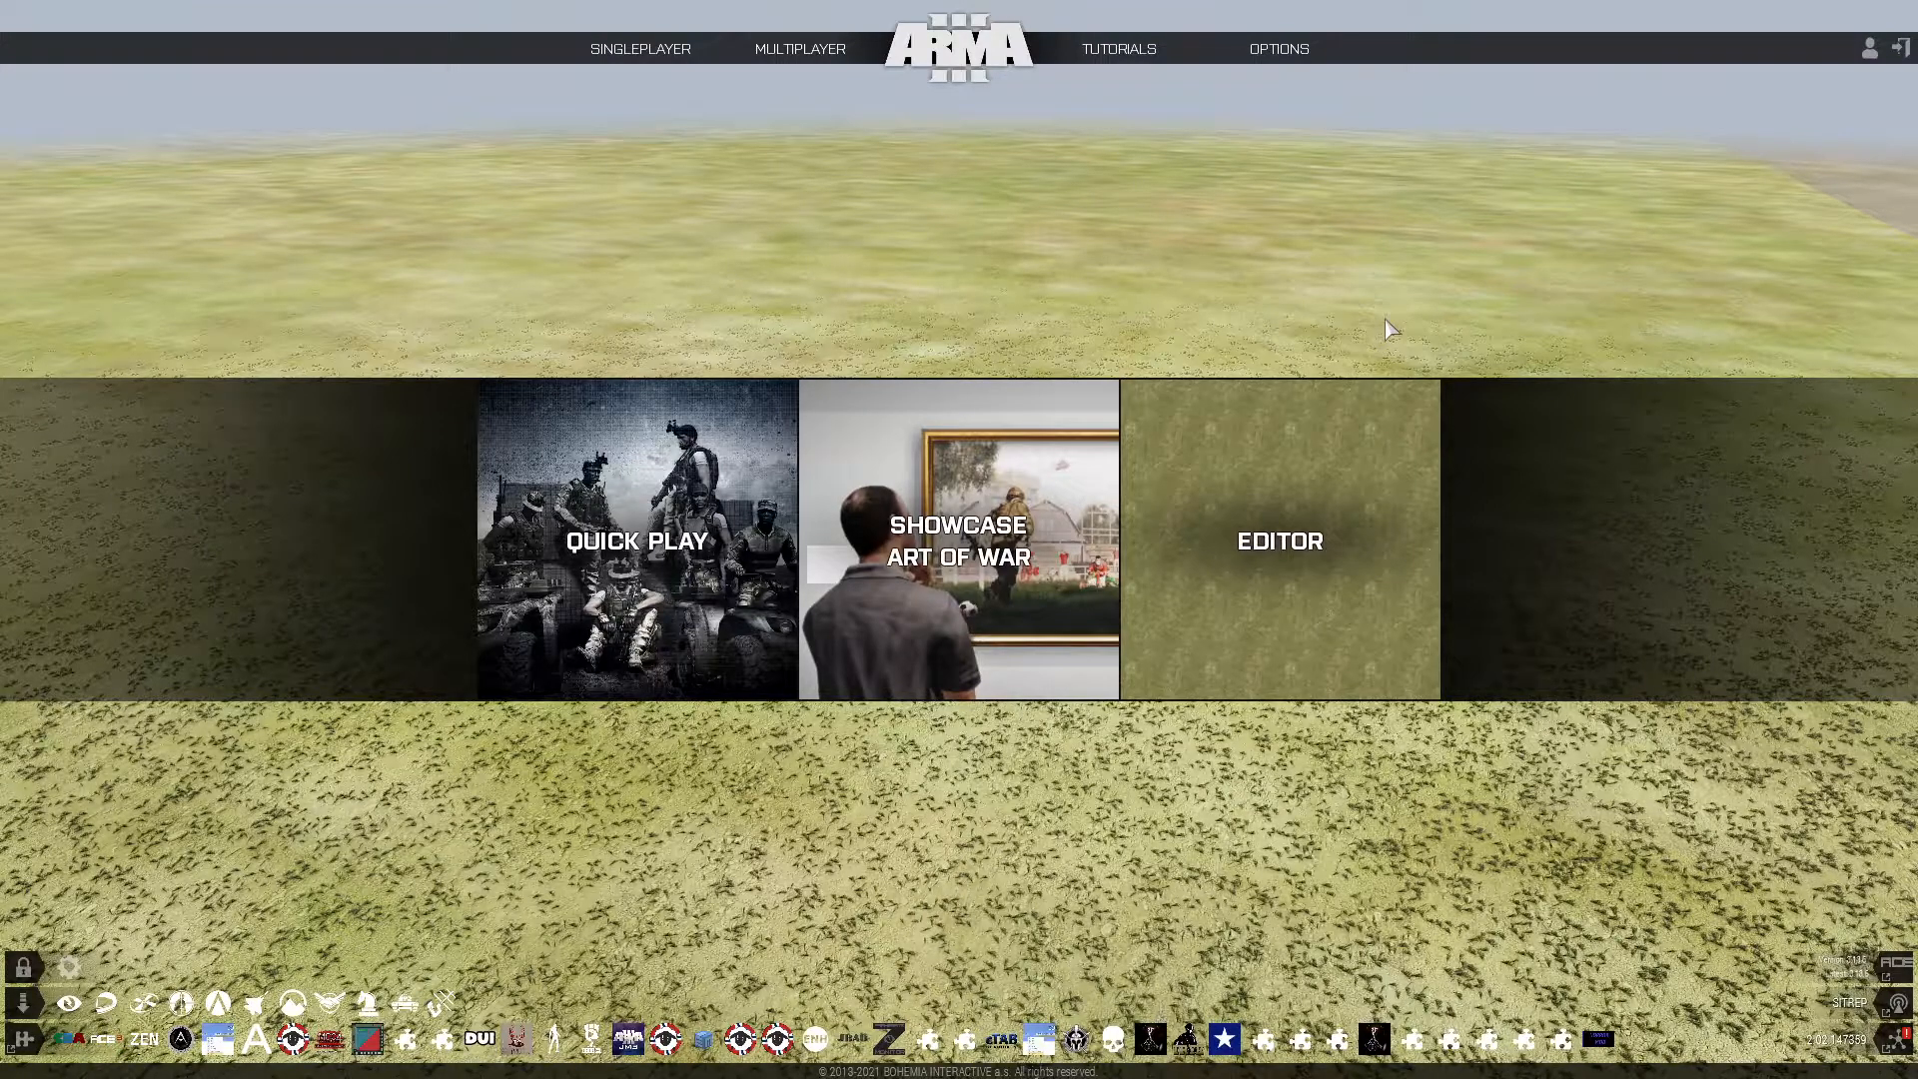
- Open the scenario editor on the Virtual Reality map
left_click(1290, 471)
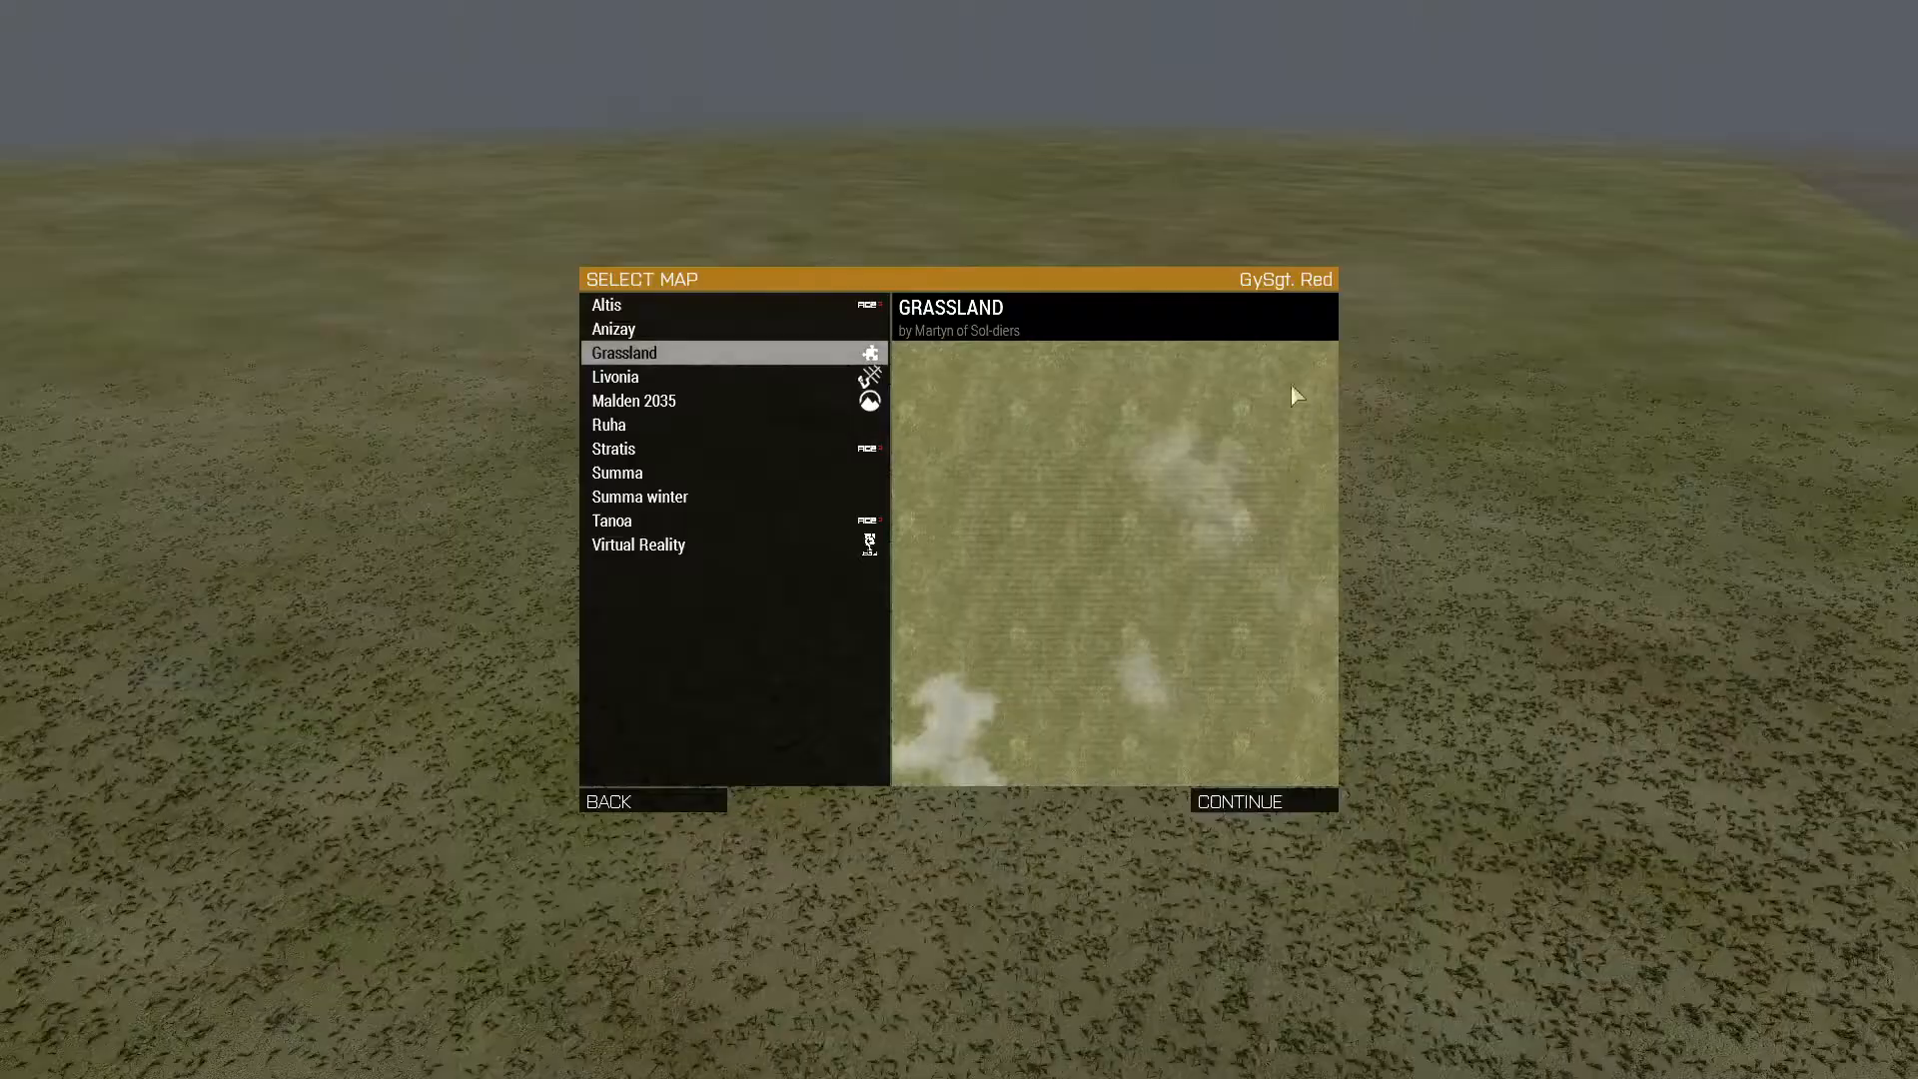
double_click(654, 547)
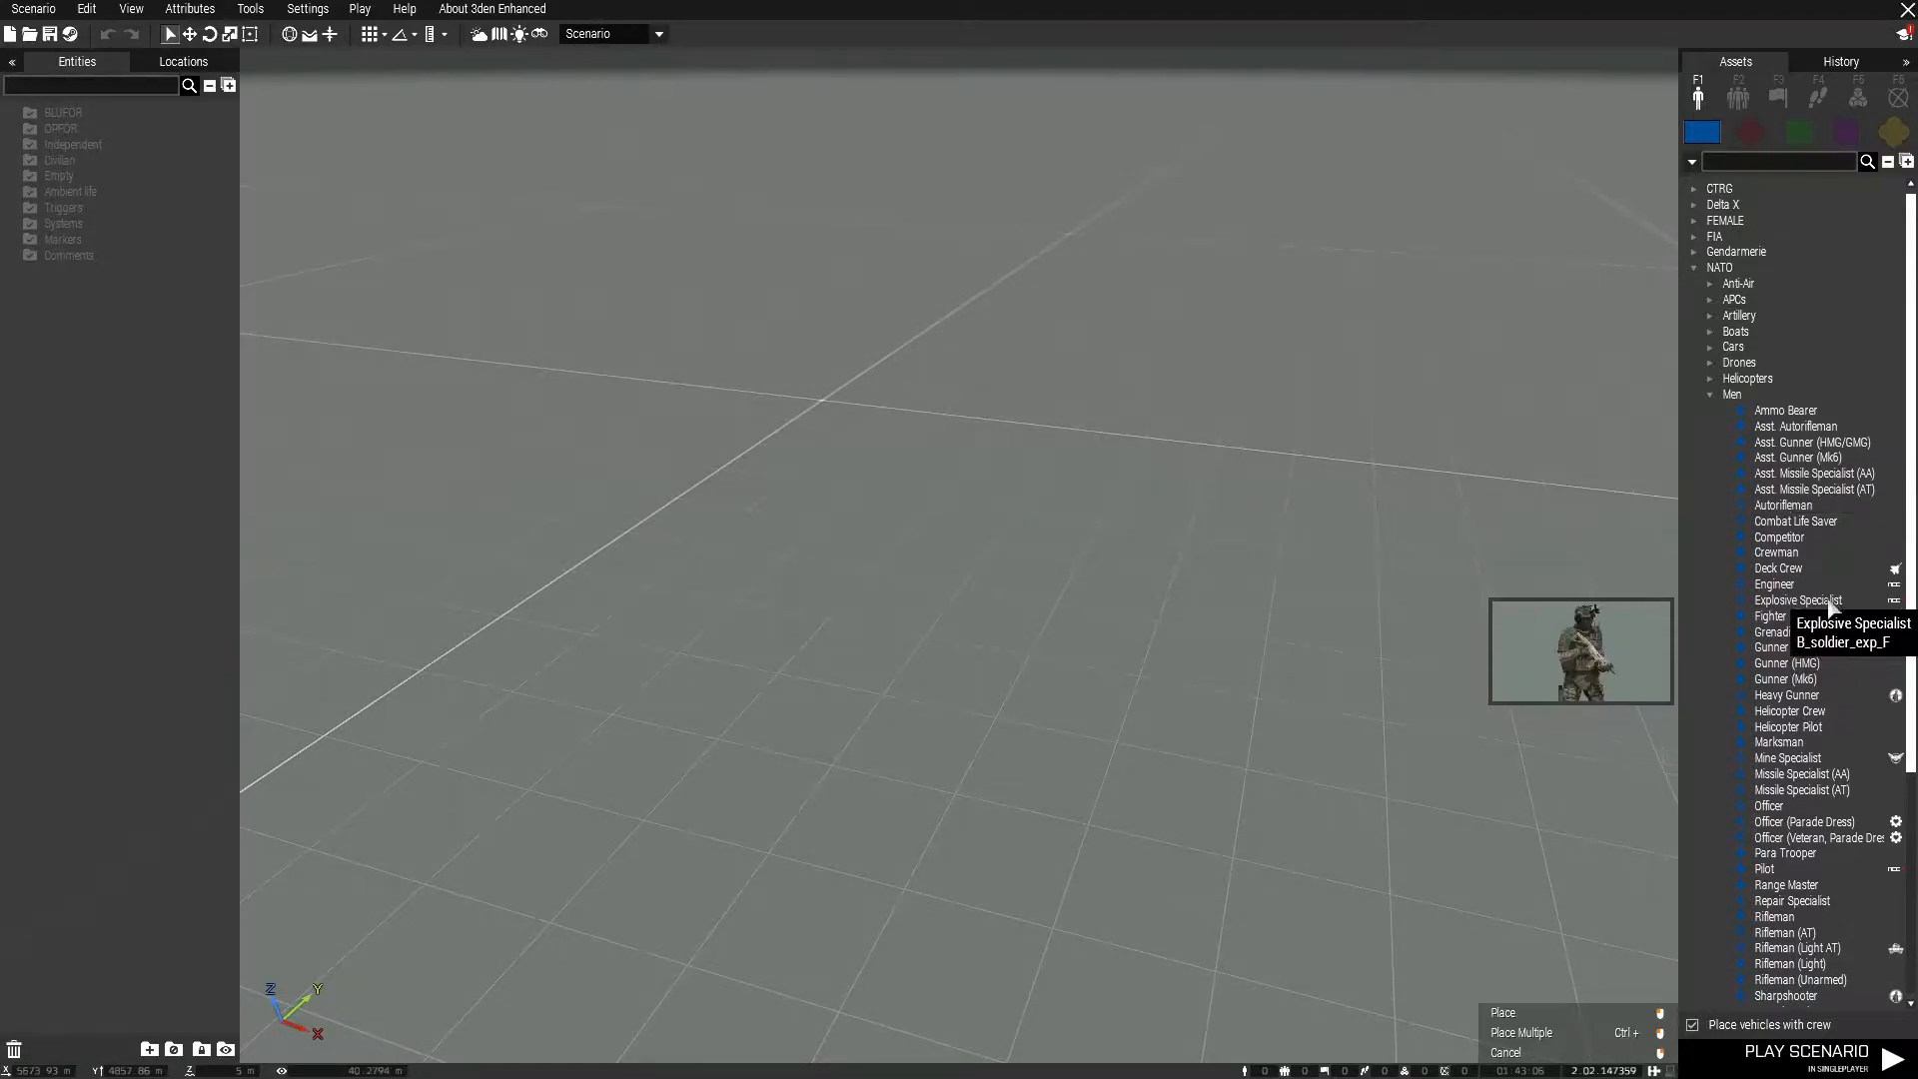
left_click_drag(1798, 599, 1000, 597)
left_click(1100, 646)
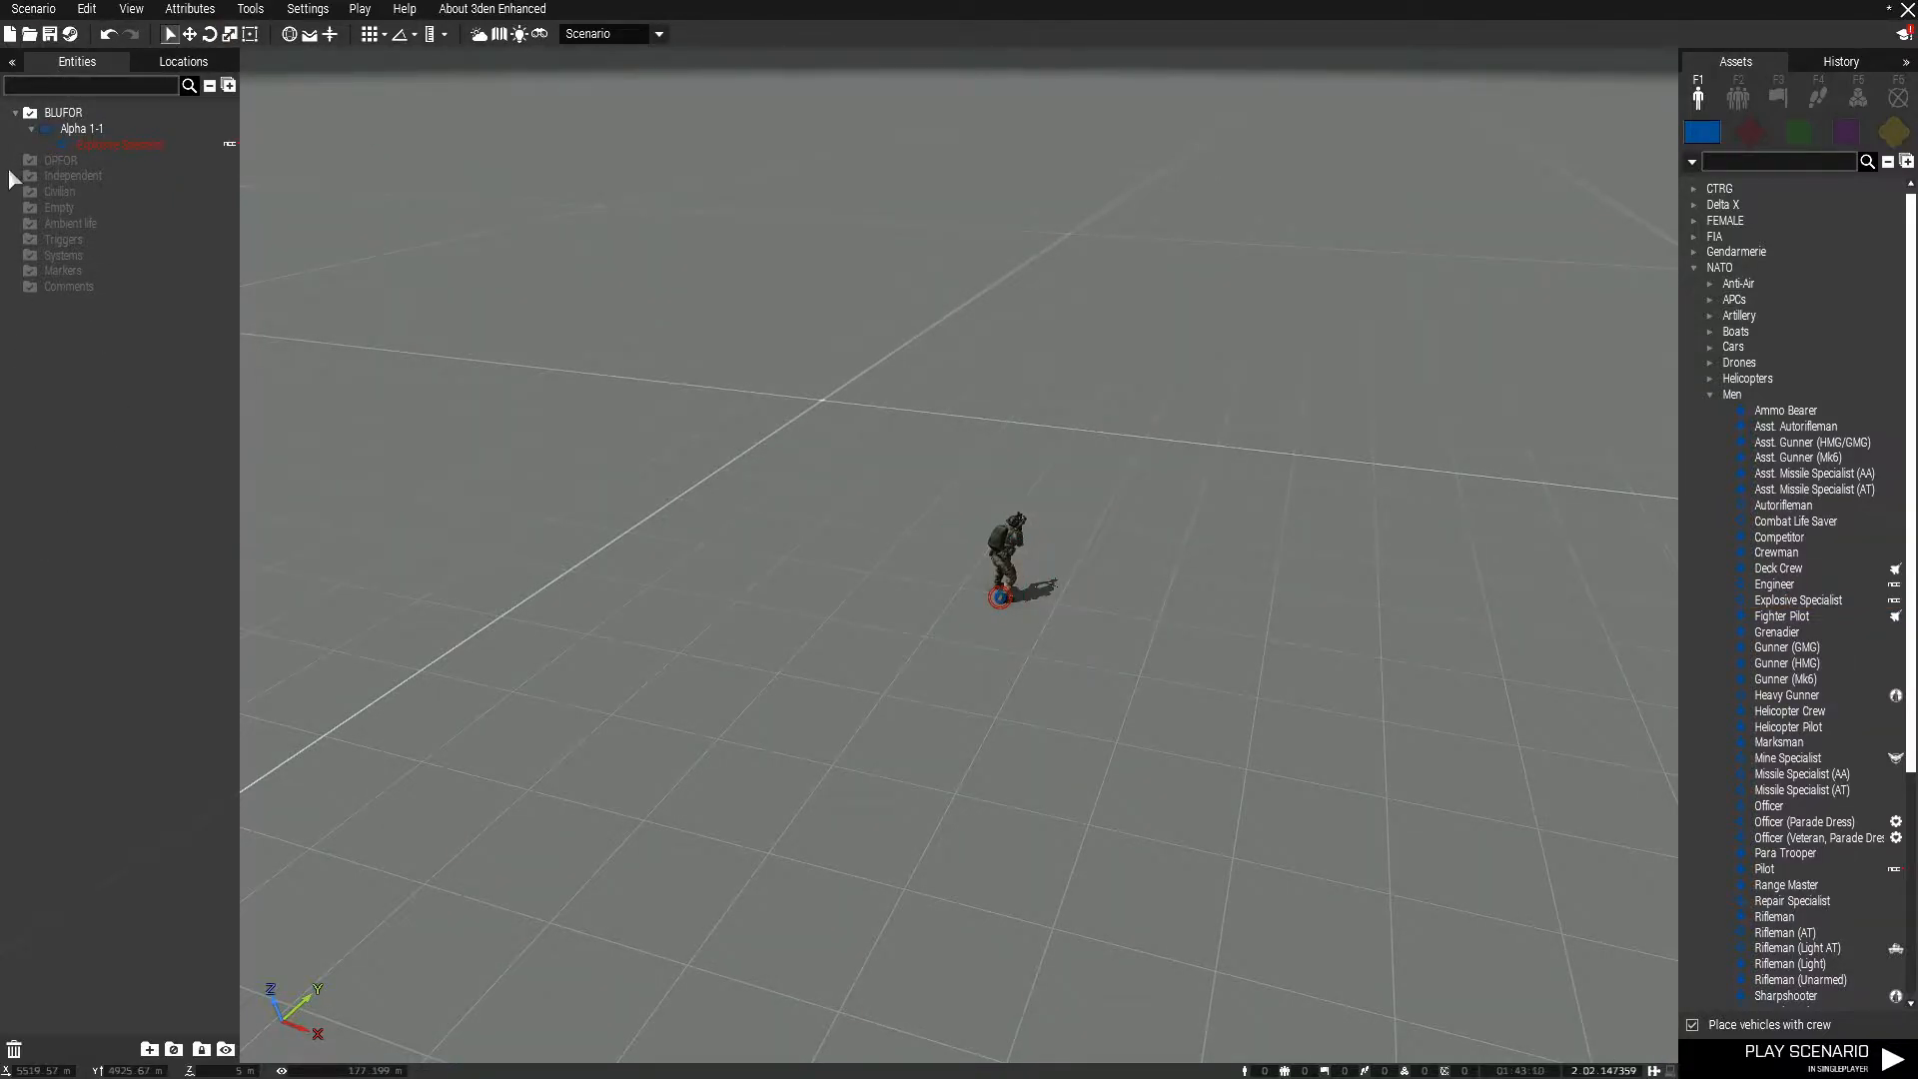
left_click_drag(871, 725, 1075, 590)
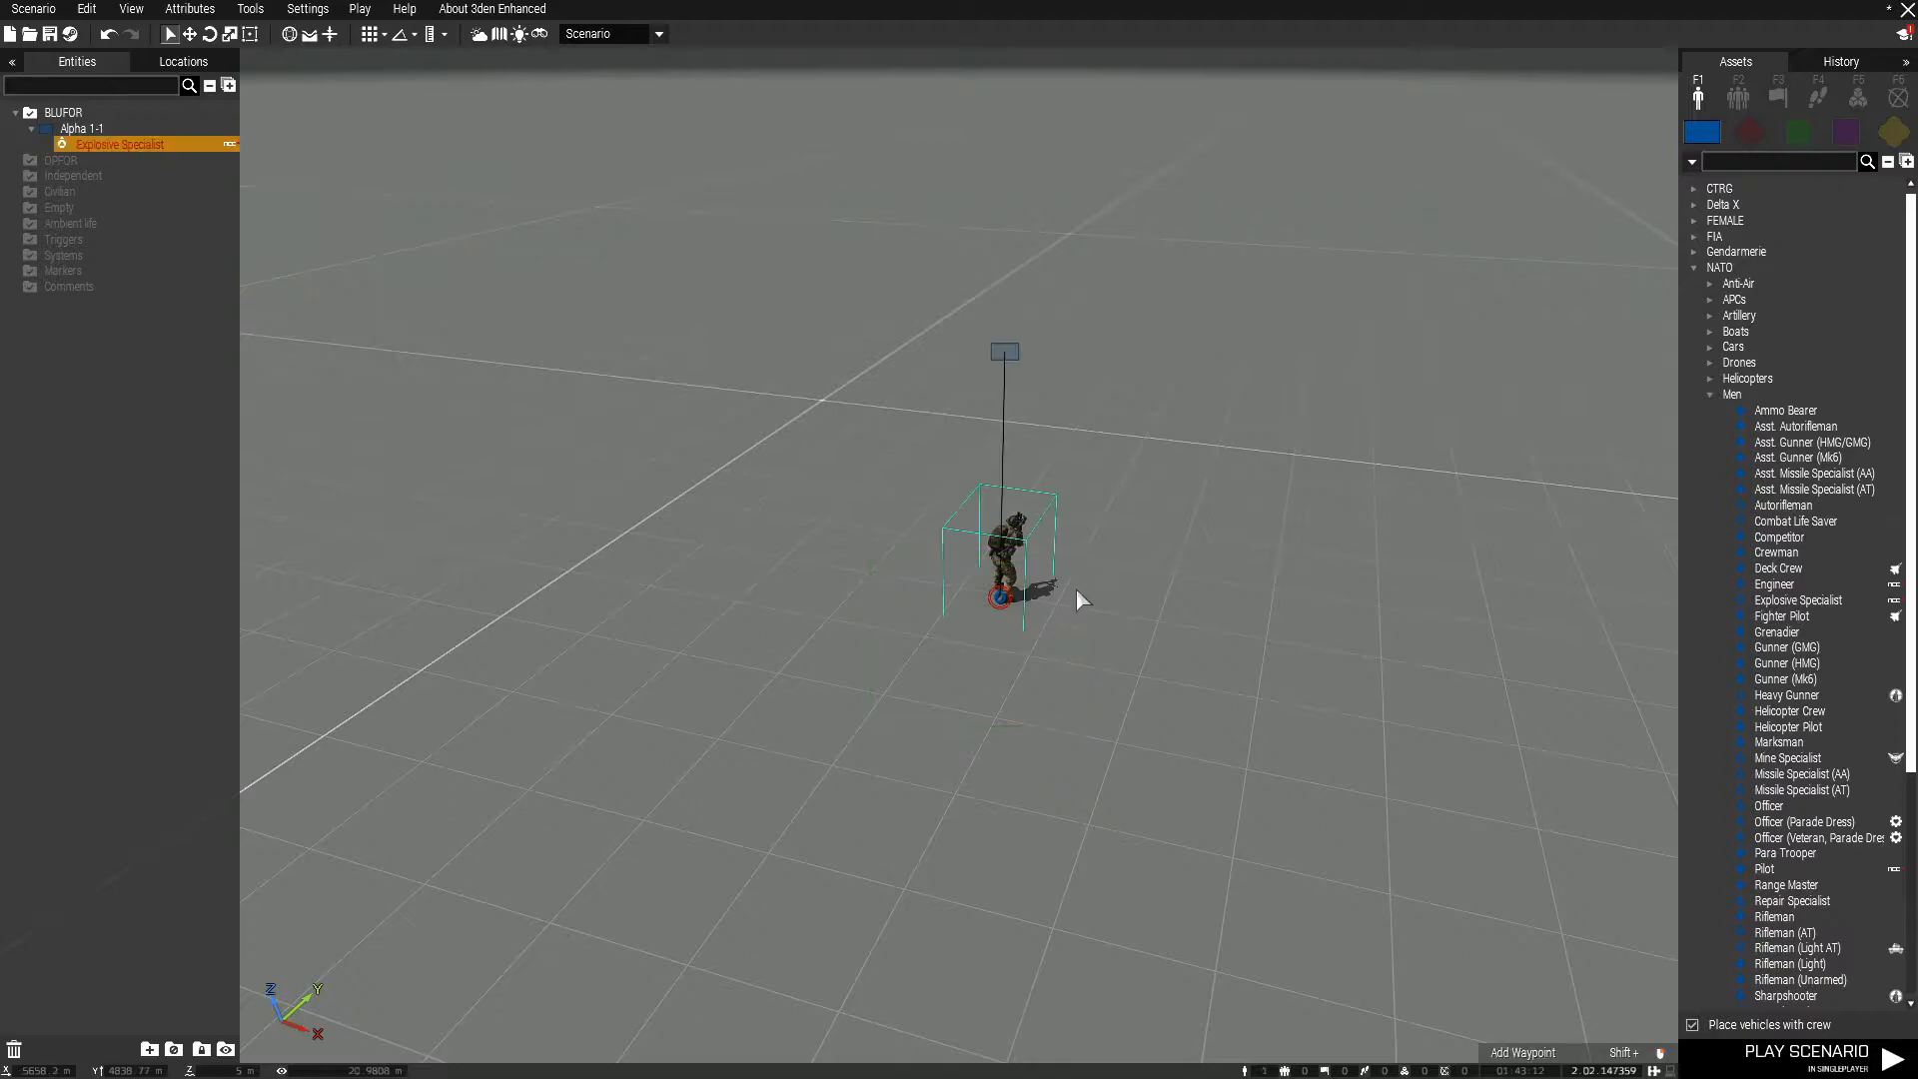
key("Delete")
left_click(1870, 574)
left_click(1069, 673)
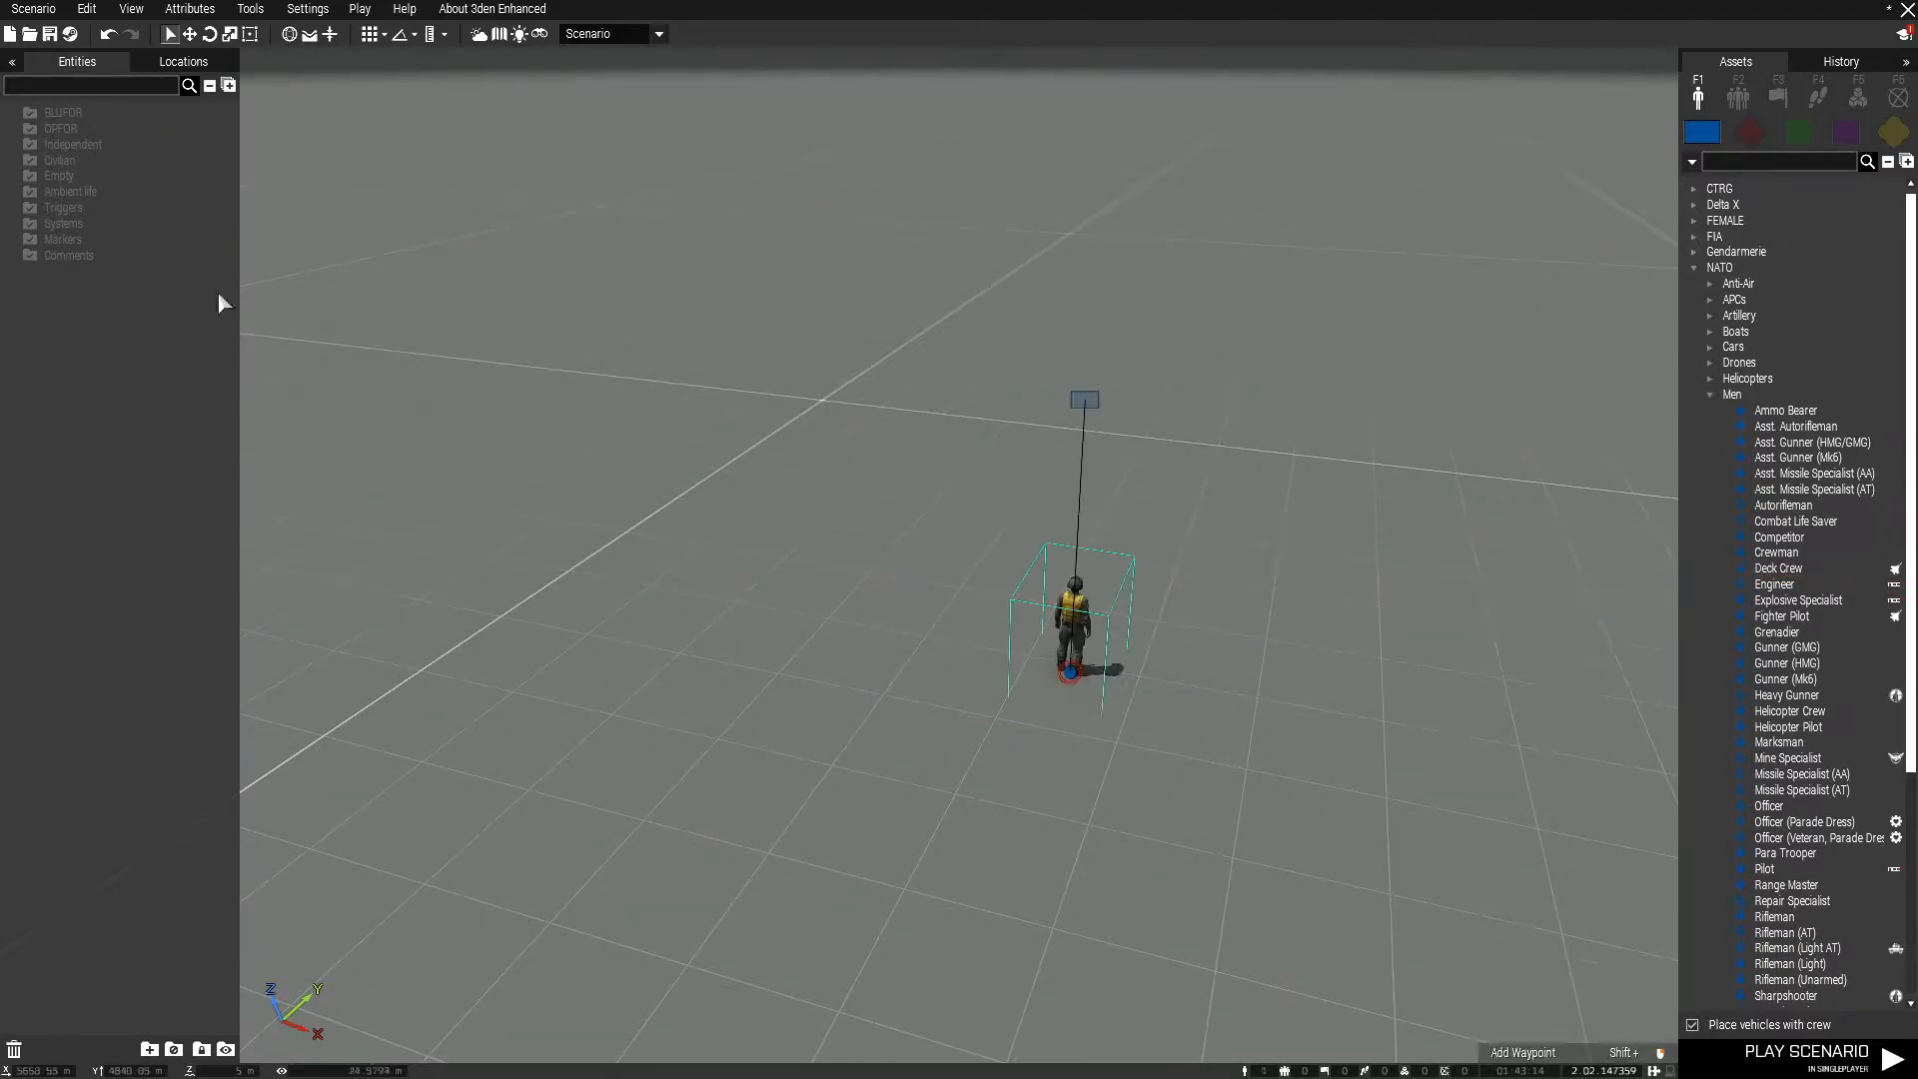
key("Delete")
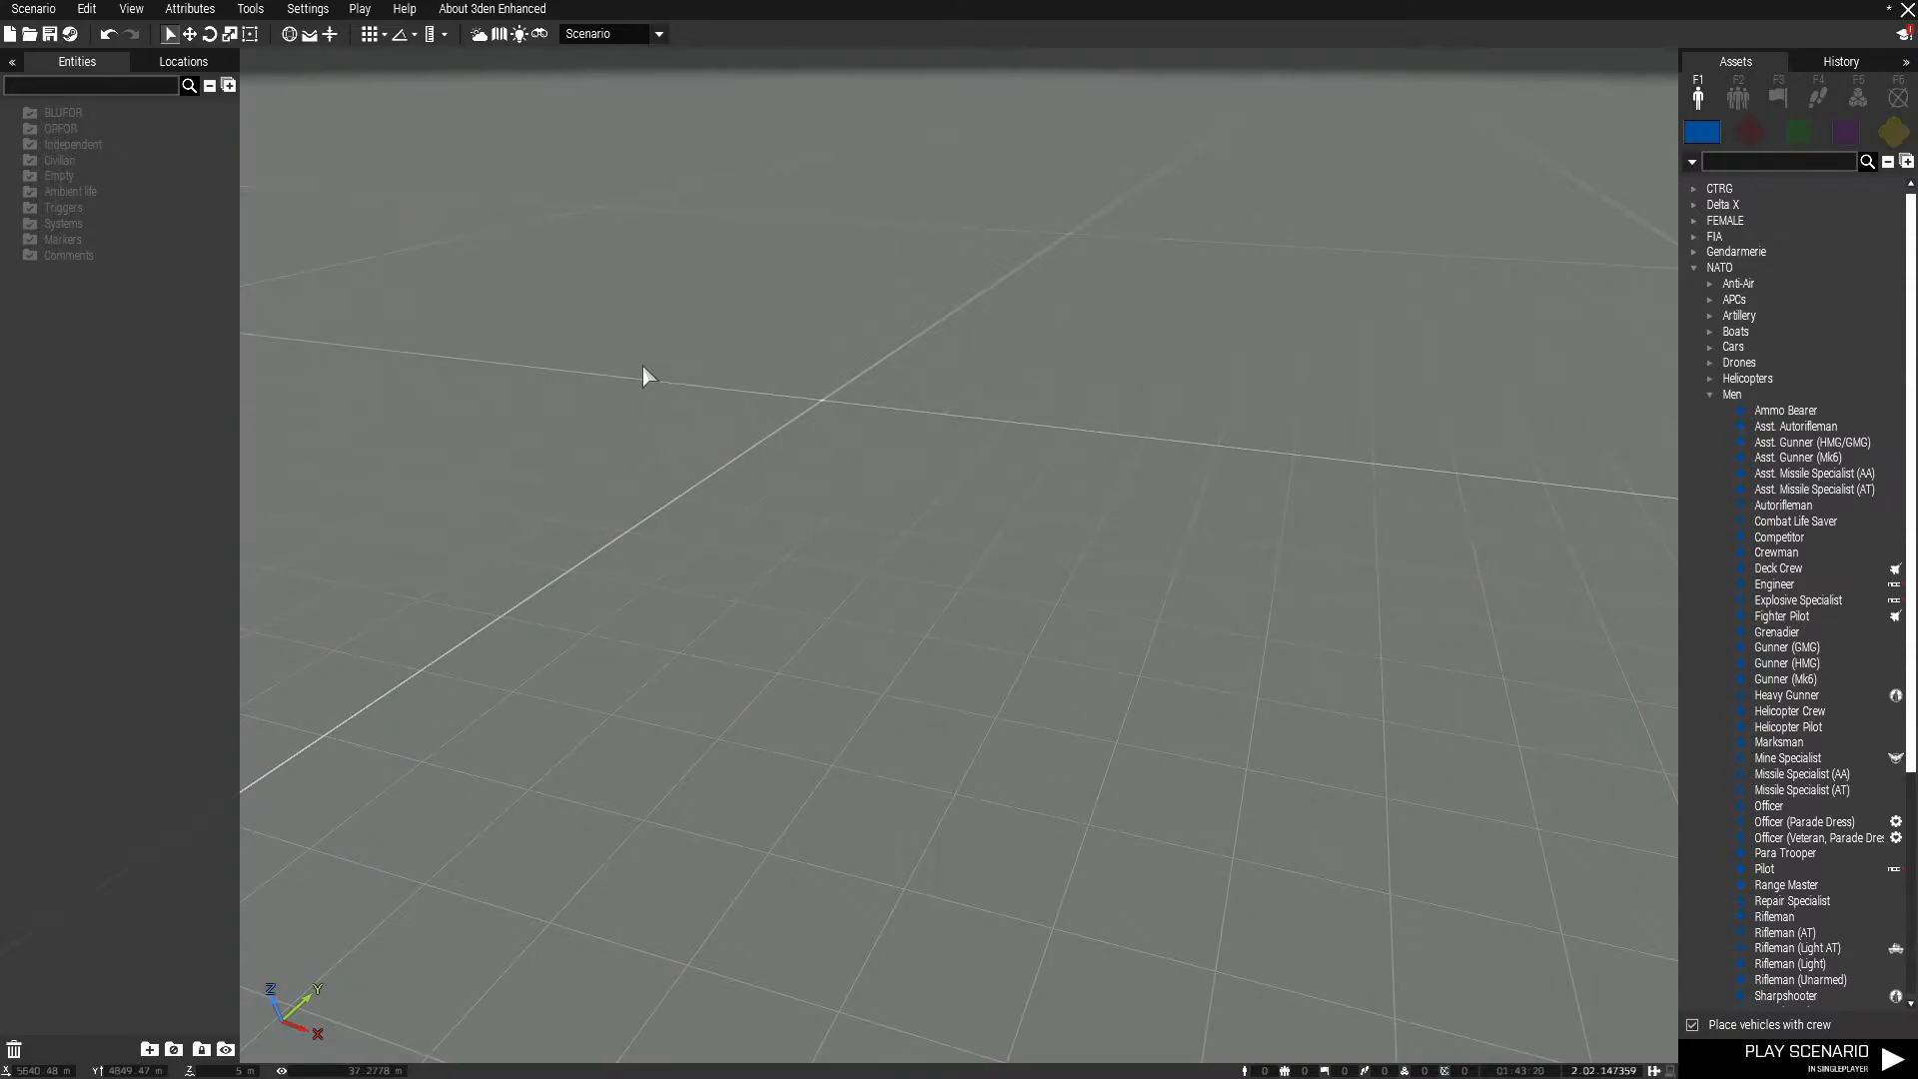
key("r")
key("r")
key("r")
key("r")
left_click(1847, 64)
left_click(1762, 64)
left_click(1825, 62)
left_click(1758, 66)
left_click(172, 64)
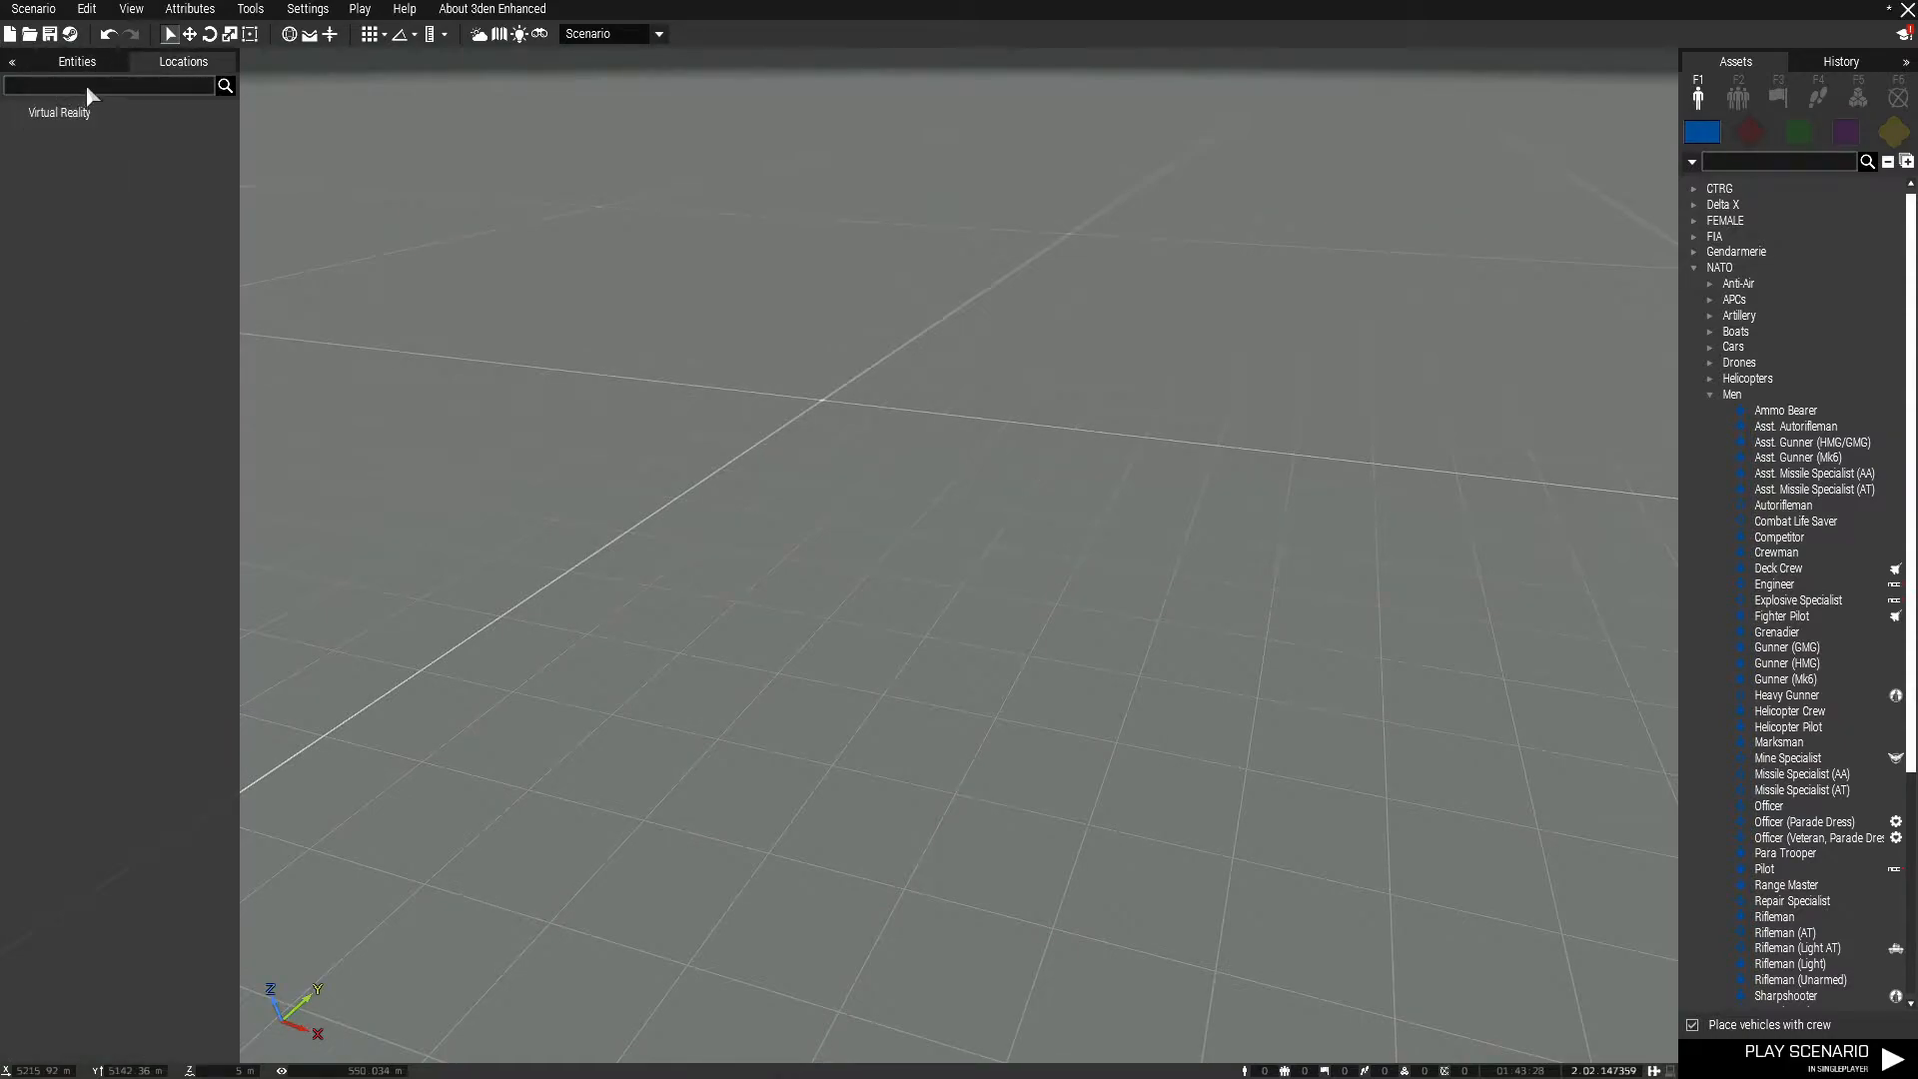
left_click(78, 64)
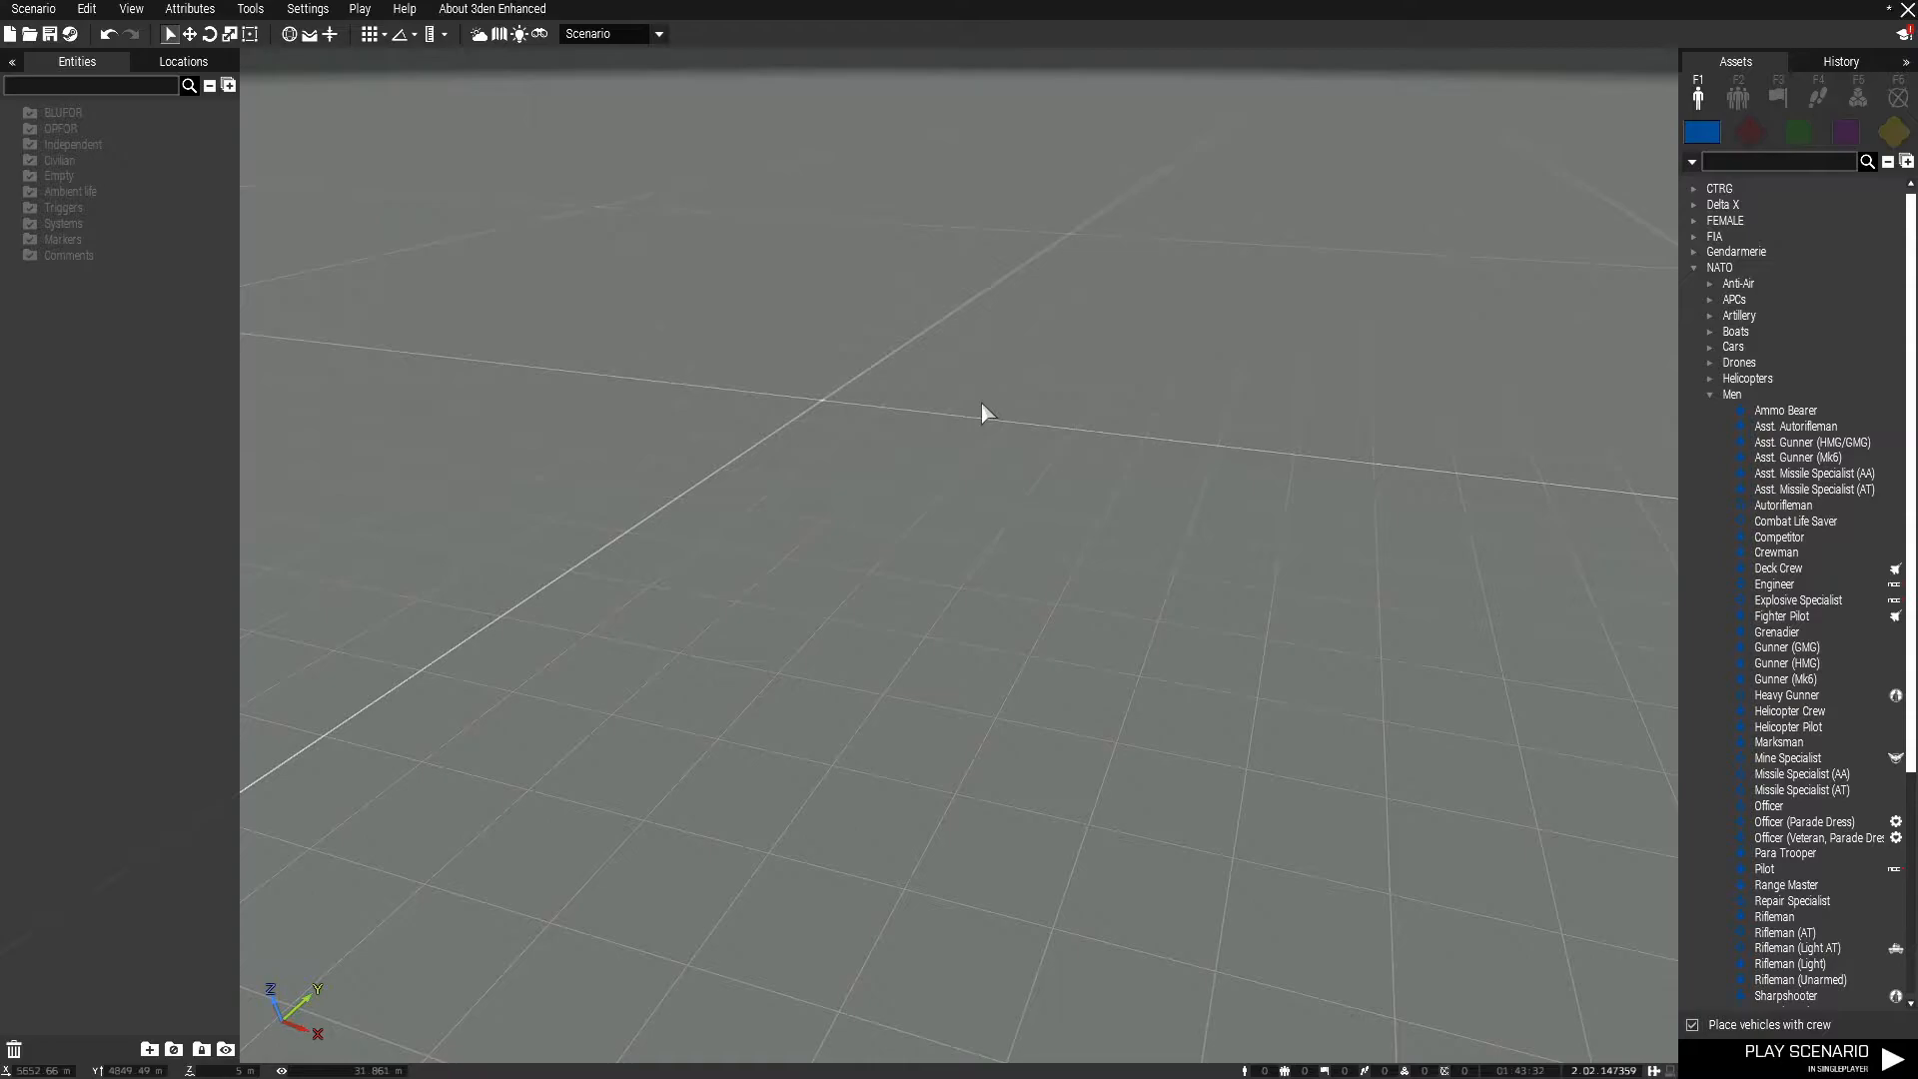
- Place the large Castle composition from CUP Civilian (Woodland) on the empty terrain
right_click_drag(915, 352, 1047, 606)
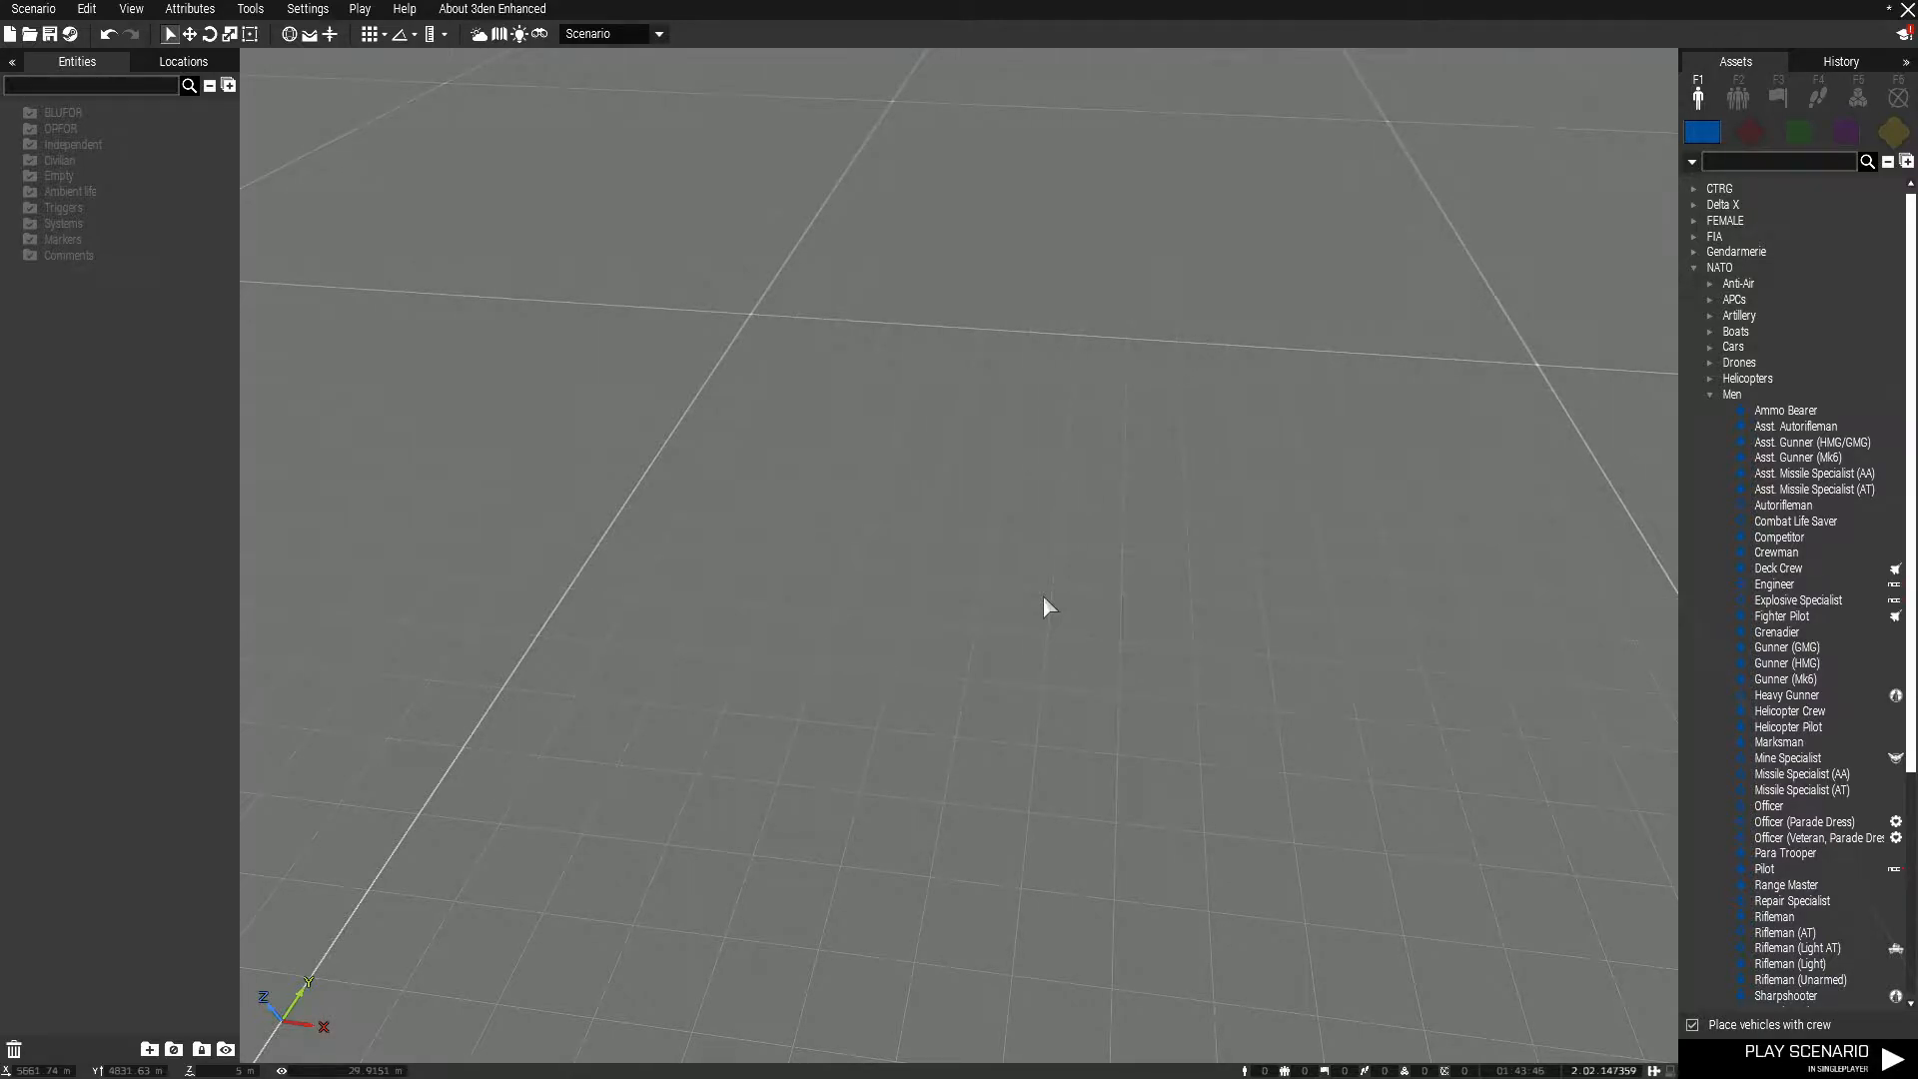
right_click_drag(1043, 598, 1029, 500)
key("w")
left_click(1735, 100)
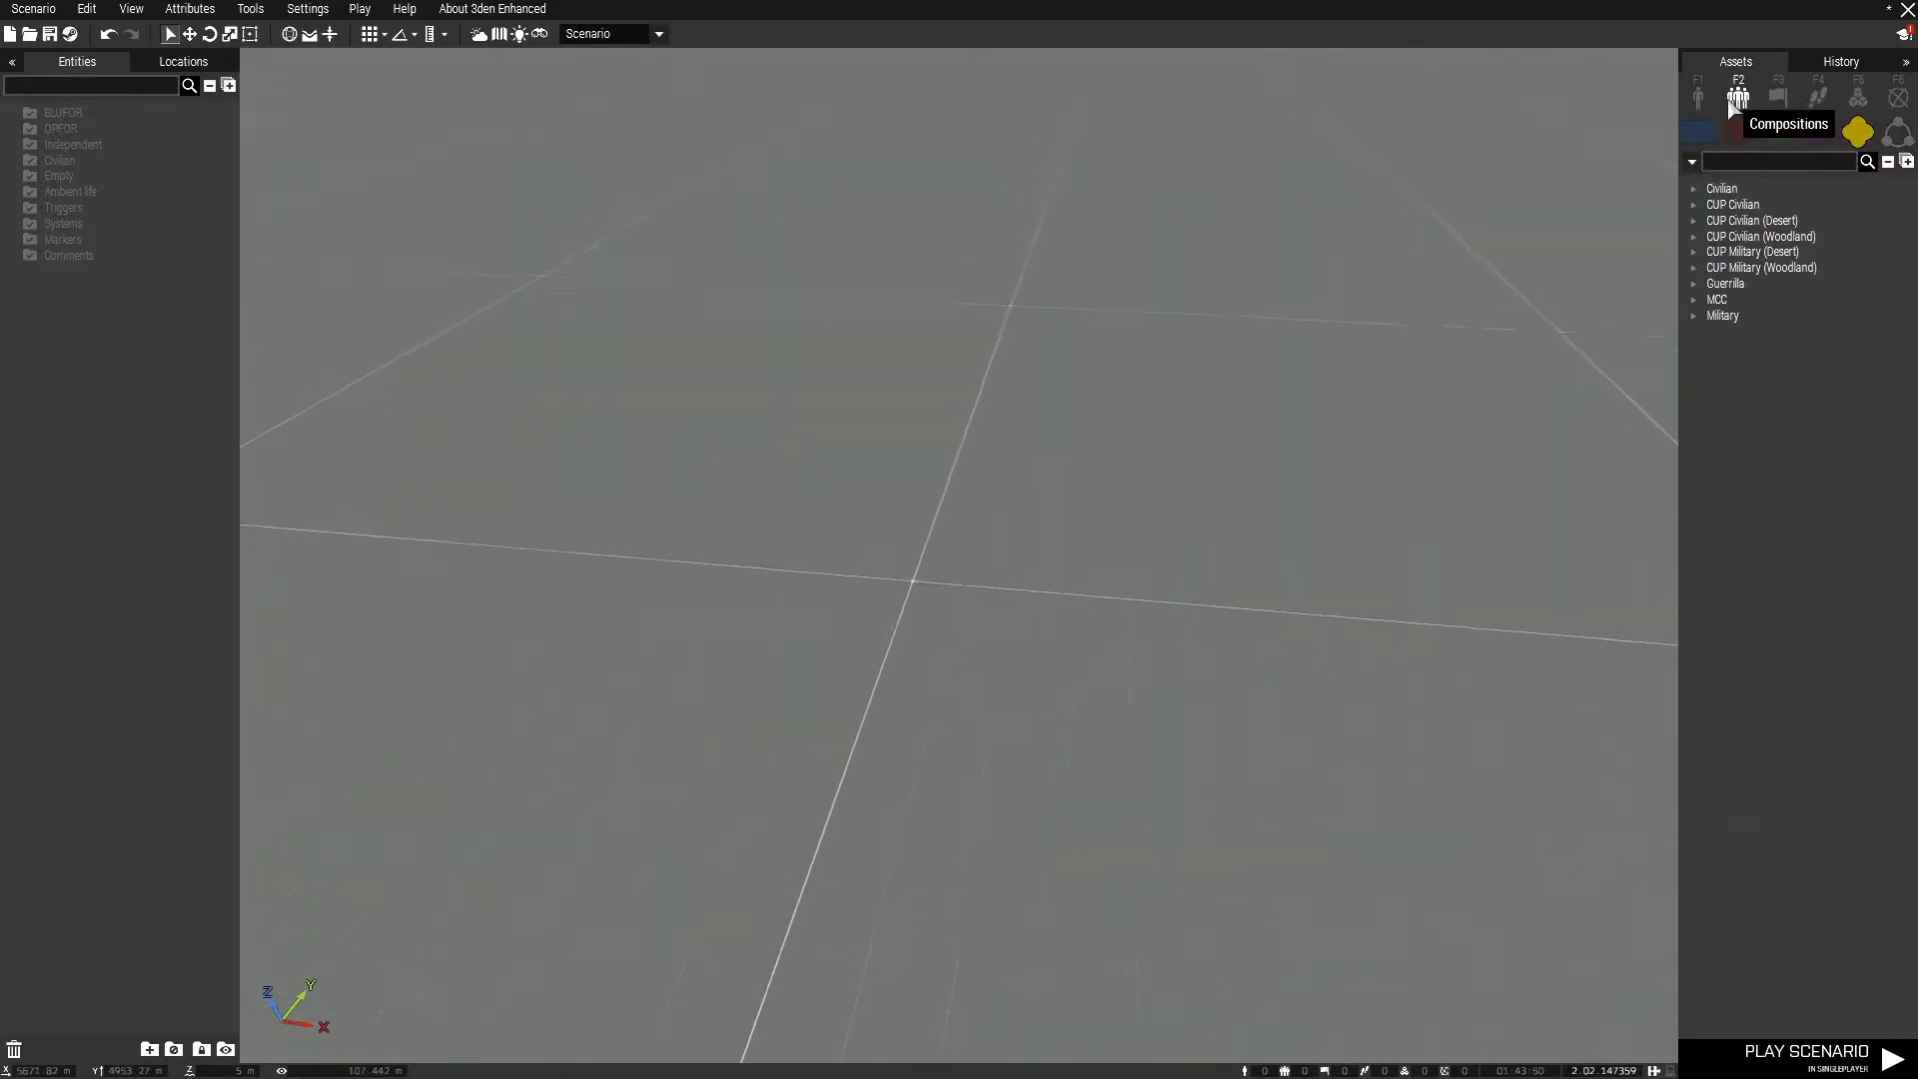
double_click(1720, 236)
left_click(1710, 252)
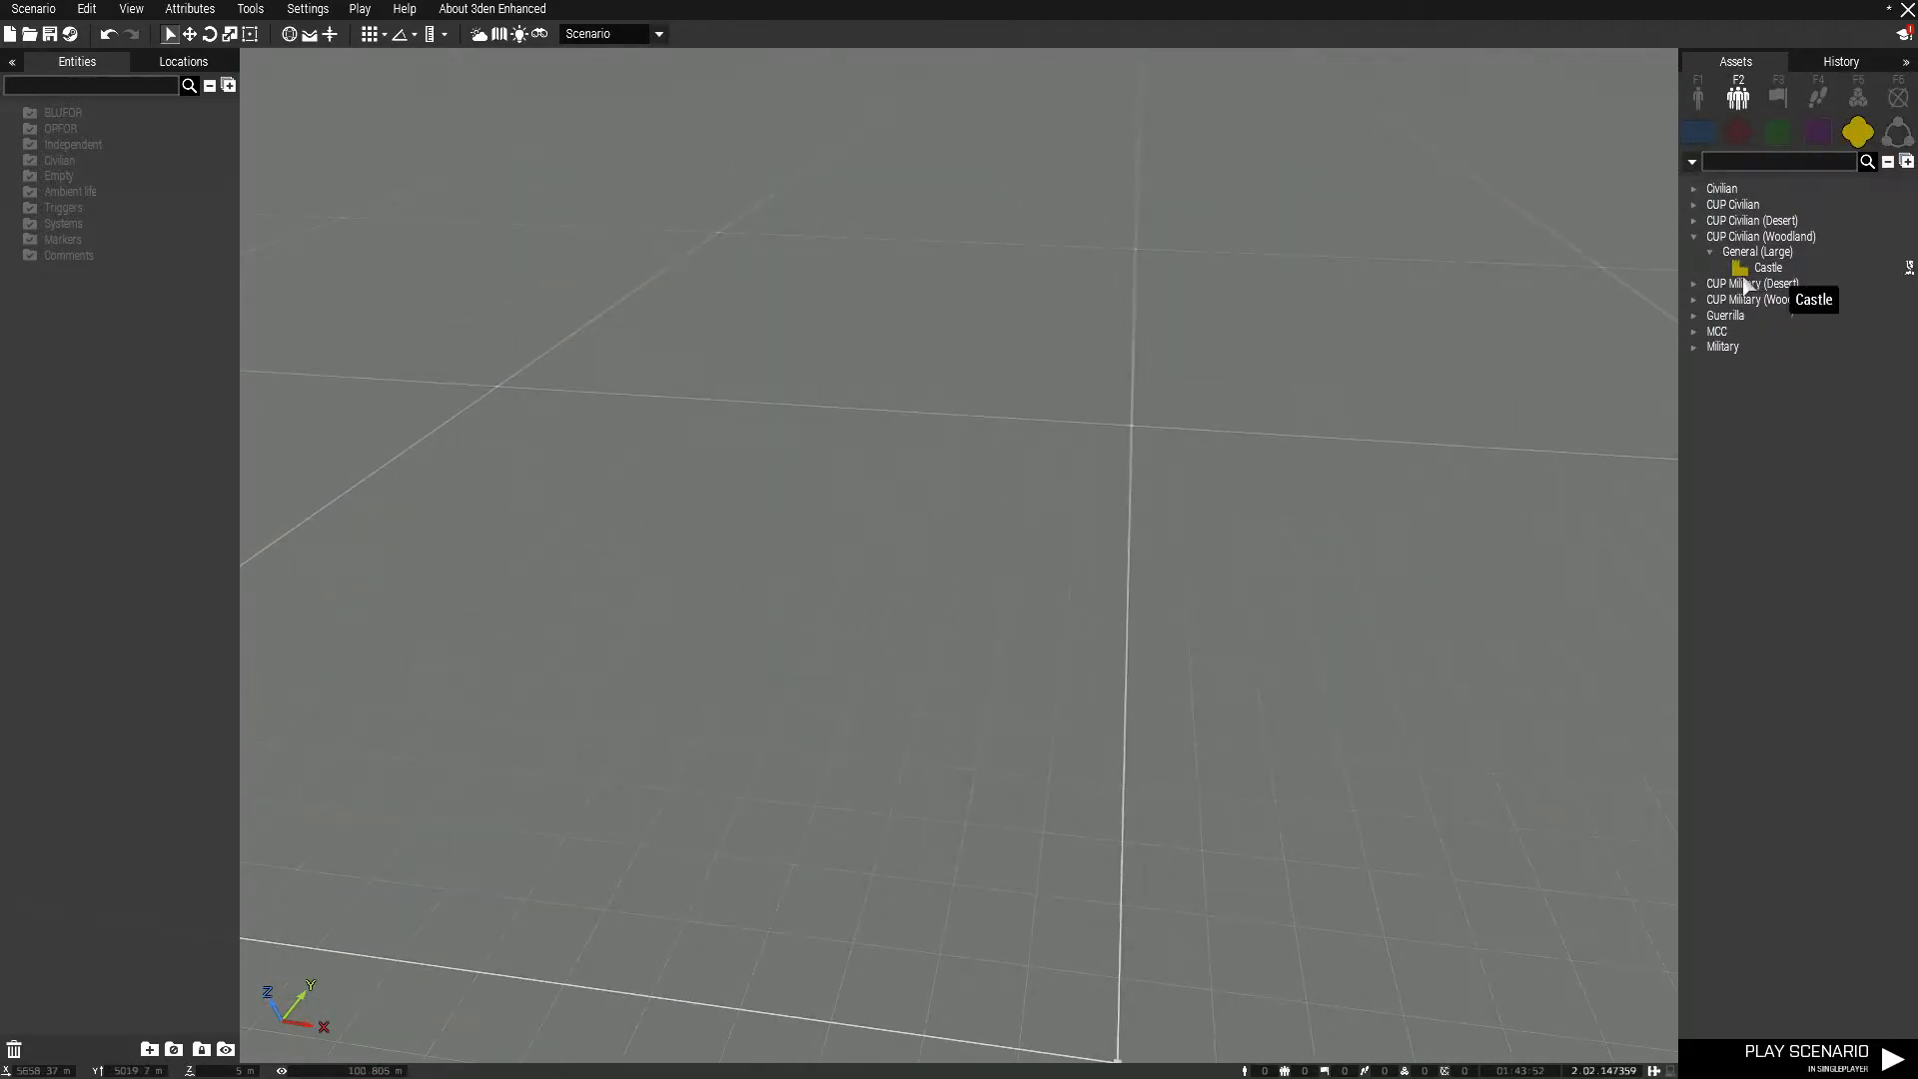
left_click(1763, 268)
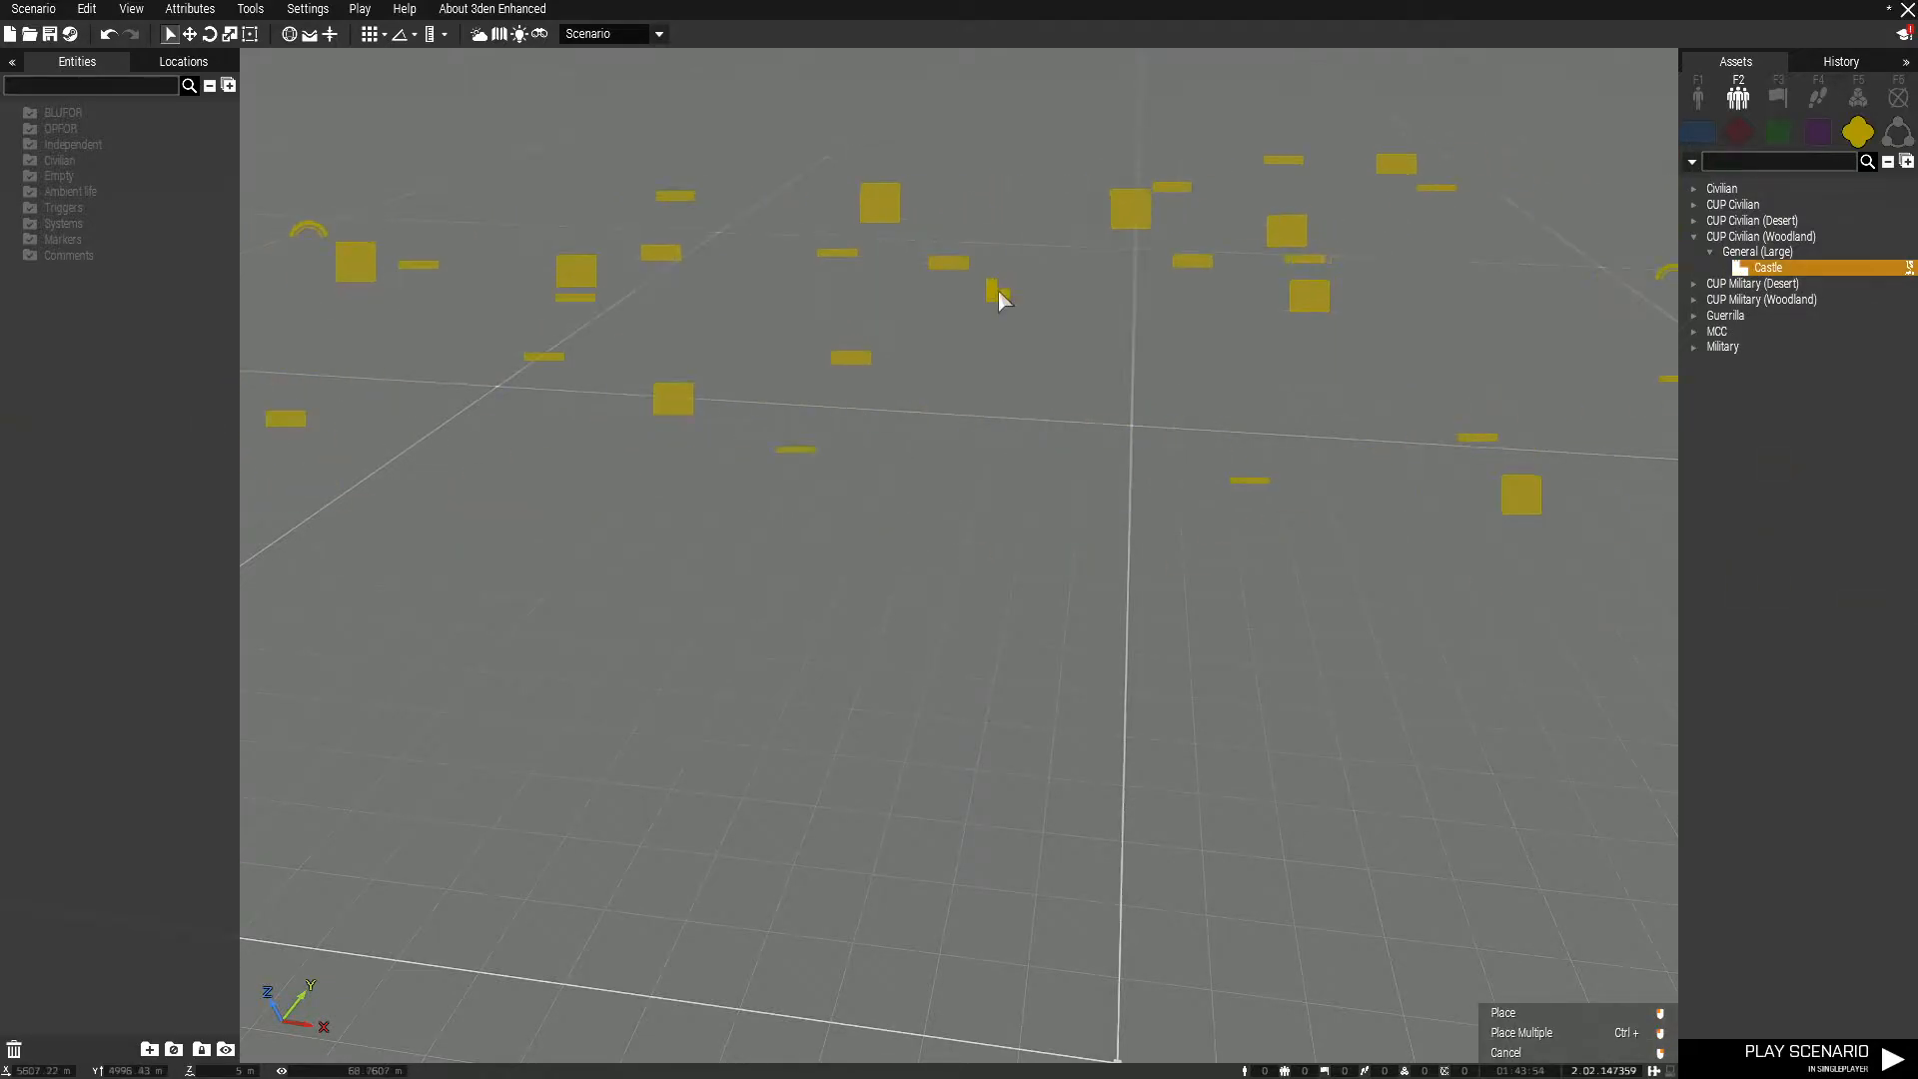
left_click(997, 292)
- Examine the placed castle's walls, towers, stairs and gate from several sides
key("d")
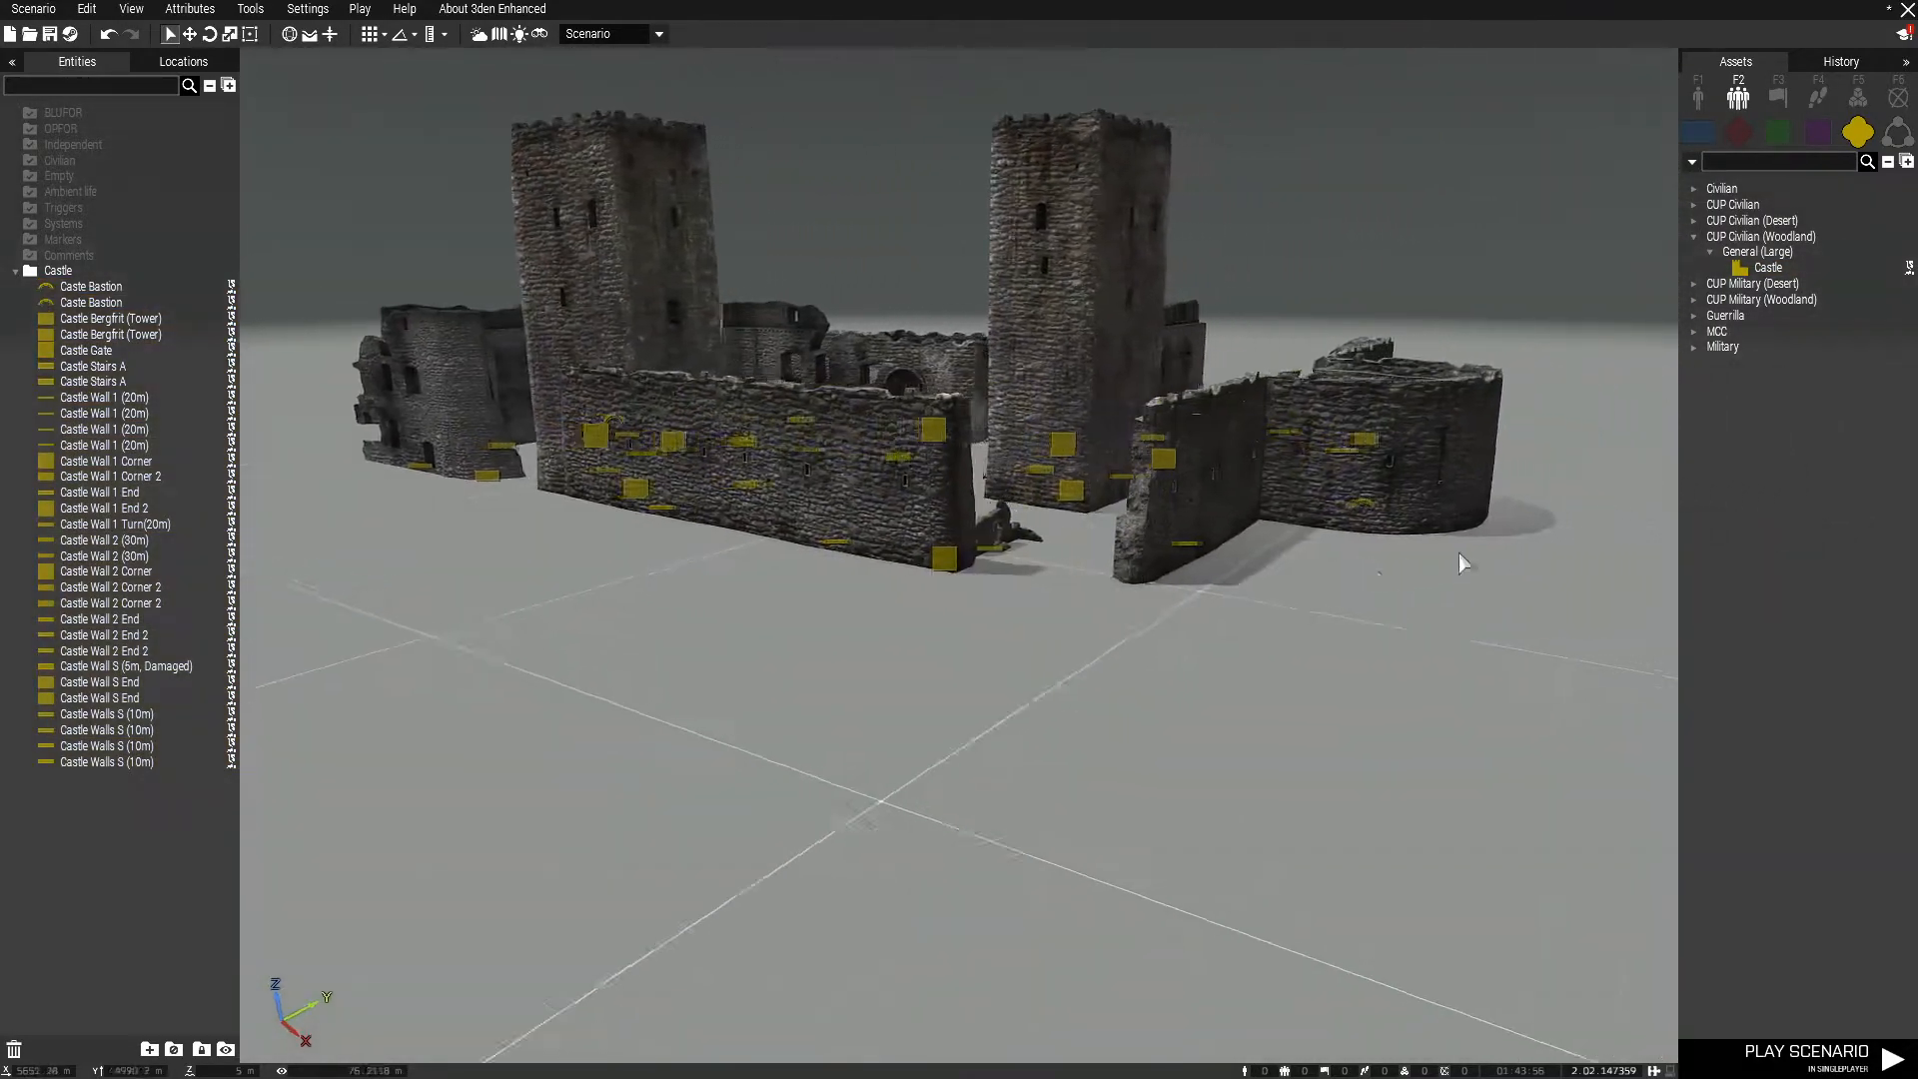
right_click_drag(1638, 222, 889, 692)
key("a")
key("q")
key("s")
key("w")
key("w")
right_click_drag(1201, 264, 1386, 182)
key("w")
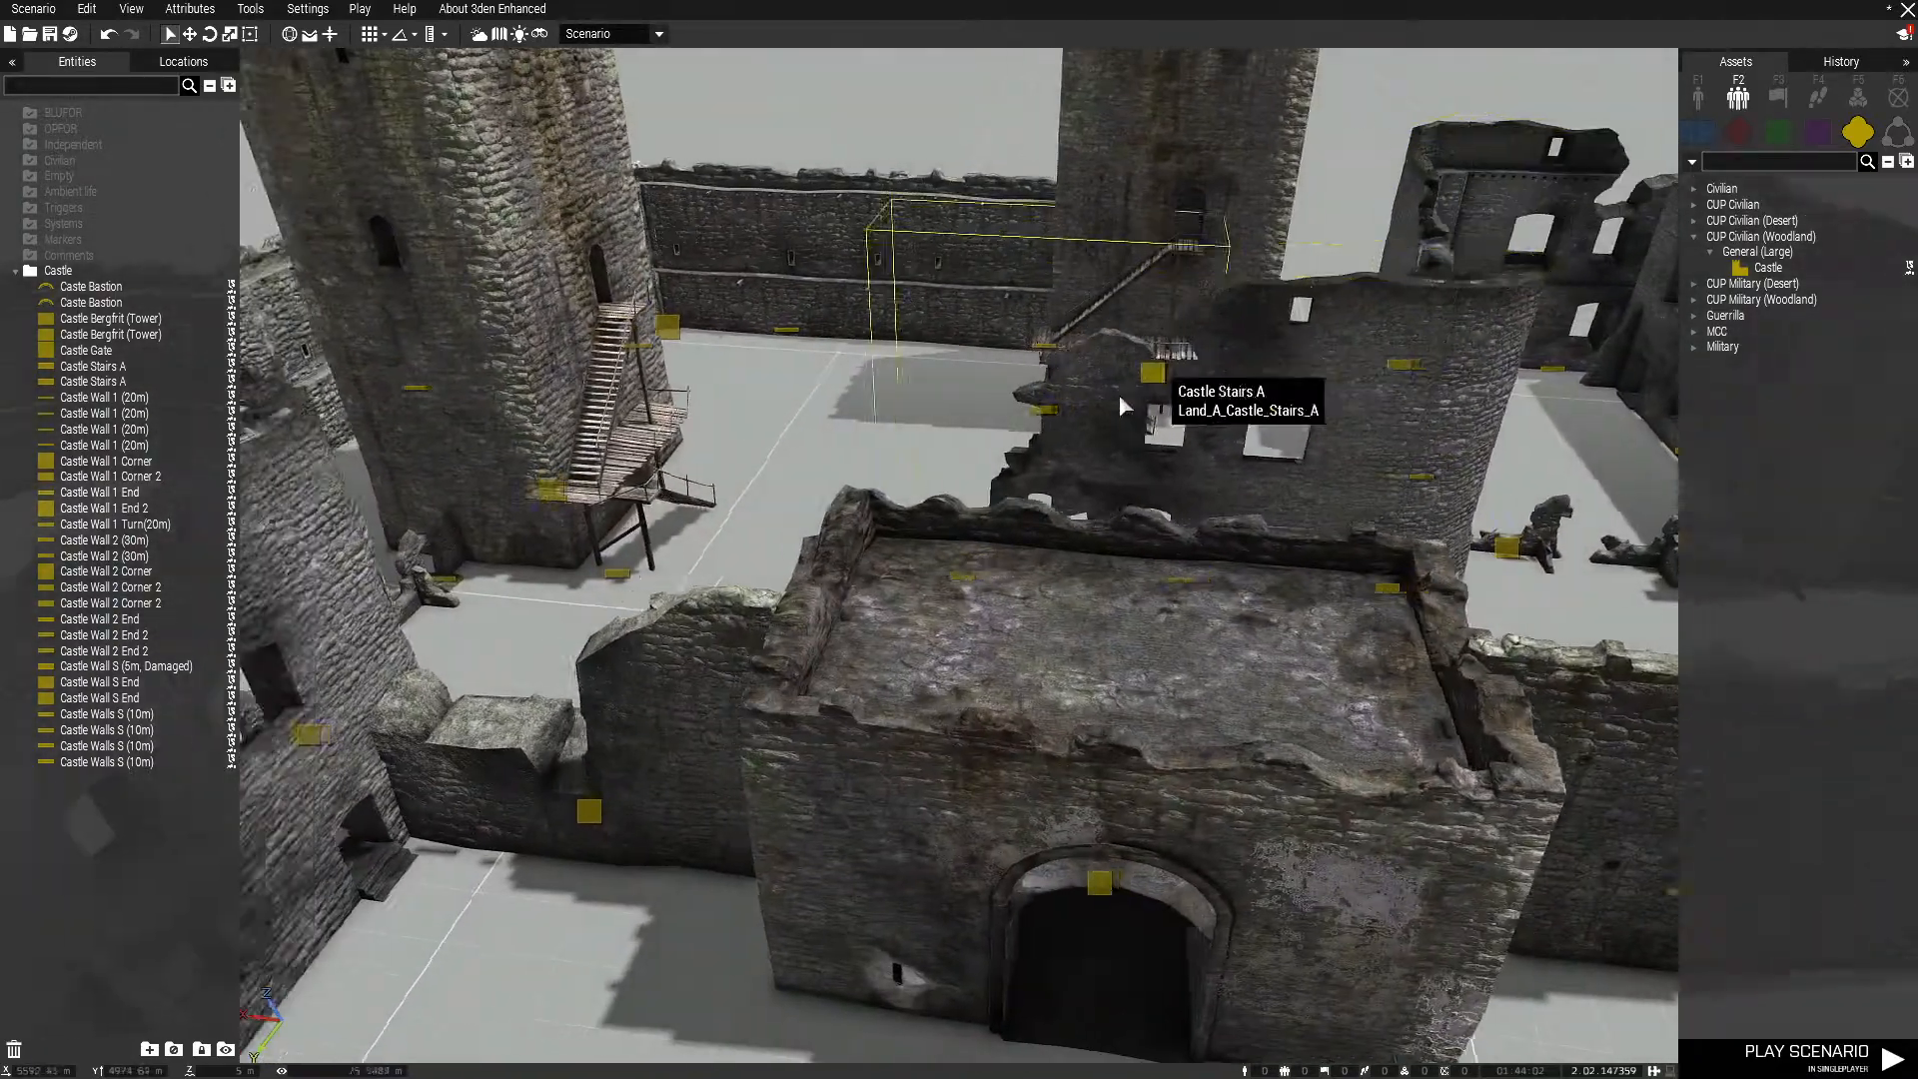
key("a")
key("s")
key("s")
key("d")
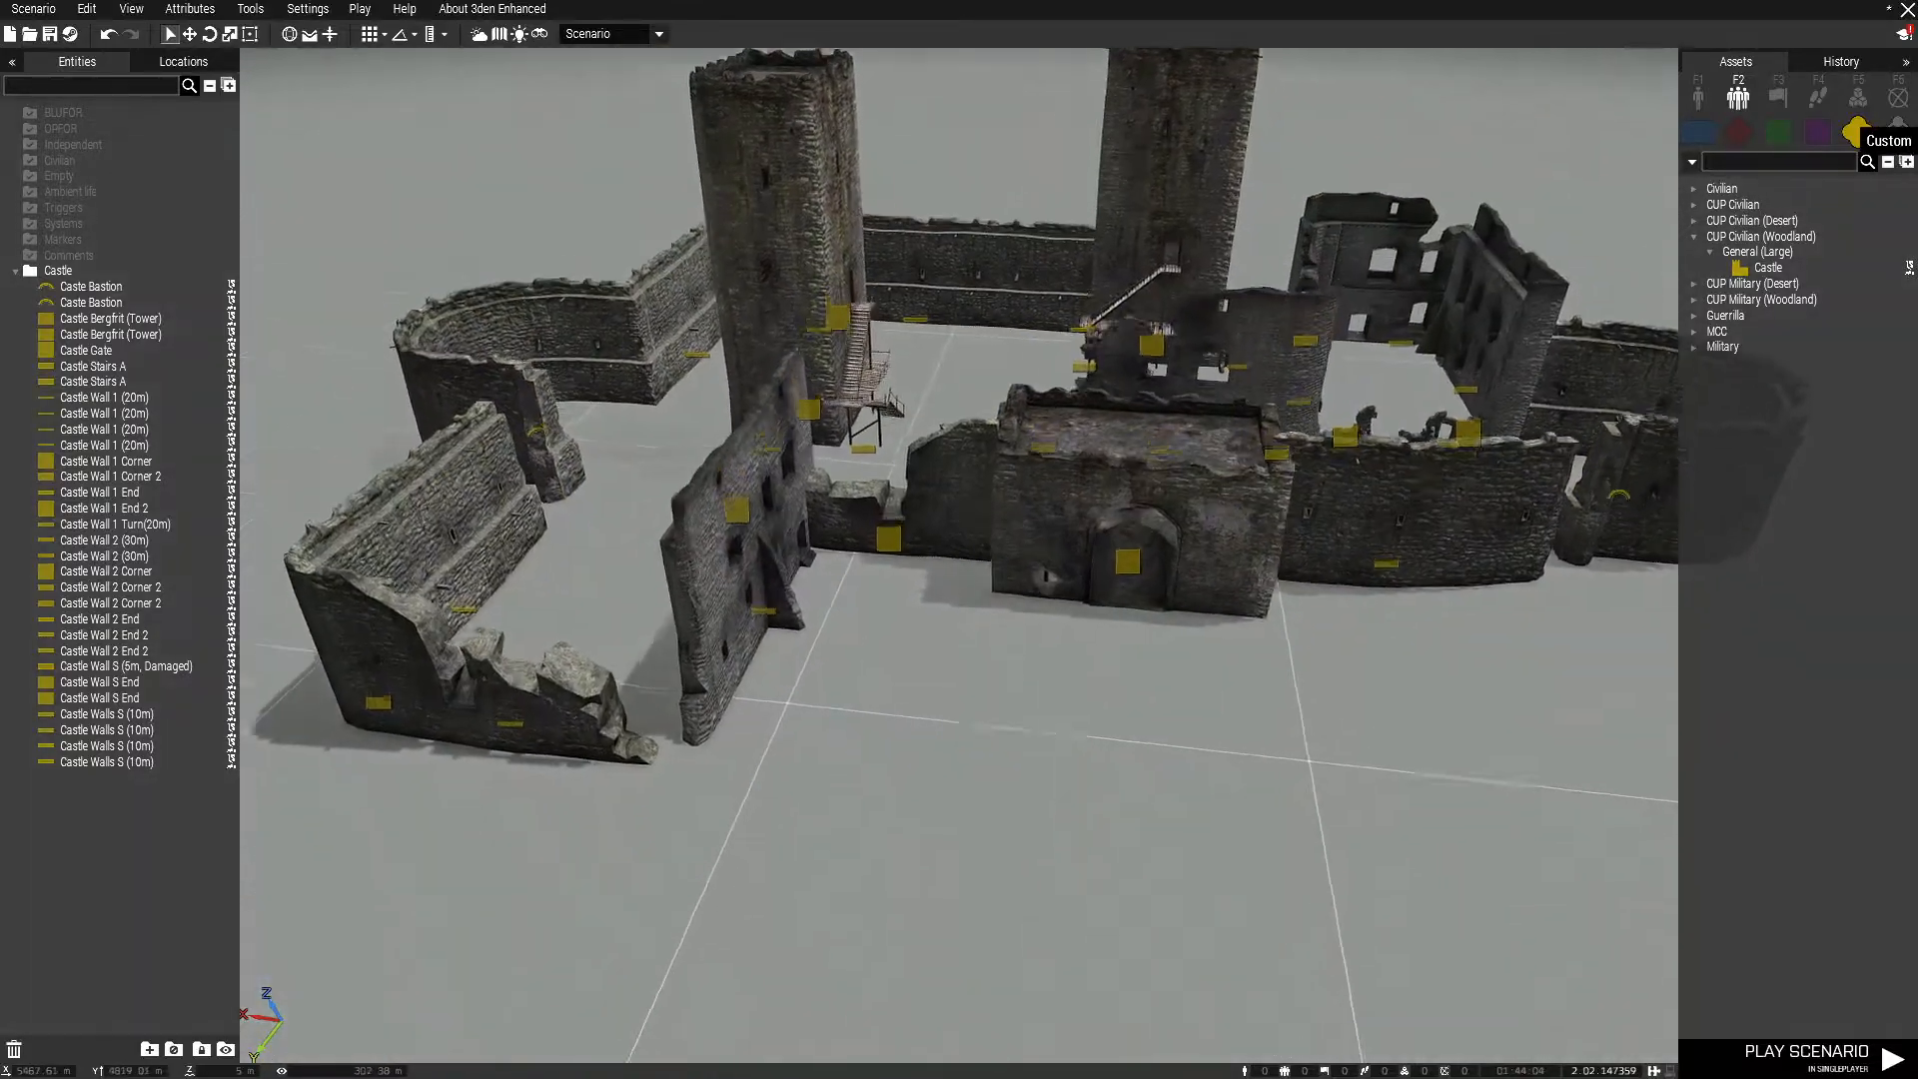
- Filter the system modules by the term "respaw"
left_click(1857, 97)
key("w")
left_click(1759, 165)
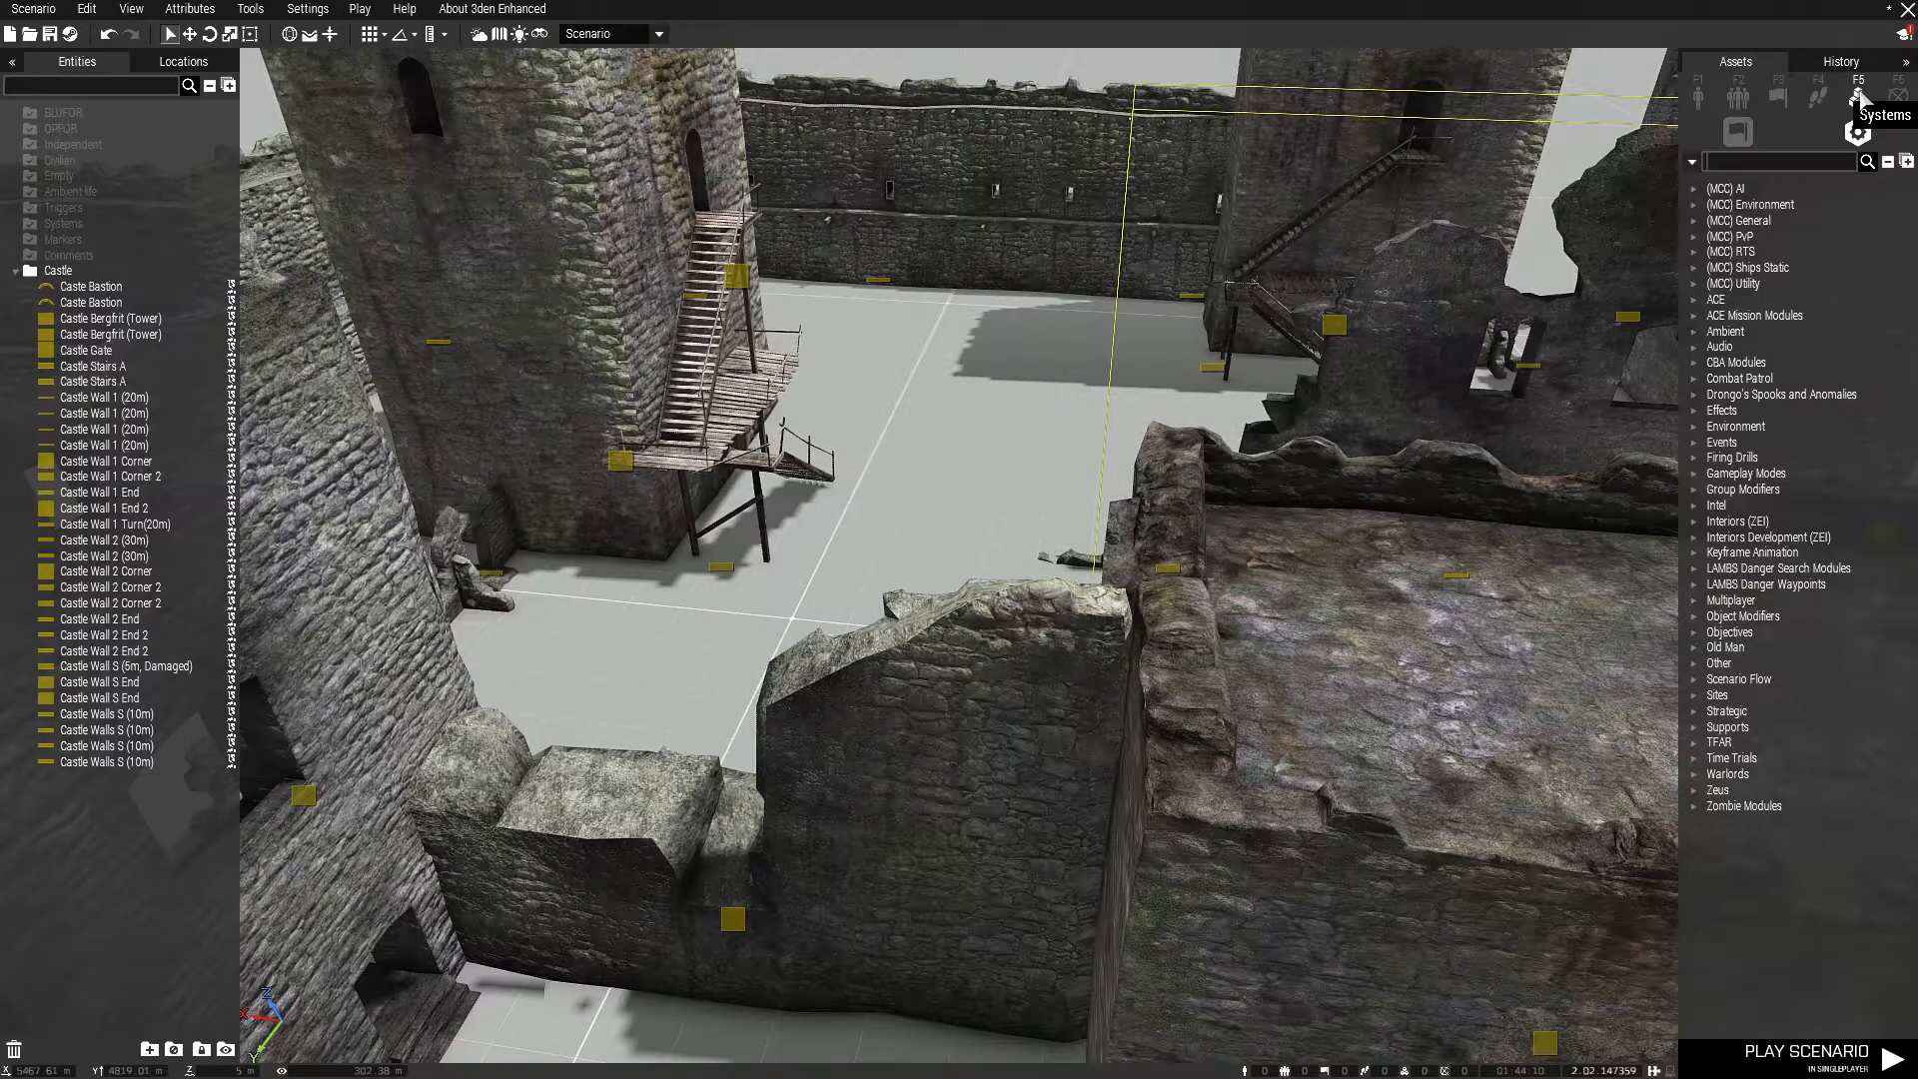
type("res")
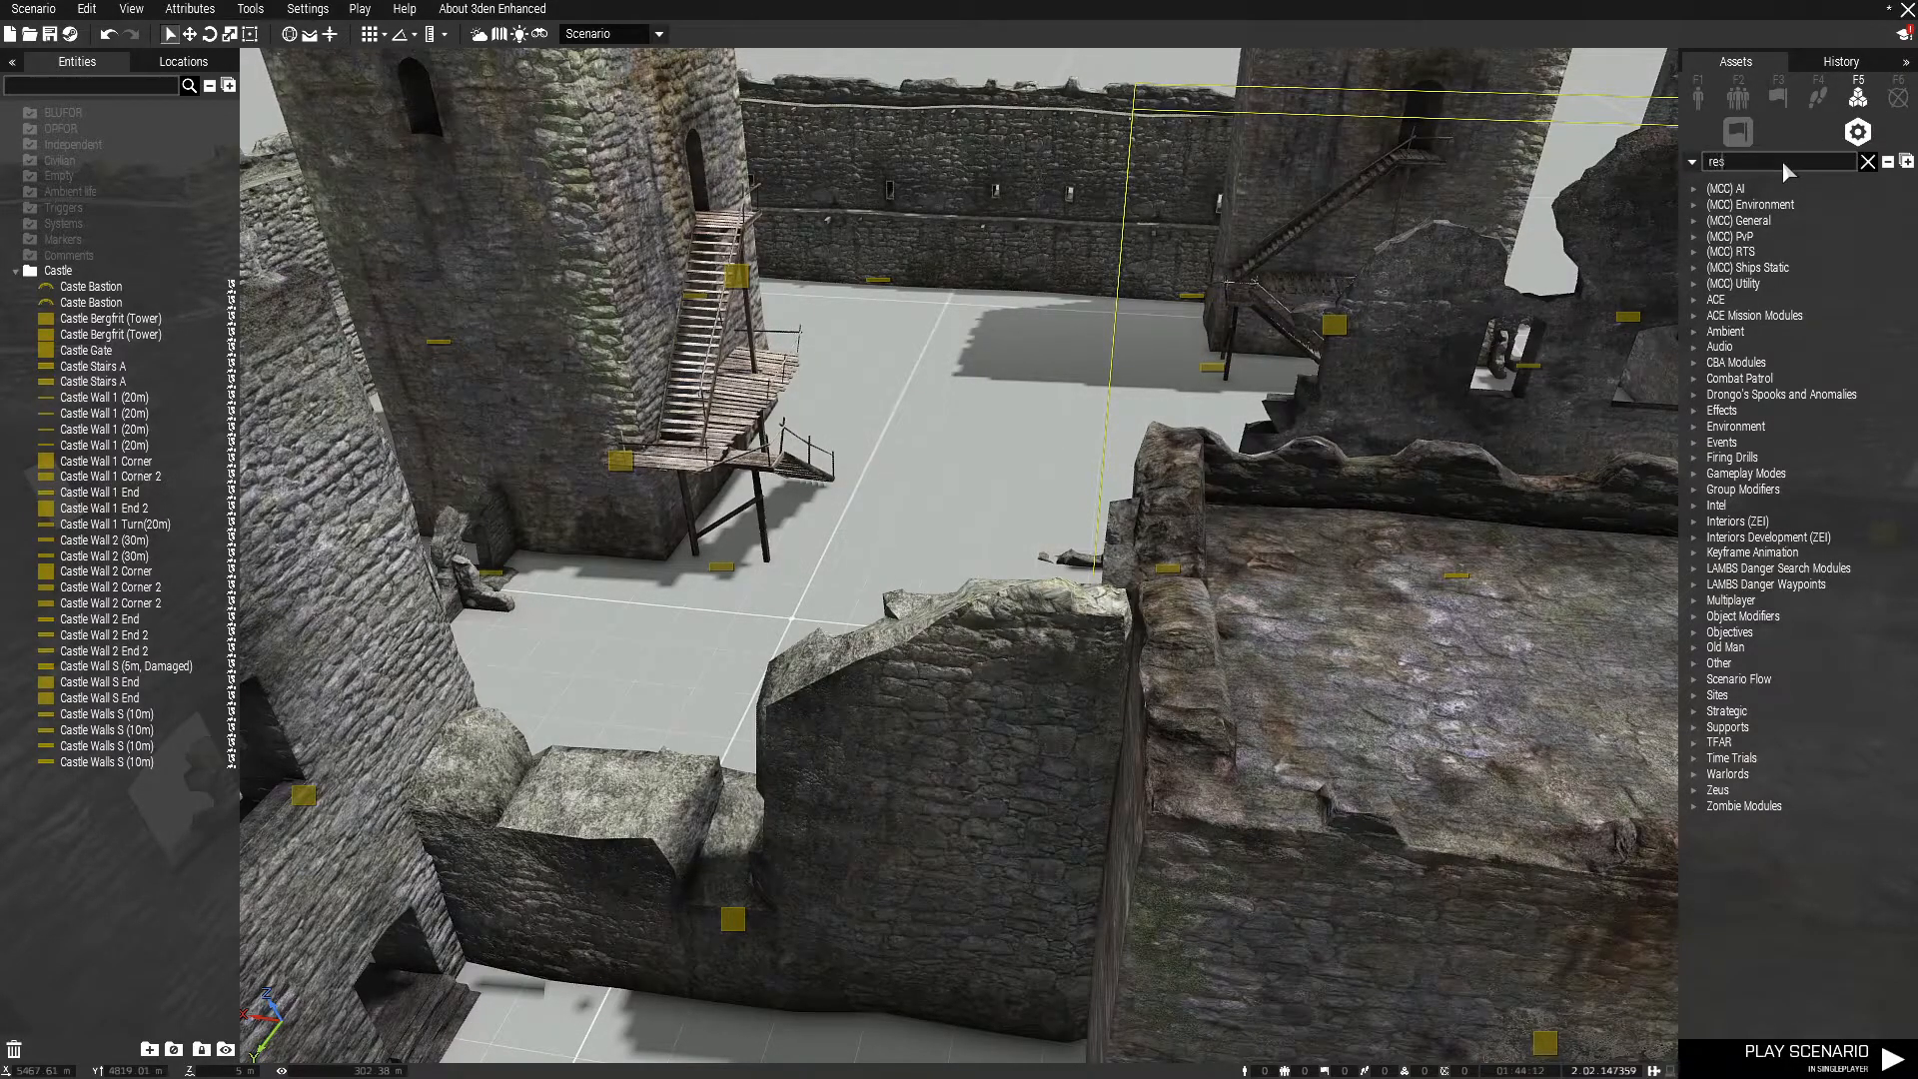
key("w")
mouse_move(1279, 258)
right_mouse_down()
mouse_move(1220, 351)
mouse_move(1299, 290)
right_mouse_up()
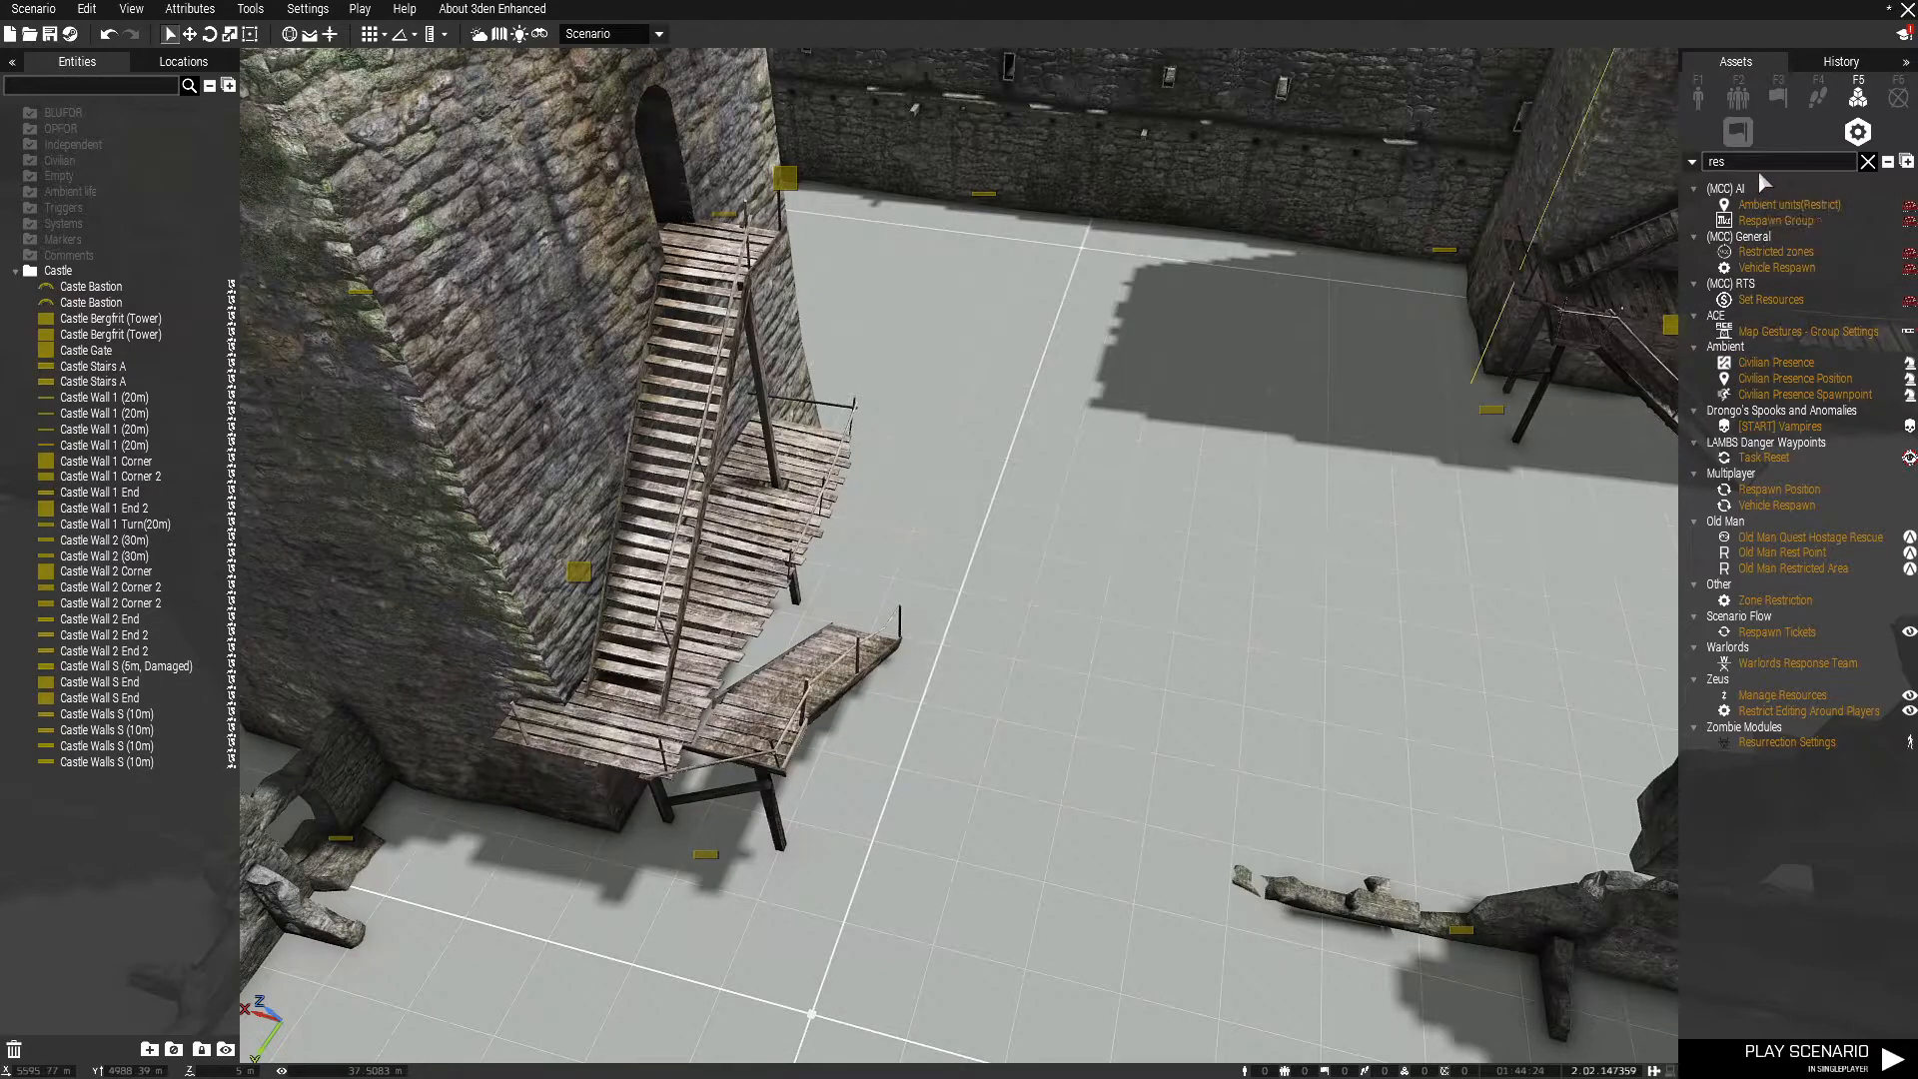
type("paw")
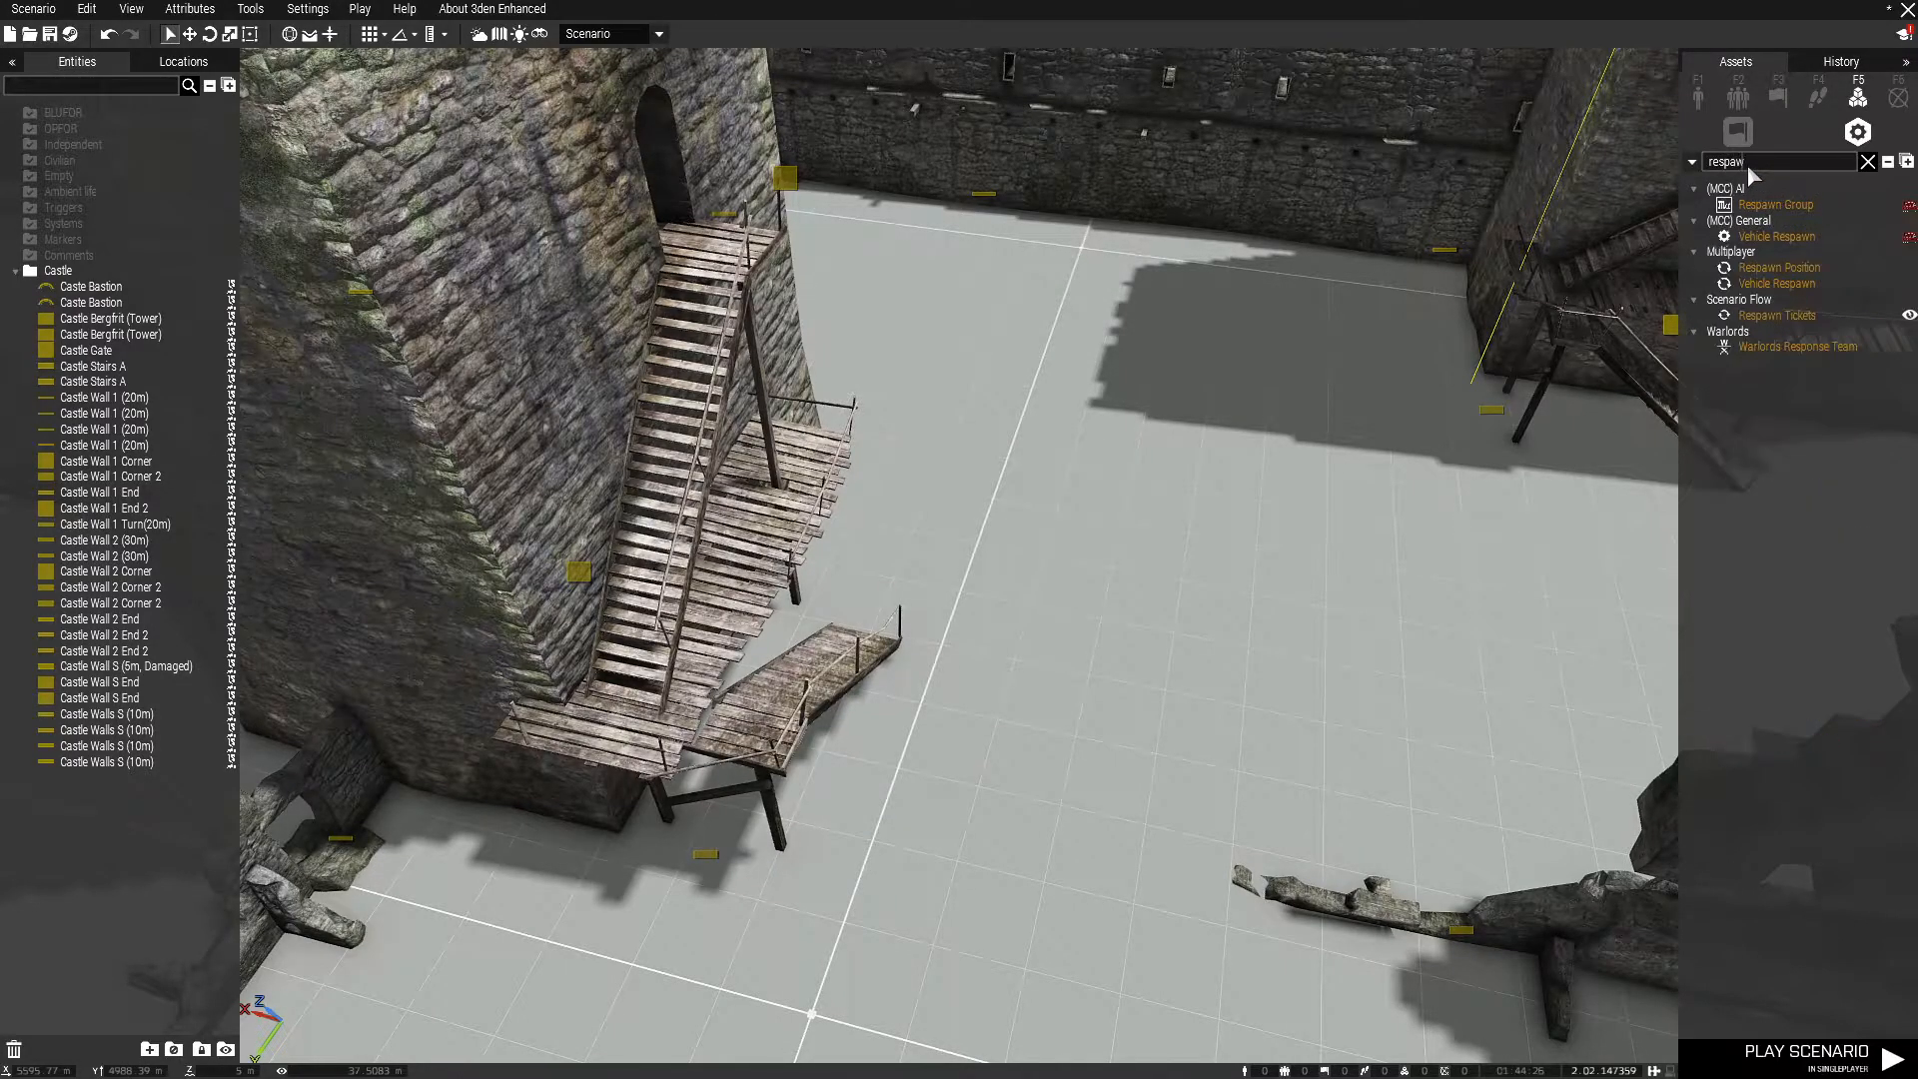
- Place a multiplayer Respawn Position module in the castle courtyard near the tower's wooden stairs
left_click(1793, 274)
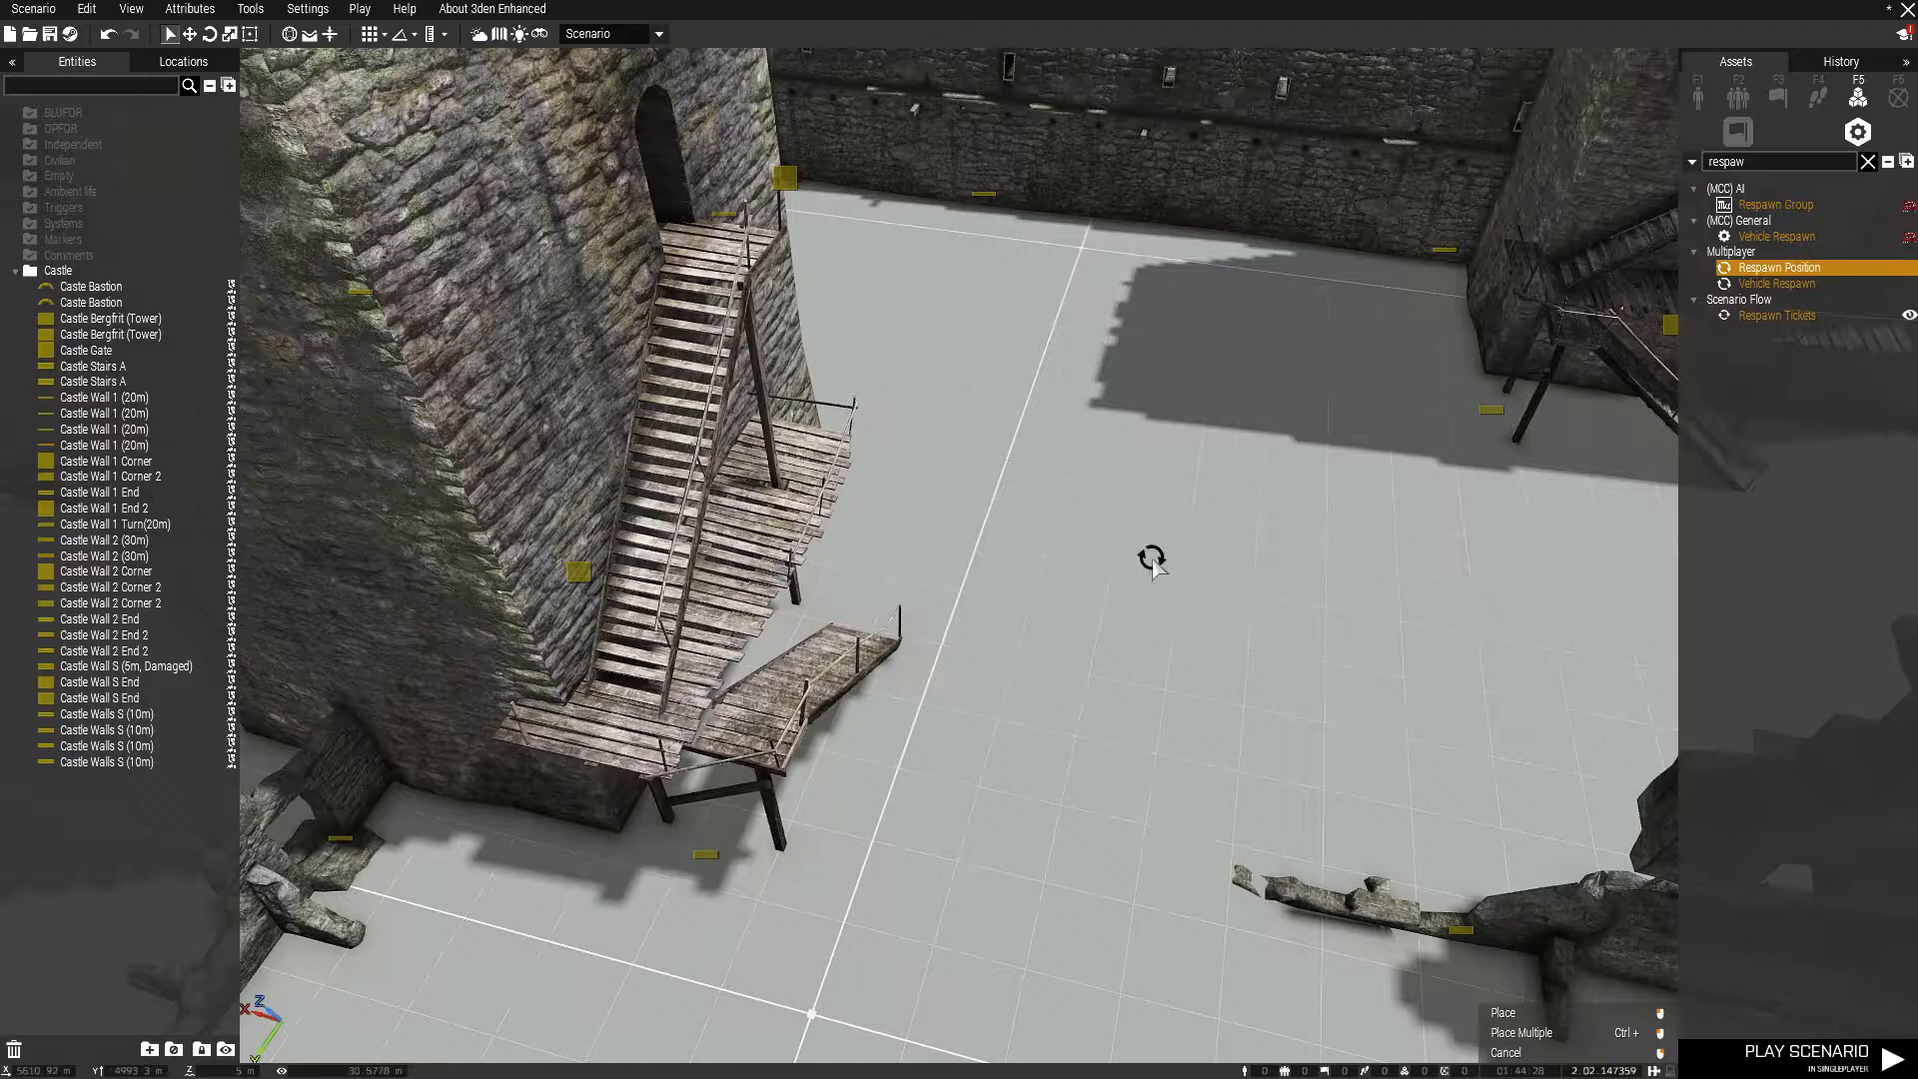
scroll(1156, 557, "down", 3)
right_click_drag(1168, 436, 1134, 535)
scroll(1102, 550, "down", 3)
scroll(1133, 536, "down", 5)
scroll(1045, 560, "up", 5)
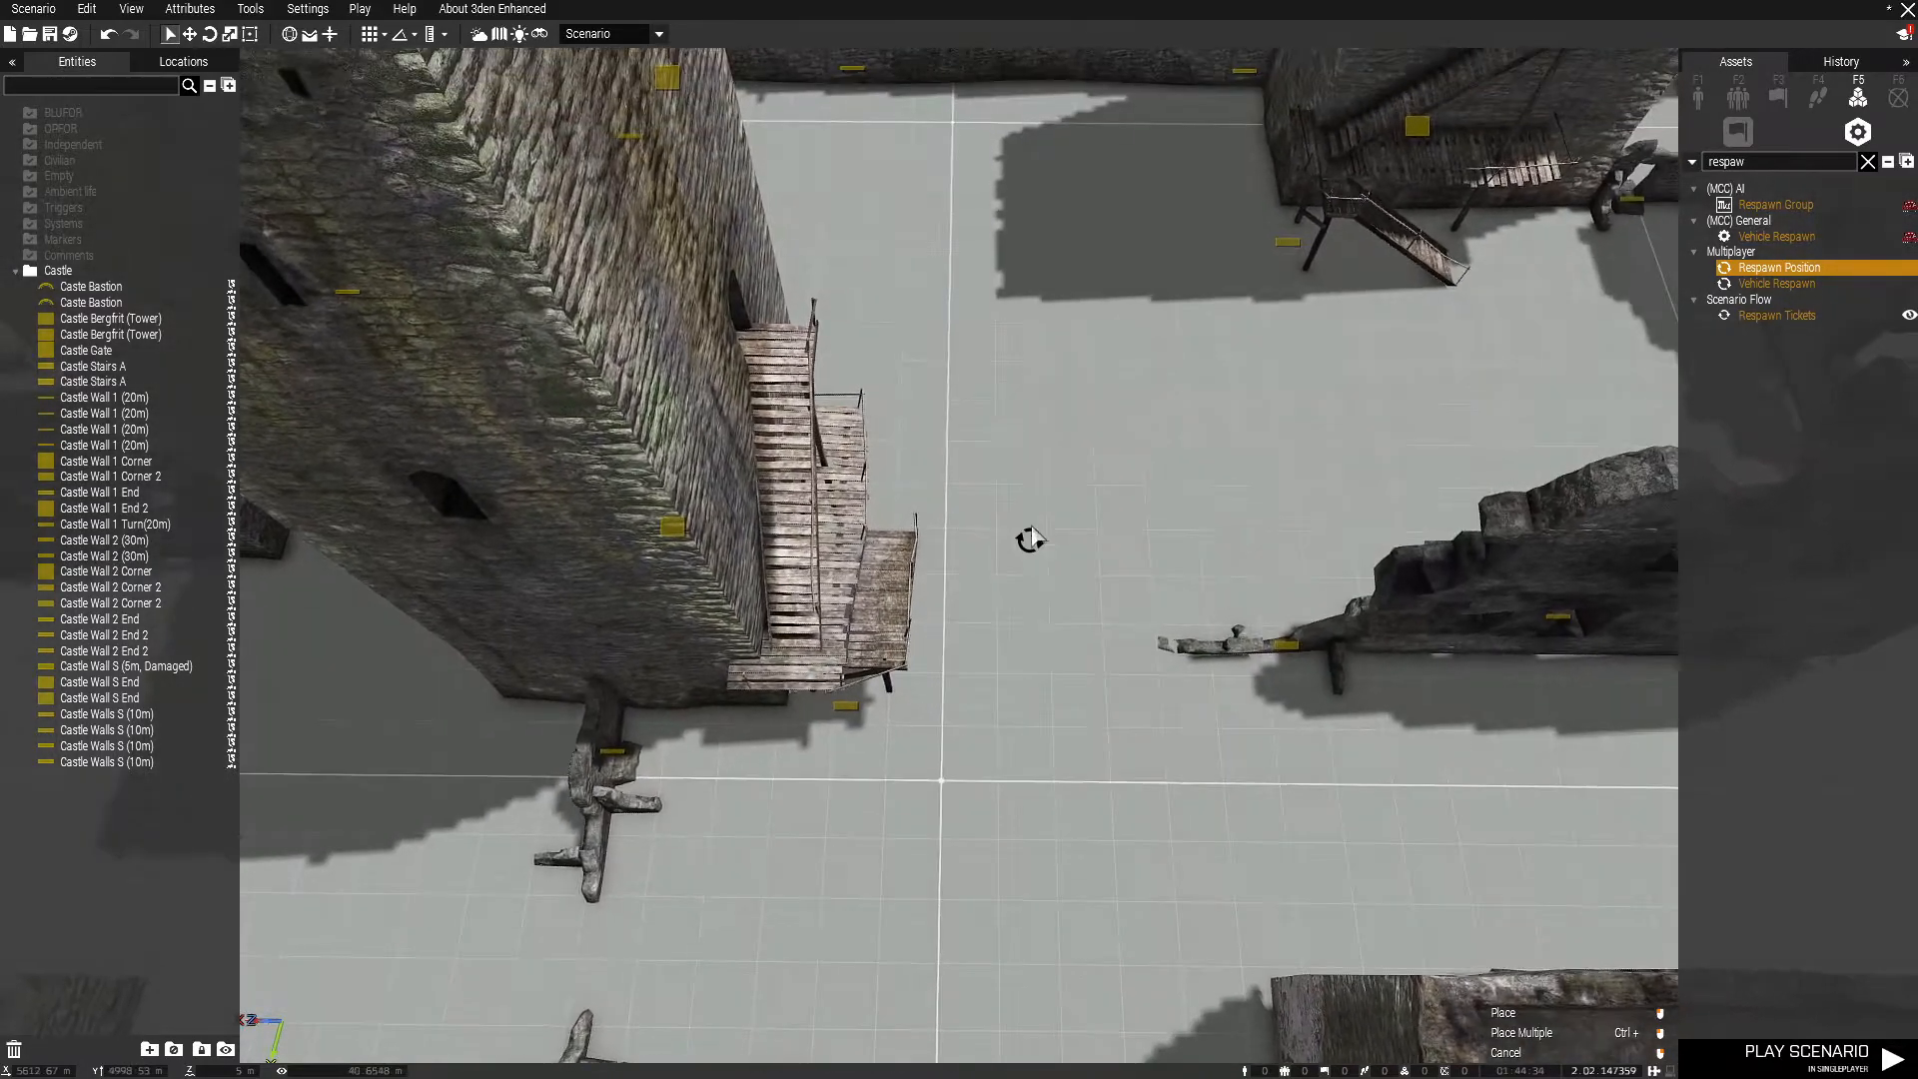
left_click(1029, 478)
scroll(1032, 477, "up", 2)
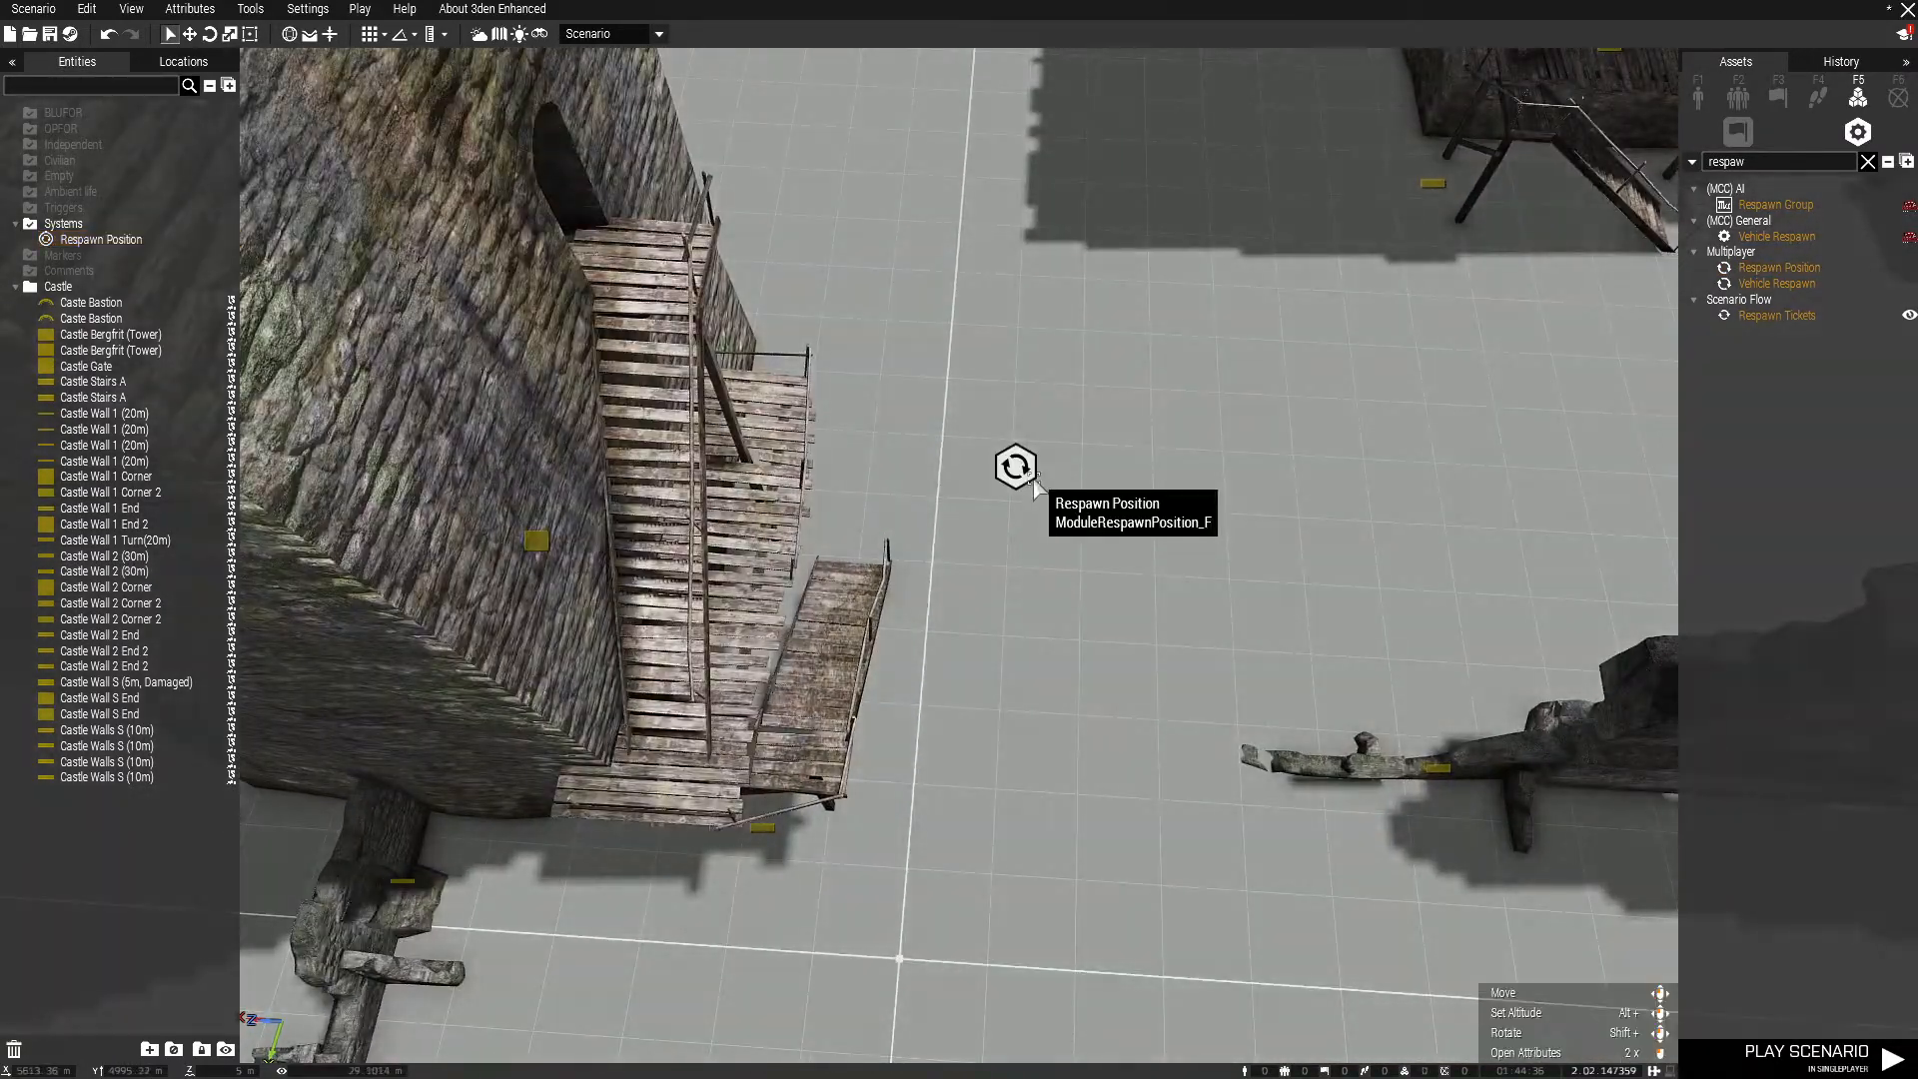
scroll(1033, 474, "up", 3)
left_click(1051, 535)
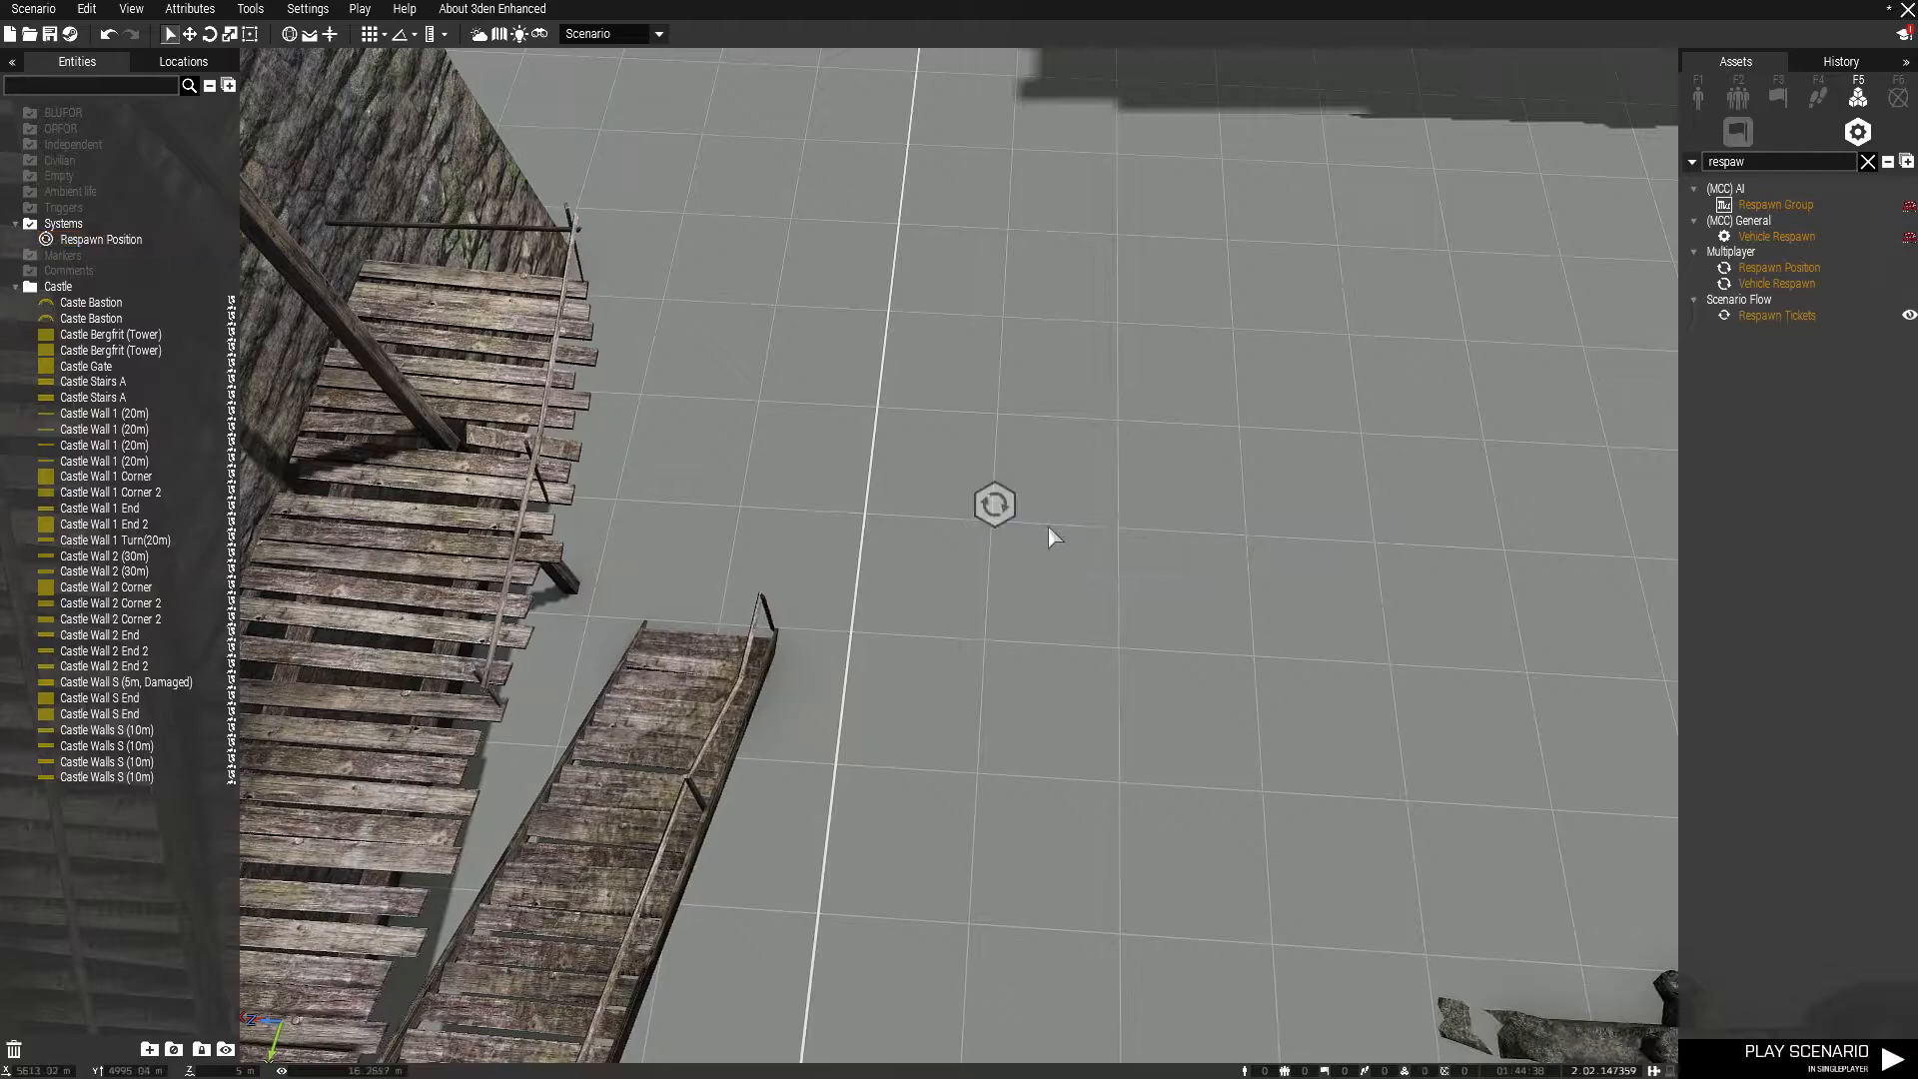
scroll(1034, 537, "up", 5)
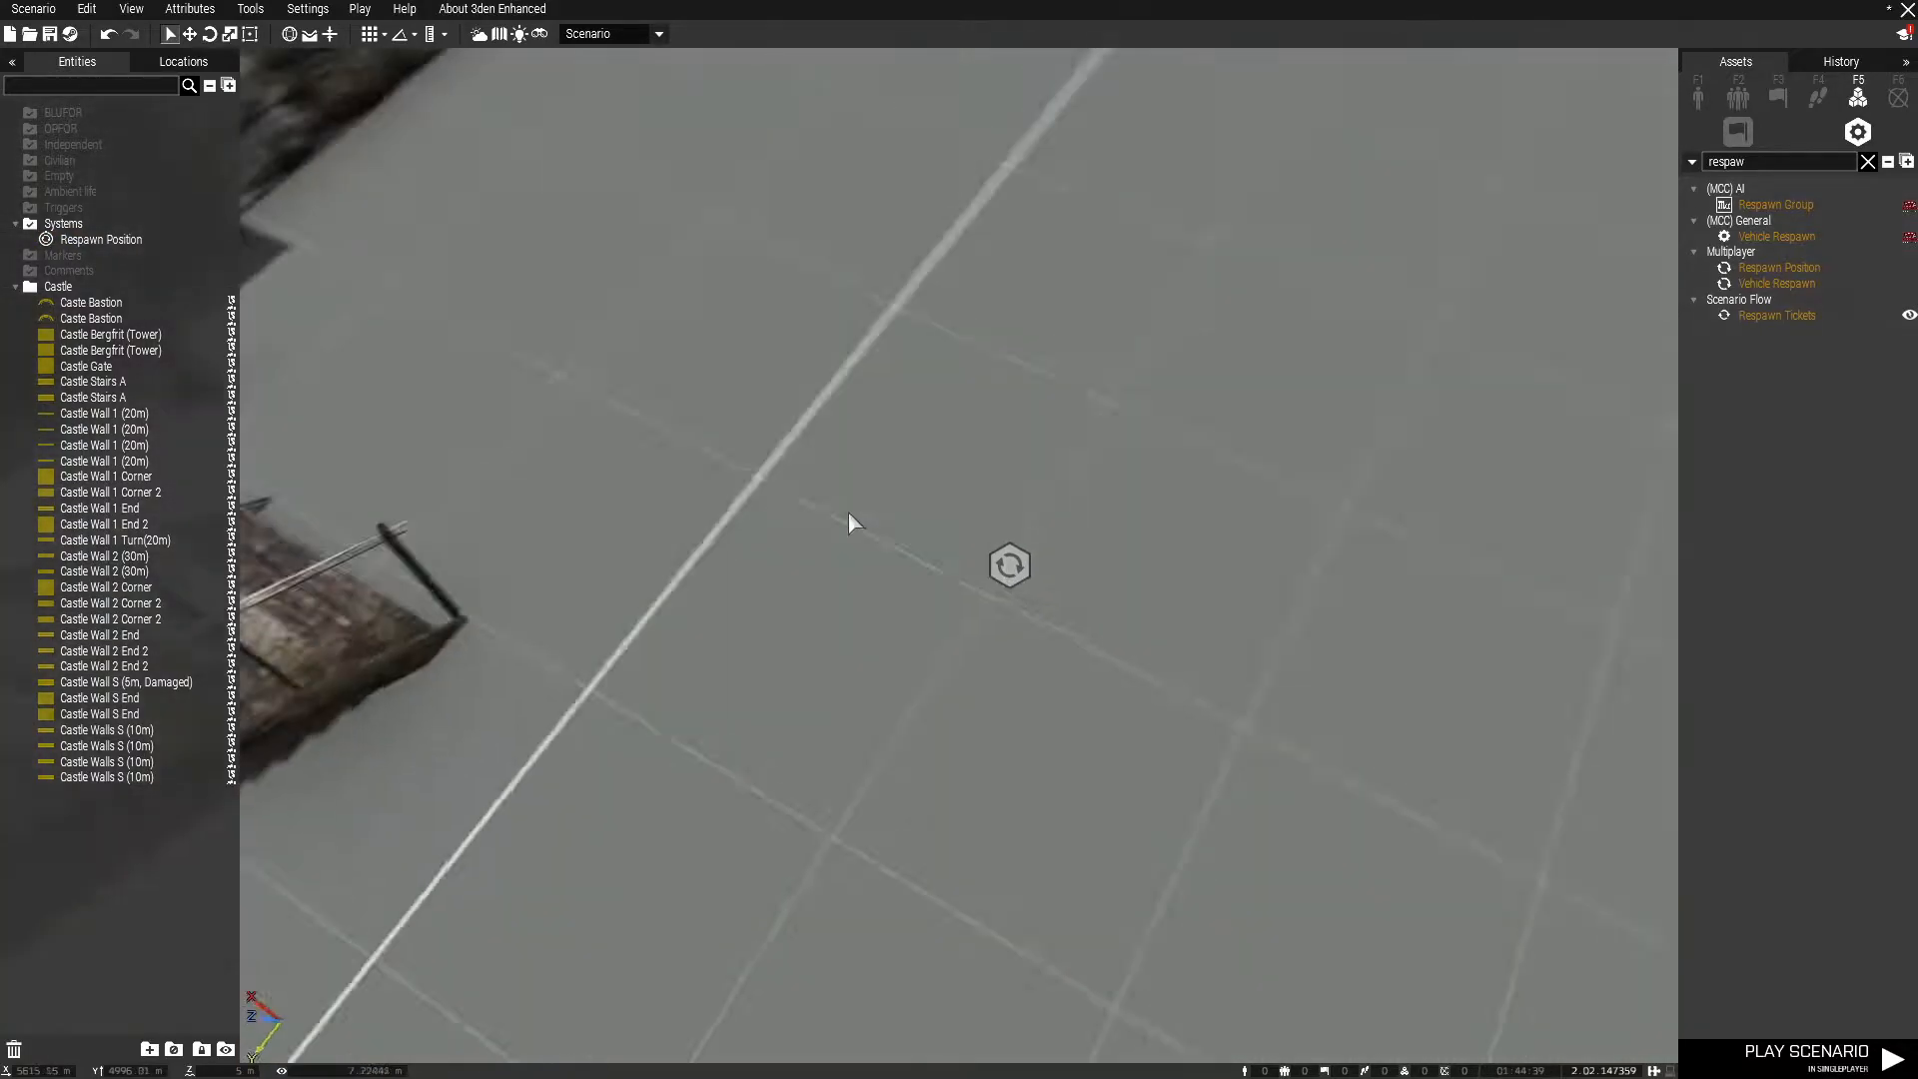
- Move the Respawn Position module to the foot of the tower's wooden stairs
right_click_drag(848, 513, 464, 388)
right_click_drag(1200, 593, 904, 644)
key("w")
left_click_drag(907, 651, 1114, 828)
left_click(1043, 874)
key("s")
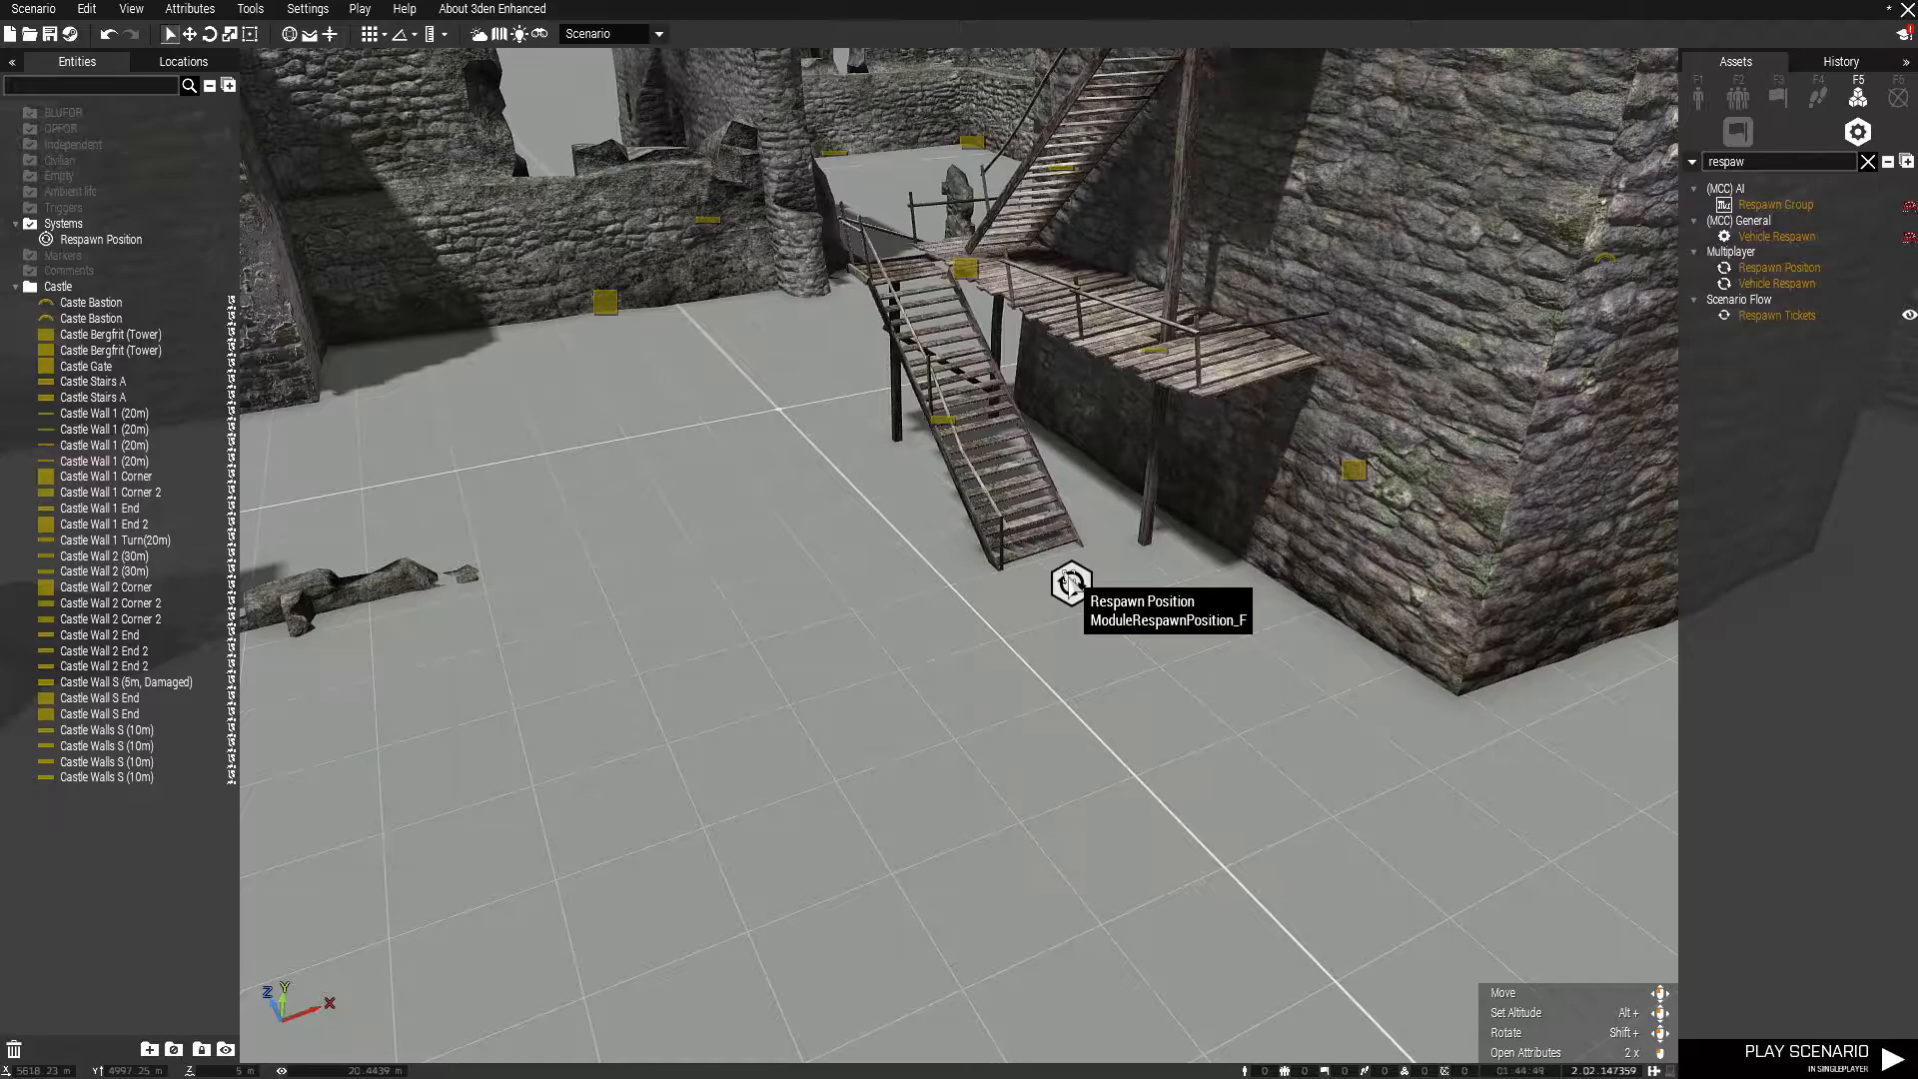
- Set the Respawn Position module's variable name to "Respawn Omego" and its name to "Respawn One"
double_click(1069, 582)
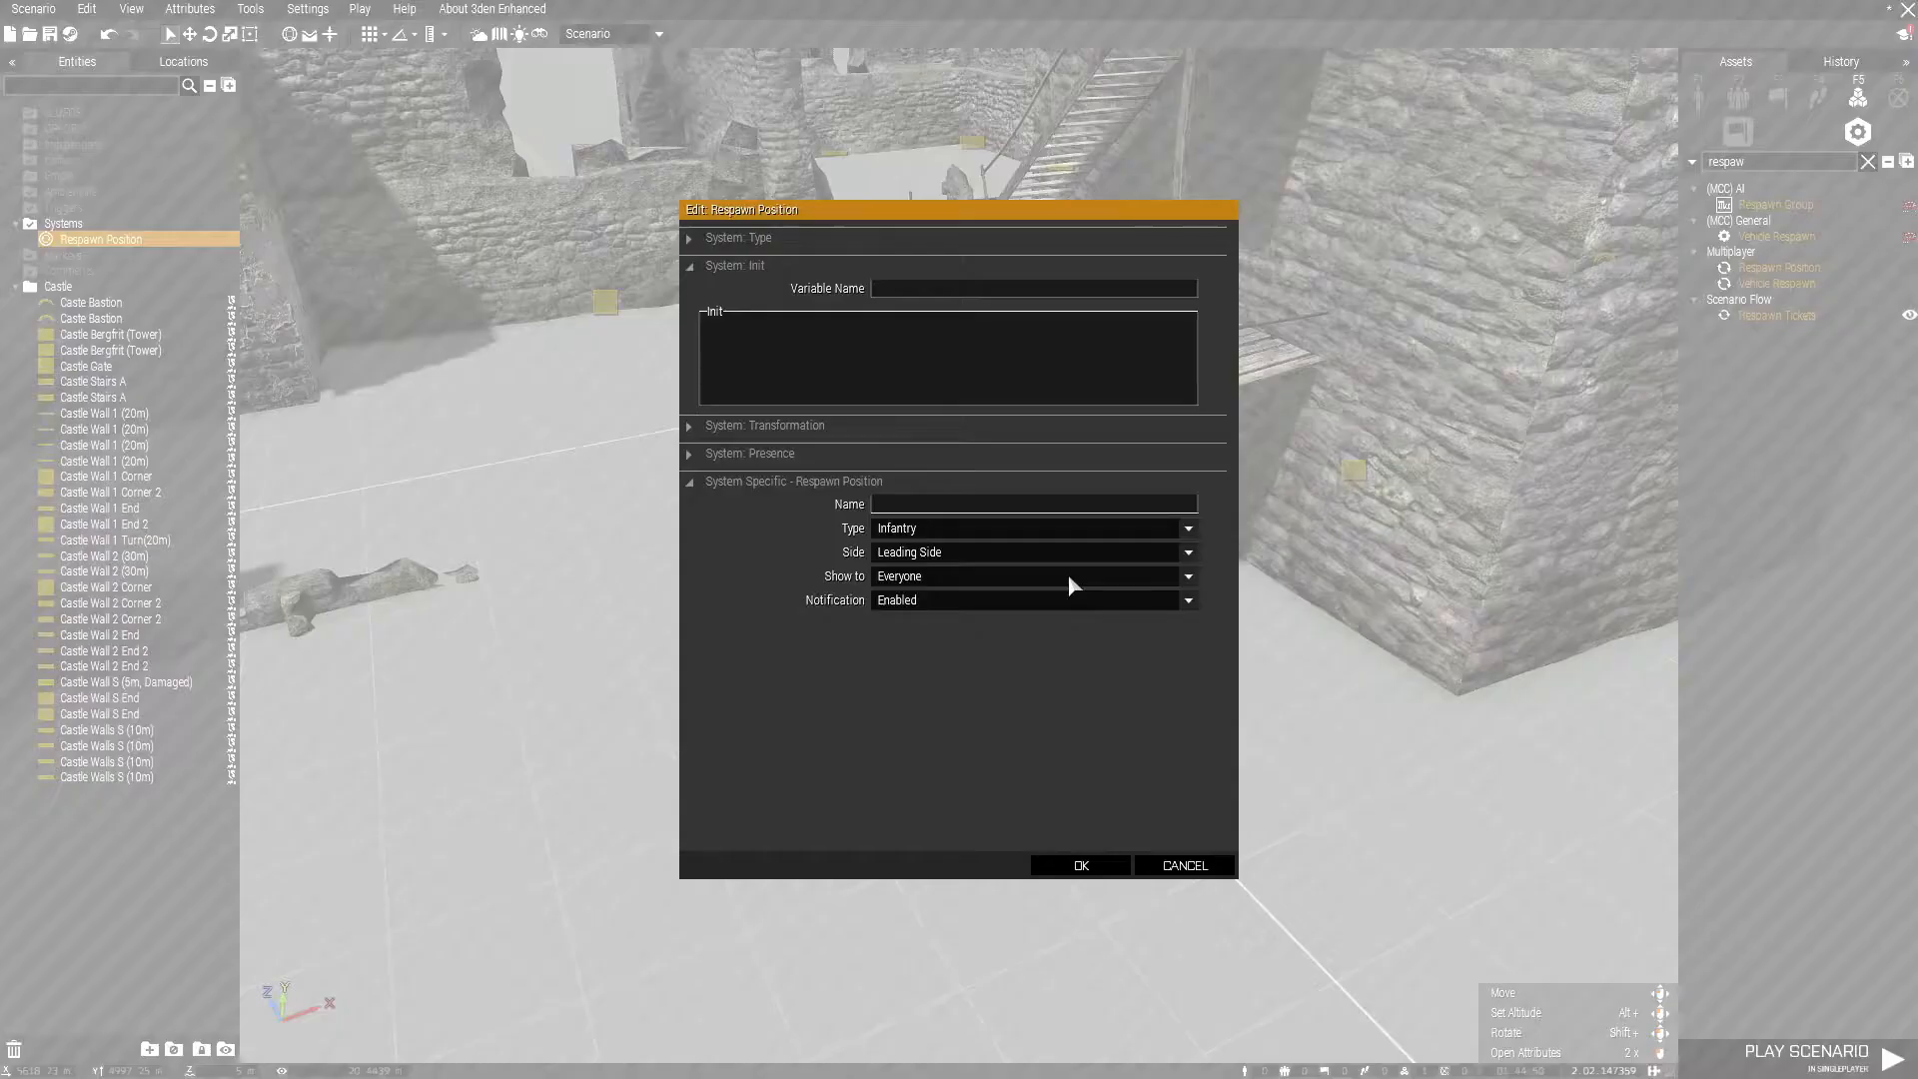
left_click(1185, 865)
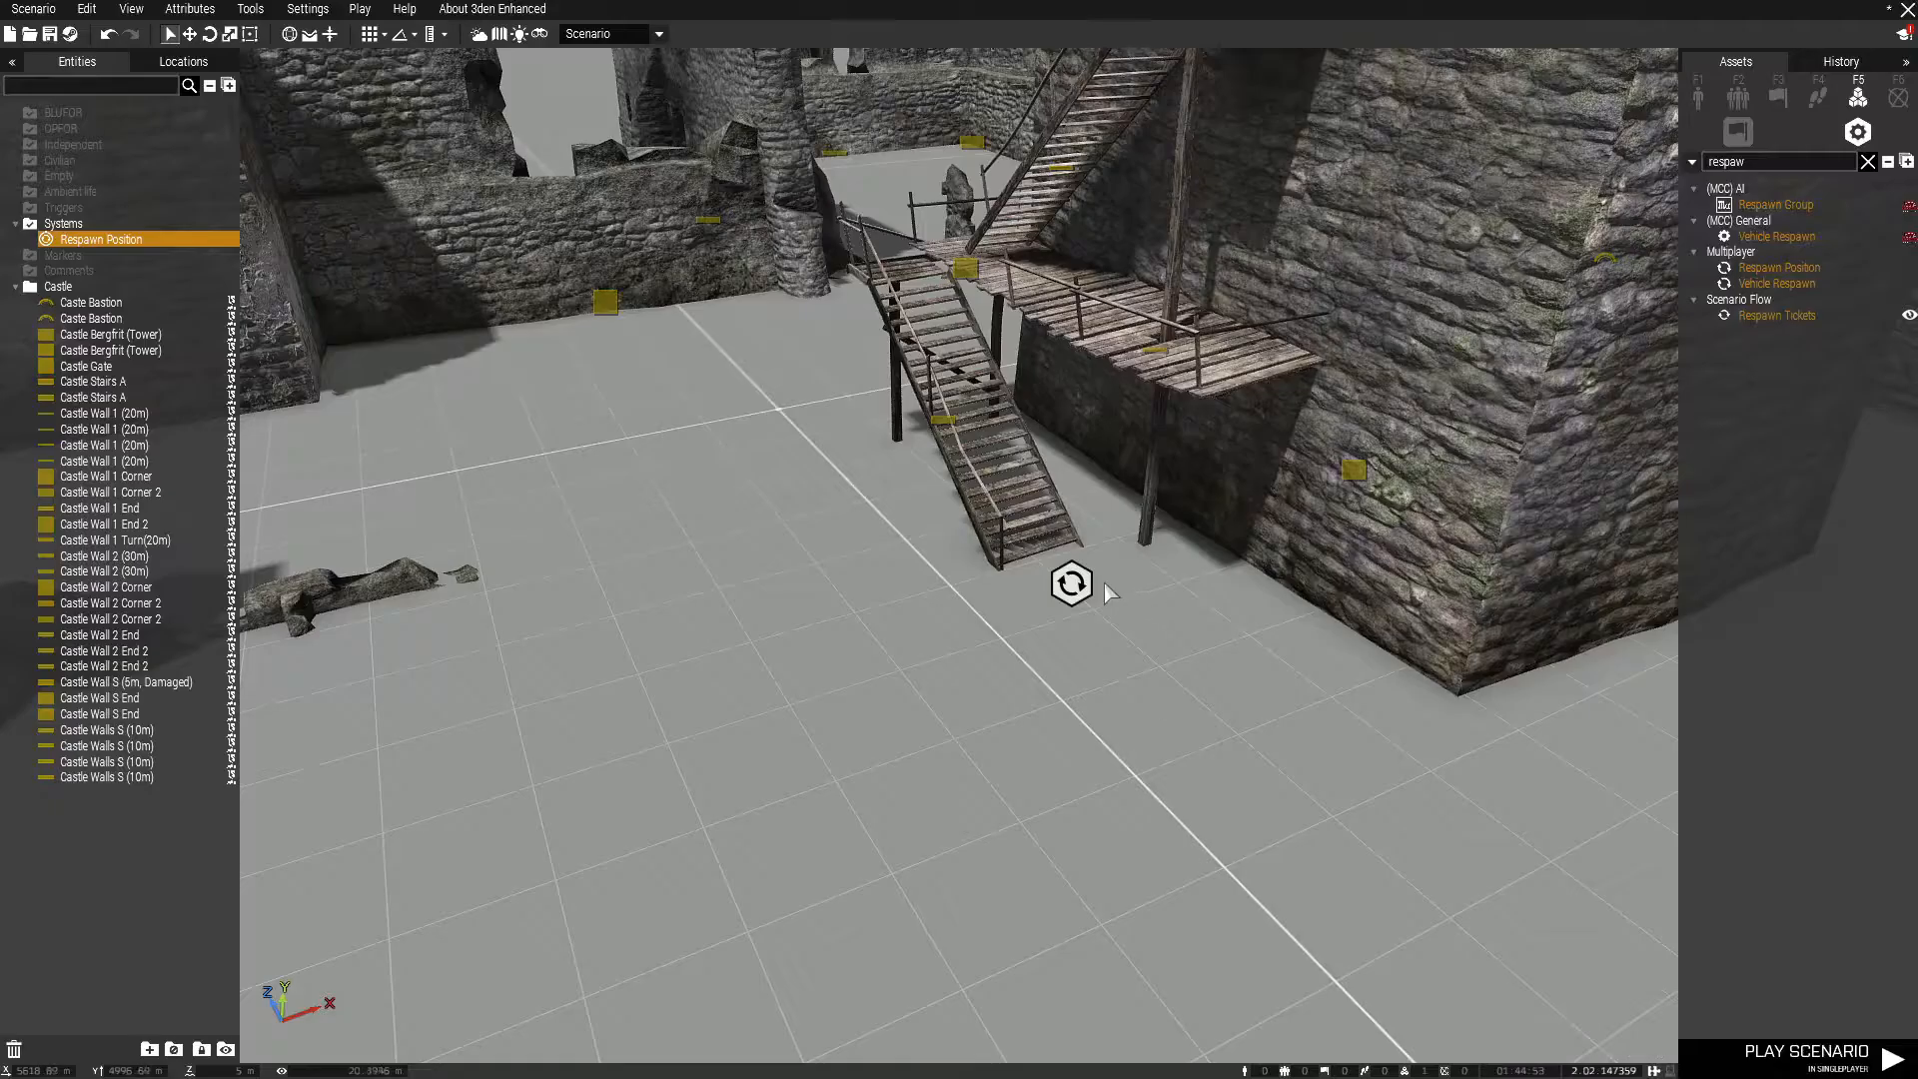
right_click(1079, 585)
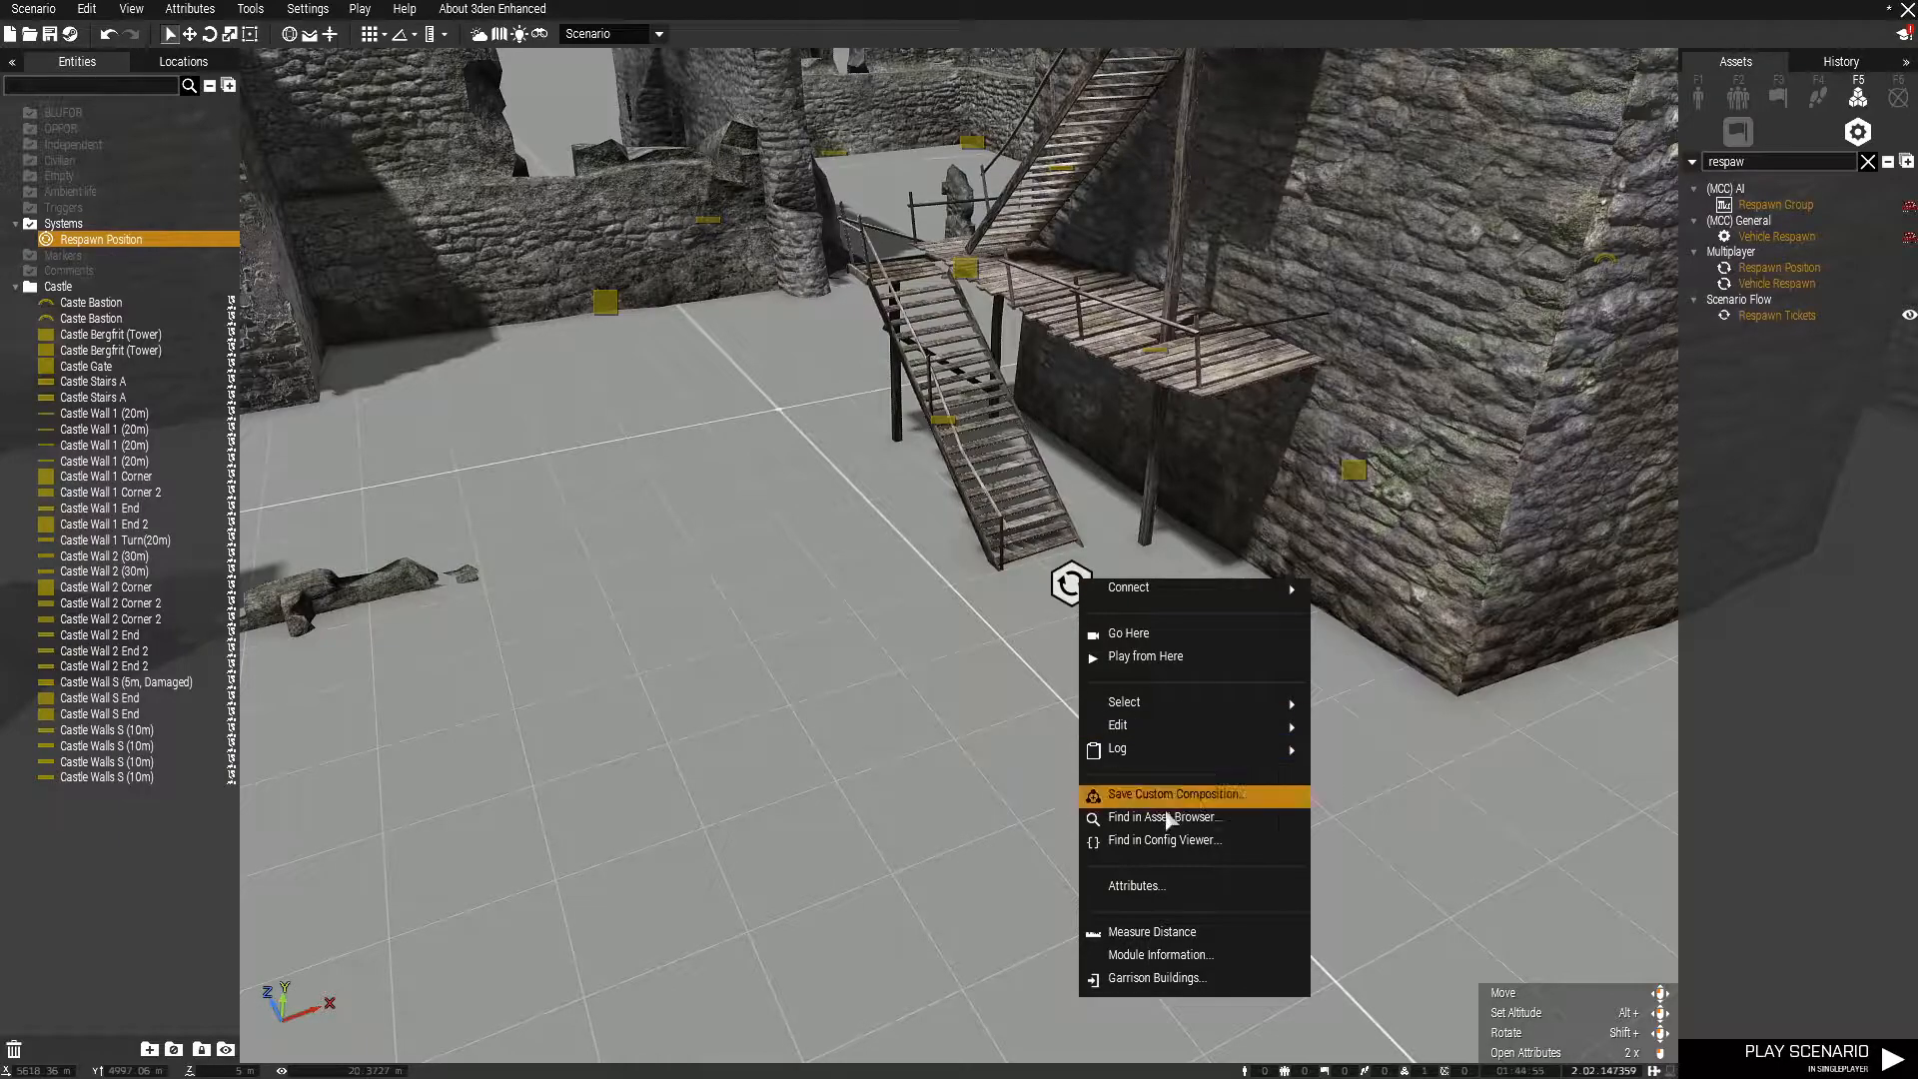
left_click(1168, 889)
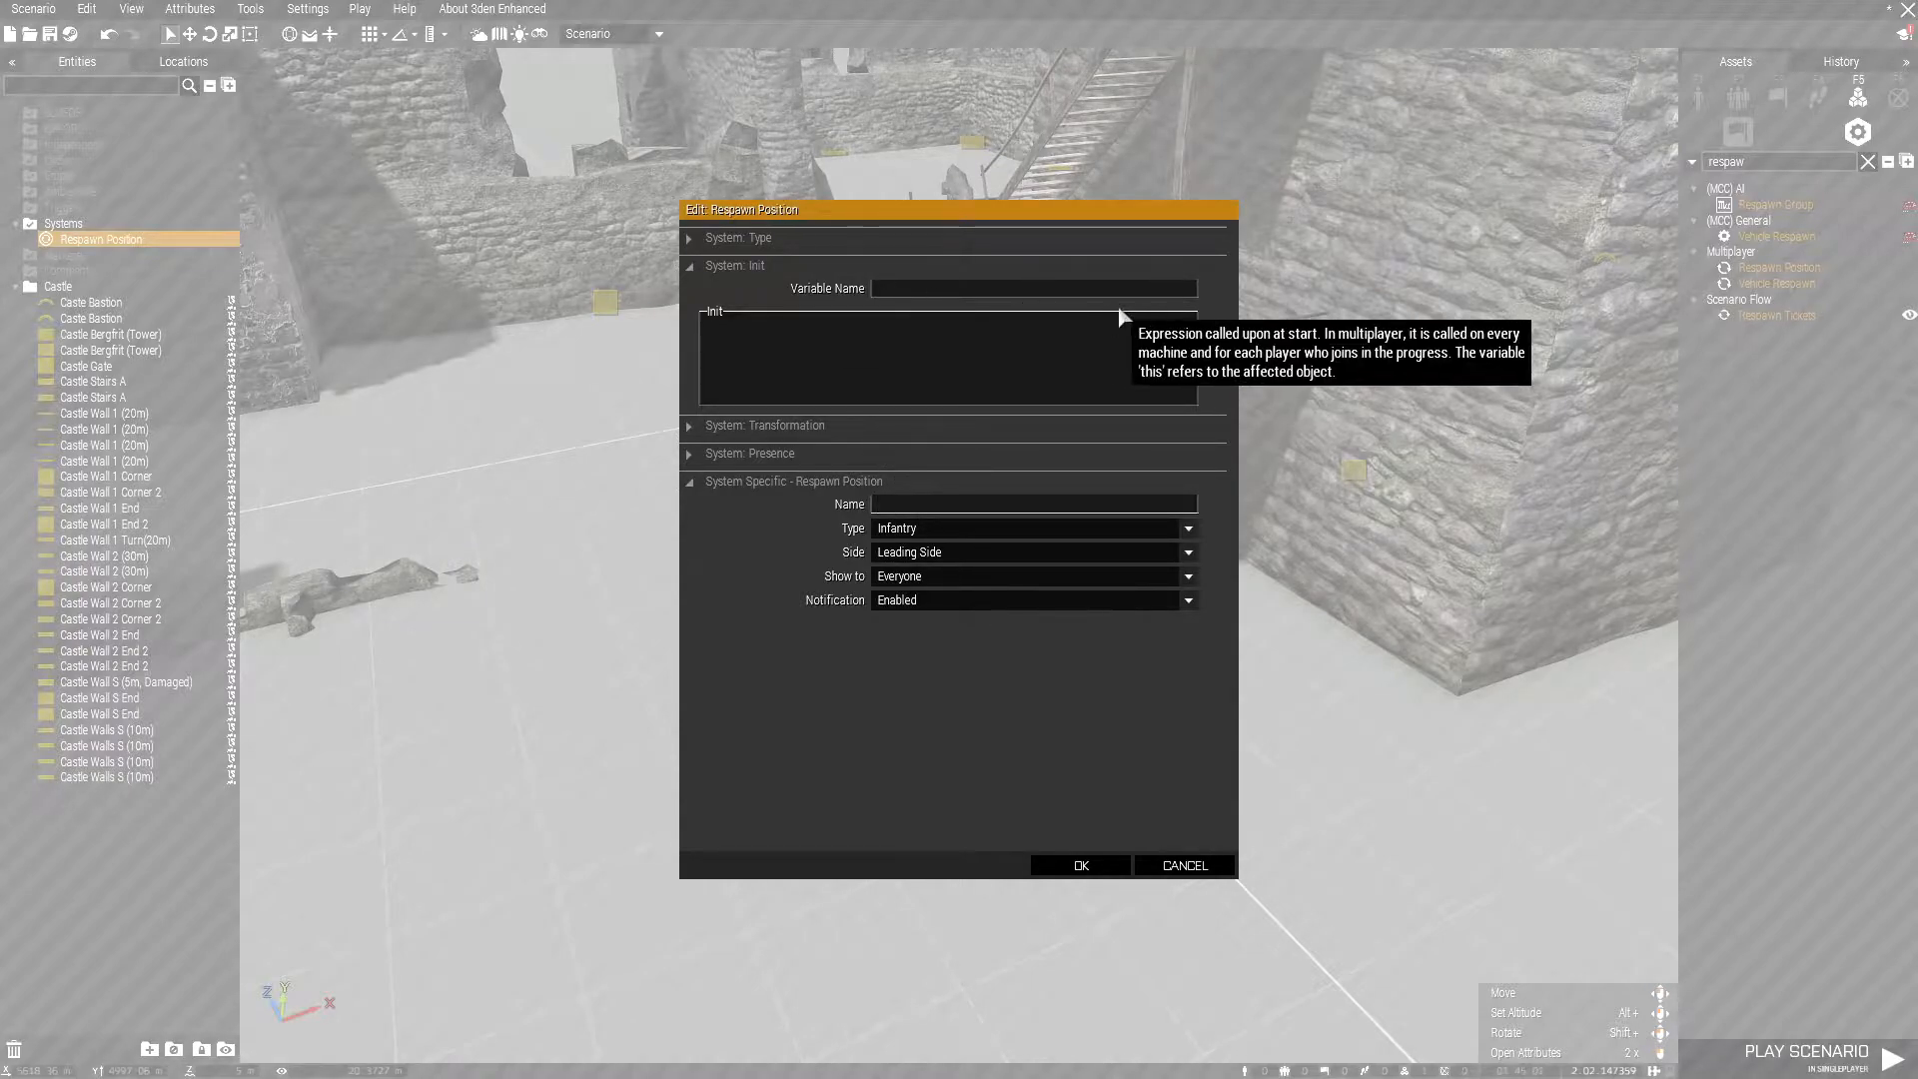
left_click(919, 294)
type("Respawn")
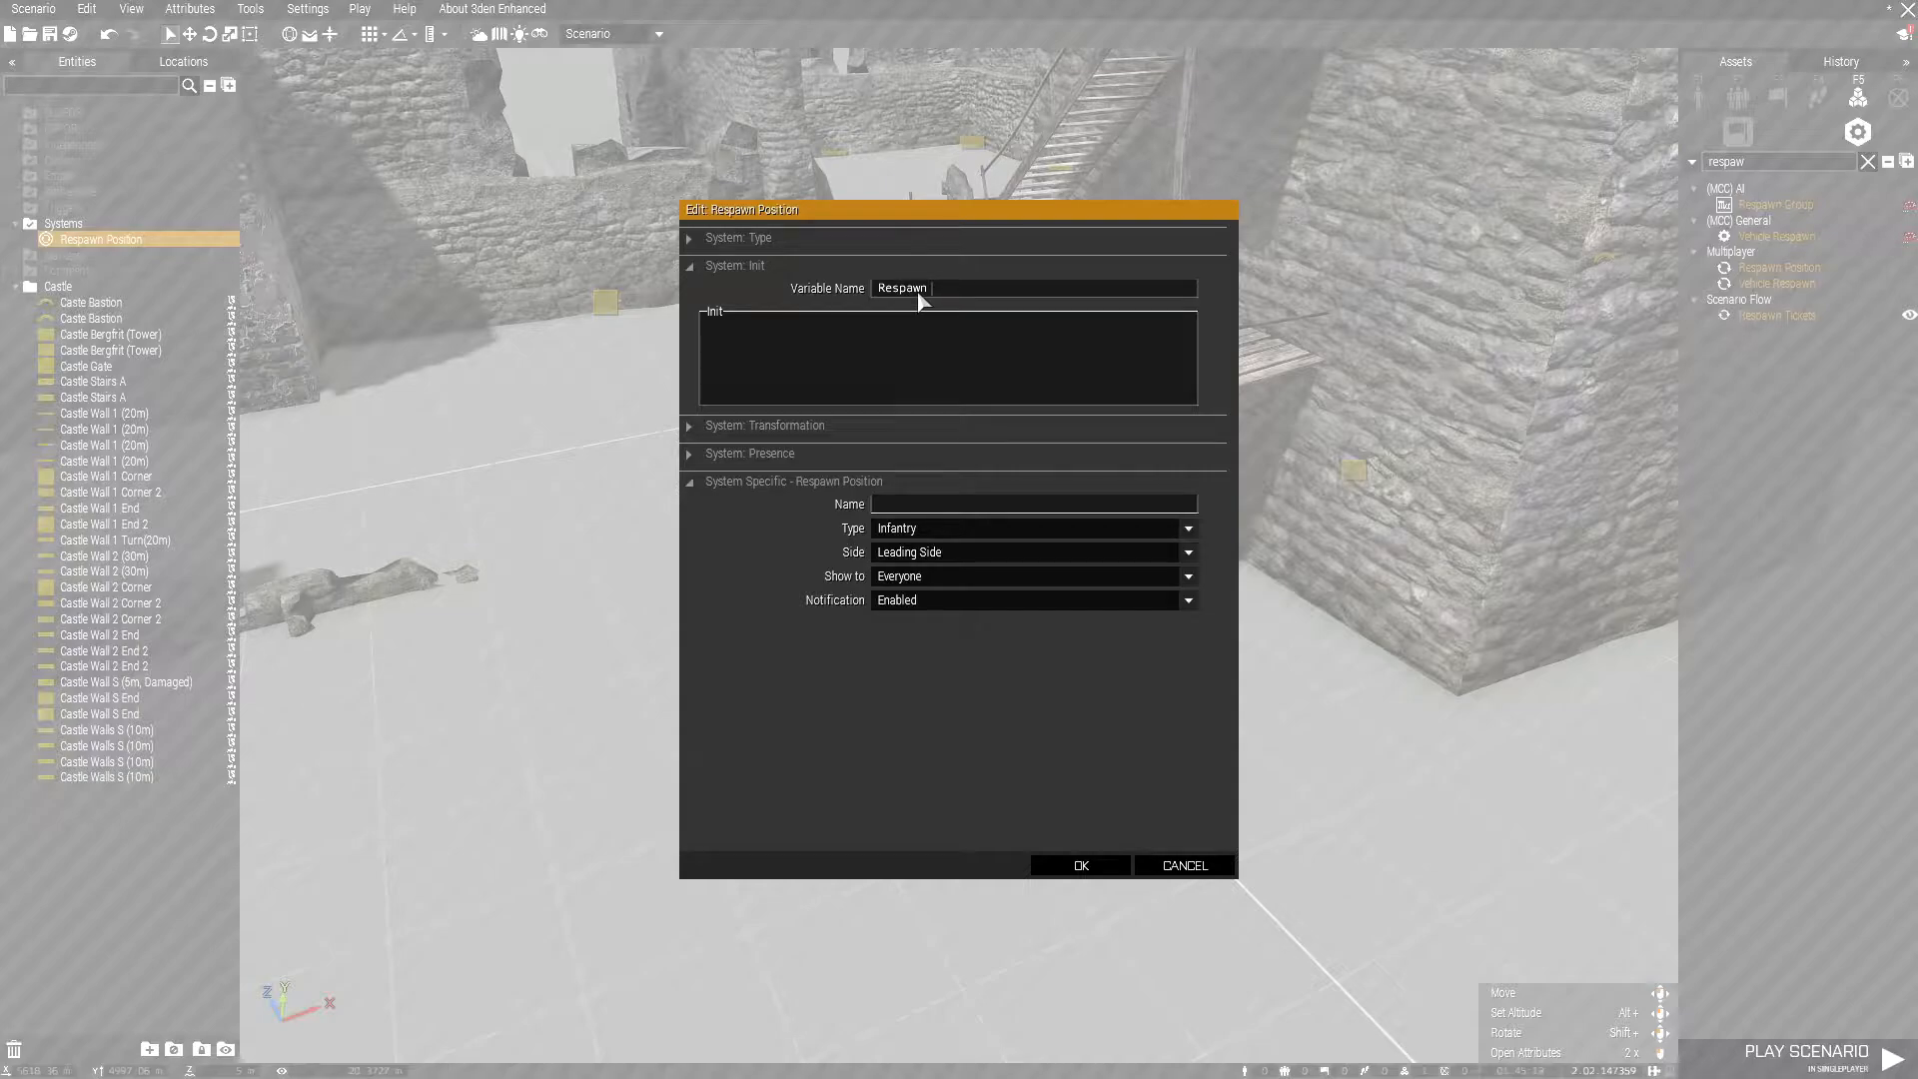
type("ne")
left_click(899, 505)
type("Respawn")
- Keep the Respawn Position module's type as Infantry and set its side to BLUFOR
left_click(931, 529)
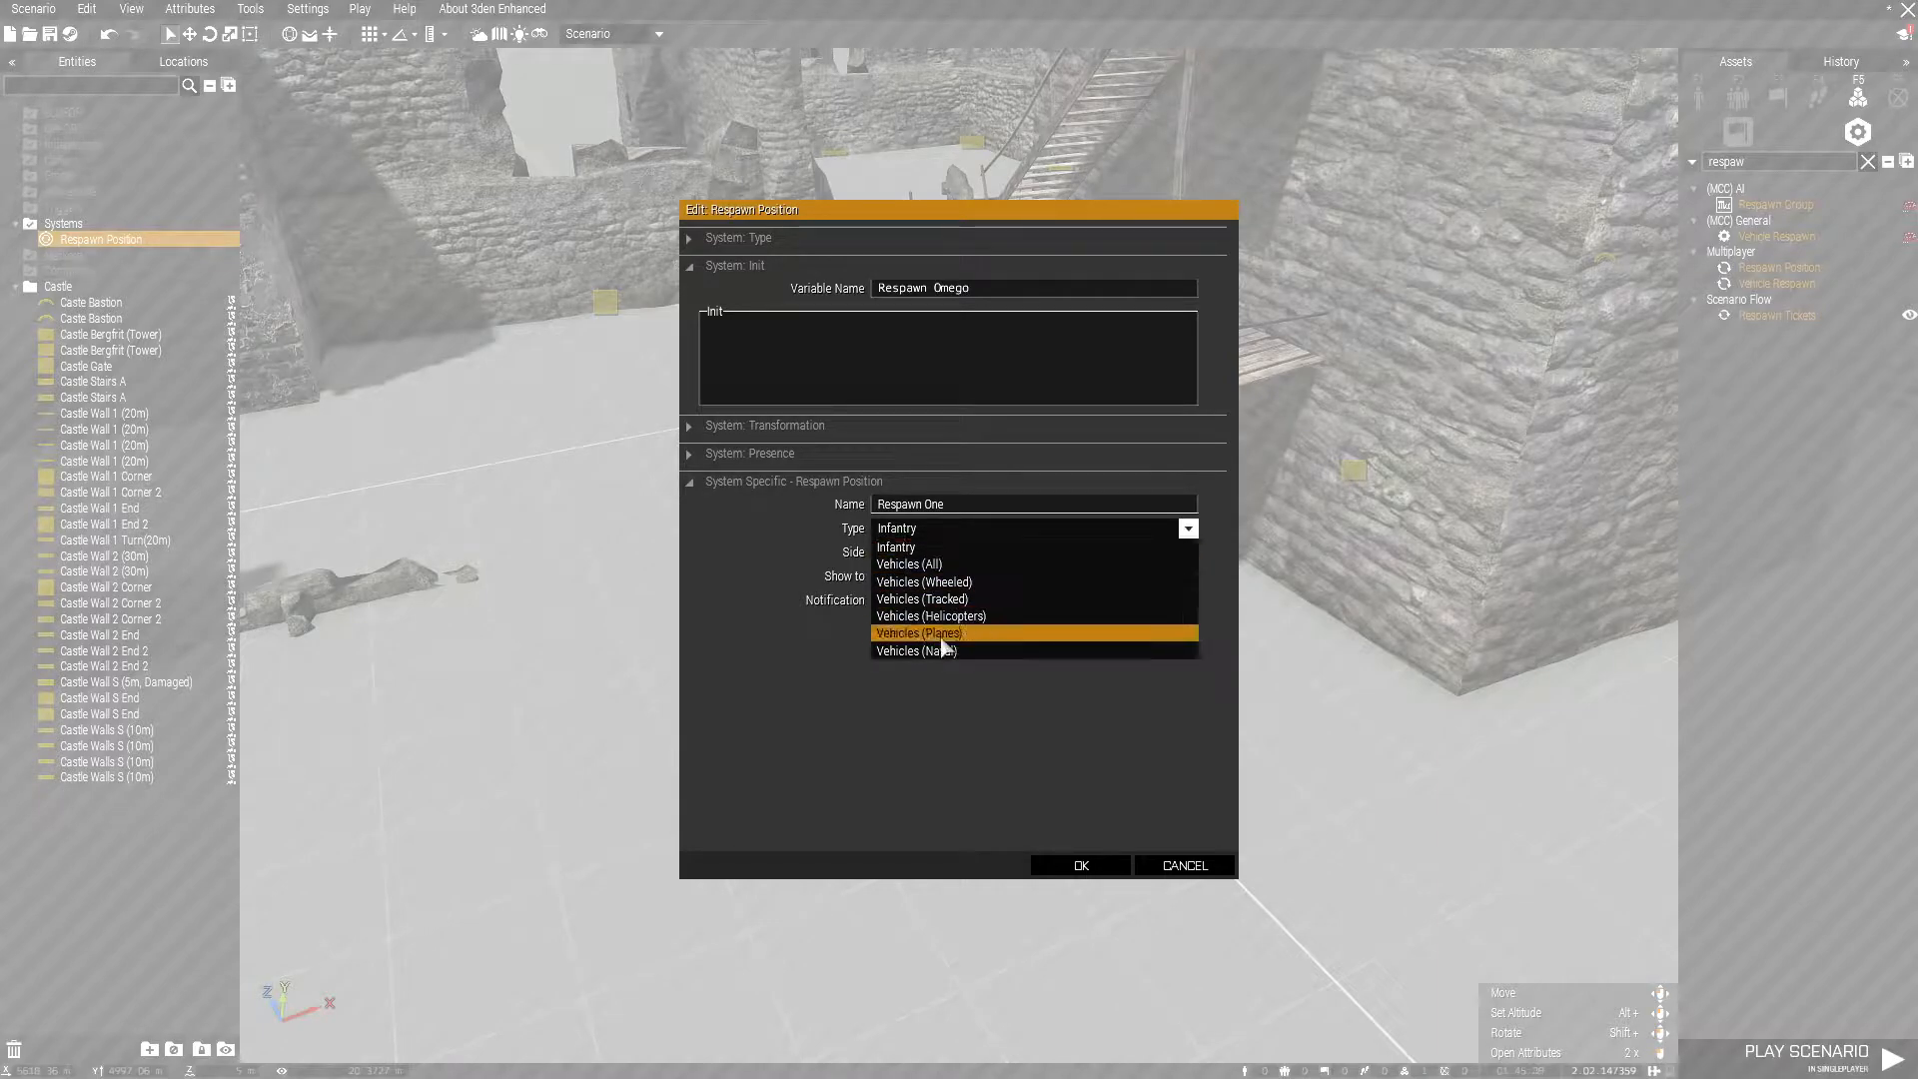
left_click(928, 530)
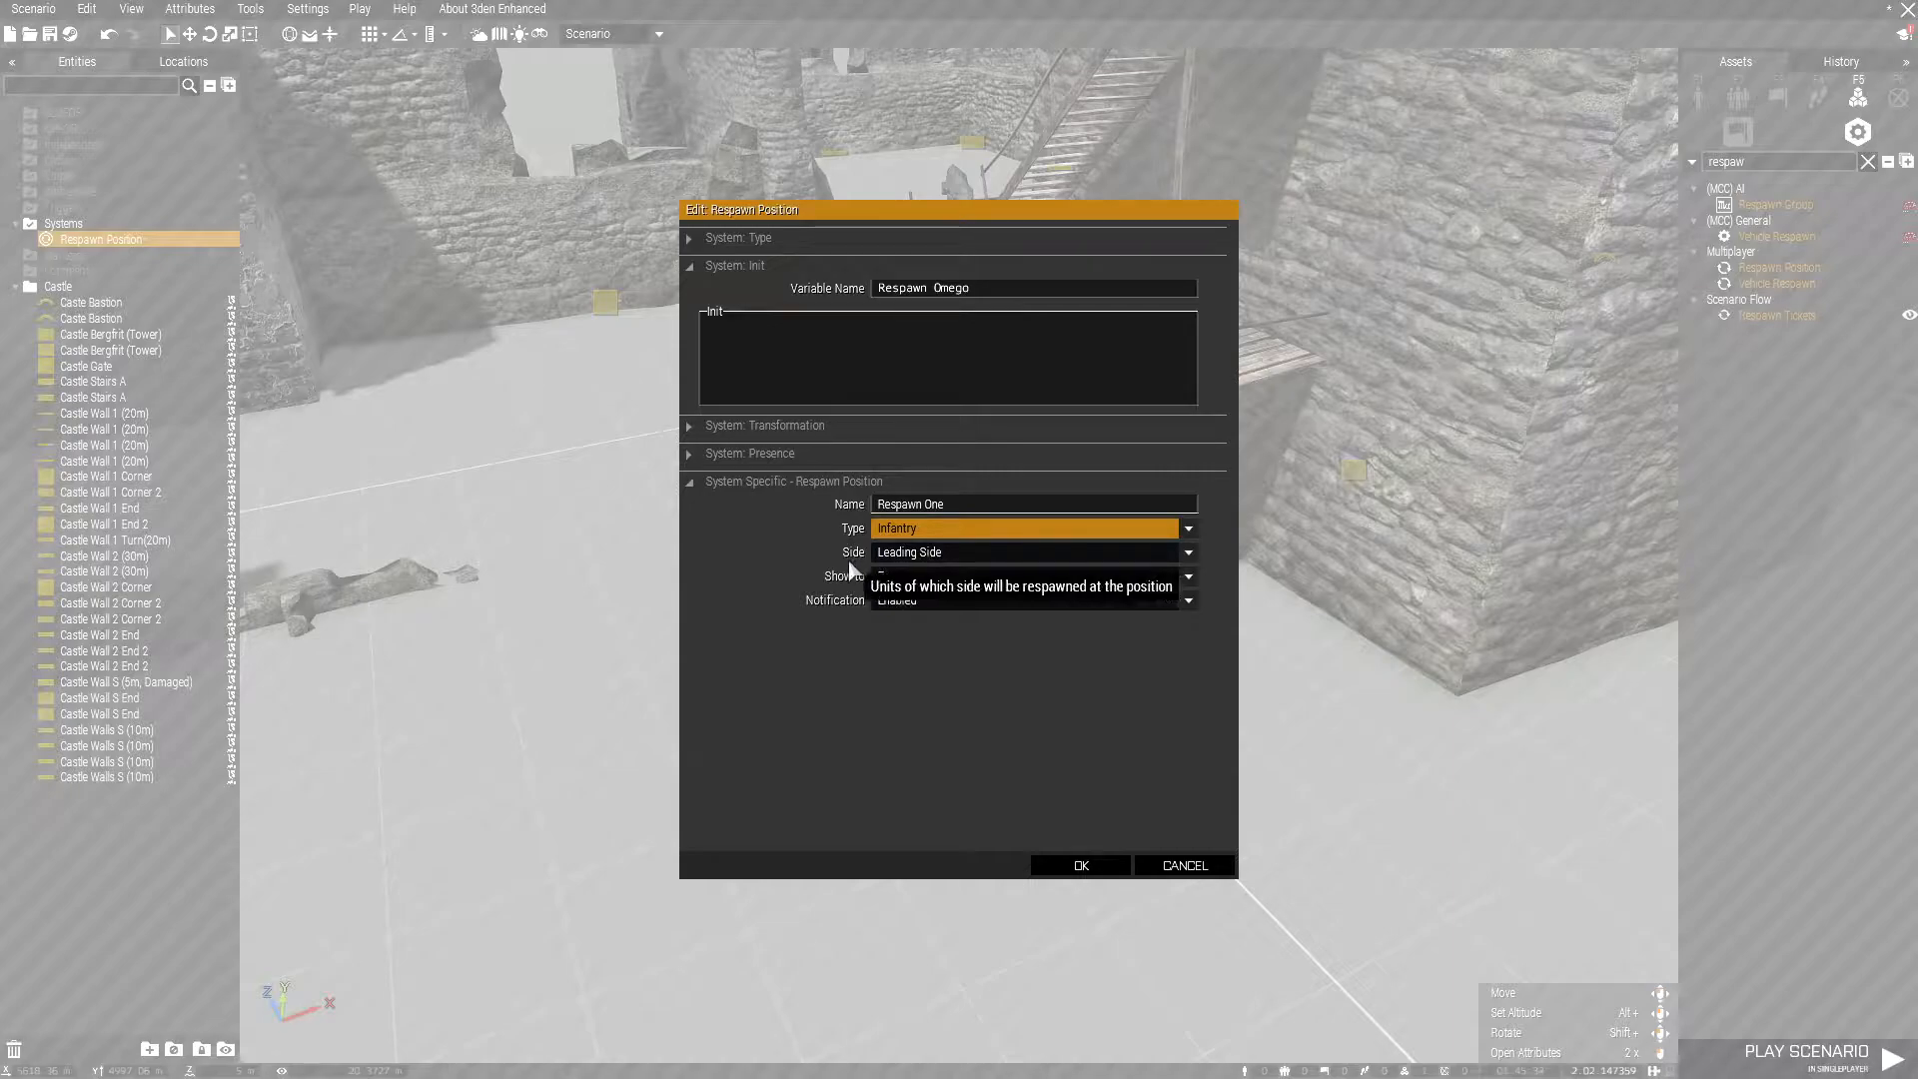
left_click(910, 554)
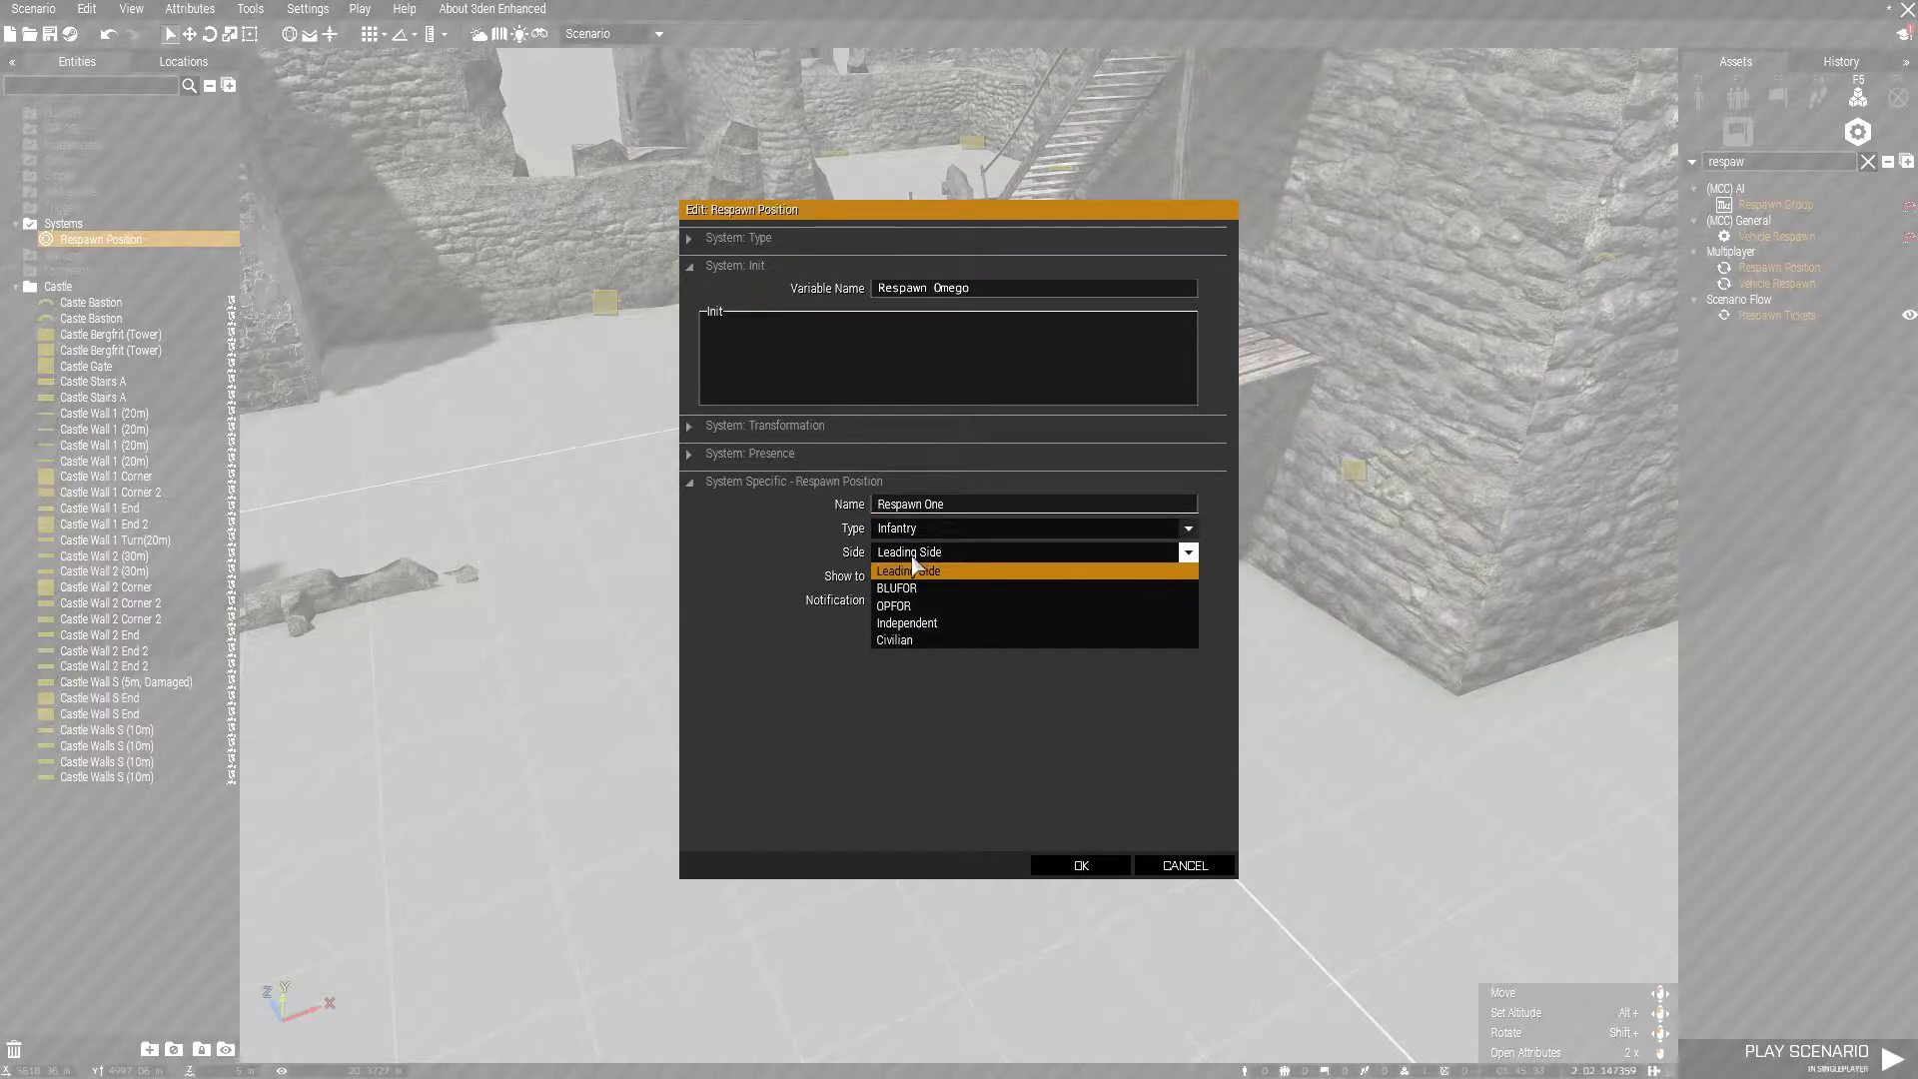
left_click(899, 588)
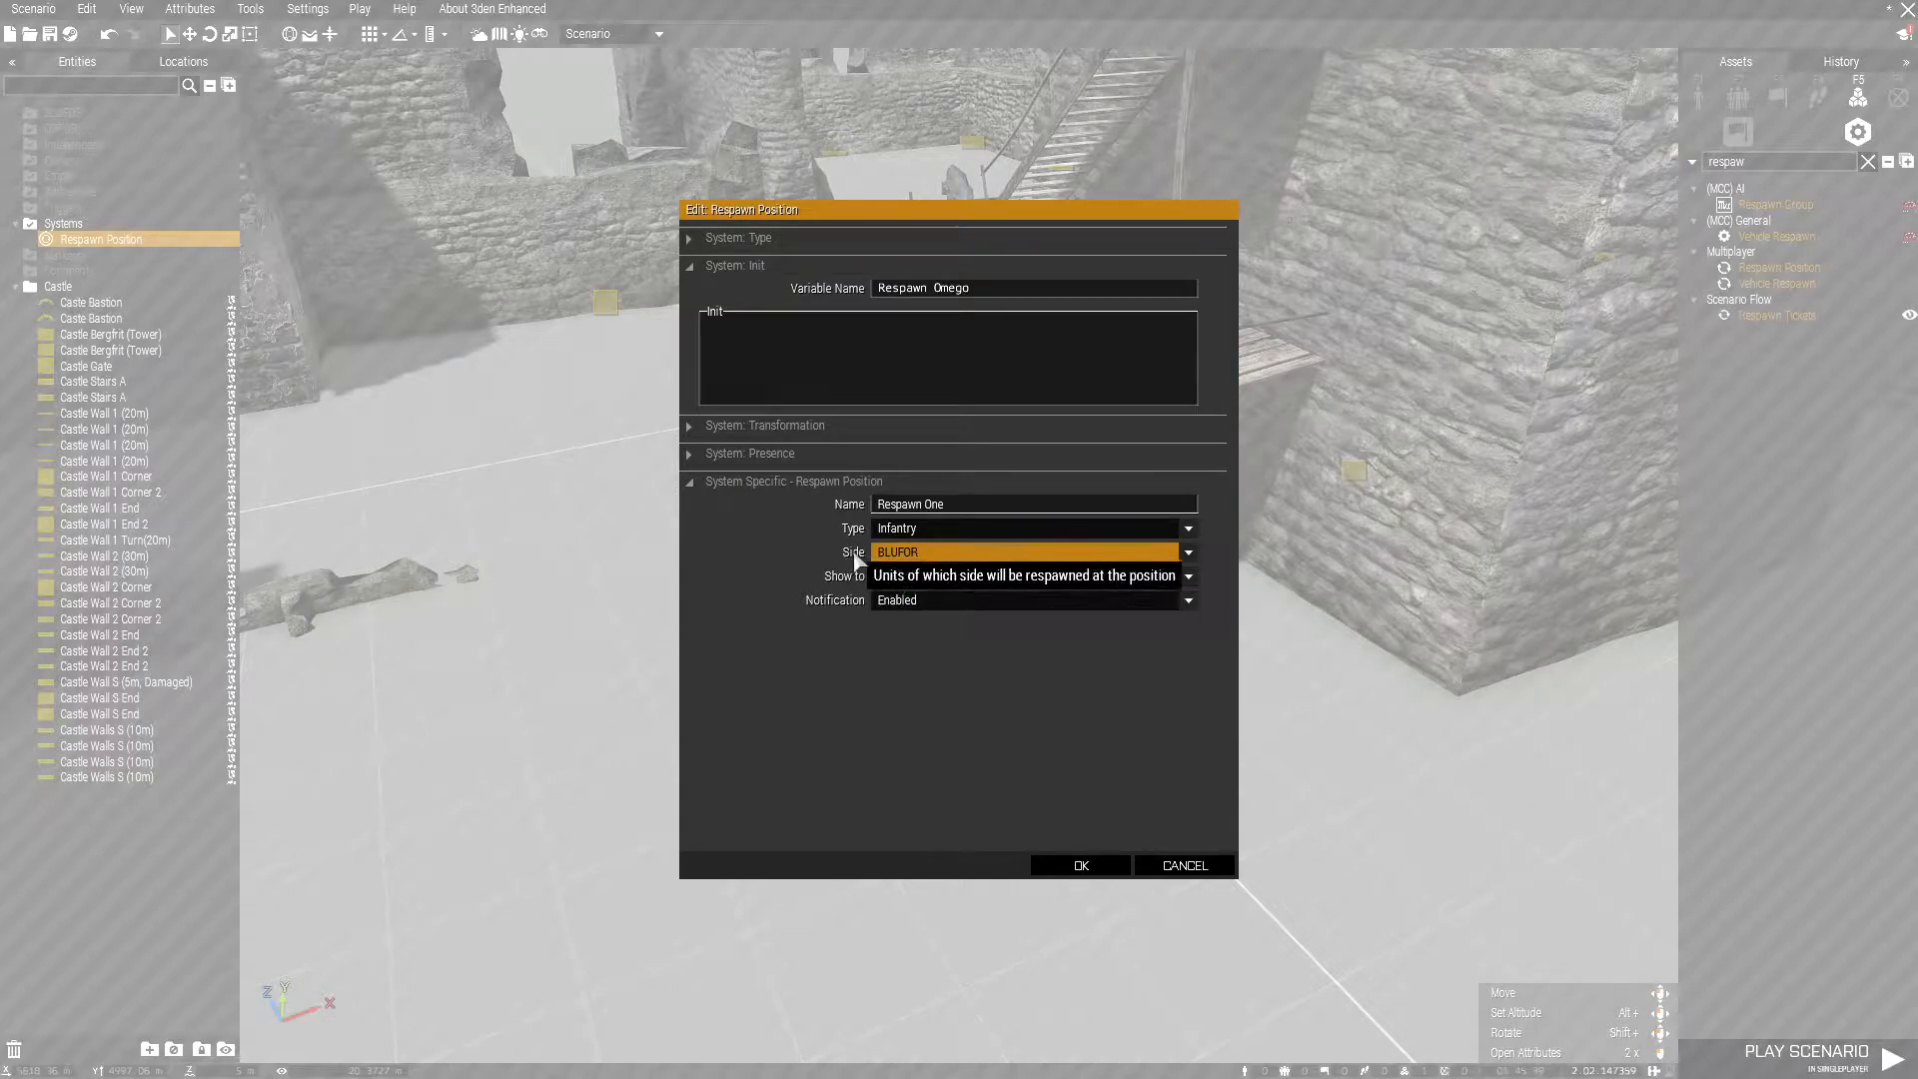
left_click(898, 556)
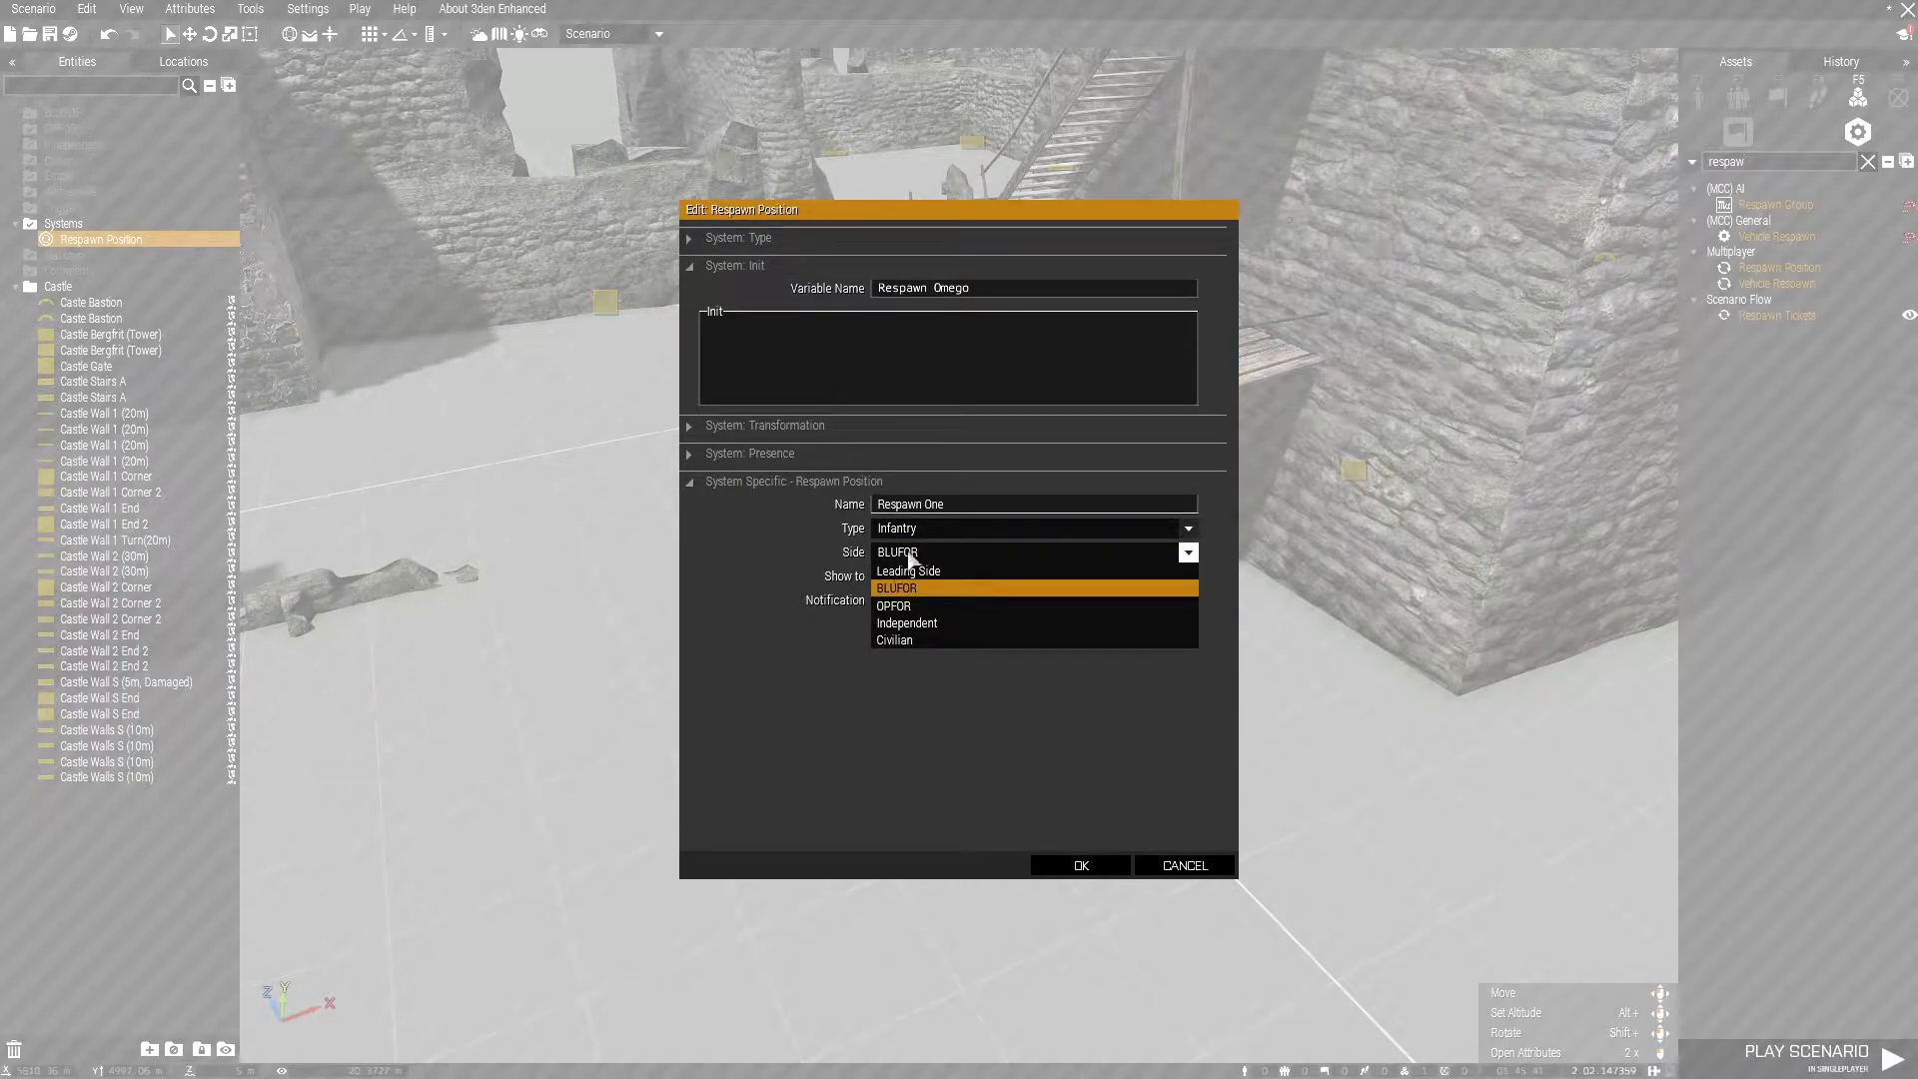
left_click(910, 556)
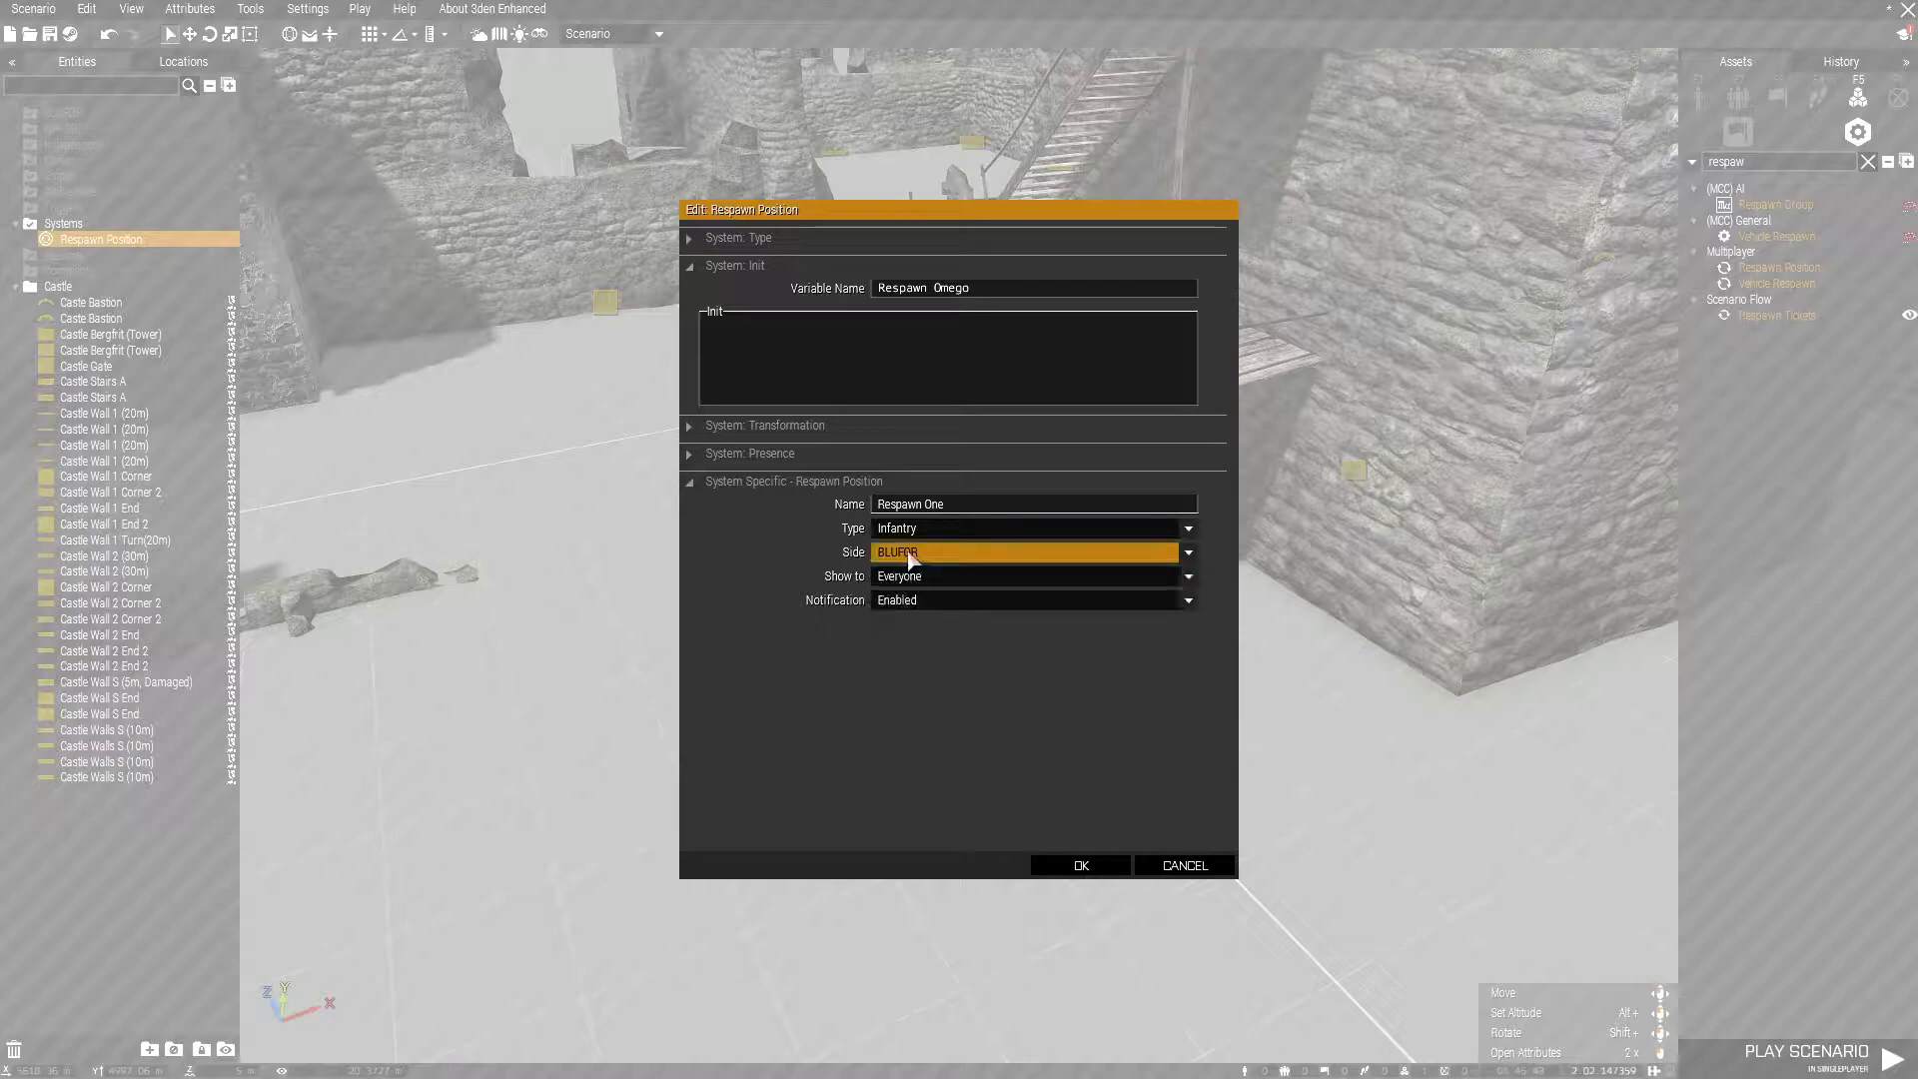
- Show the respawn position to Everyone and leave its notification Enabled
left_click(909, 577)
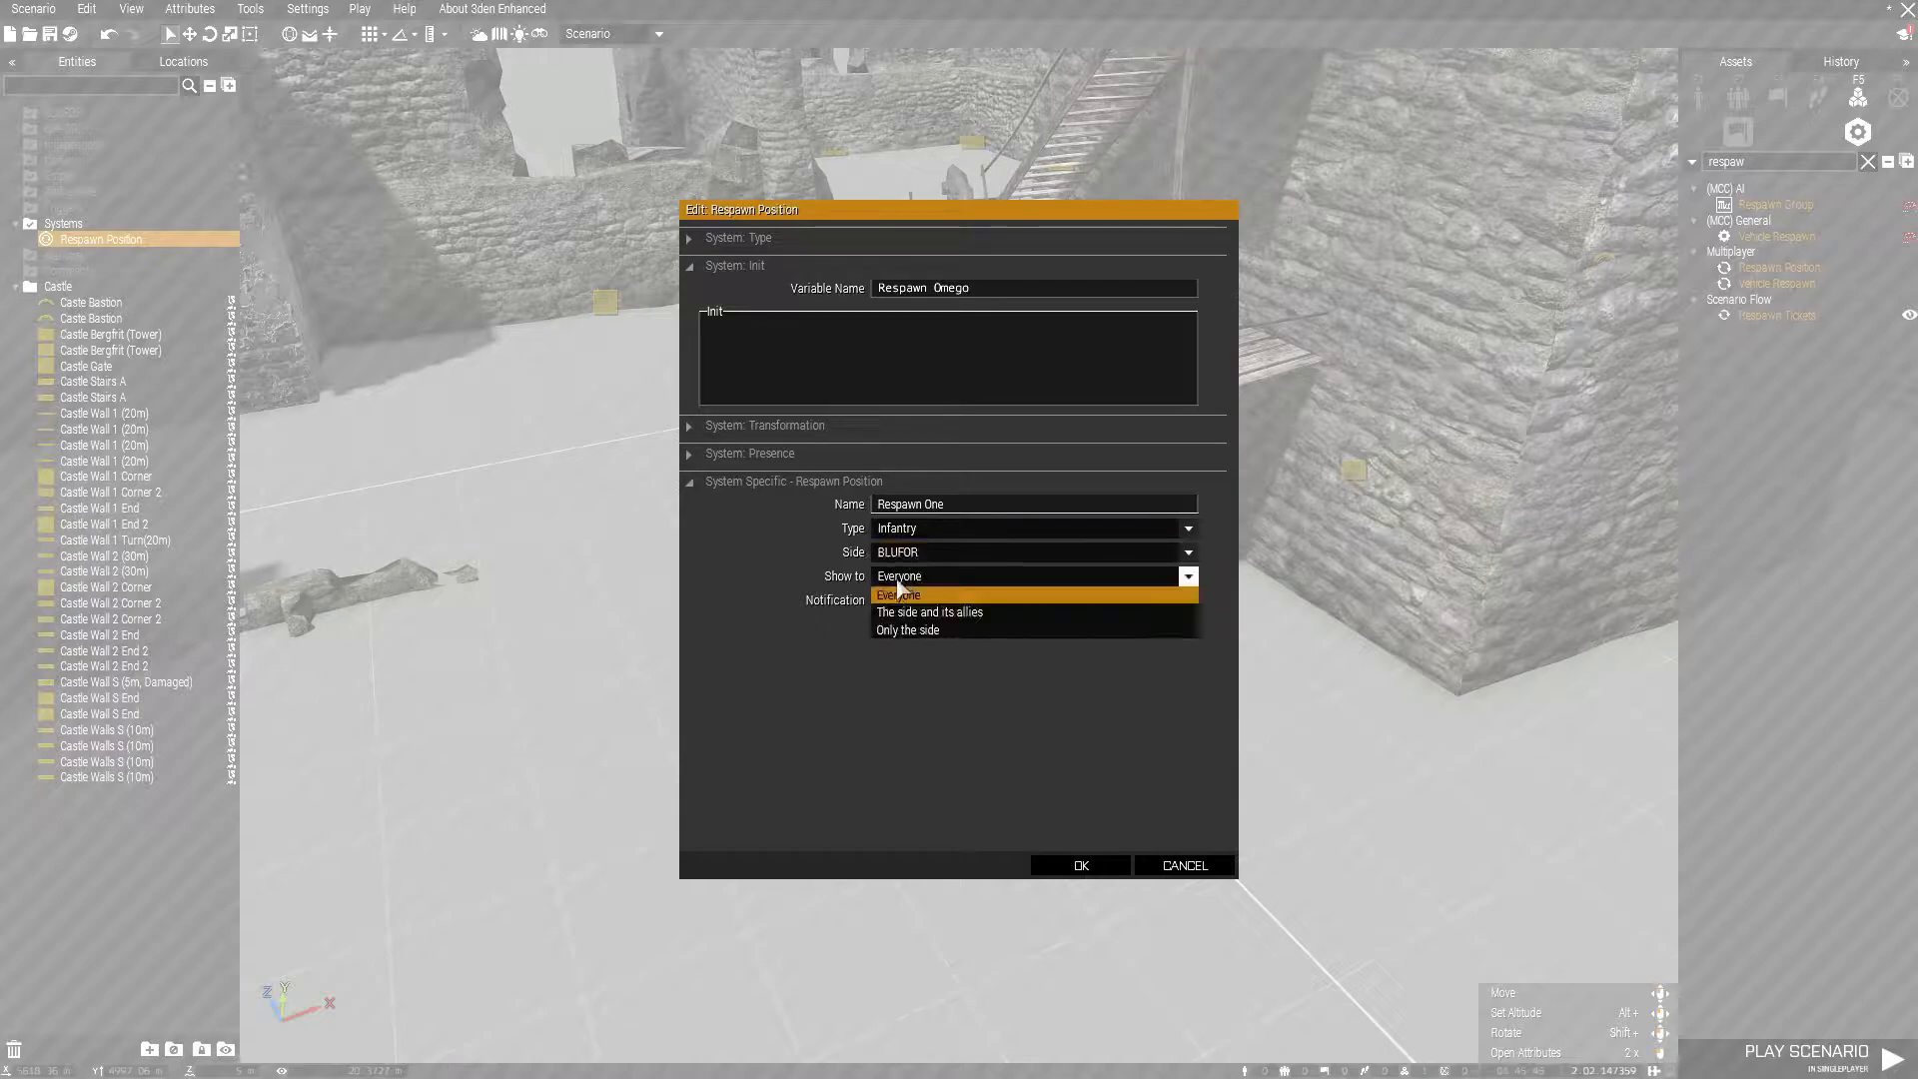
left_click(903, 591)
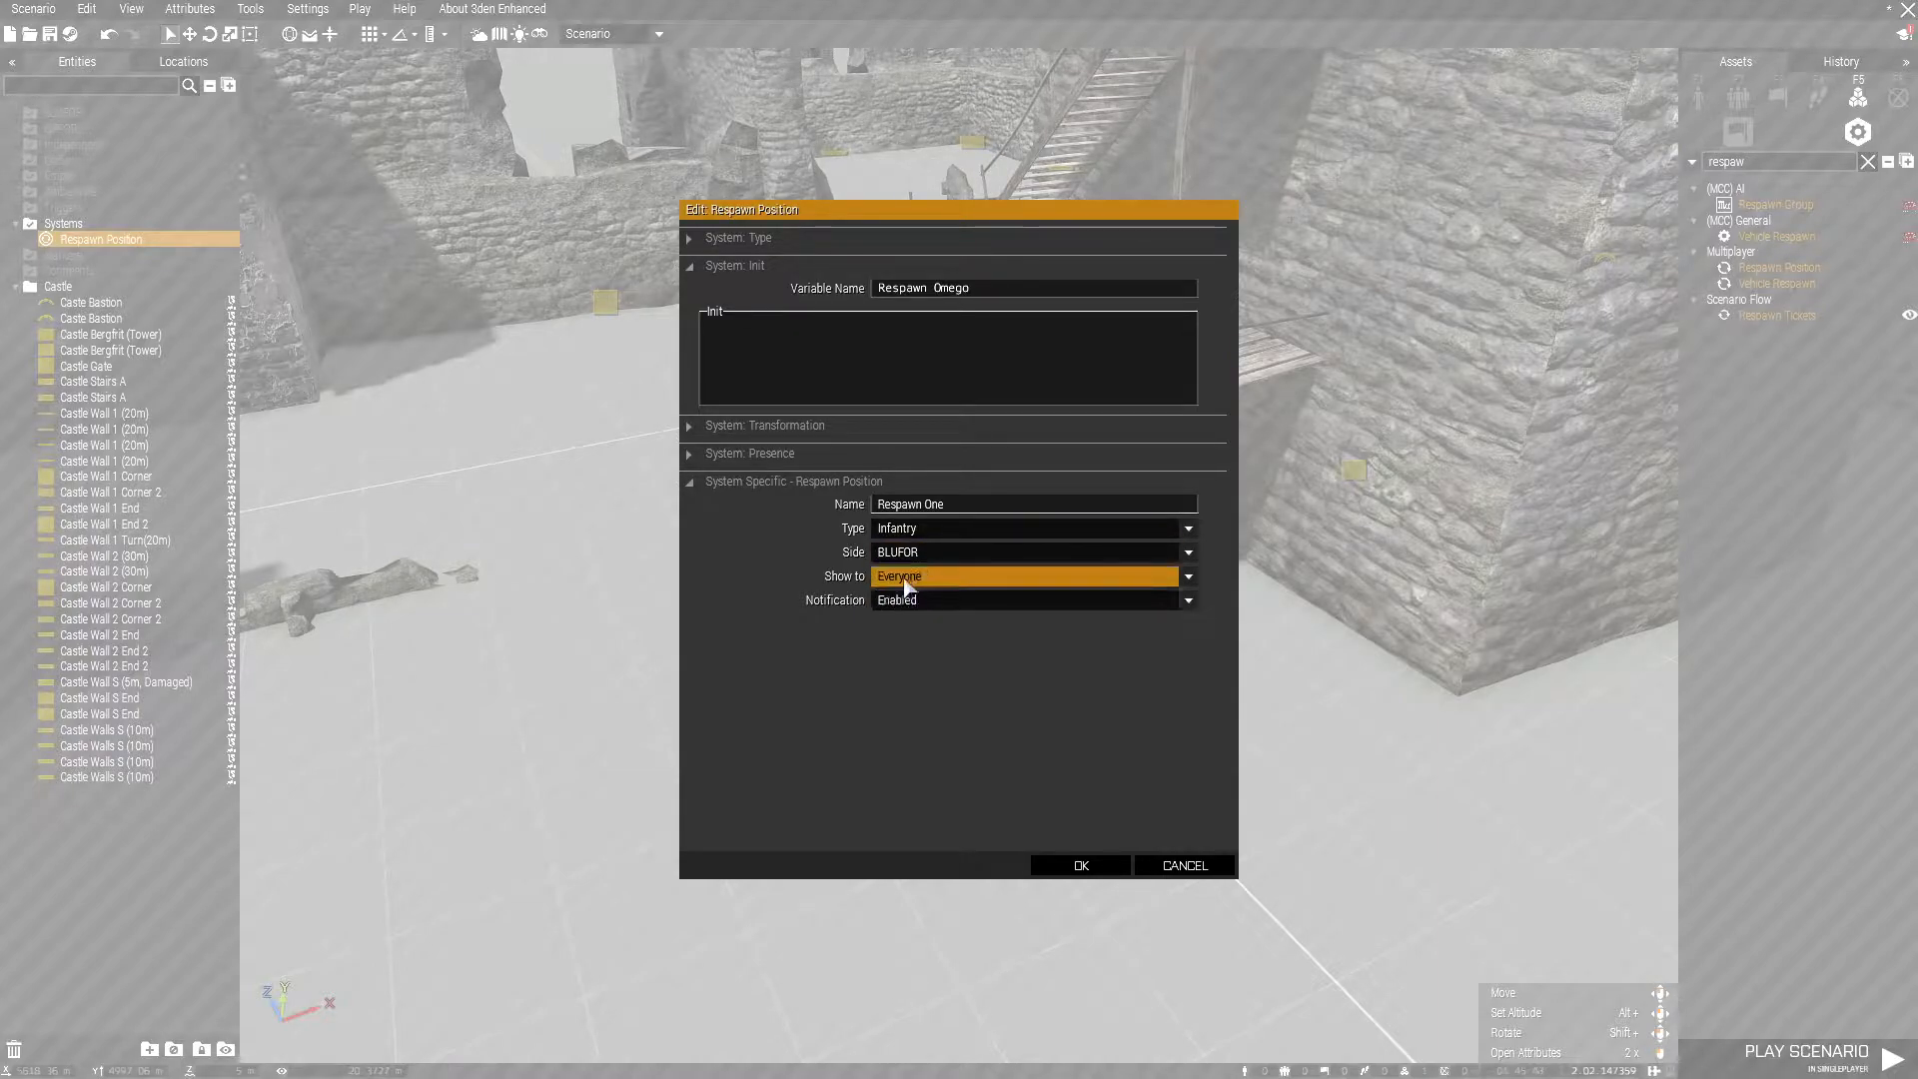
left_click(1046, 601)
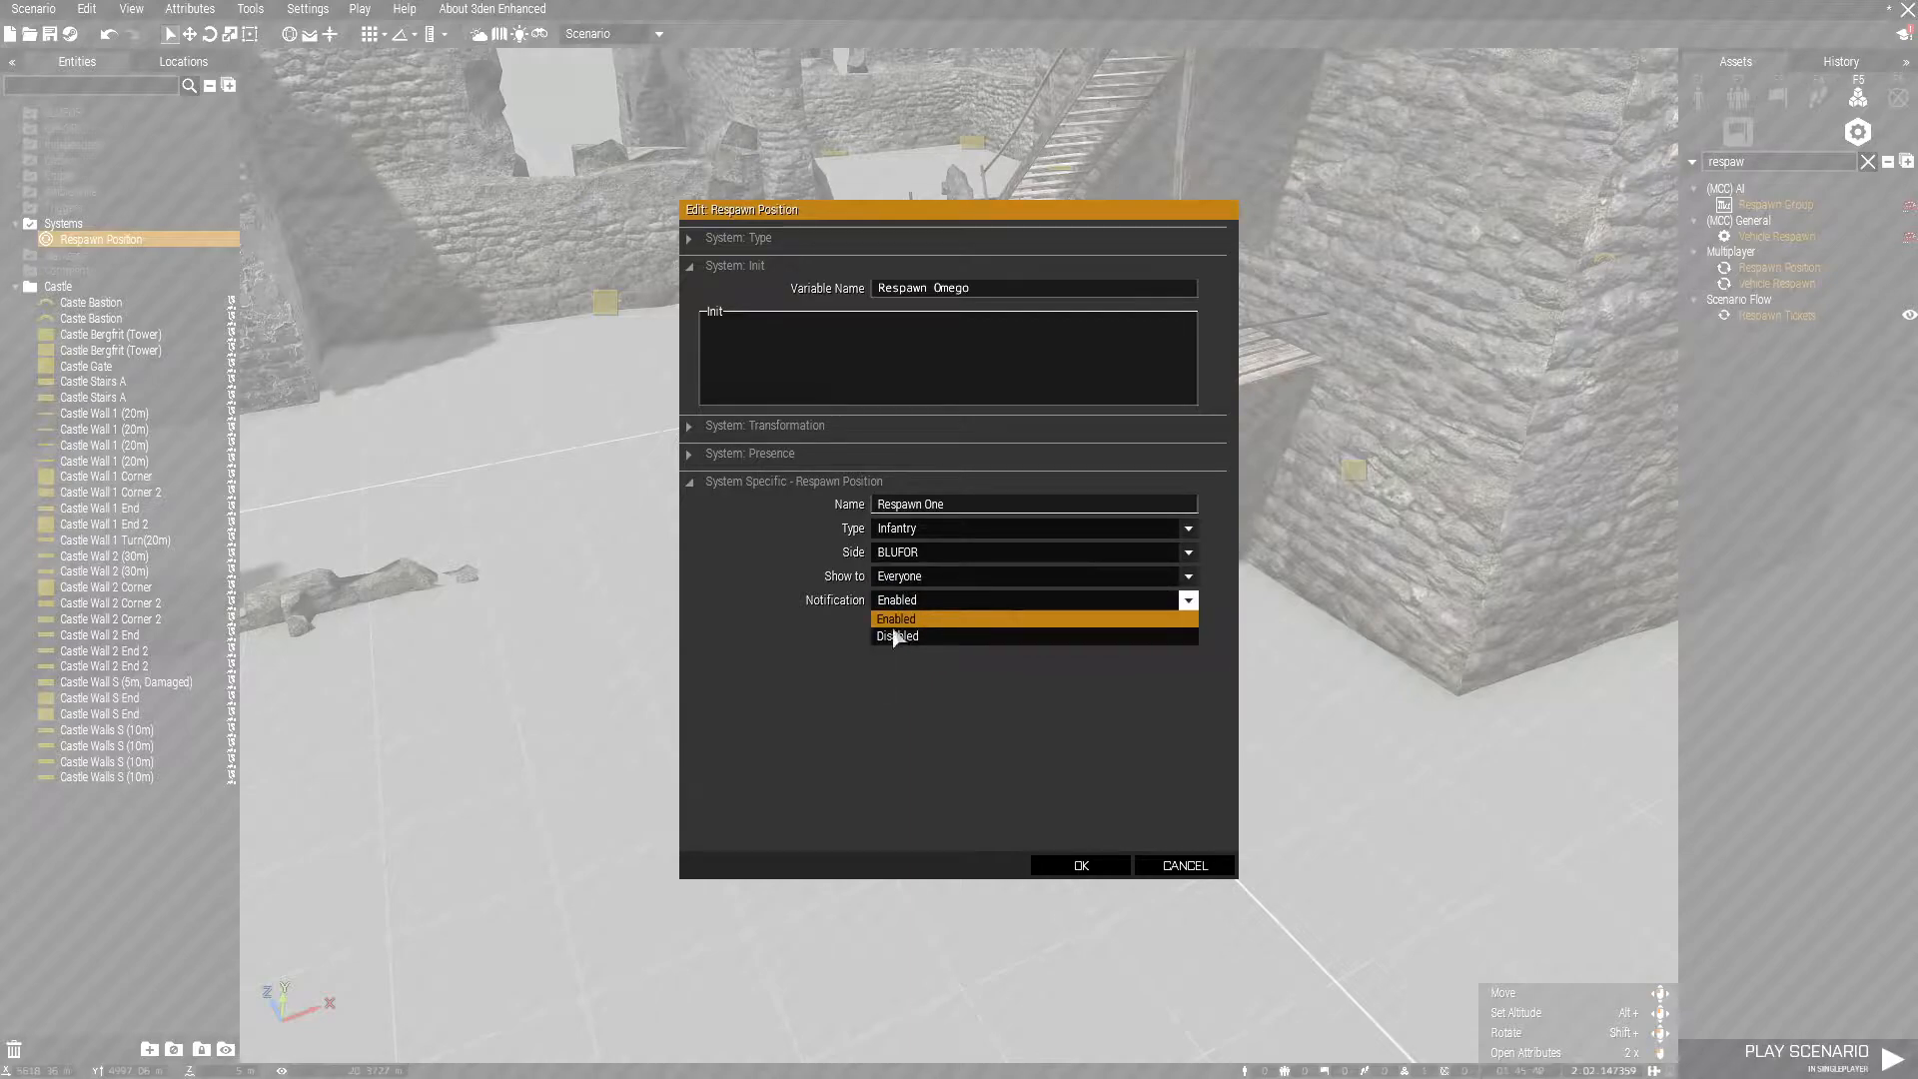
left_click(885, 605)
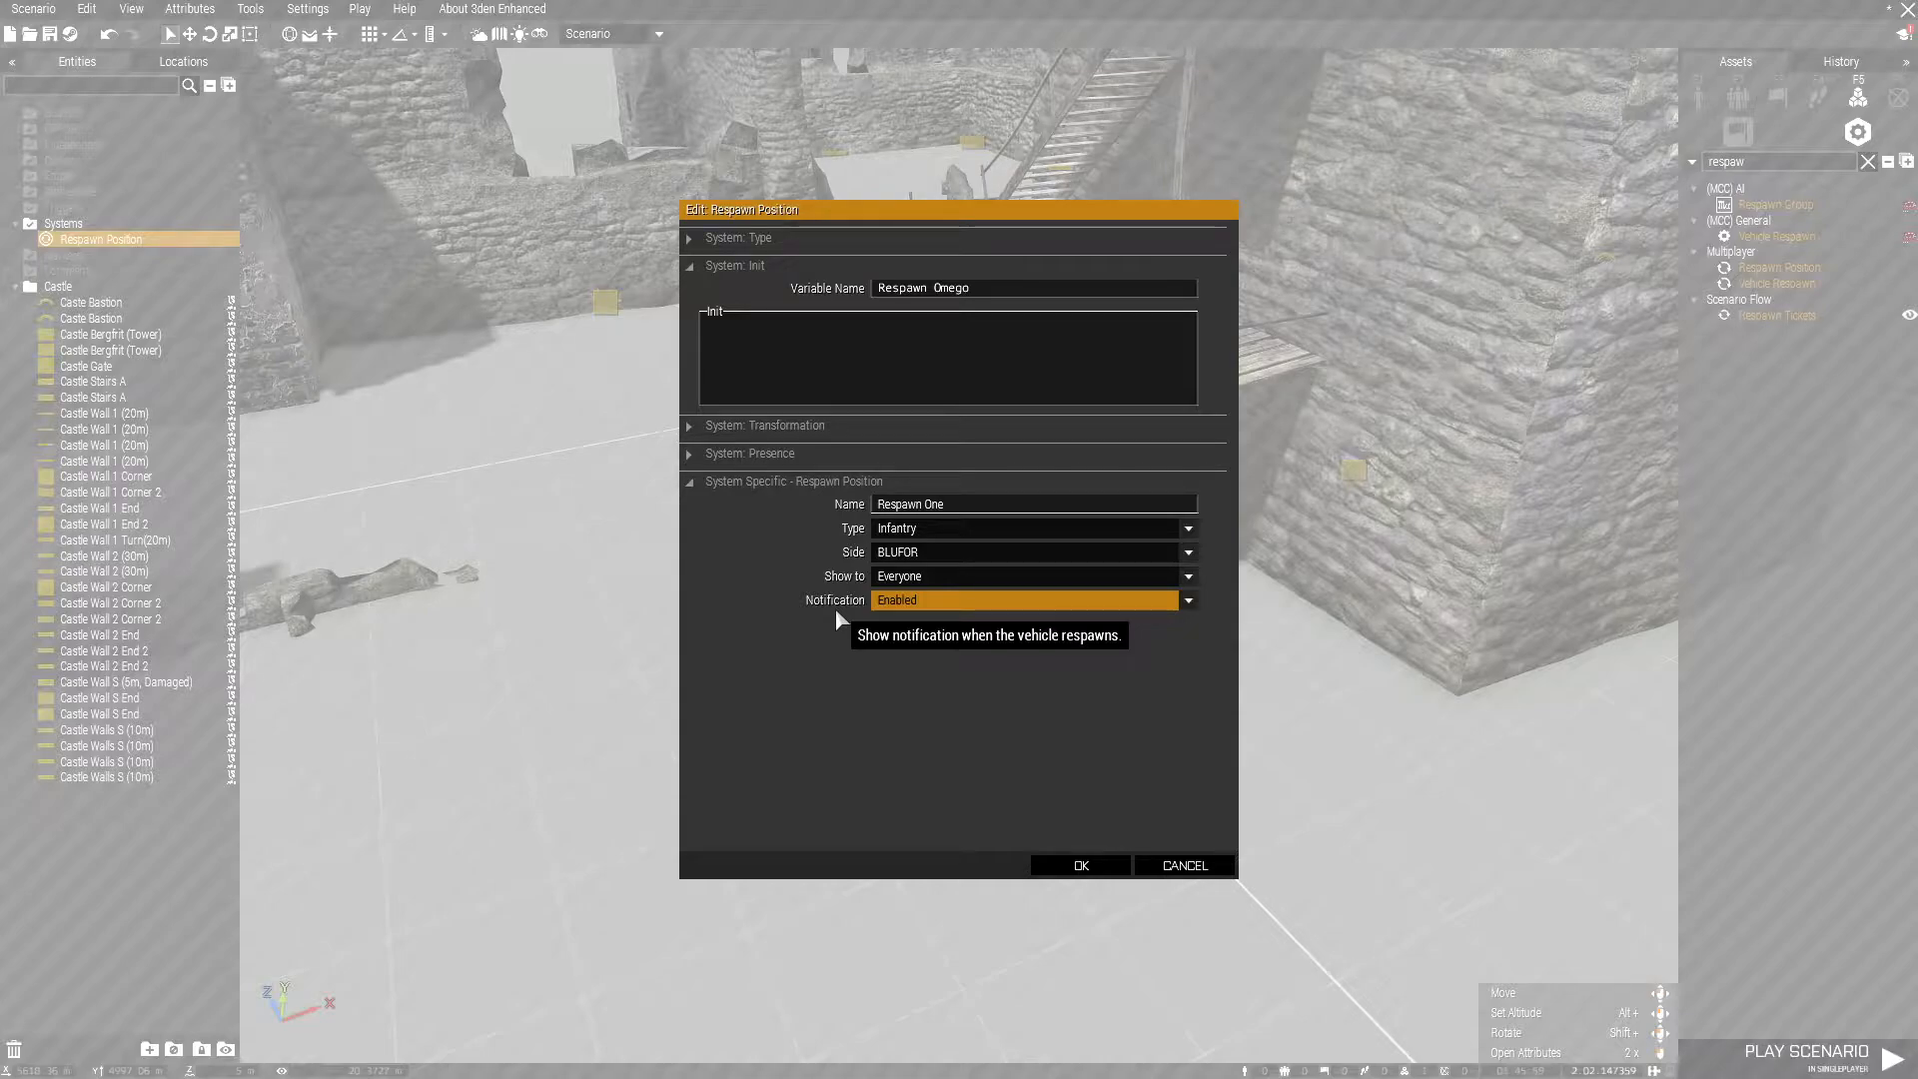
- Correct the module's variable name to "RespawnOmego" without the space and apply the attributes
left_click(1083, 865)
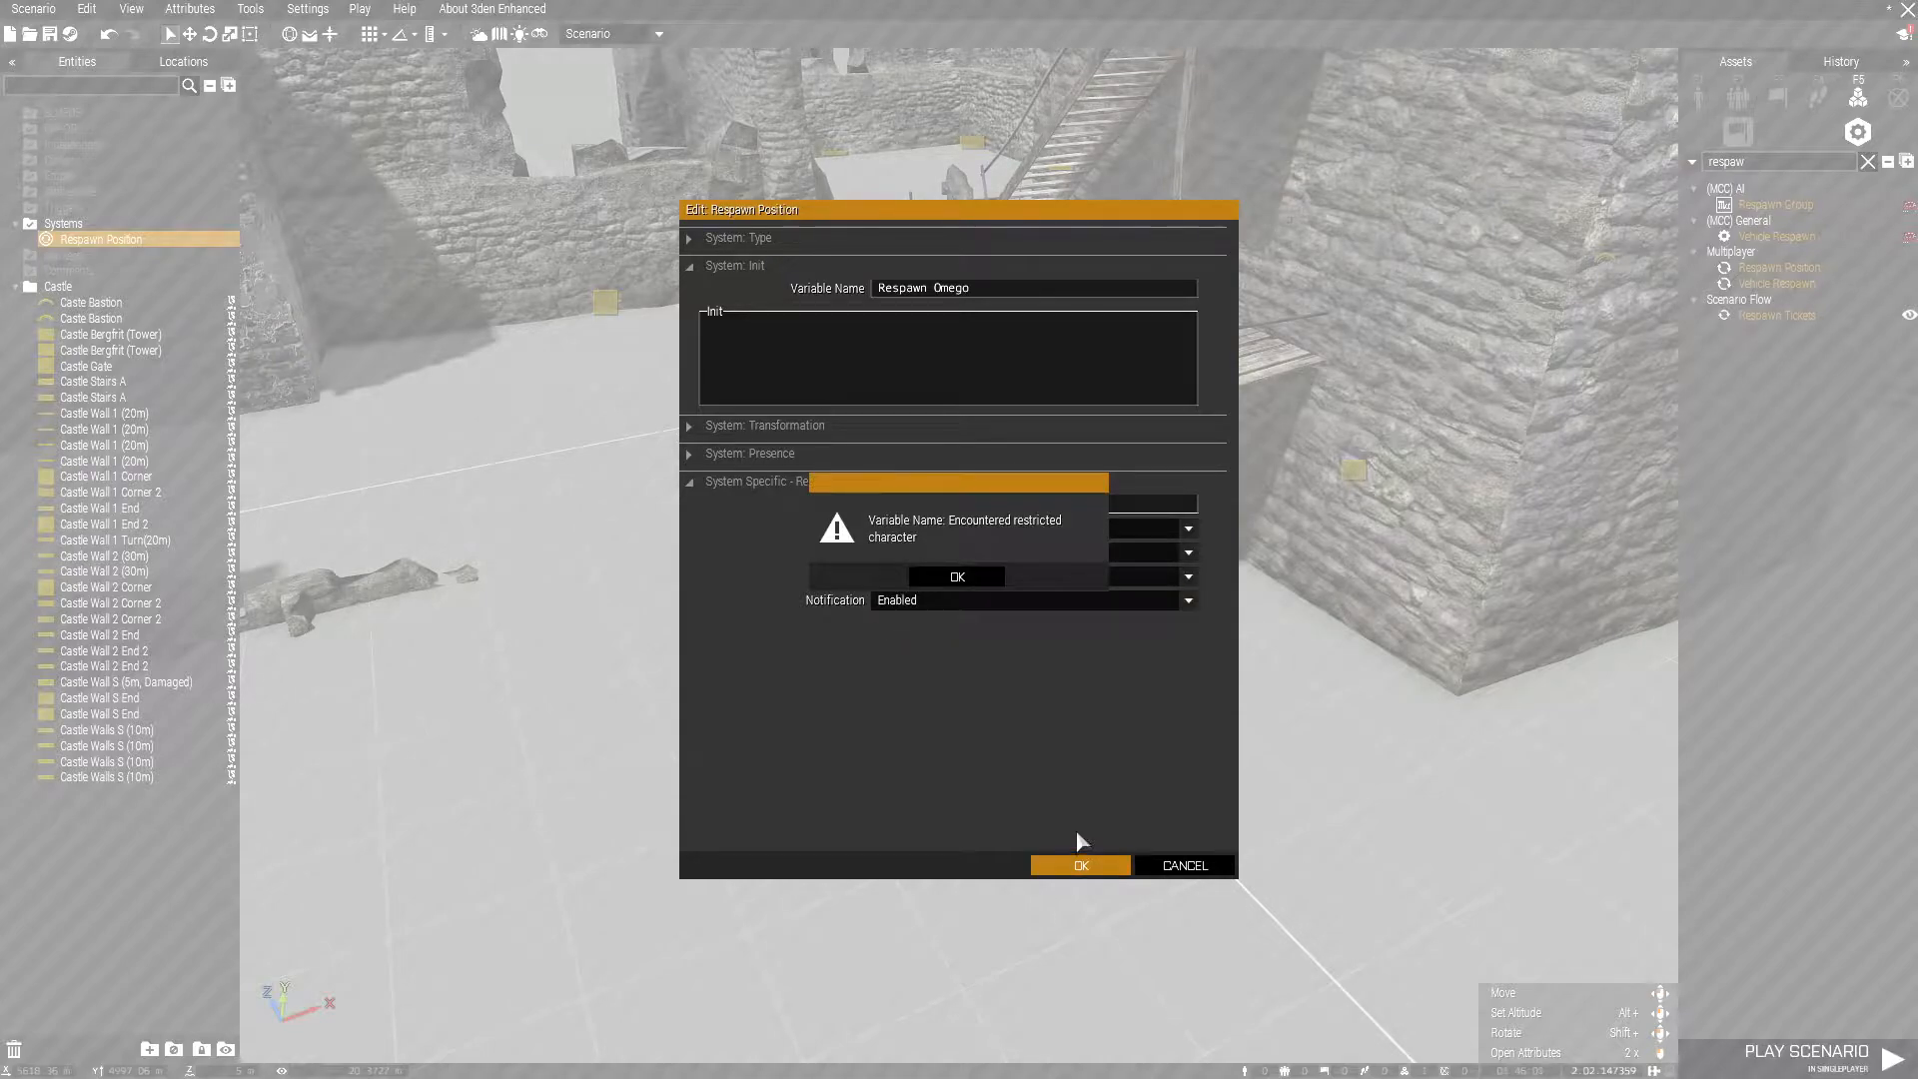
left_click(957, 576)
left_click(936, 290)
key("BackSpace")
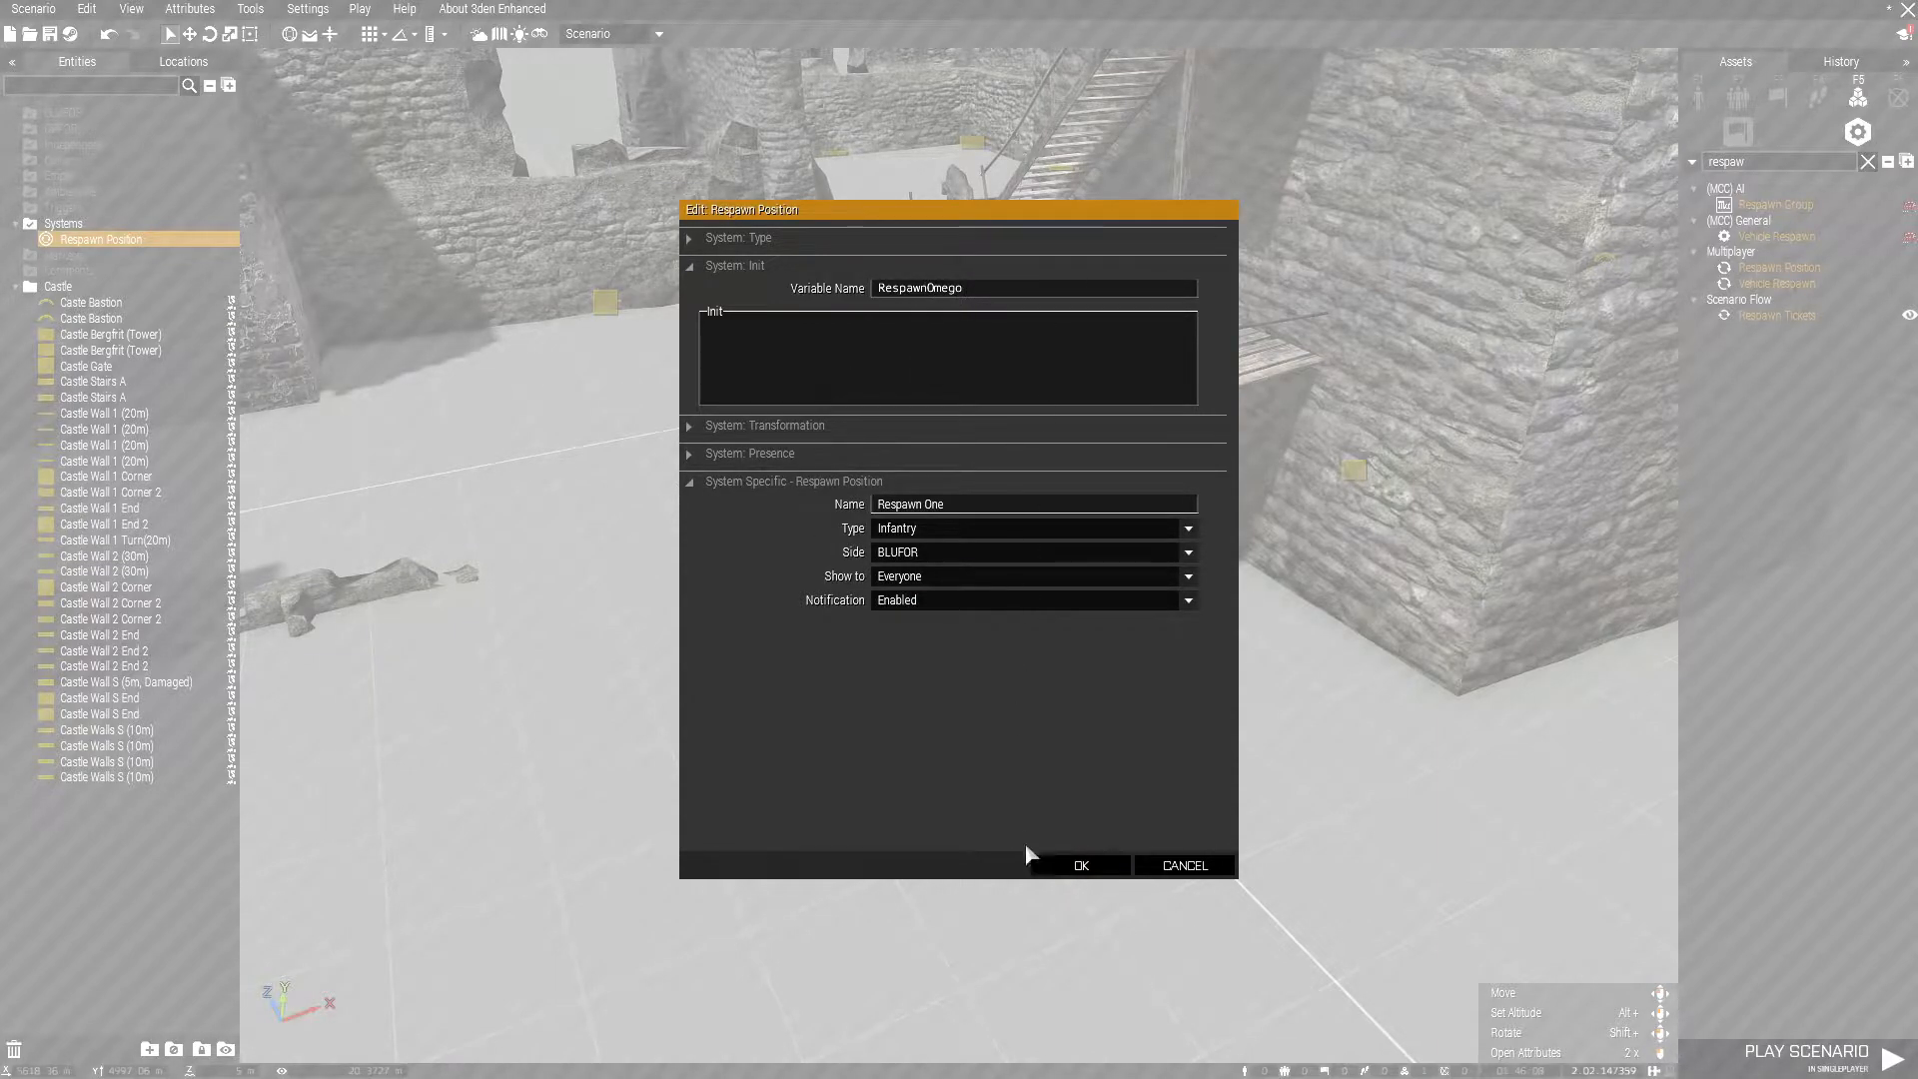
left_click(1061, 867)
- Inspect the castle's towers, walls and courtyard around the respawn position from several angles
scroll(896, 814, "up", 3)
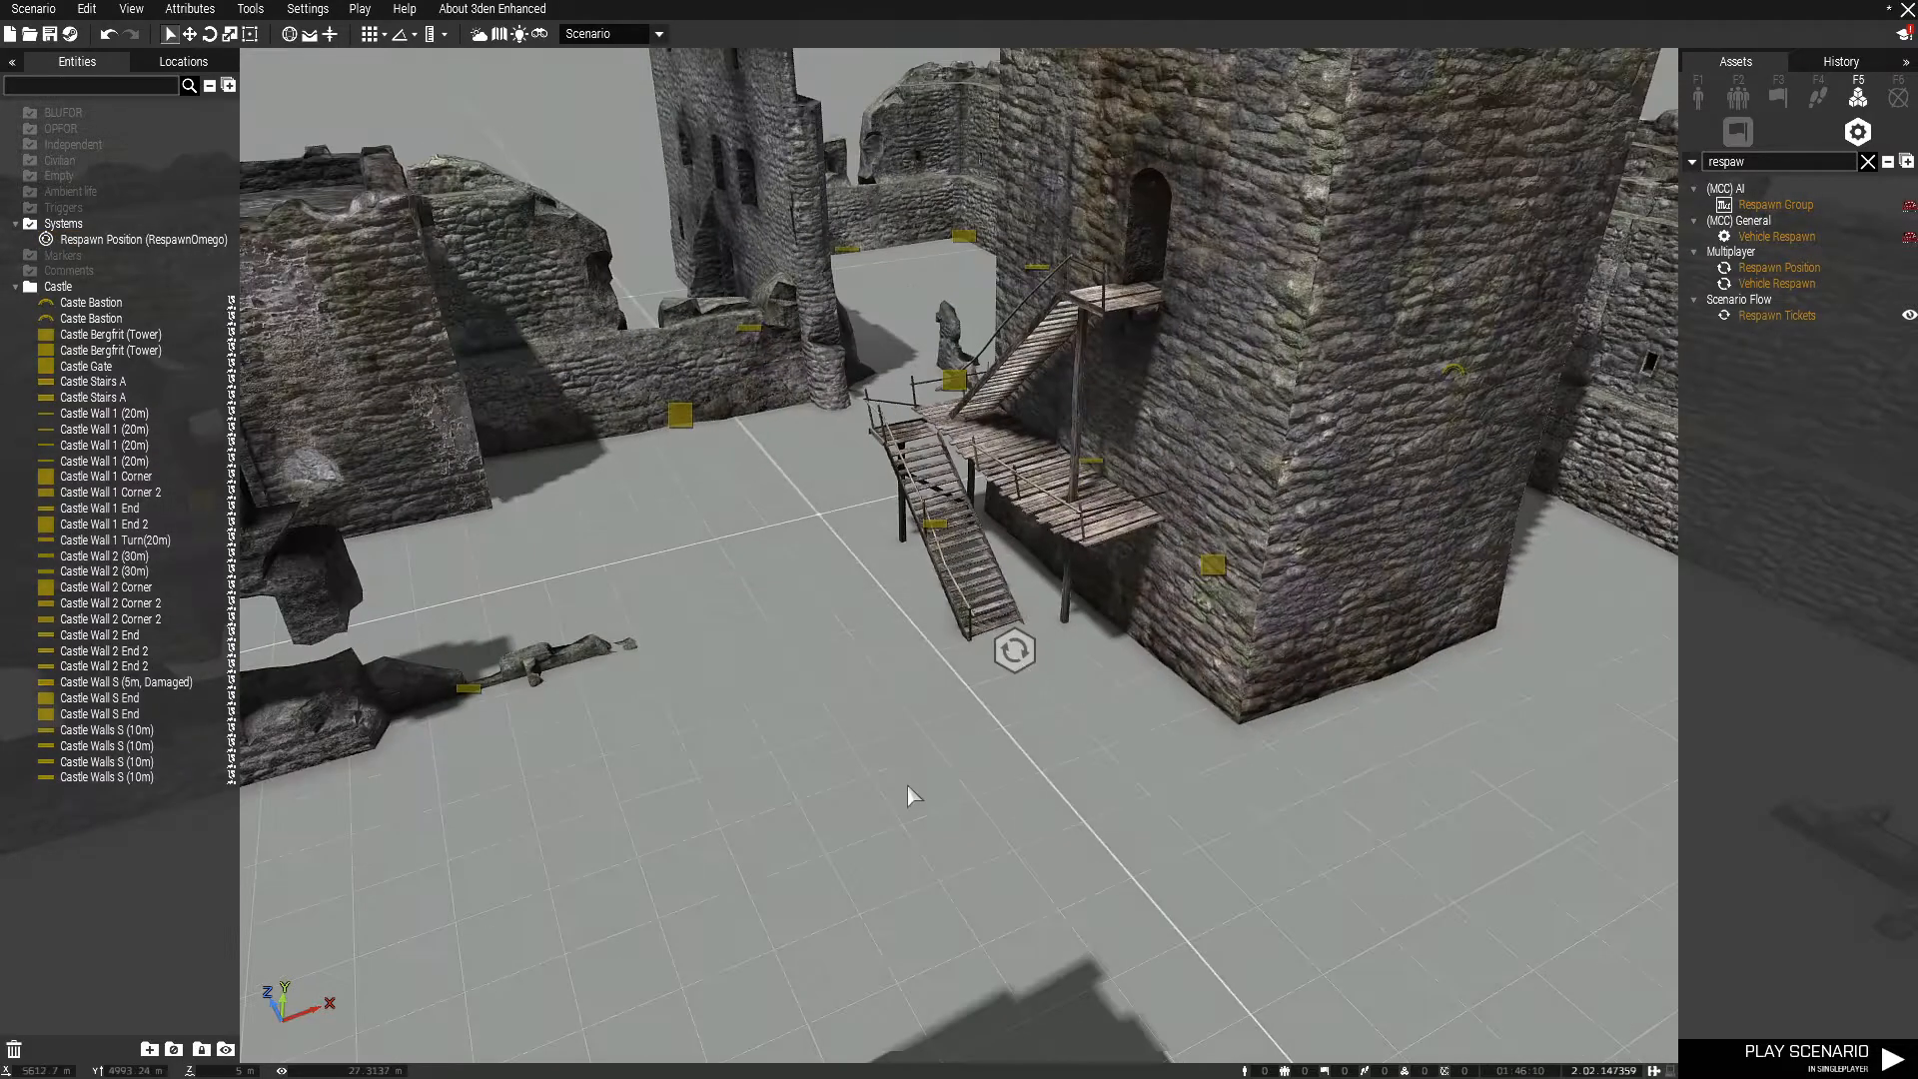
scroll(873, 787, "down", 5)
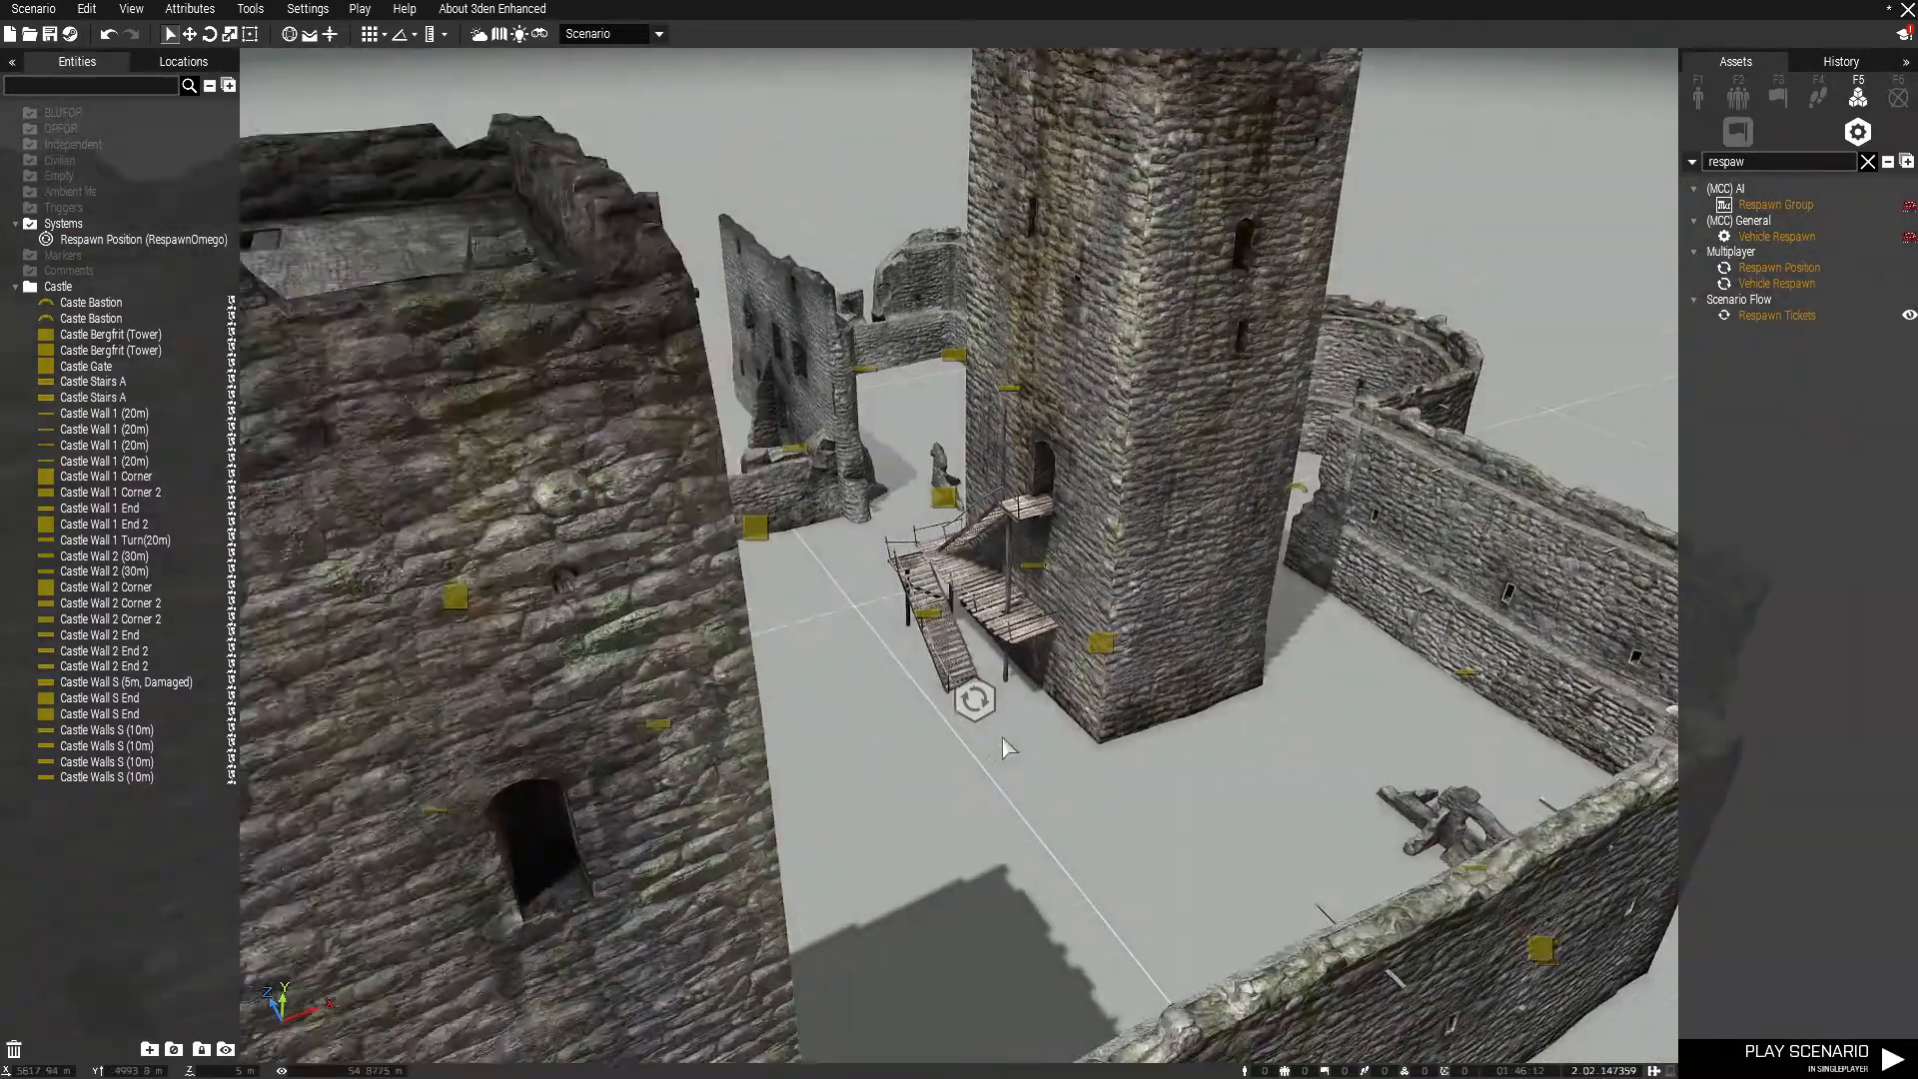
scroll(999, 731, "up", 4)
right_click_drag(1015, 728, 783, 706)
scroll(923, 717, "down", 4)
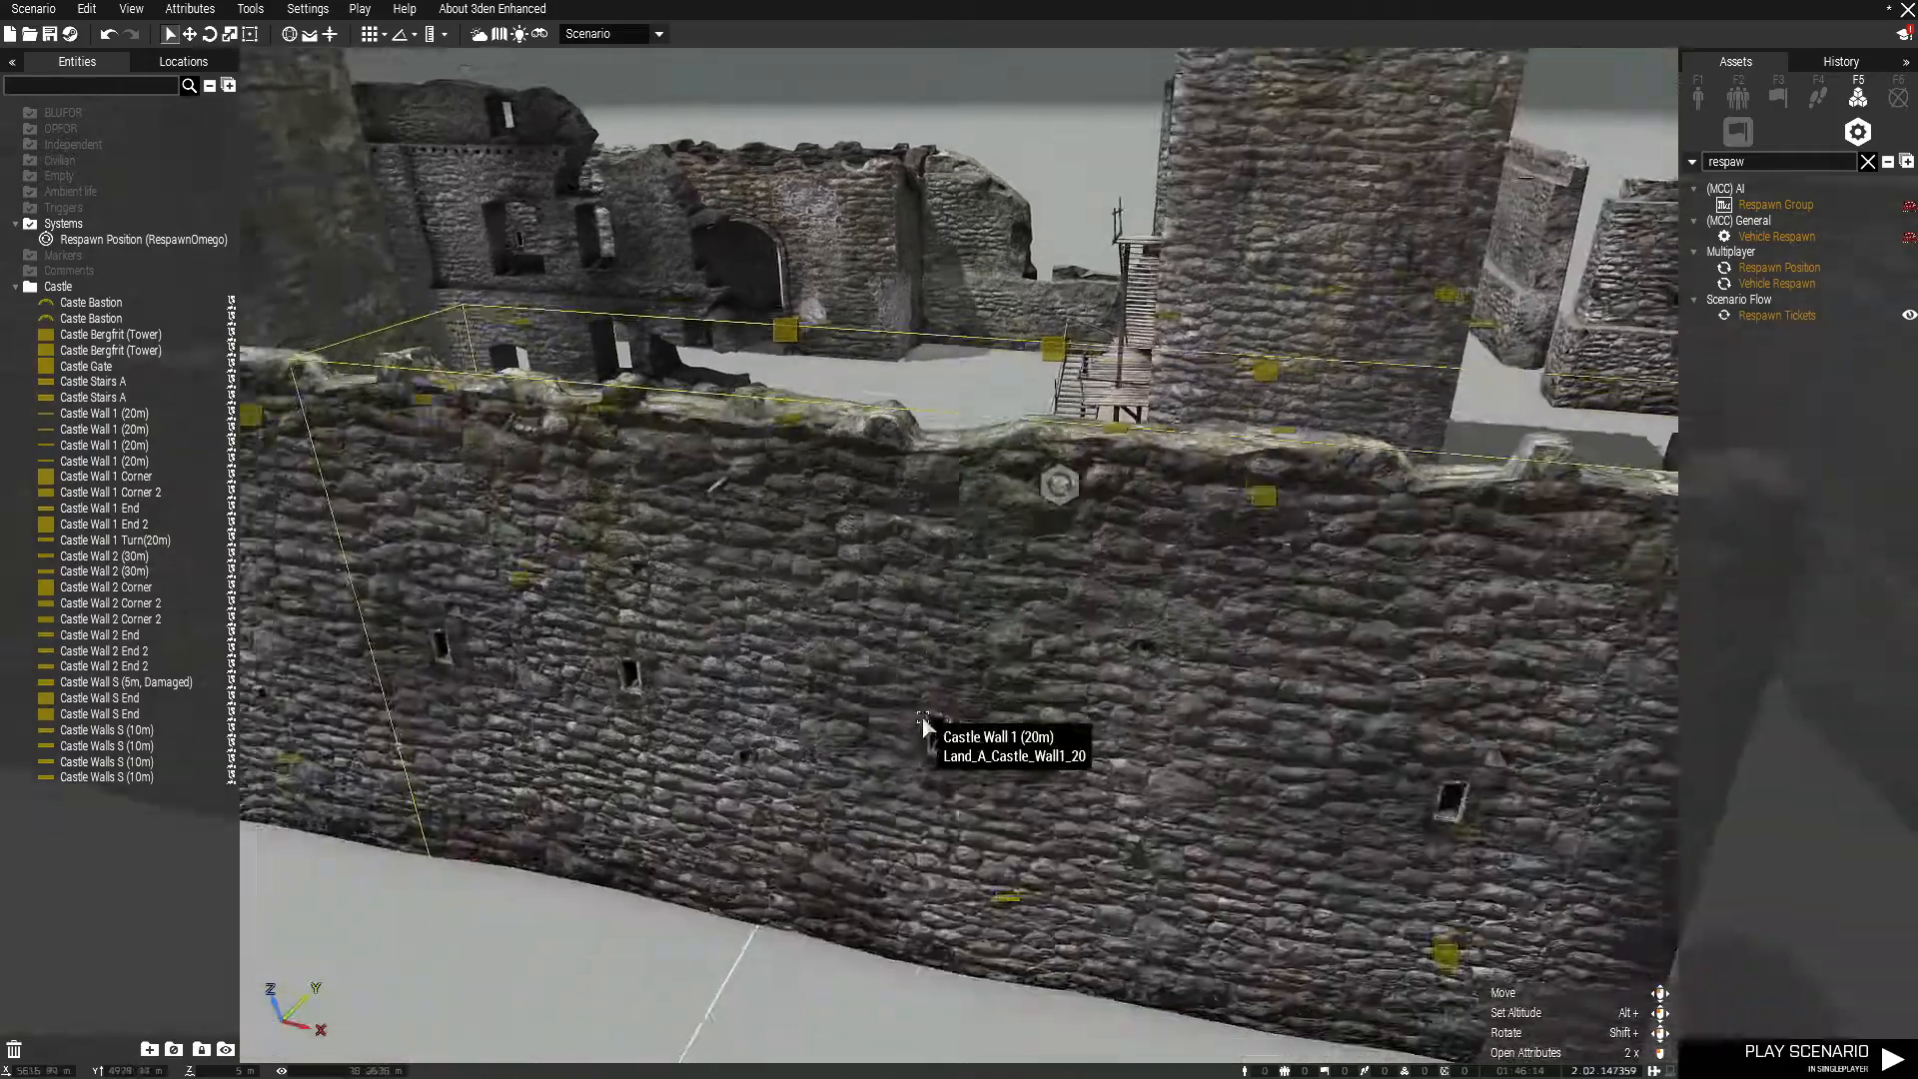
scroll(924, 734, "down", 6)
key("a")
right_click_drag(1039, 647, 936, 566)
key("a")
right_click_drag(728, 650, 881, 706)
scroll(881, 705, "down", 5)
right_click_drag(685, 964, 1019, 690)
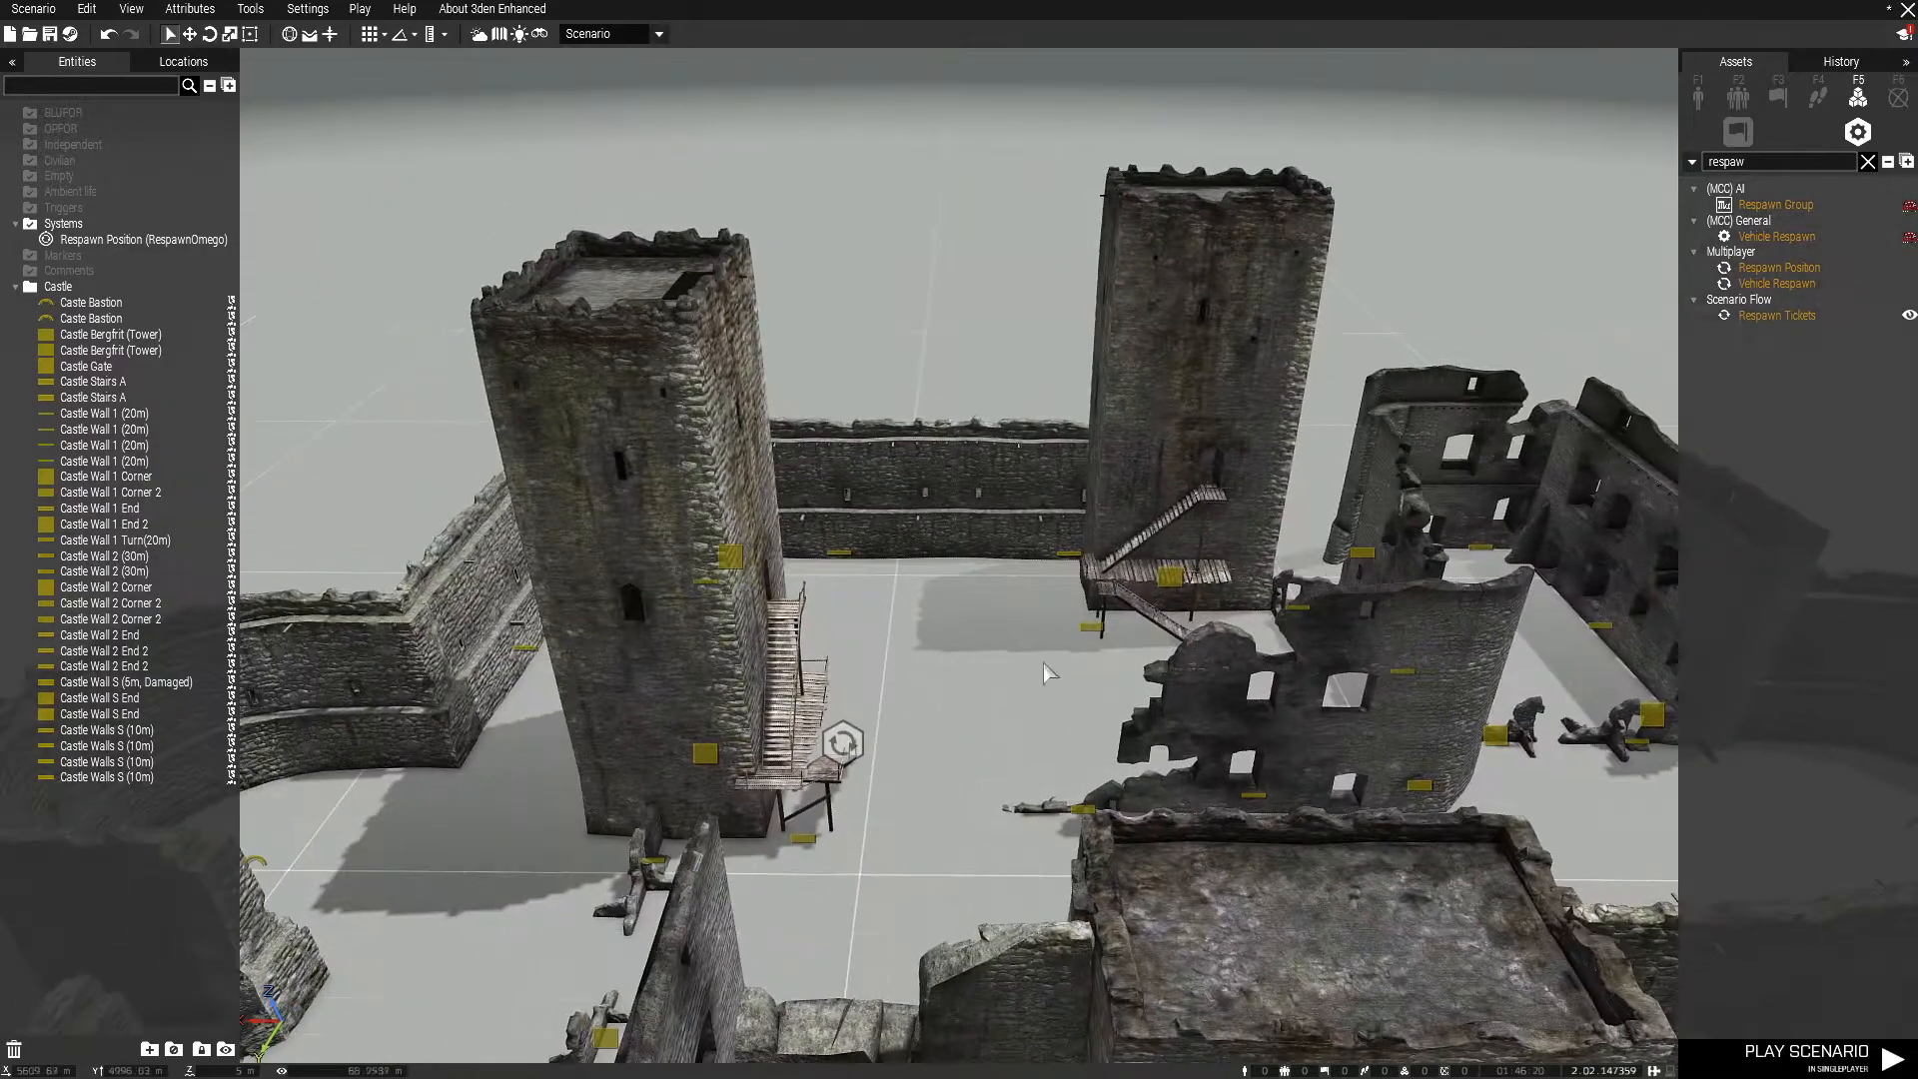
key("w")
key("d")
key("d")
right_click_drag(1203, 578, 664, 570)
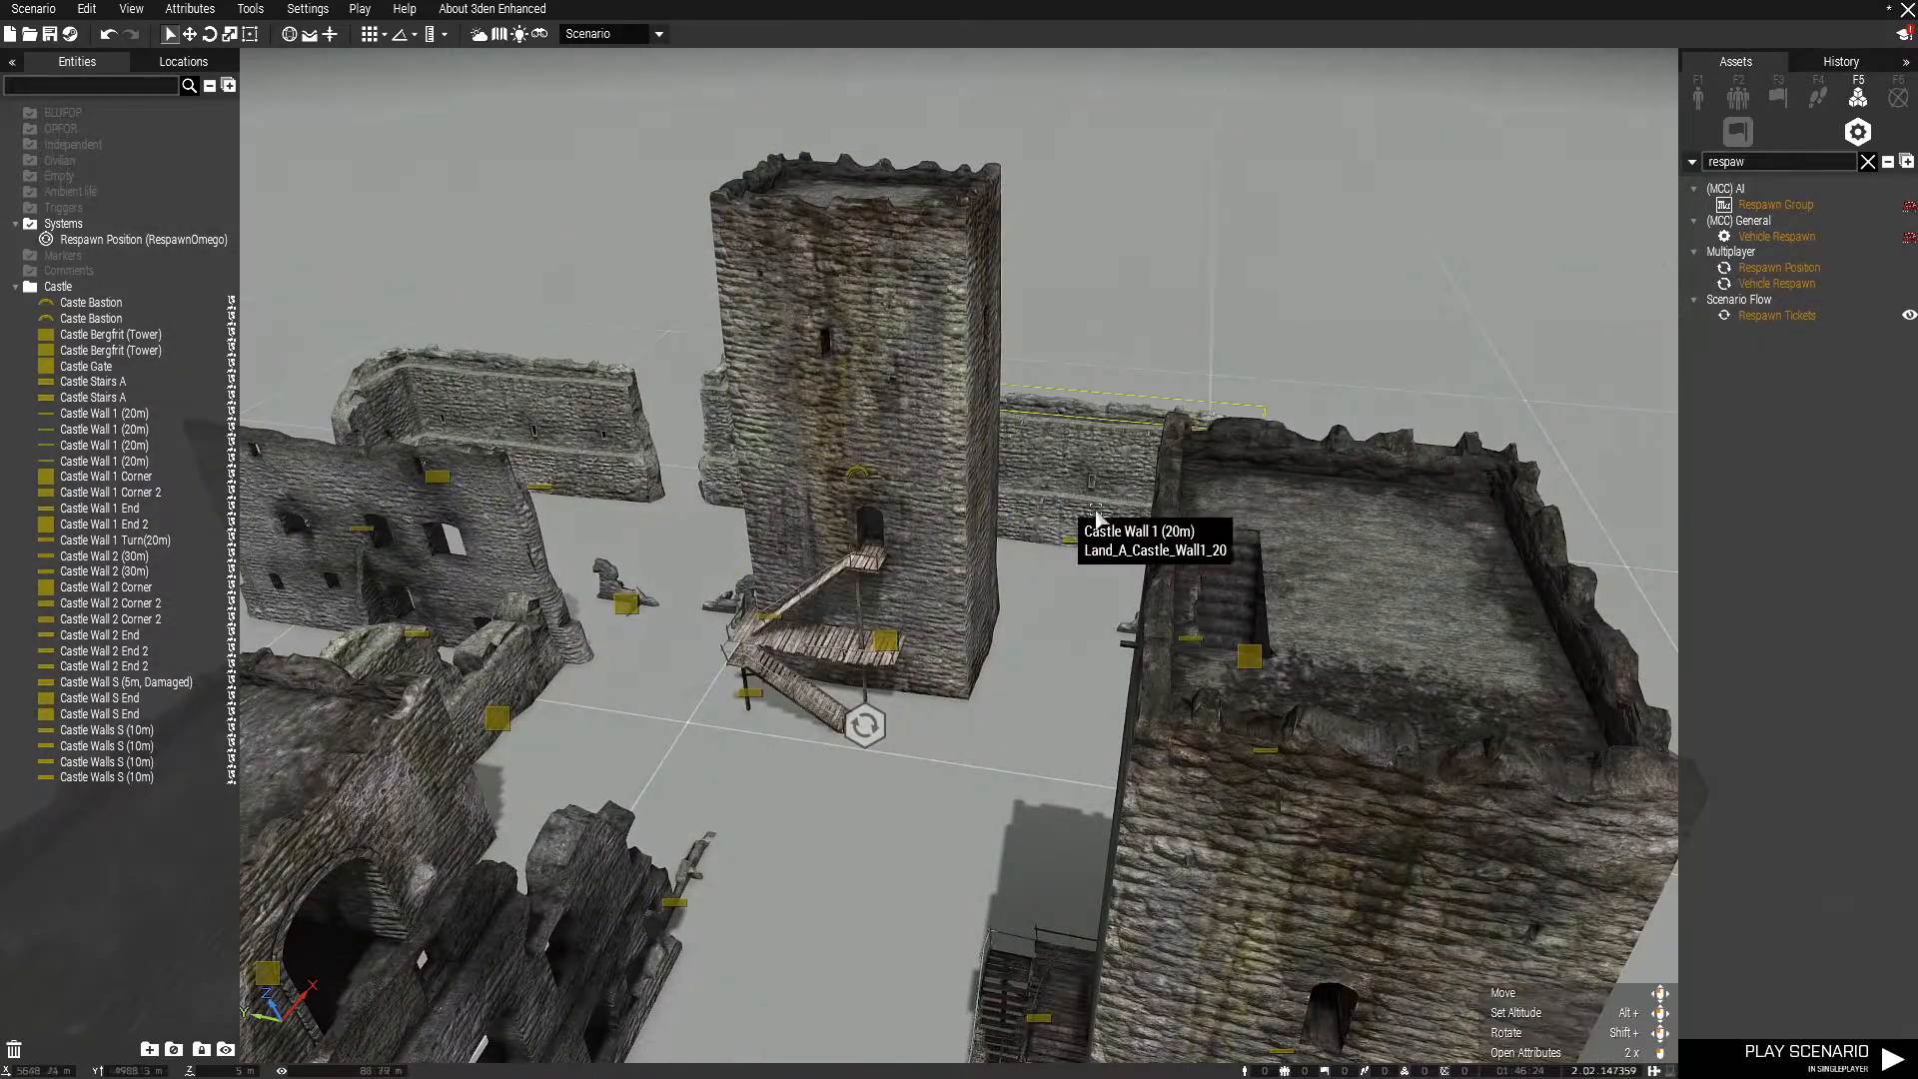
key("w")
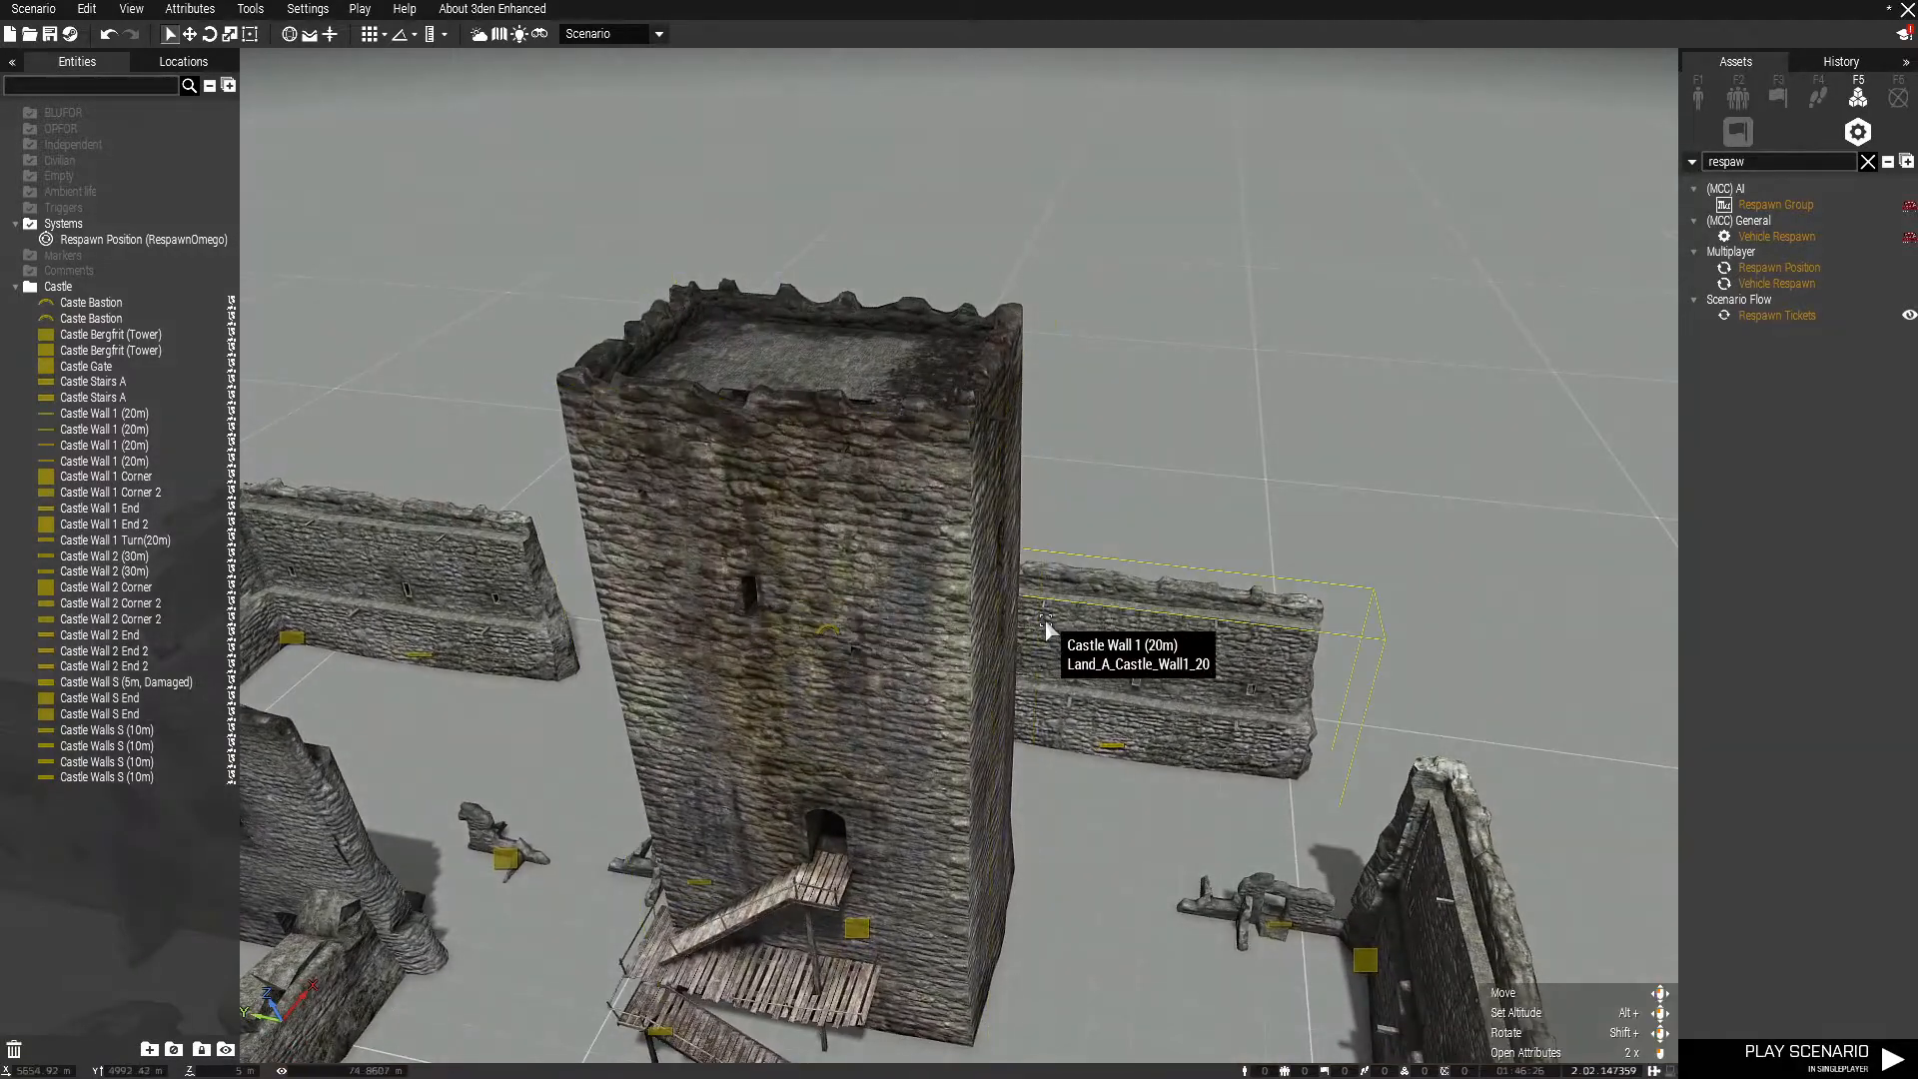
key("d")
right_click_drag(1044, 626, 751, 502)
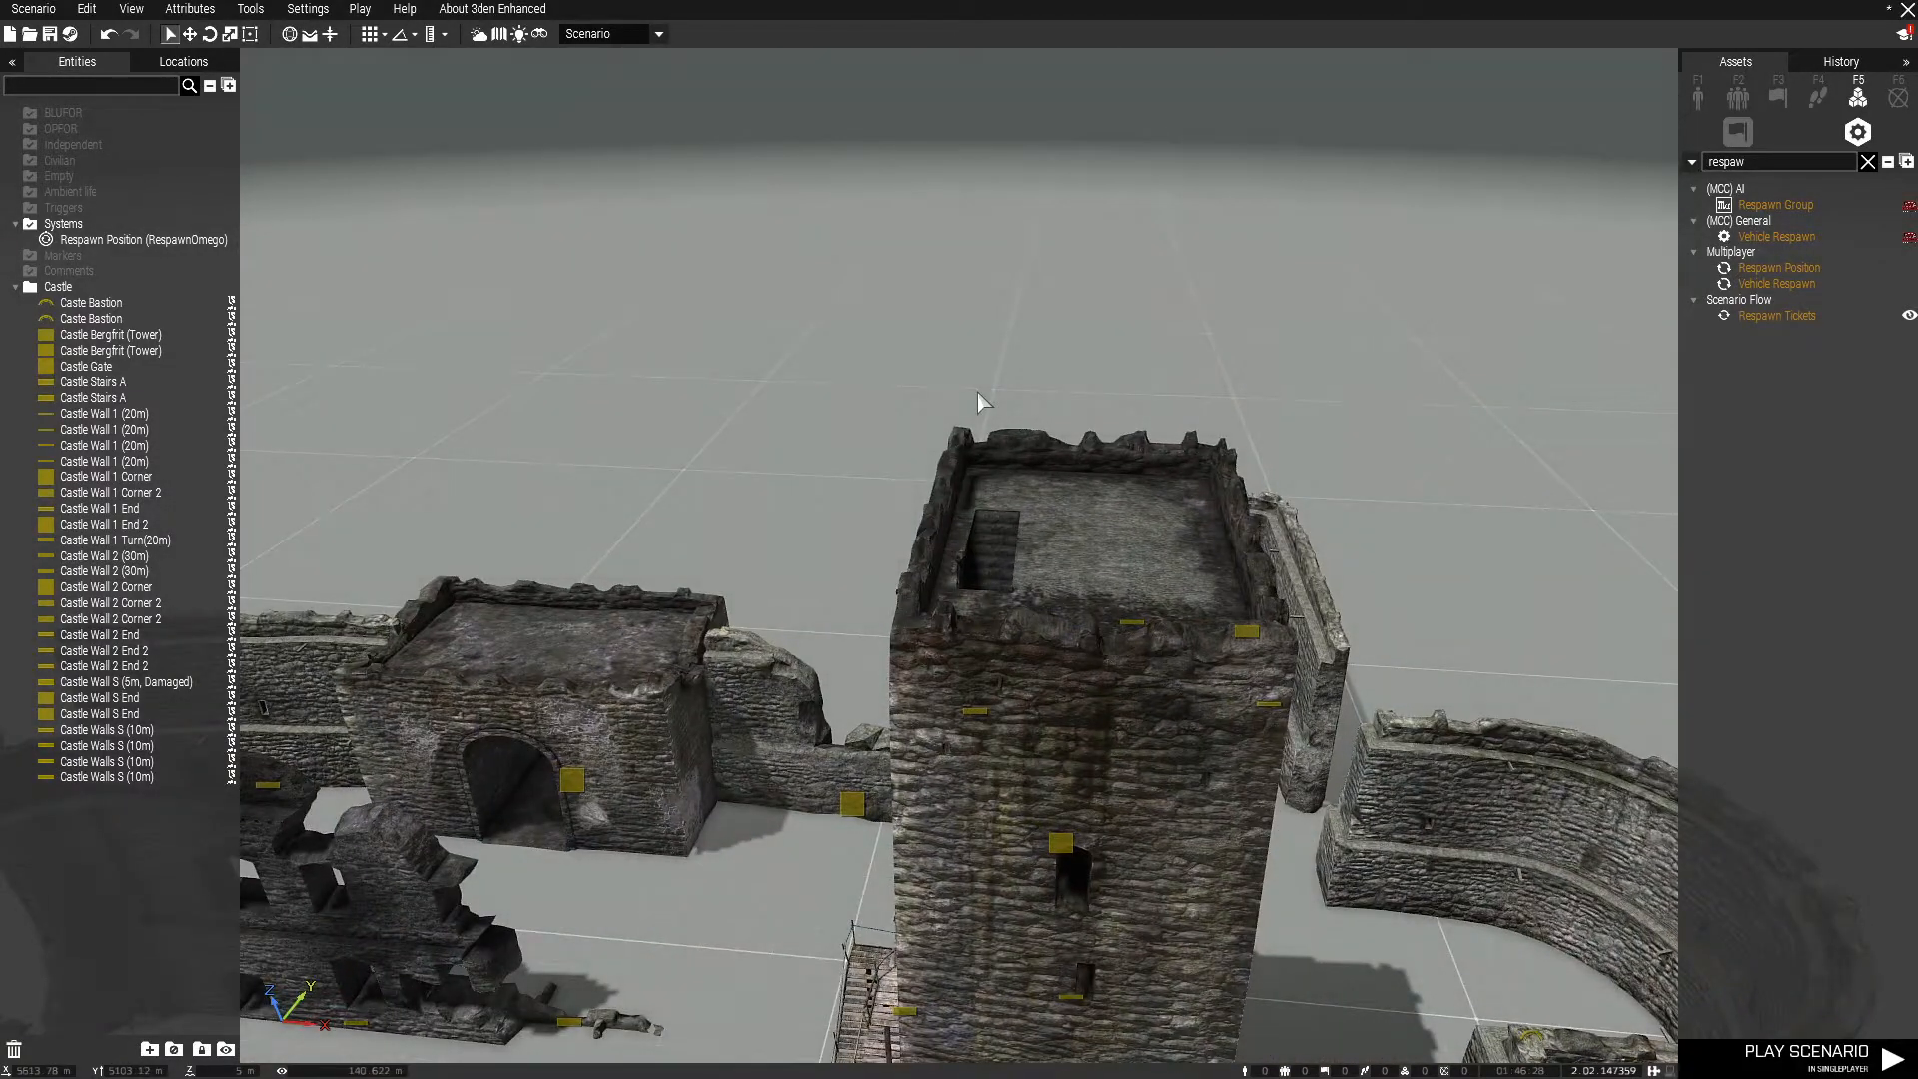
right_click_drag(978, 392, 1216, 629)
key("w")
- Replace the asset filter with "turret" among the BLUFOR units, with the tower's roof in view
left_click(1700, 94)
key("q")
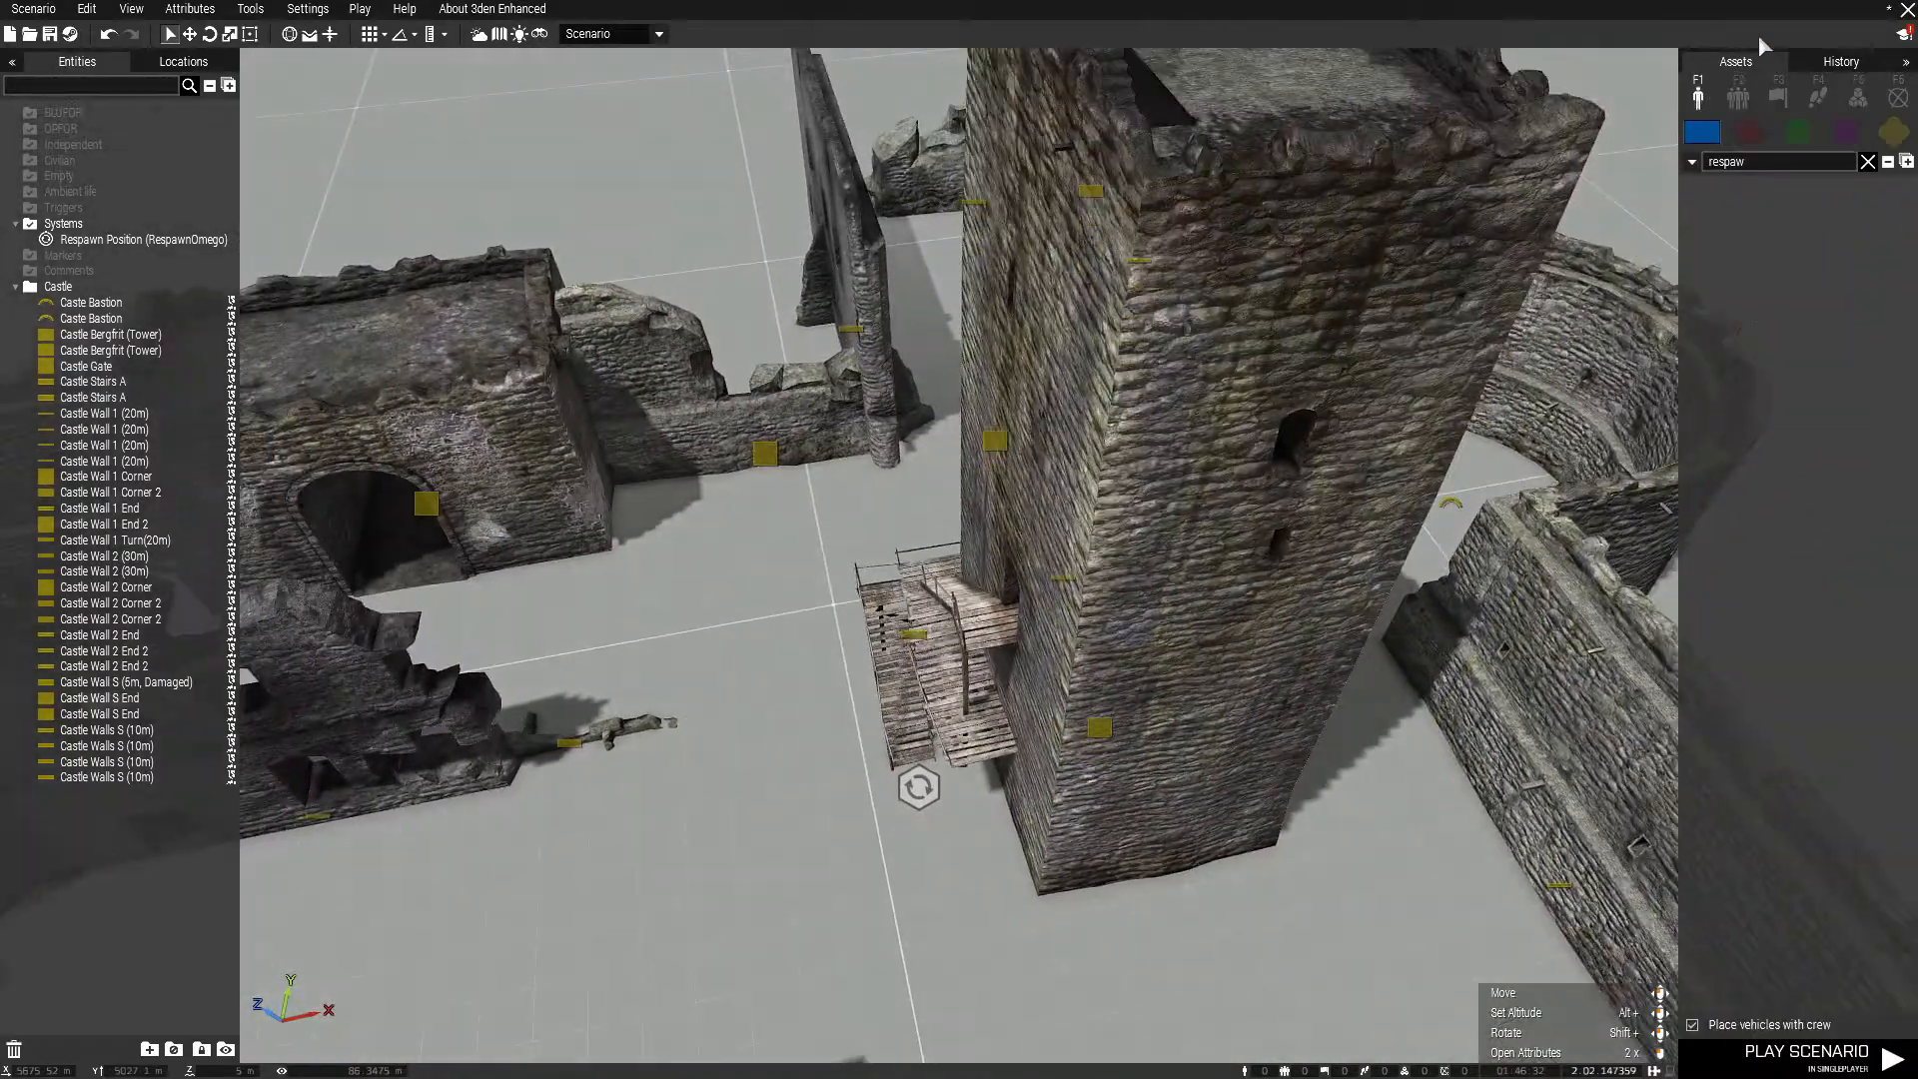
key("w")
key("d")
left_click(1867, 161)
key("a")
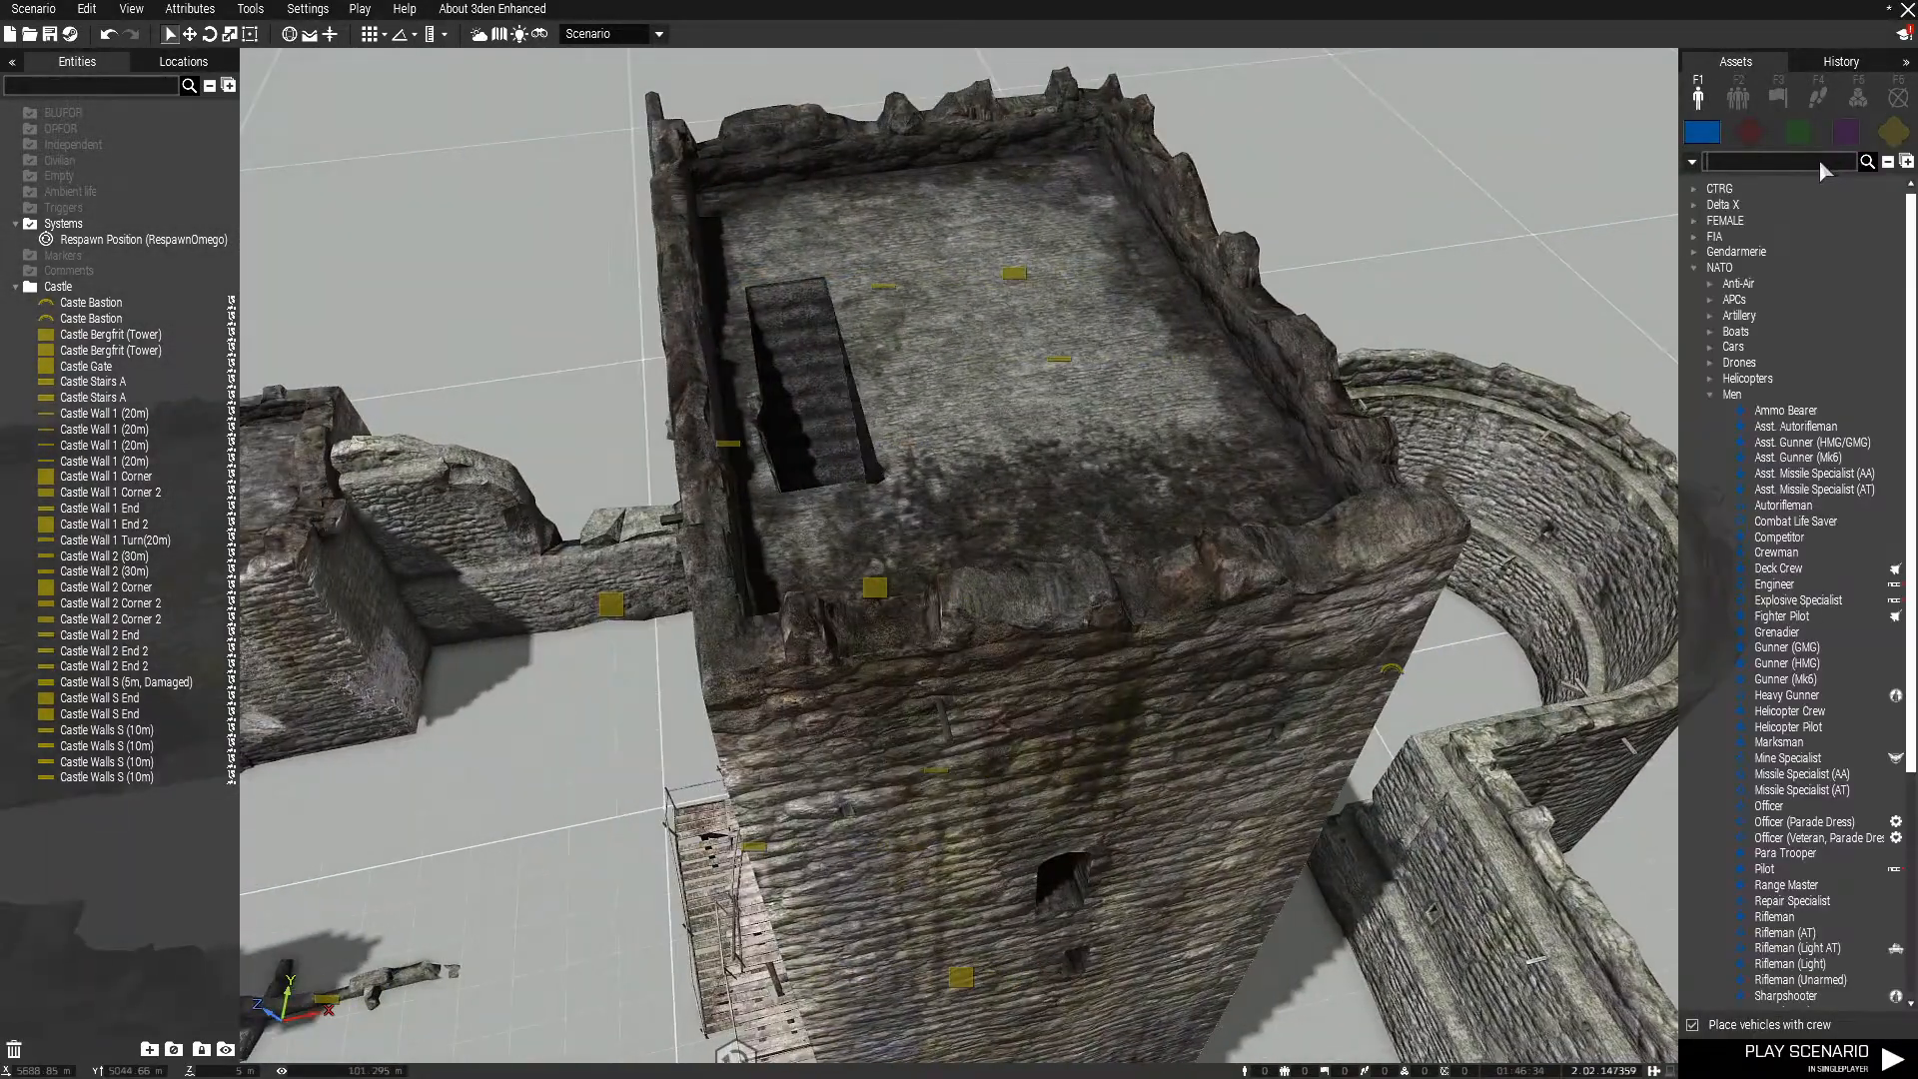
left_click(1819, 160)
type("turret")
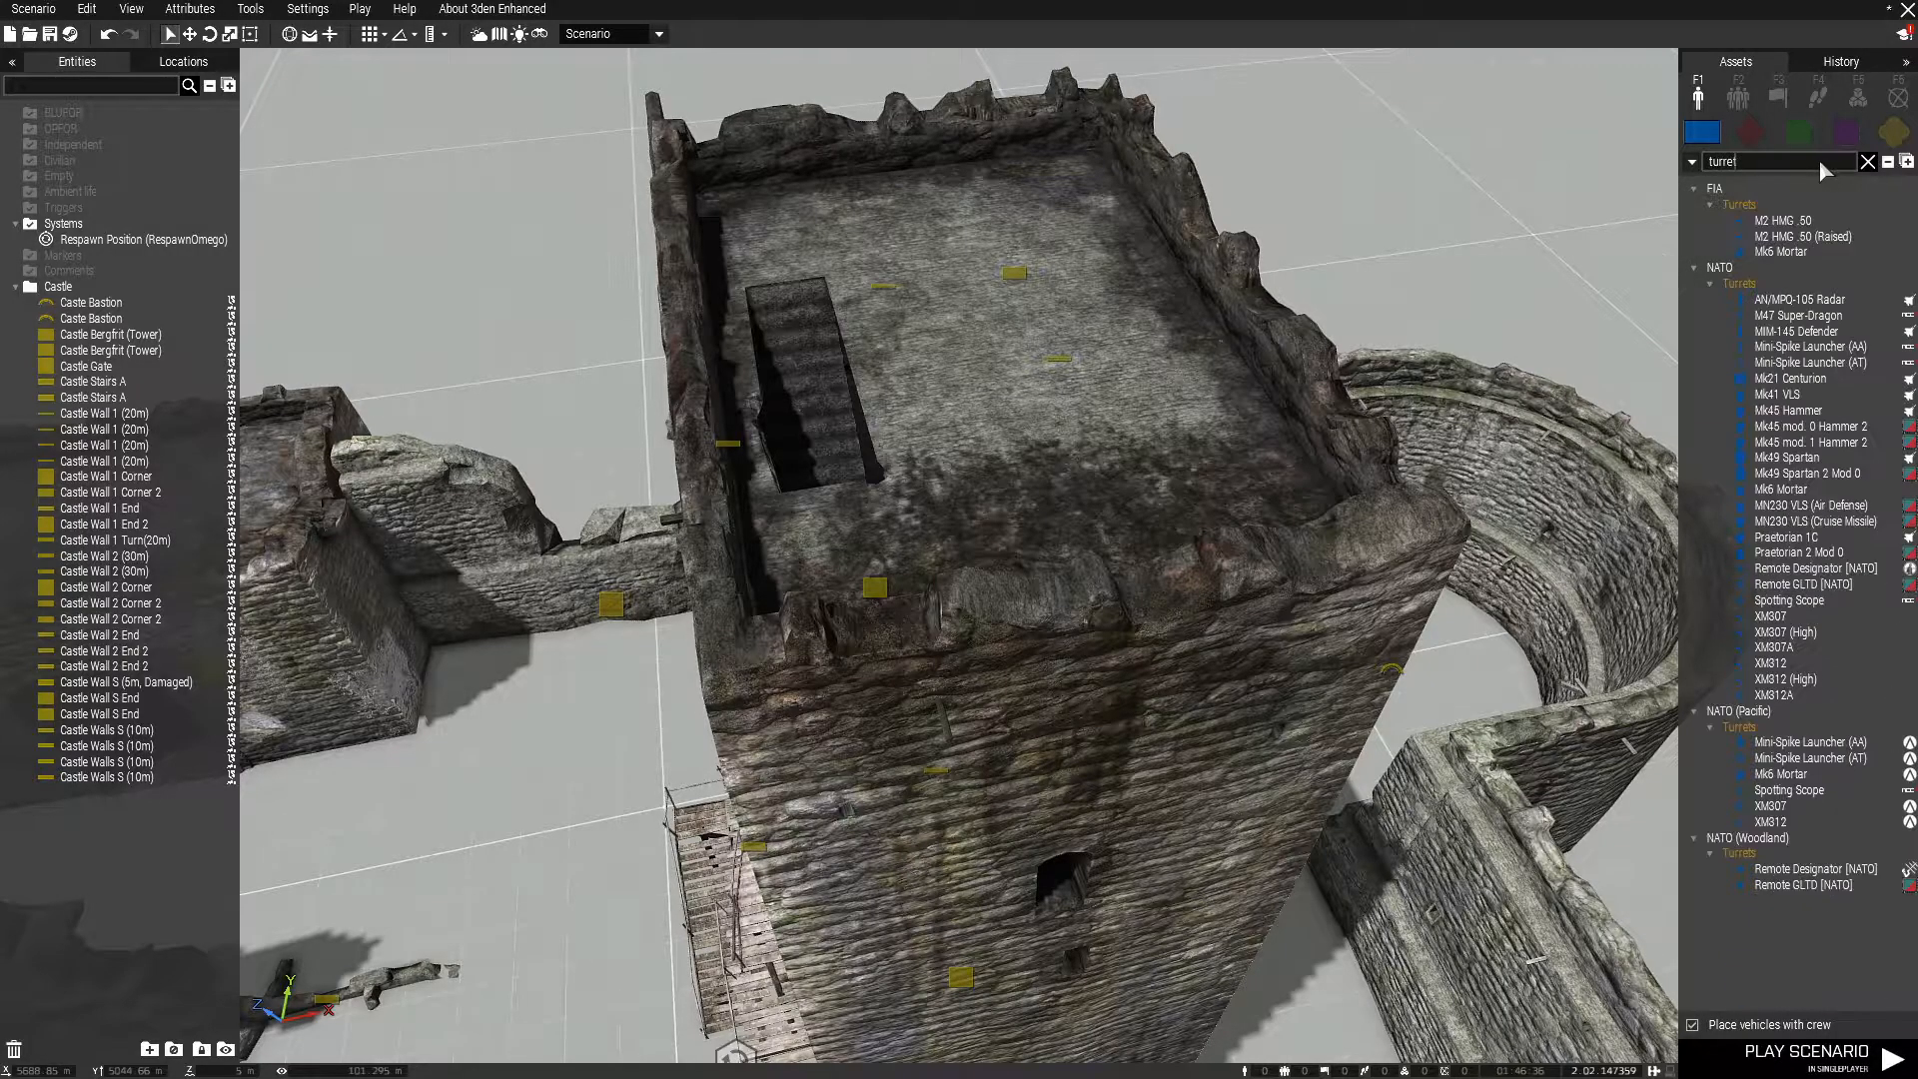
right_click_drag(1504, 149, 1521, 135)
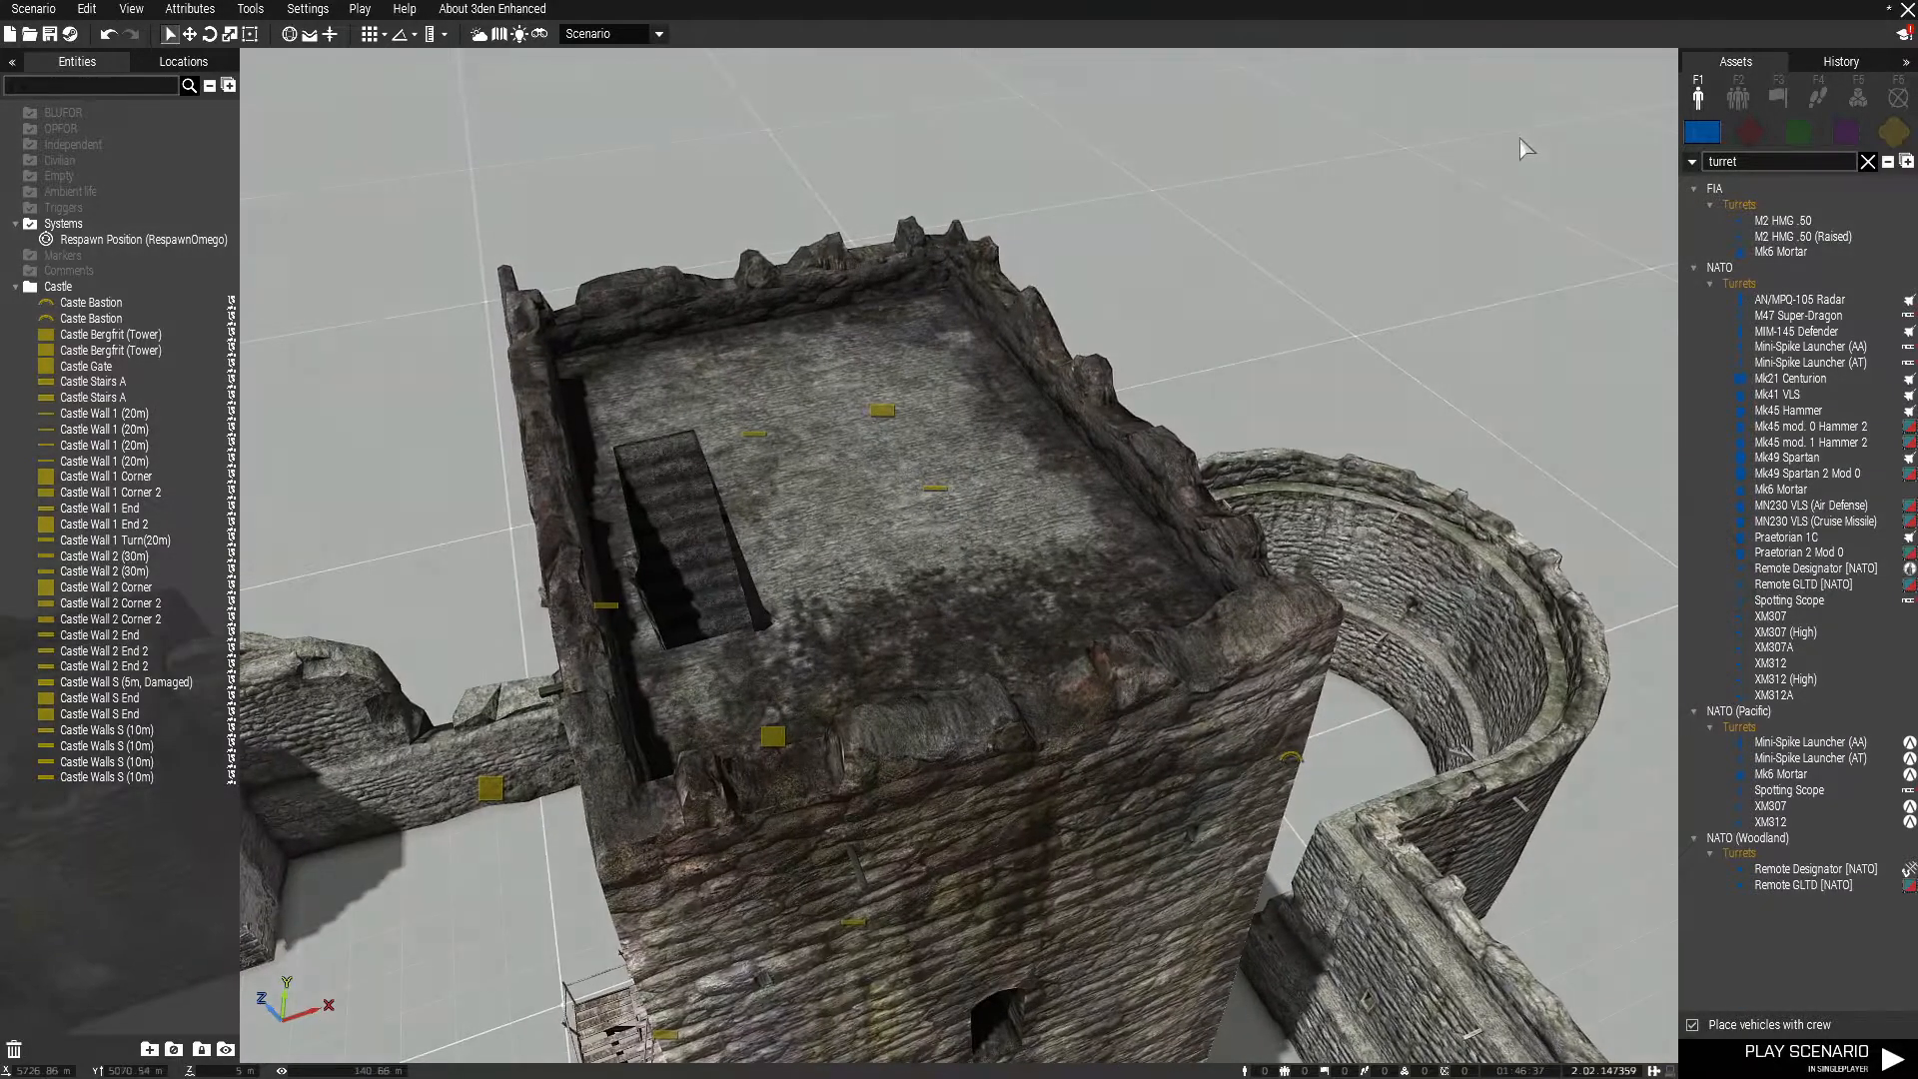
- Place a NATO XM307 turret without crew on the tower's roof and fine-tune its height
left_click(1850, 623)
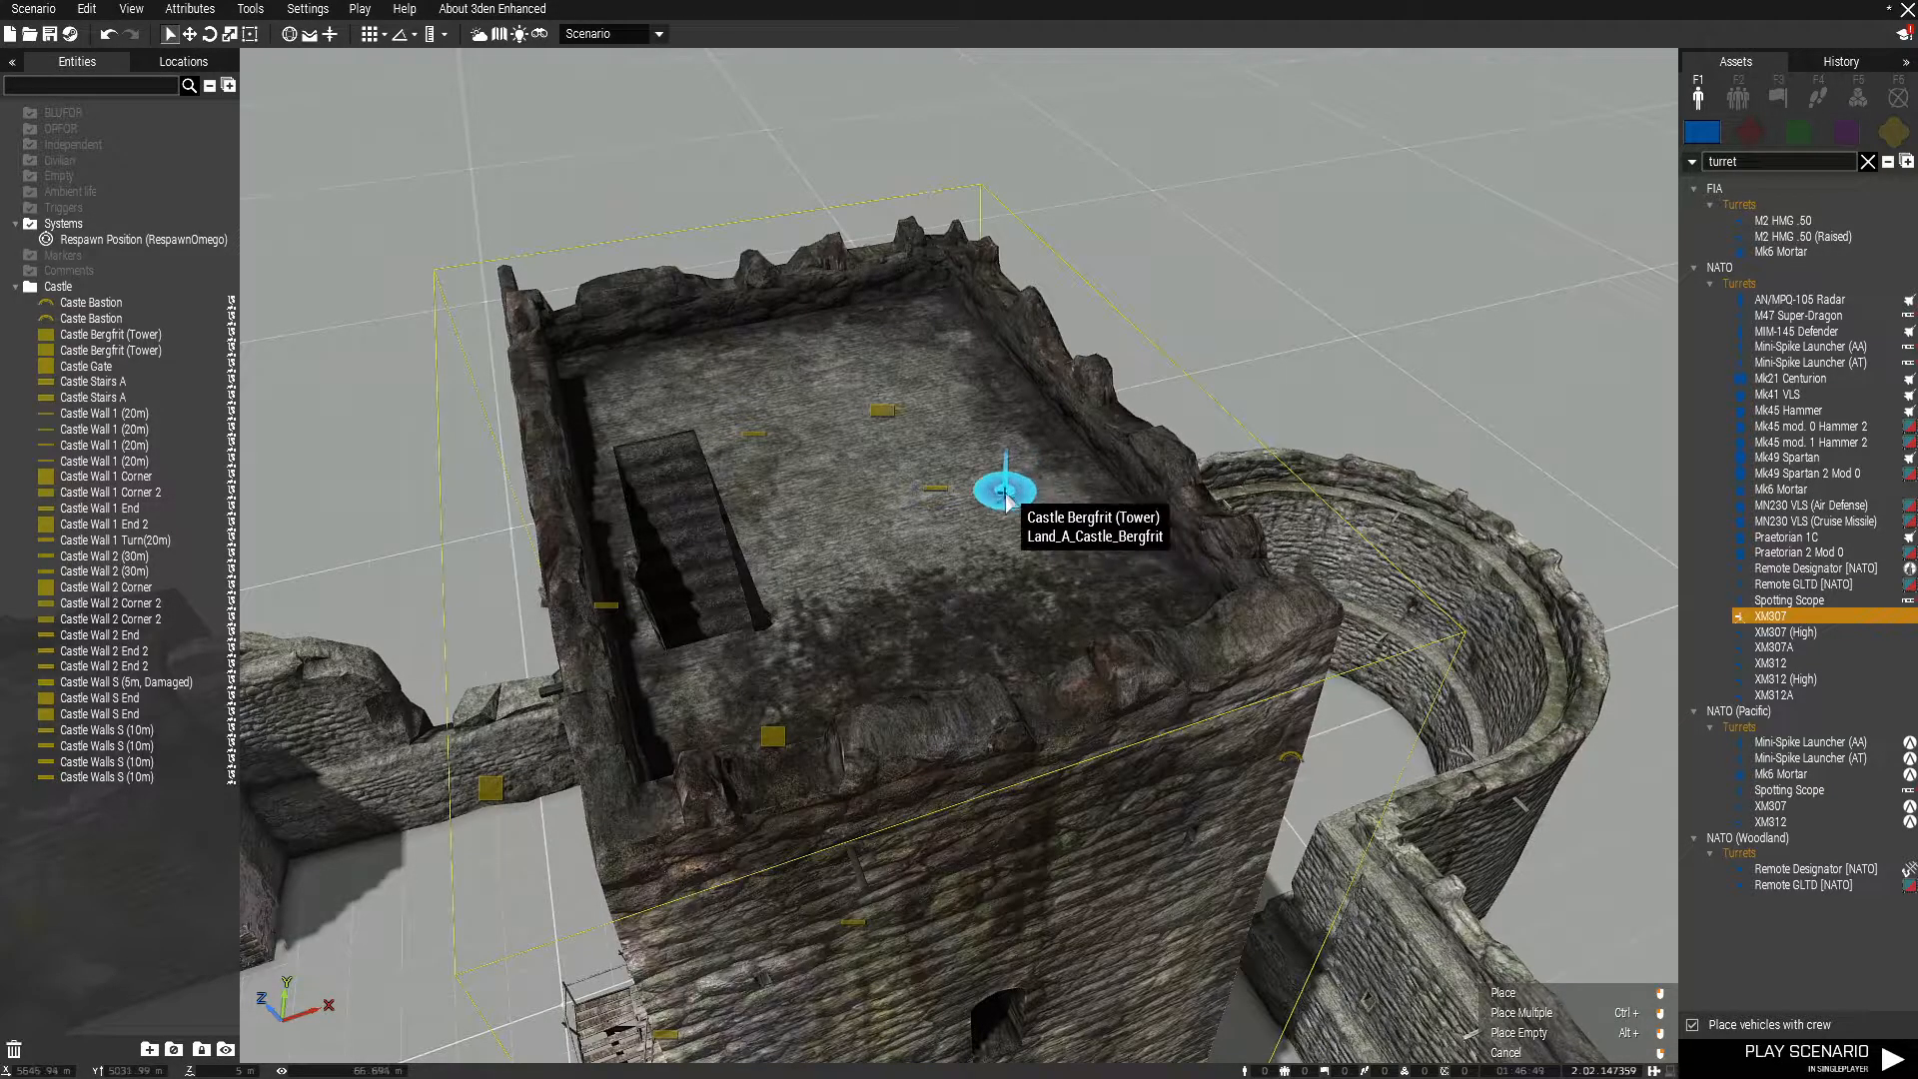
scroll(1010, 501, "up", 3)
left_click(1692, 1023)
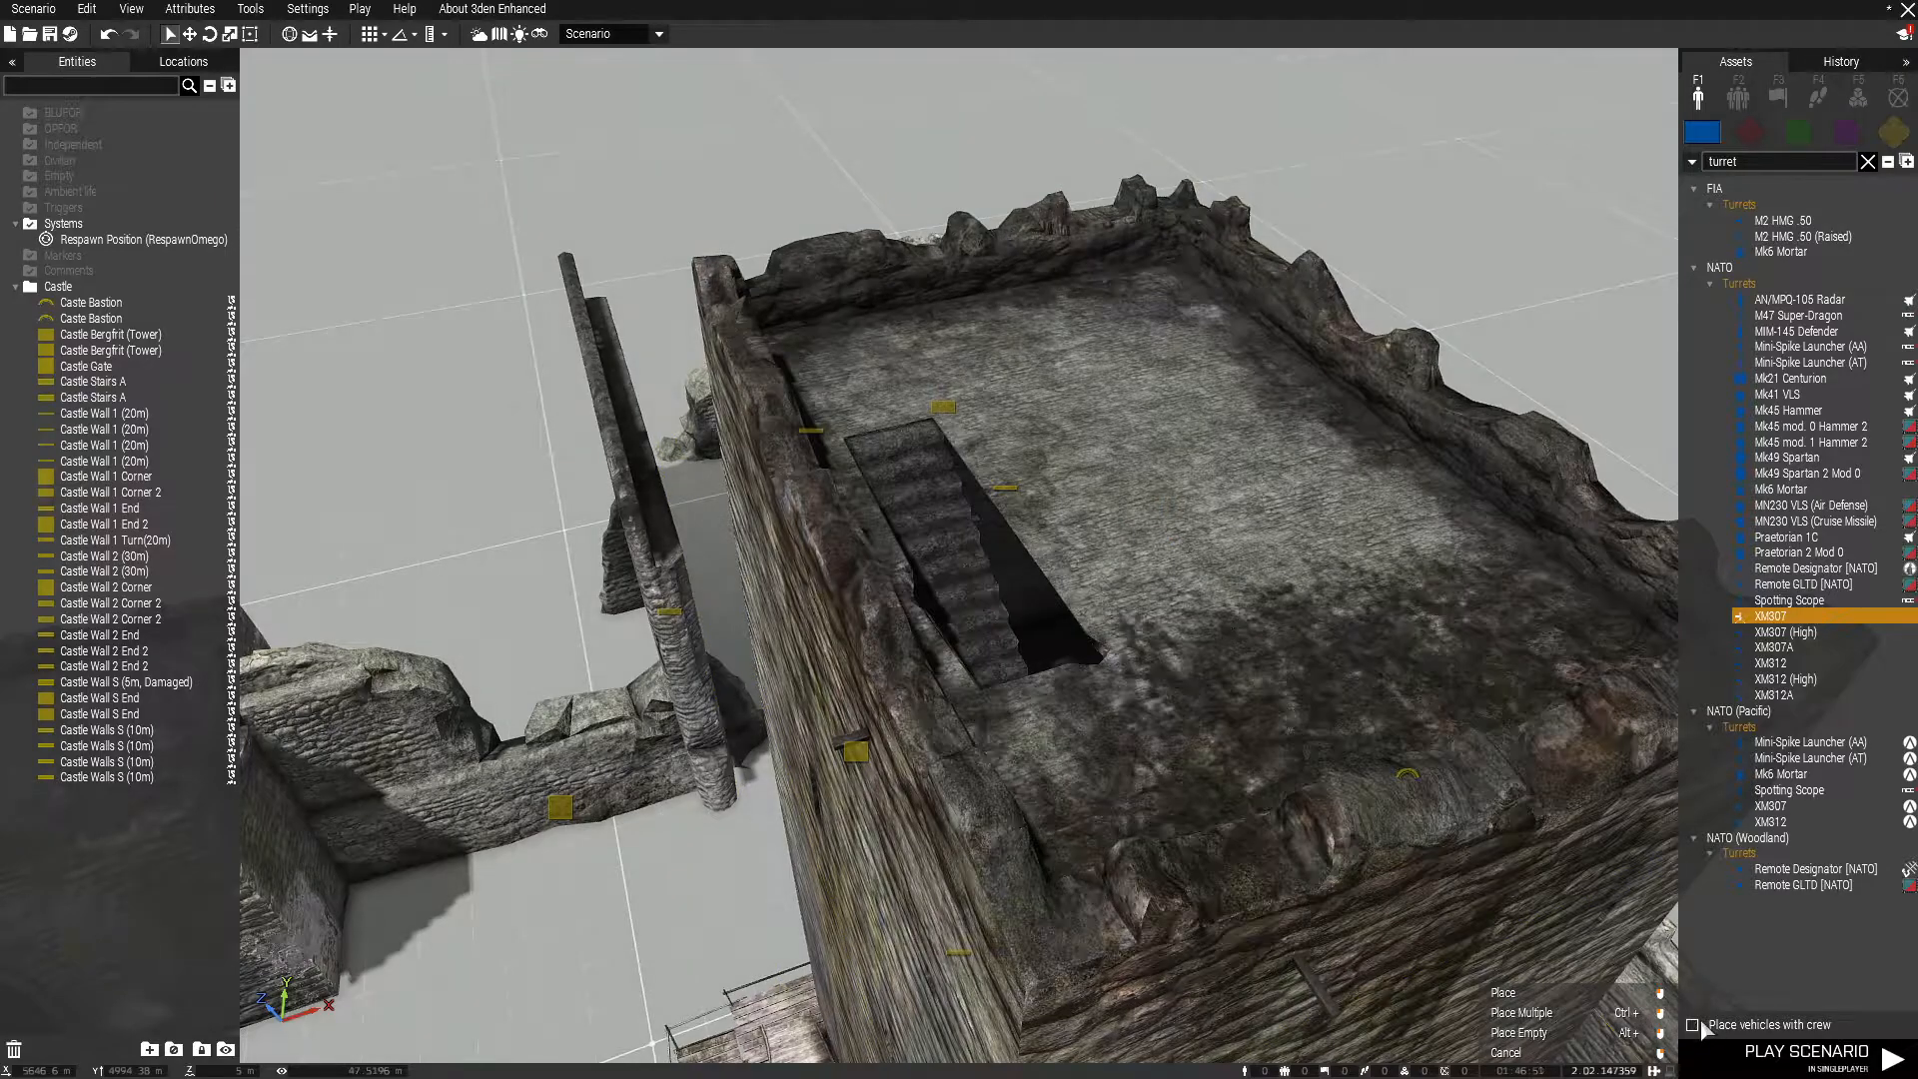
scroll(1199, 575, "up", 3)
left_click(1125, 567)
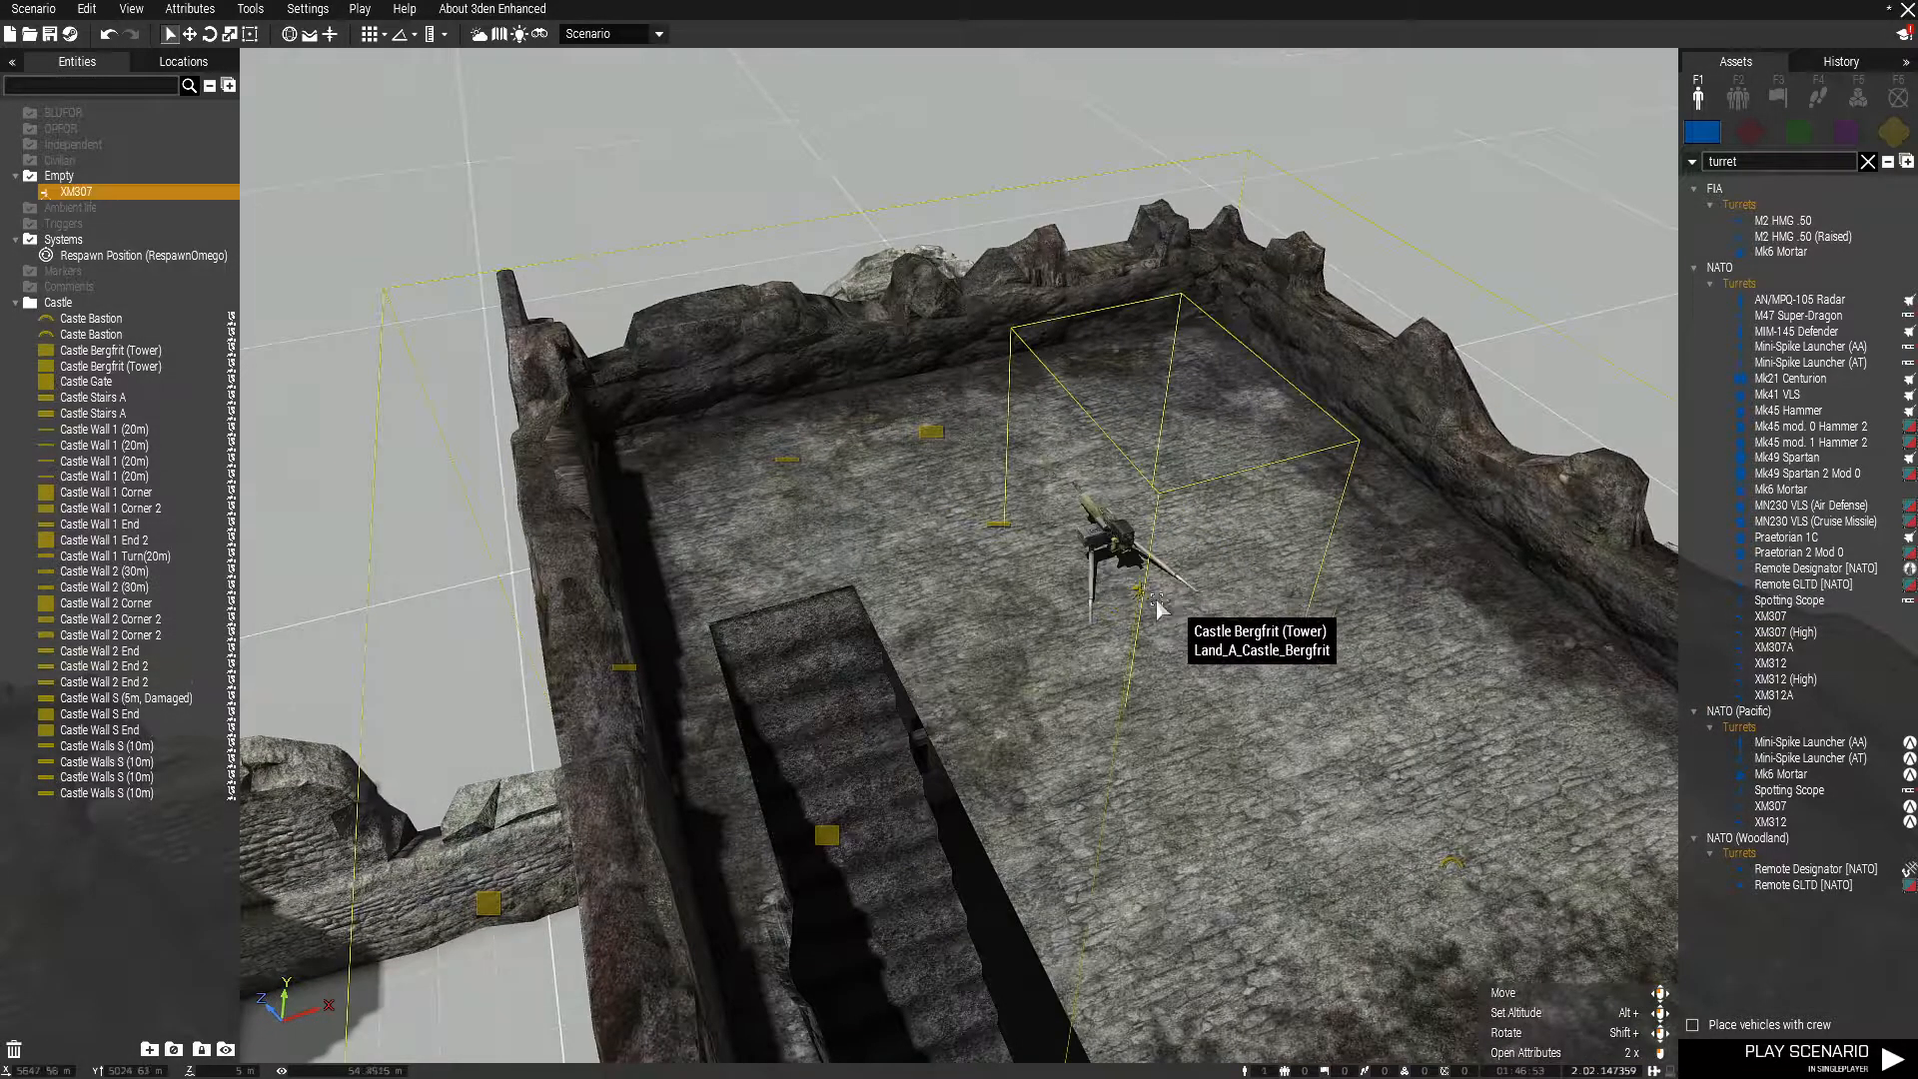
scroll(1125, 569, "up", 3)
left_click_drag(1126, 569, 1151, 540, "alt")
- Duplicate the Respawn Position module onto the ground between the tower and the long castle wall
key("s")
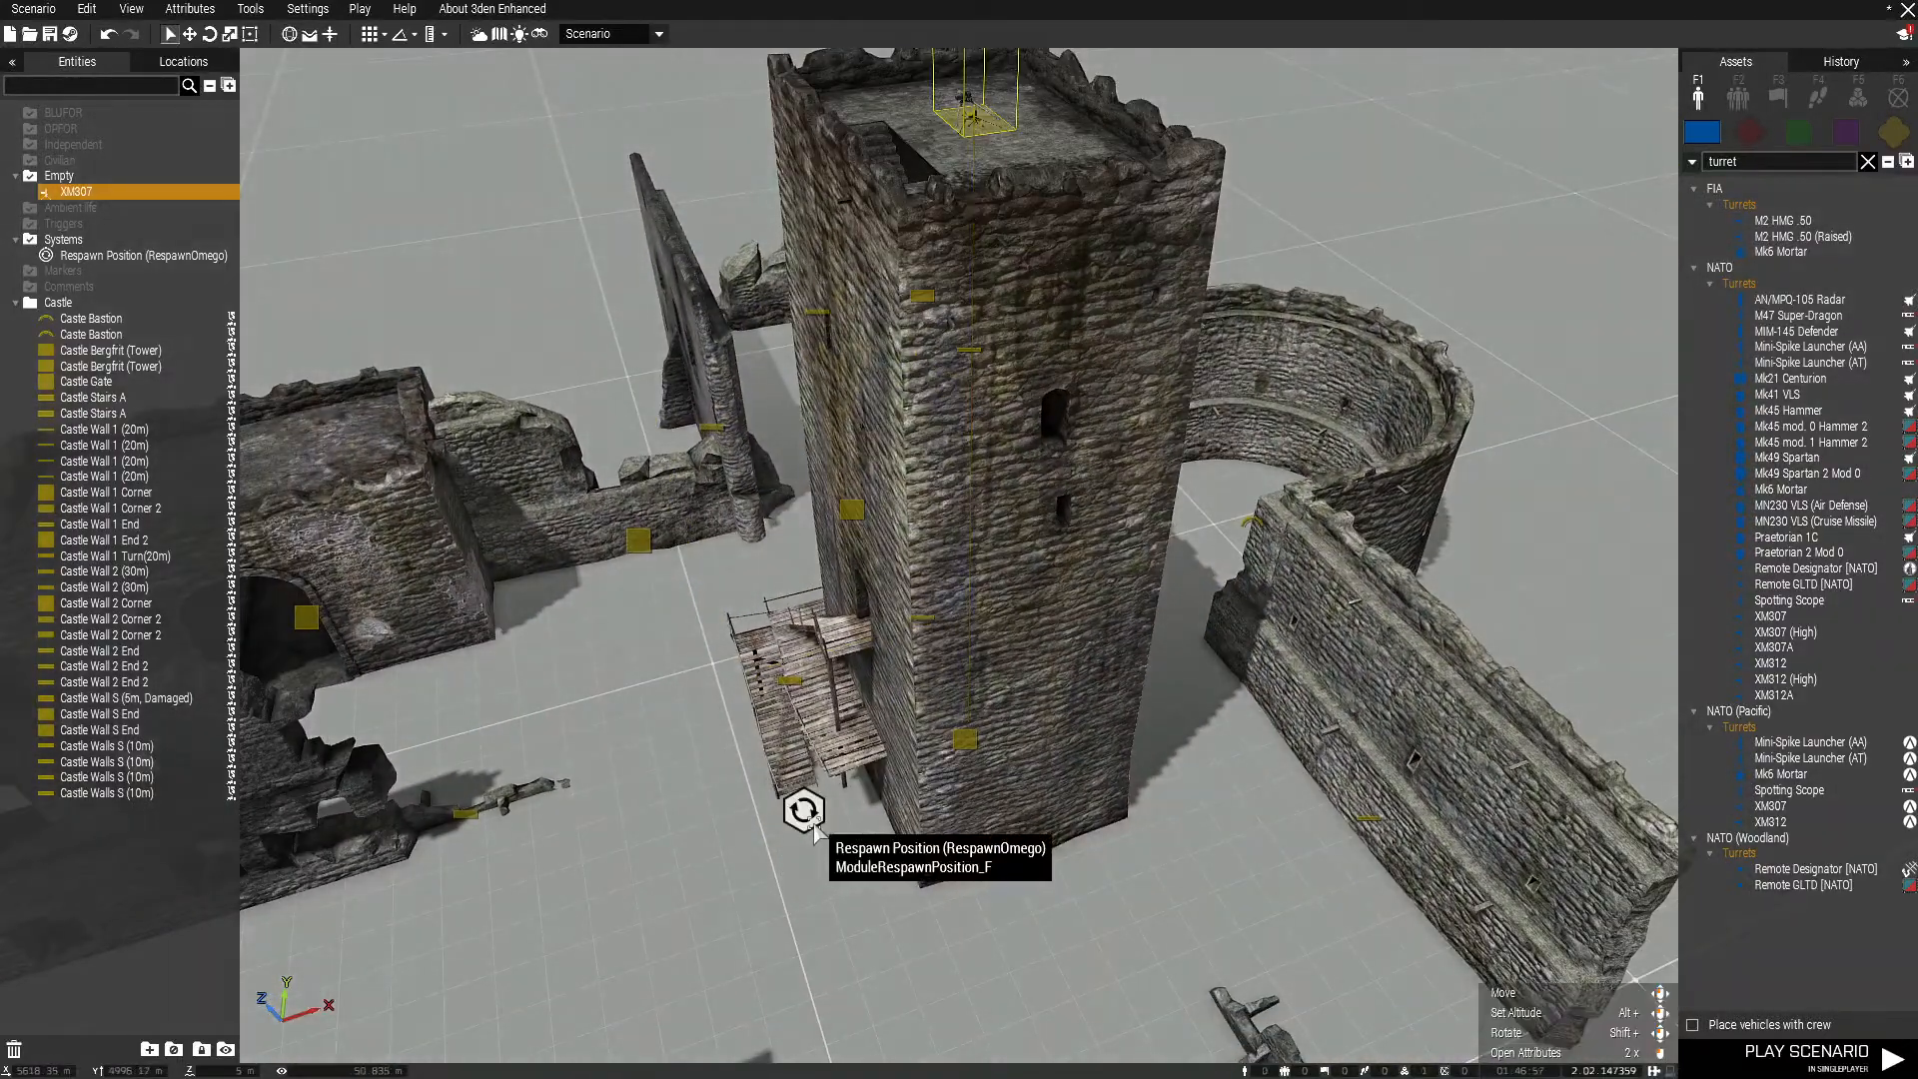
left_click(807, 814)
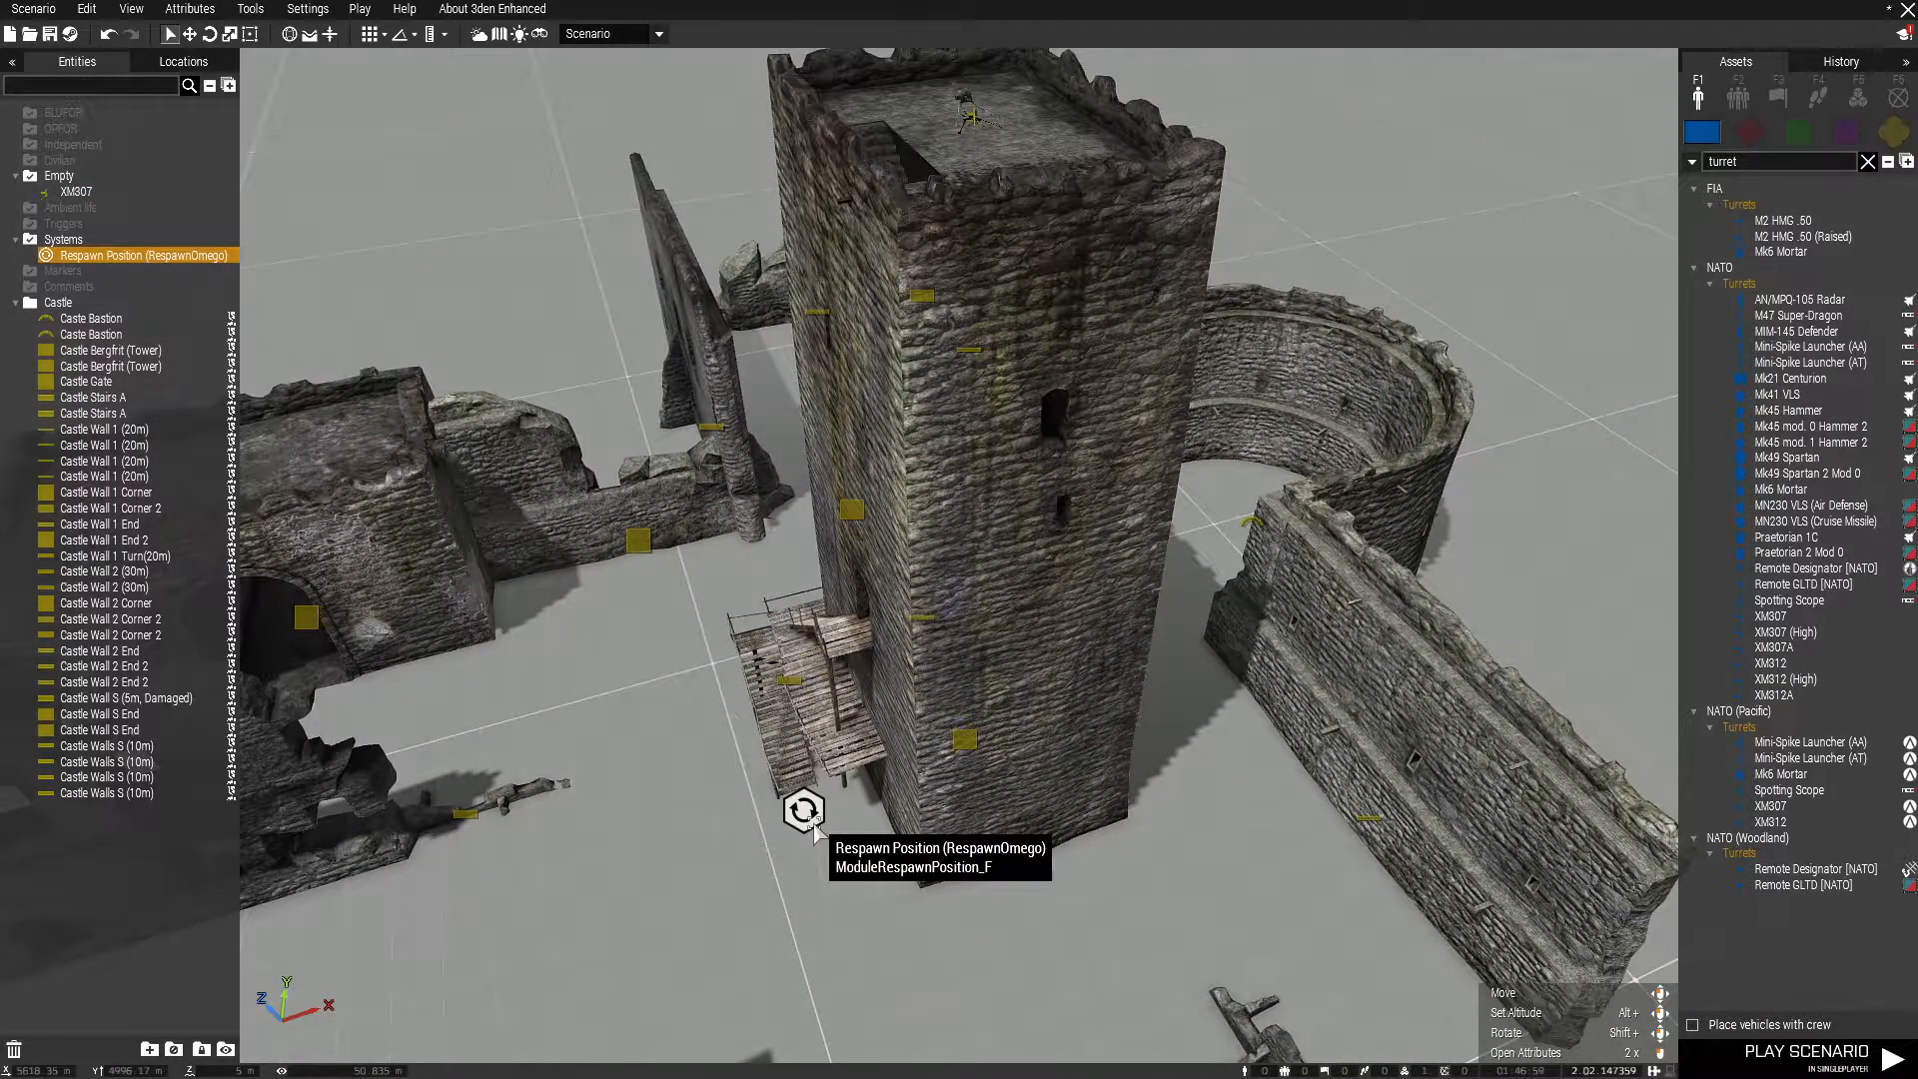
key("ctrl+v")
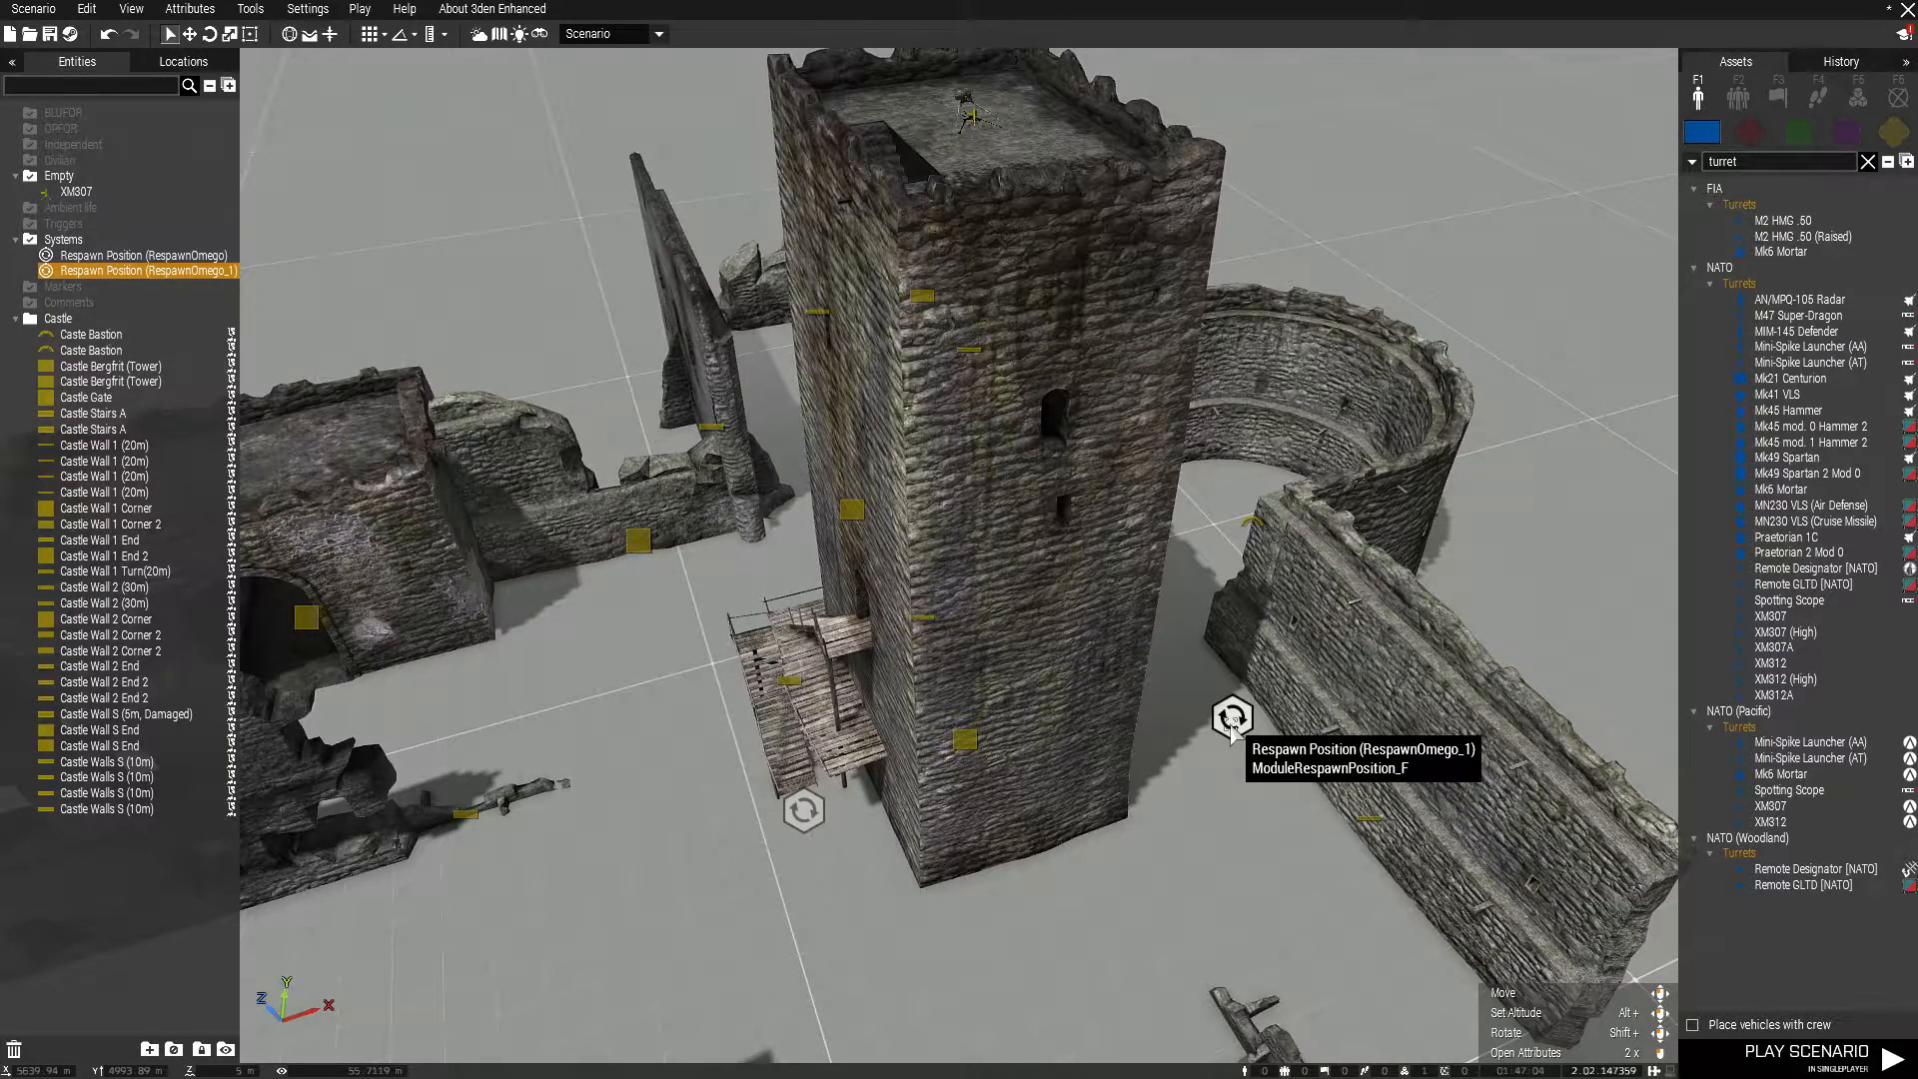
- Rename the duplicated respawn position "Respawn Two" and apply its attributes
double_click(1232, 721)
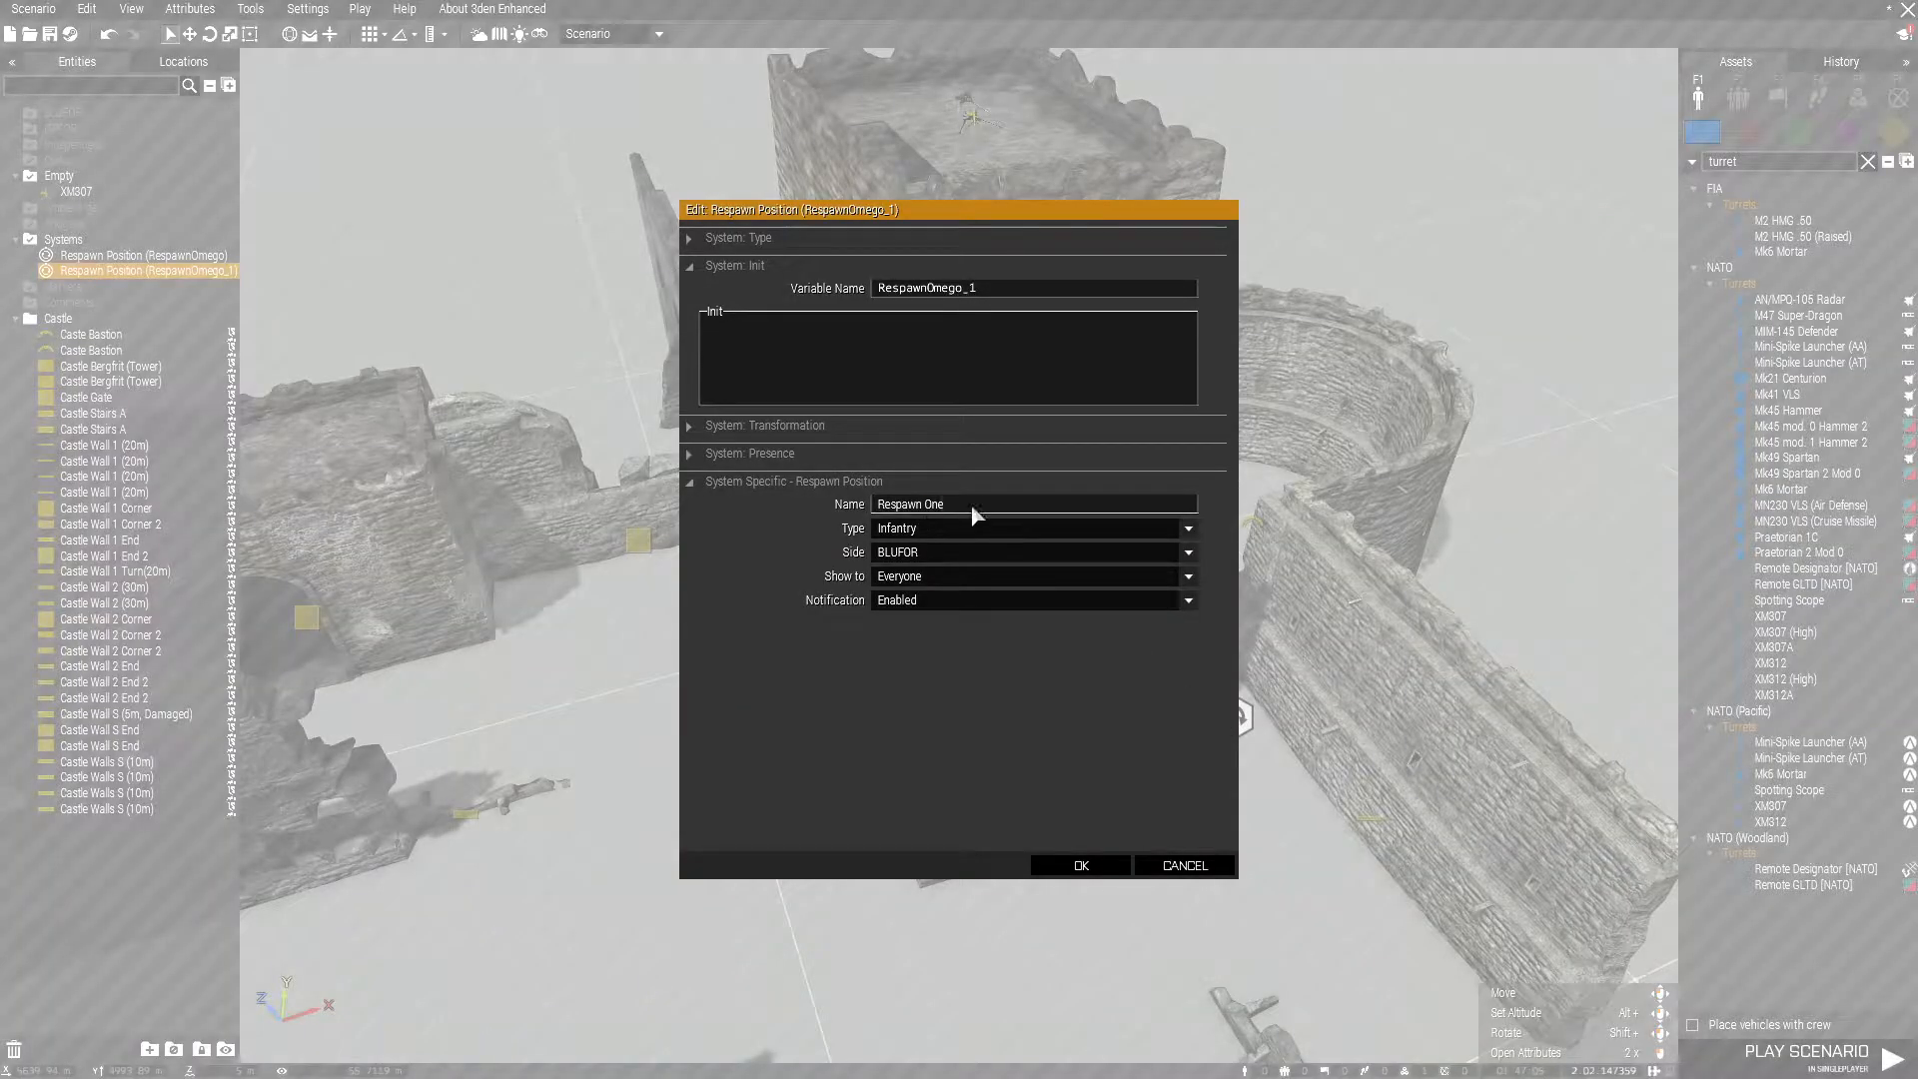
type("Two")
left_click(1081, 865)
- Review the rooftop XM307's attributes, including its object states and special states, and close them
scroll(1239, 529, "up", 3)
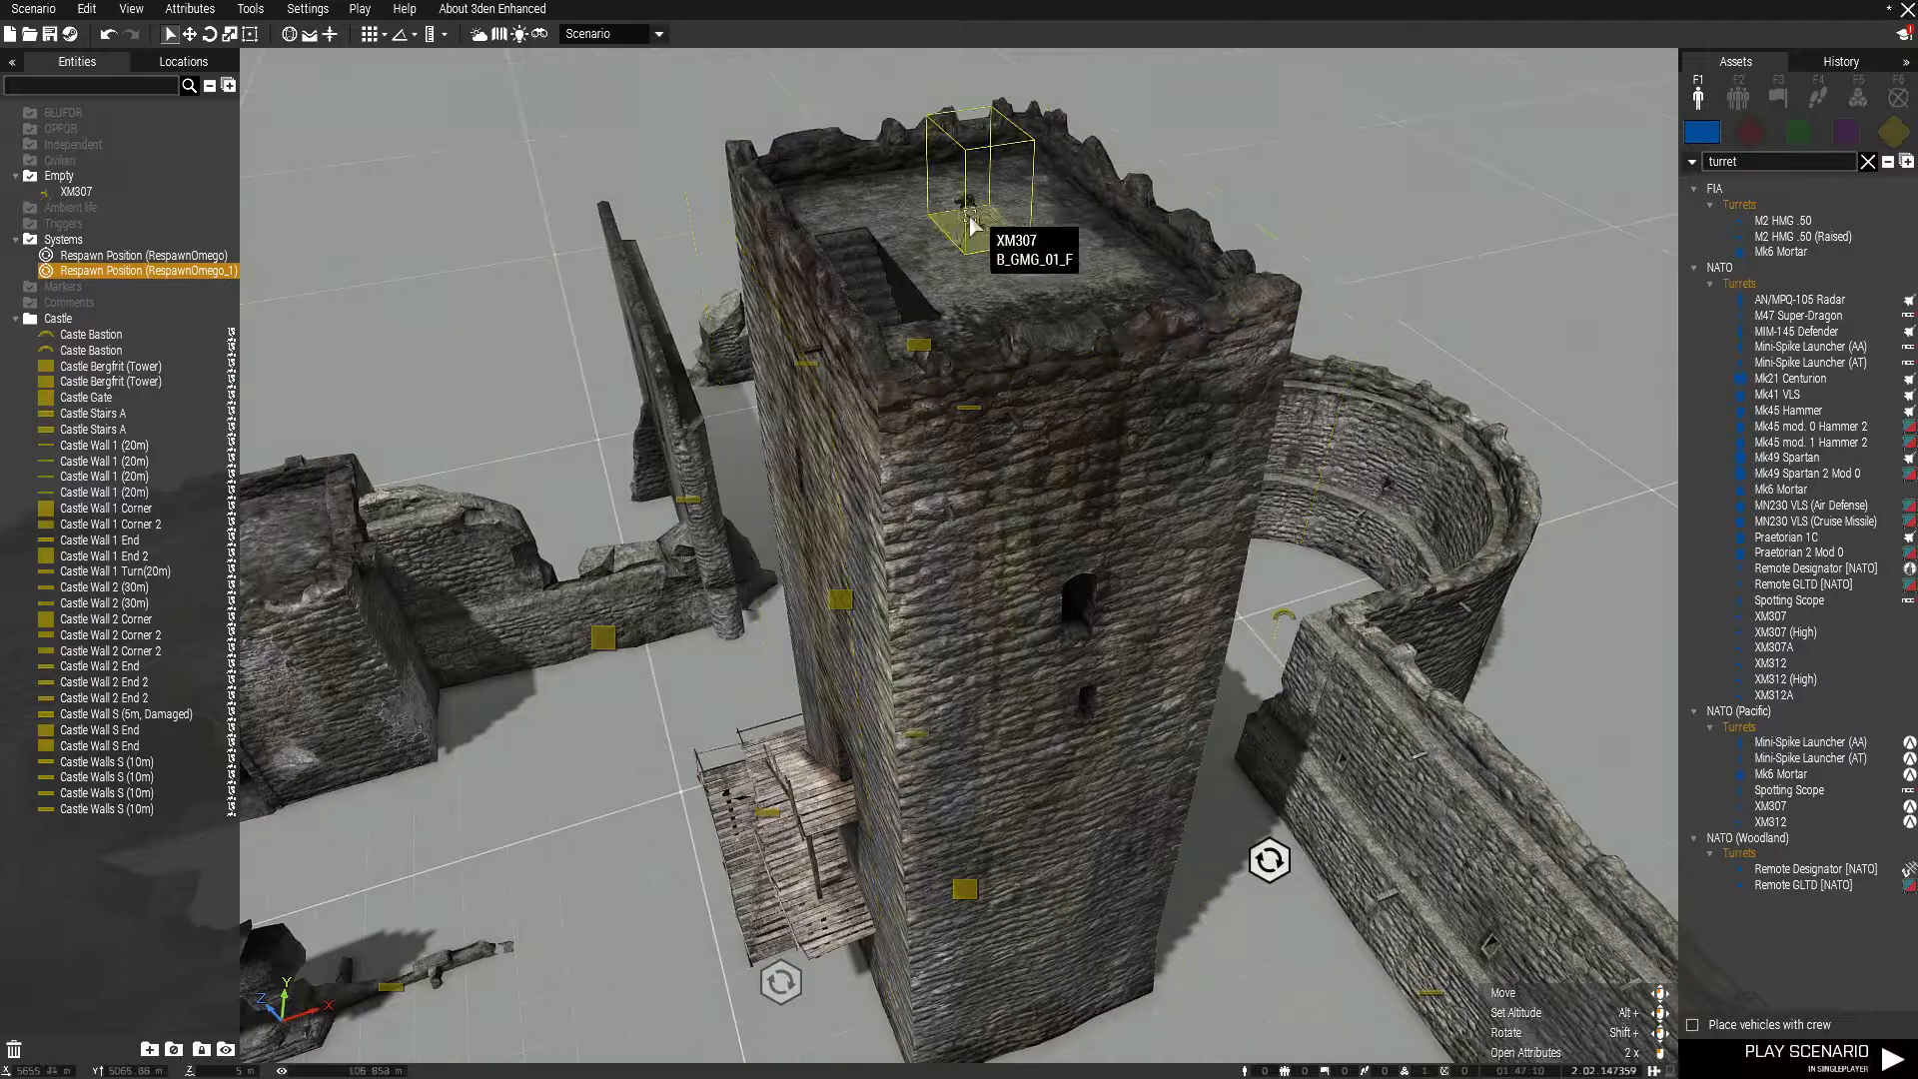
scroll(974, 239, "up", 5)
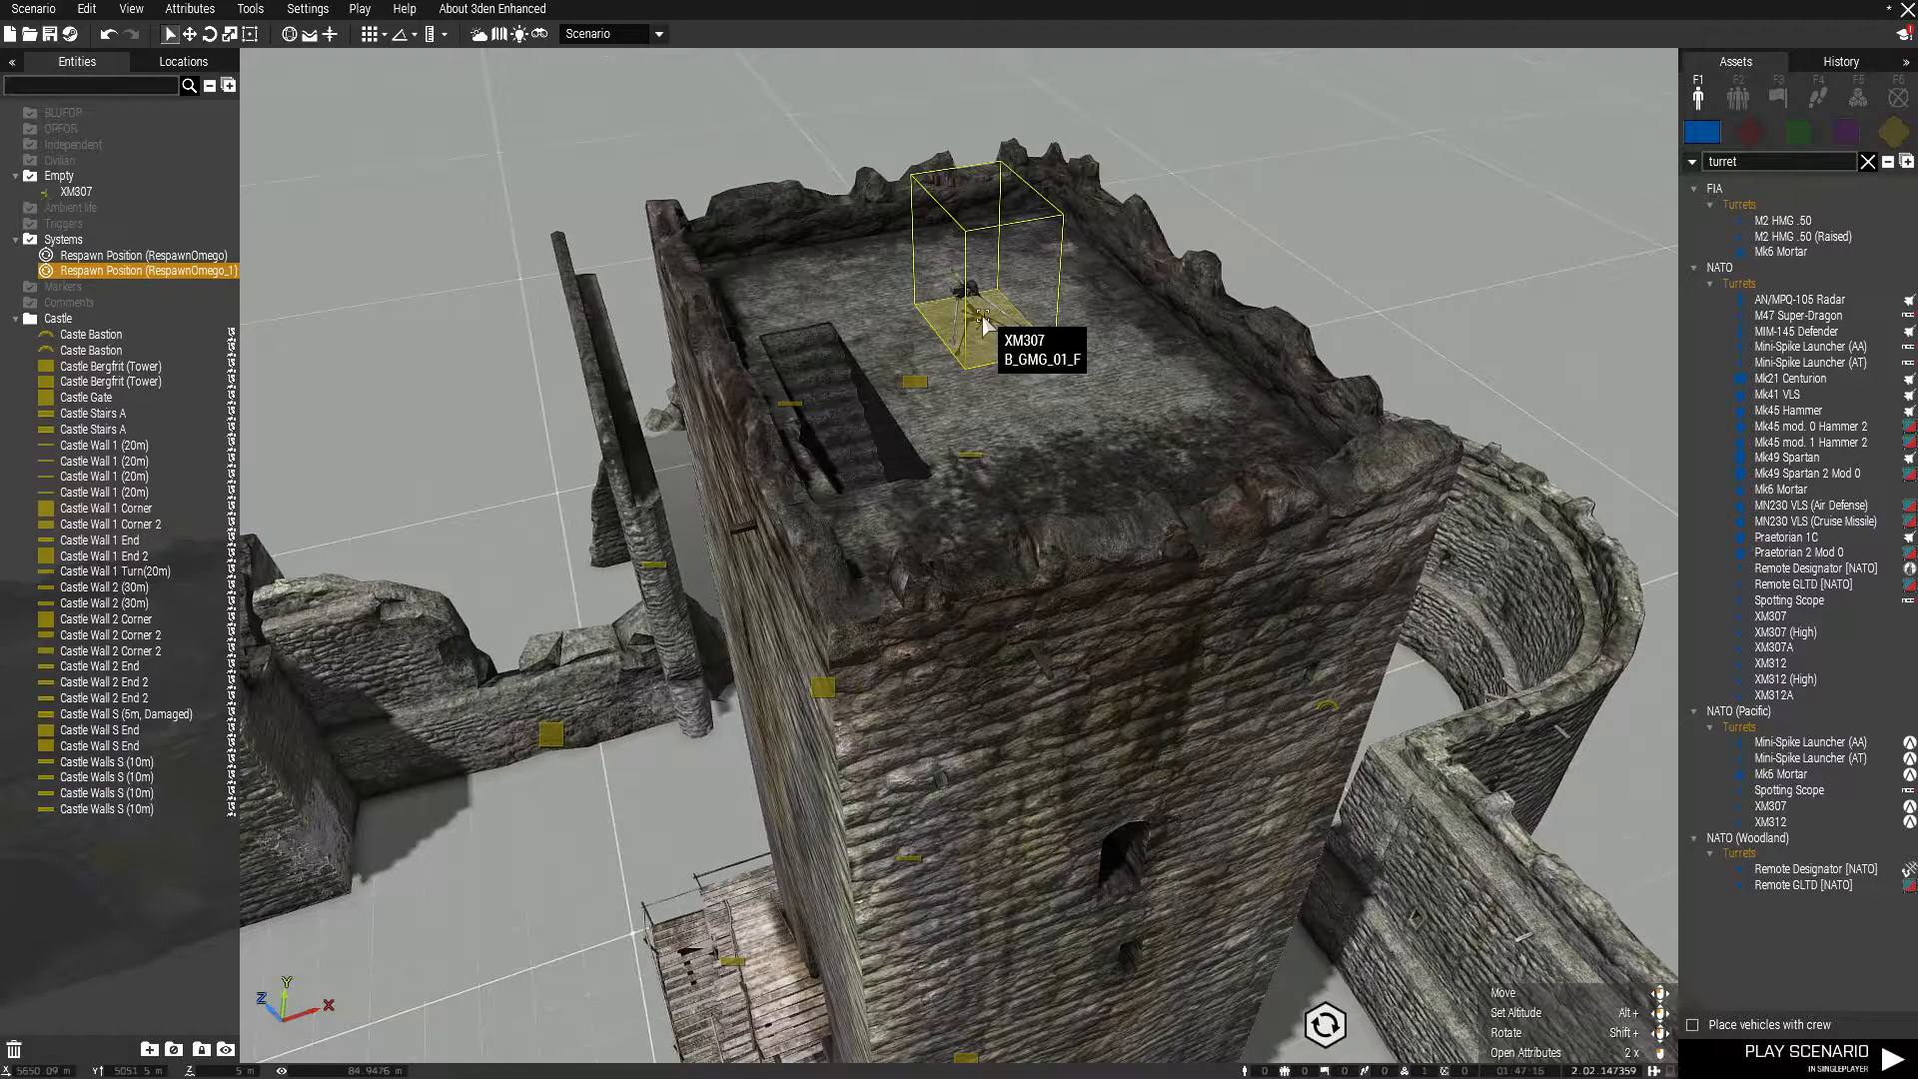
right_click(981, 322)
left_click(1074, 707)
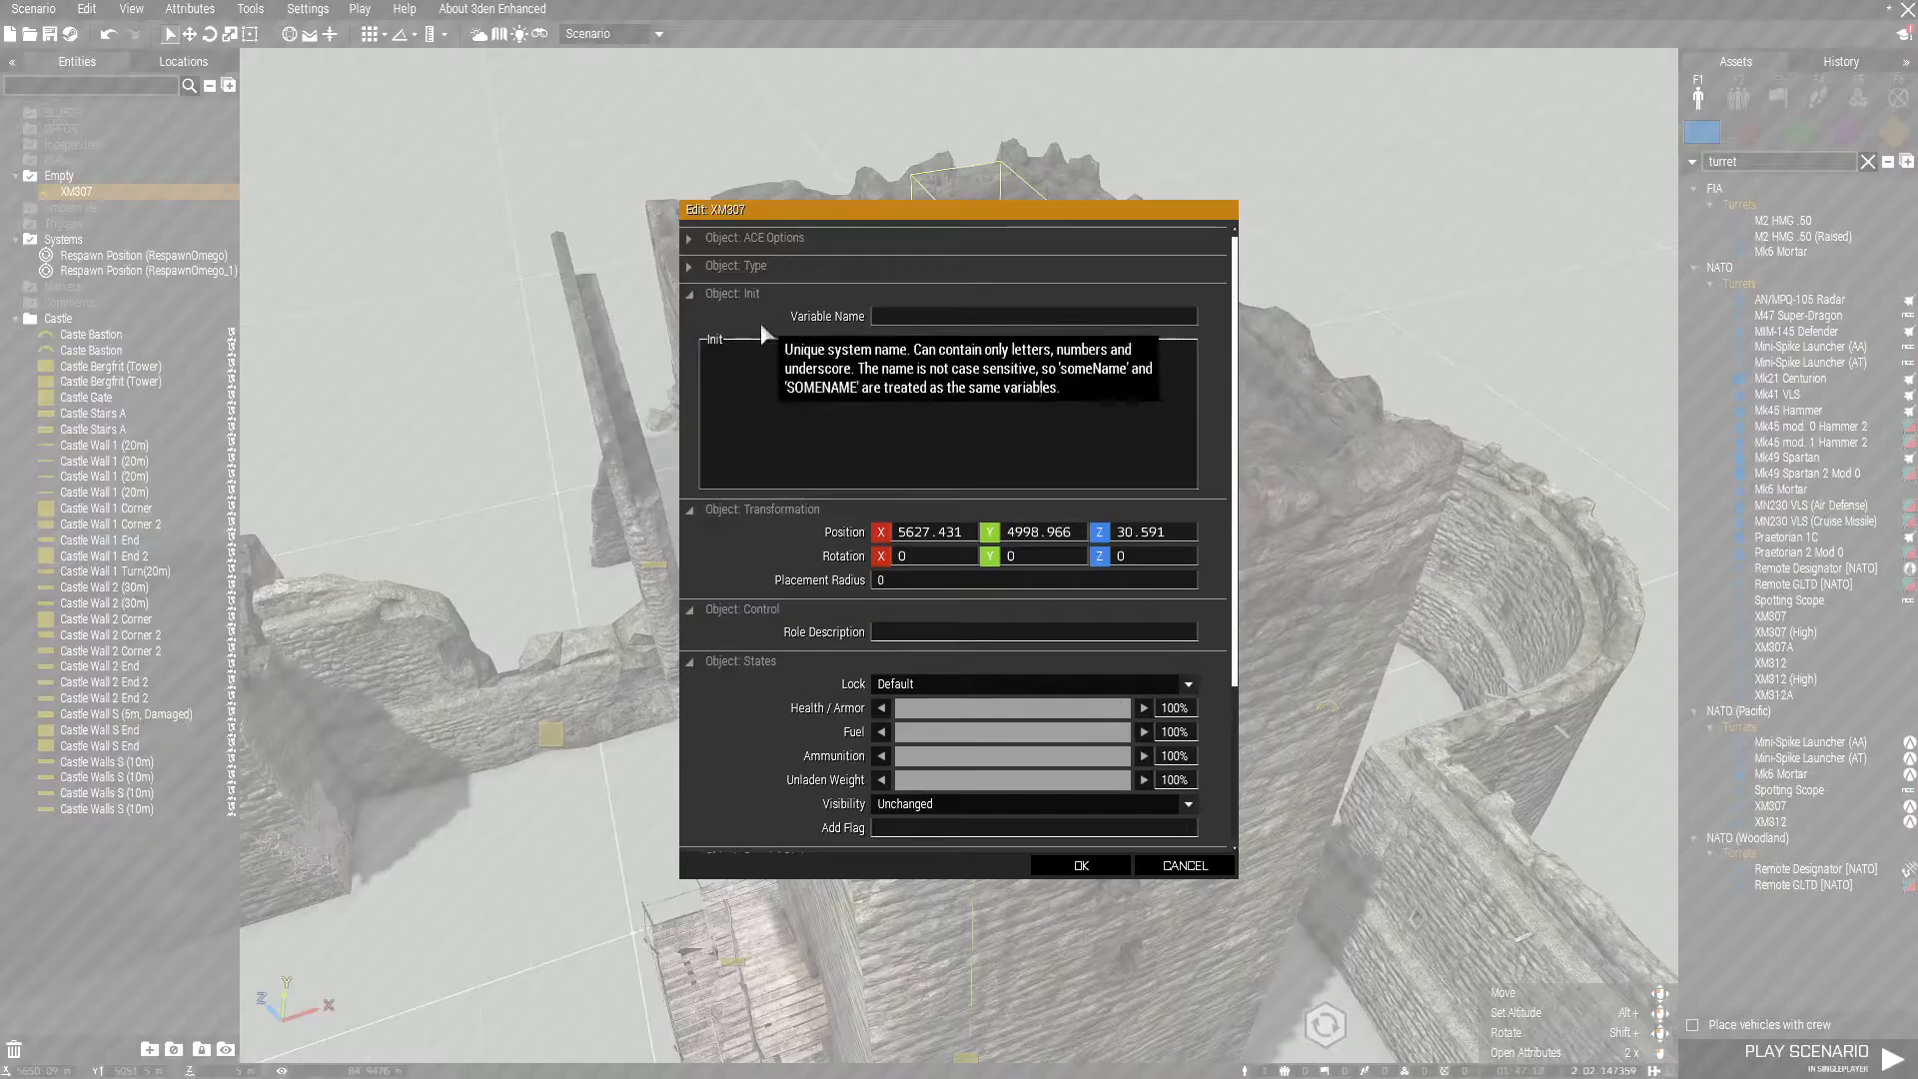
scroll(761, 322, "down", 6)
left_click(776, 640)
scroll(784, 632, "down", 5)
scroll(784, 632, "down", 1)
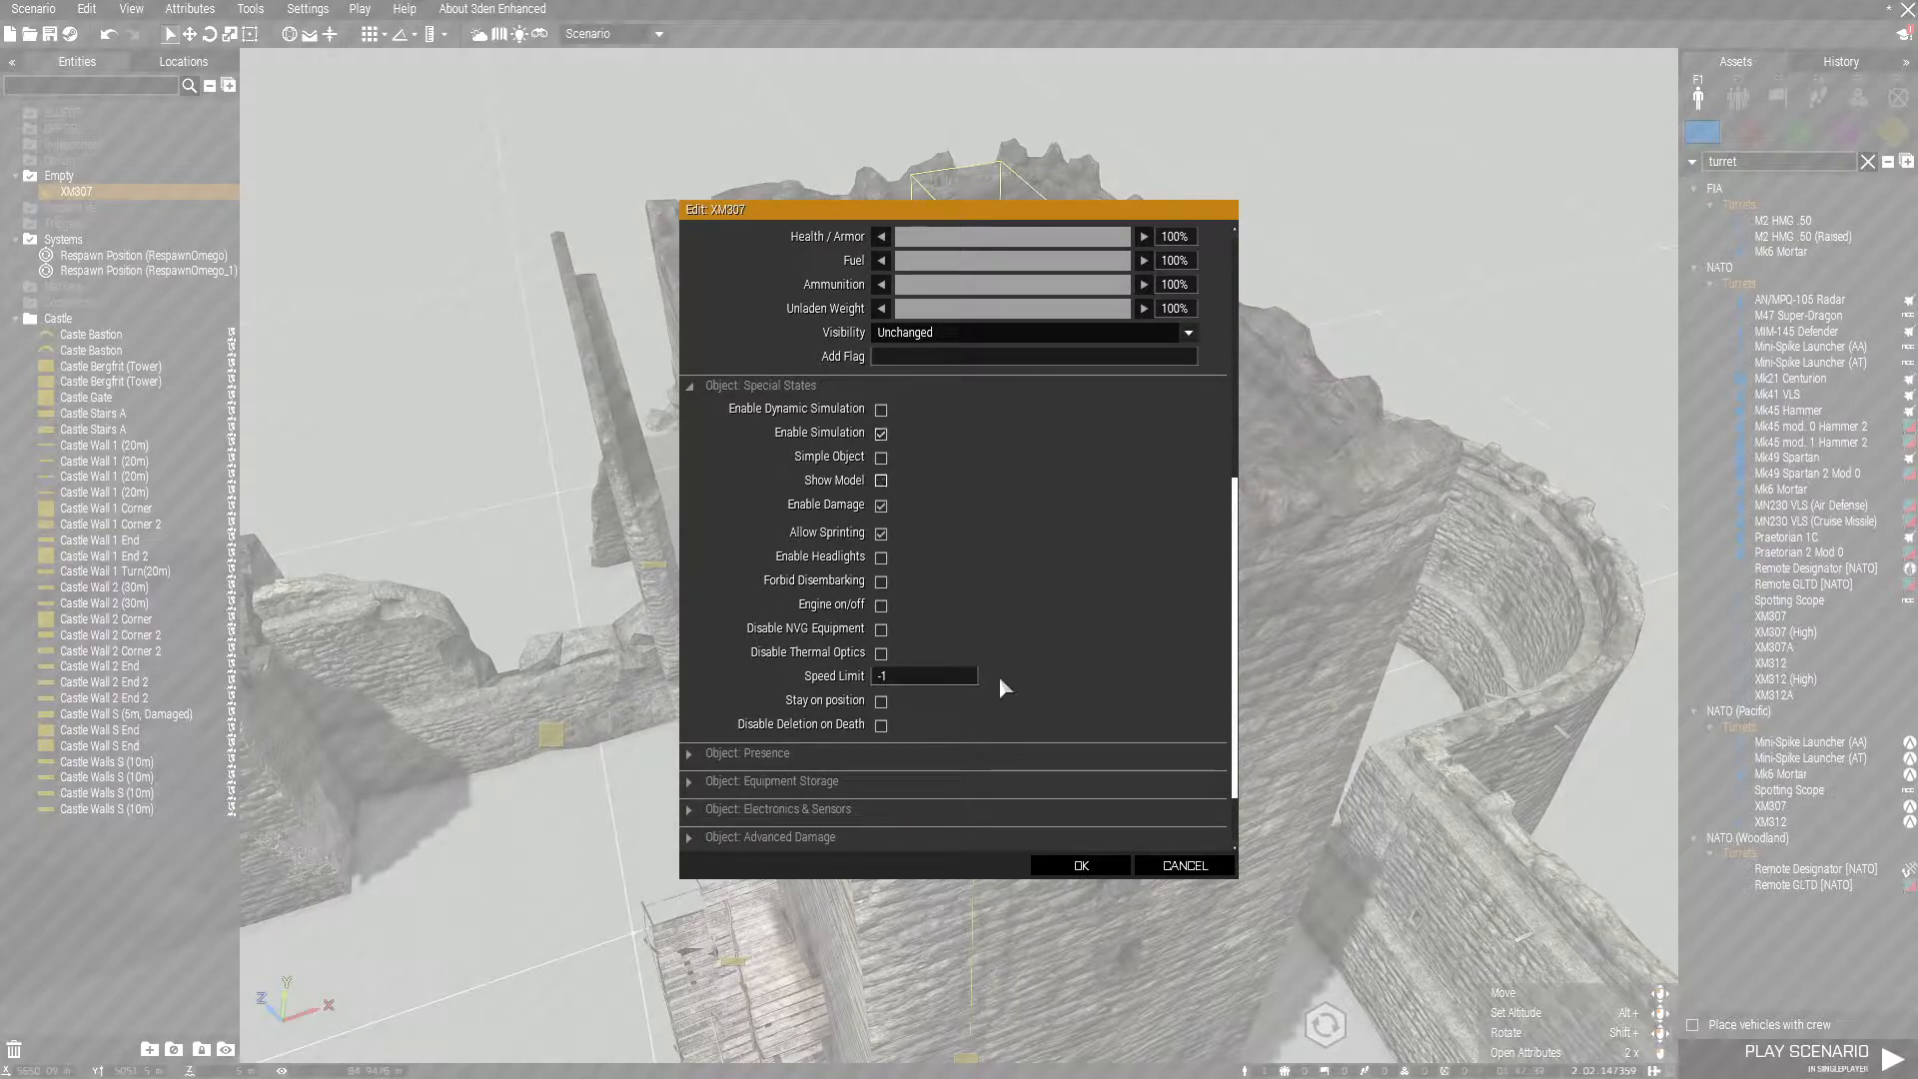
left_click(1073, 865)
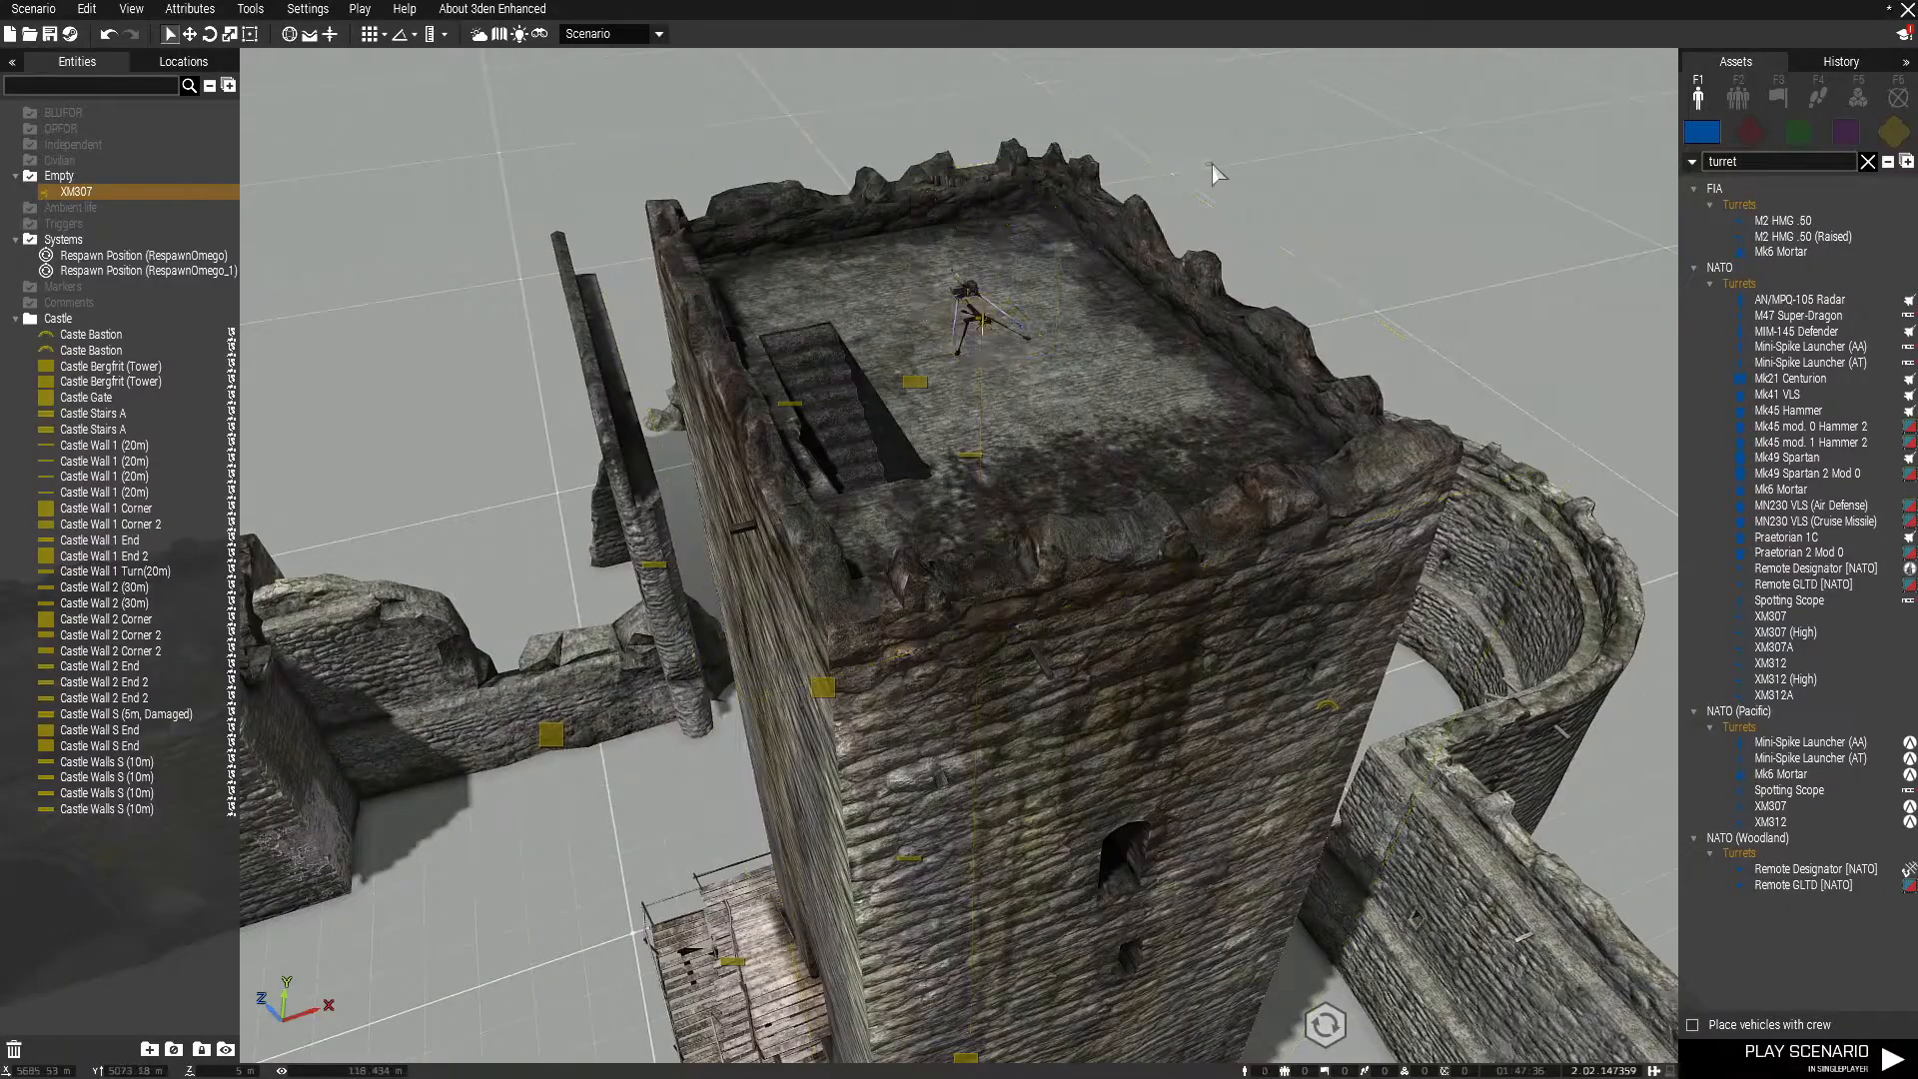
- Sync the second respawn position, between the tower and the long castle wall, to the XM307 on the tower roof
right_click_drag(1273, 391, 429, 268, "ctrl")
right_click_drag(1249, 344, 839, 696, "ctrl")
scroll(899, 611, "up", 5)
right_click_drag(947, 617, 1213, 796)
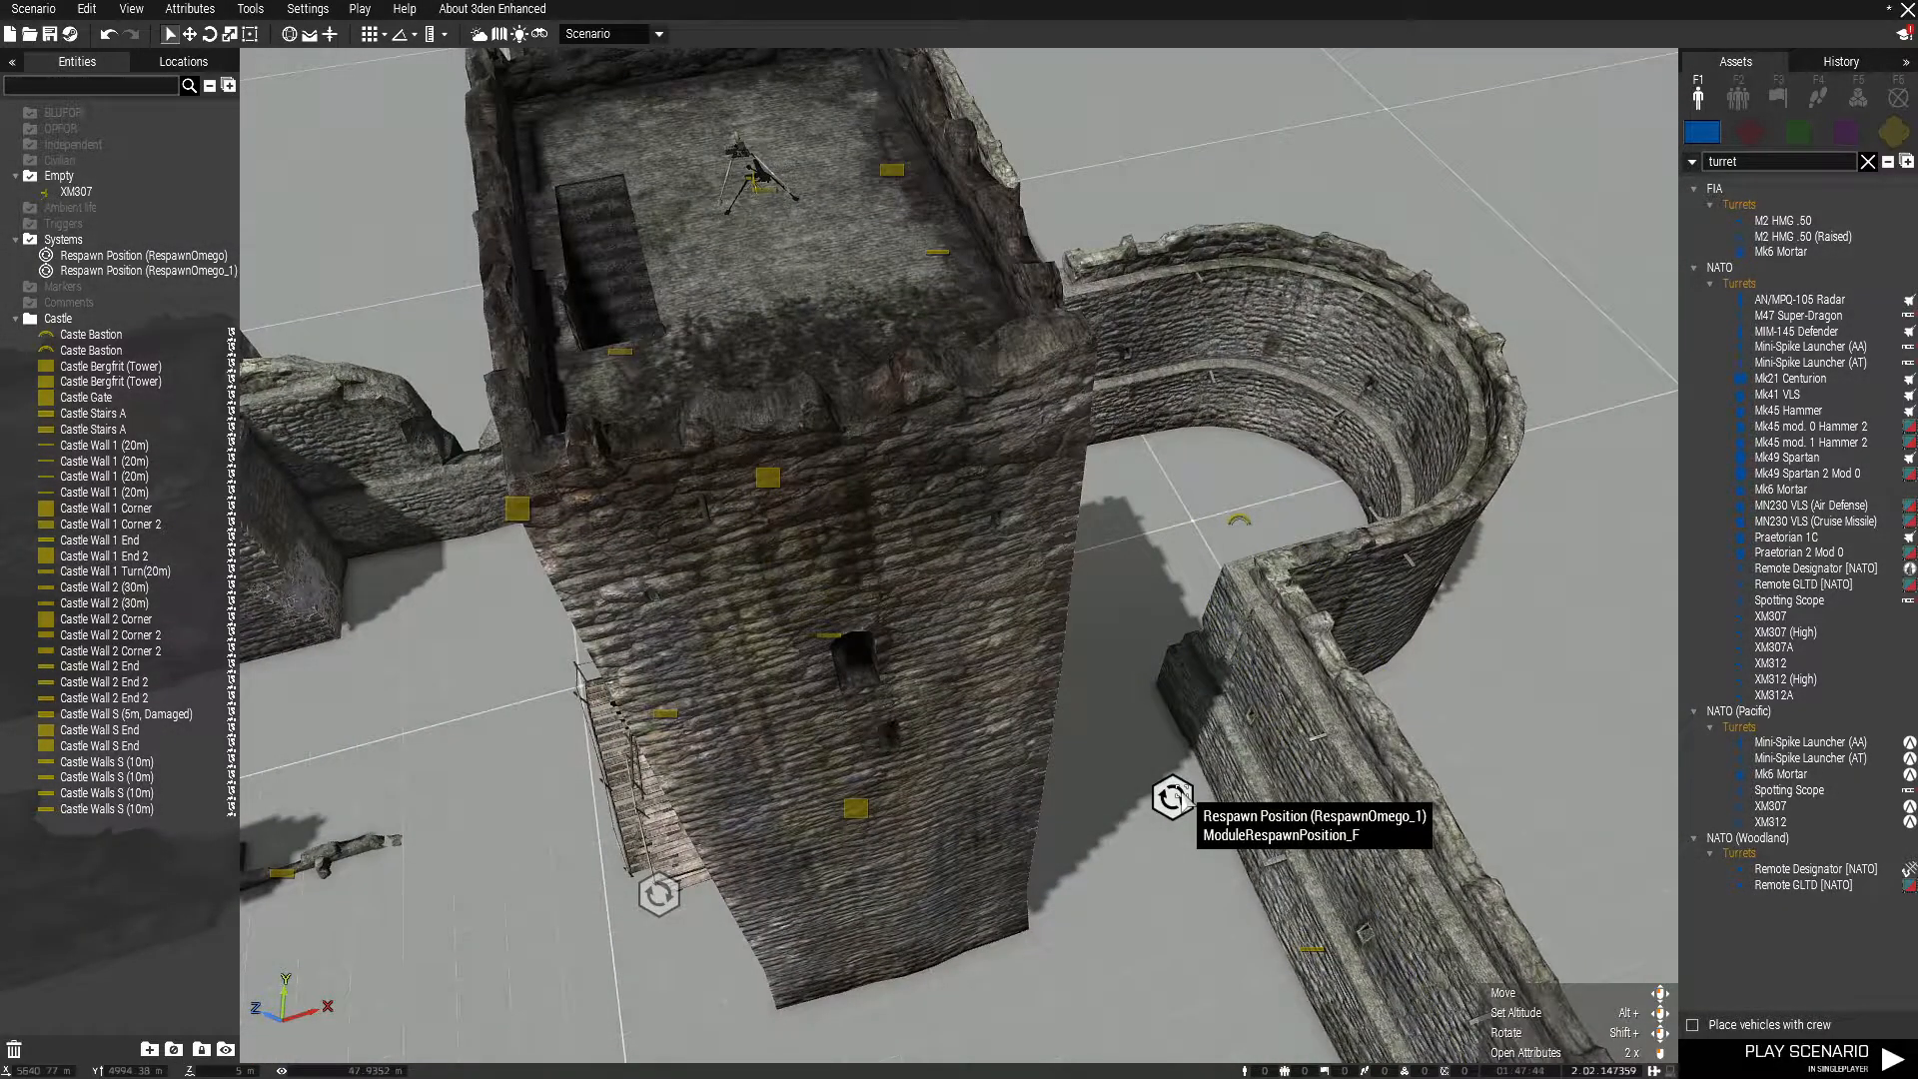
right_click(1179, 791)
mouse_move(1248, 687)
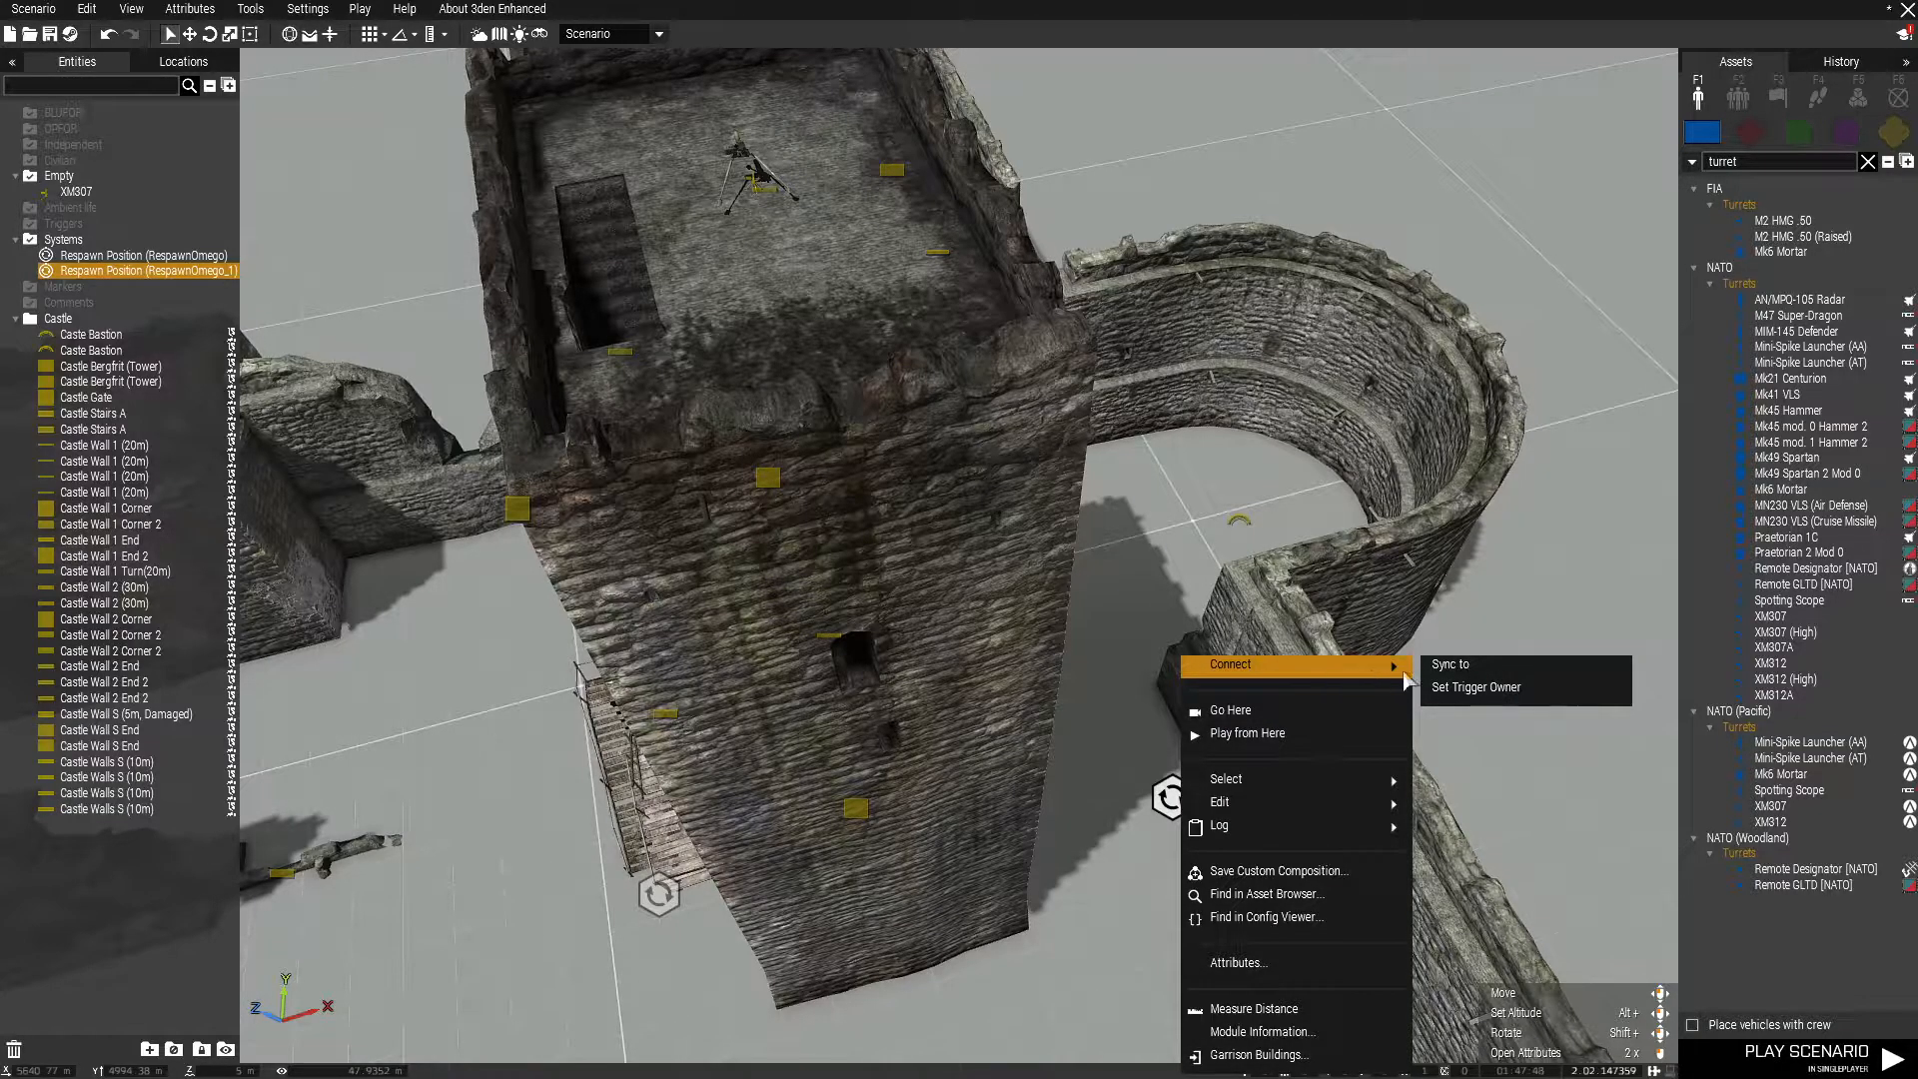
left_click(1483, 666)
left_click(754, 190)
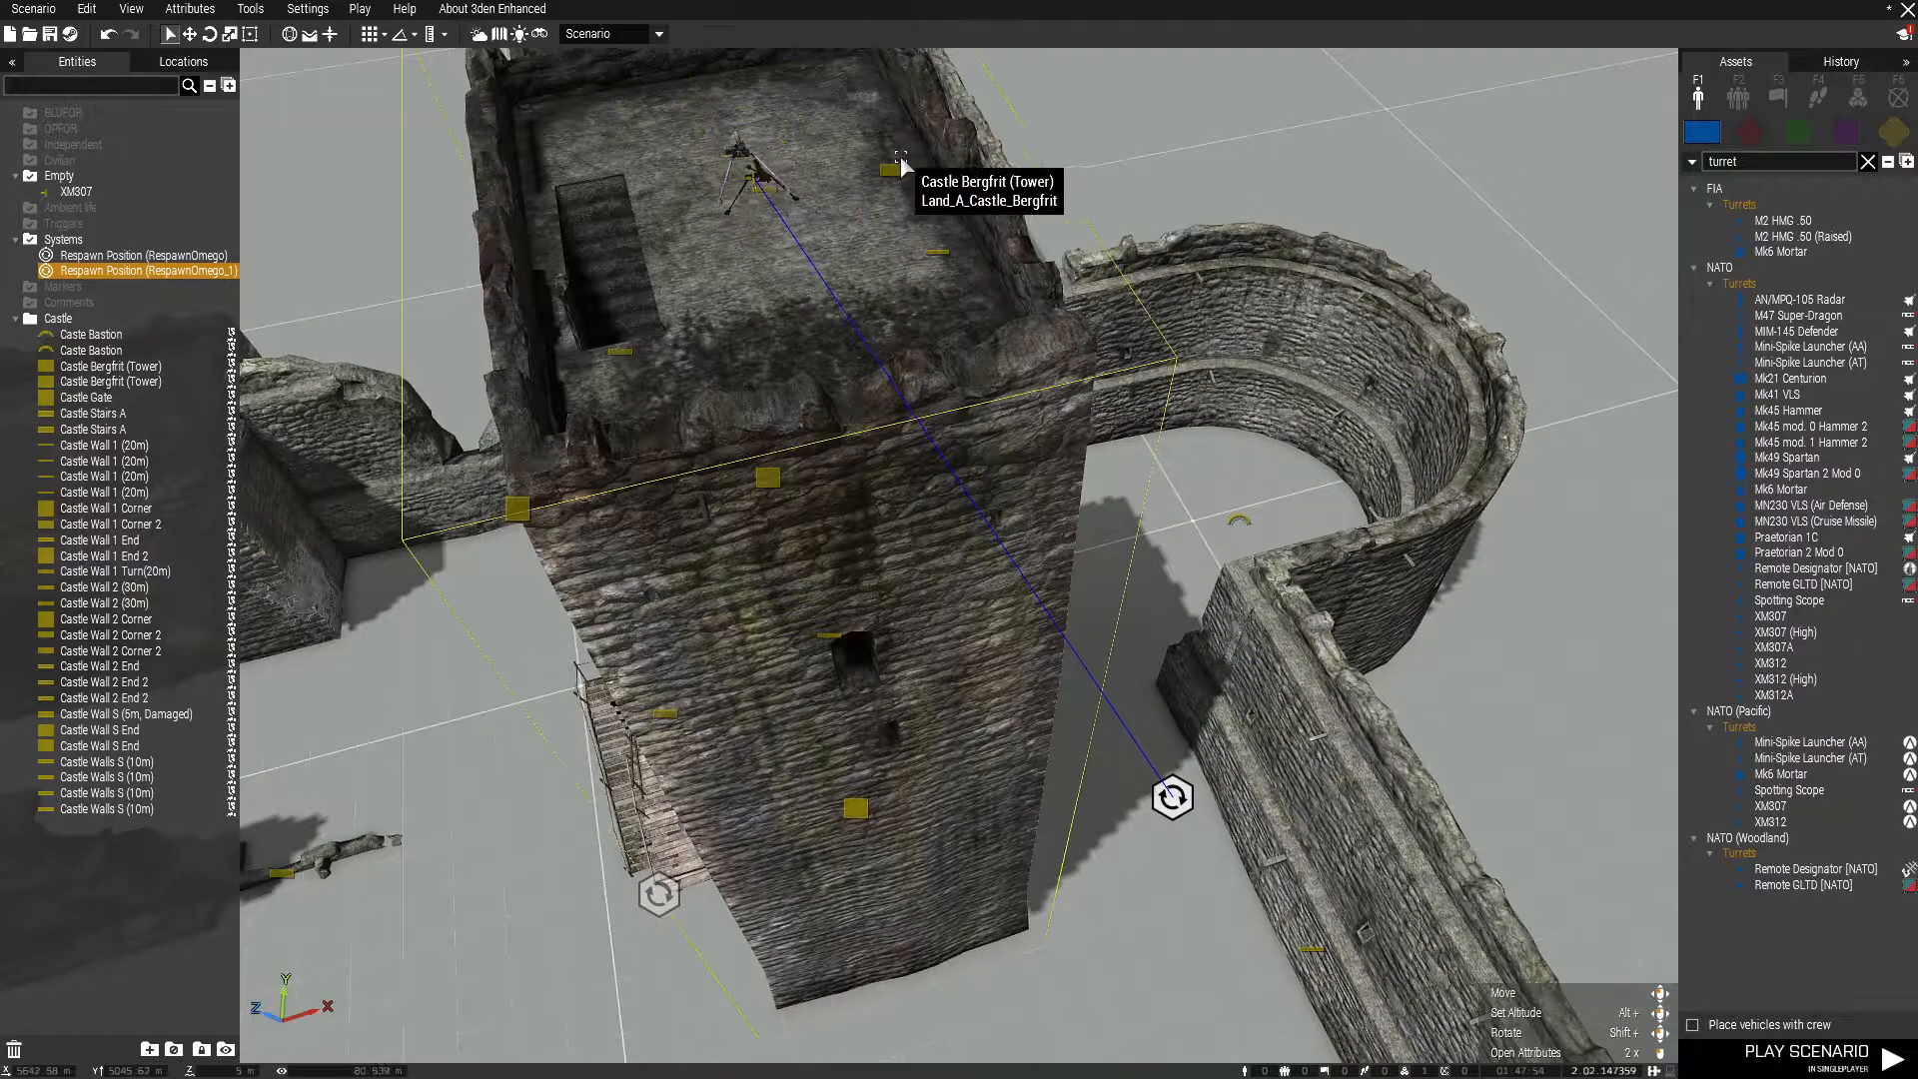
left_click(1148, 164)
- Inspect the sync line from the second respawn position and the XM307 on the tower roof up close
right_click_drag(1216, 374, 1349, 896)
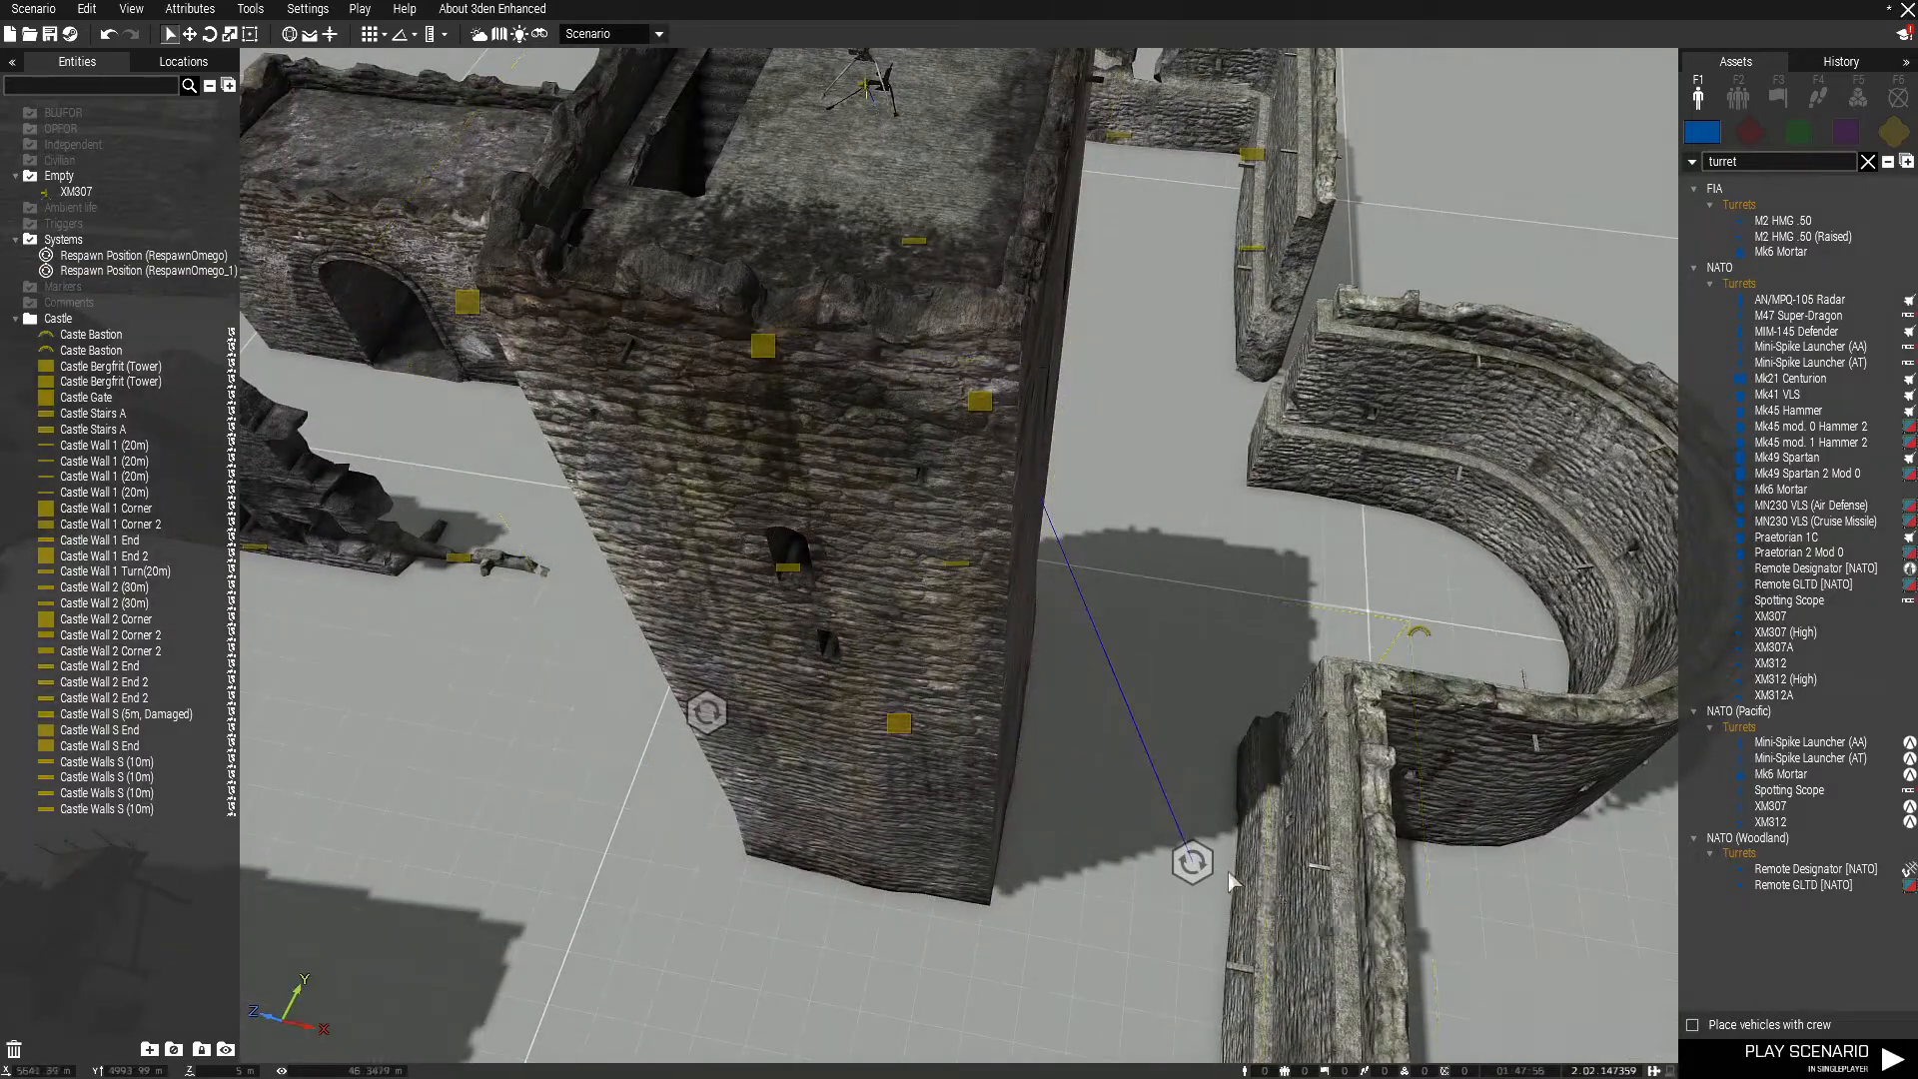
key("w")
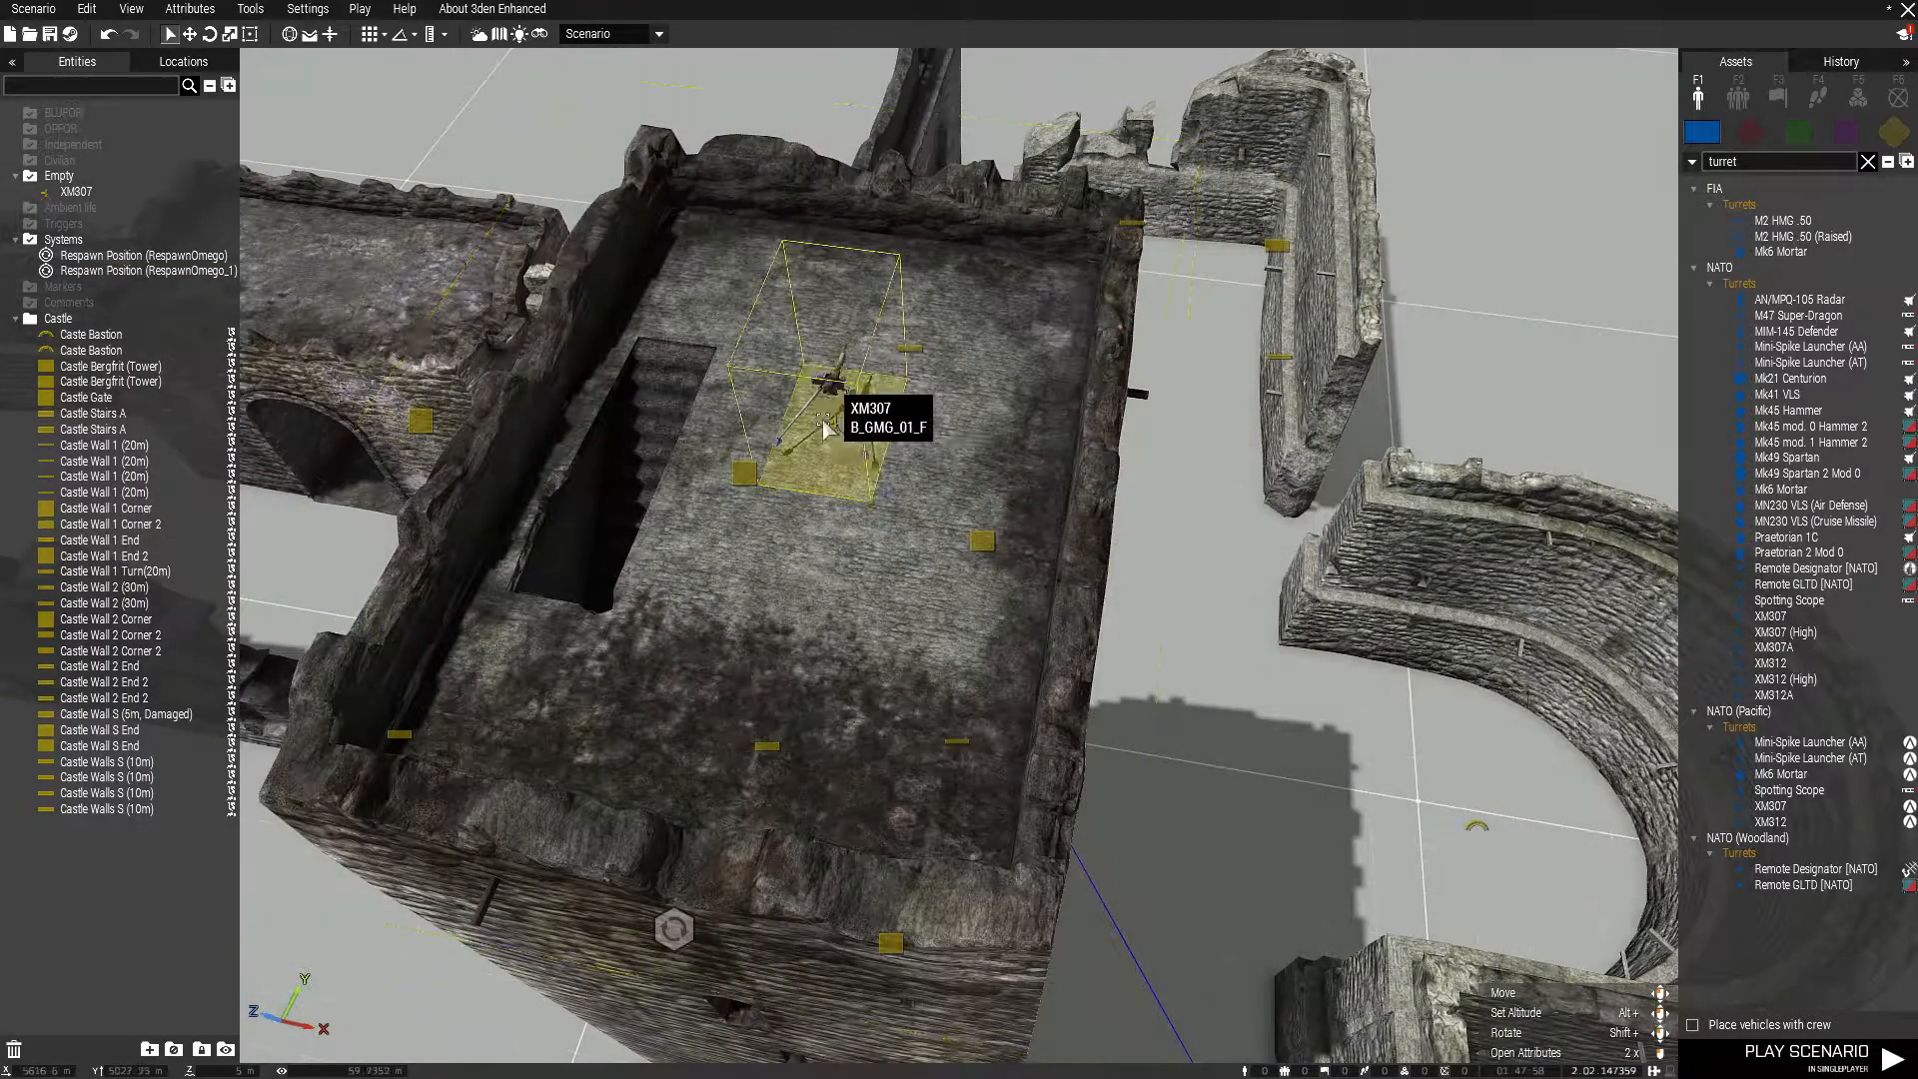
scroll(817, 362, "up", 5)
right_click_drag(938, 411, 913, 204)
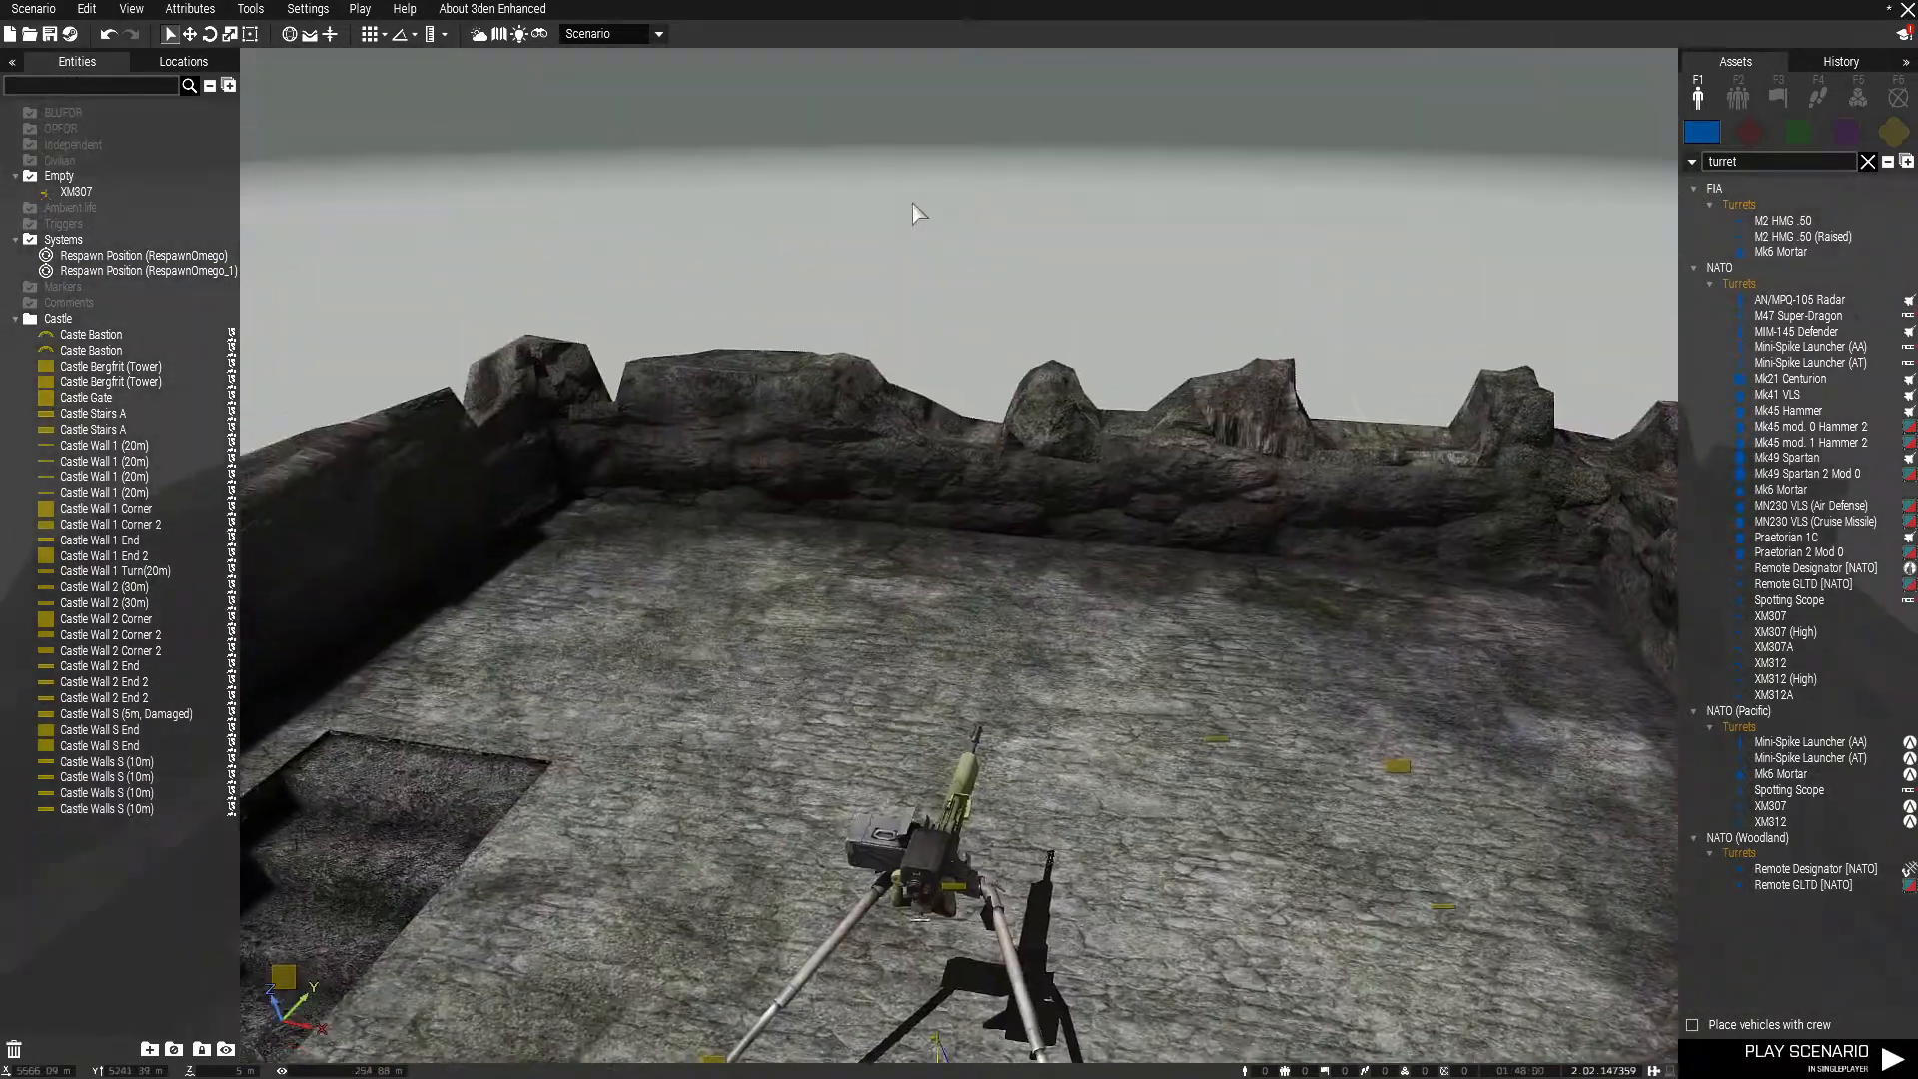
scroll(913, 204, "up", 3)
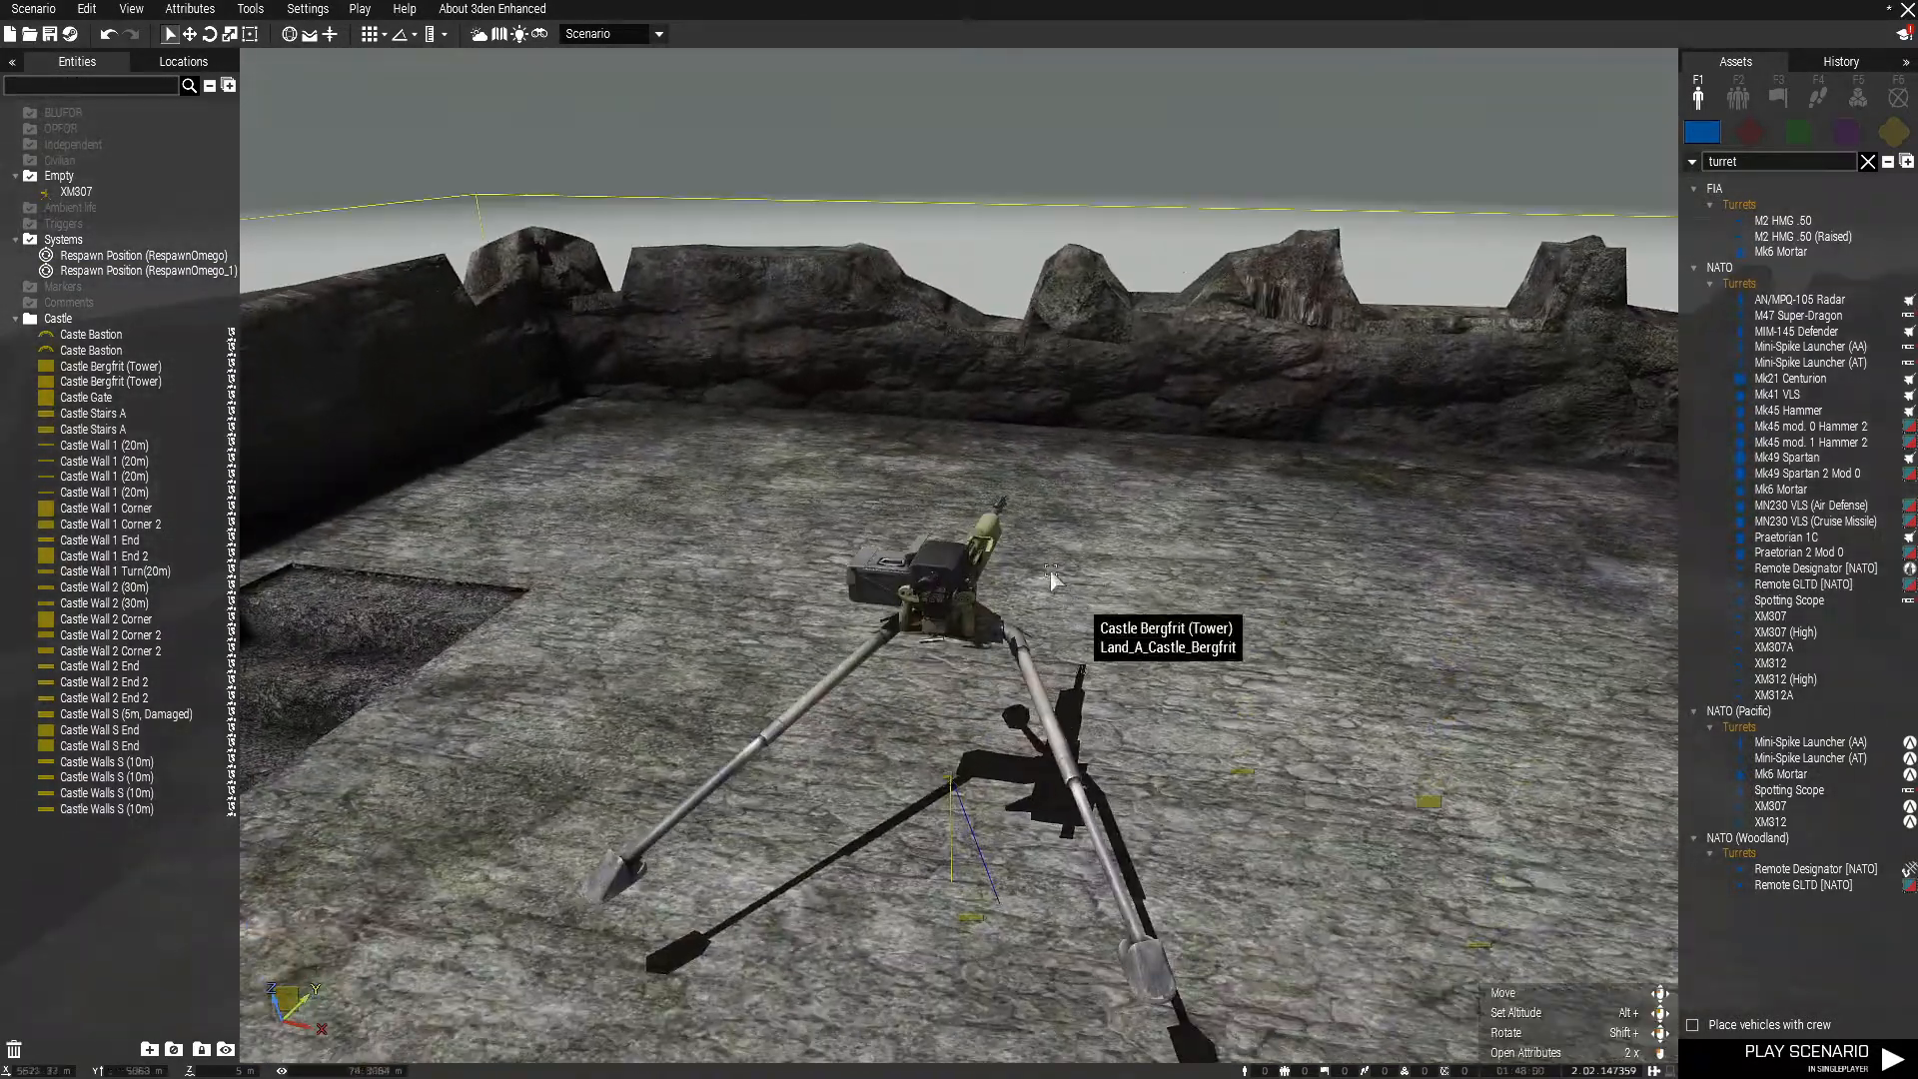
key("w")
right_click_drag(1277, 489, 1259, 559)
key("s")
key("s")
- Look over the whole castle from outside, including both respawn positions, the towers and the gate
right_click_drag(1137, 567, 1129, 421)
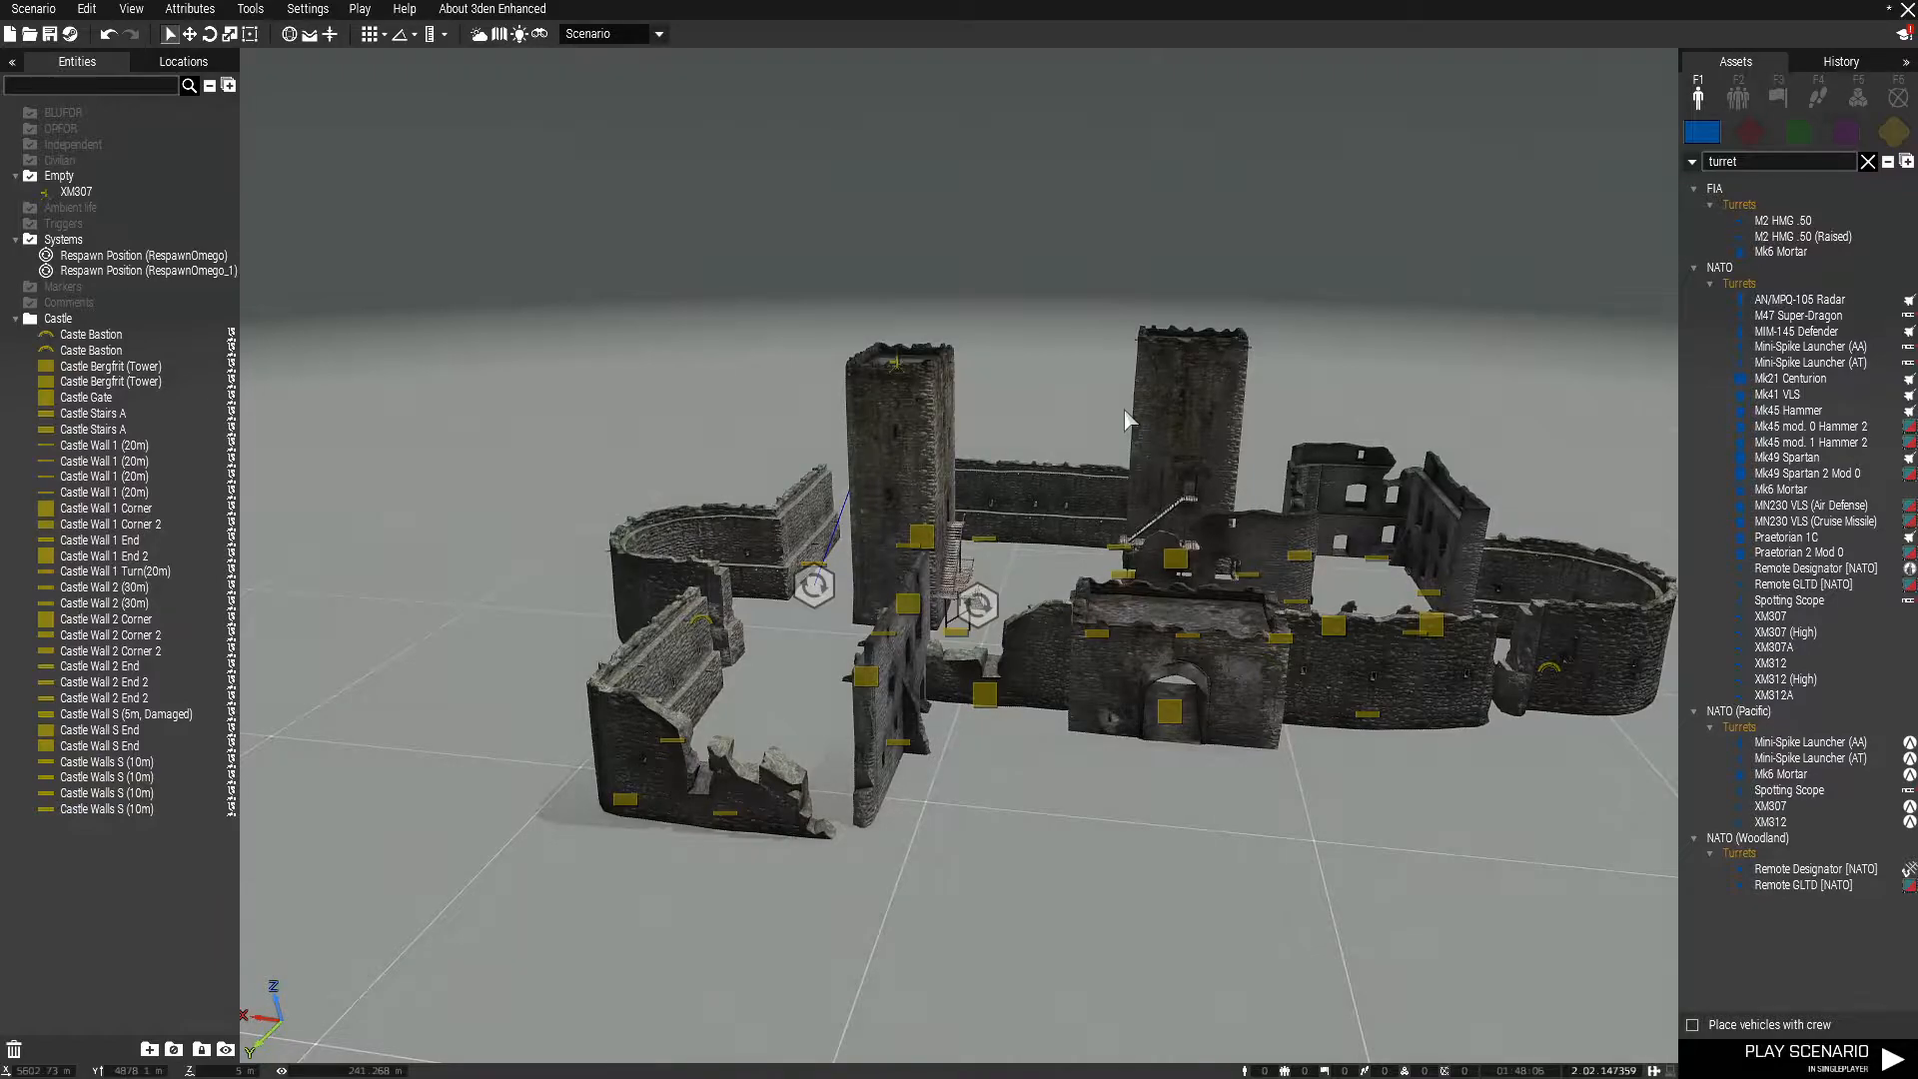
right_click_drag(1129, 420, 1083, 447)
key("w")
key("a")
key("w")
right_click_drag(1012, 853, 1305, 502)
key("w")
key("d")
key("a")
key("s")
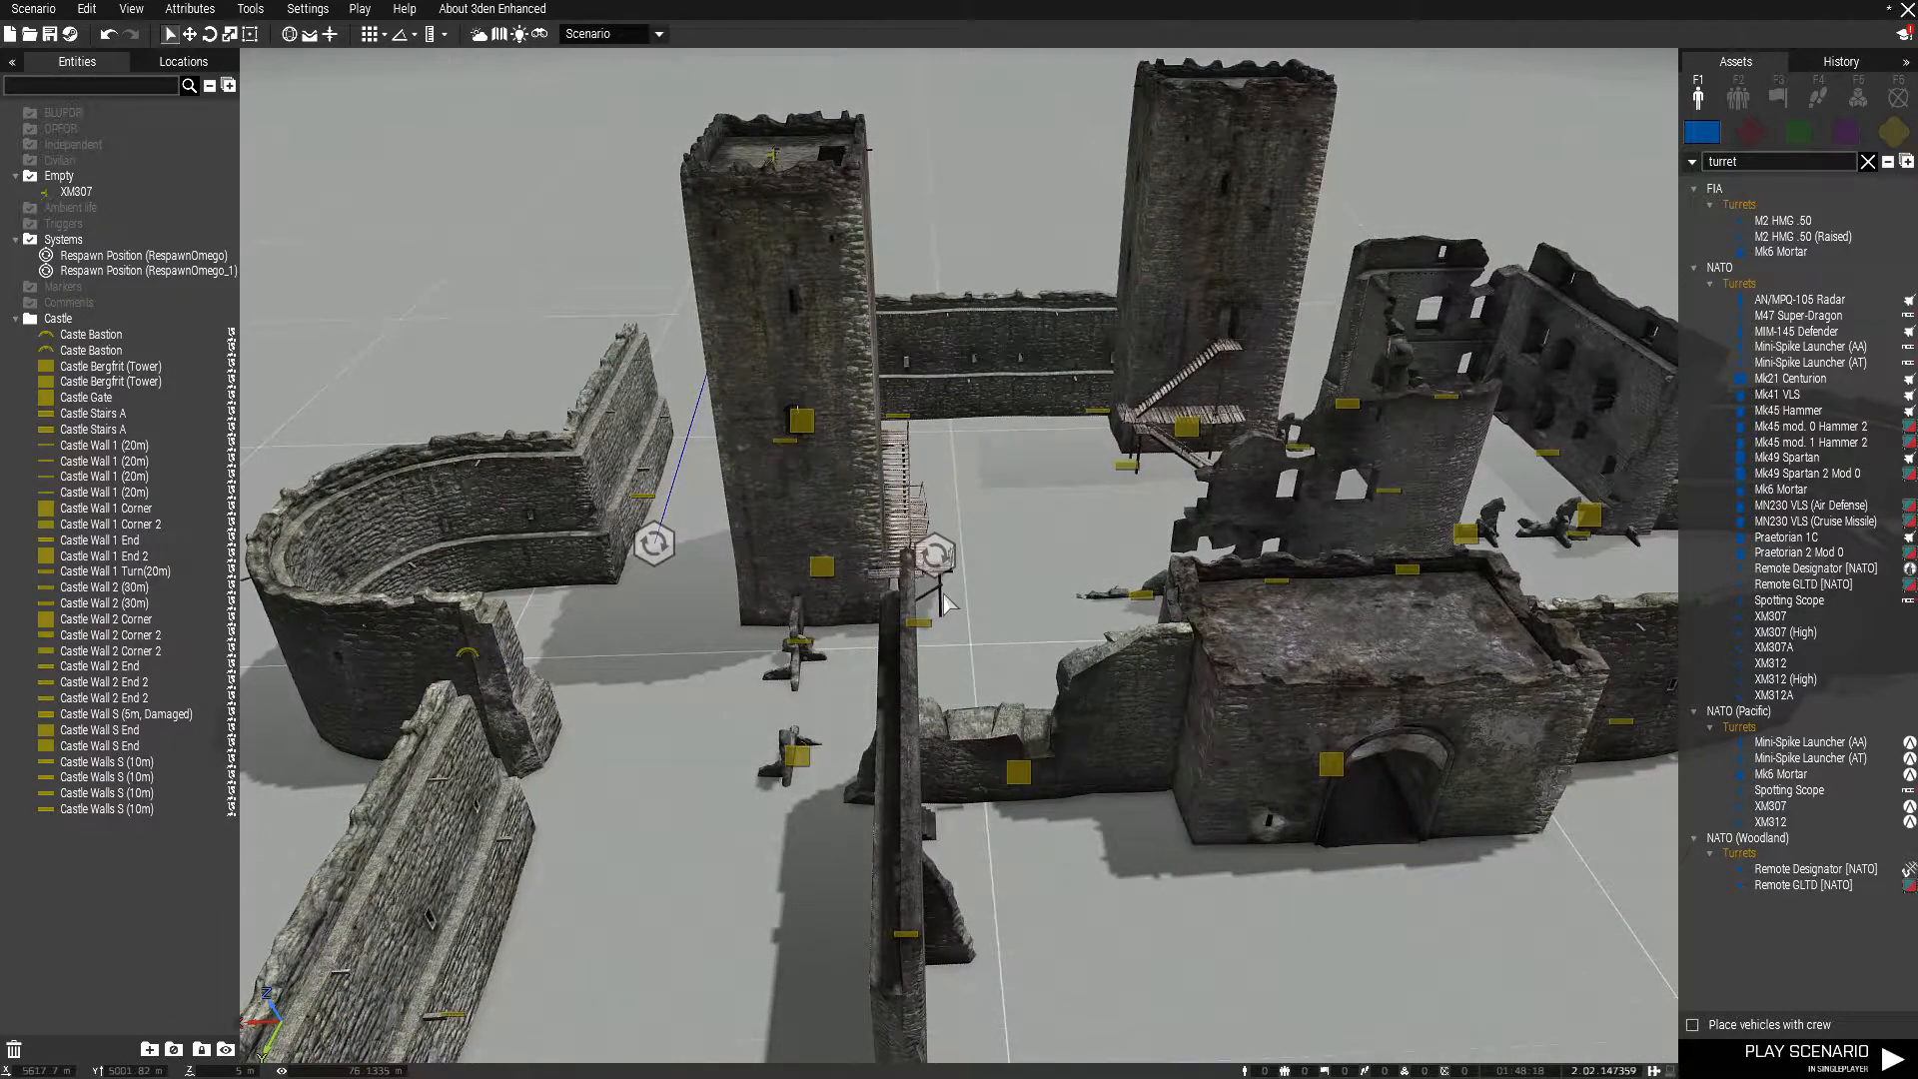
key("a")
key("d")
key("s")
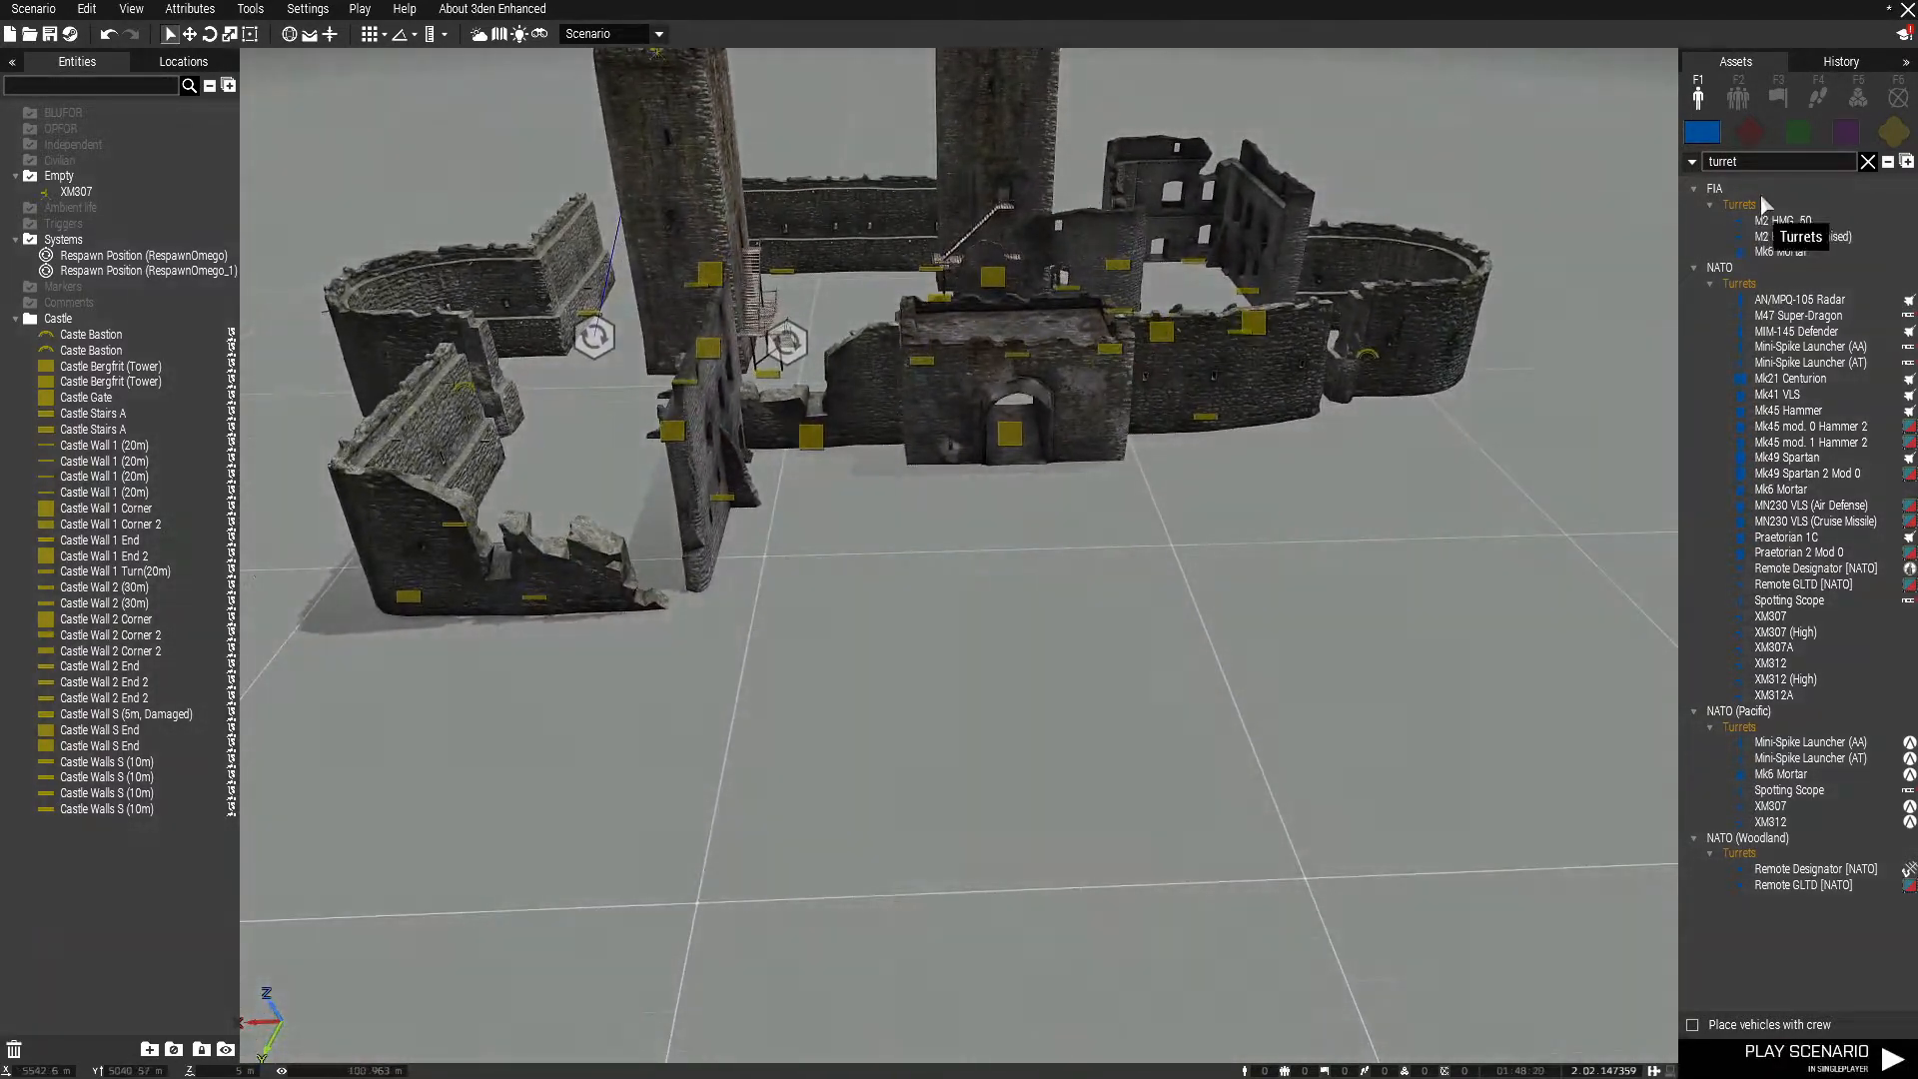
- Clear the turret asset search and place a NATO Ammo Bearer on the open ground outside the castle
key("w")
left_click(1867, 161)
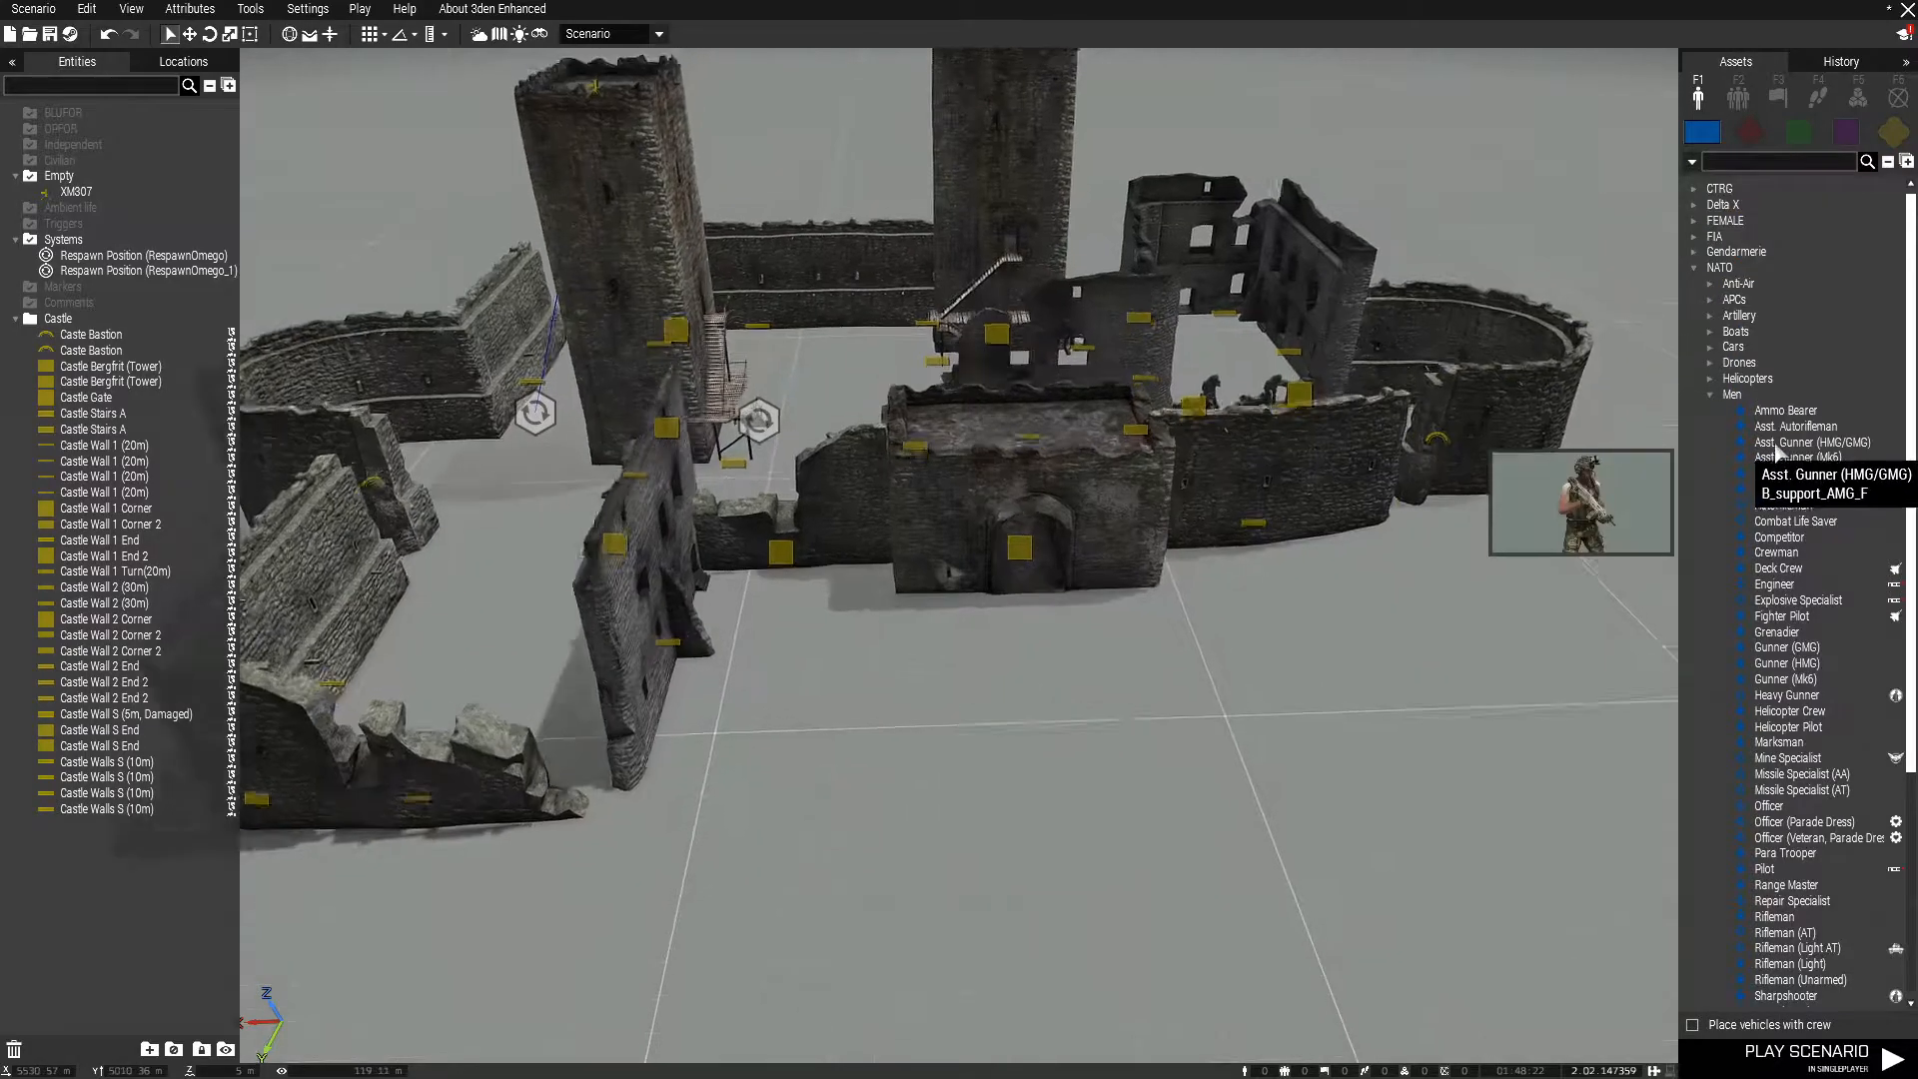
key("w")
left_click(1785, 410)
key("w")
right_click_drag(1276, 603, 1198, 580)
left_click(1039, 650)
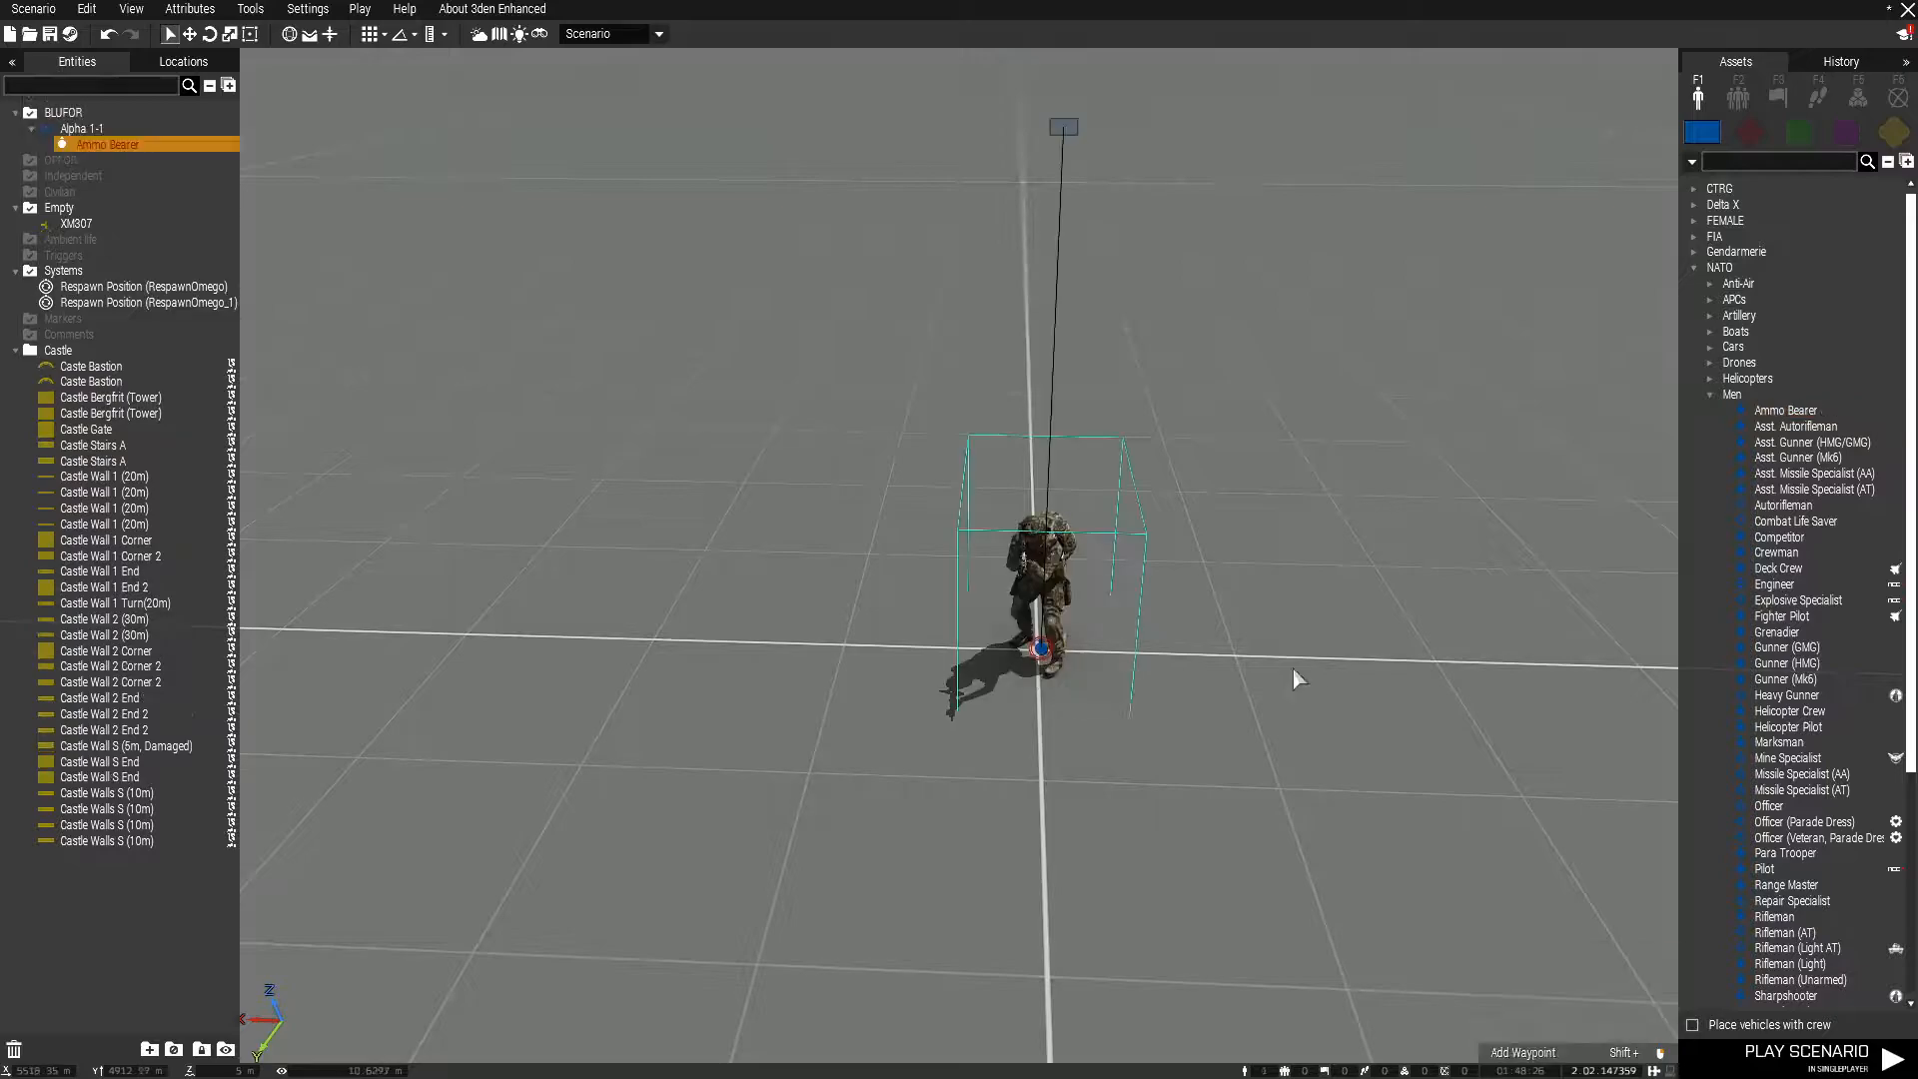
left_click(1265, 671)
- Open the Ammo Bearer's loadout for editing in ACE Arsenal
key("w")
key("d")
right_click_drag(1265, 671, 800, 610)
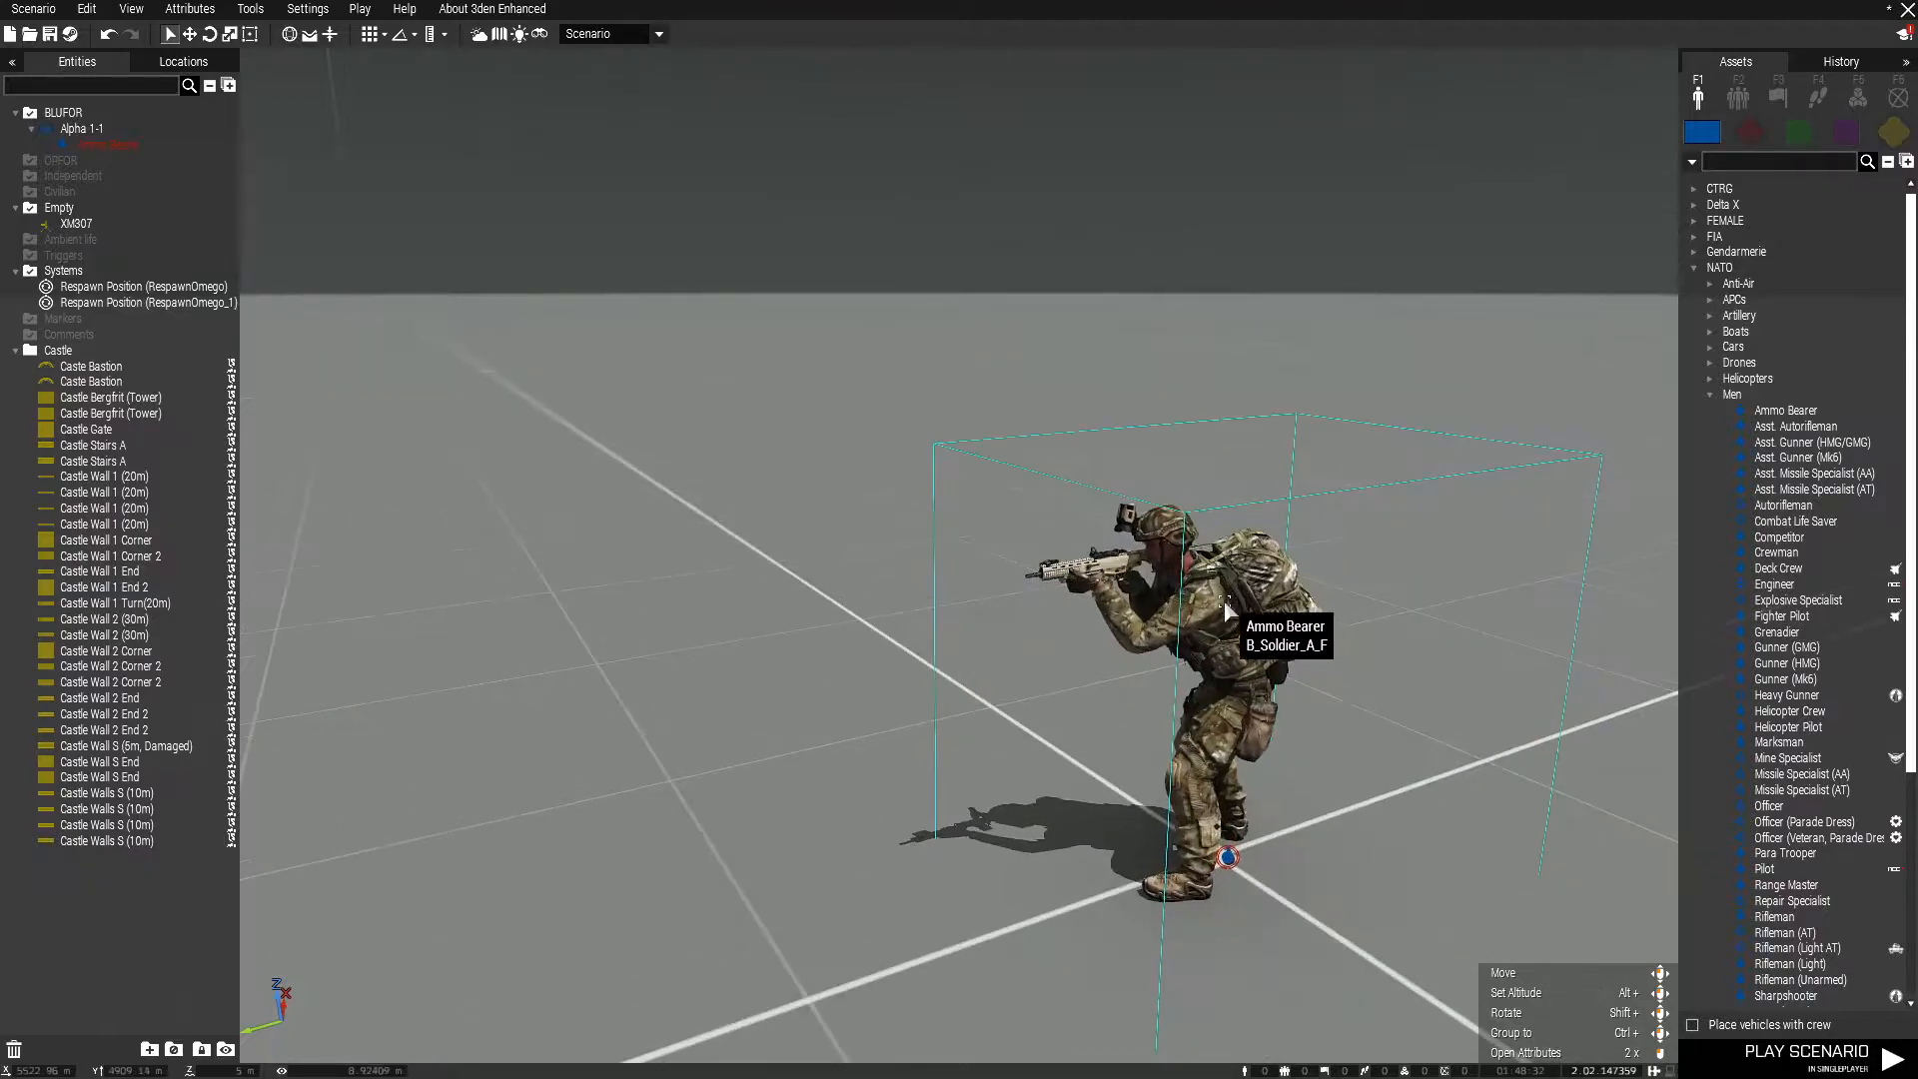
right_click(1193, 619)
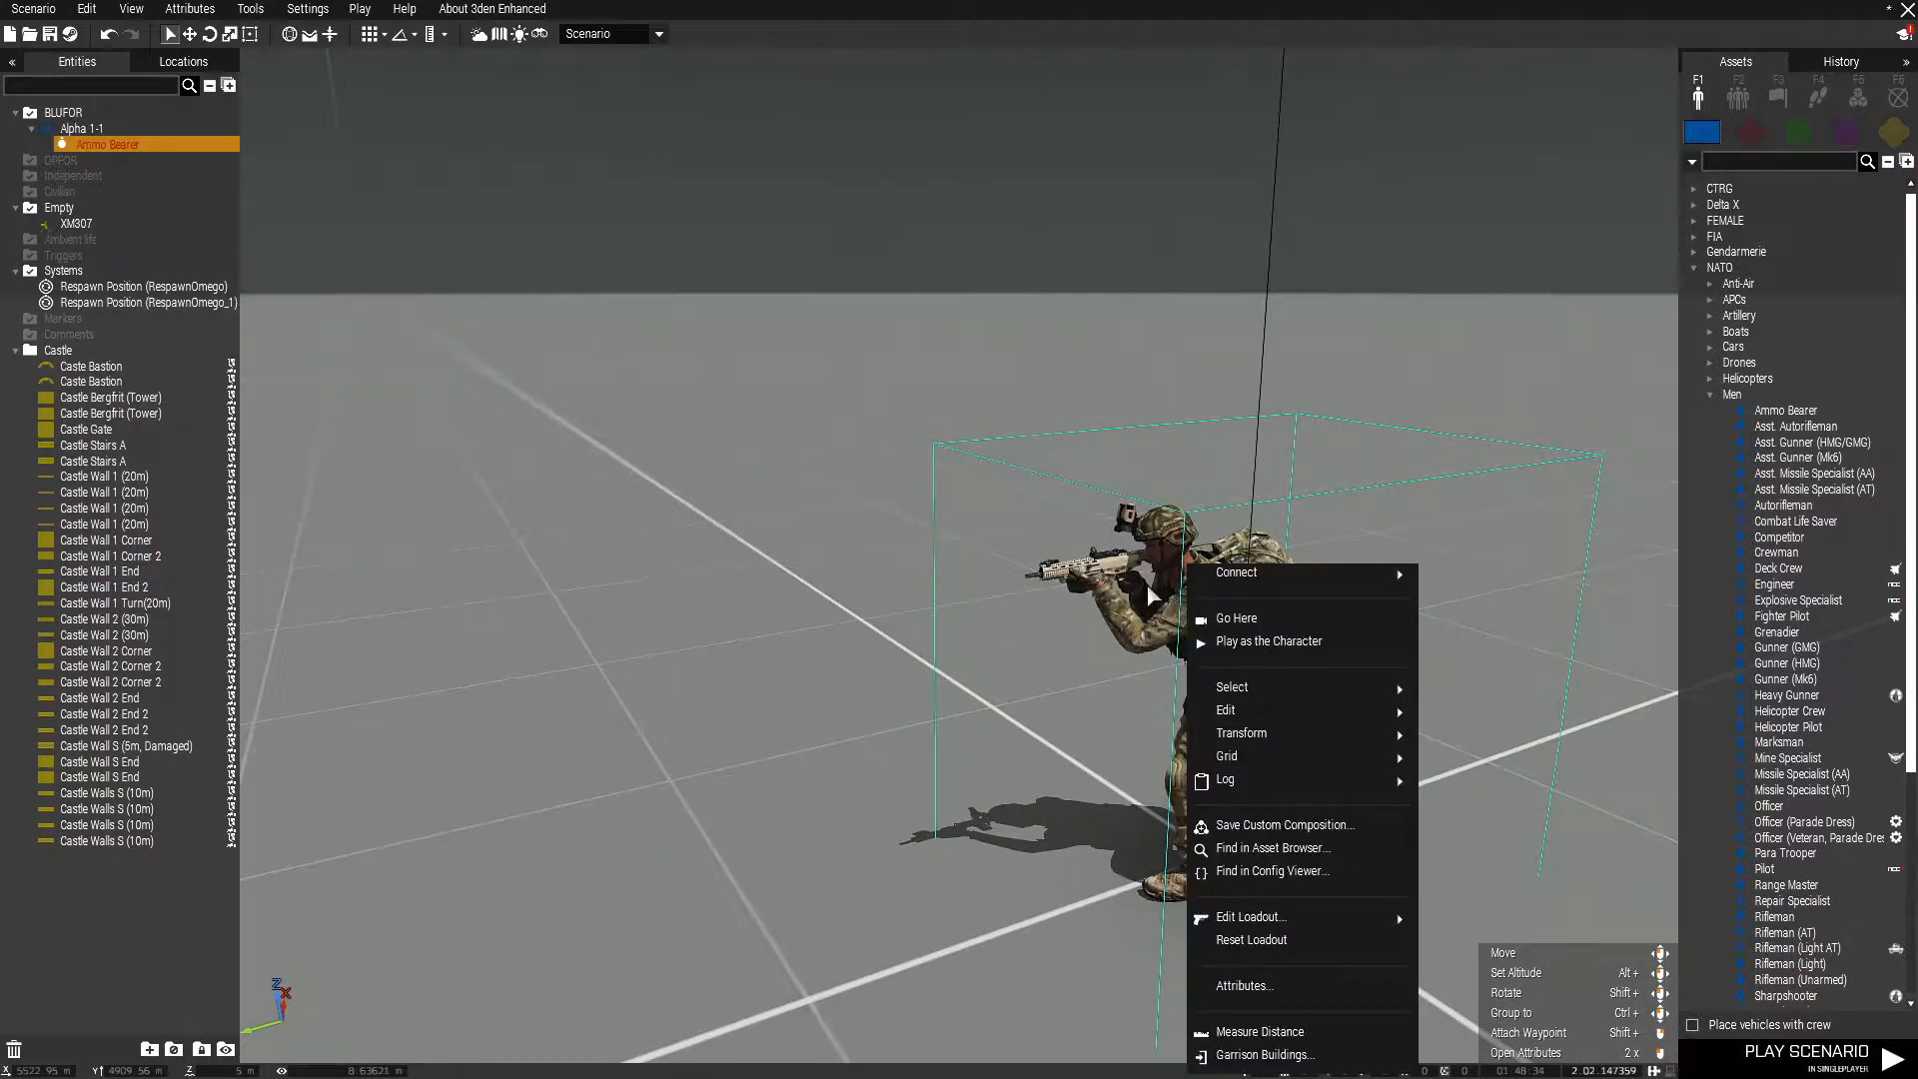
mouse_move(1256, 921)
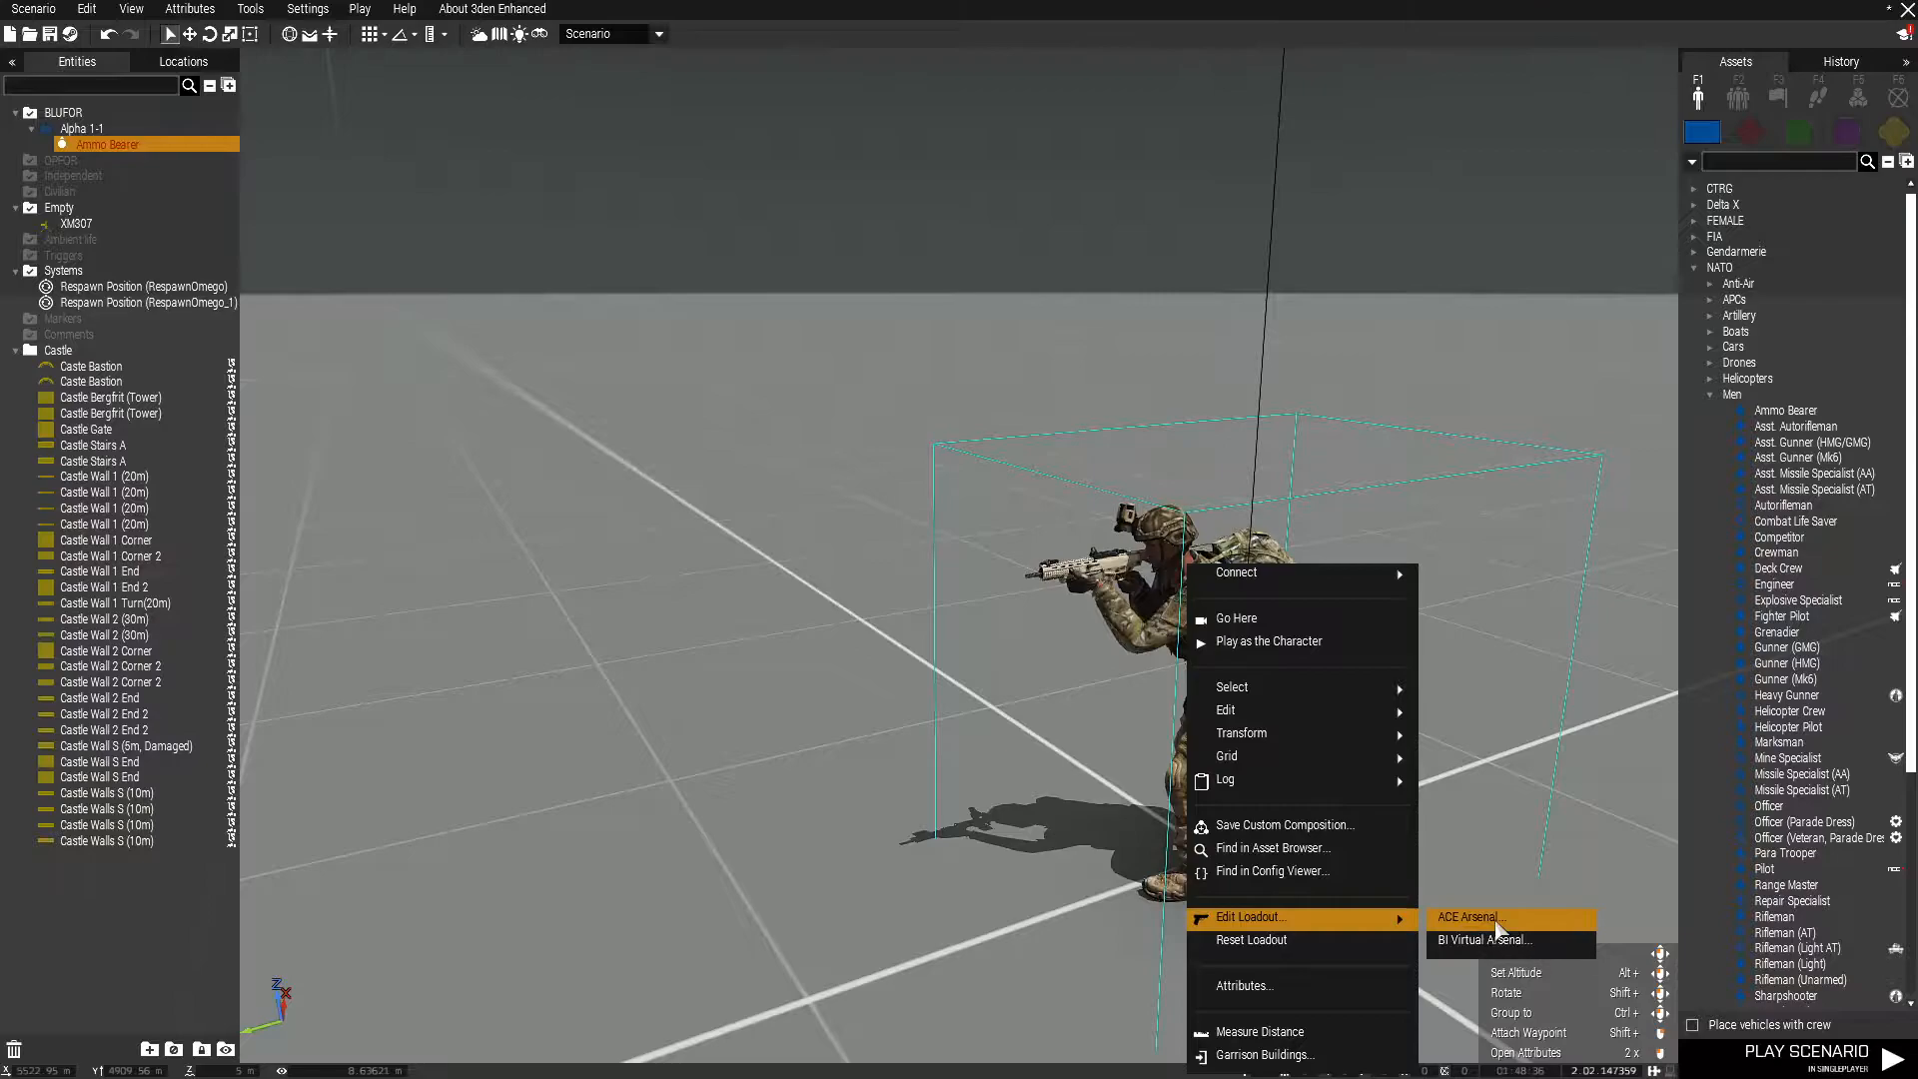
left_click(1499, 927)
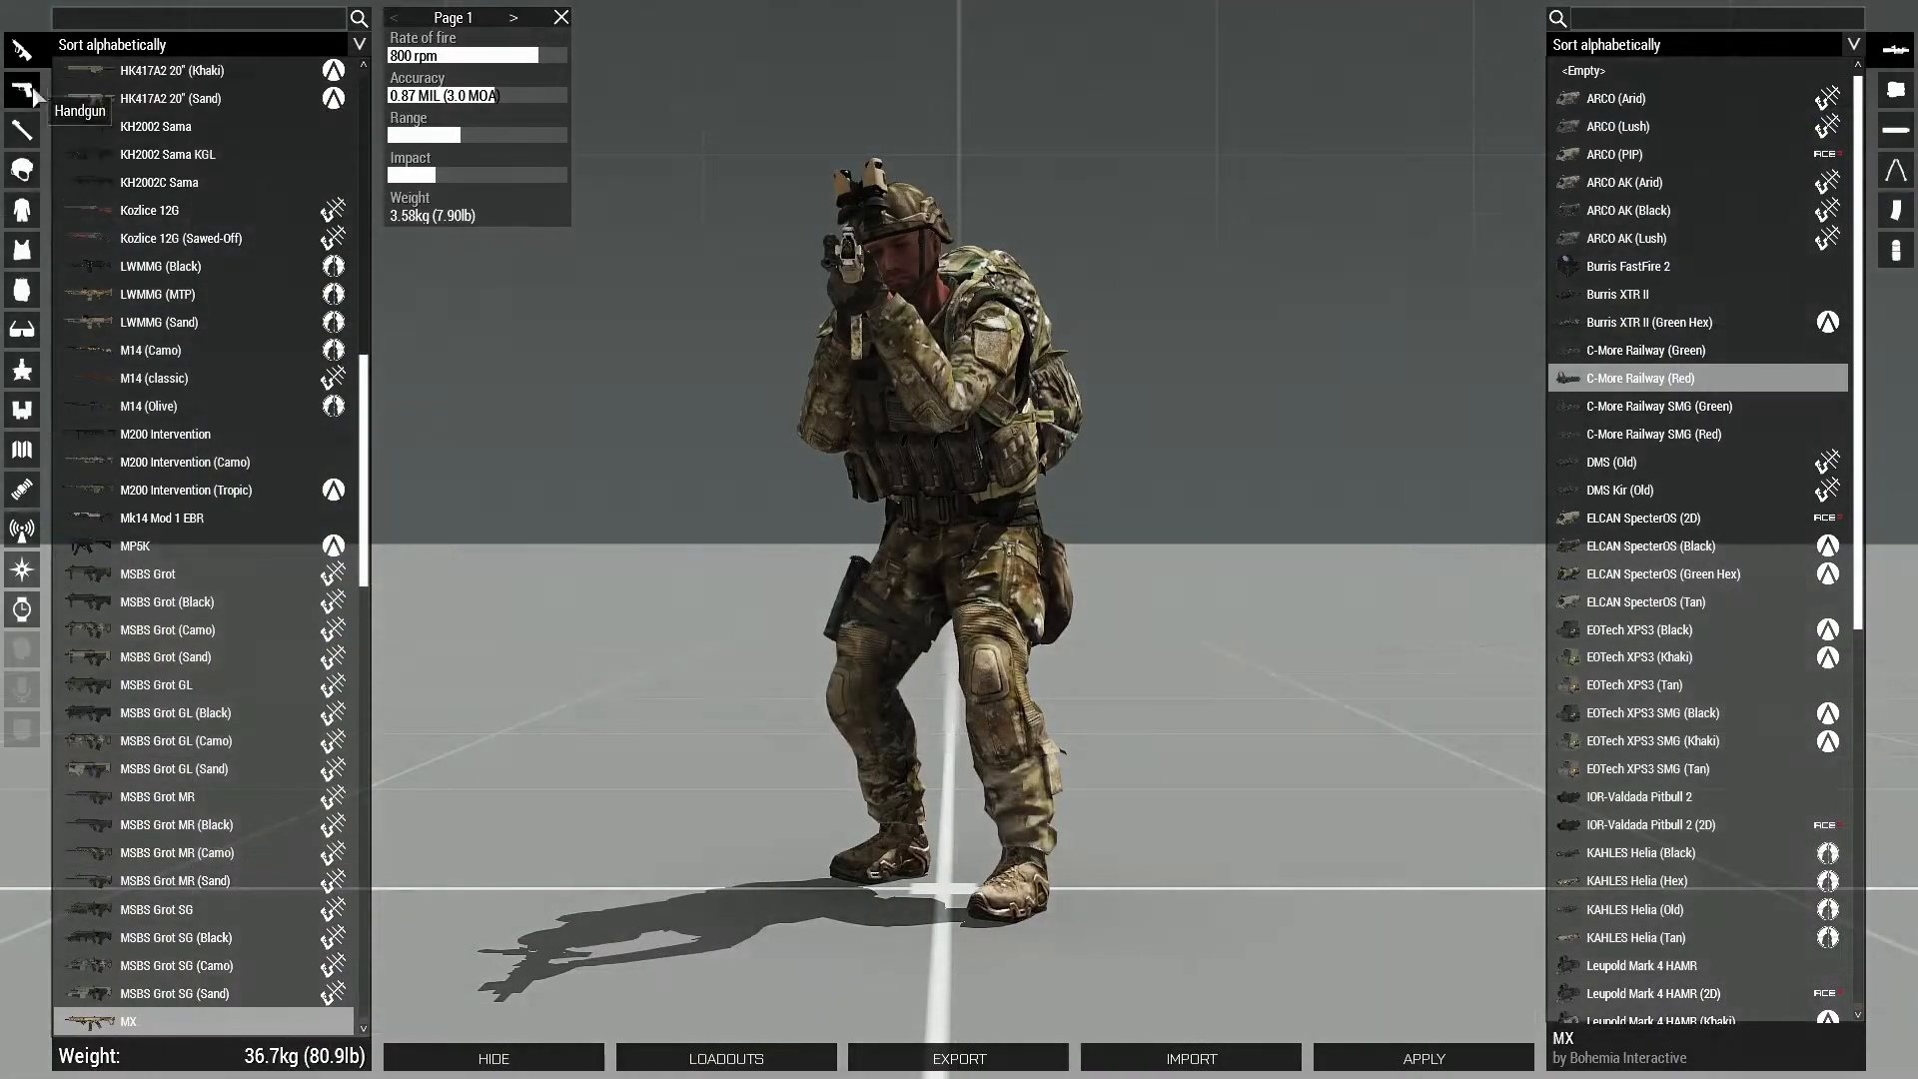
- Remove the Ammo Bearer's primary weapon, handgun and helmet by setting each to Empty
scroll(333, 393, "up", 10)
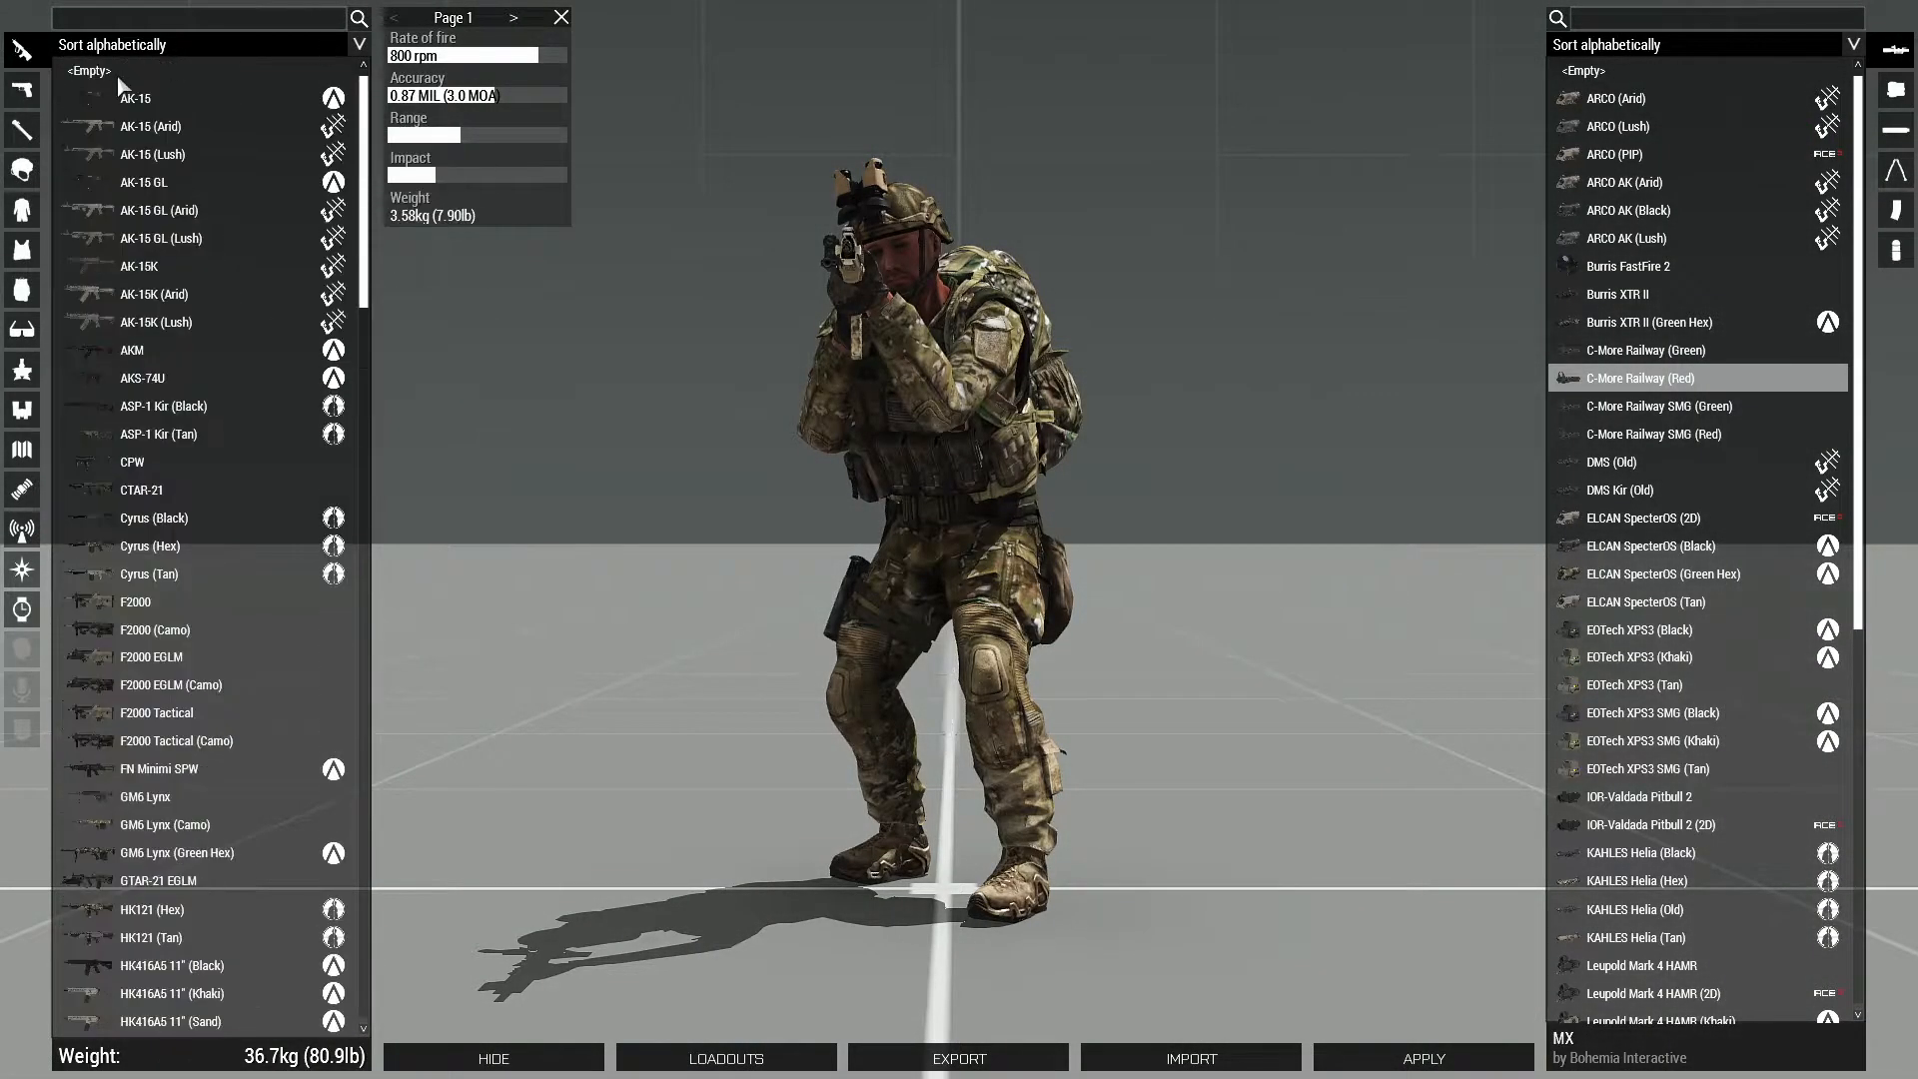
left_click(100, 71)
left_click(23, 91)
left_click(98, 71)
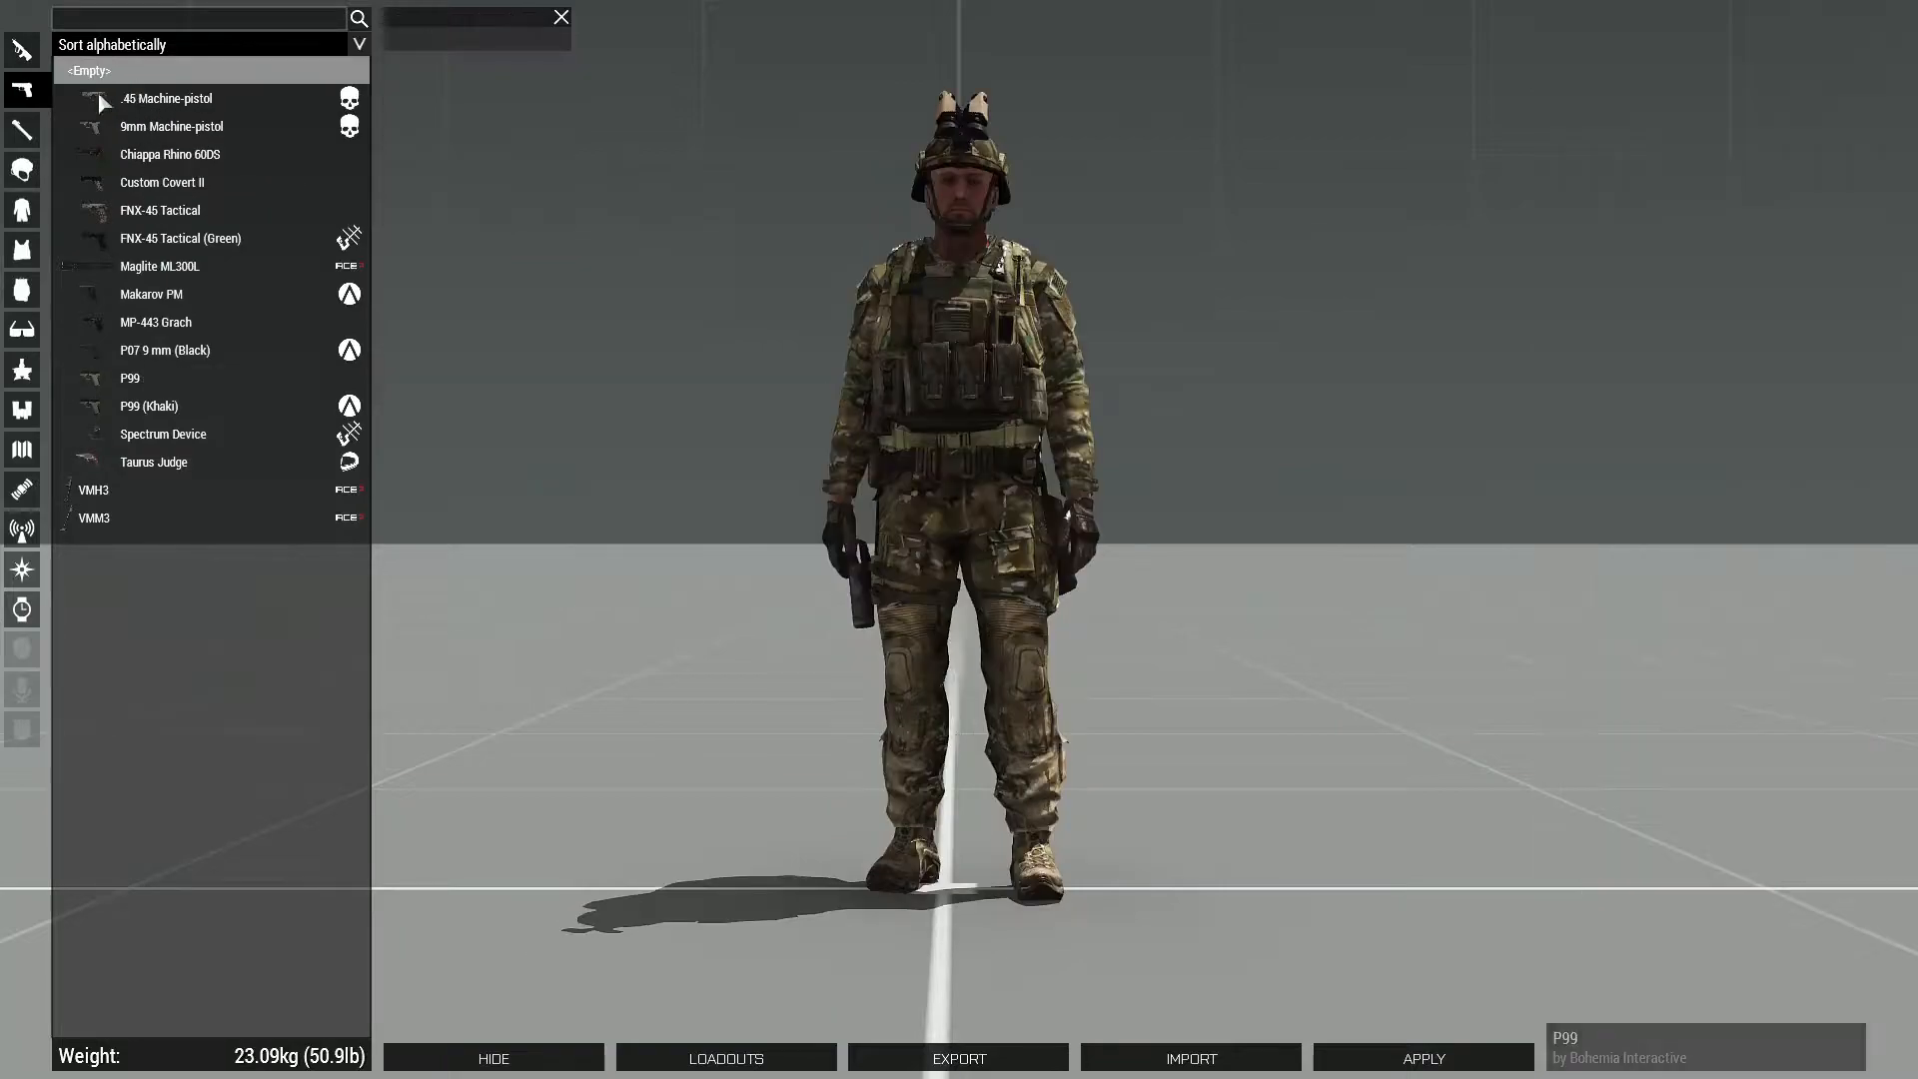
left_click(23, 128)
left_click(22, 169)
scroll(279, 120, "up", 10)
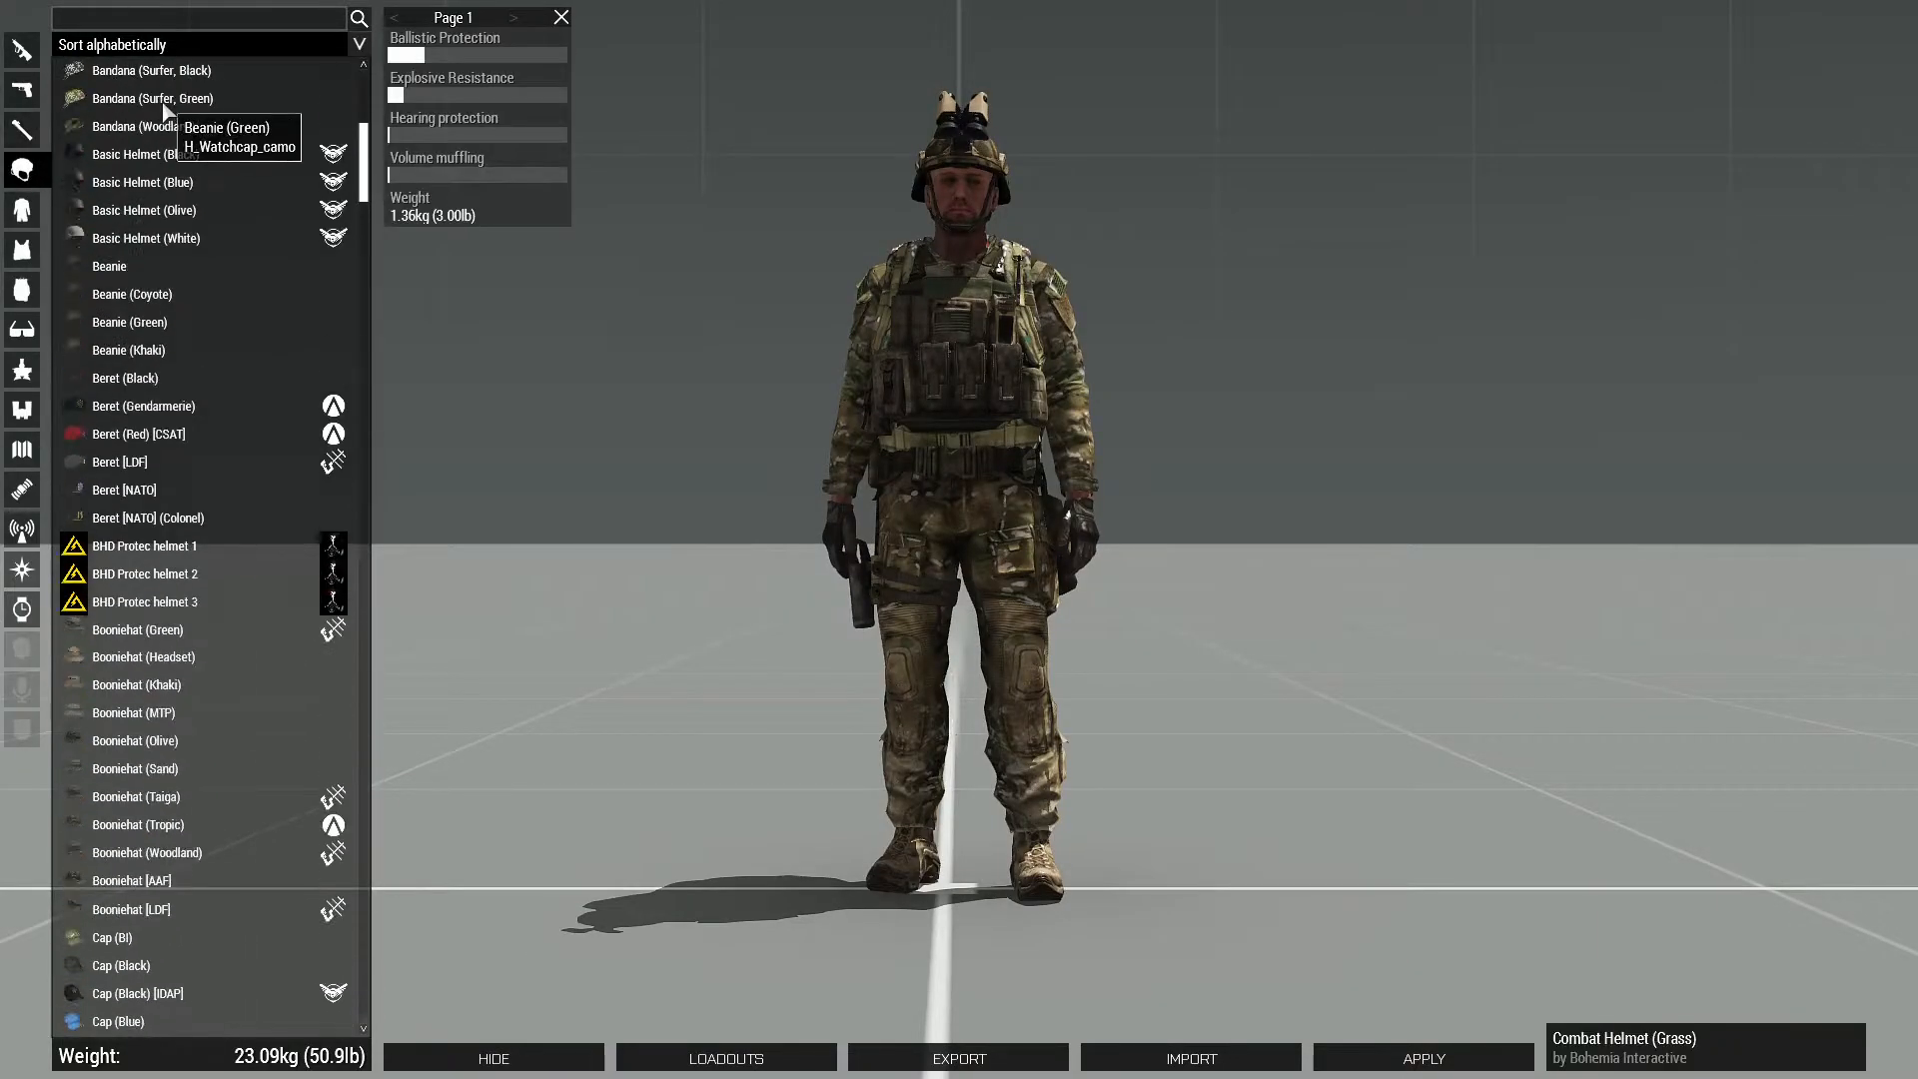
scroll(275, 100, "up", 5)
left_click(185, 72)
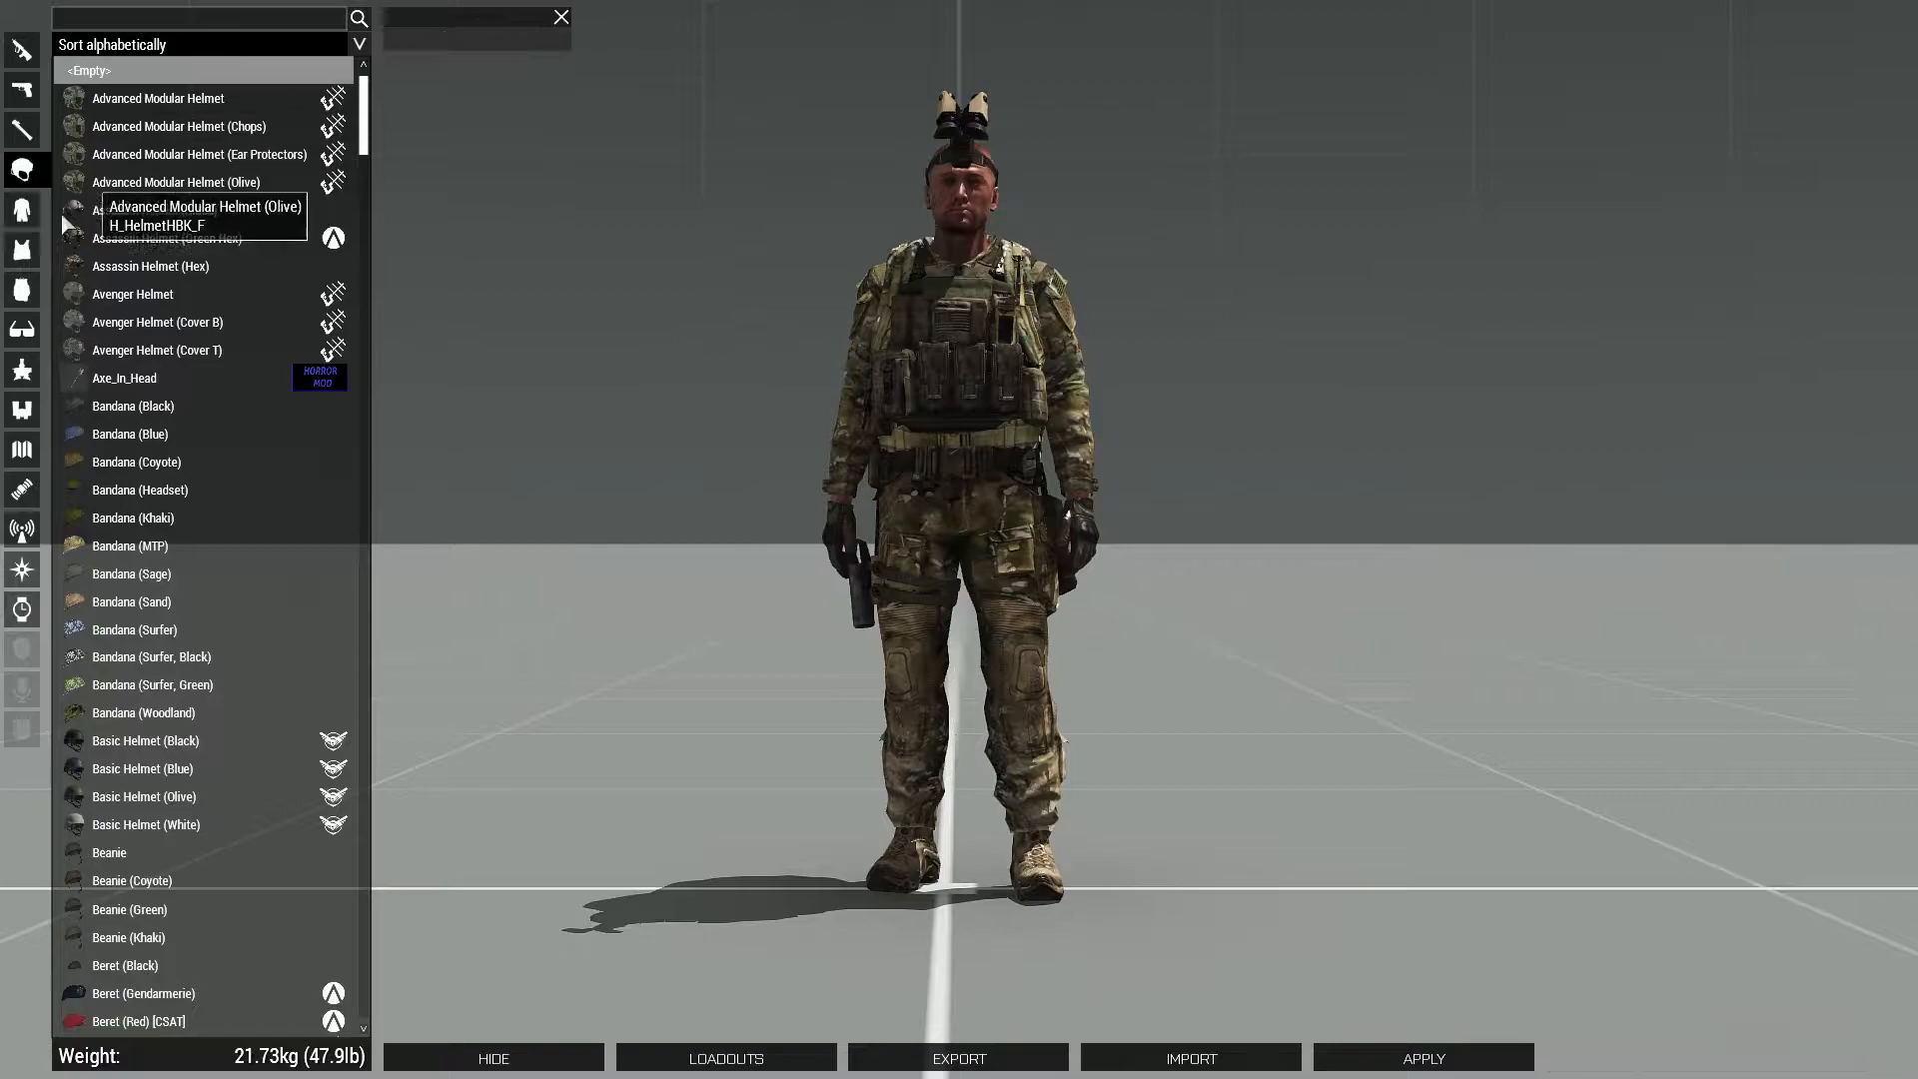
- Strip the Ammo Bearer of uniform, vest and backpack by setting each to Empty
left_click(22, 212)
left_click(160, 74)
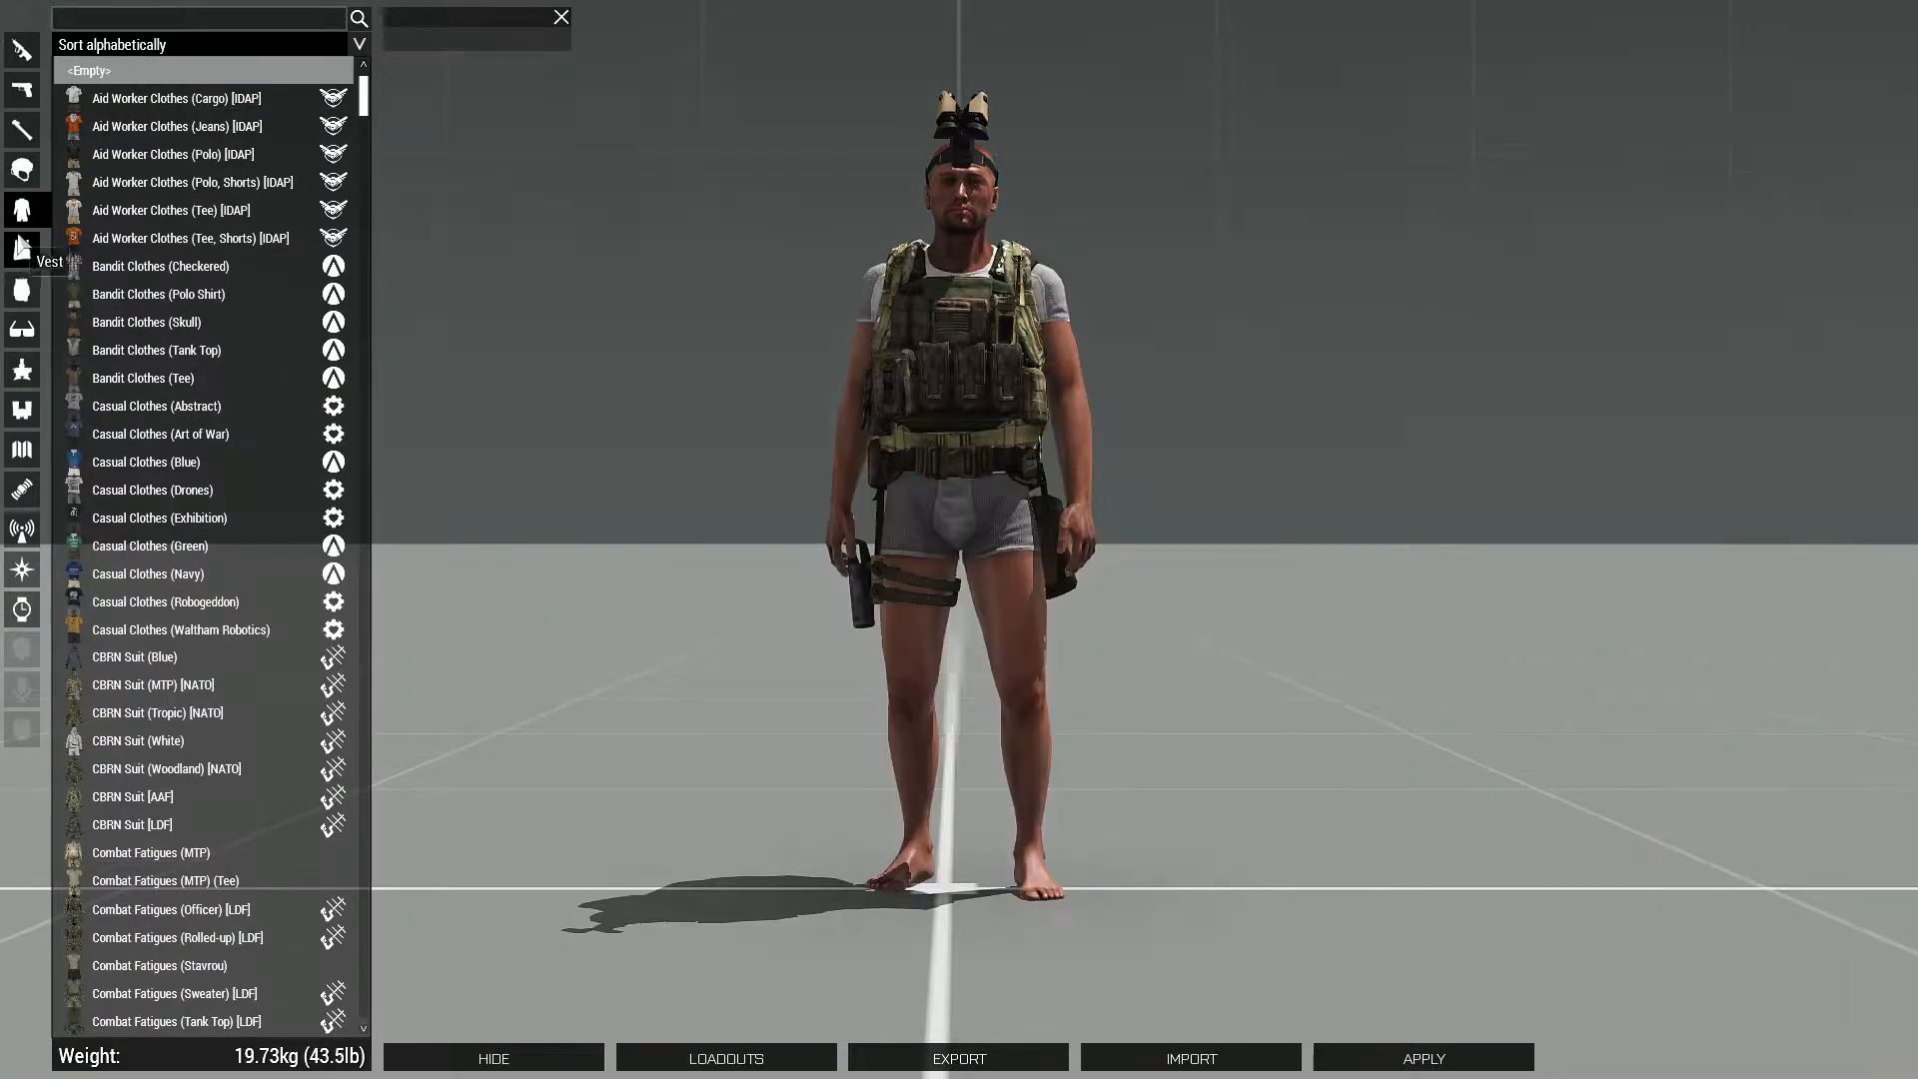
left_click(22, 249)
left_click(140, 99)
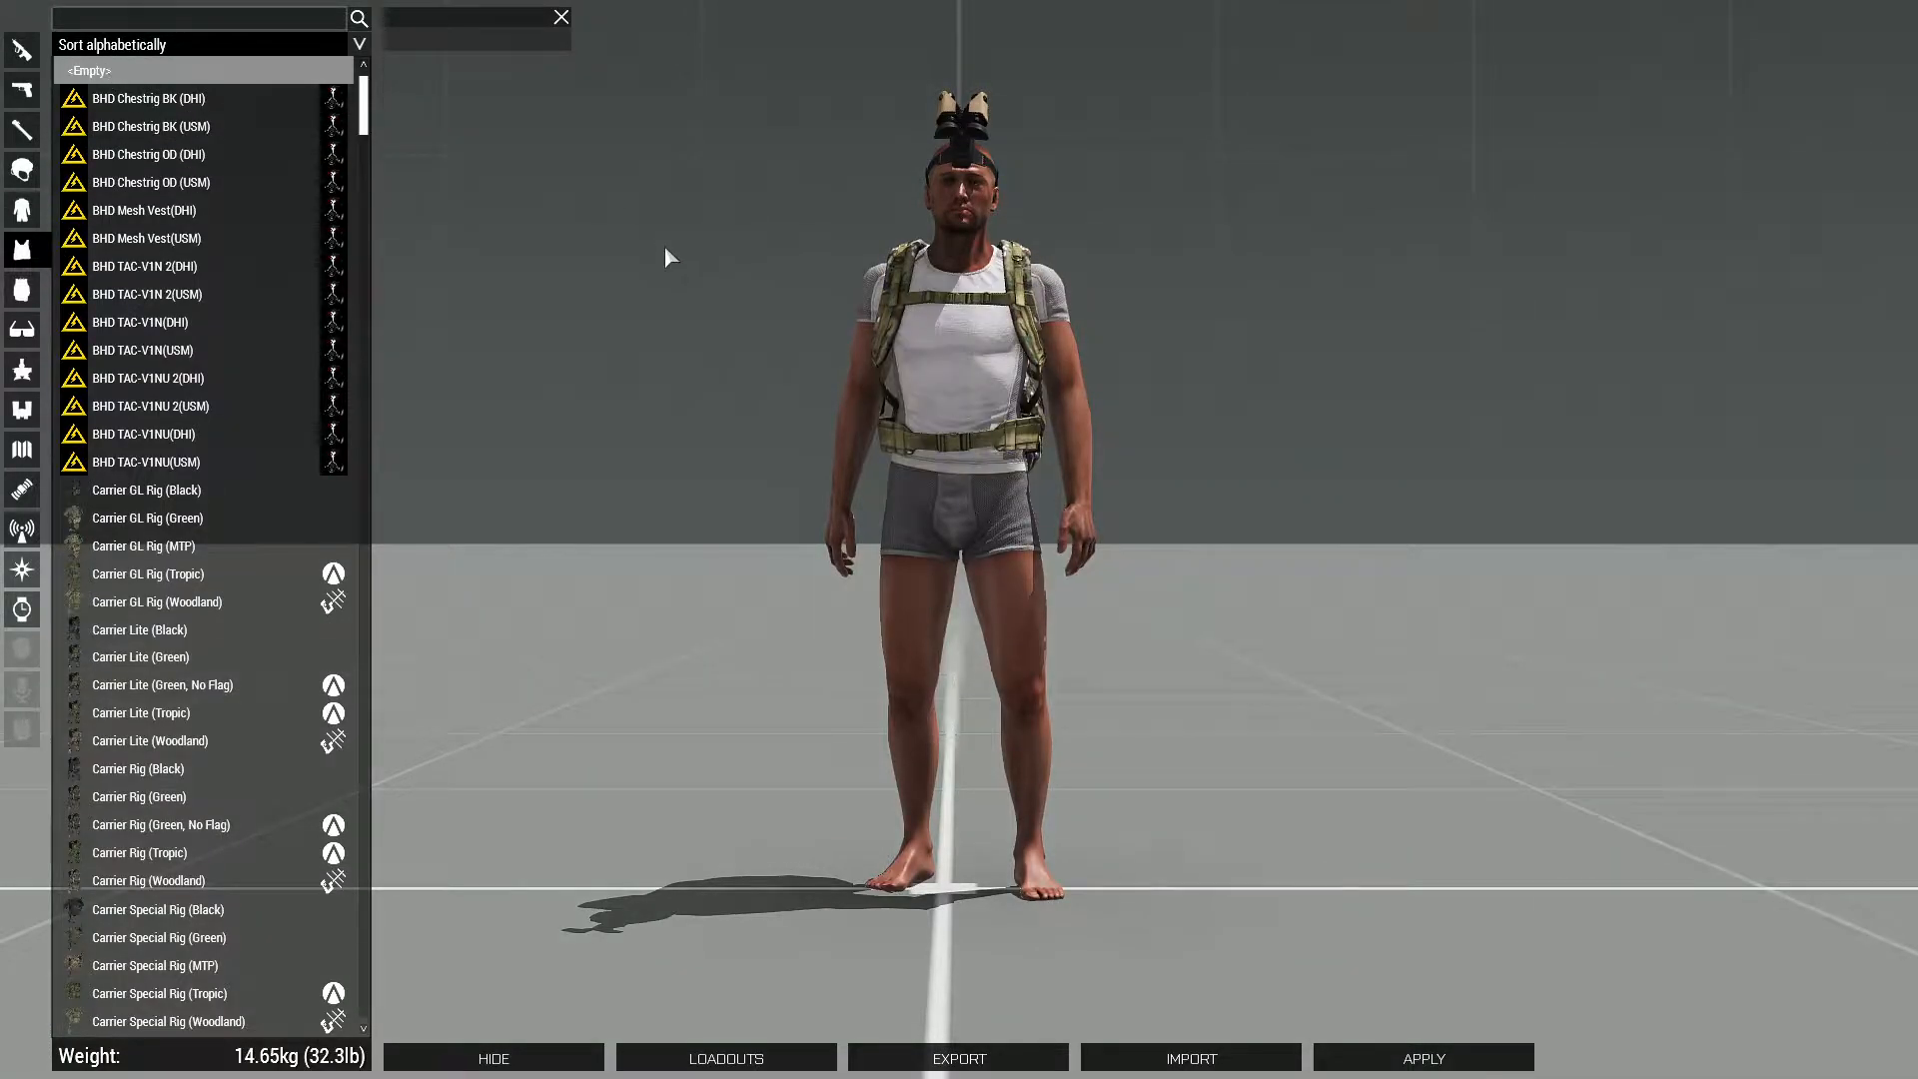
left_click(22, 289)
left_click(208, 78)
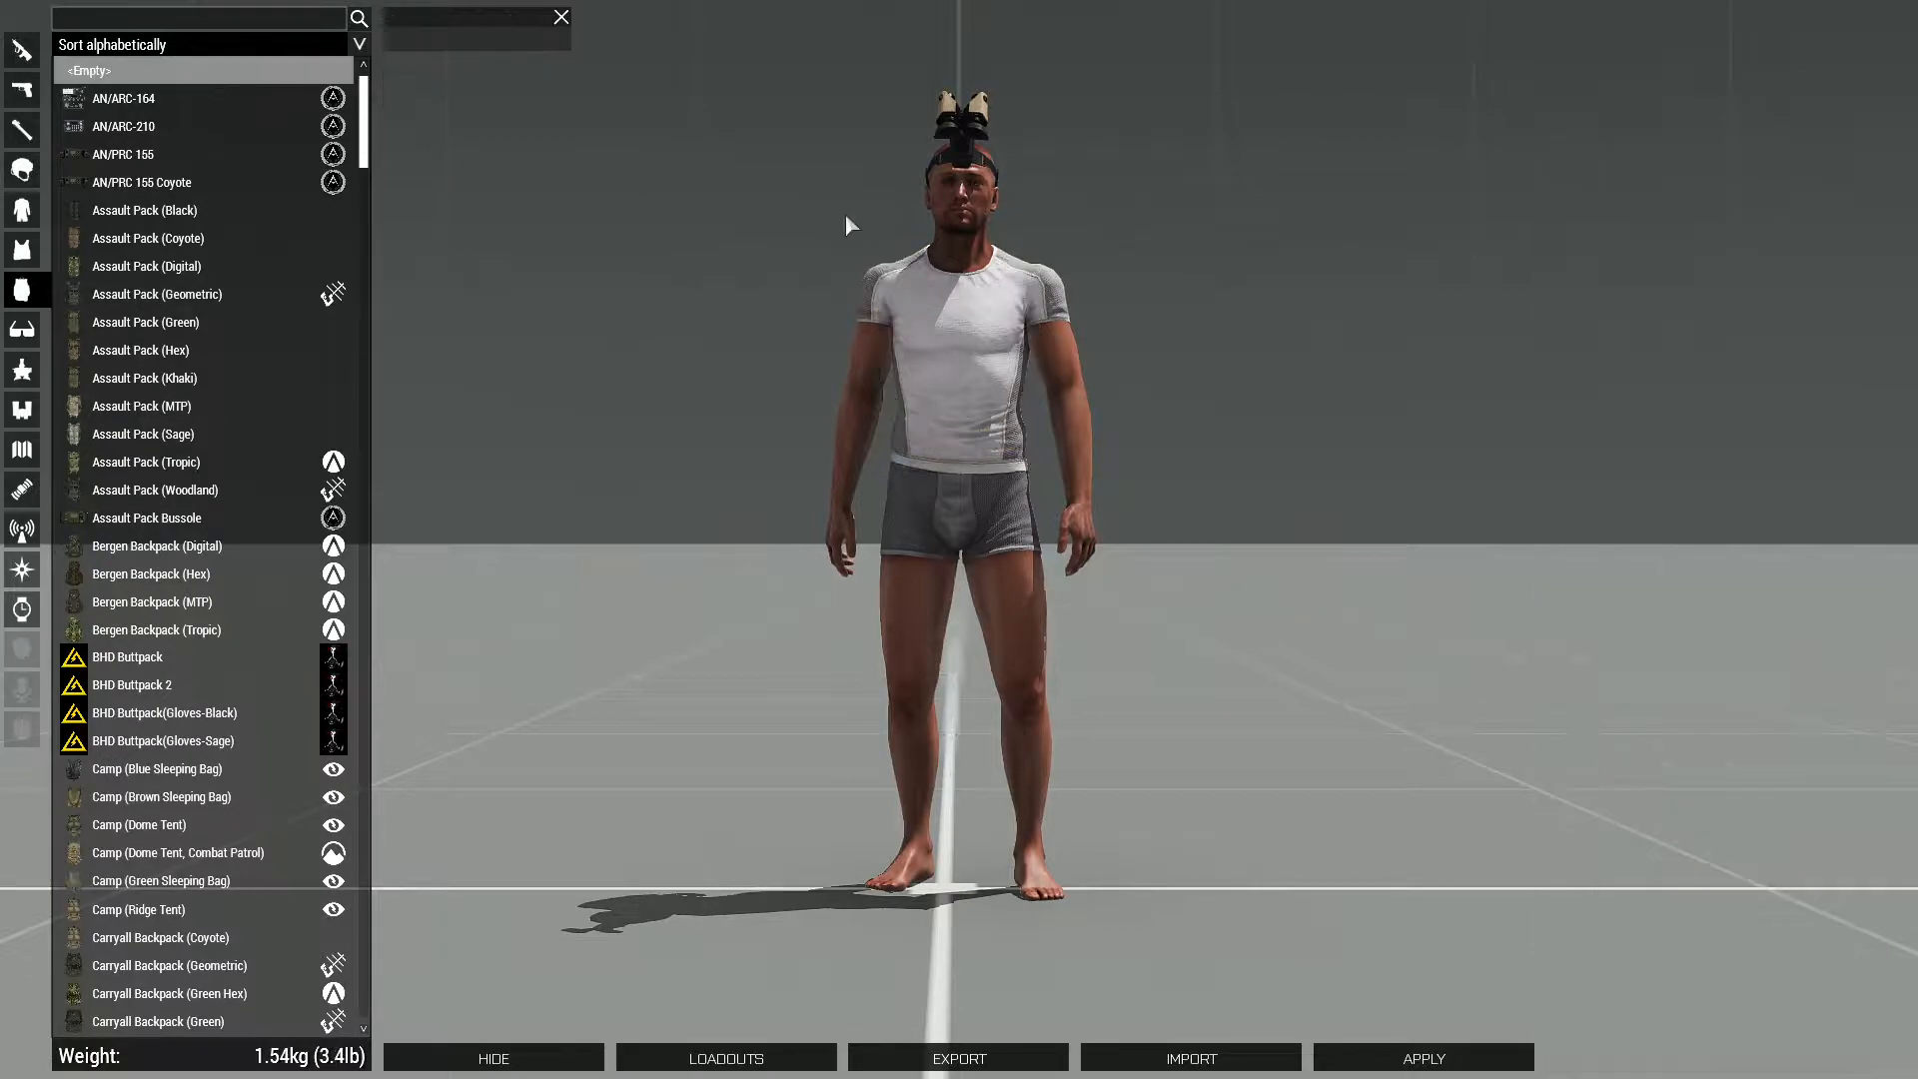
- Remove the Ammo Bearer's night-vision goggles and apply the stripped loadout
left_click_drag(829, 210, 88, 298)
left_click(22, 369)
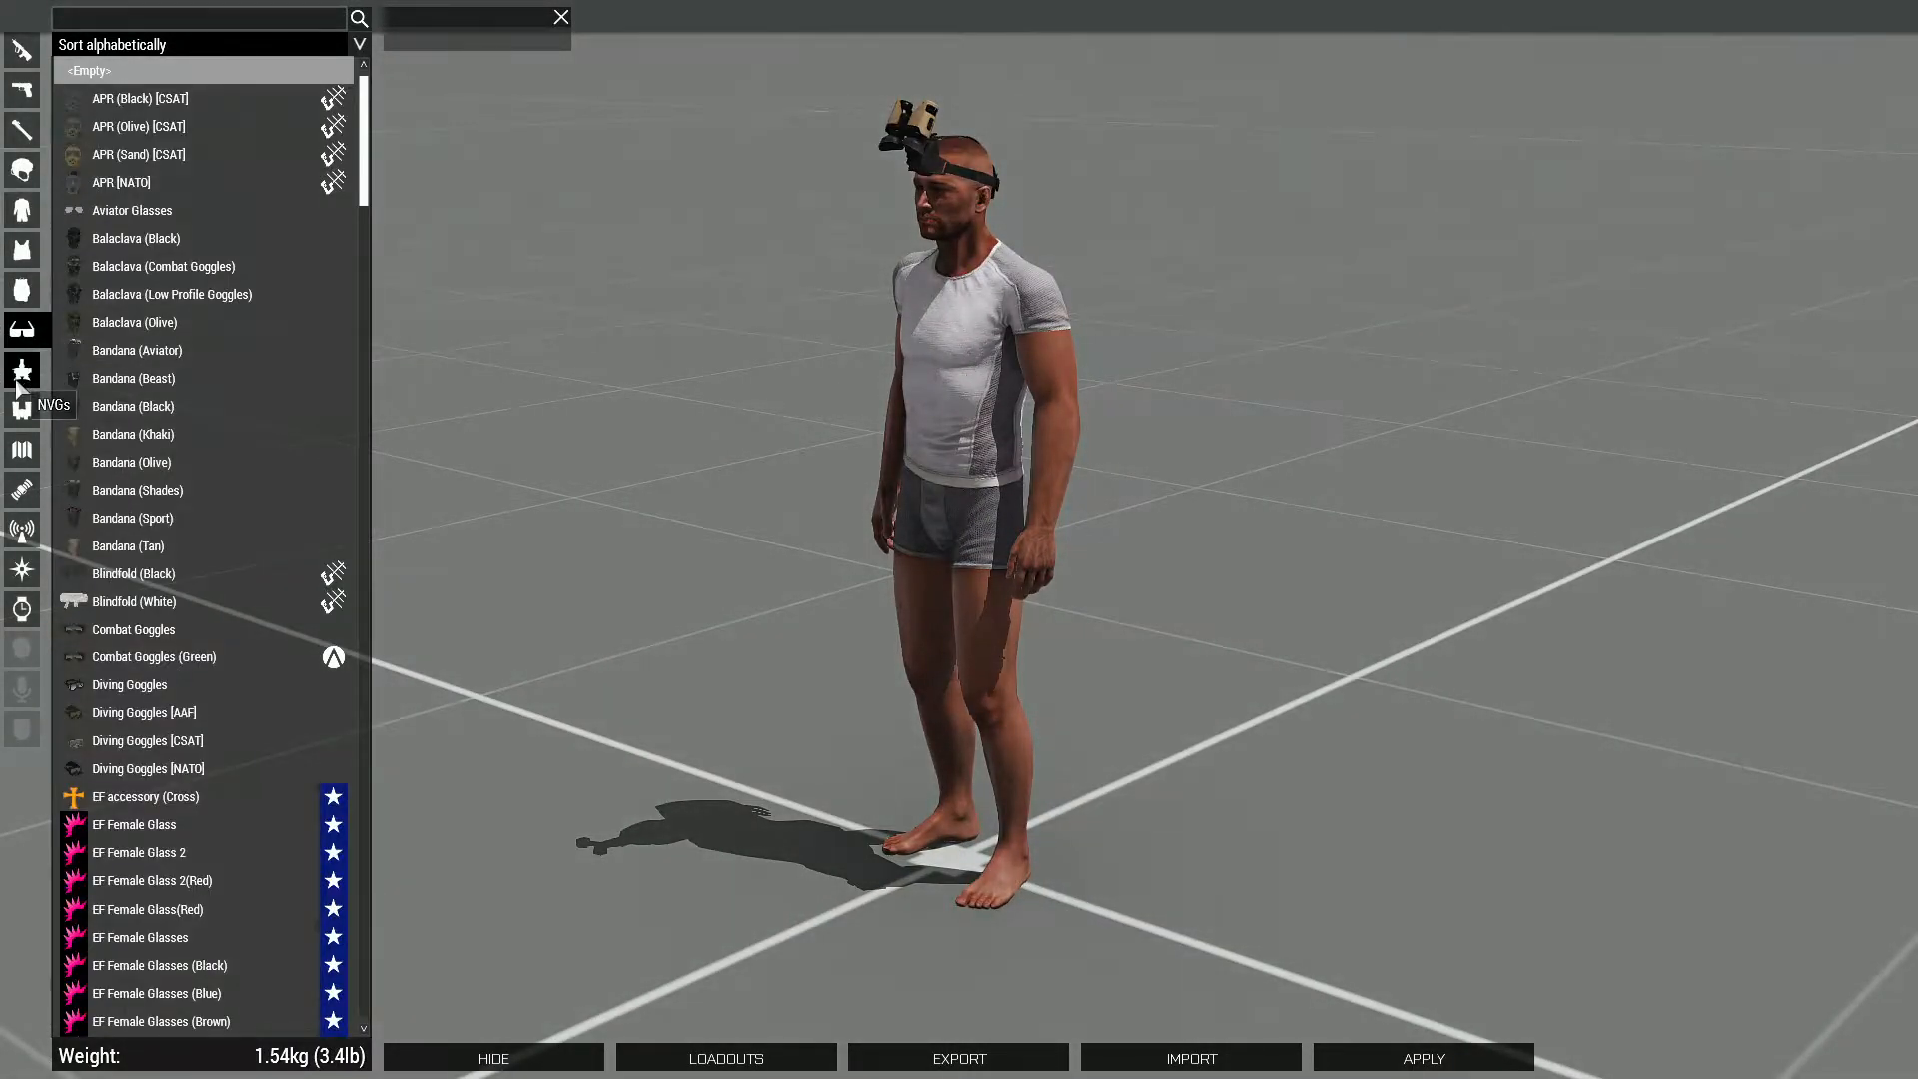
scroll(200, 134, "up", 15)
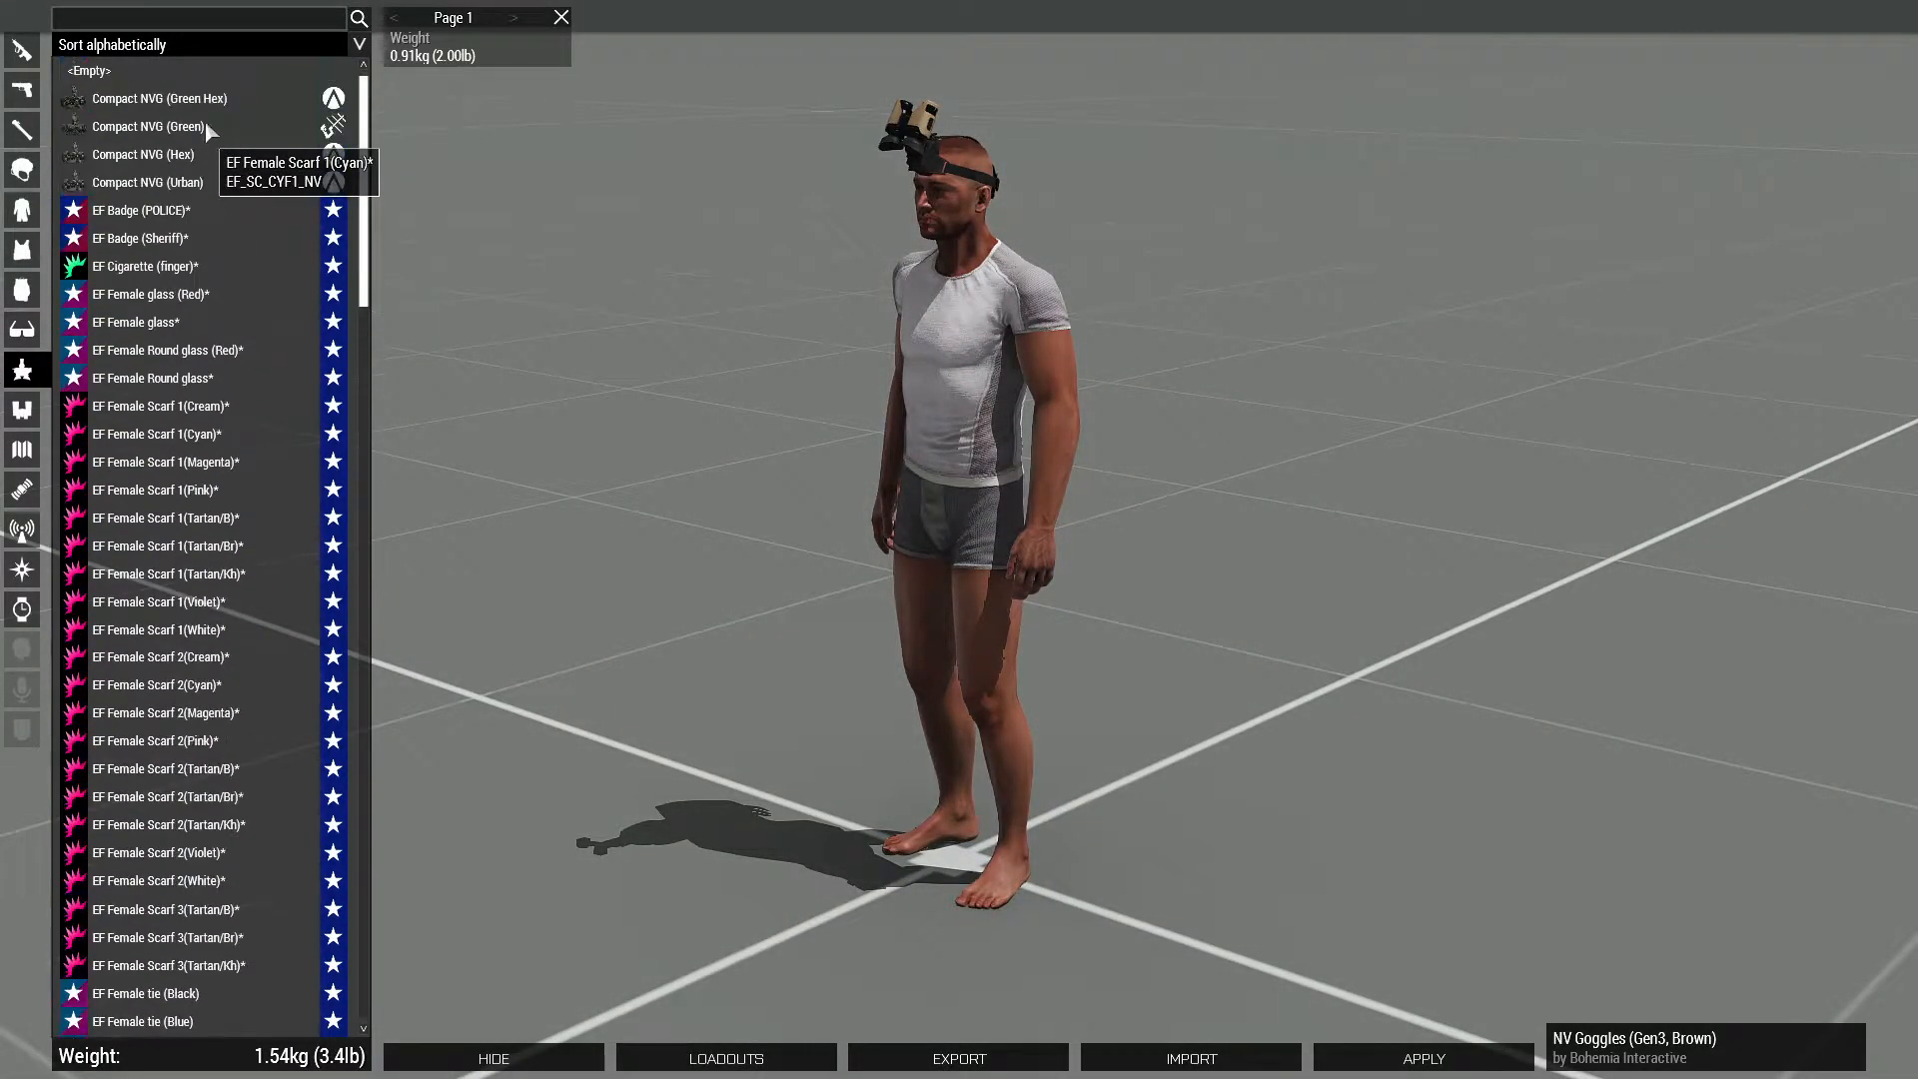
left_click(250, 72)
left_click(1429, 1056)
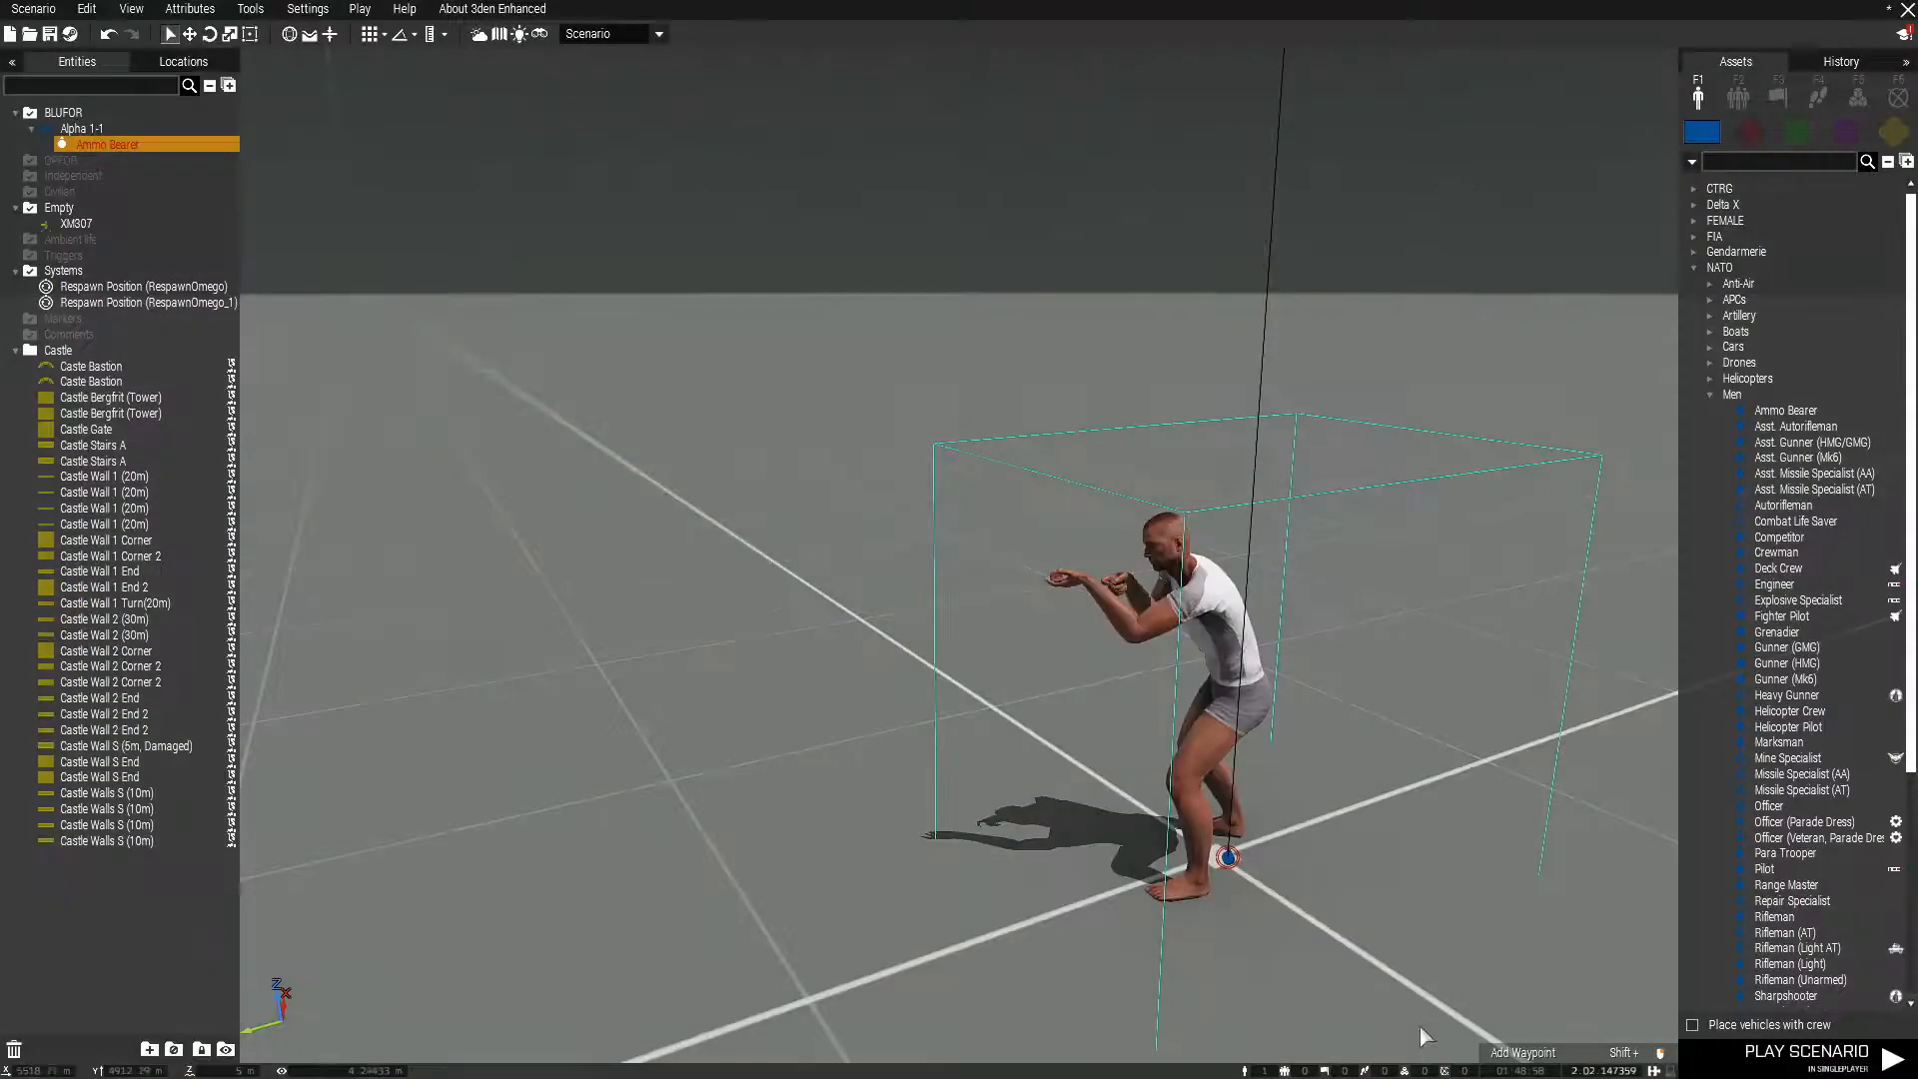
- Examine the stripped Ammo Bearer from several sides and its position relative to the castle
scroll(1332, 582, "up", 3)
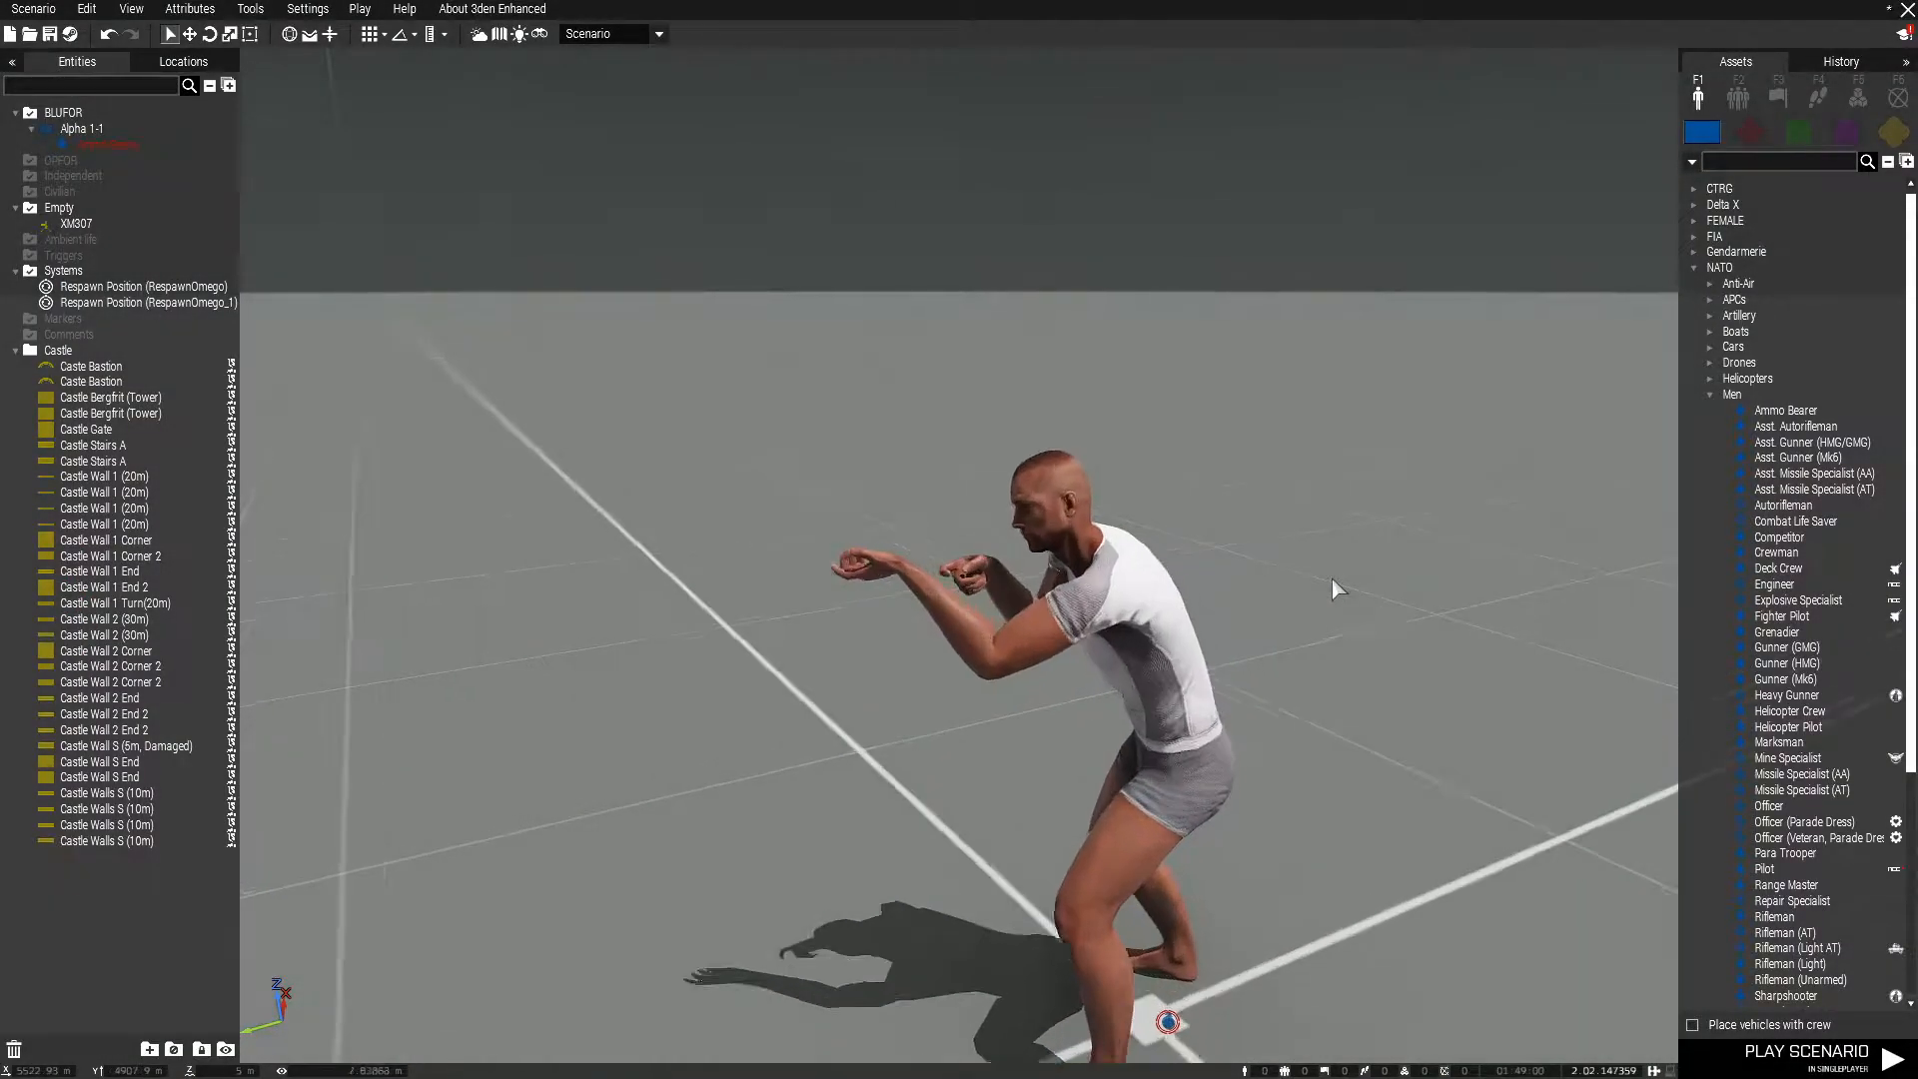
right_click_drag(1346, 596, 415, 543)
key("d")
key("s")
right_click_drag(704, 392, 631, 430)
key("a")
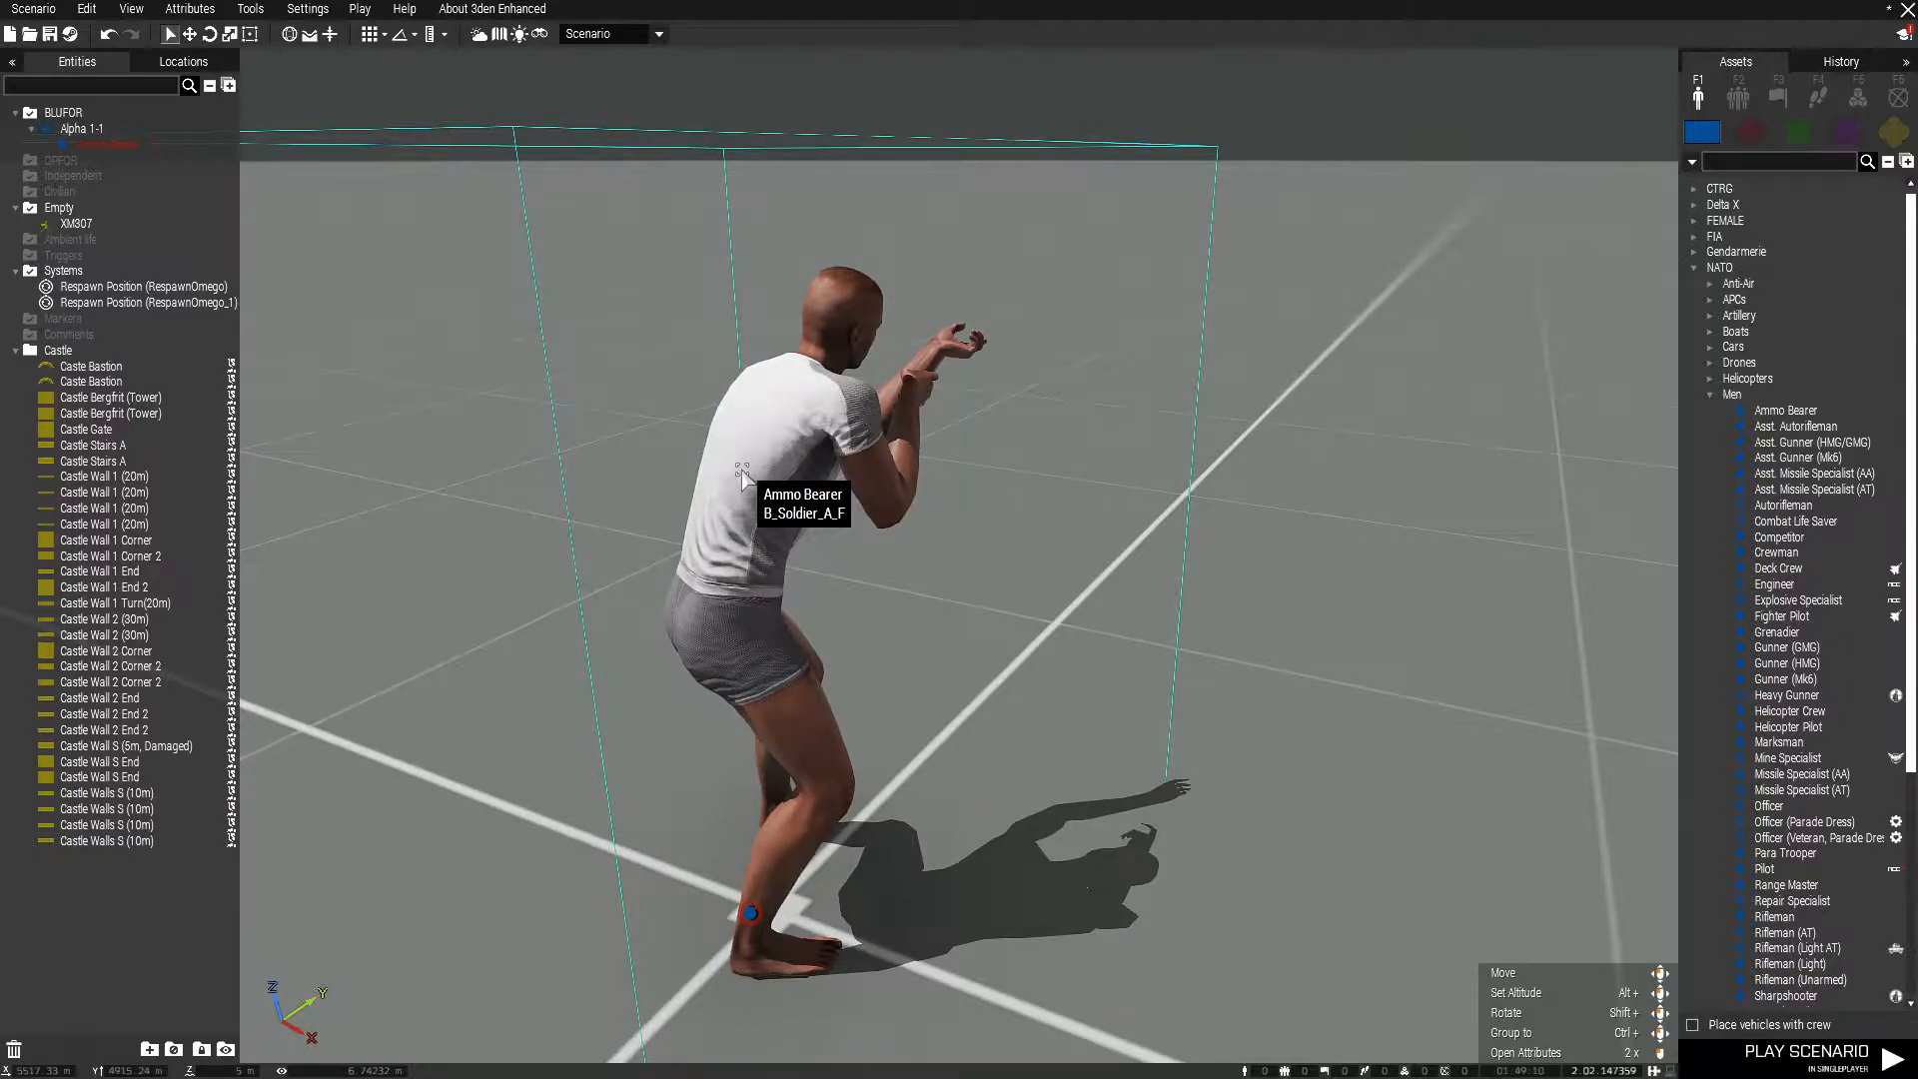
scroll(743, 479, "up", 1)
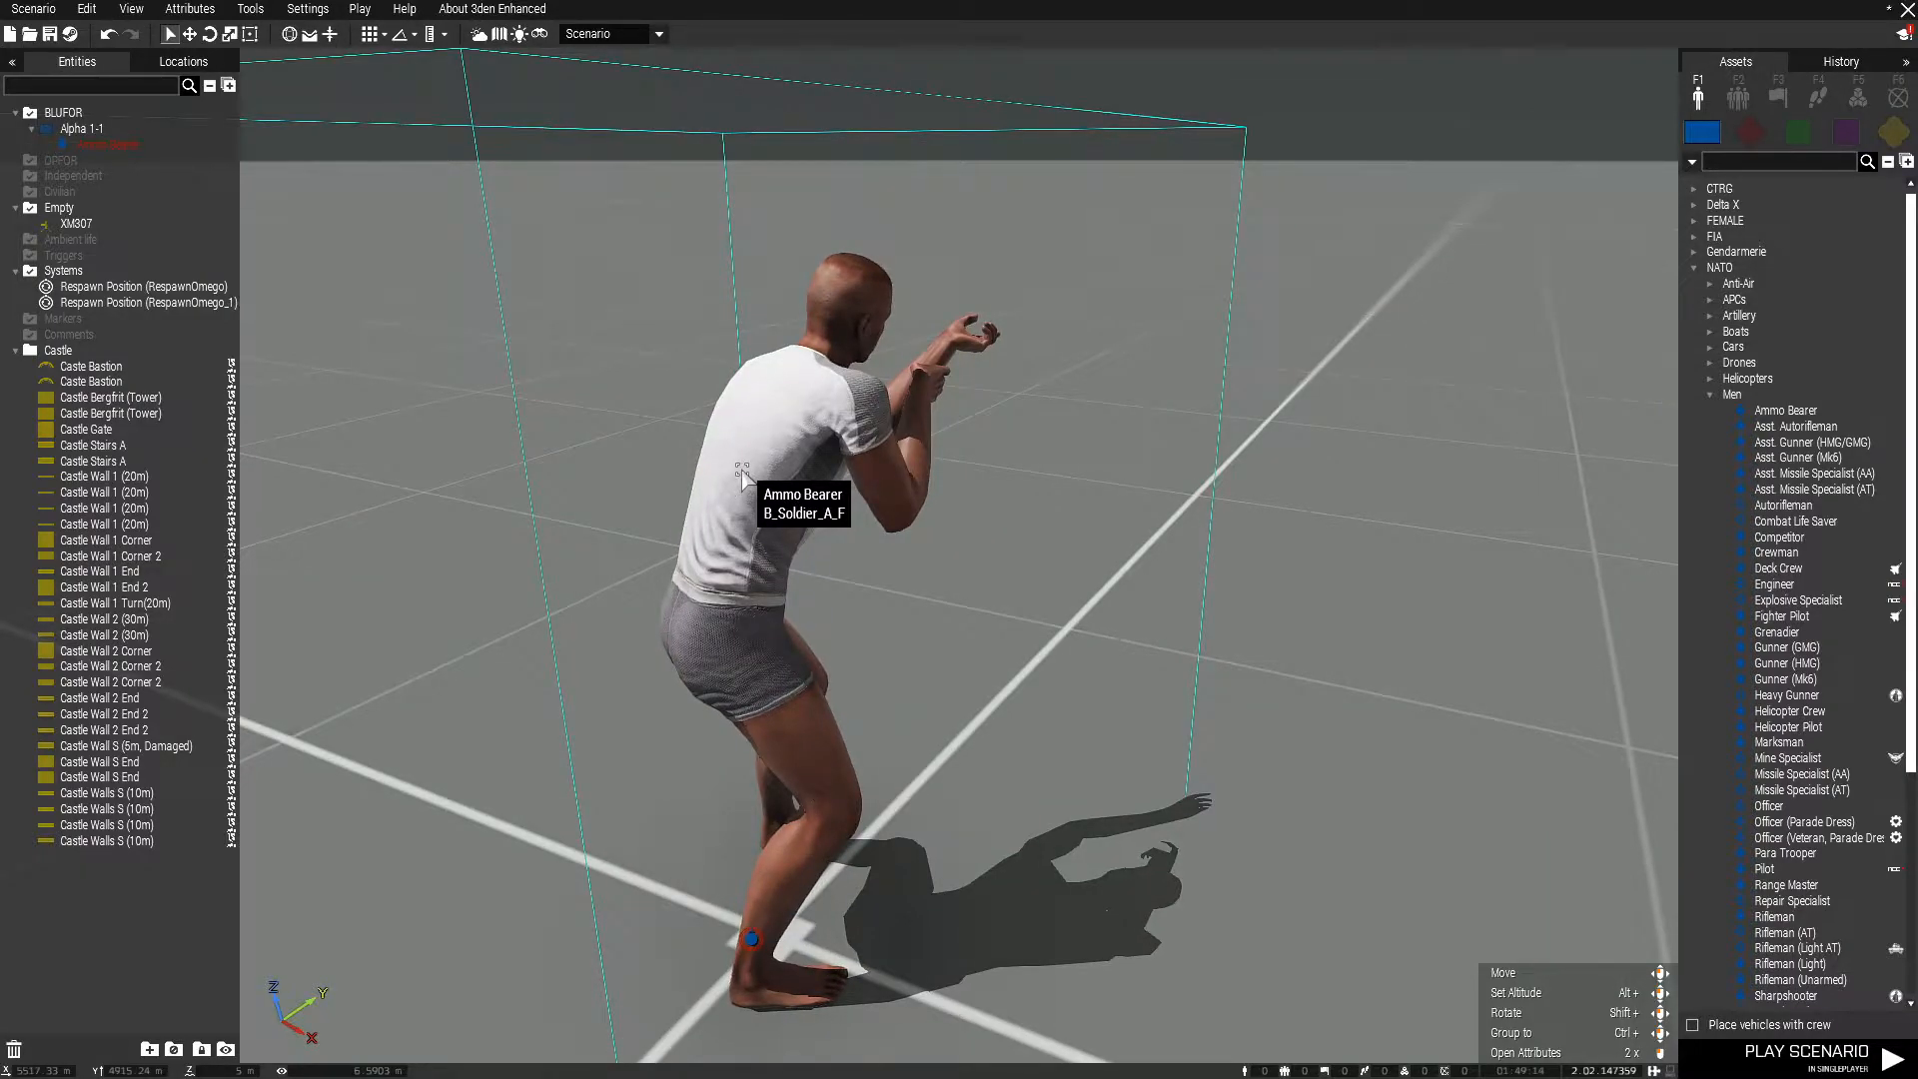
key("a")
right_click_drag(310, 485, 1125, 505)
key("s")
scroll(1159, 461, "up", 1)
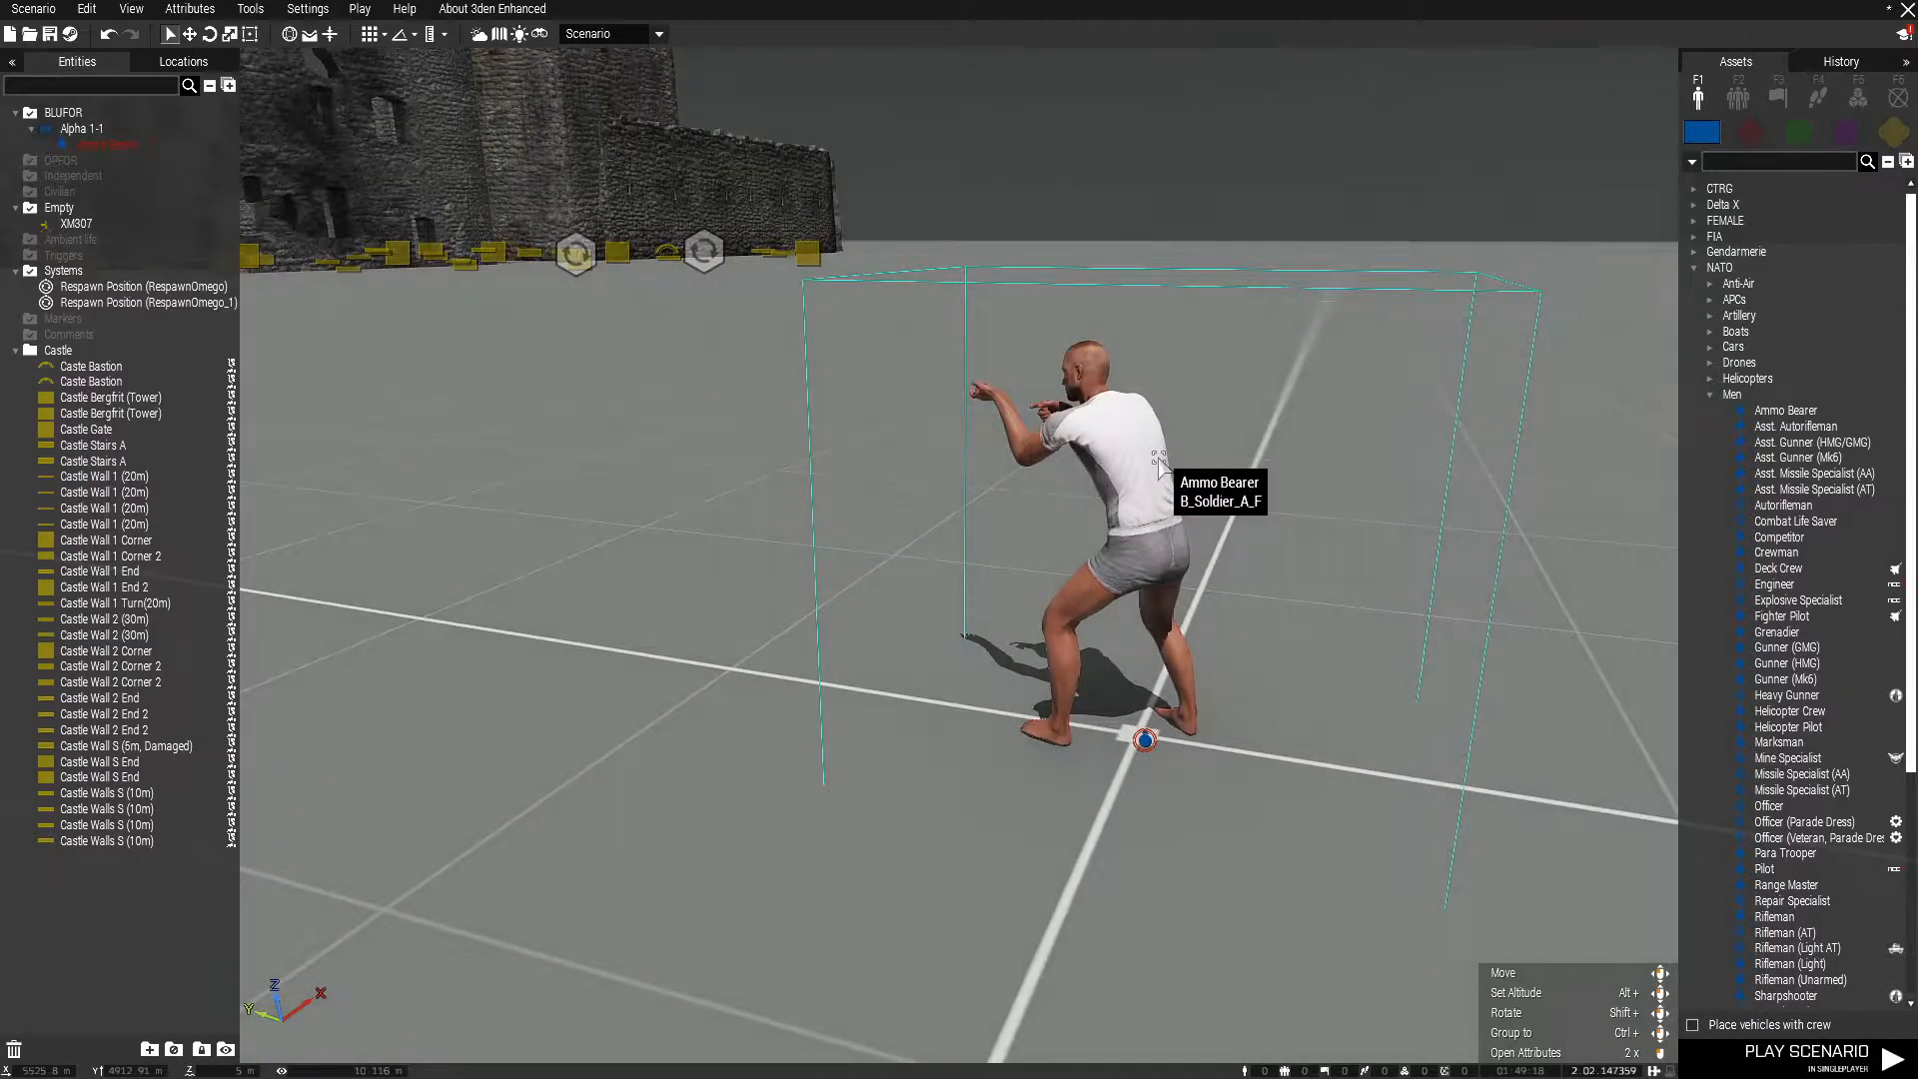
scroll(1161, 395, "up", 1)
scroll(1111, 490, "down", 2)
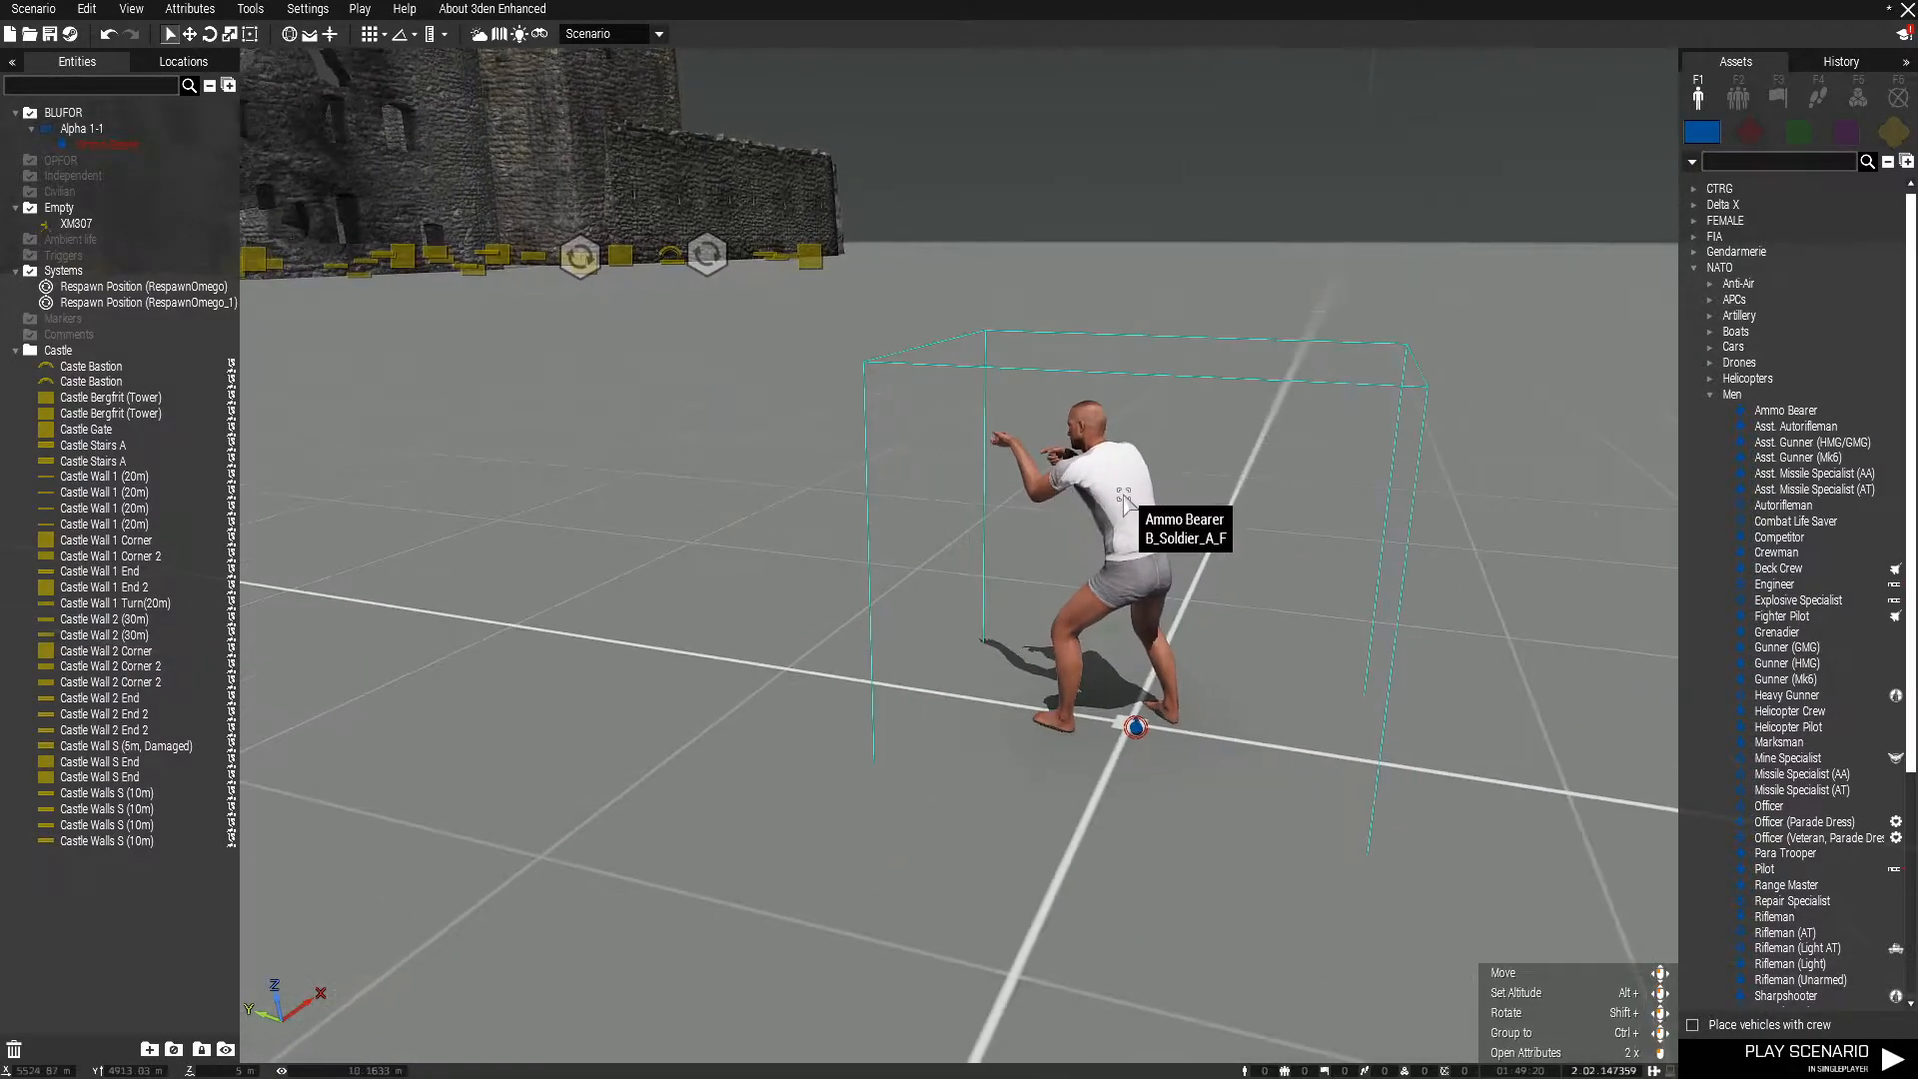
- Turn off the Player option in the Ammo Bearer's attributes and apply the change
double_click(1123, 496)
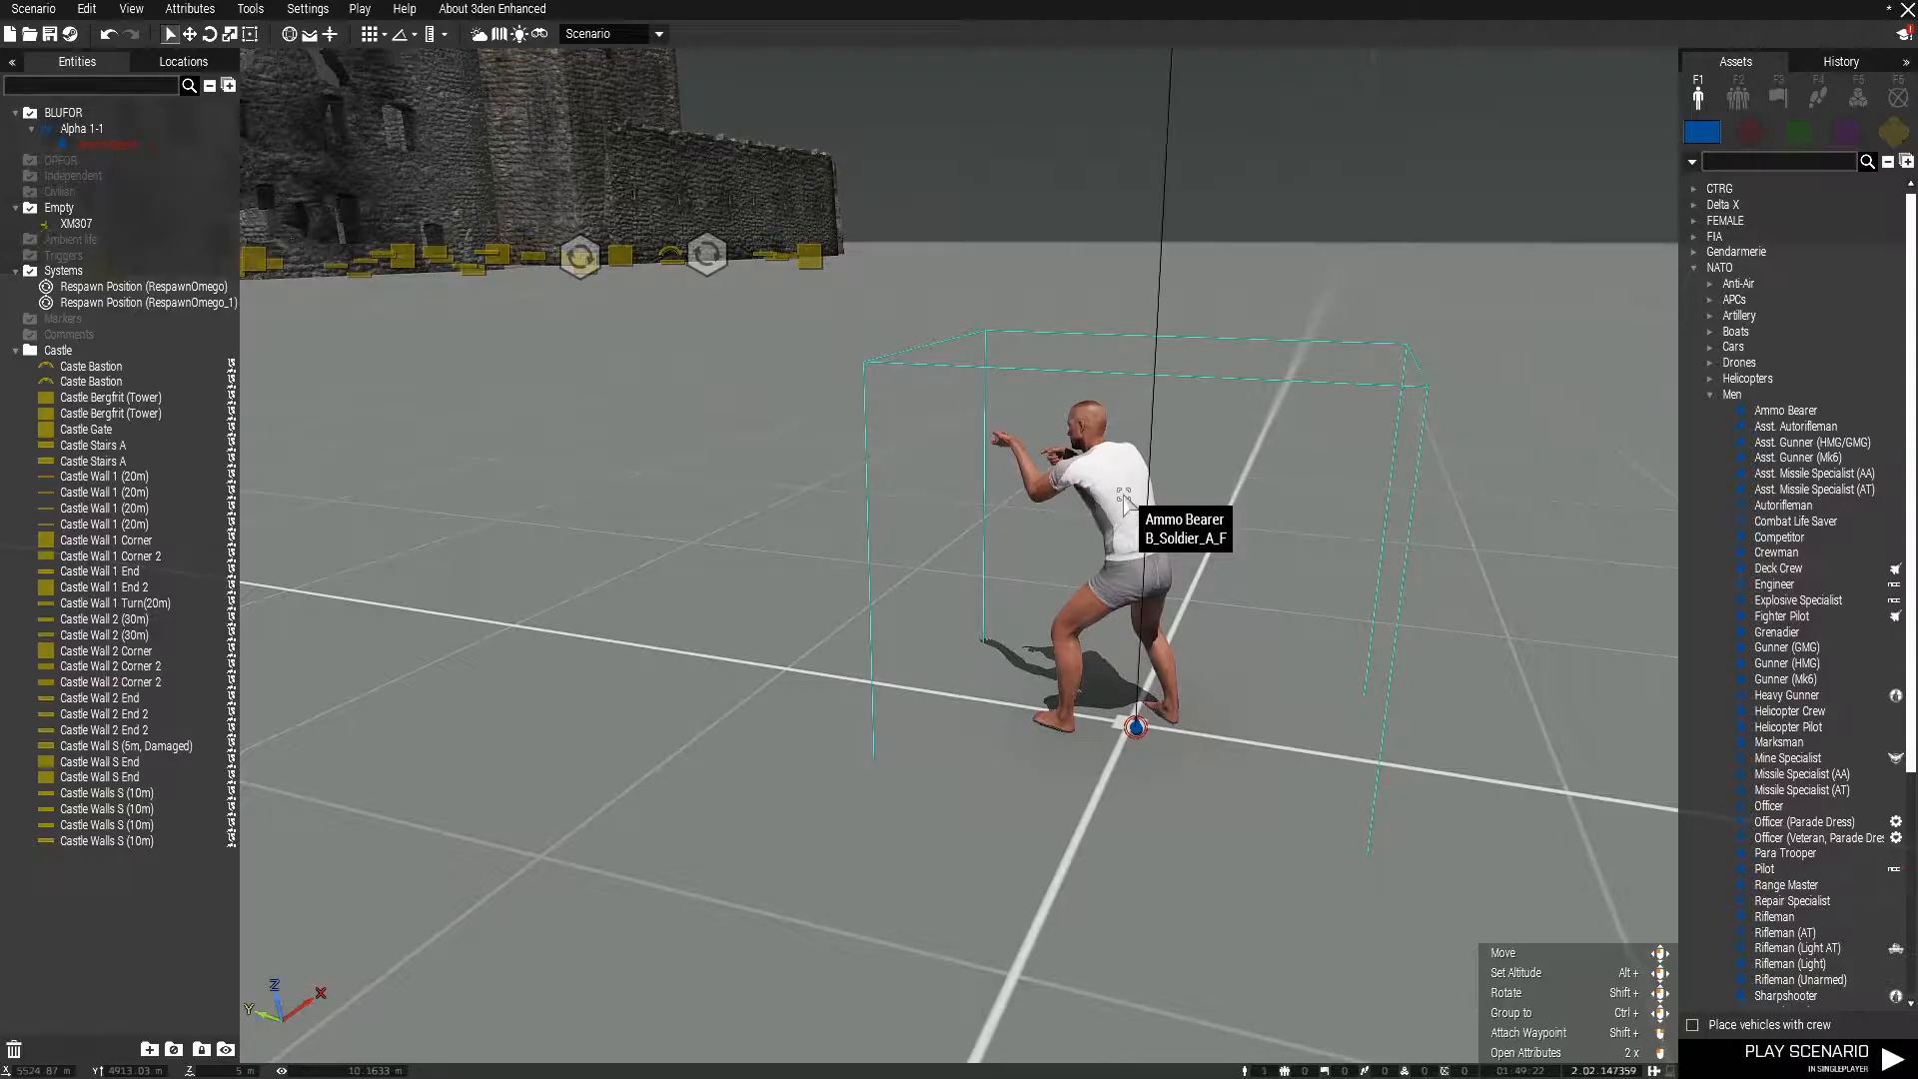
scroll(861, 471, "down", 3)
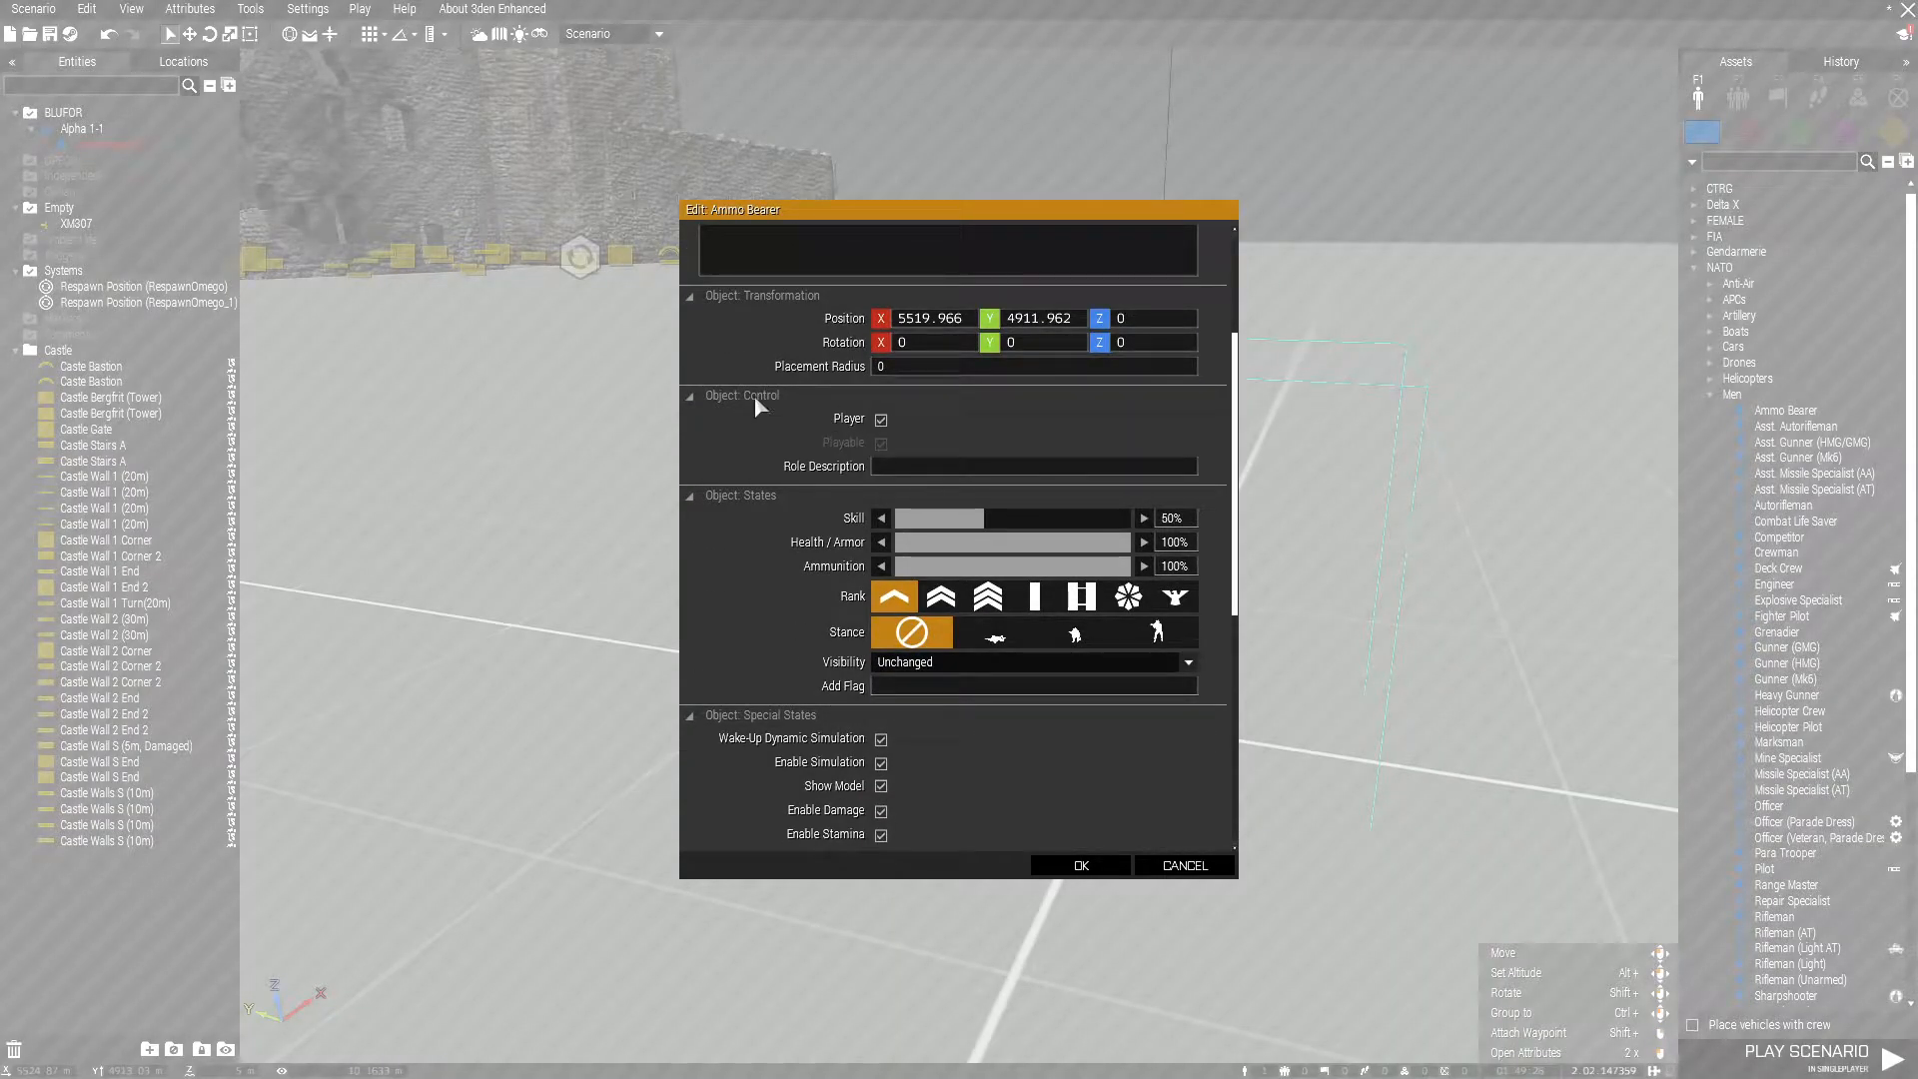
left_click(886, 423)
left_click(1084, 866)
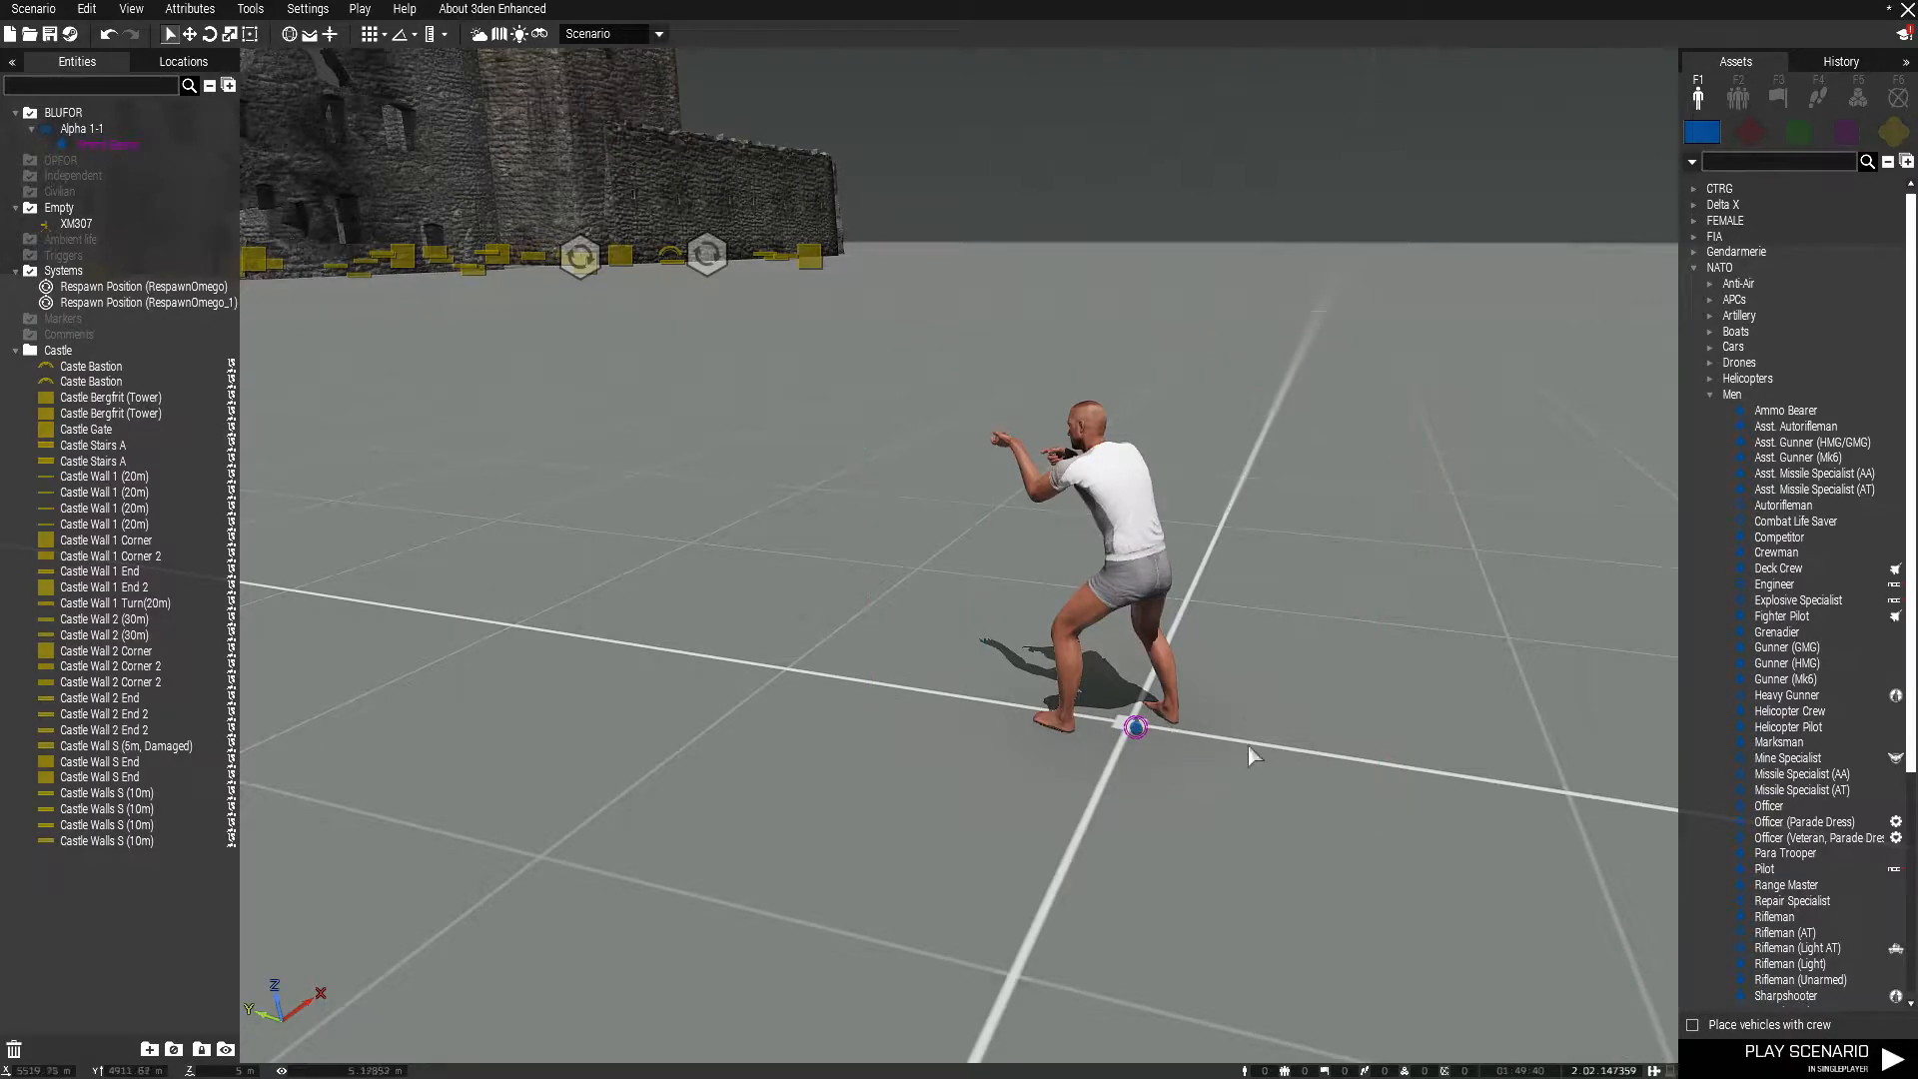
- Give the Ammo Bearer the role description "Riflemen@Rifle Squad" and apply the attributes
double_click(1142, 565)
scroll(849, 614, "down", 3)
left_click(904, 513)
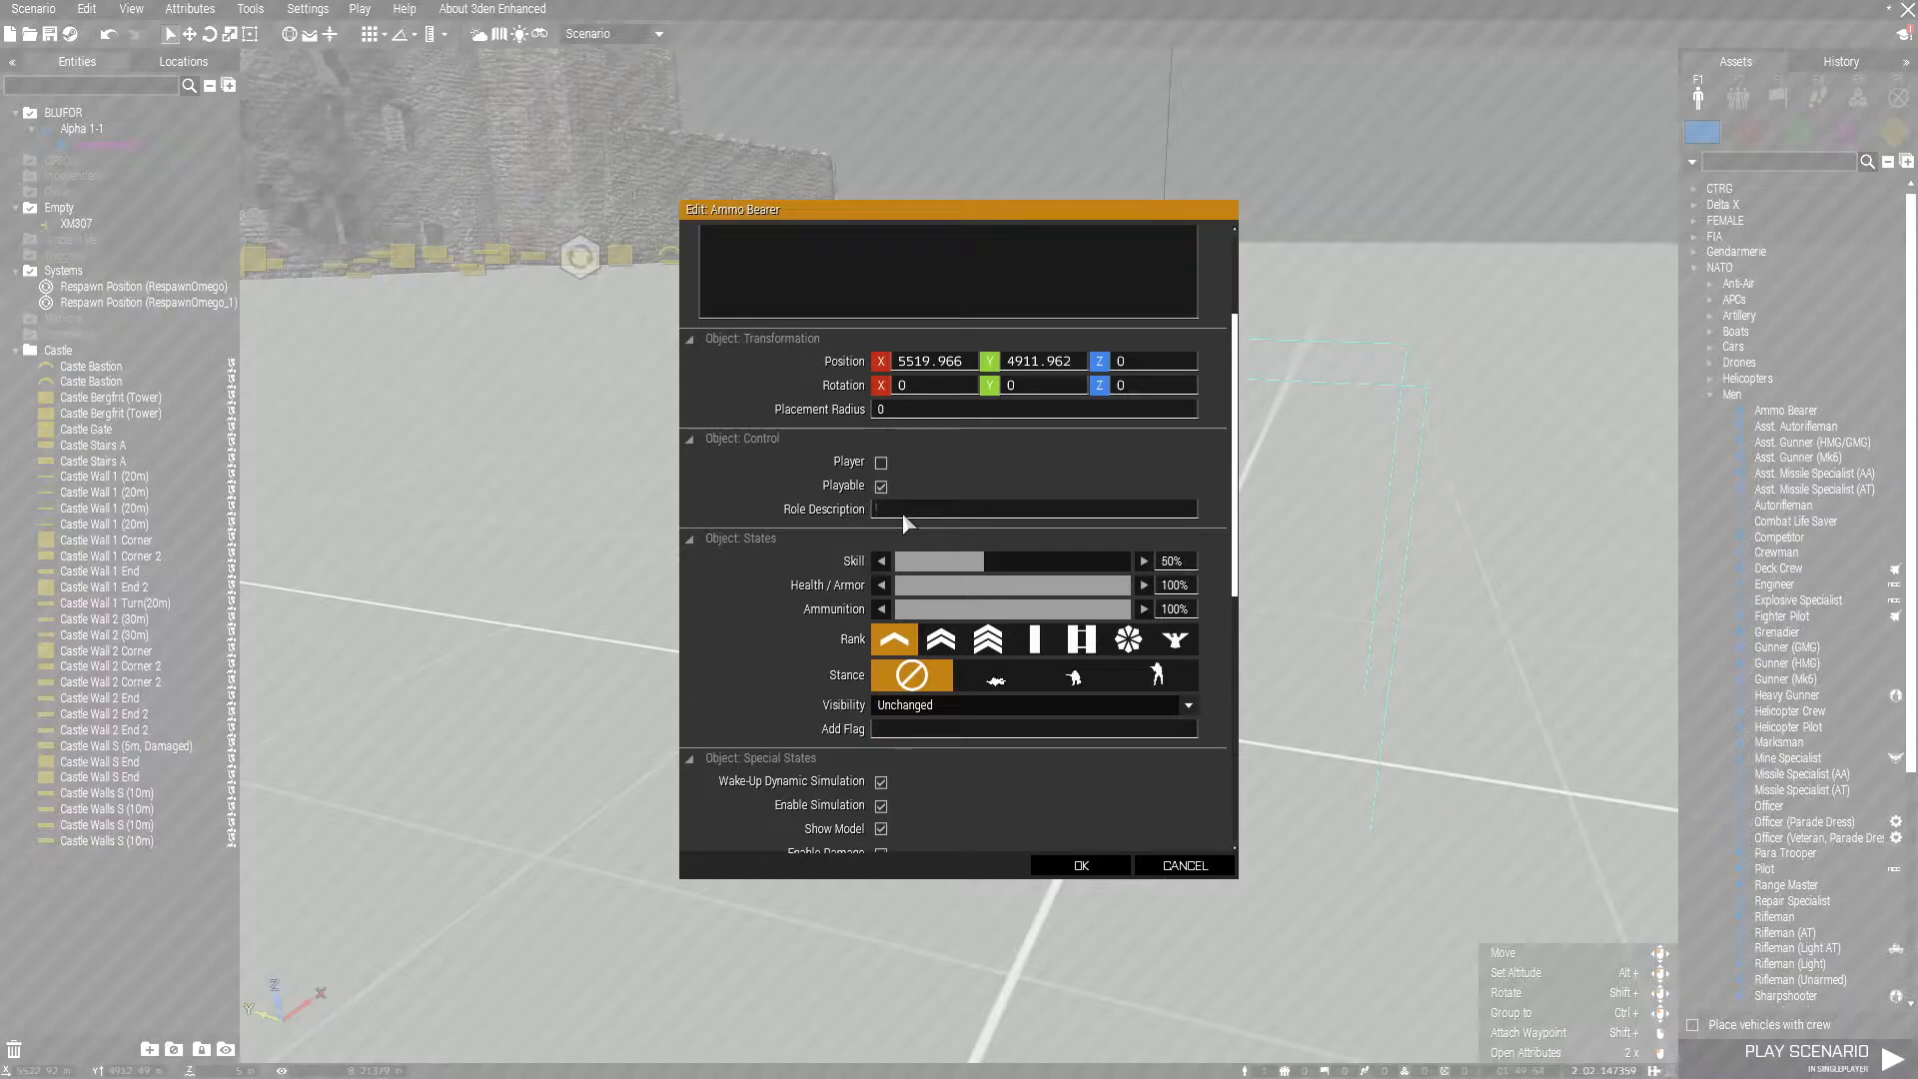
type("iflemen")
type("@Rifle Squad")
scroll(1055, 590, "down", 5)
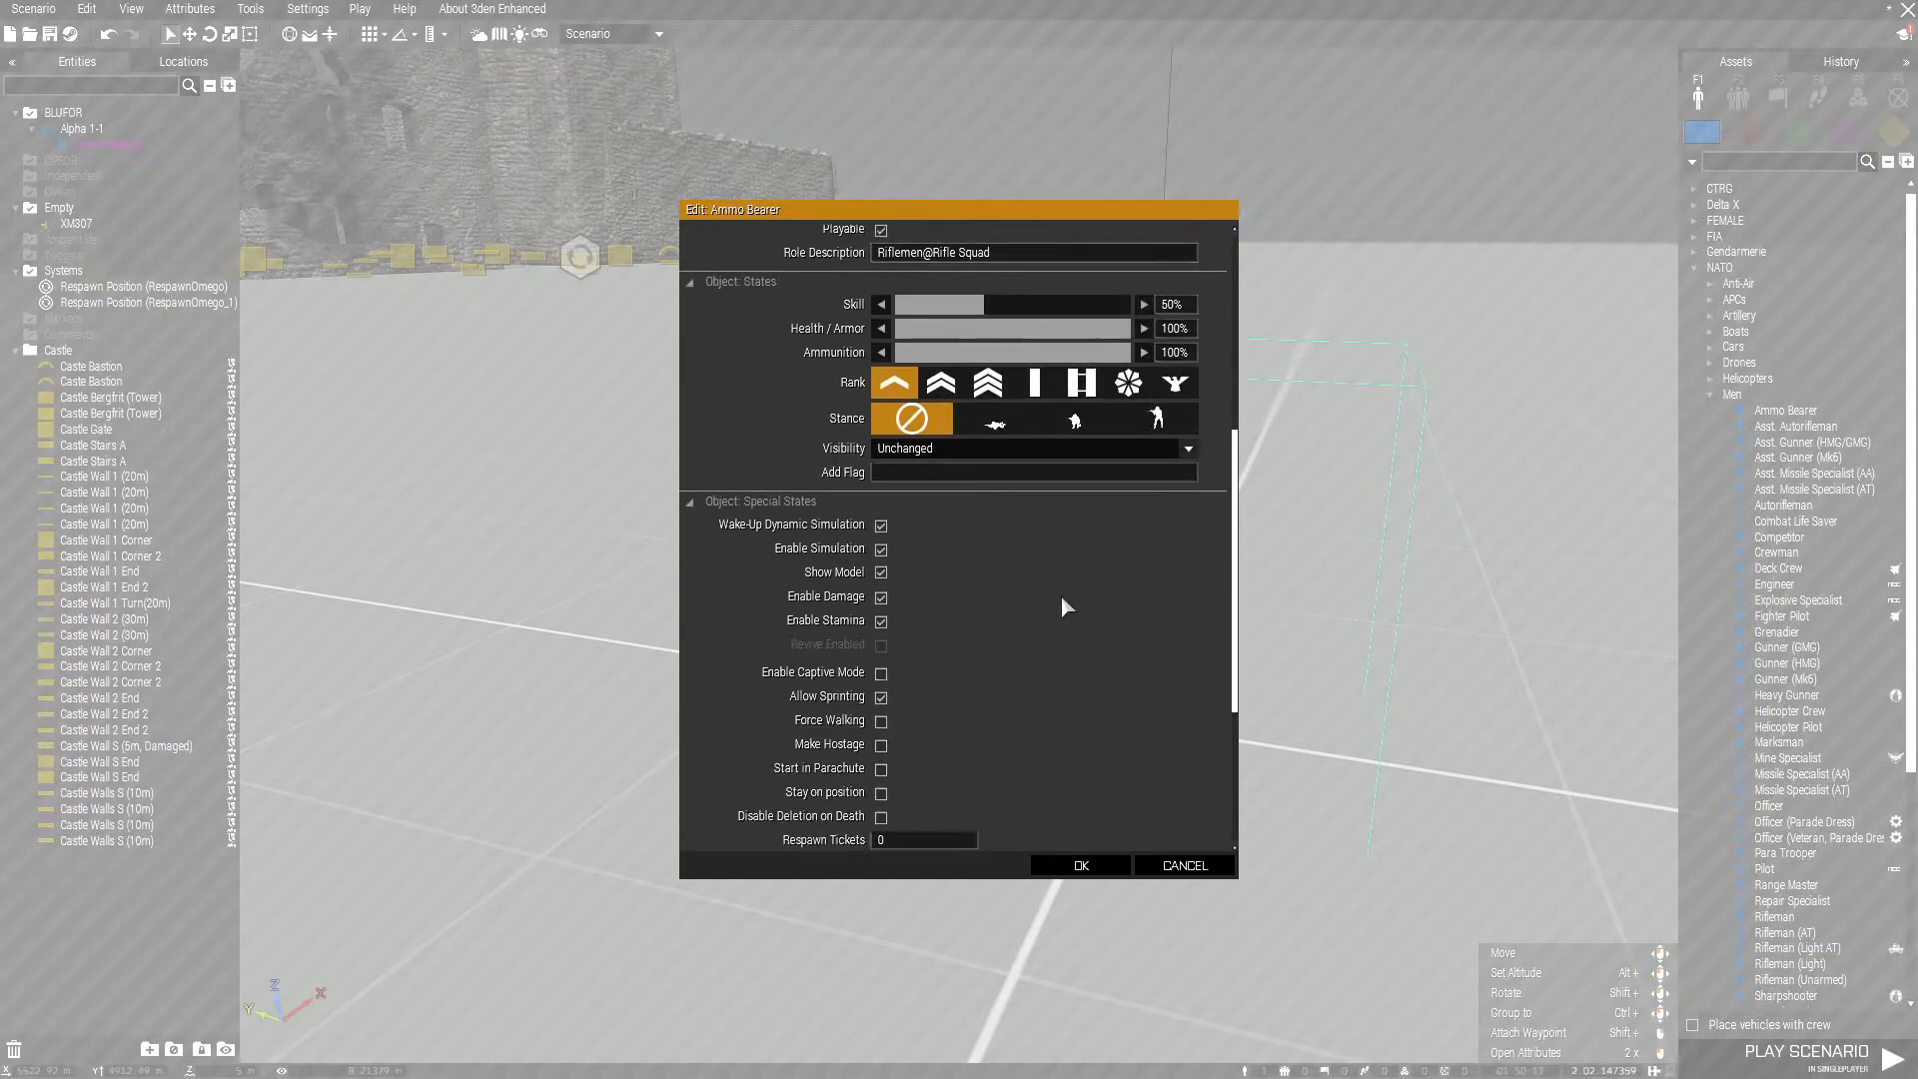
scroll(1076, 602, "down", 3)
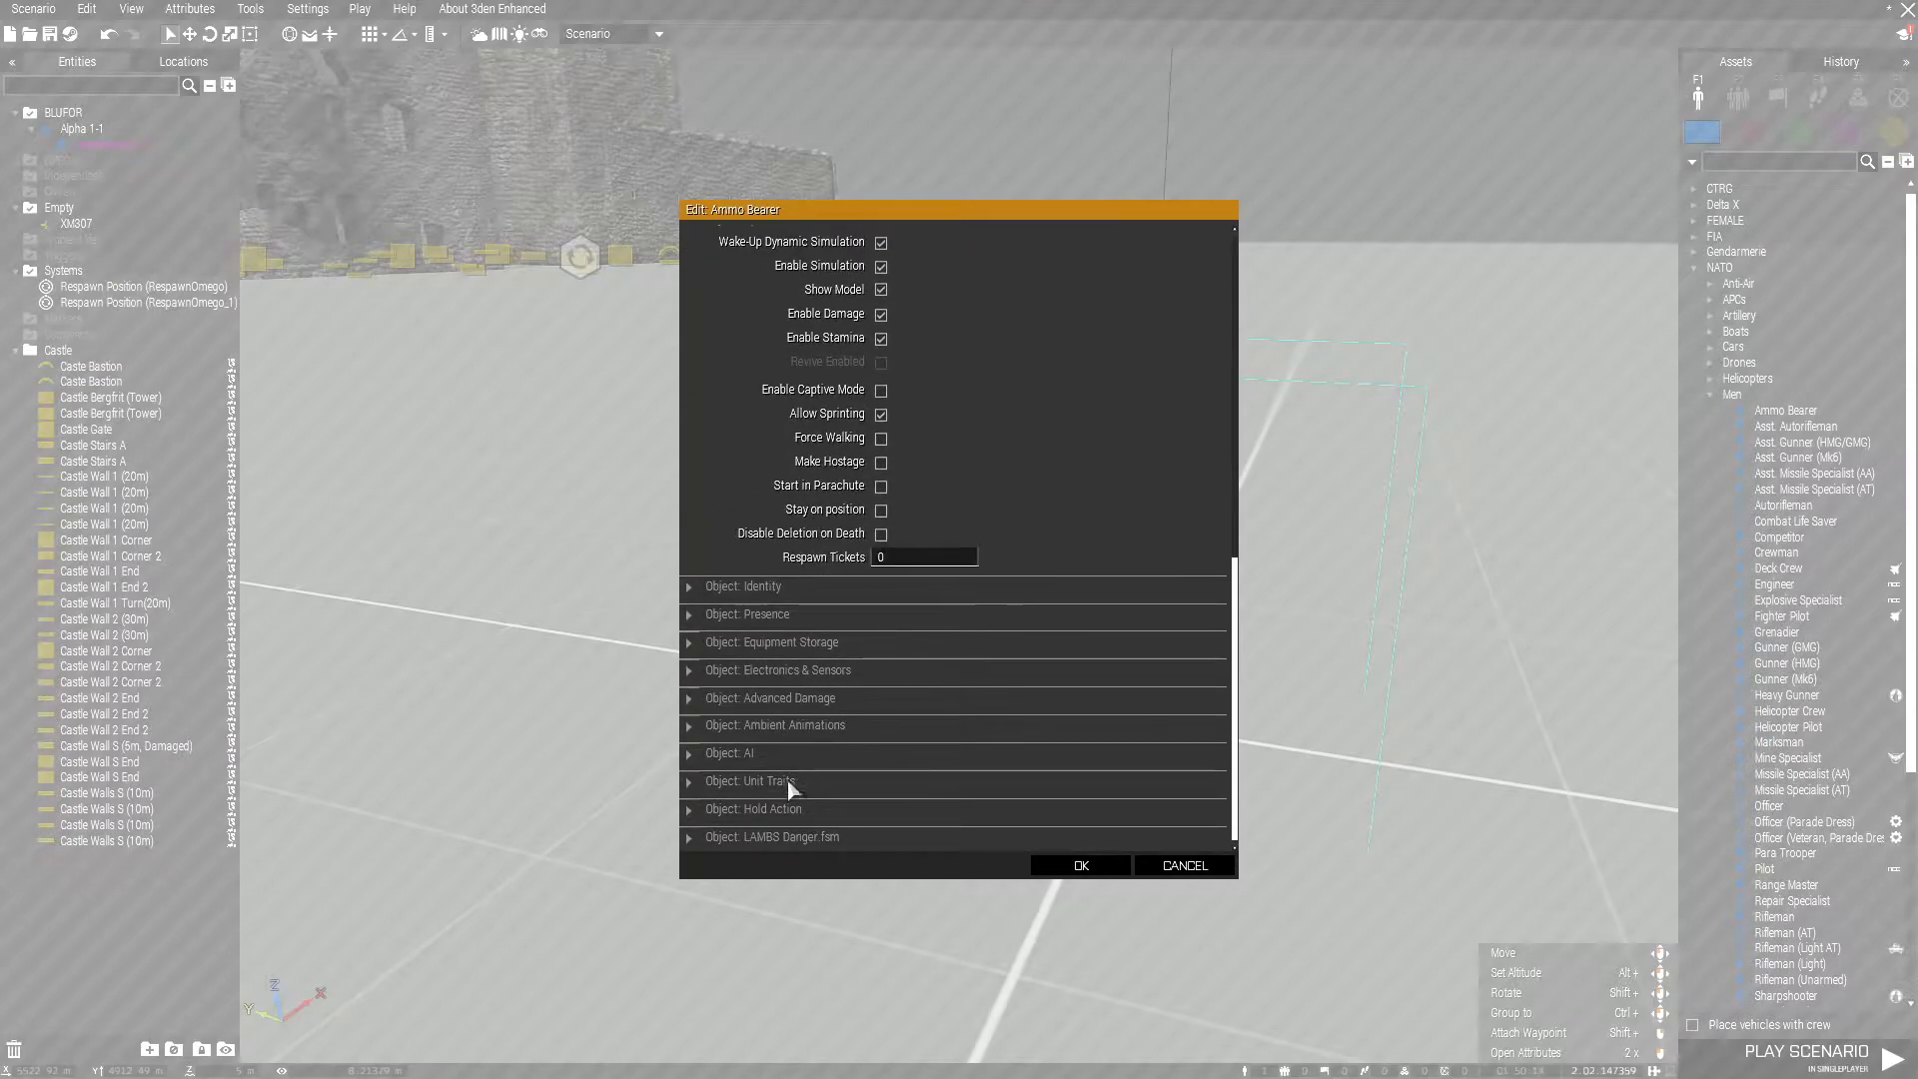
scroll(1051, 526, "up", 6)
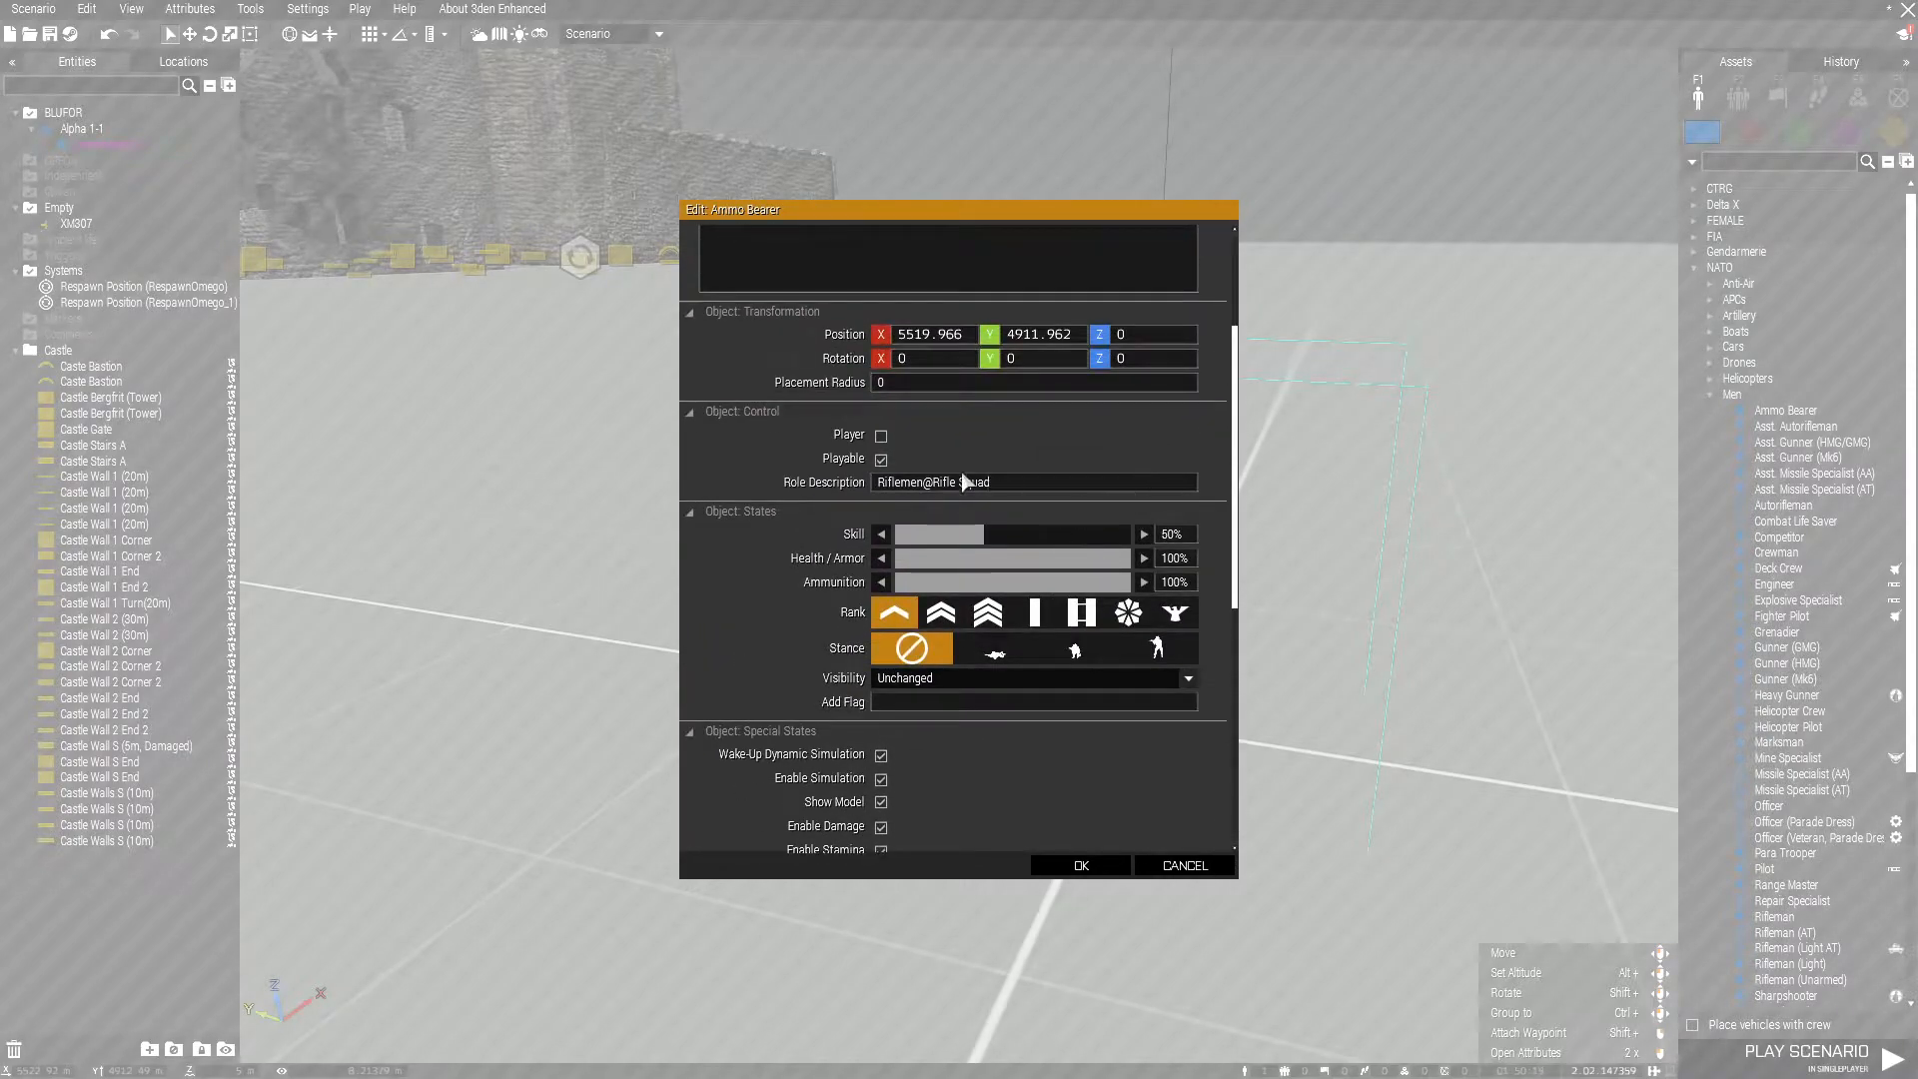
scroll(999, 475, "up", 3)
left_click(1081, 865)
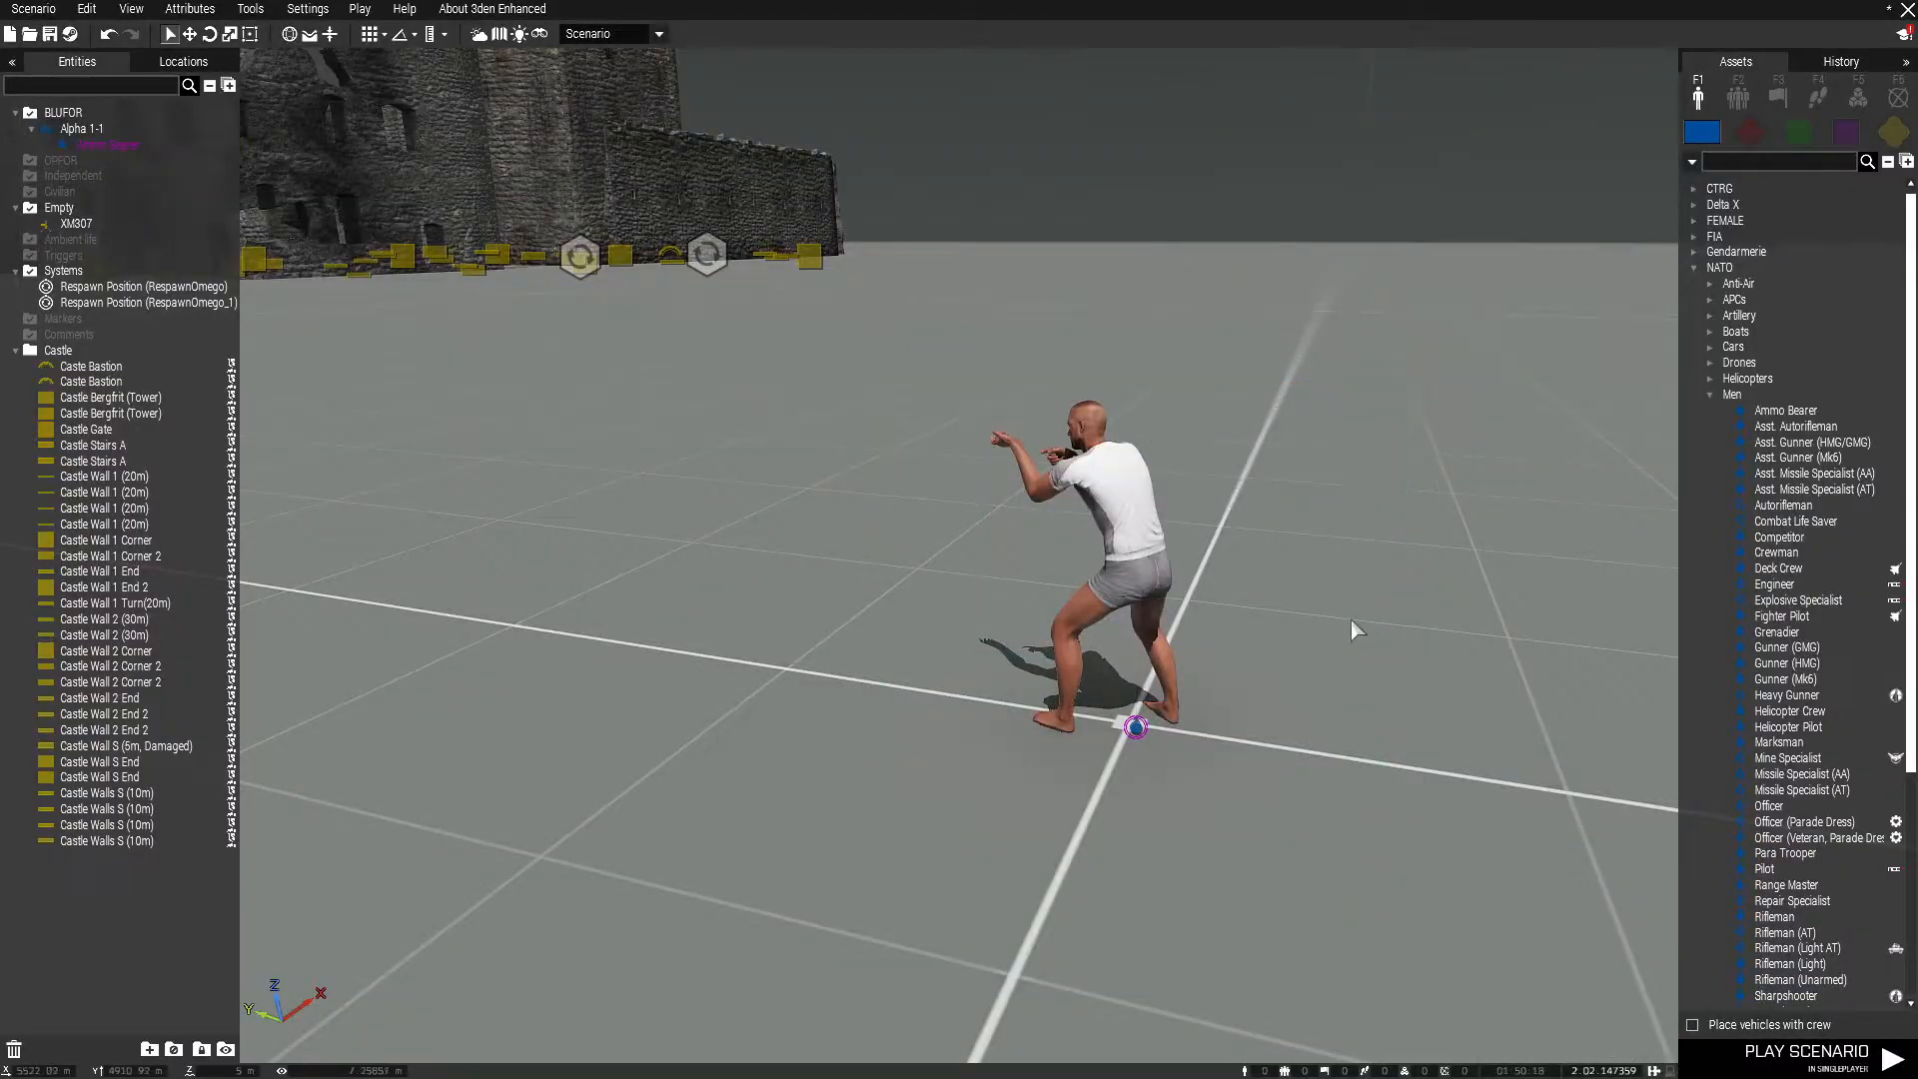
- Paste two copies of the Ammo Bearer in a row beside the original along the thick grid line
right_click_drag(1351, 621, 892, 554)
left_click_drag(1321, 777, 939, 777)
key("ctrl+v")
key("d")
key("s")
left_click(1035, 882)
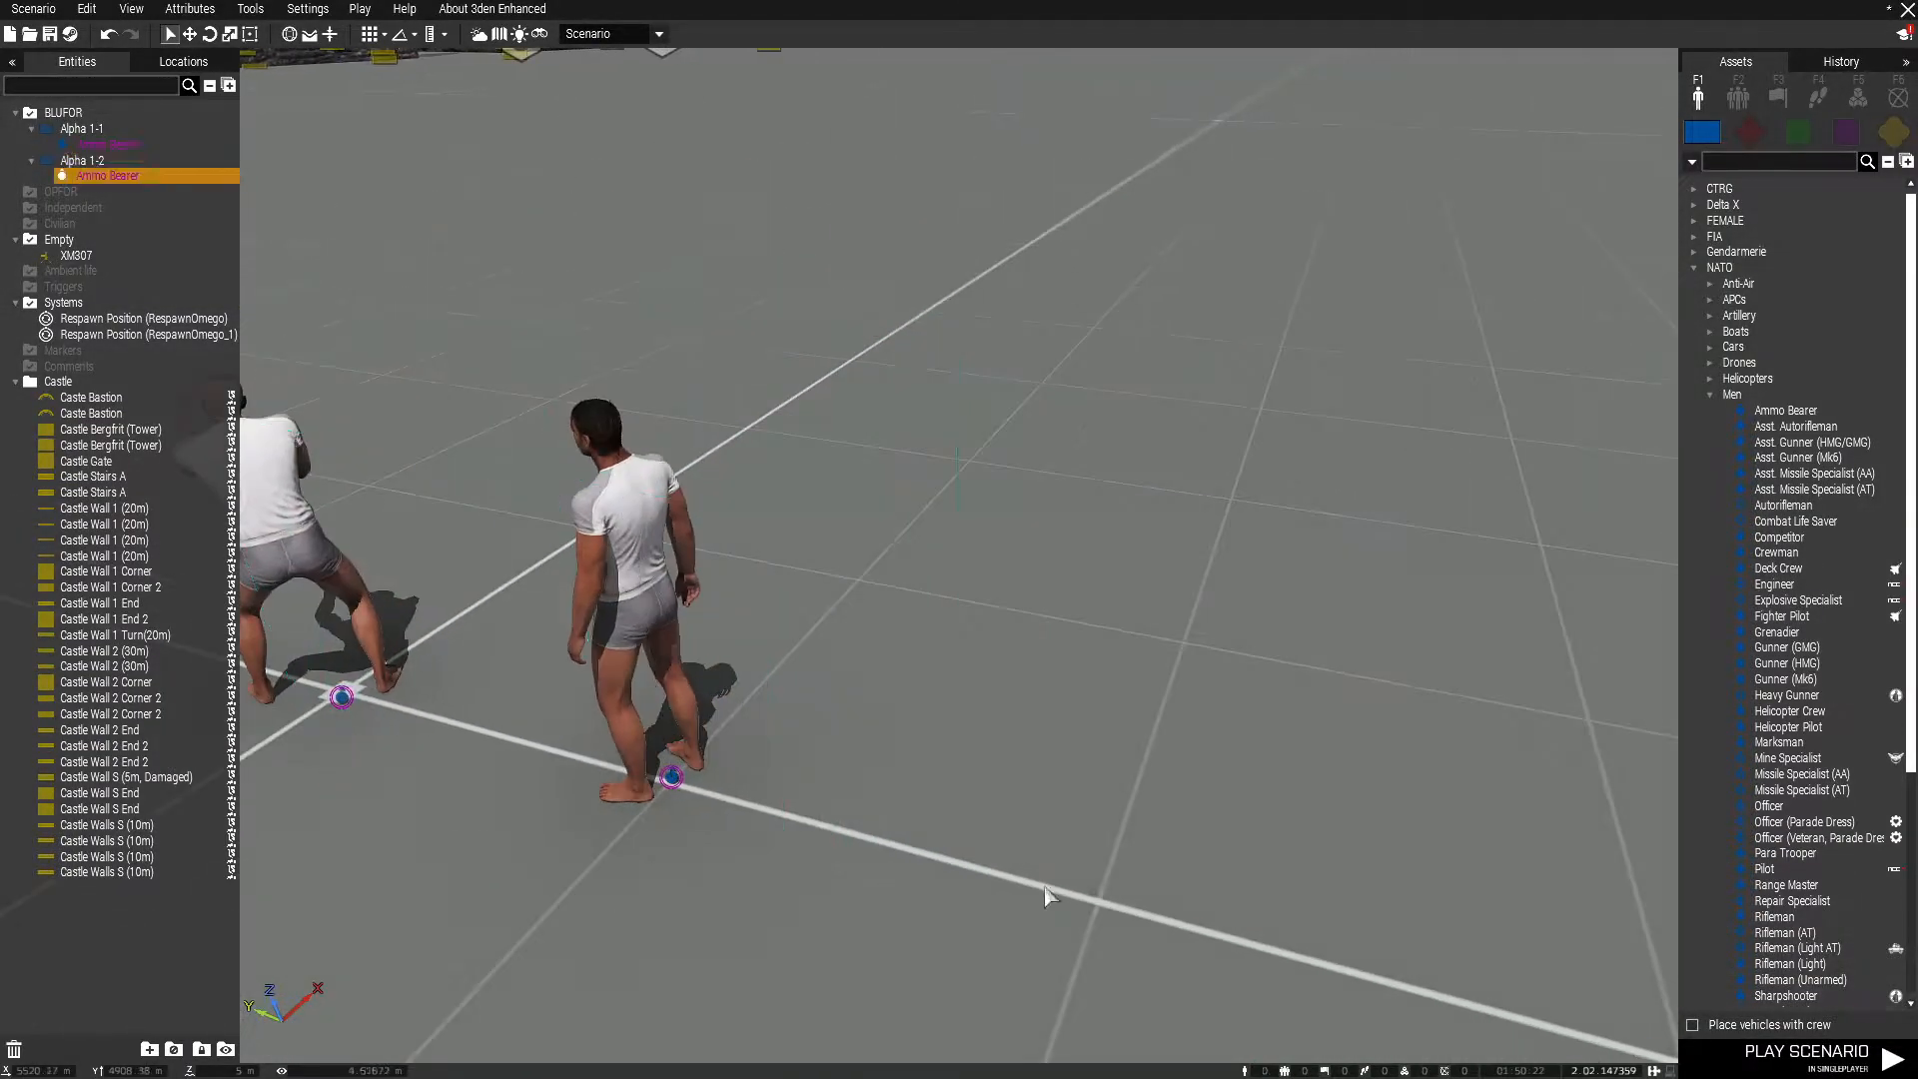
key("ctrl+v")
key("s")
- Select the two pasted Ammo Bearers and group them with the original soldier in Alpha 1-1
left_click_drag(550, 964, 1129, 595)
key("a")
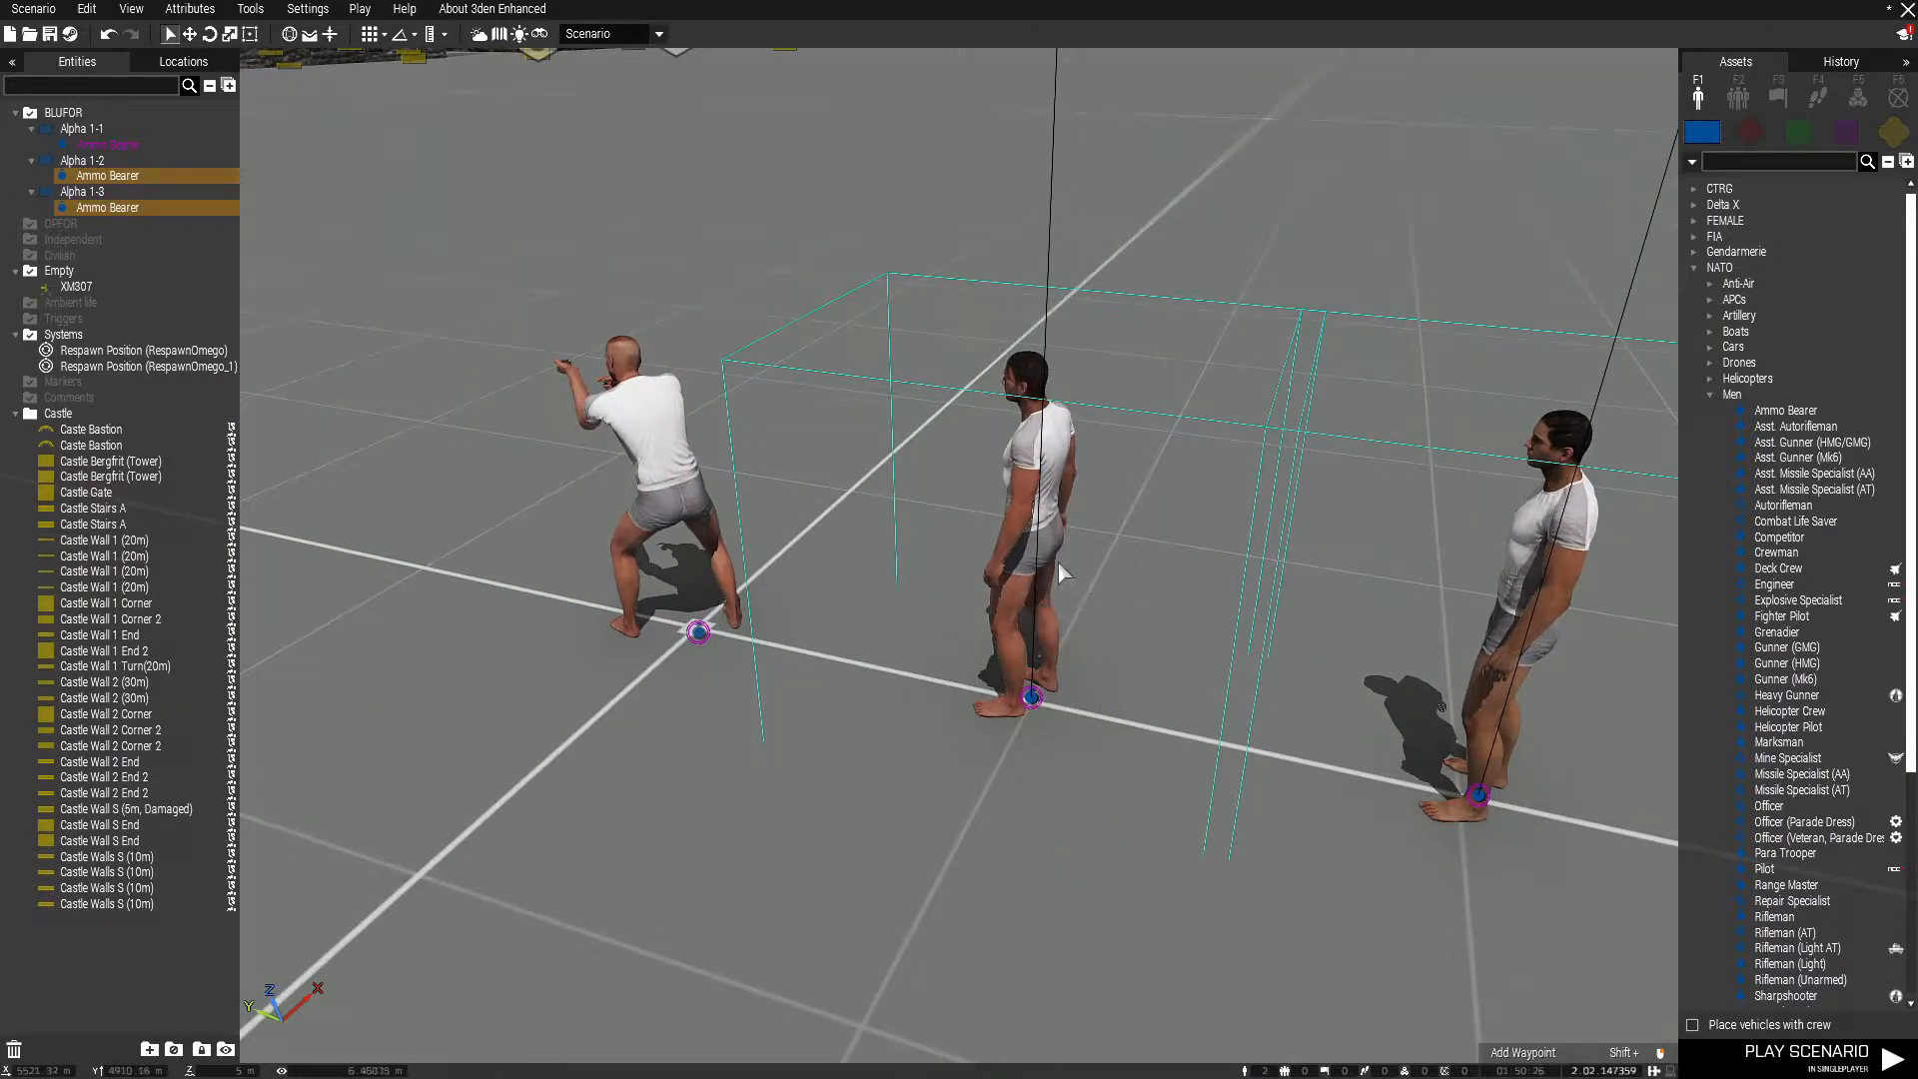
left_click_drag(1049, 545, 700, 640, "ctrl")
- Copy the last Ammo Bearer in the row and paste a fourth one at the end of the line
scroll(1021, 848, "down", 3)
key("d")
right_click_drag(1034, 806, 979, 607)
key("a")
key("w")
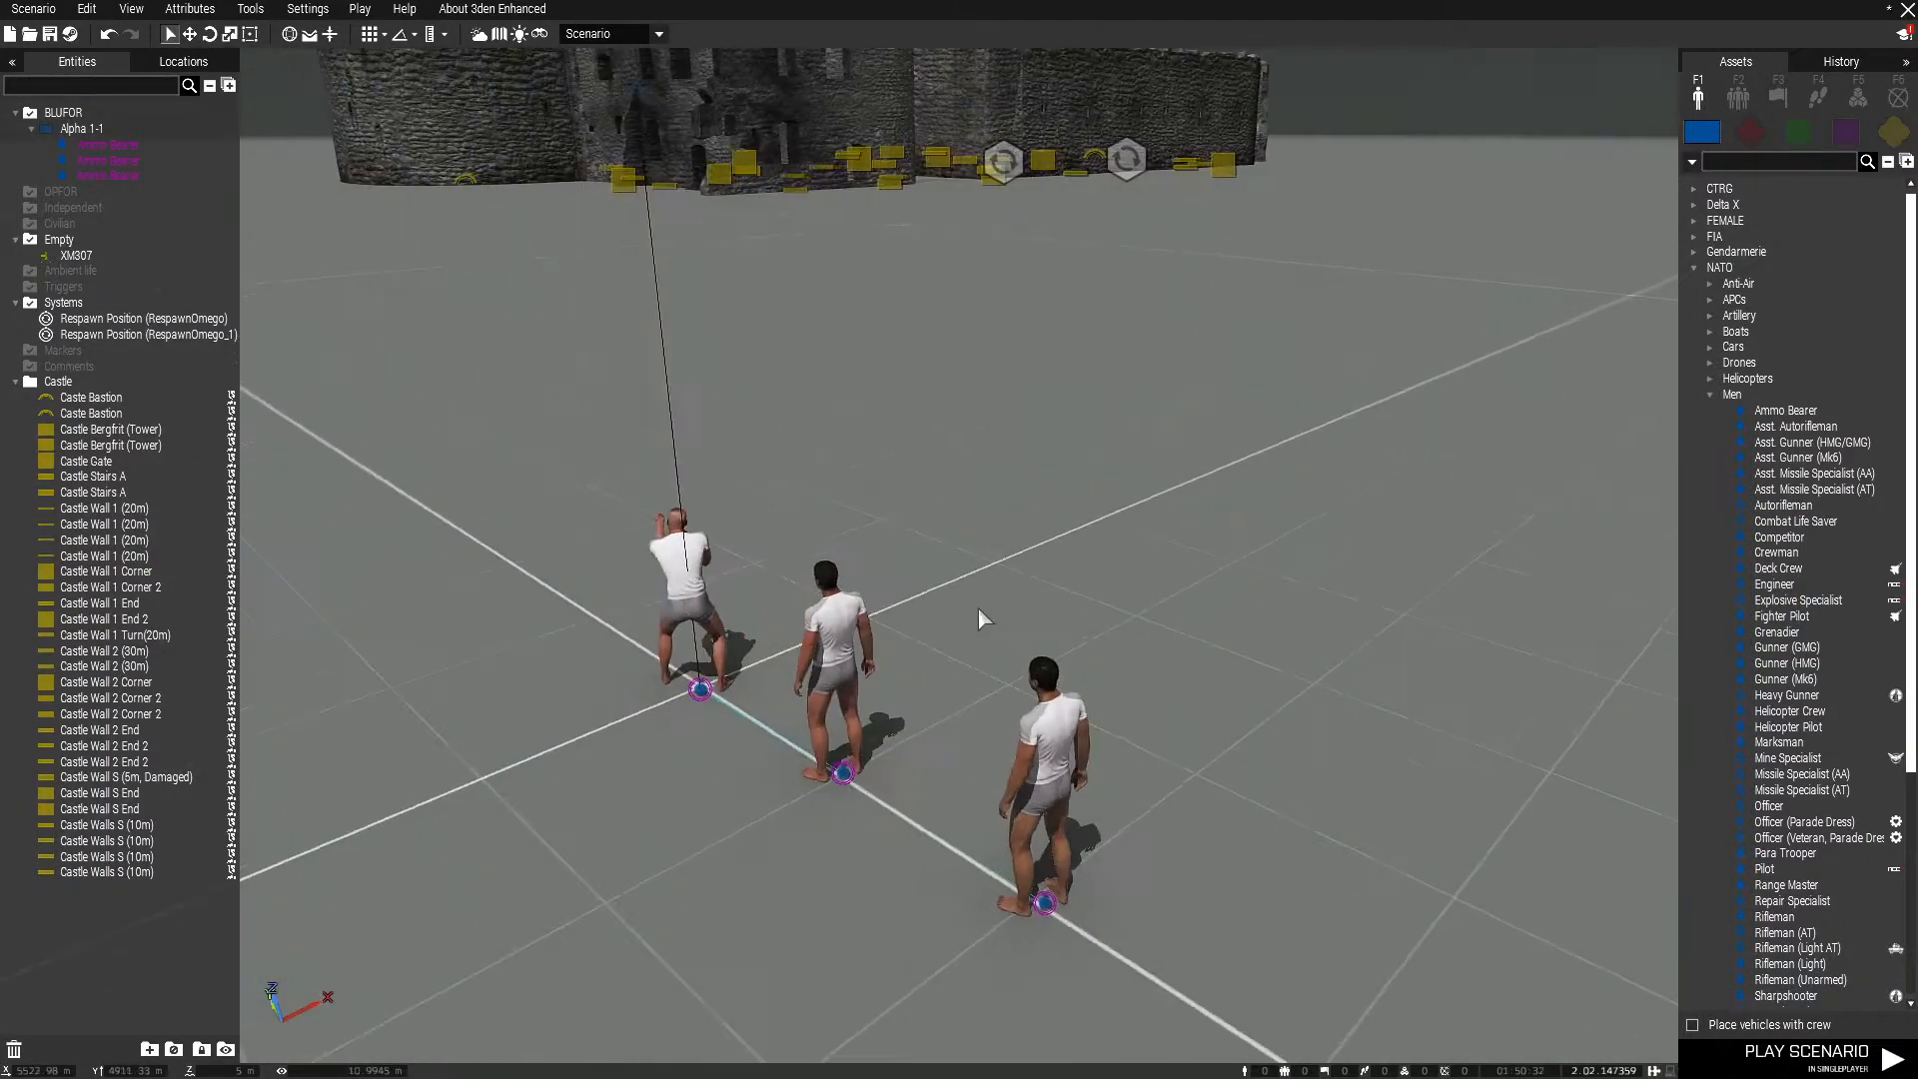
key("w")
key("w")
key("z")
left_click(1041, 599)
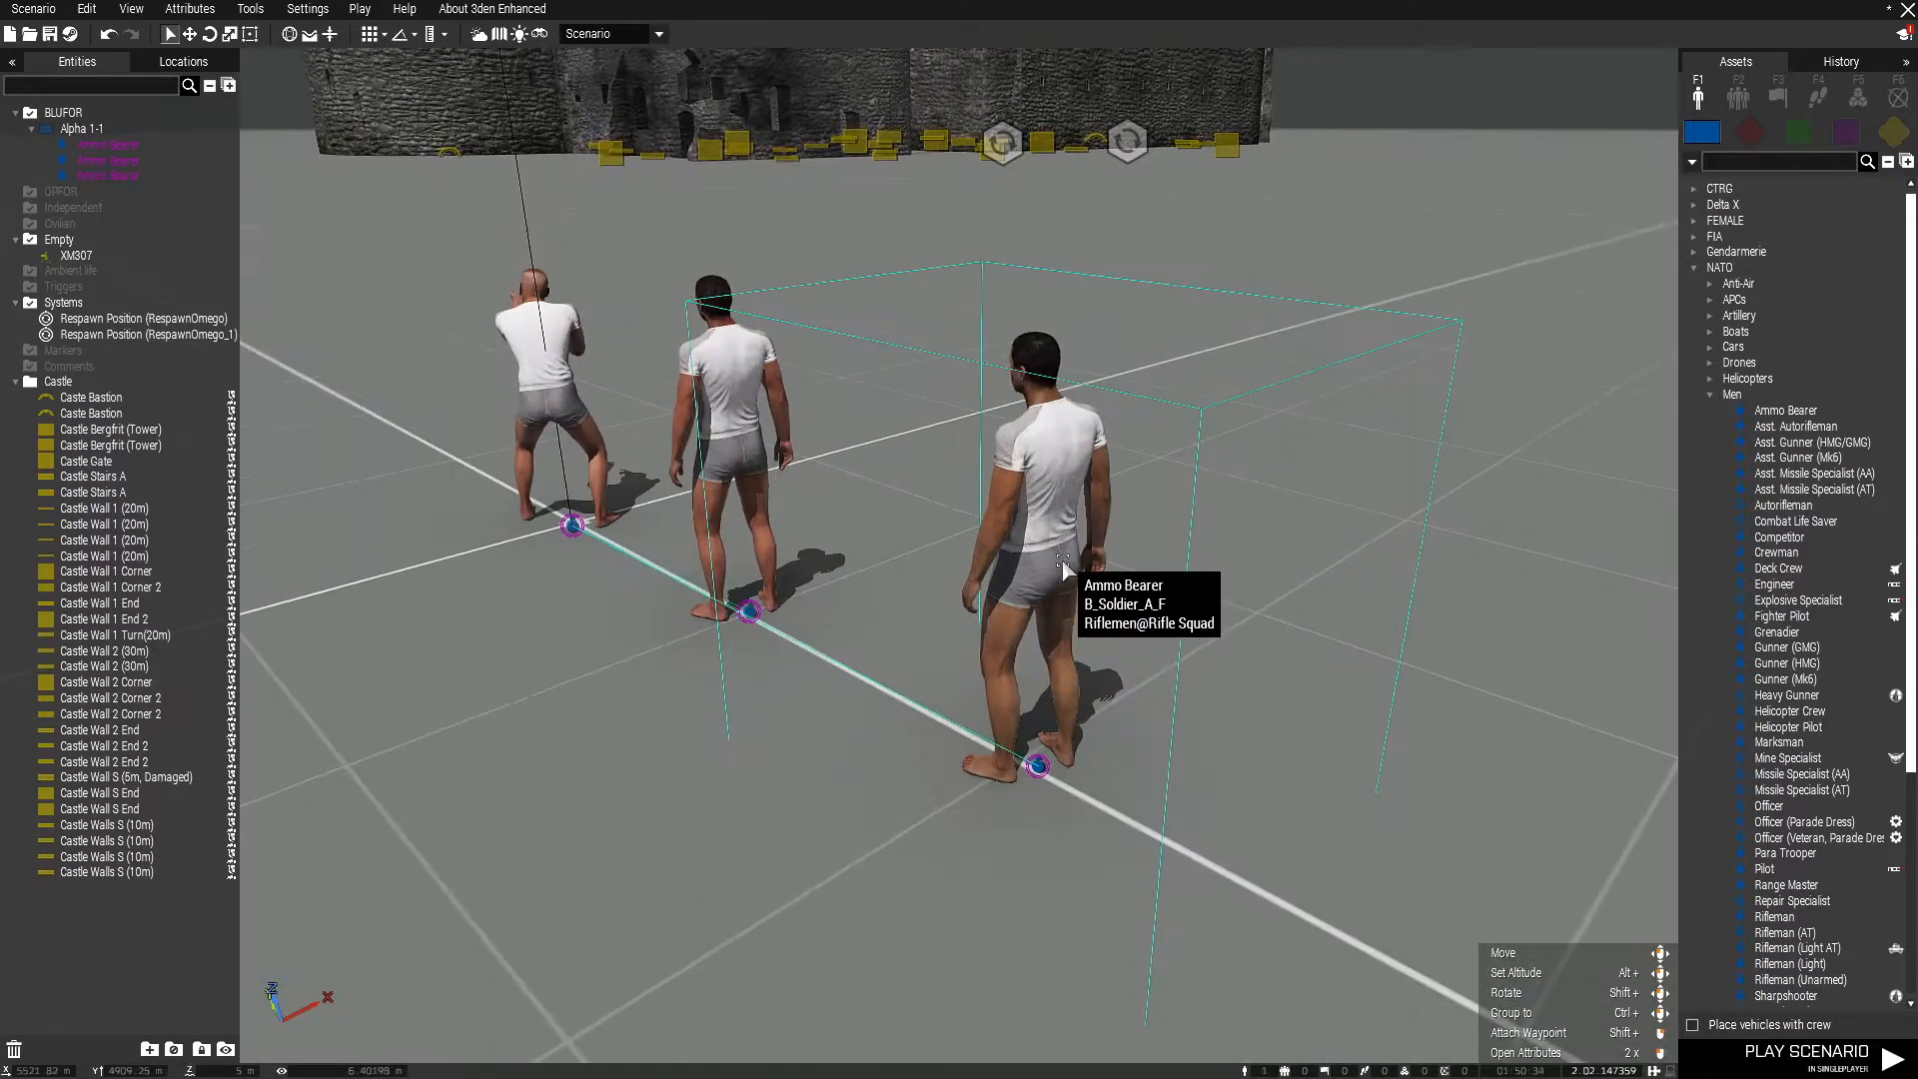
left_click(1154, 612)
right_click_drag(1154, 612, 1139, 727)
key("w")
key("ctrl+v")
key("d")
right_click_drag(1160, 579, 944, 484)
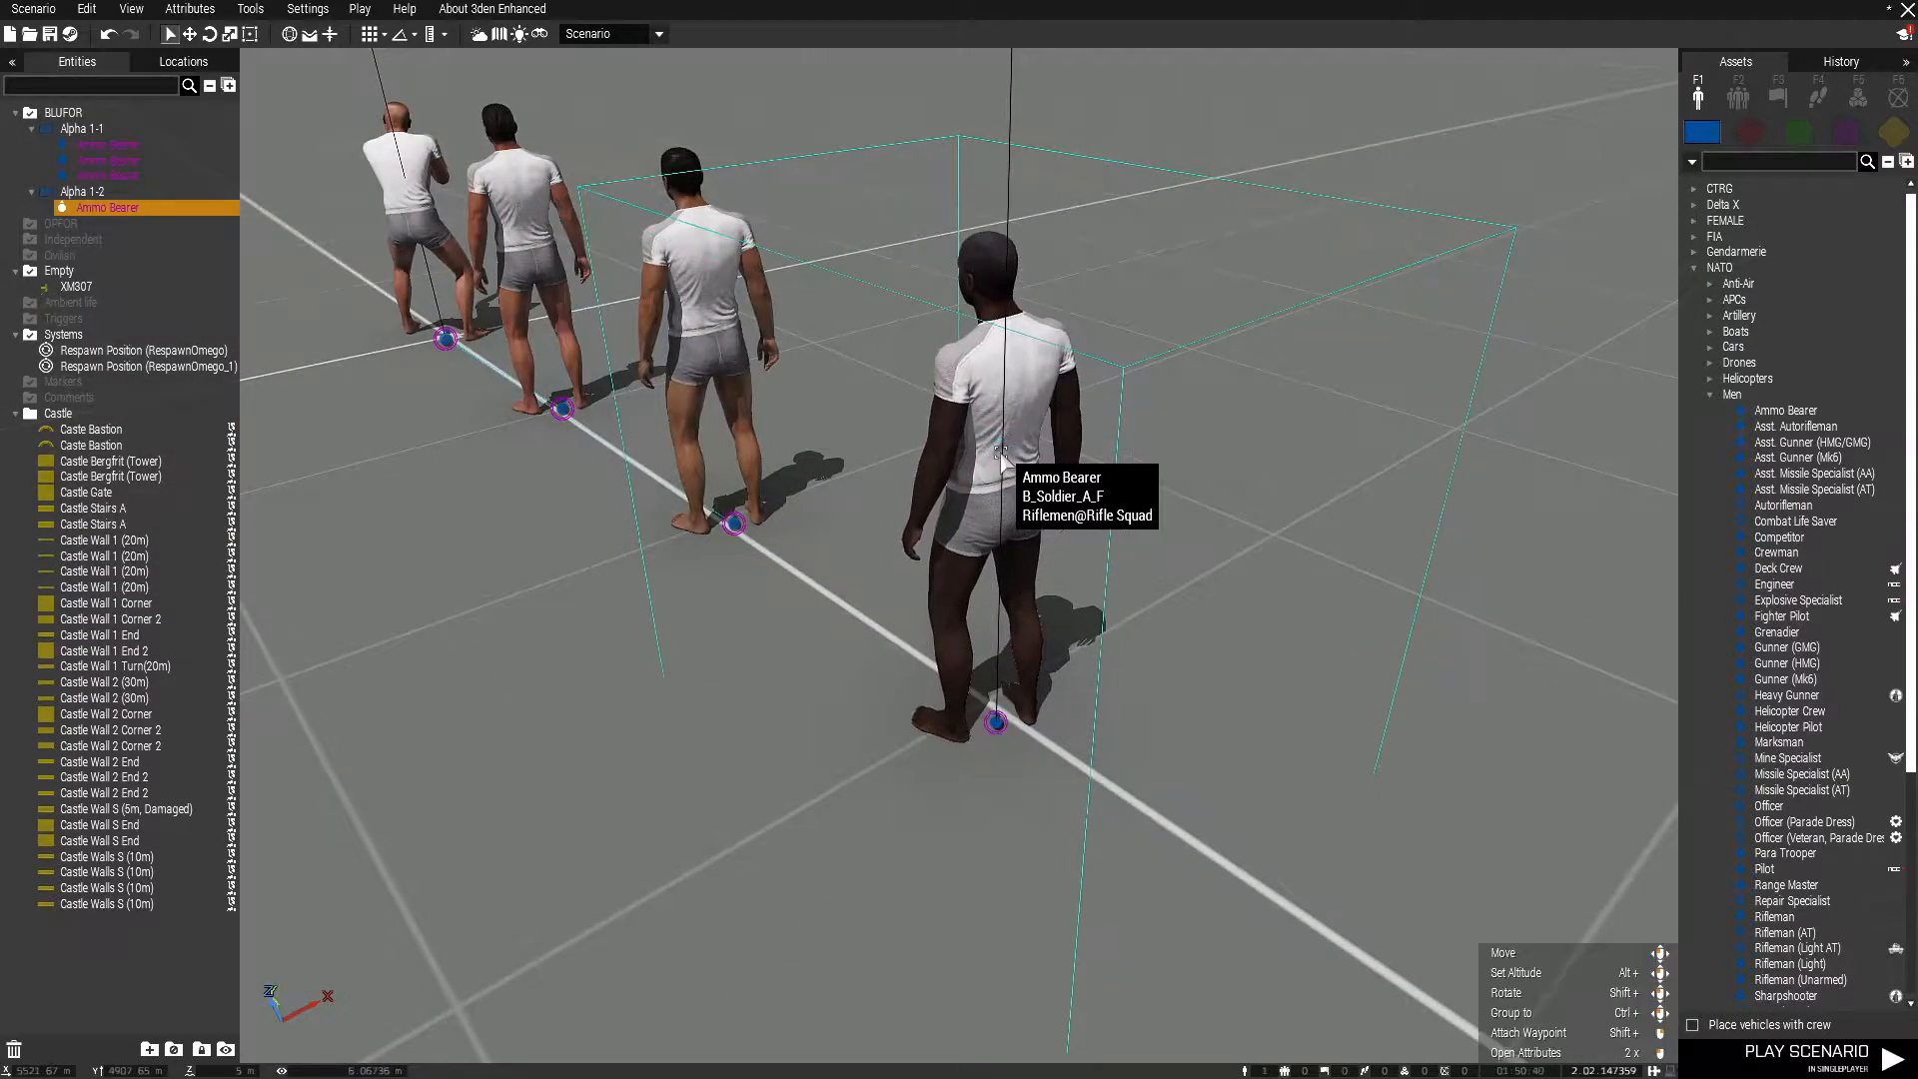
- Enable the Is Medic, Is Engineer and Is Explosive Specialist unit traits for the fourth Ammo Bearer
double_click(999, 451)
scroll(860, 642, "down", 6)
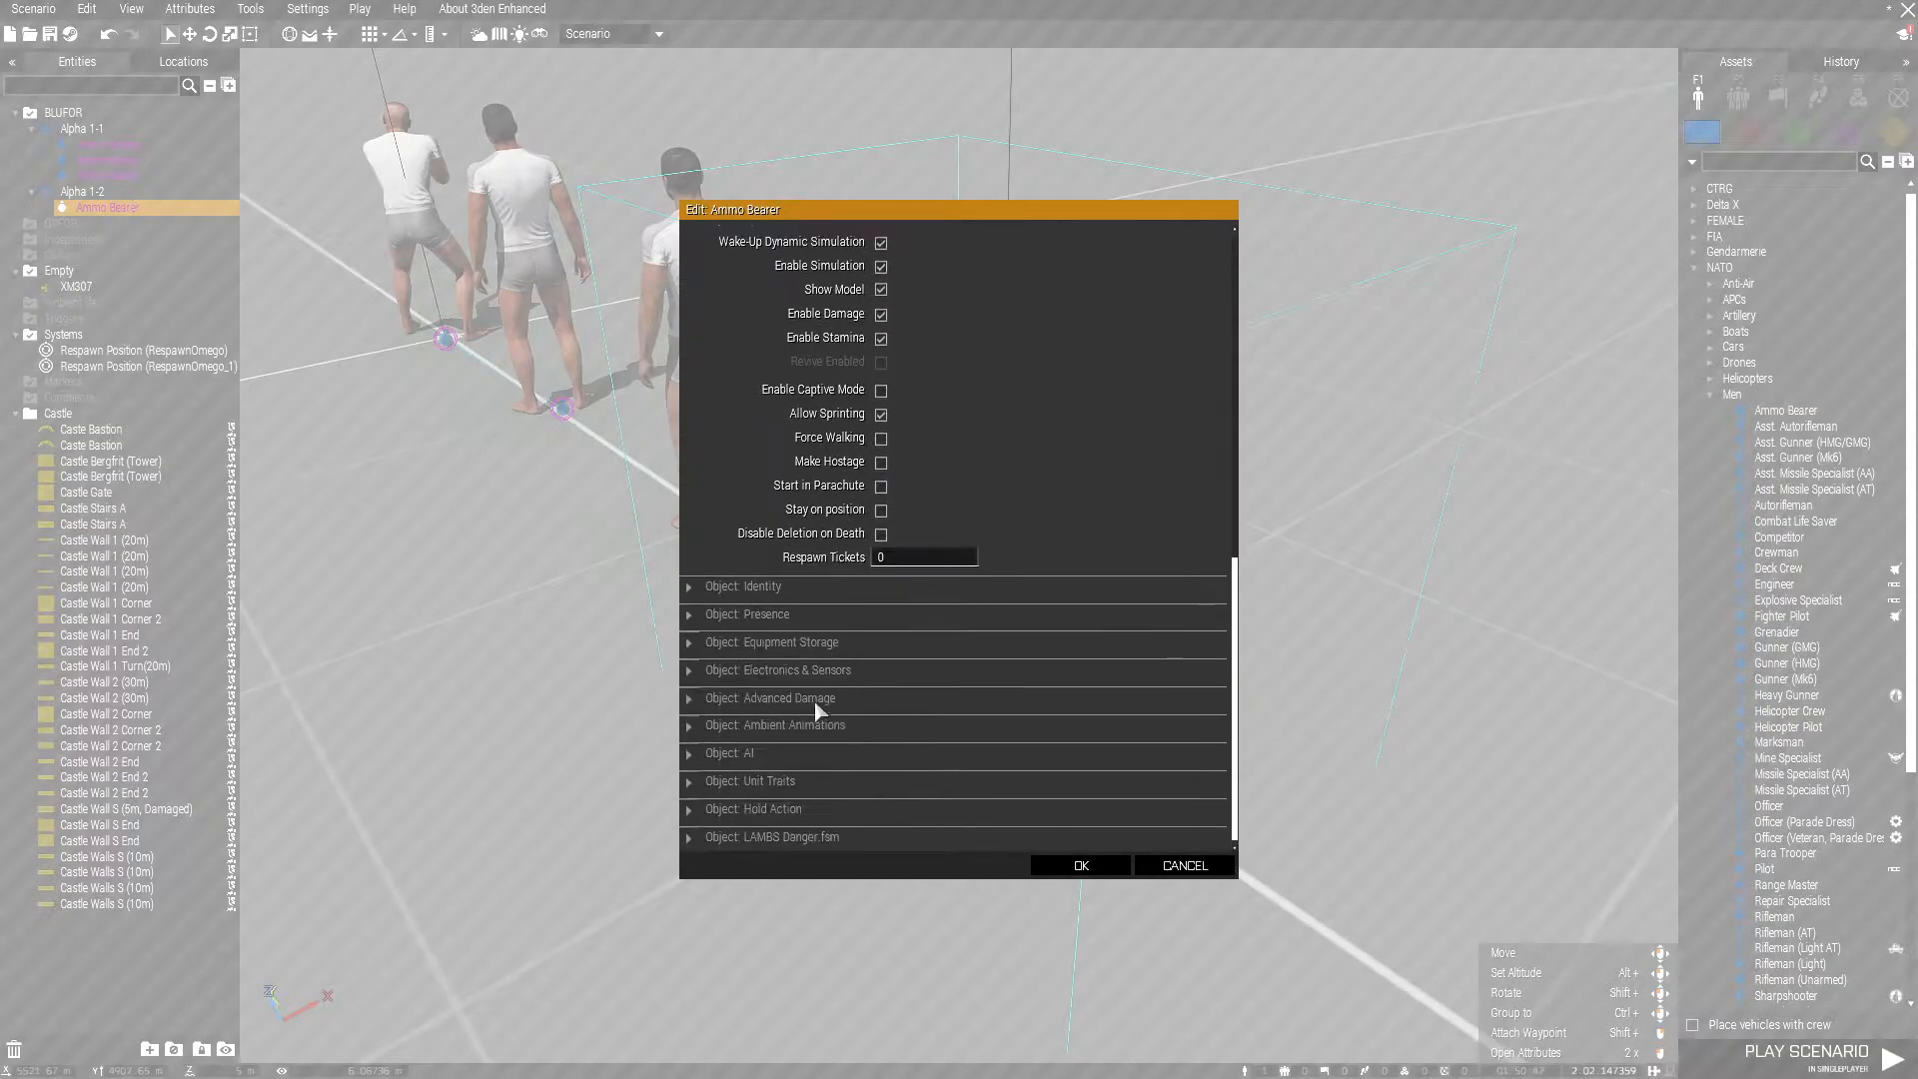
left_click(770, 781)
scroll(907, 615, "down", 1)
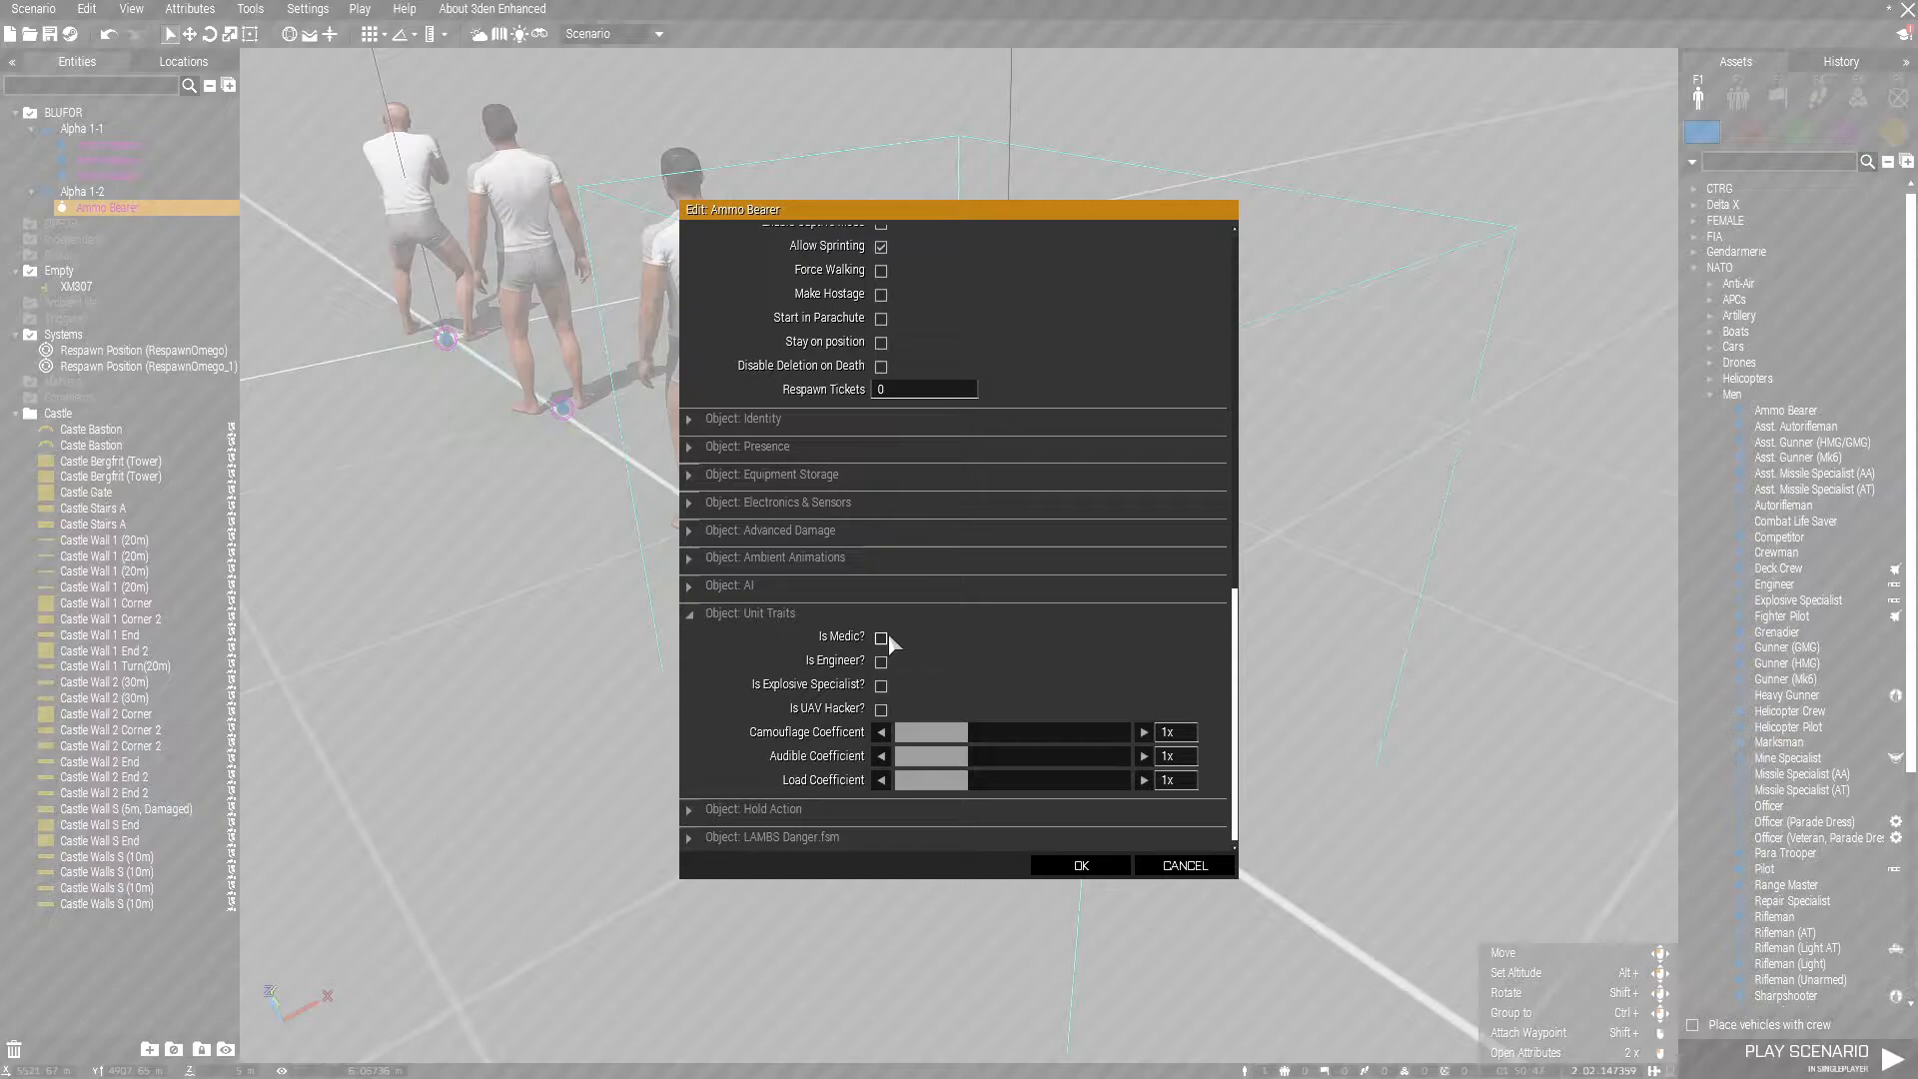
left_click(883, 637)
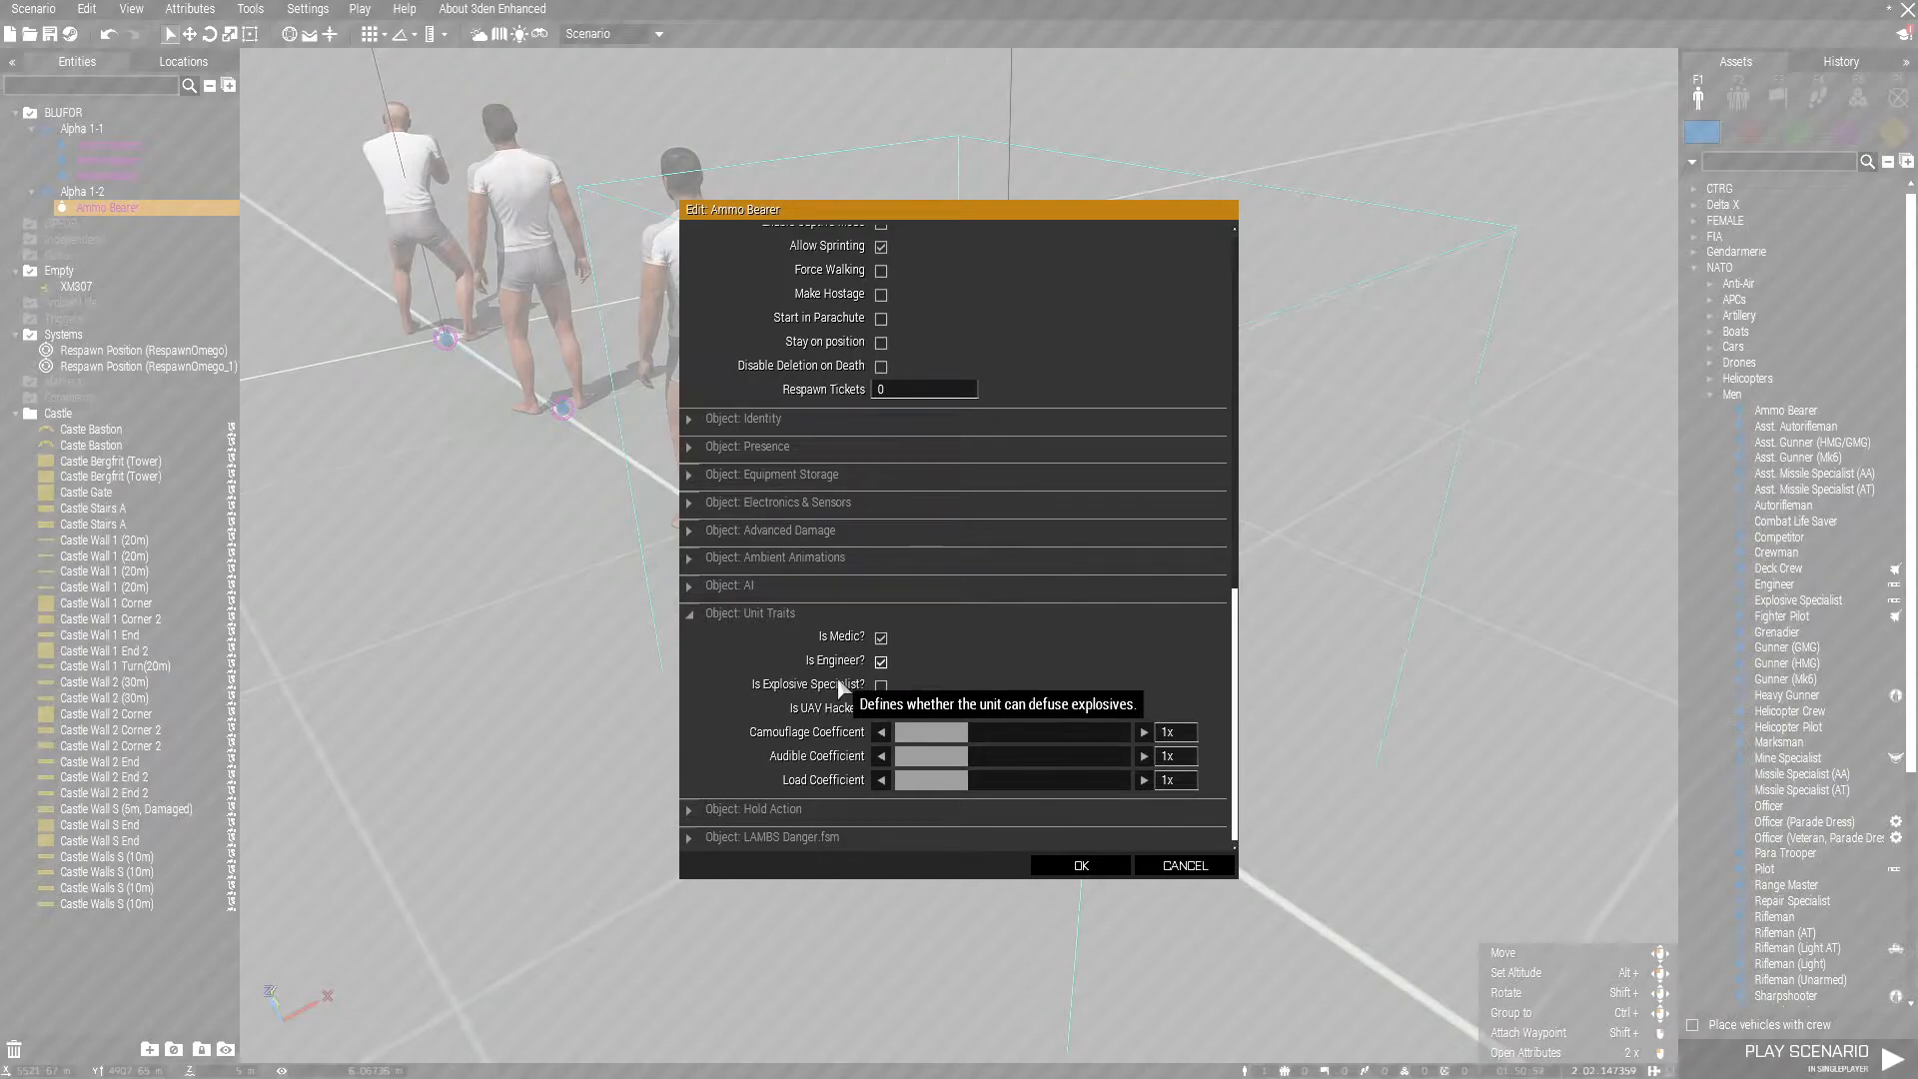
left_click(881, 685)
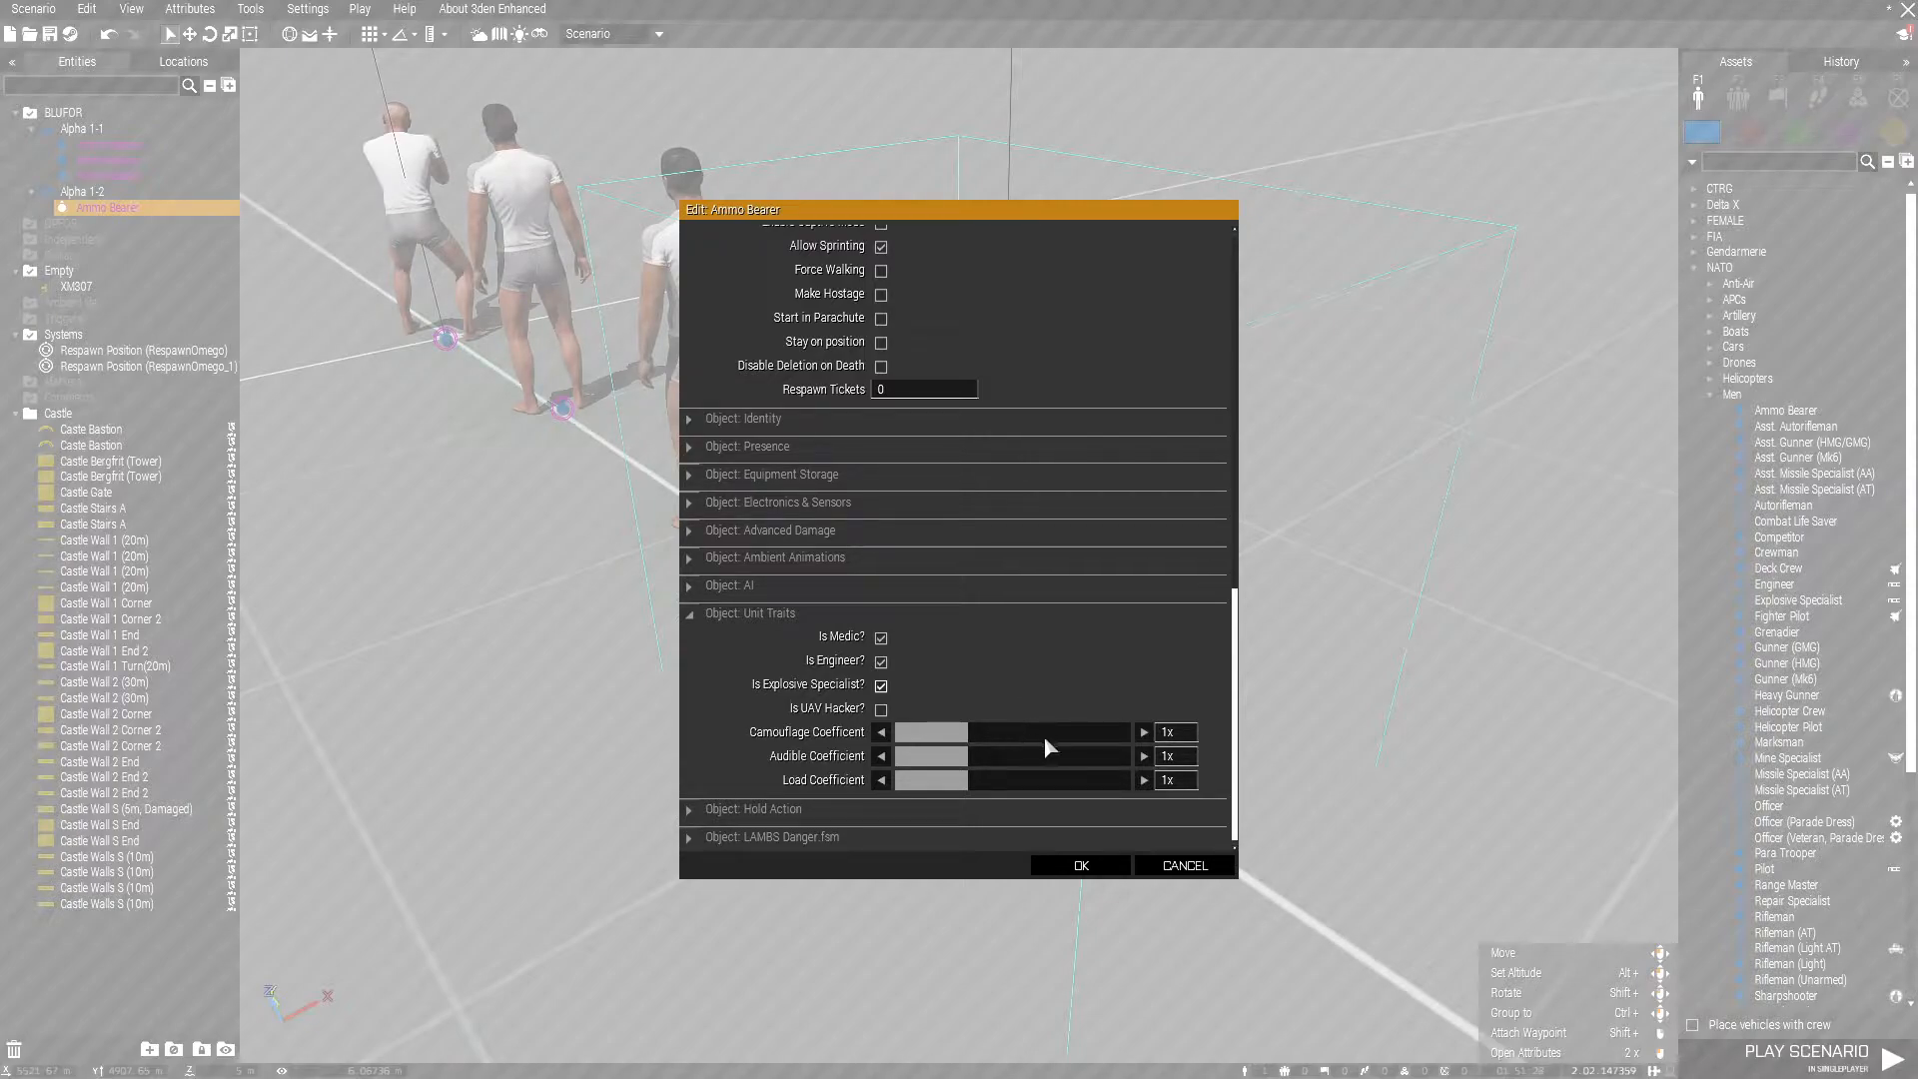
- Set the soldier's camouflage coefficient to 2x and audible coefficient to 1.4x, and apply the attributes
mouse_move(1023, 732)
left_mouse_down()
mouse_move(1053, 733)
mouse_move(1039, 744)
left_mouse_up()
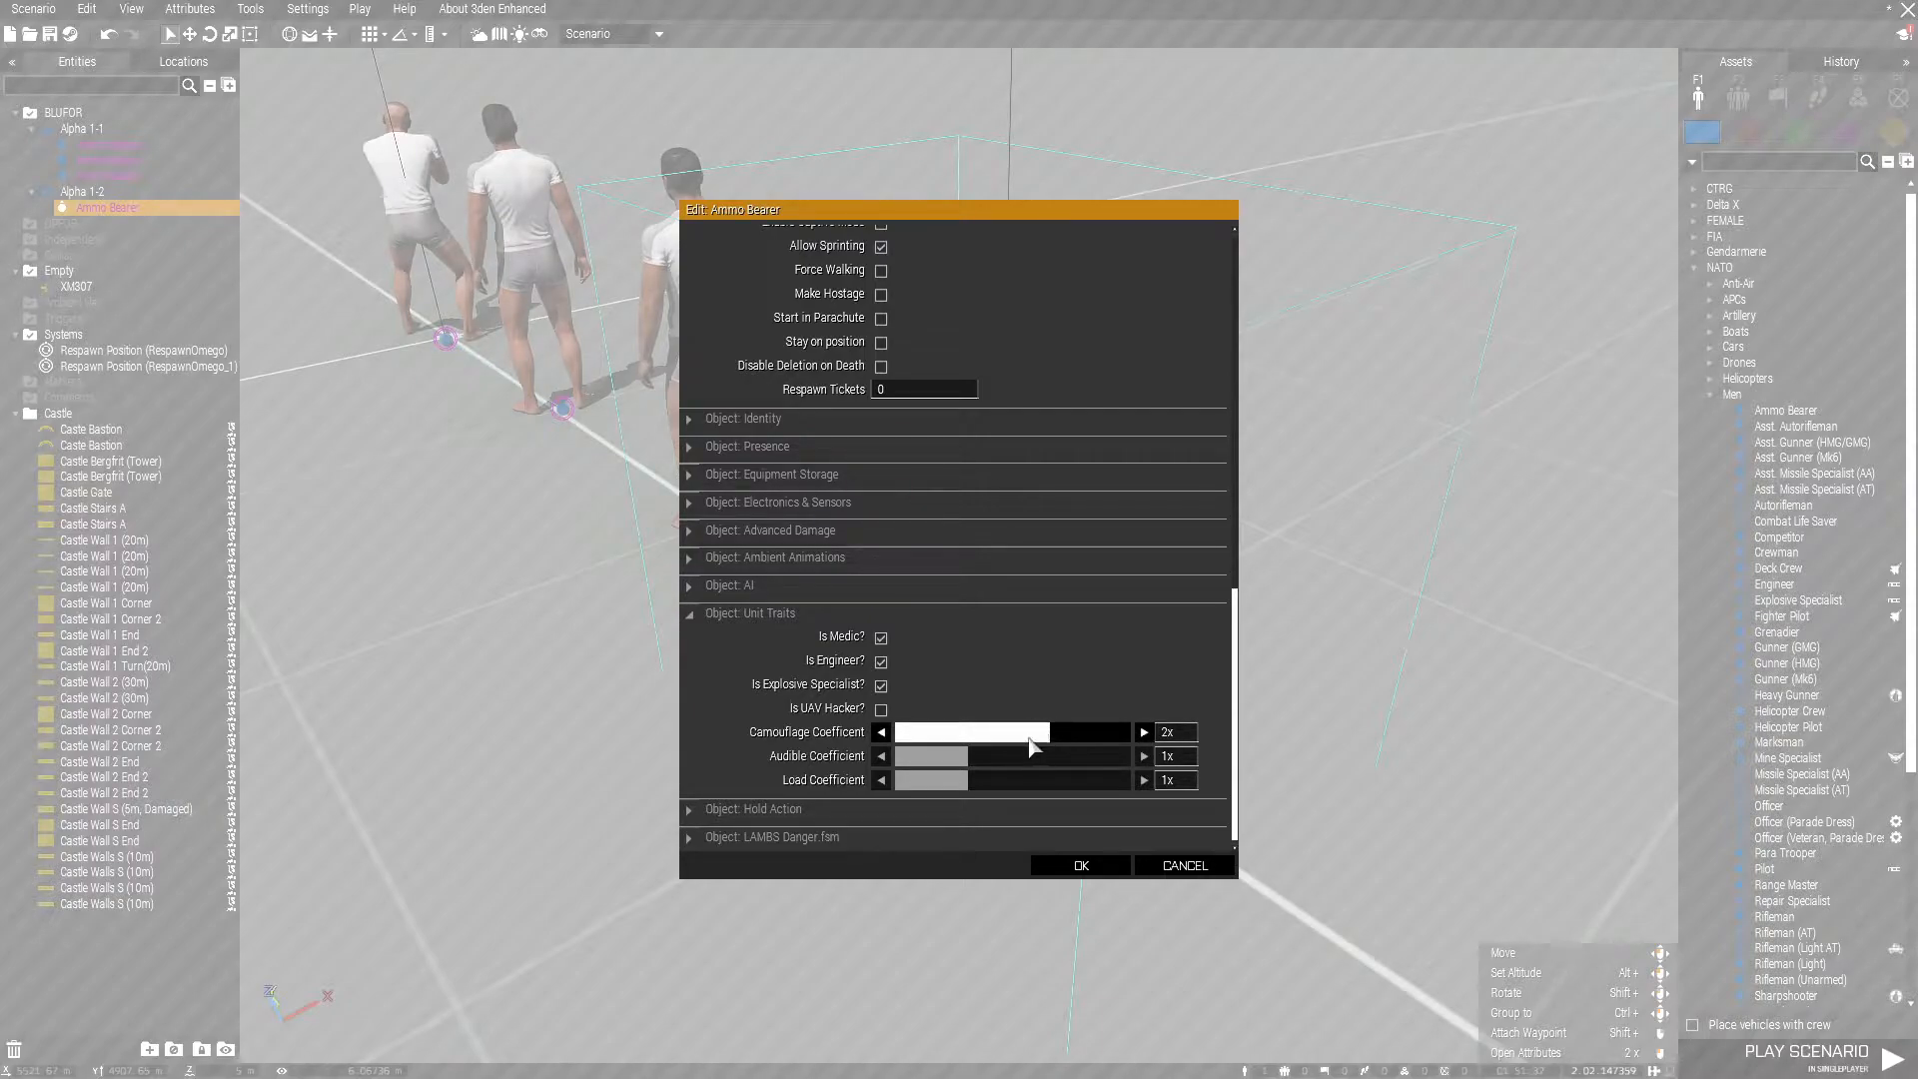
left_click(961, 759)
left_click_drag(961, 764, 1000, 757)
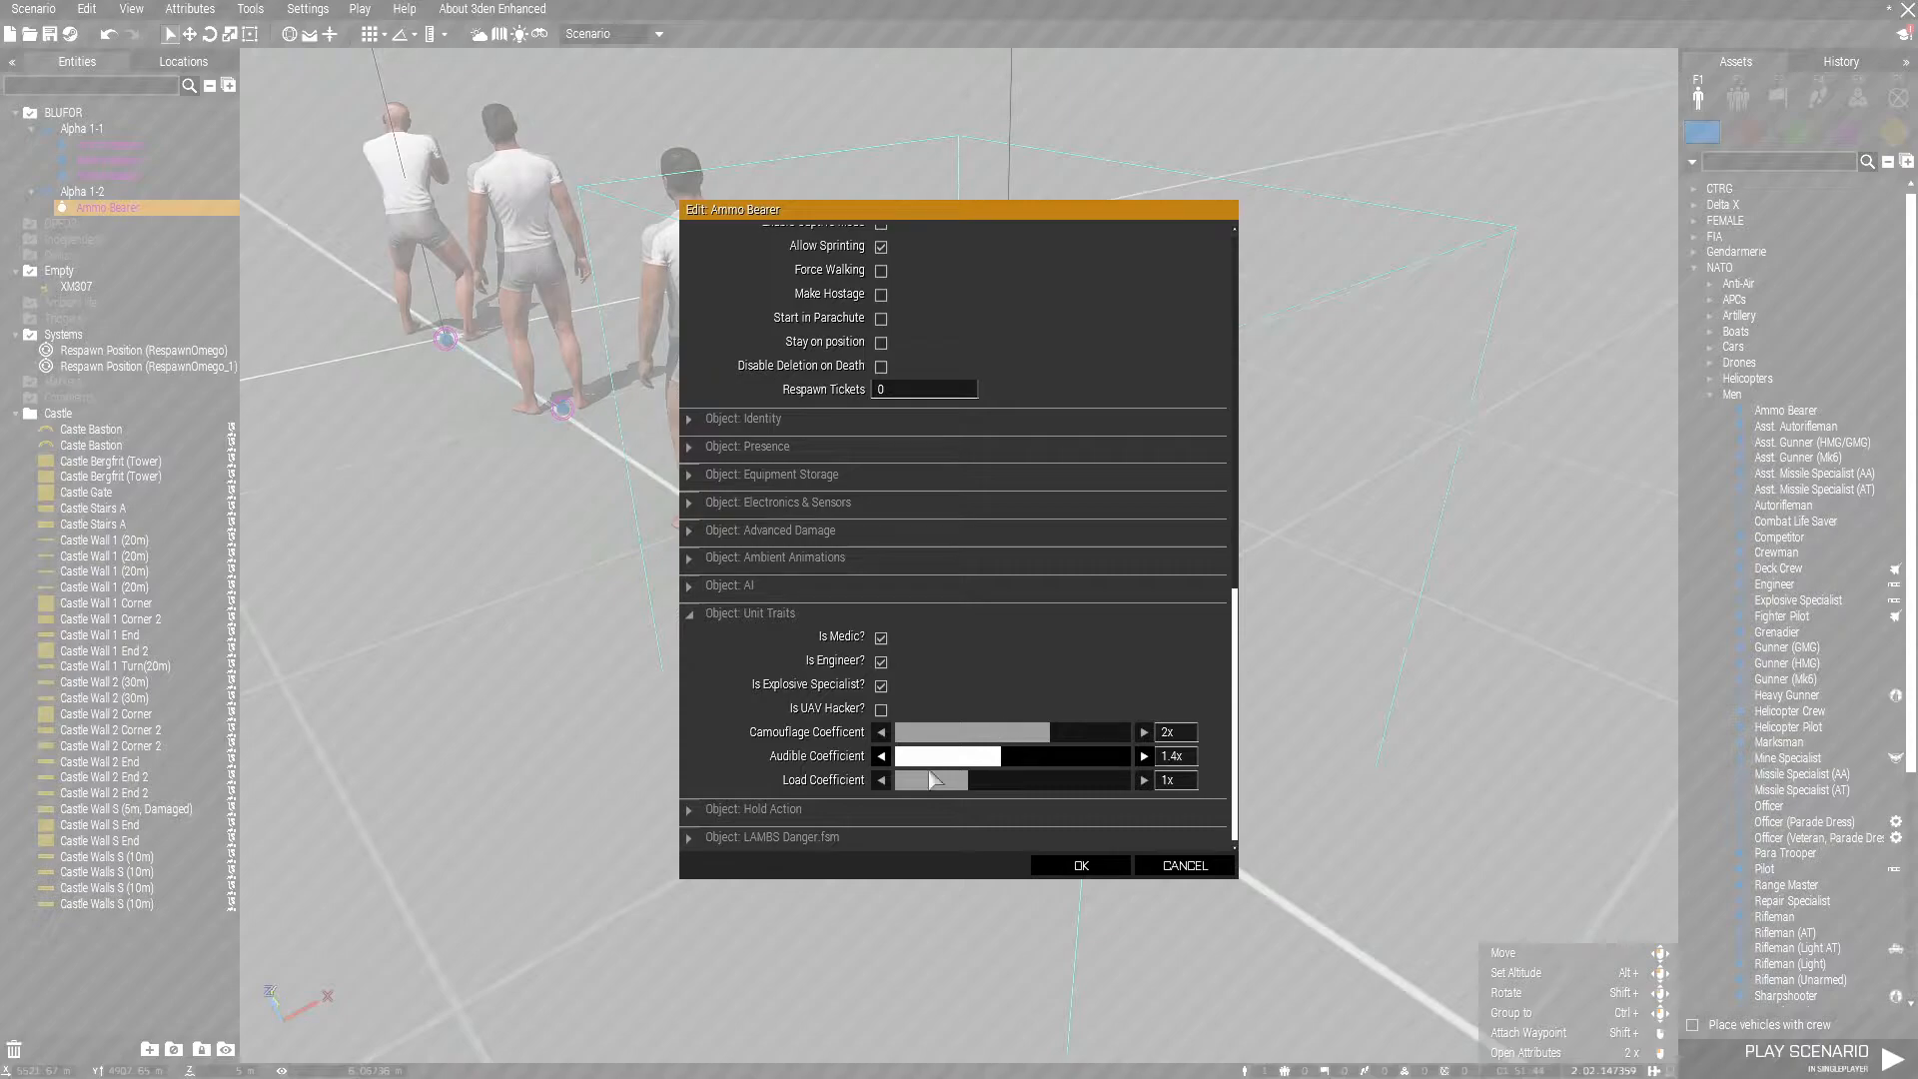
mouse_move(857, 761)
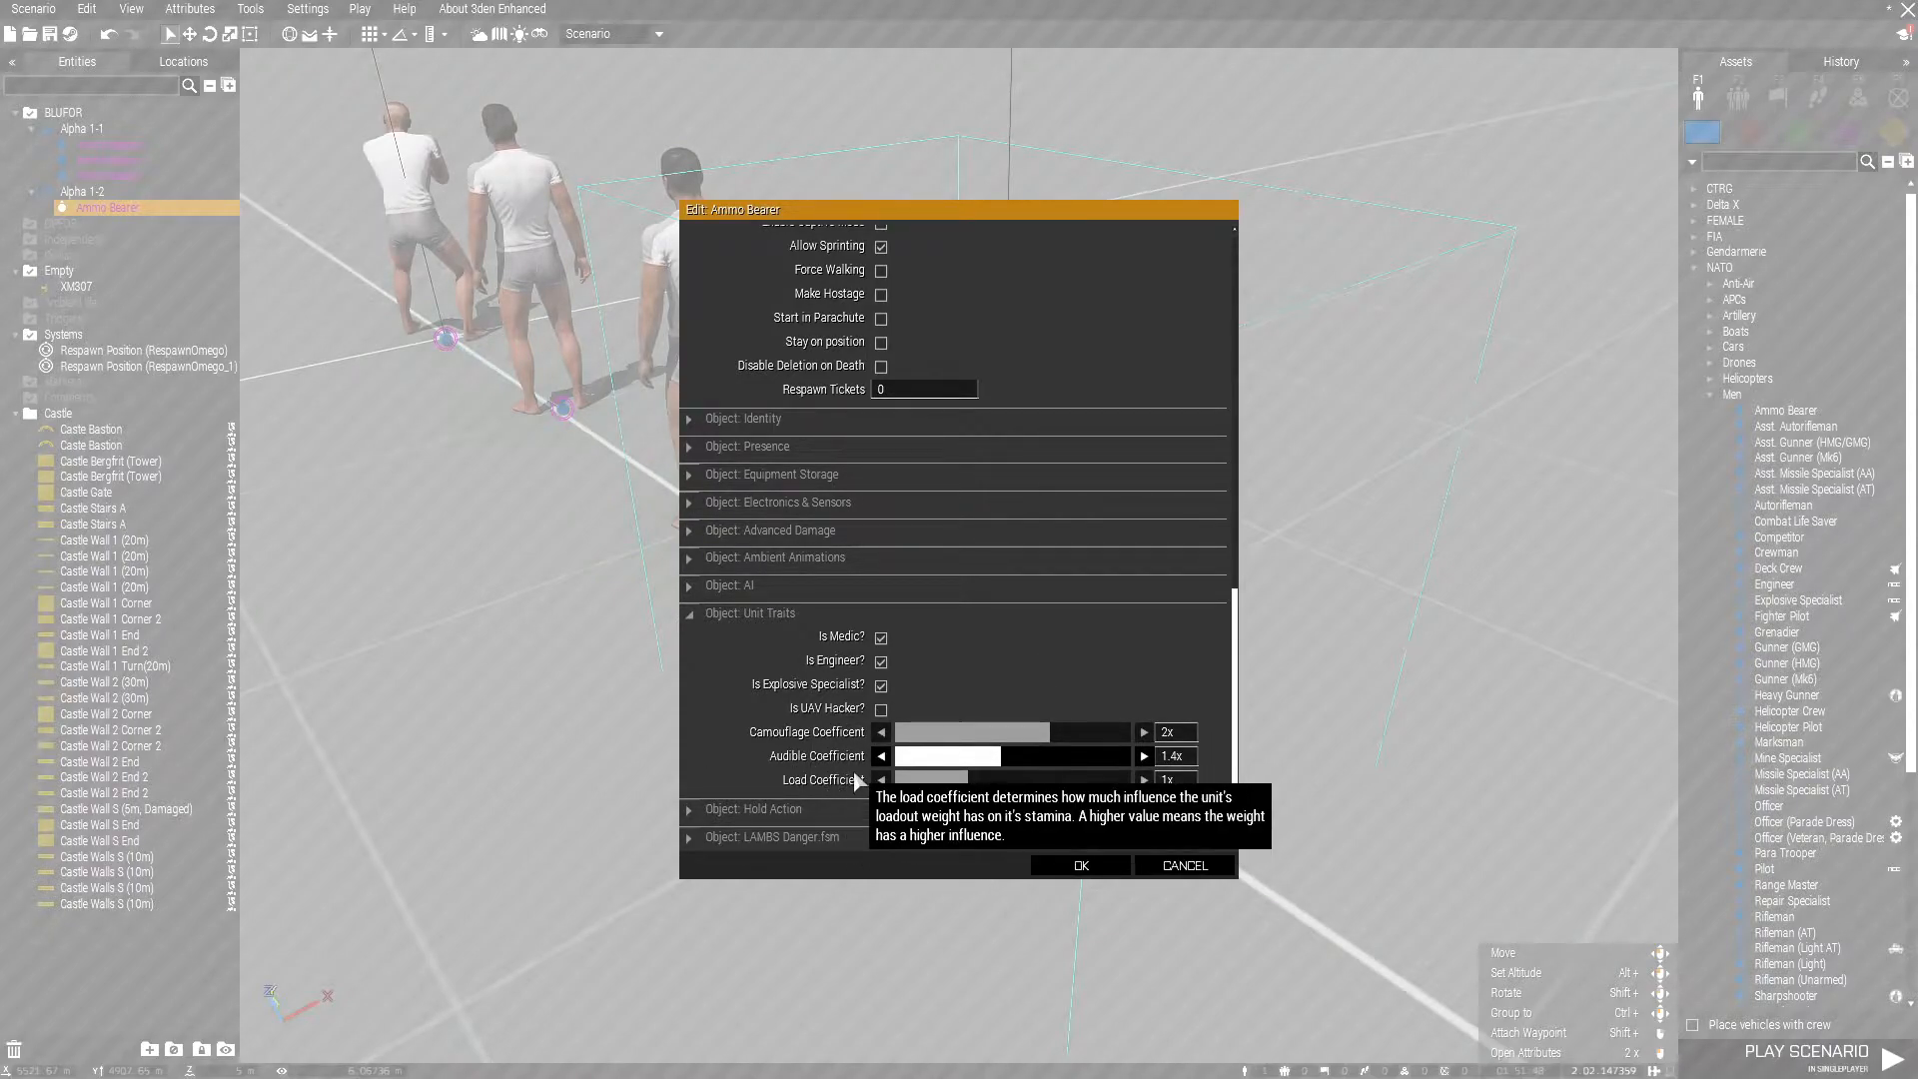
left_click(1081, 865)
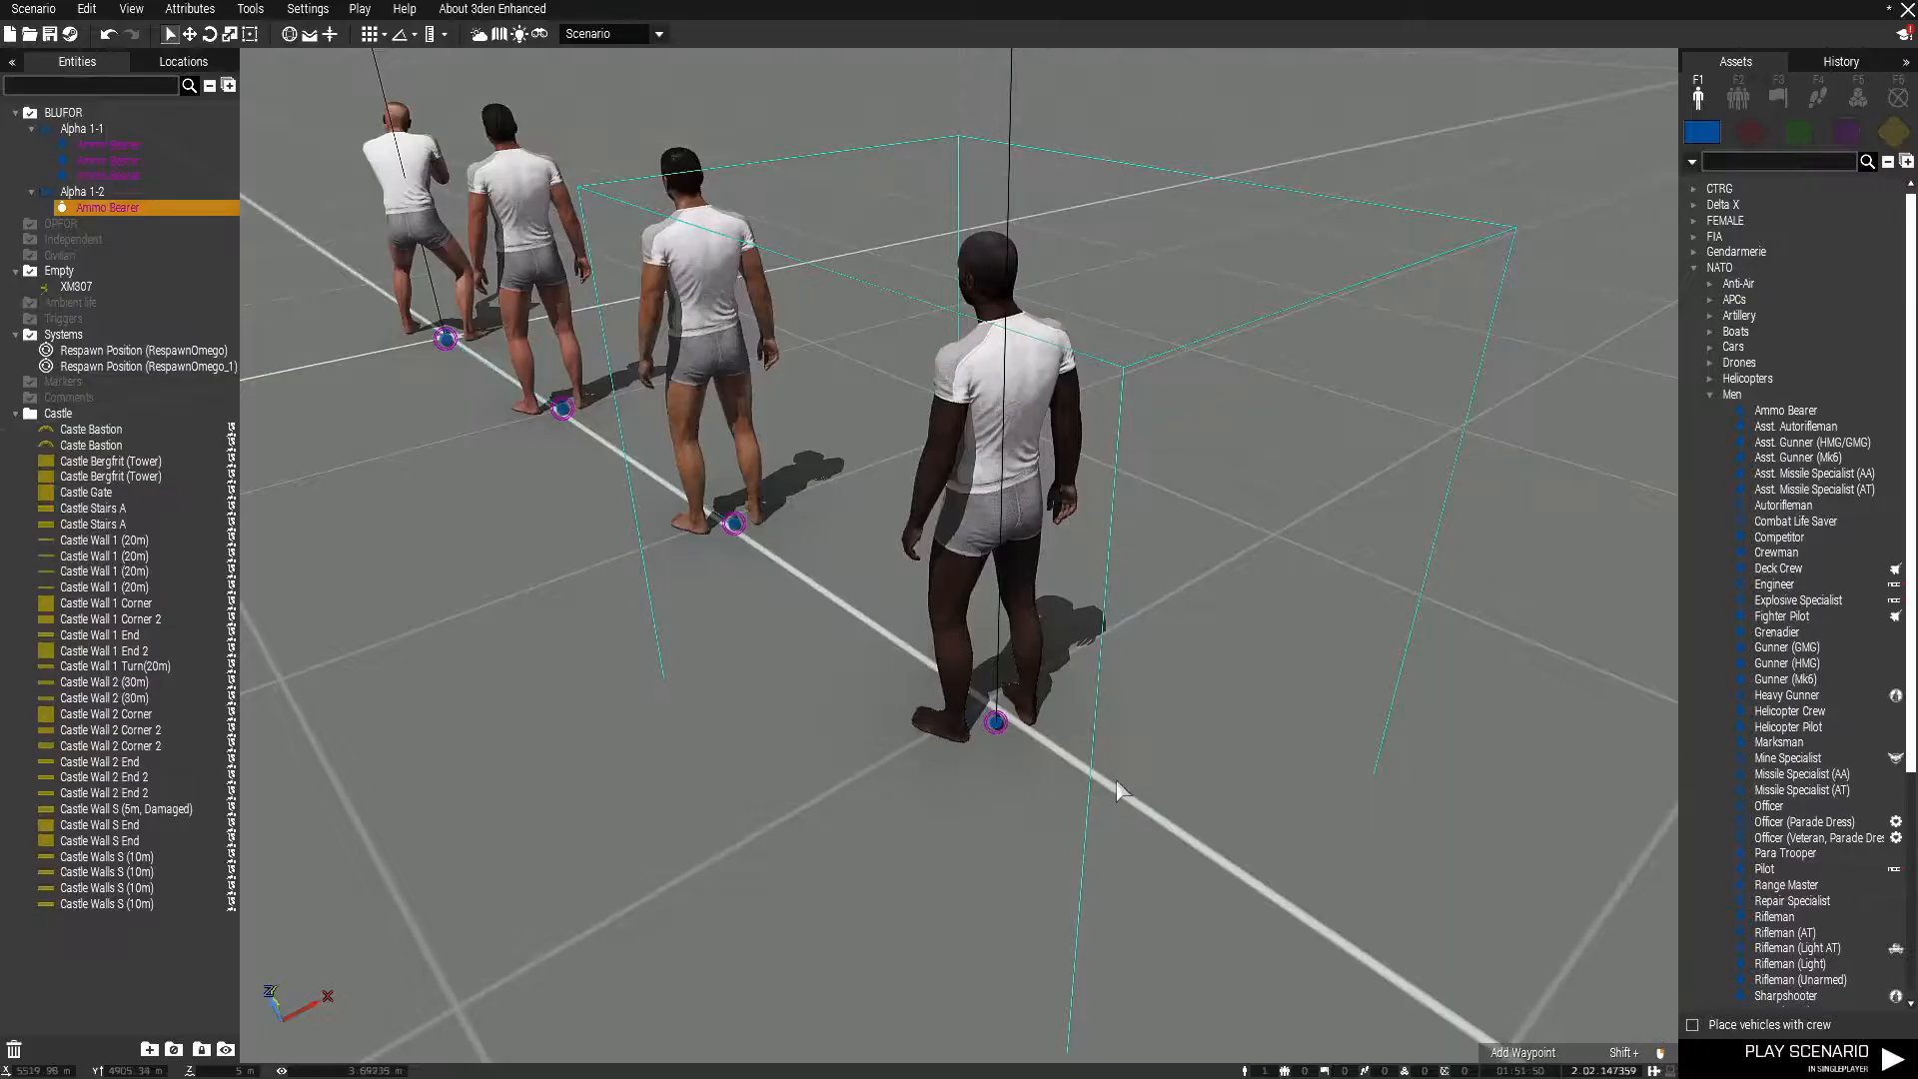
- Open the scenario's multiplayer attributes and turn off Enable AI for the lobby
scroll(1049, 554, "down", 10)
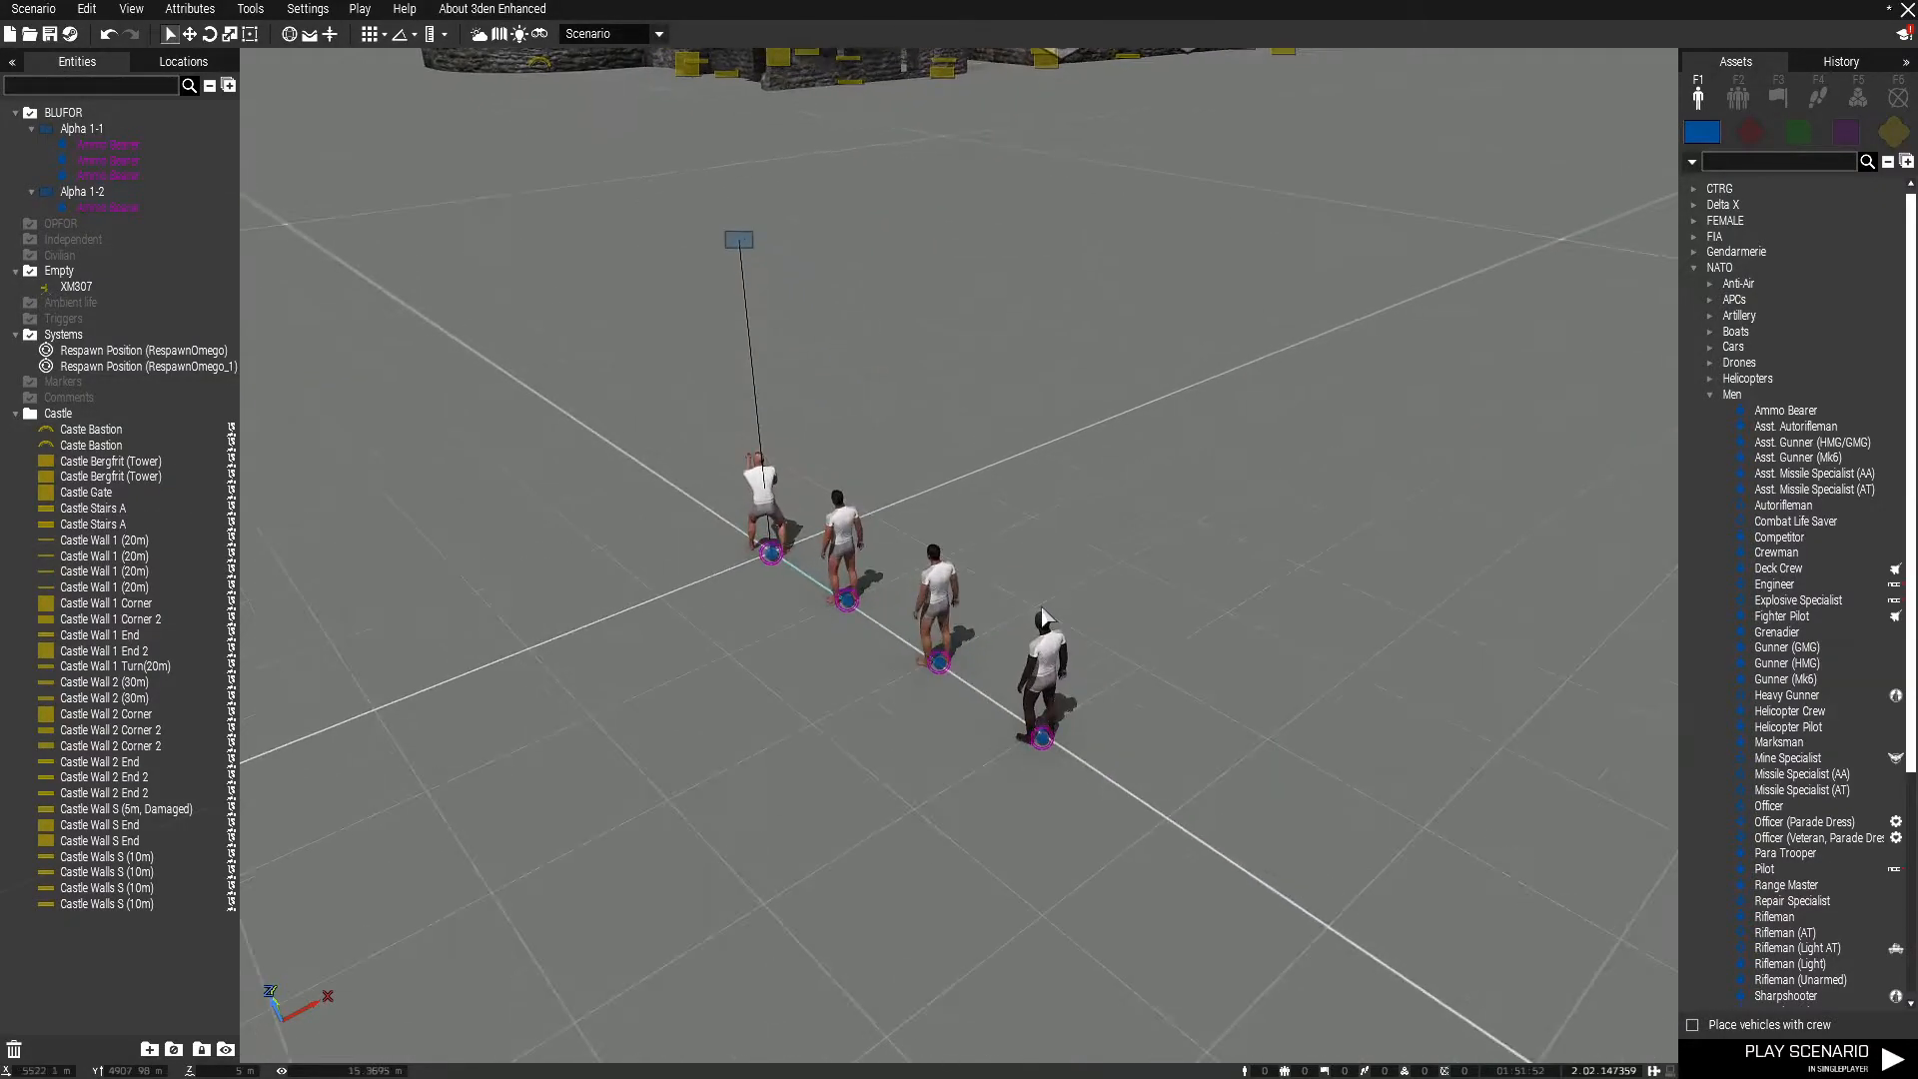
scroll(1057, 640, "up", 1)
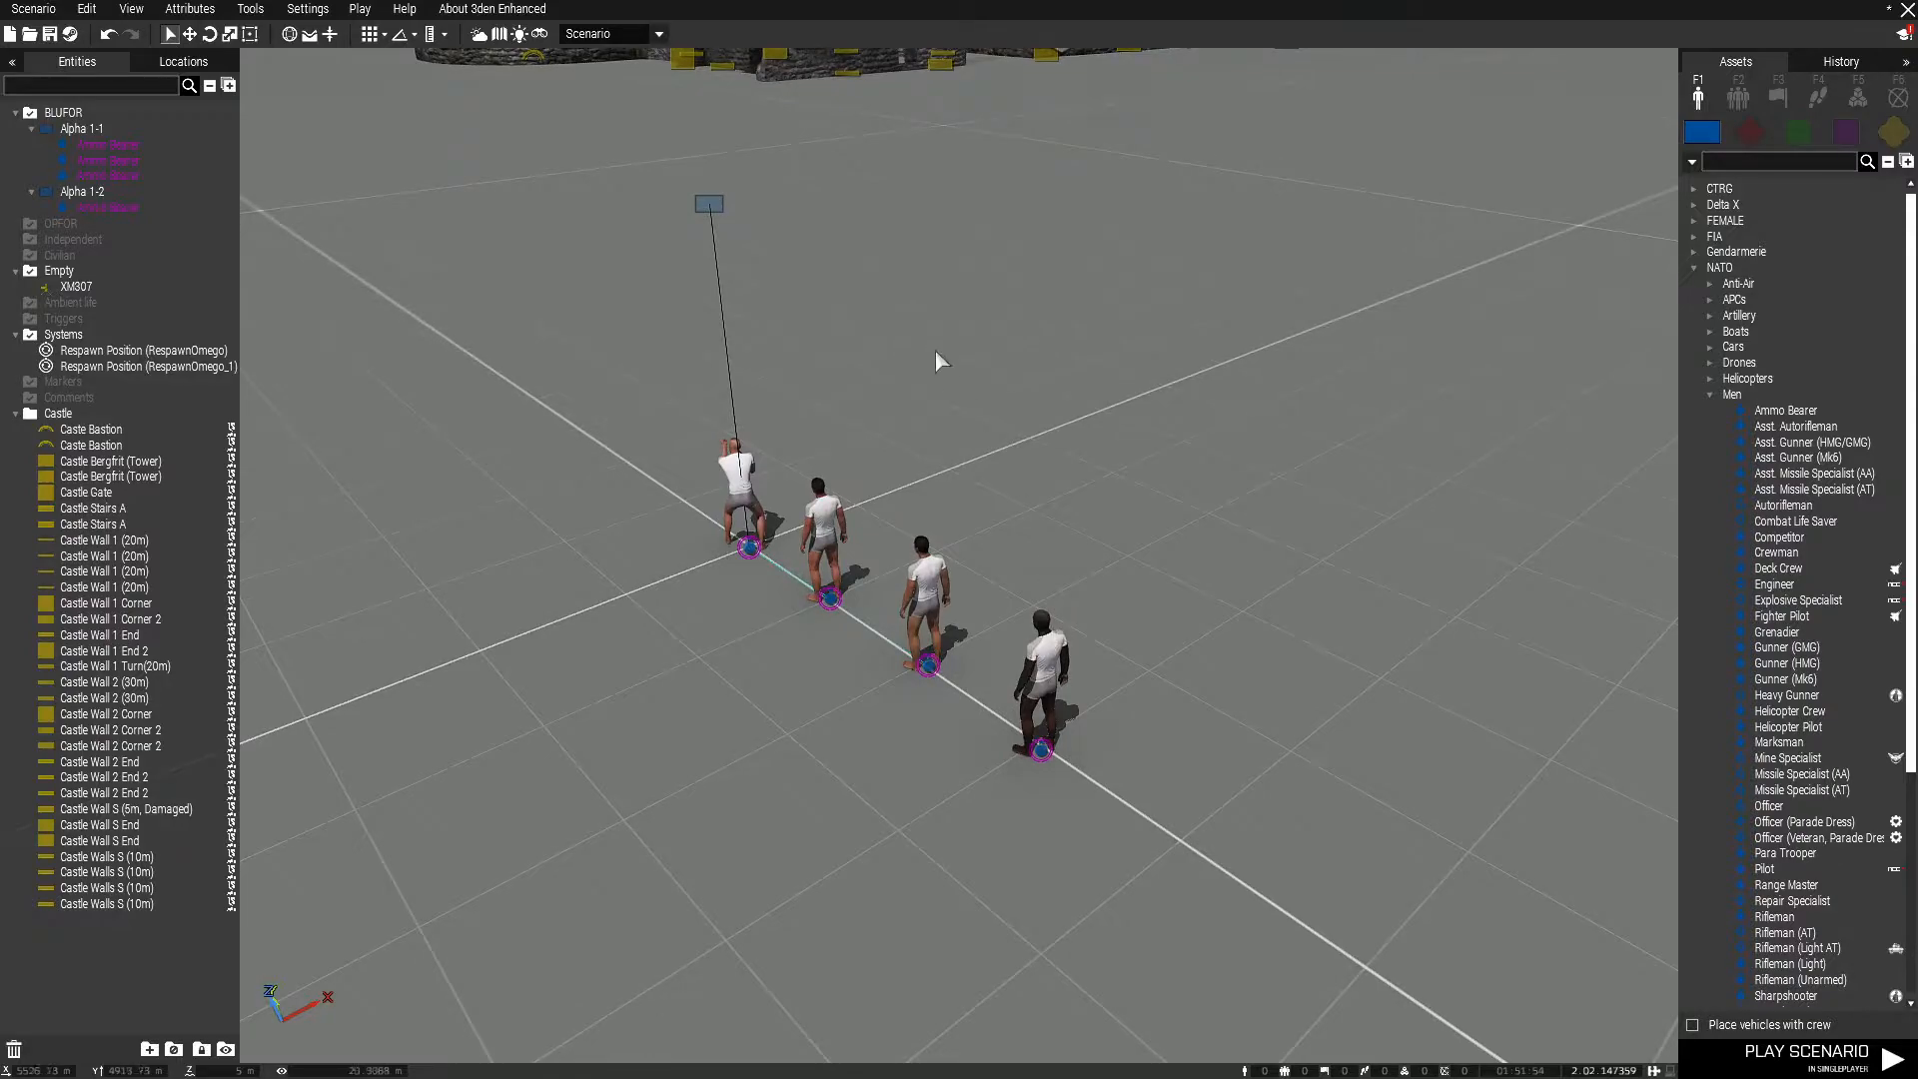
key("w")
right_click_drag(1082, 483, 890, 483)
key("s")
key("a")
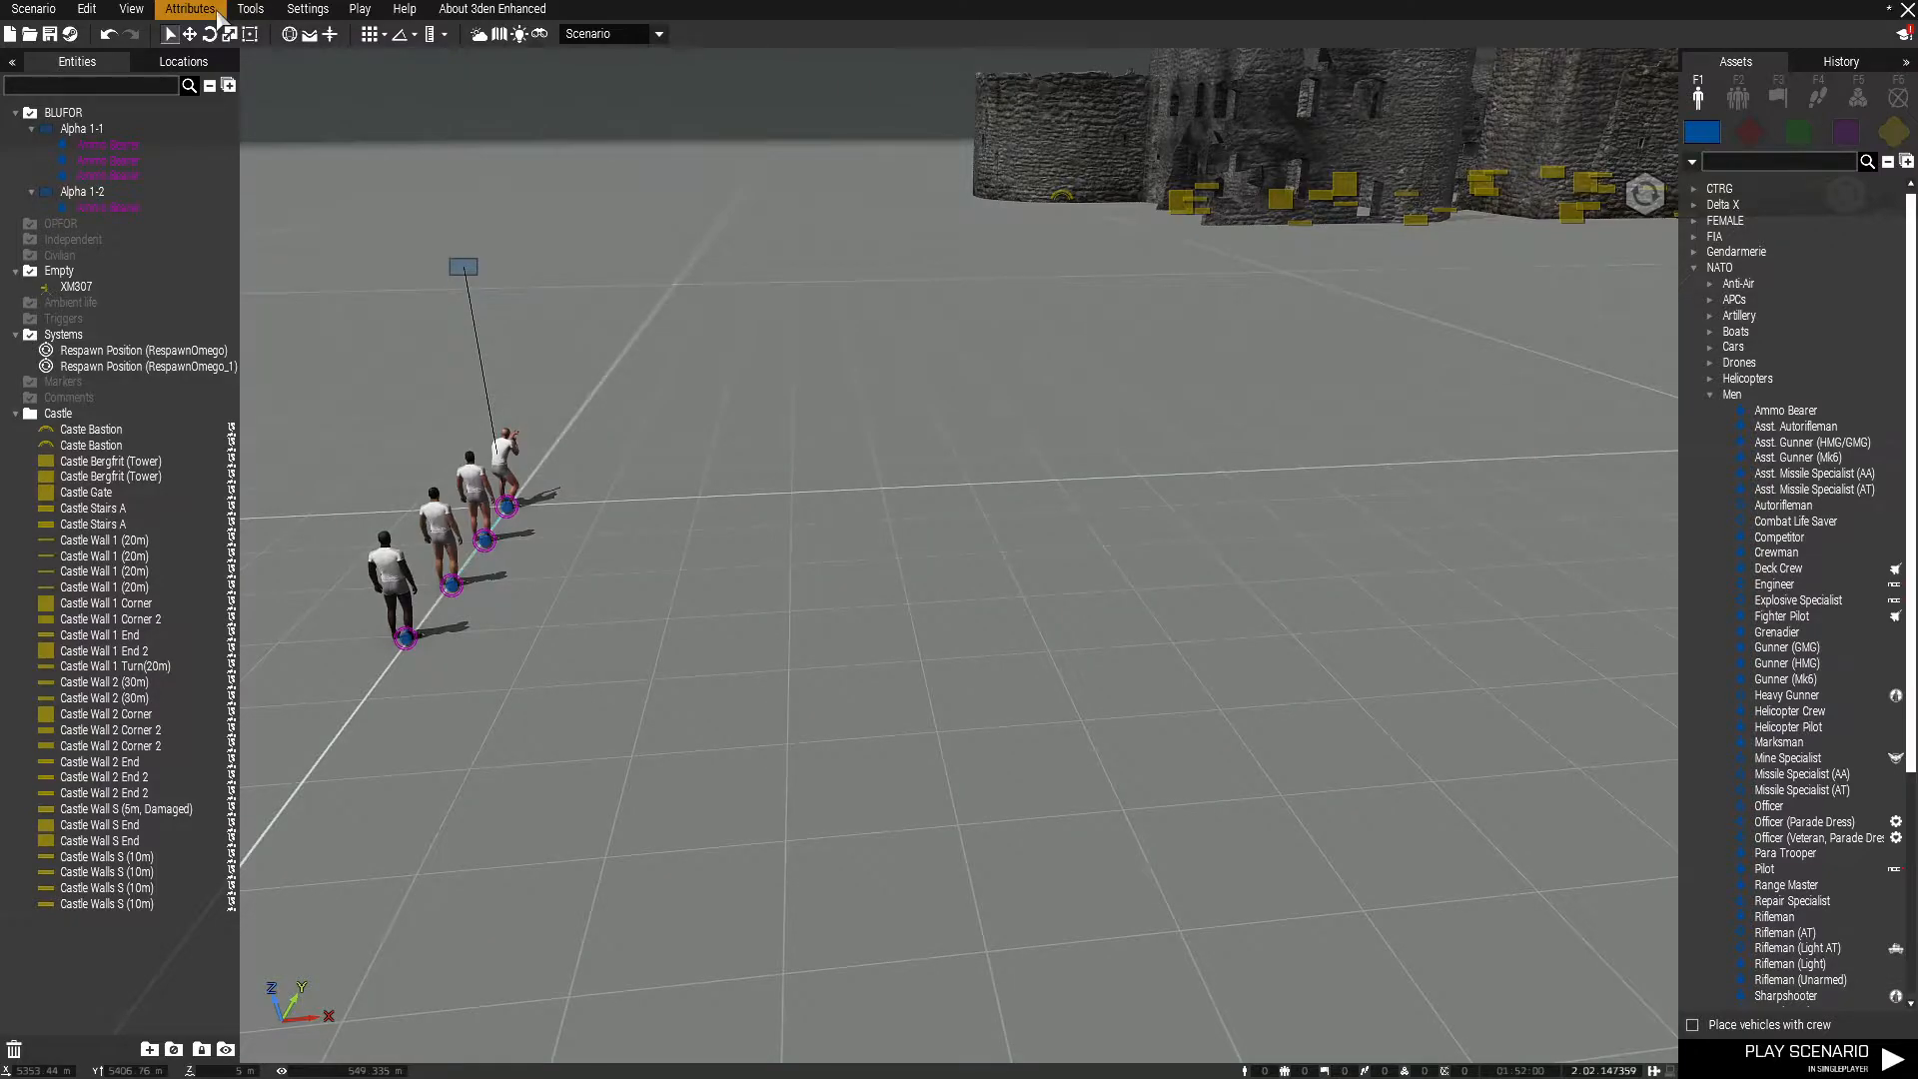
left_click(219, 14)
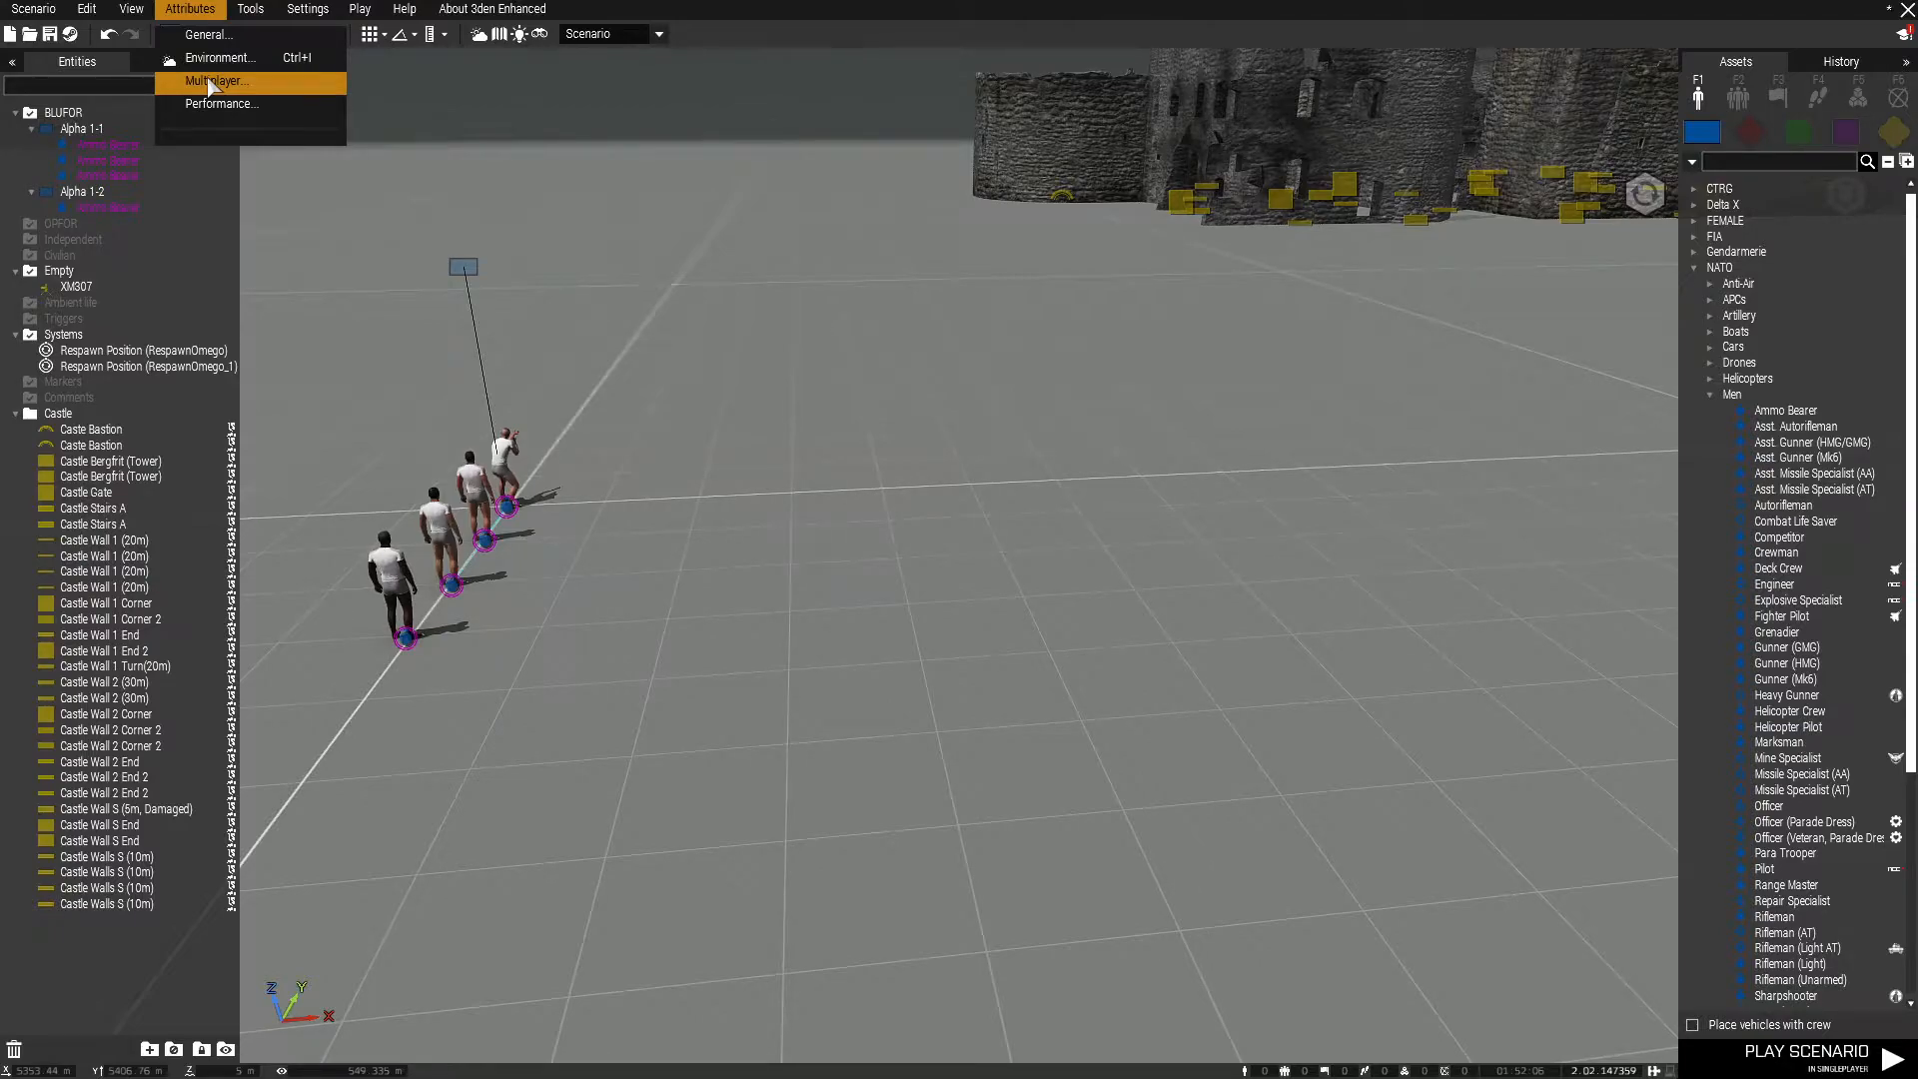
left_click(212, 81)
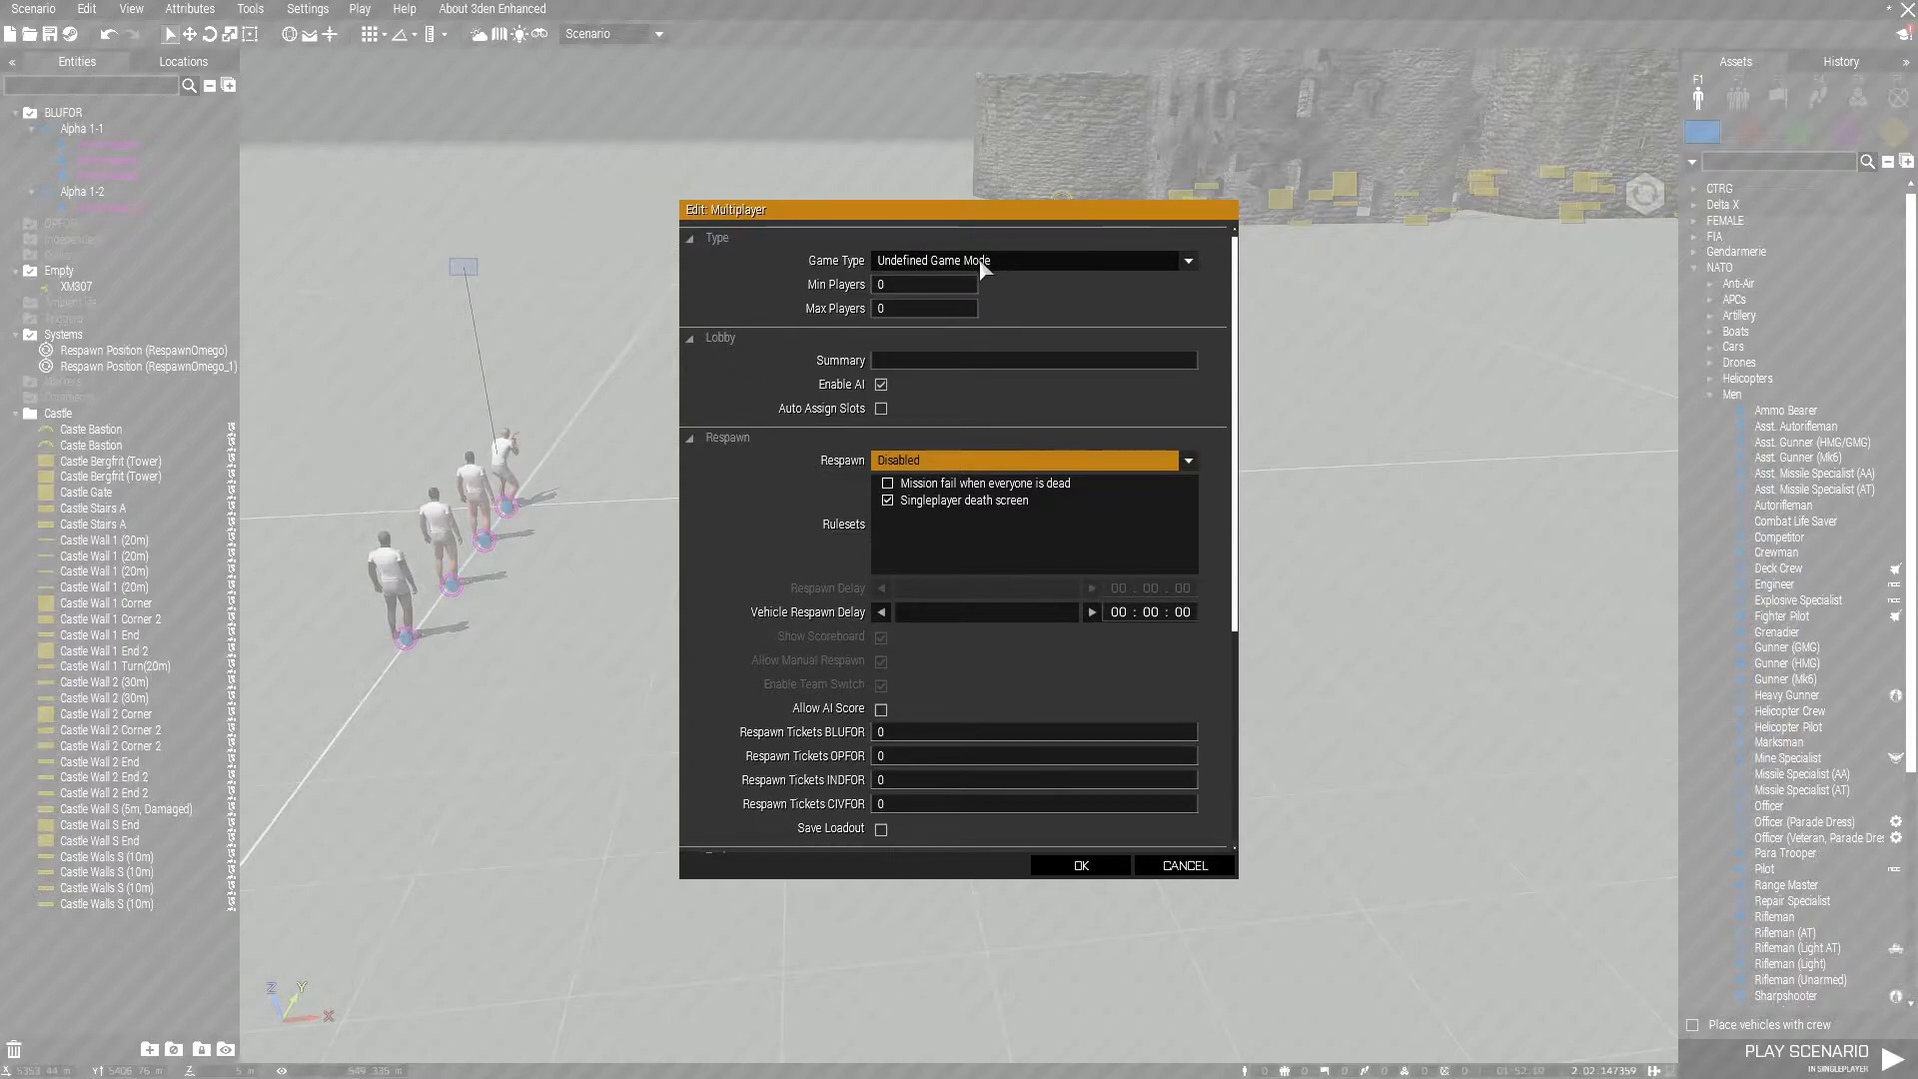
left_click(881, 386)
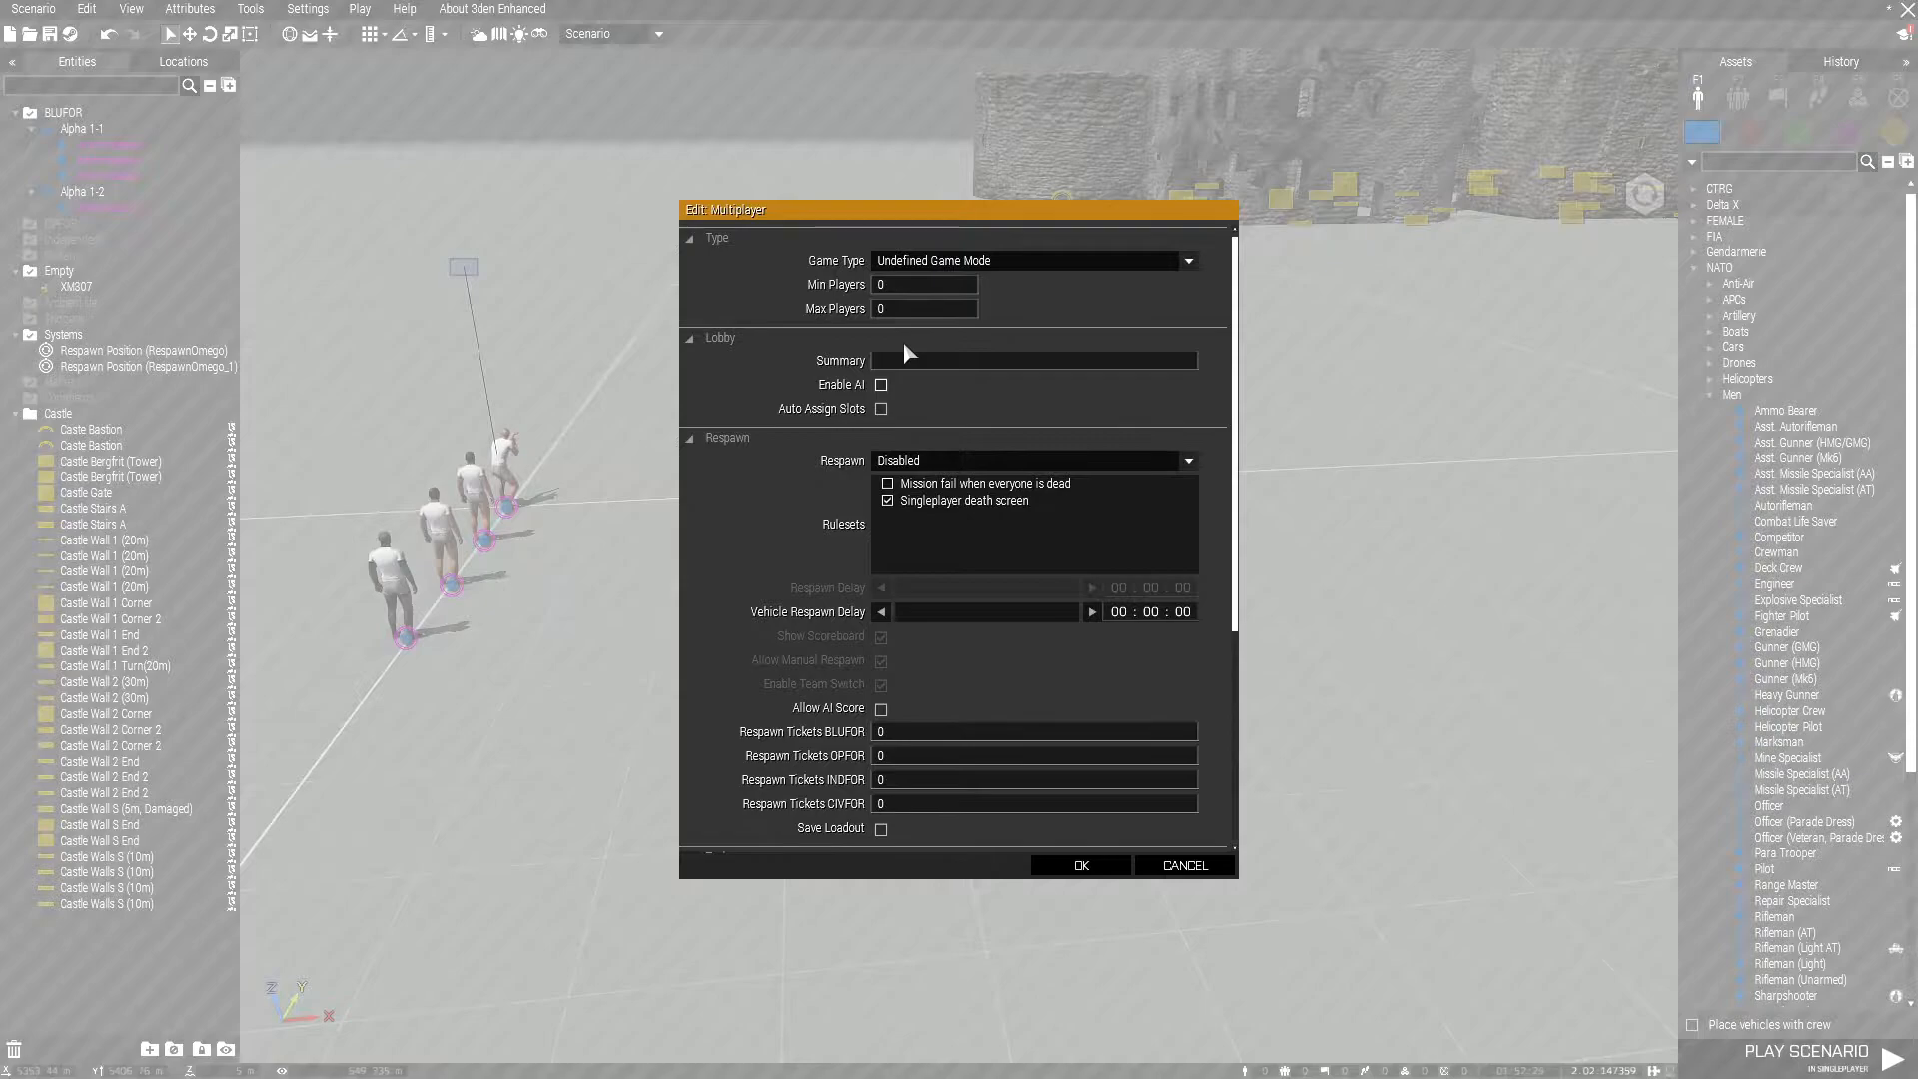
- Set respawn to Respawn on Custom Position with the Select respawn position ruleset and a 10-second respawn delay
left_click(937, 465)
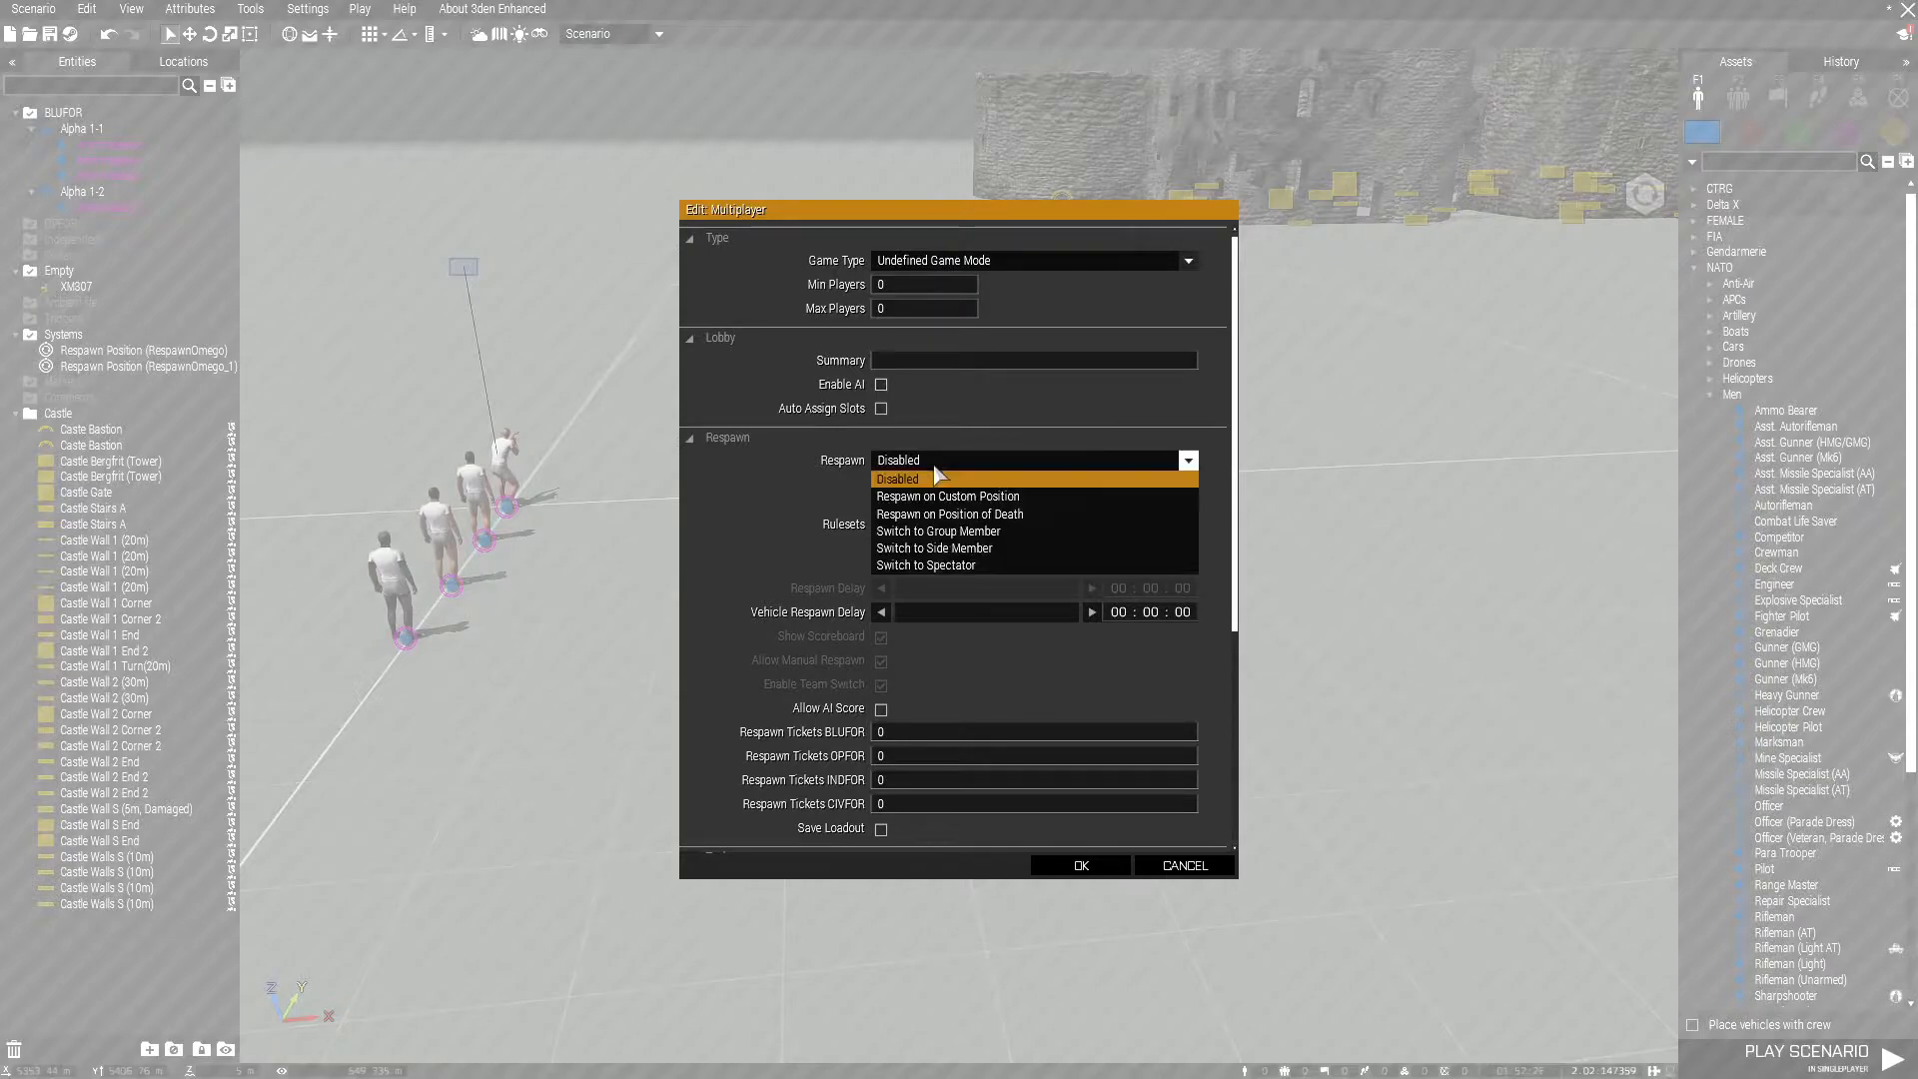
left_click(984, 497)
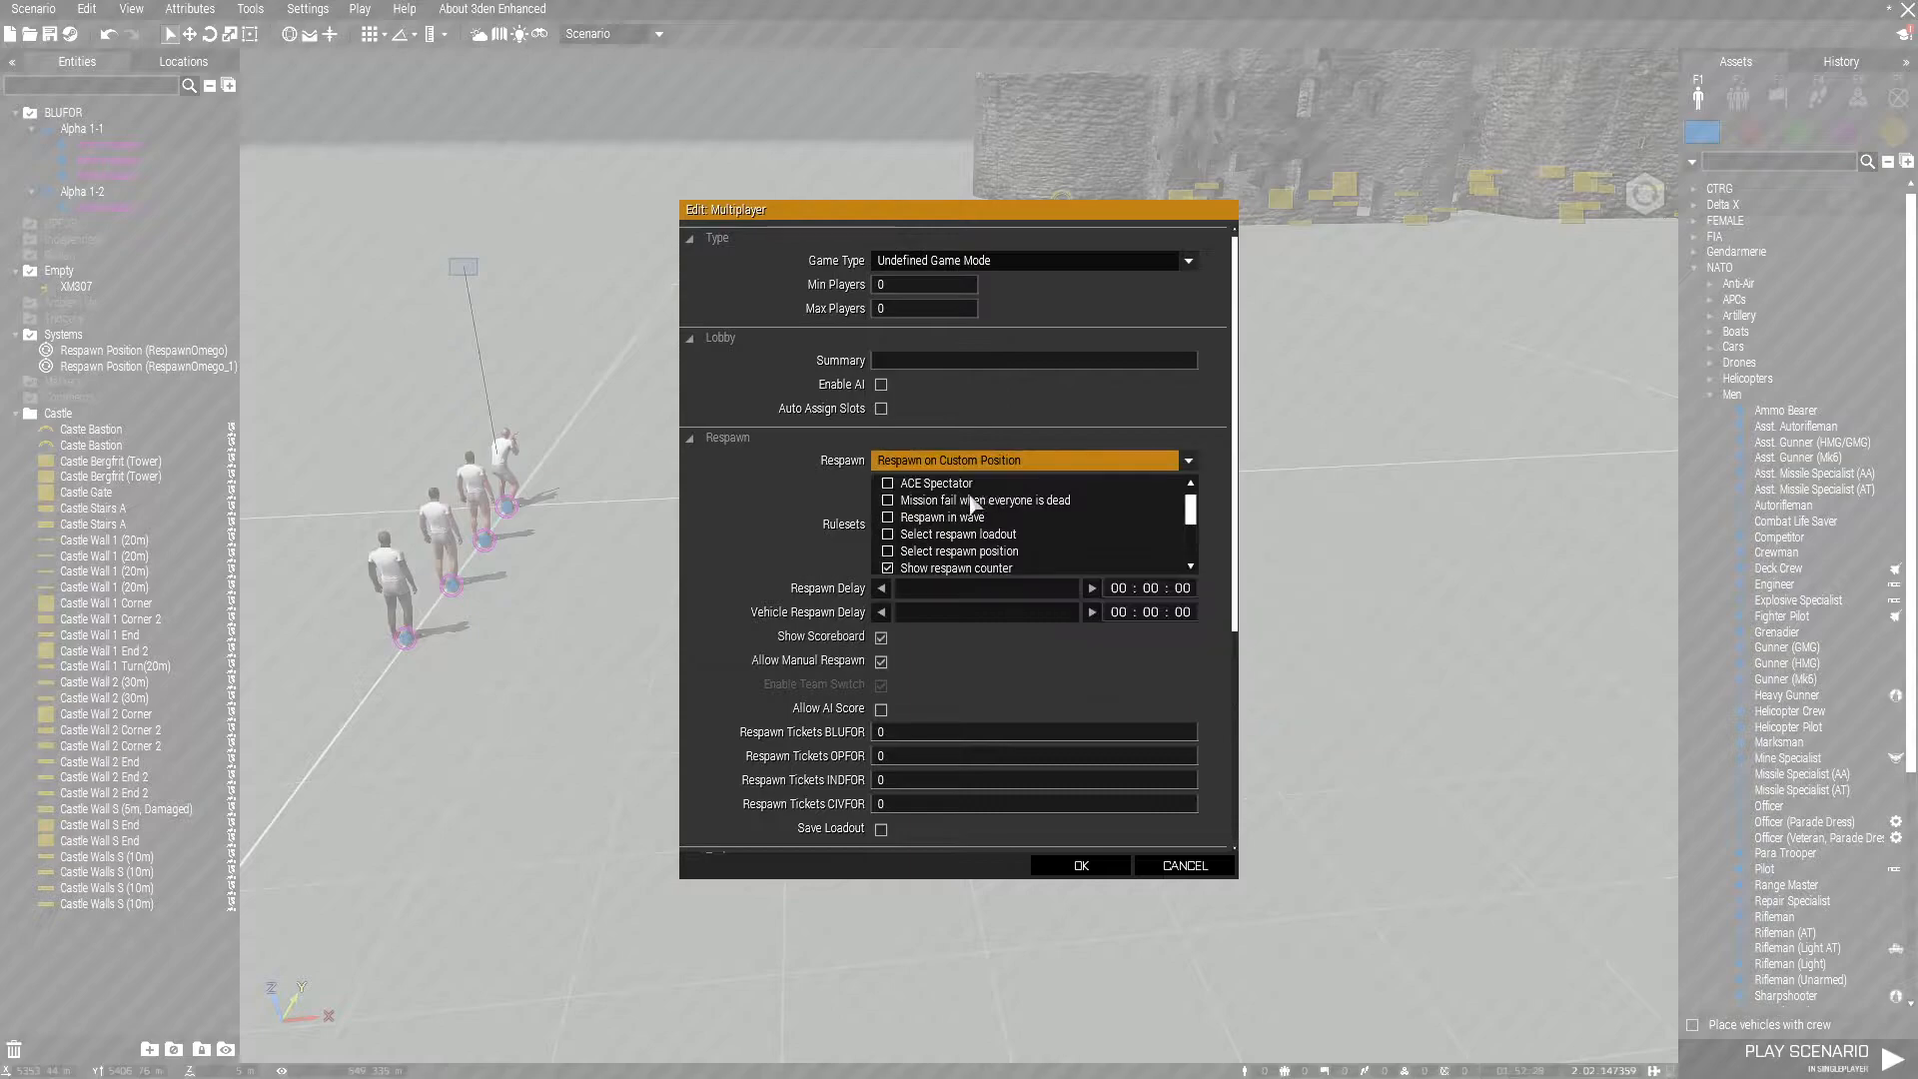
left_click(888, 552)
left_click(887, 567)
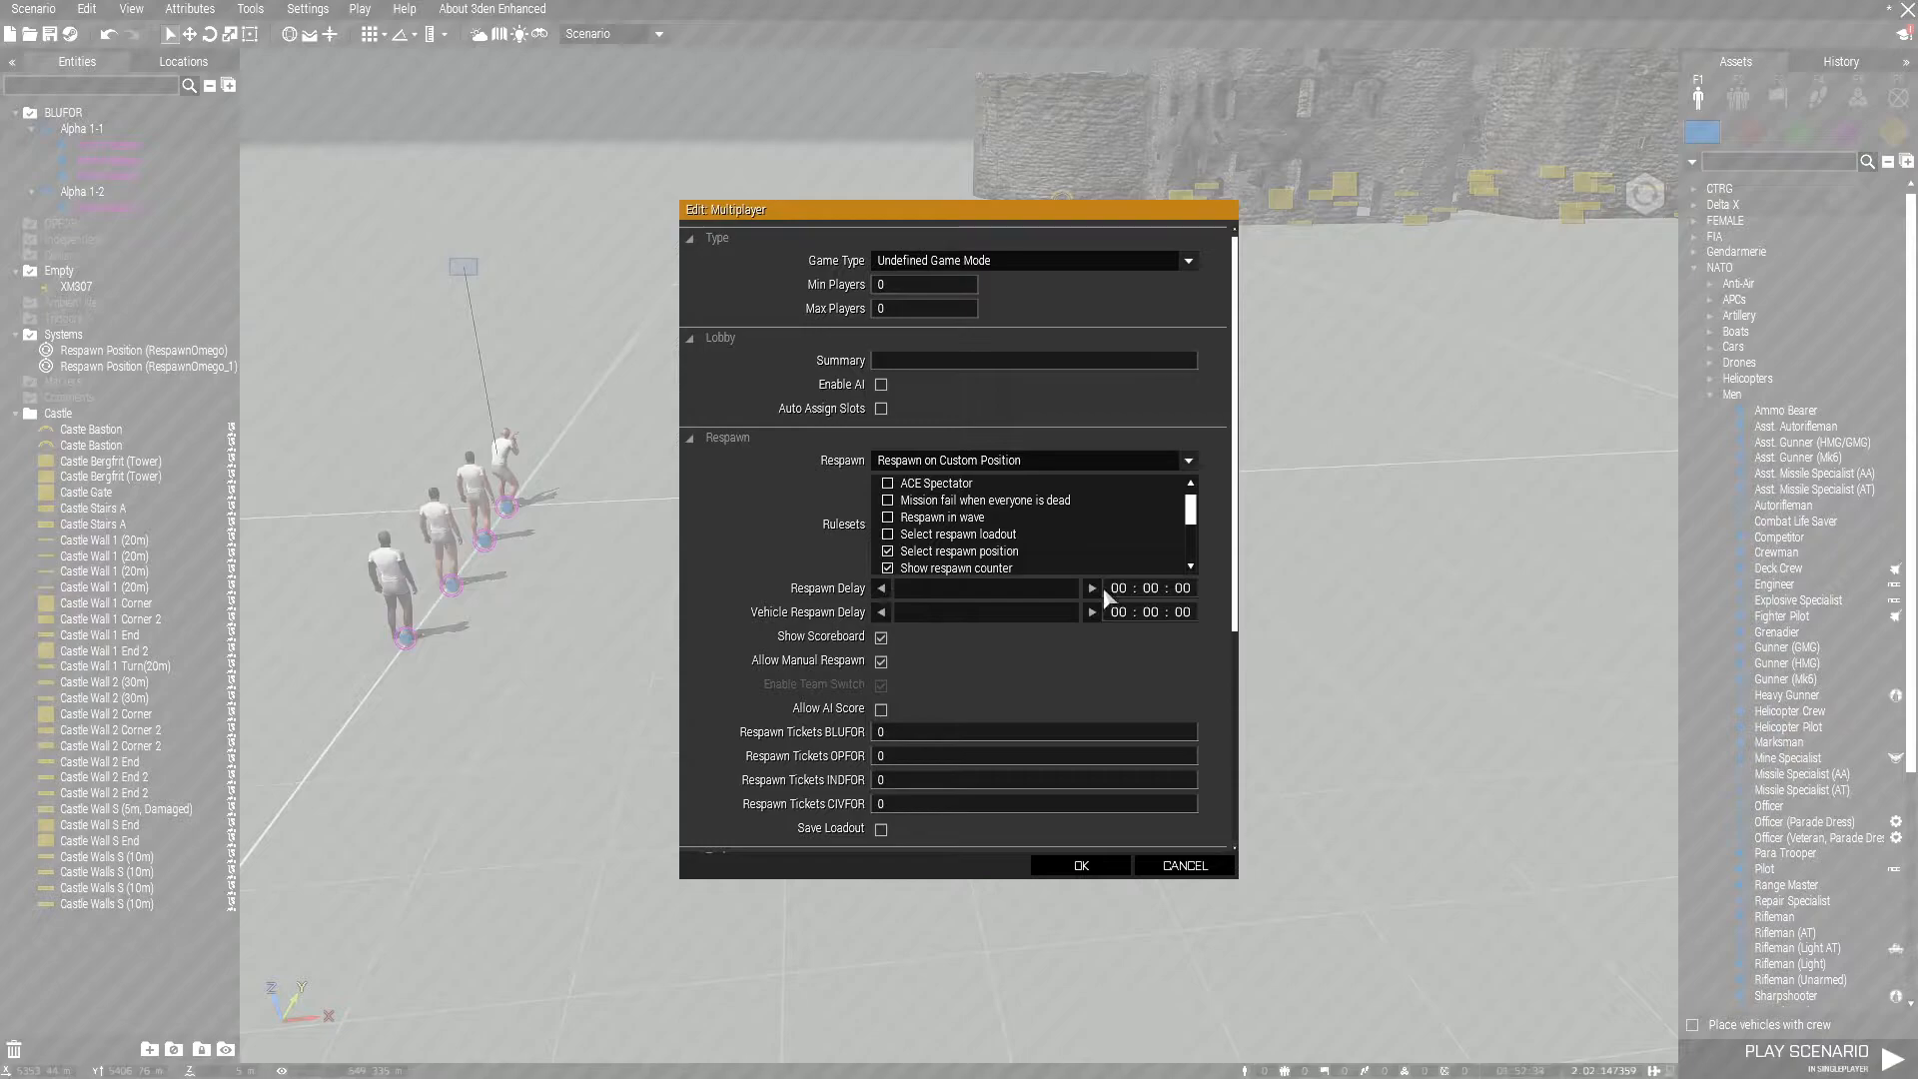
left_click(1100, 585)
left_click(1092, 588)
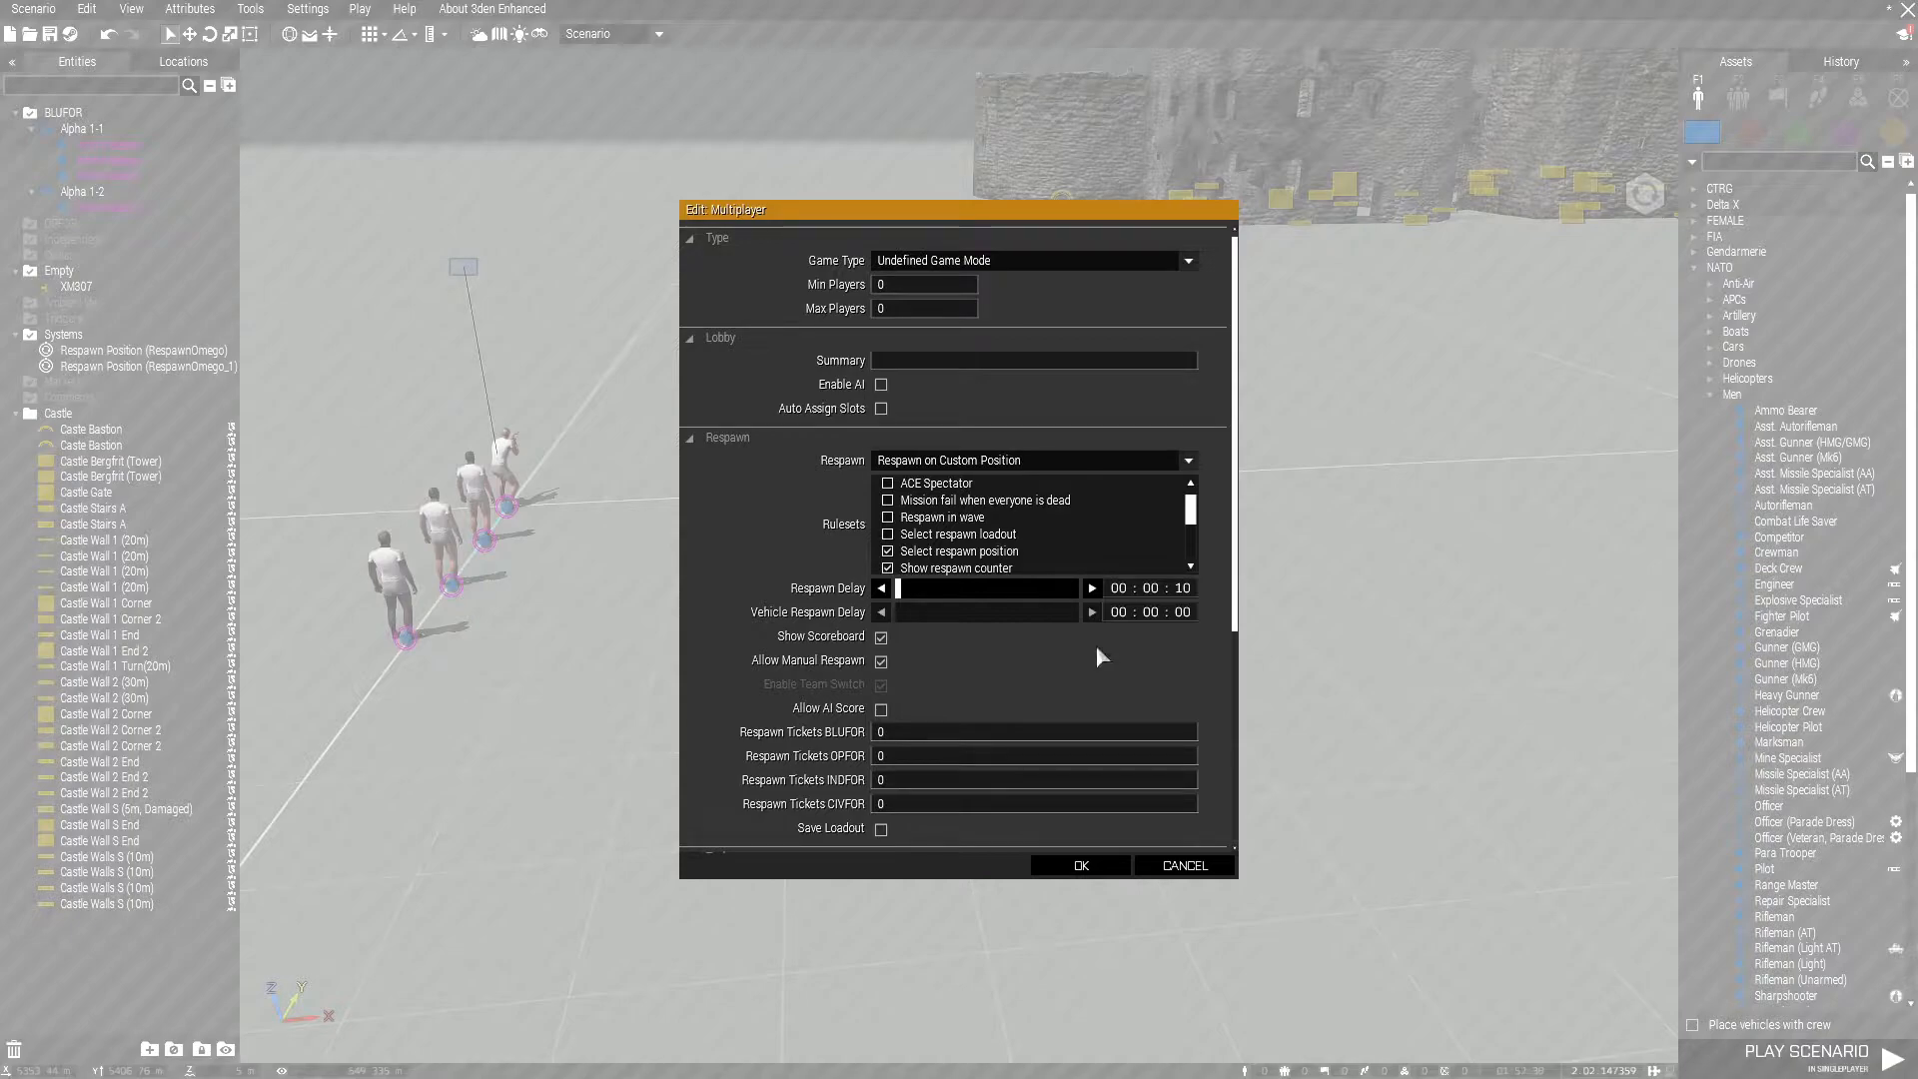
- Enable Dynamic Groups in the scenario's multiplayer attributes
scroll(1097, 649, "down", 8)
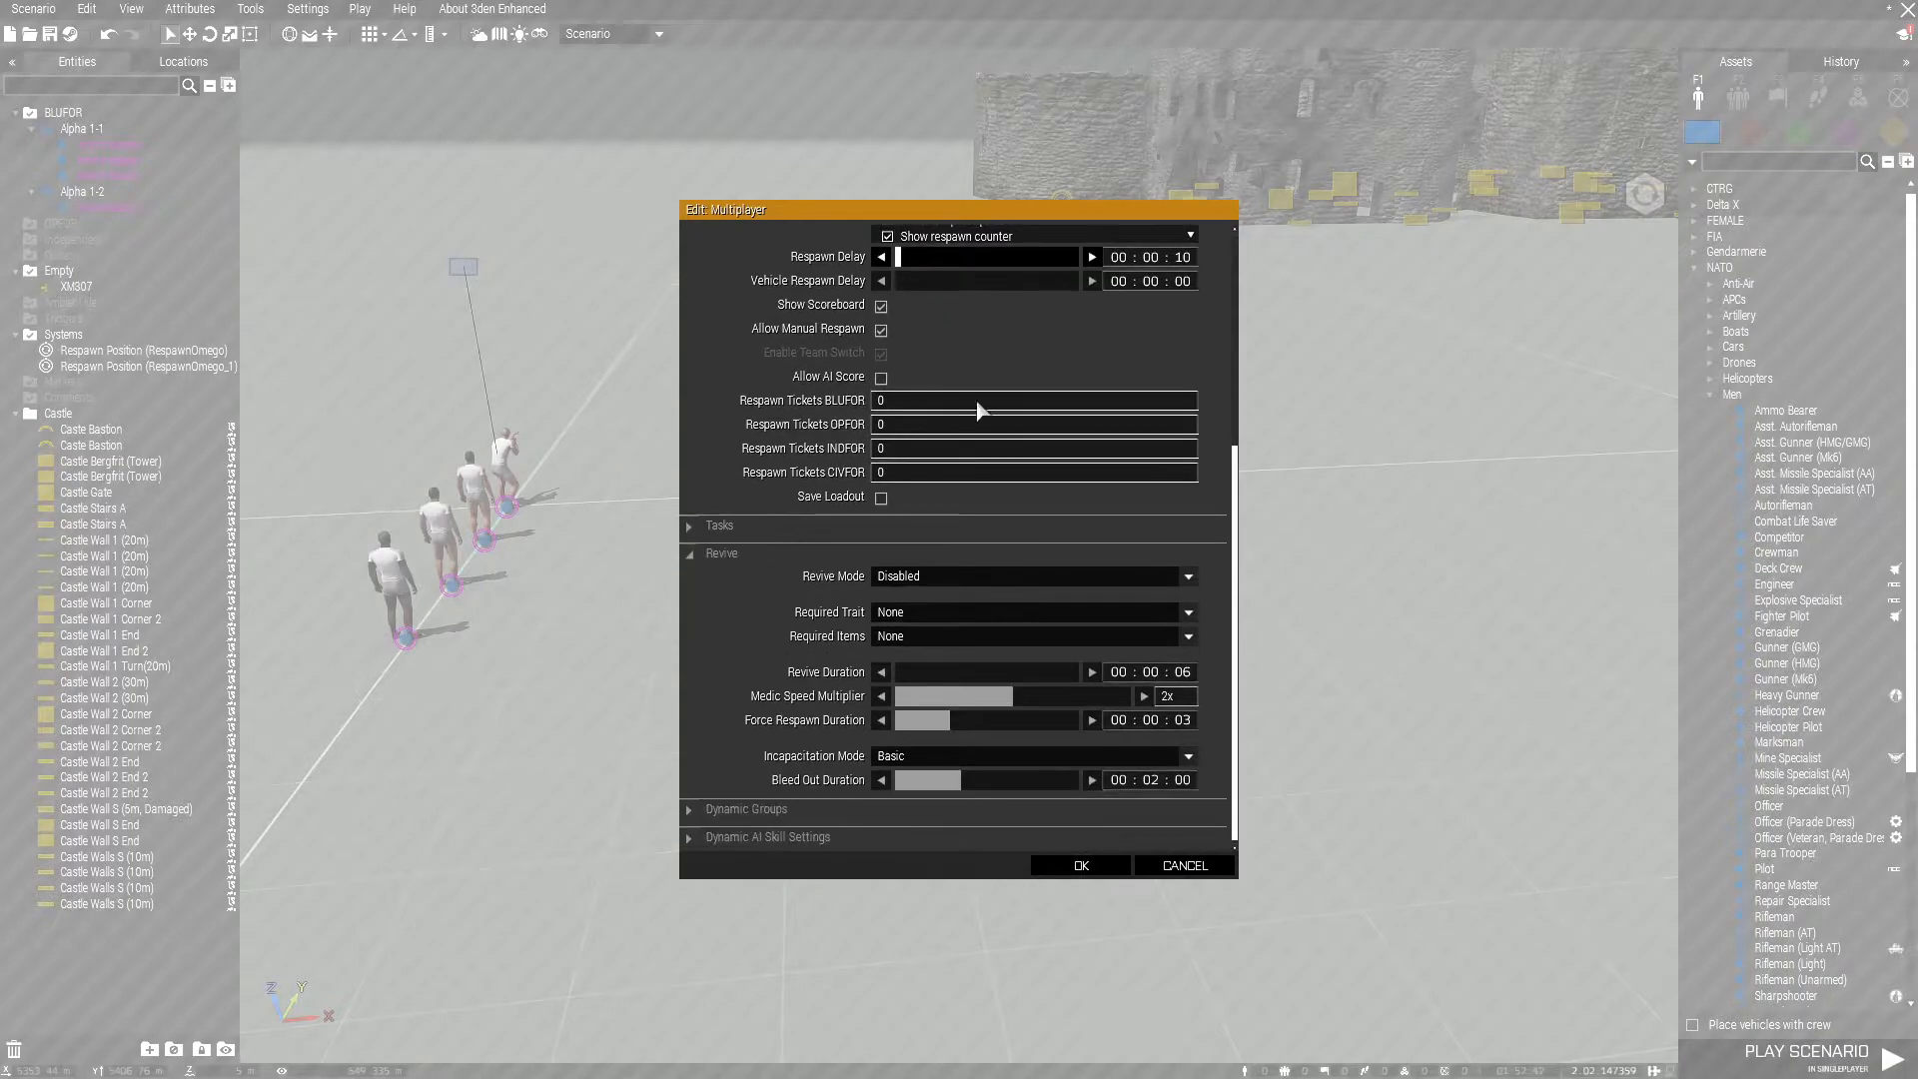
left_click(781, 835)
scroll(787, 833, "down", 6)
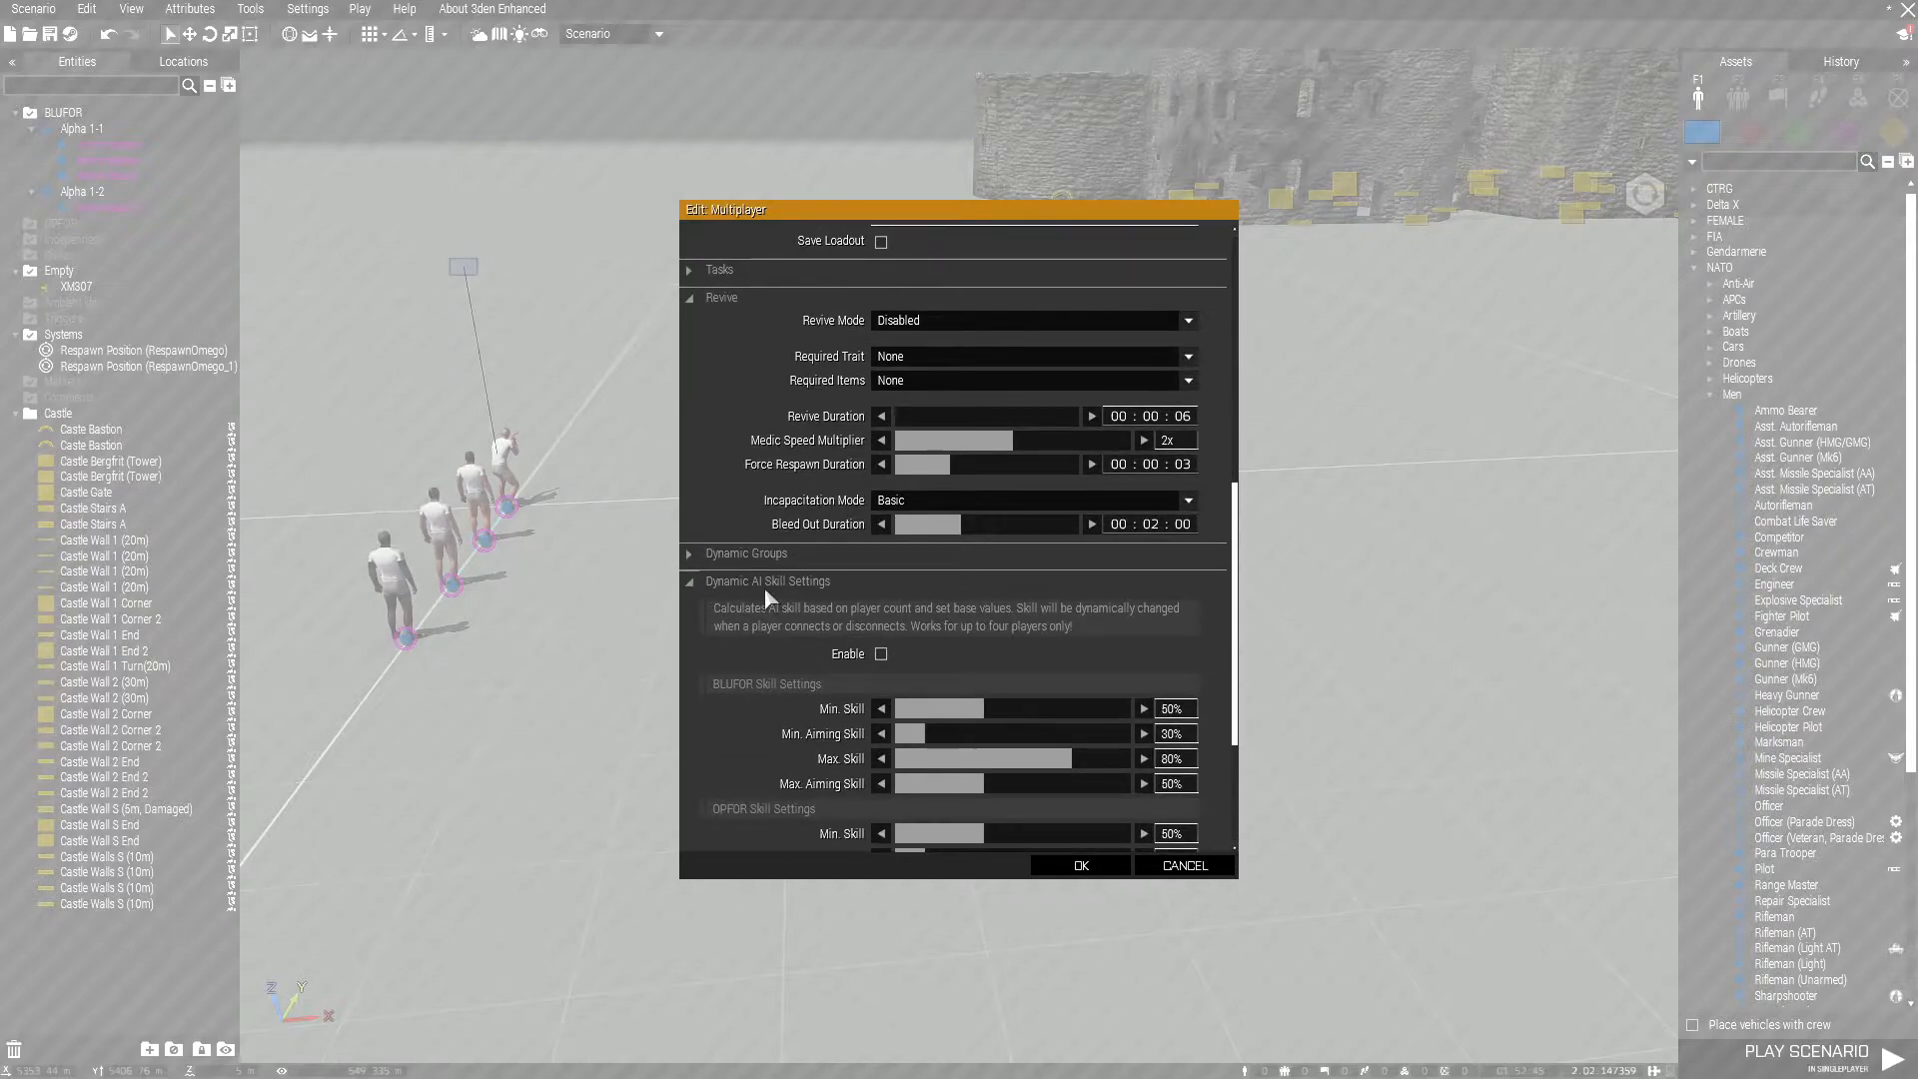
left_click(764, 585)
left_click(763, 811)
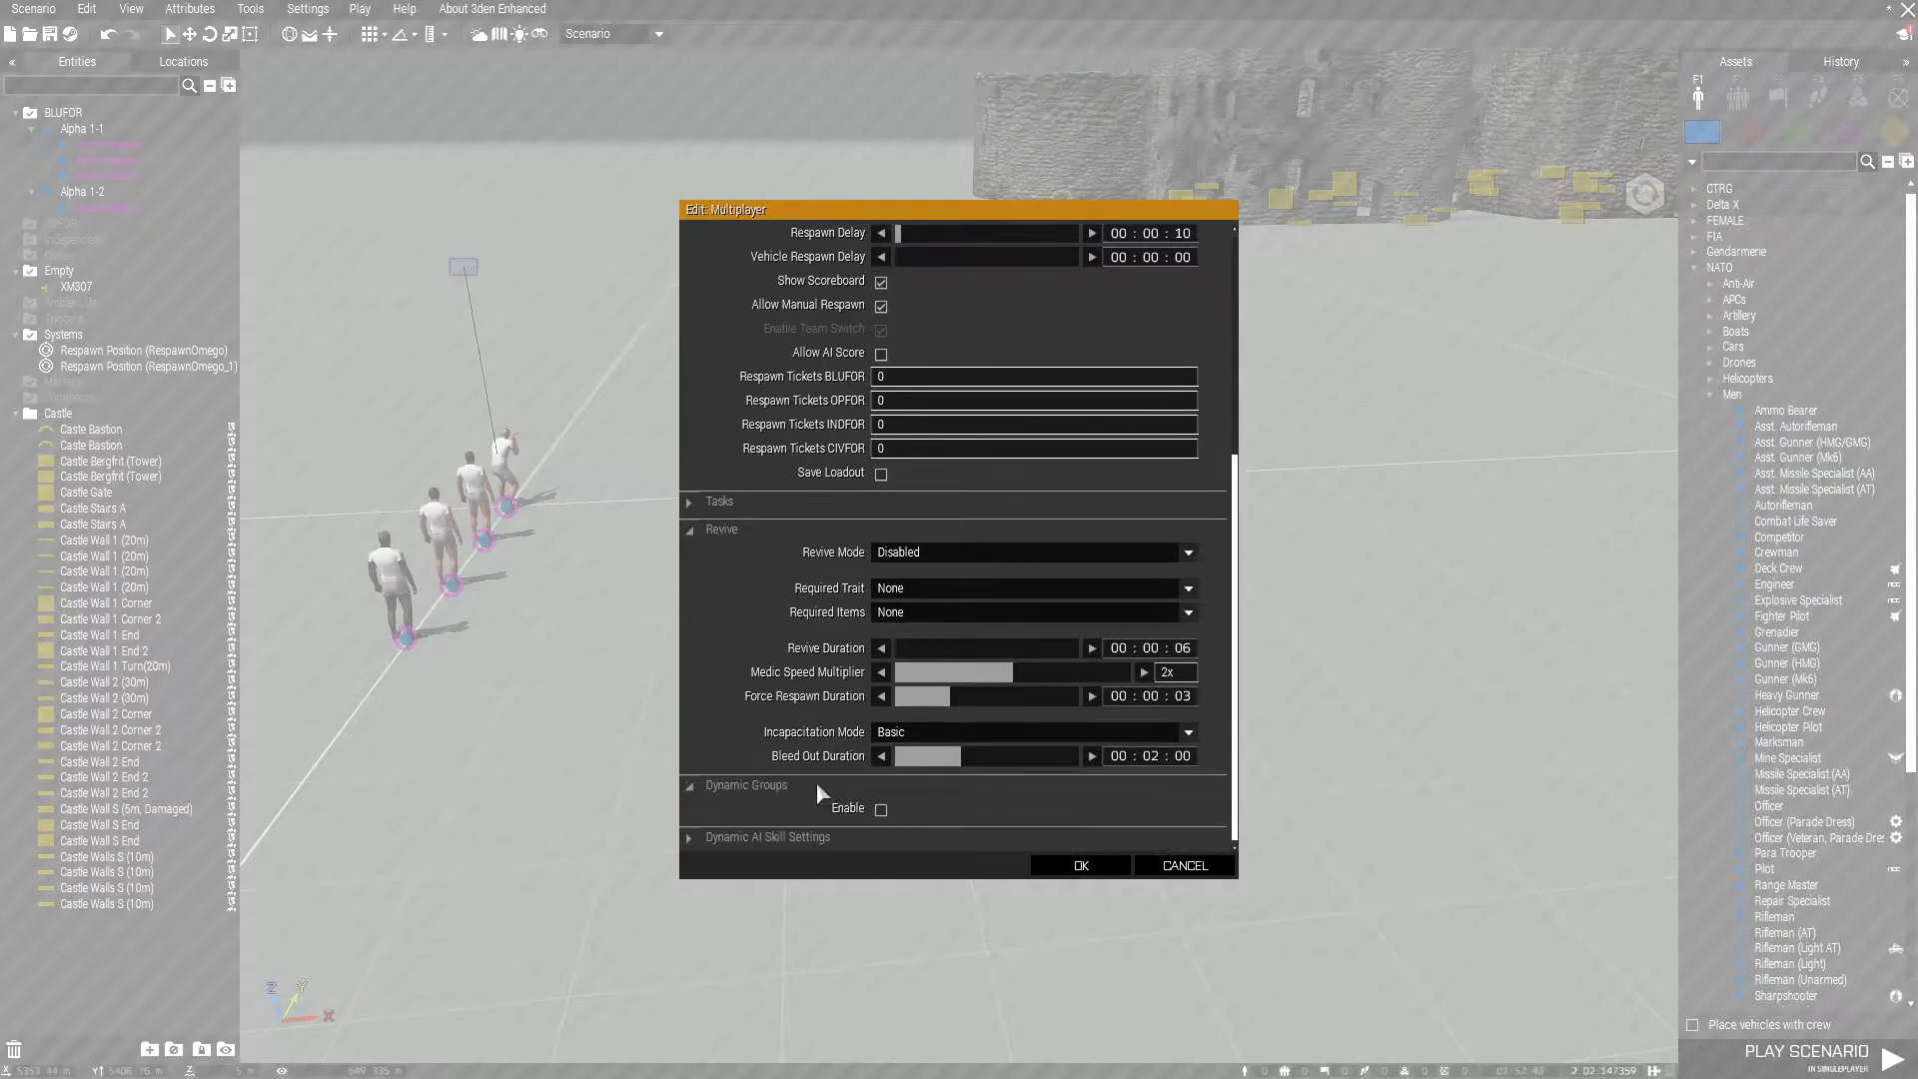
left_click(882, 810)
scroll(976, 474, "up", 3)
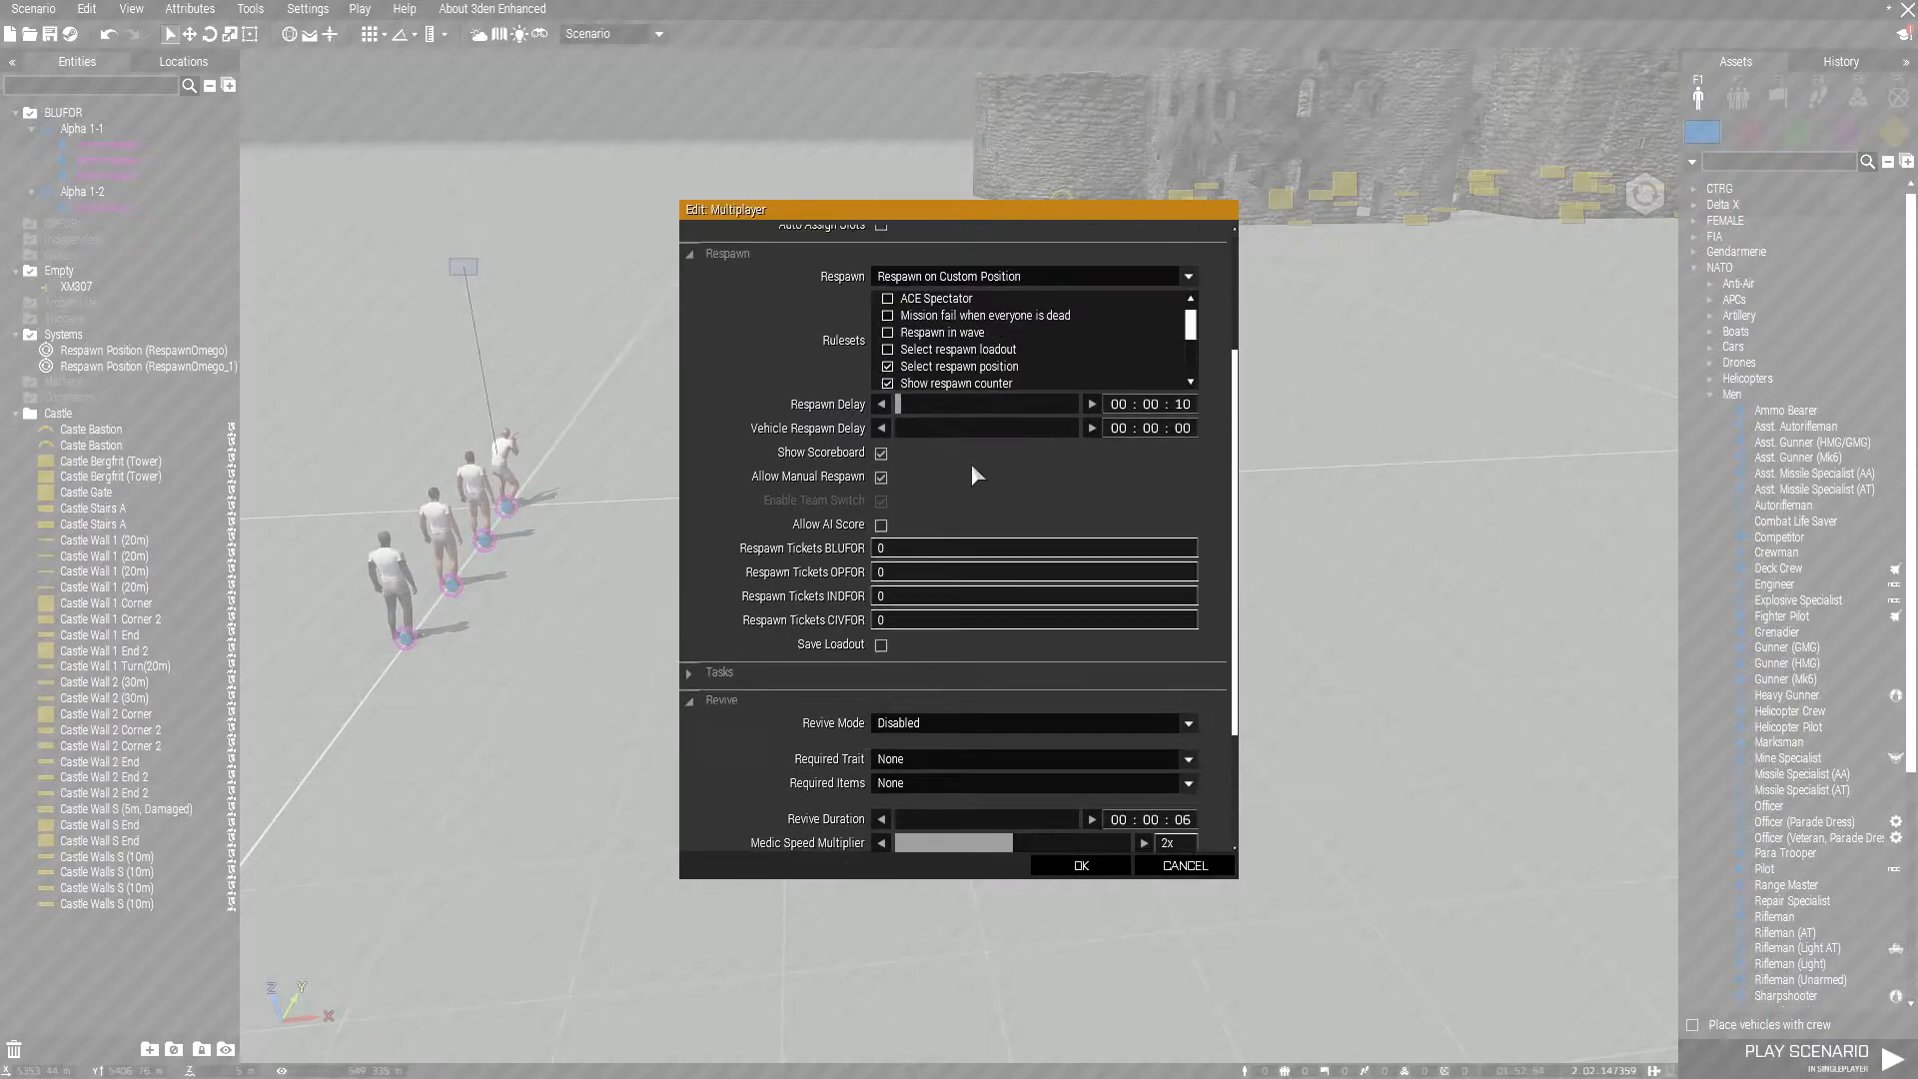
scroll(971, 463, "up", 3)
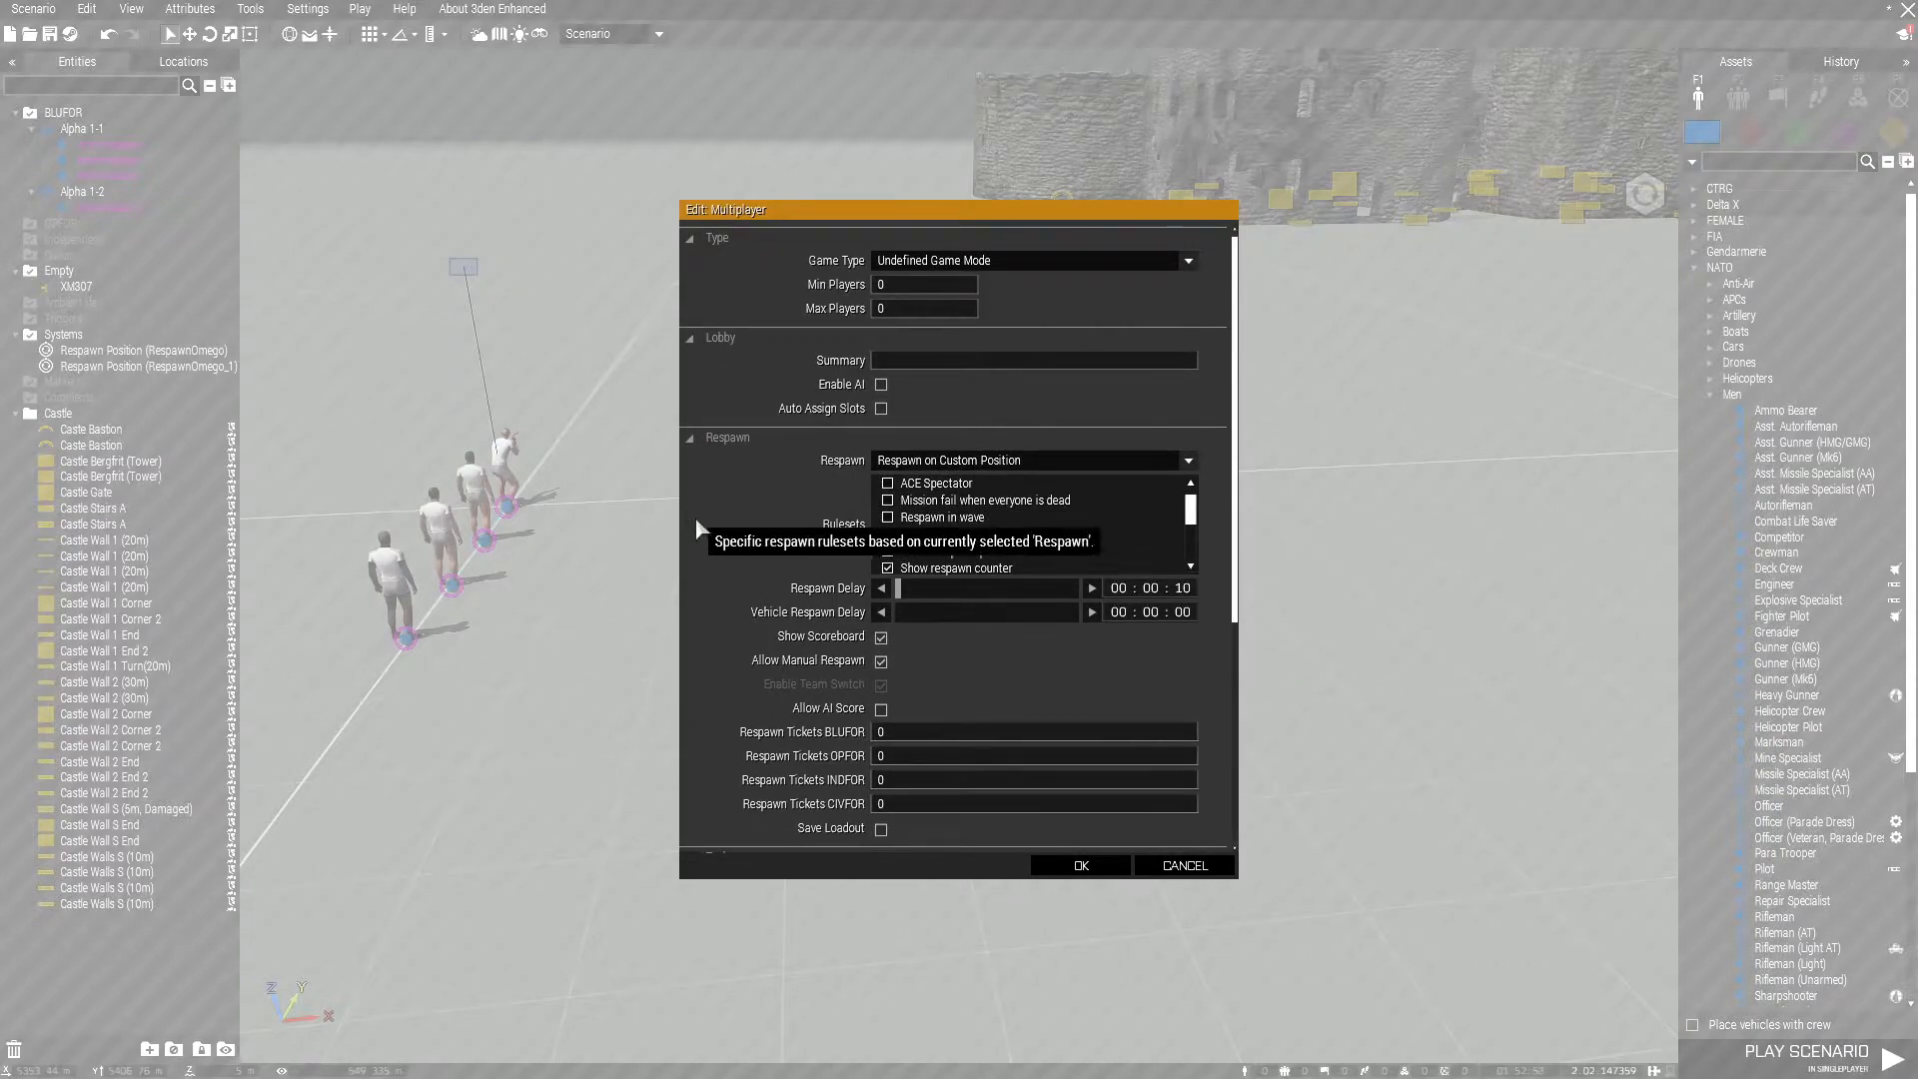
scroll(973, 395, "down", 1)
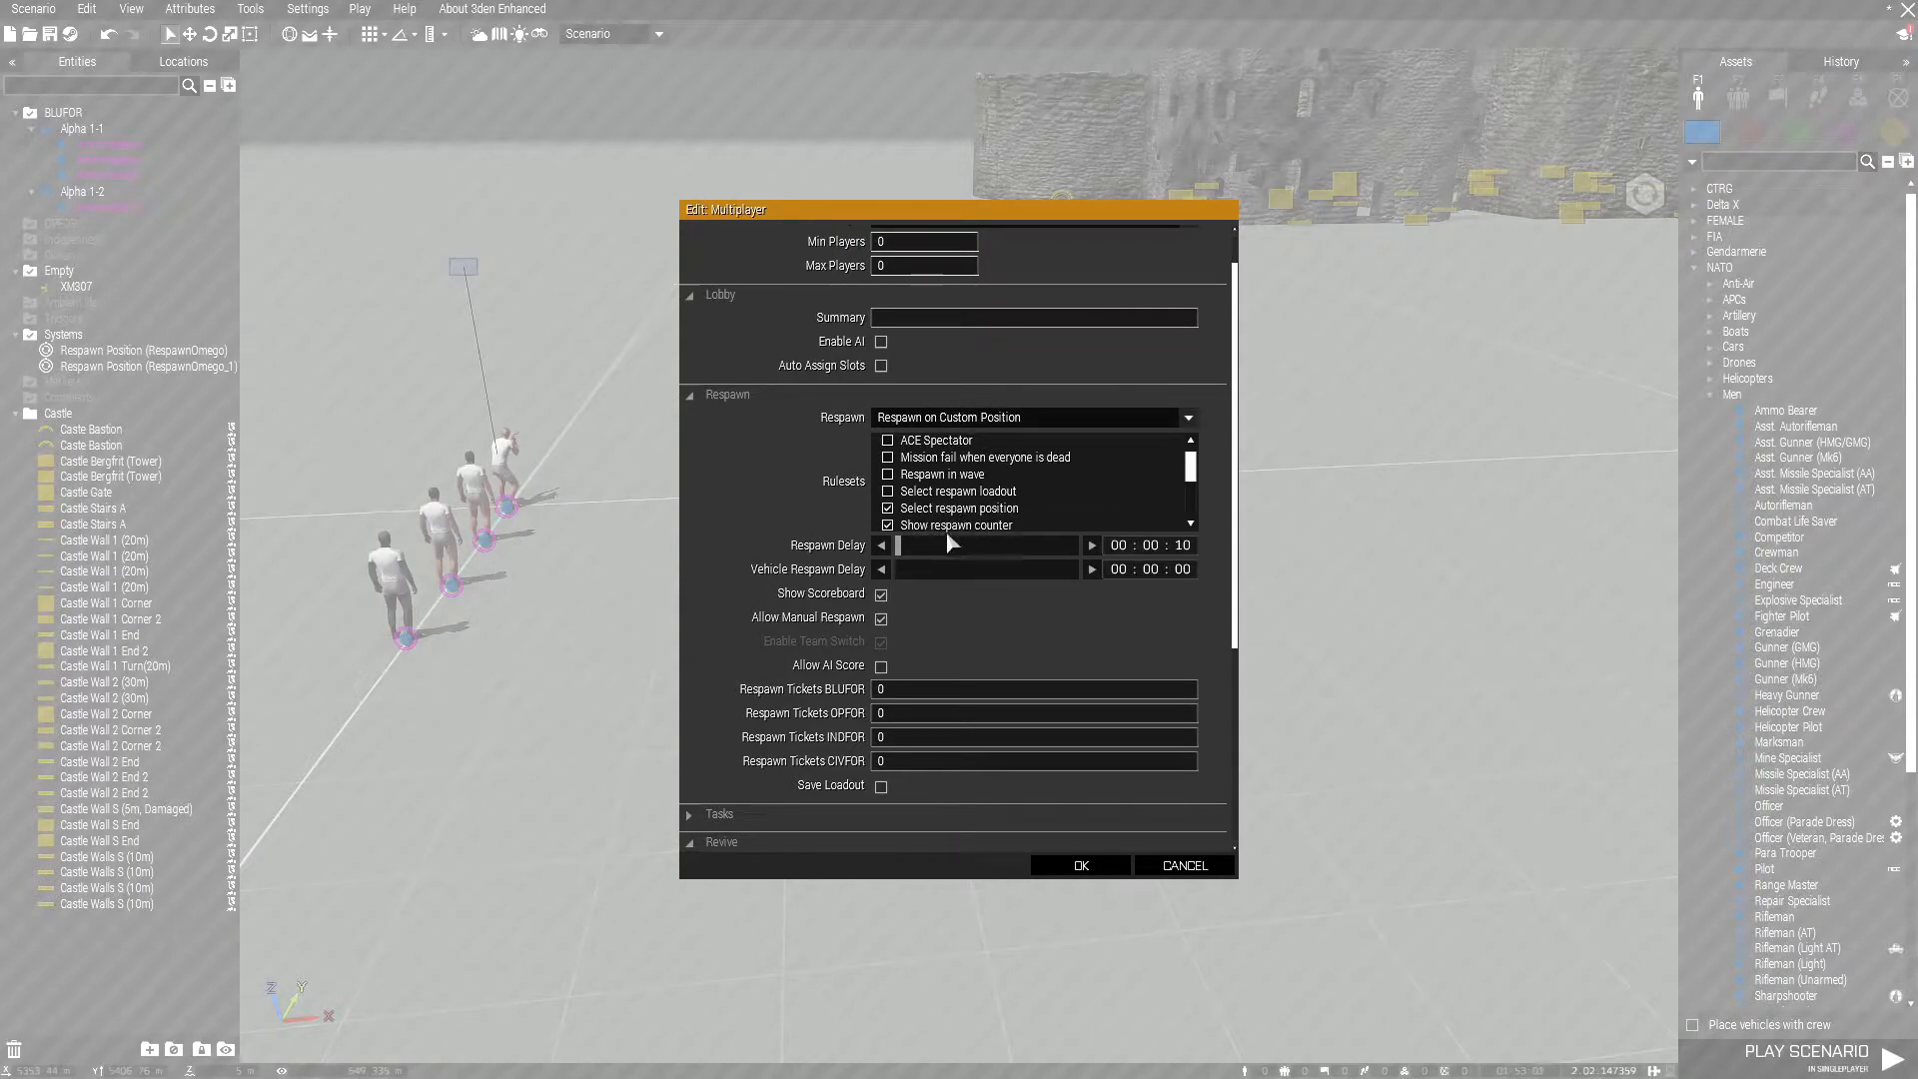
scroll(799, 450, "down", 2)
scroll(775, 734, "down", 5)
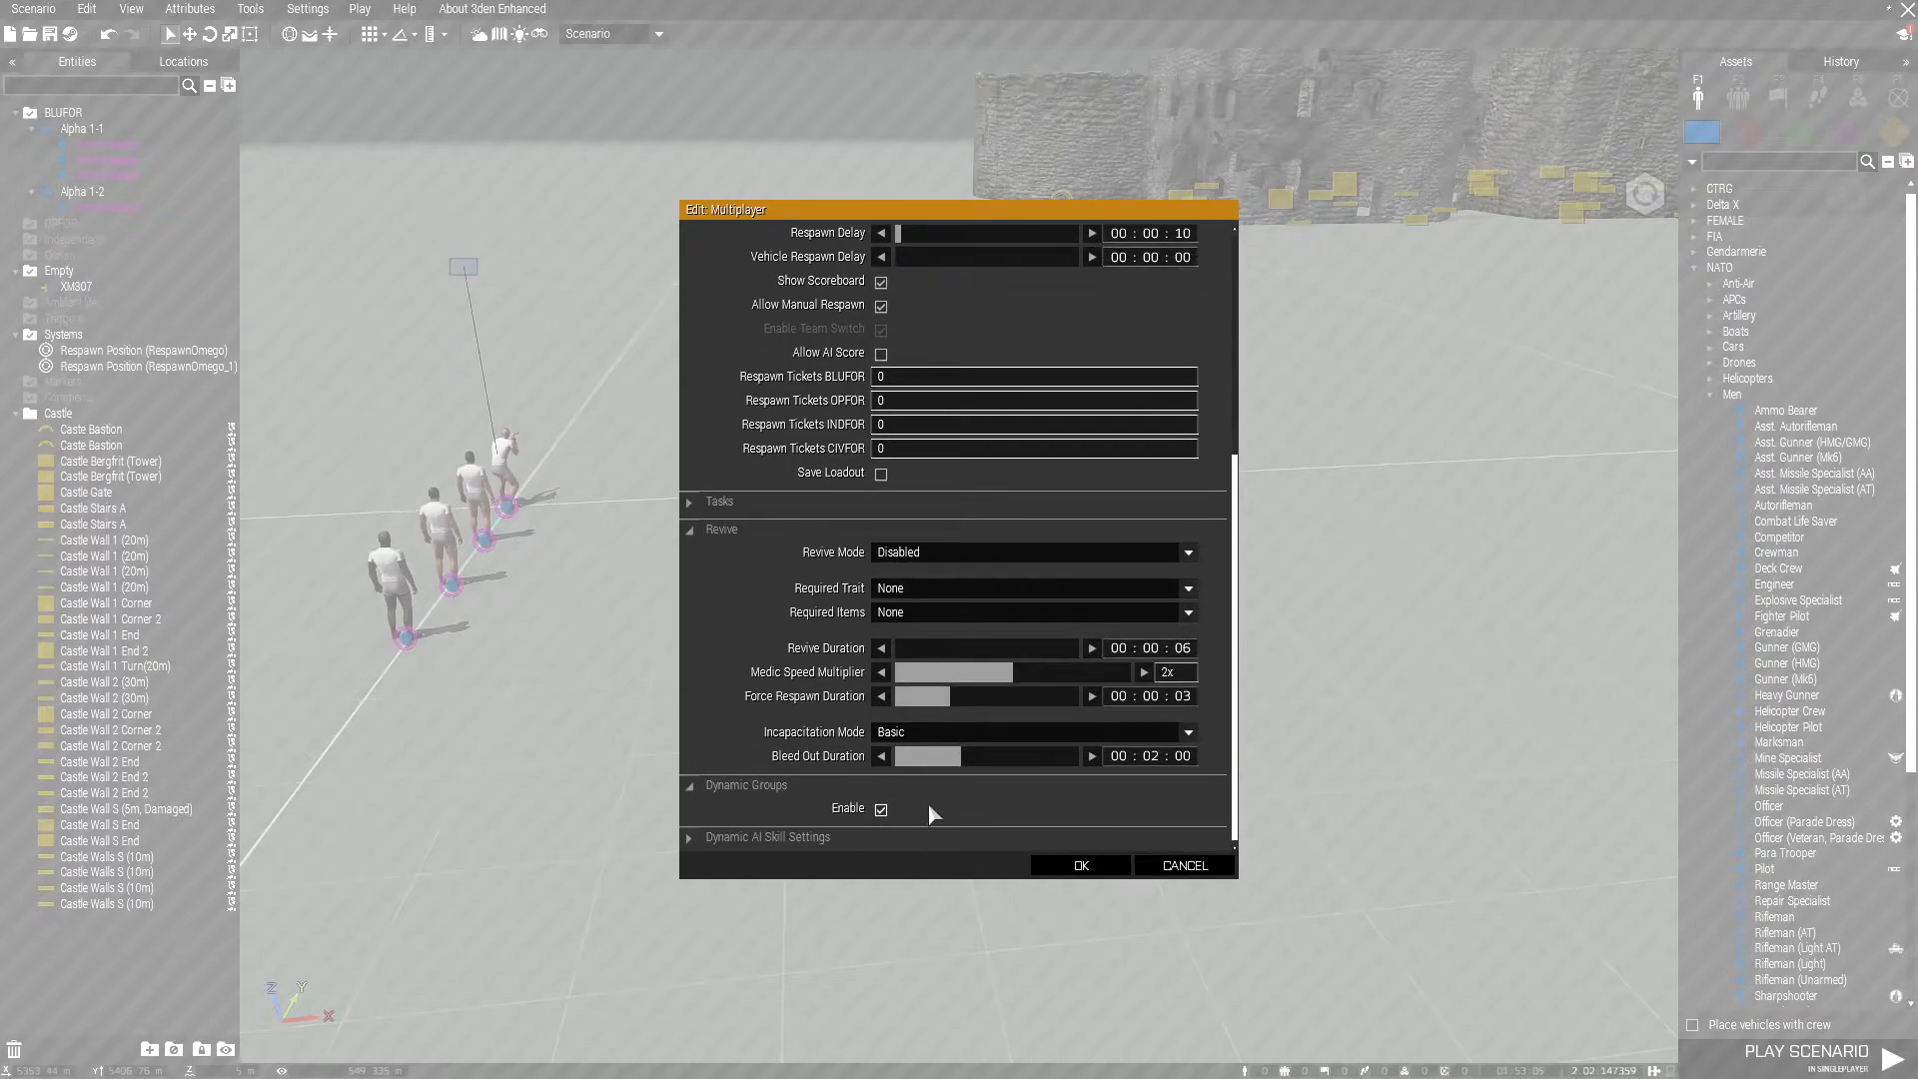
- Apply the multiplayer attributes and turn off Binarize the Scenario File in the scenario's general attributes
left_click(1078, 865)
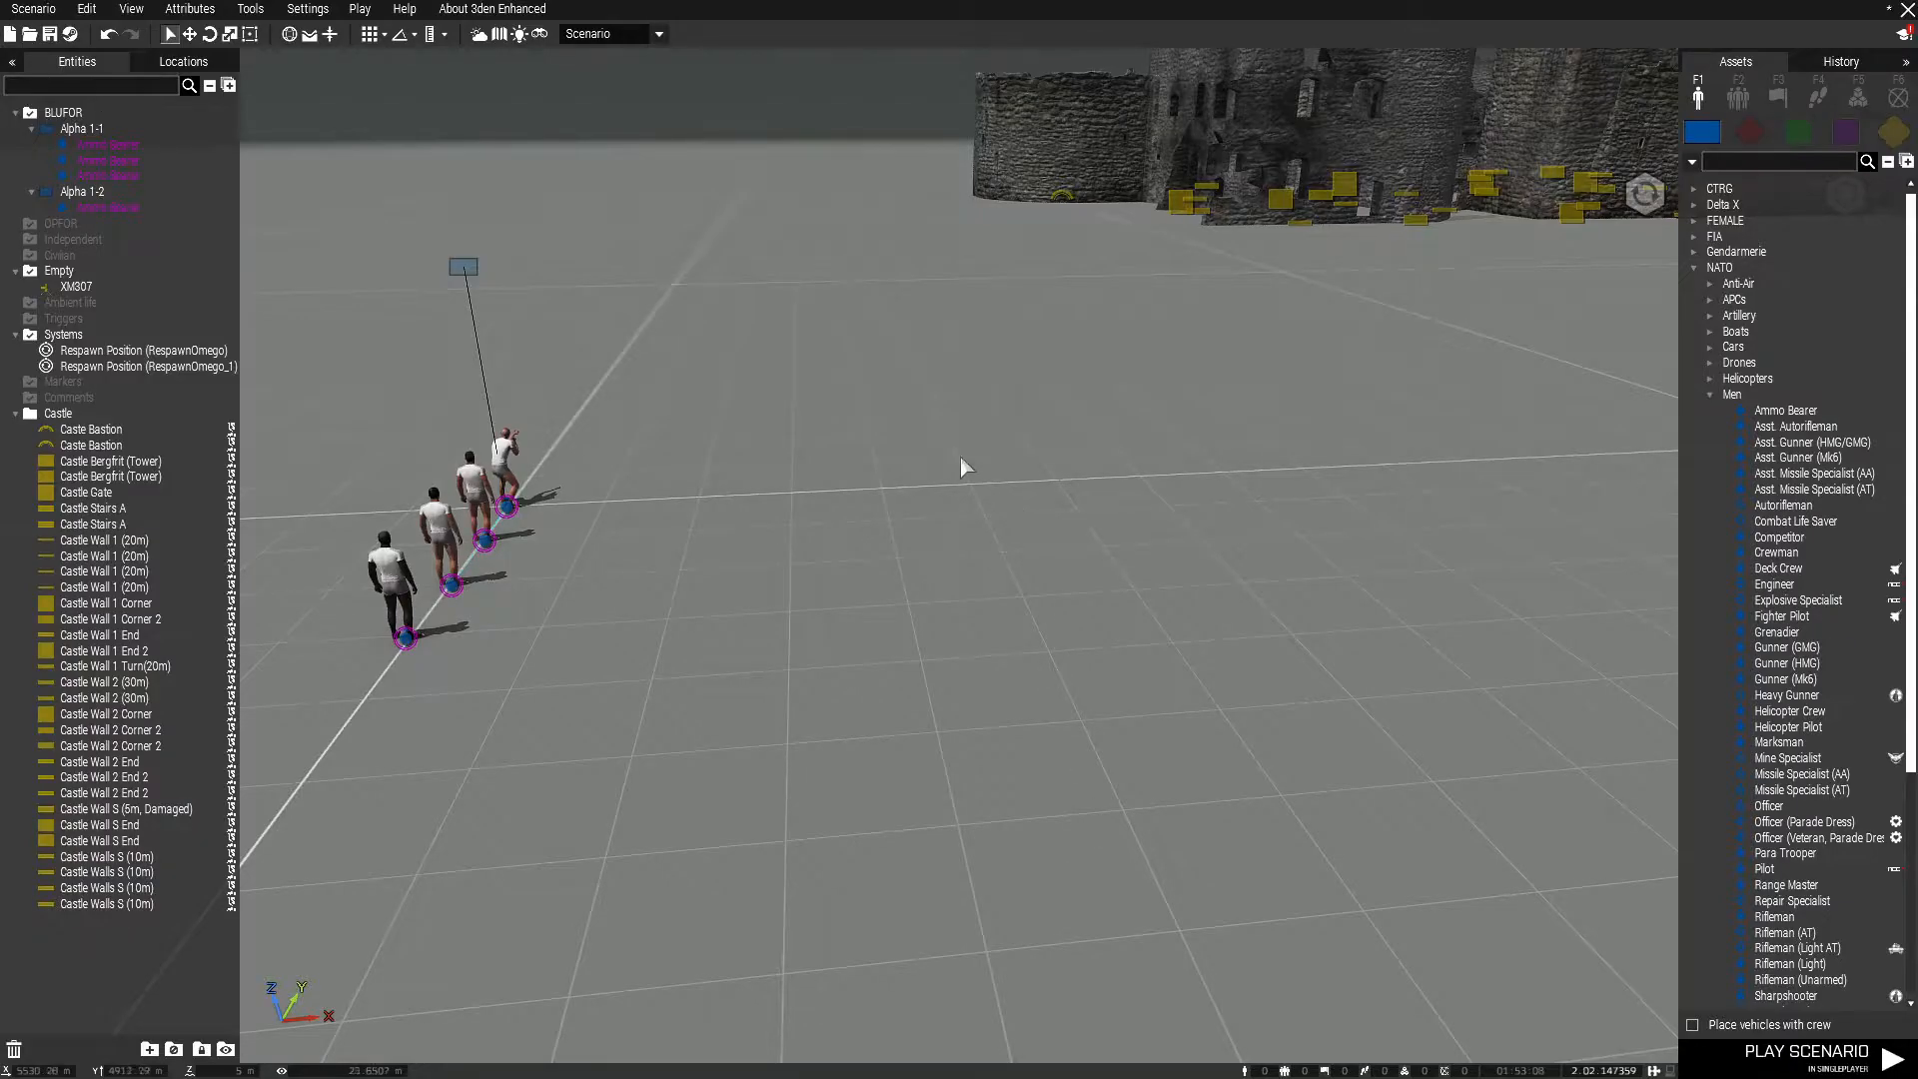
left_click(190, 9)
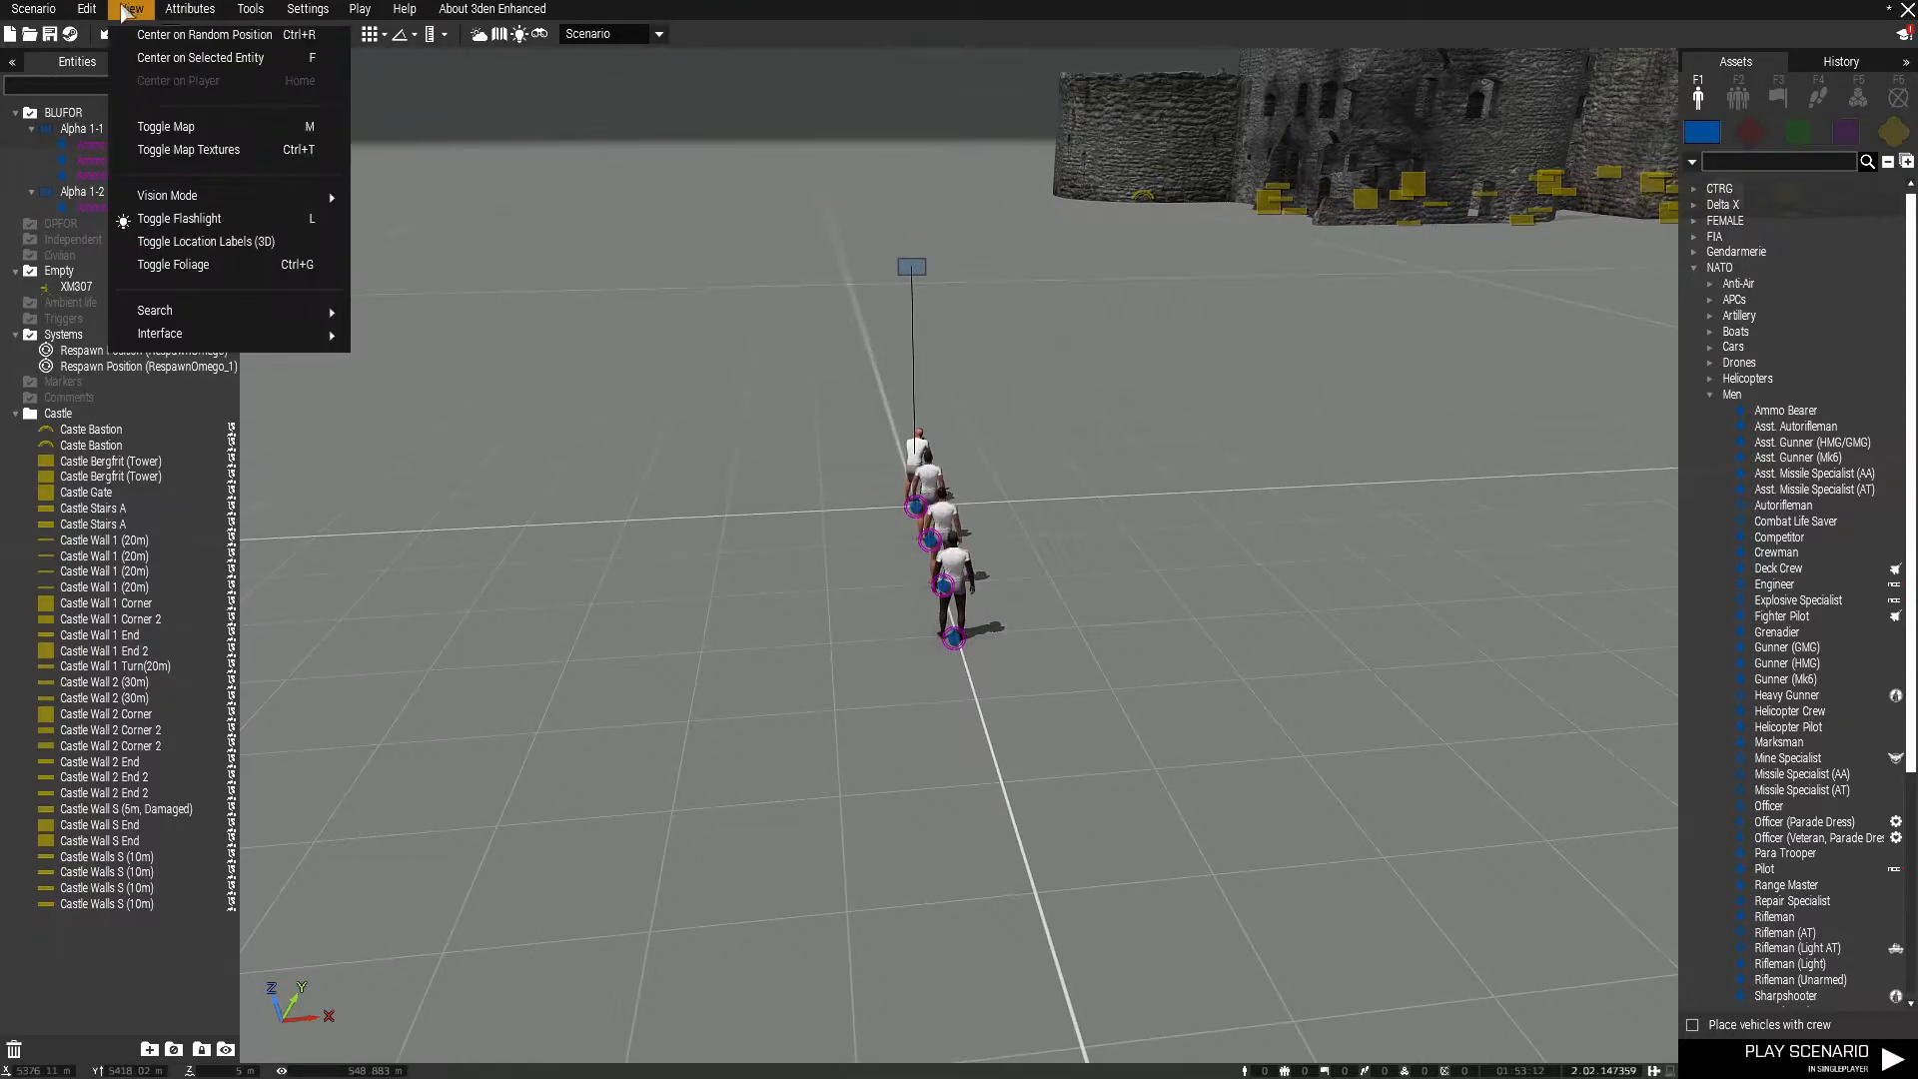
left_click(208, 36)
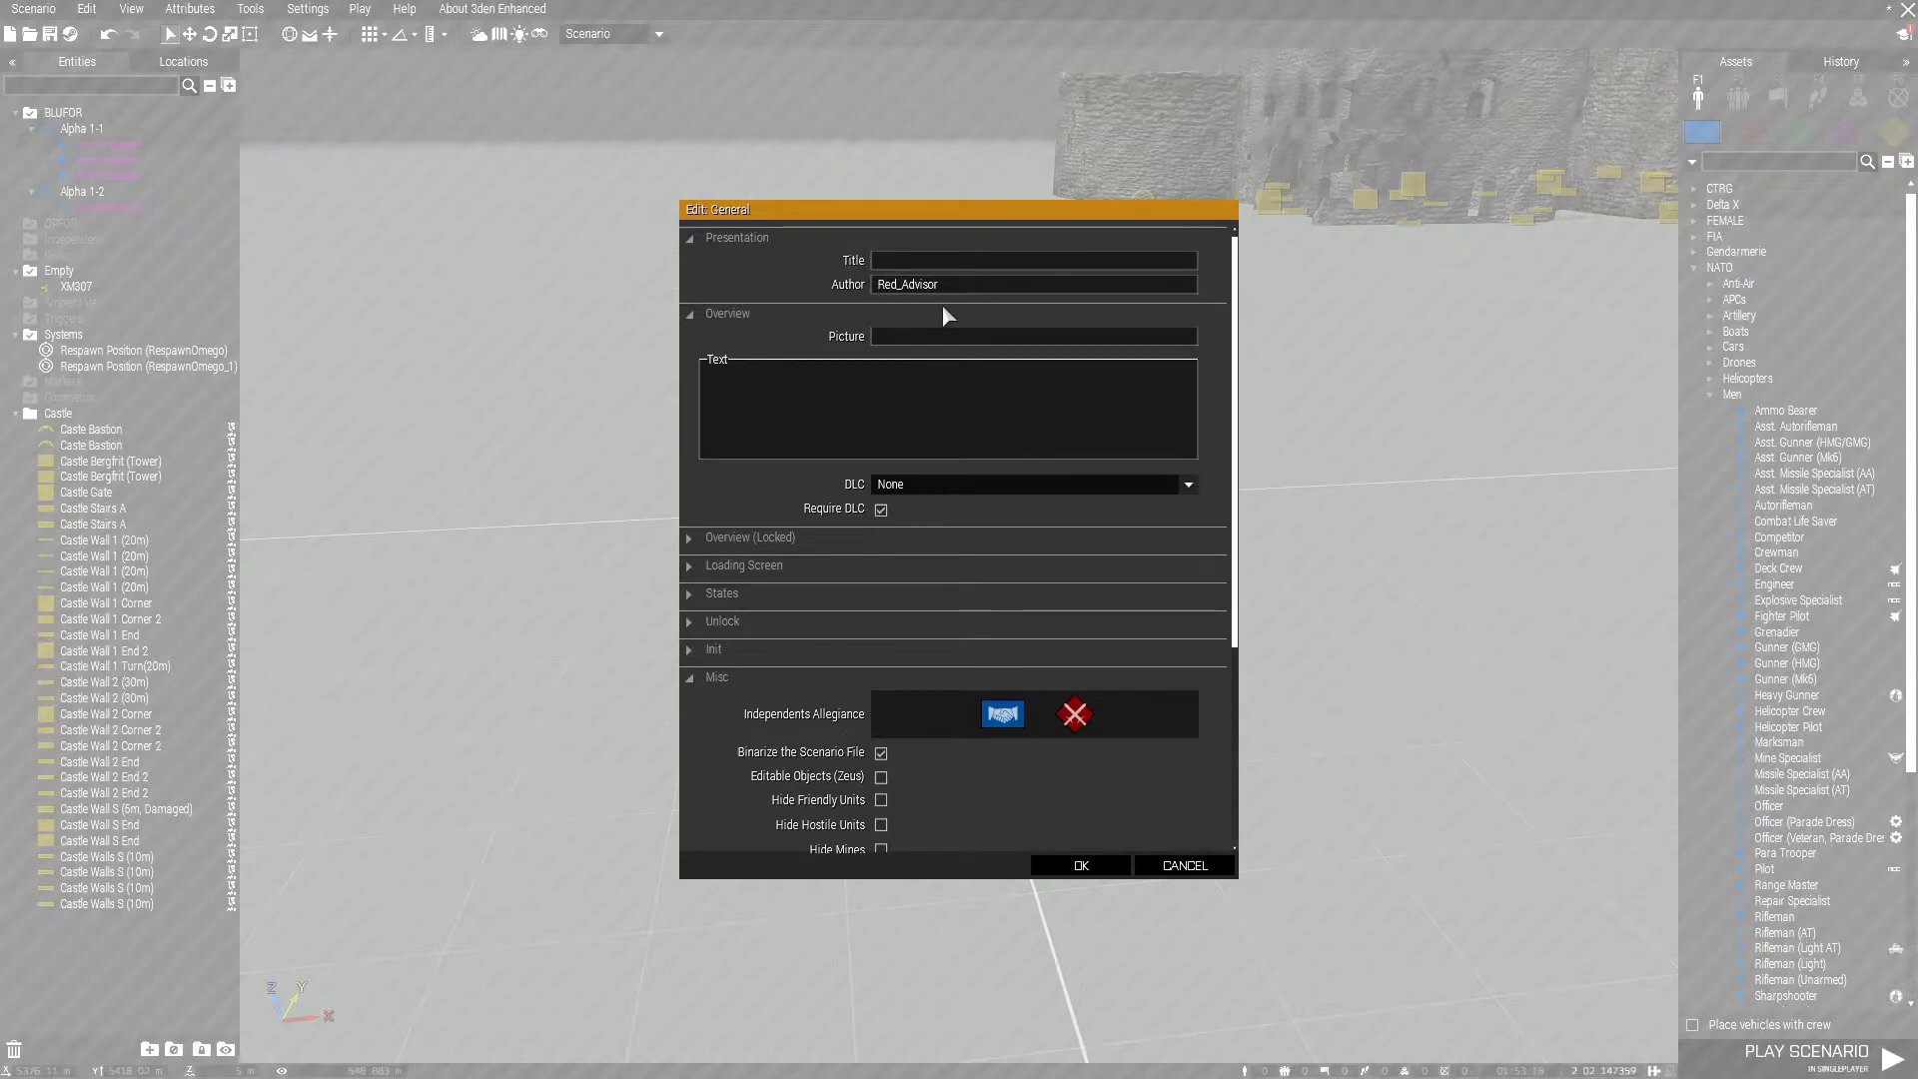
scroll(796, 375, "down", 1)
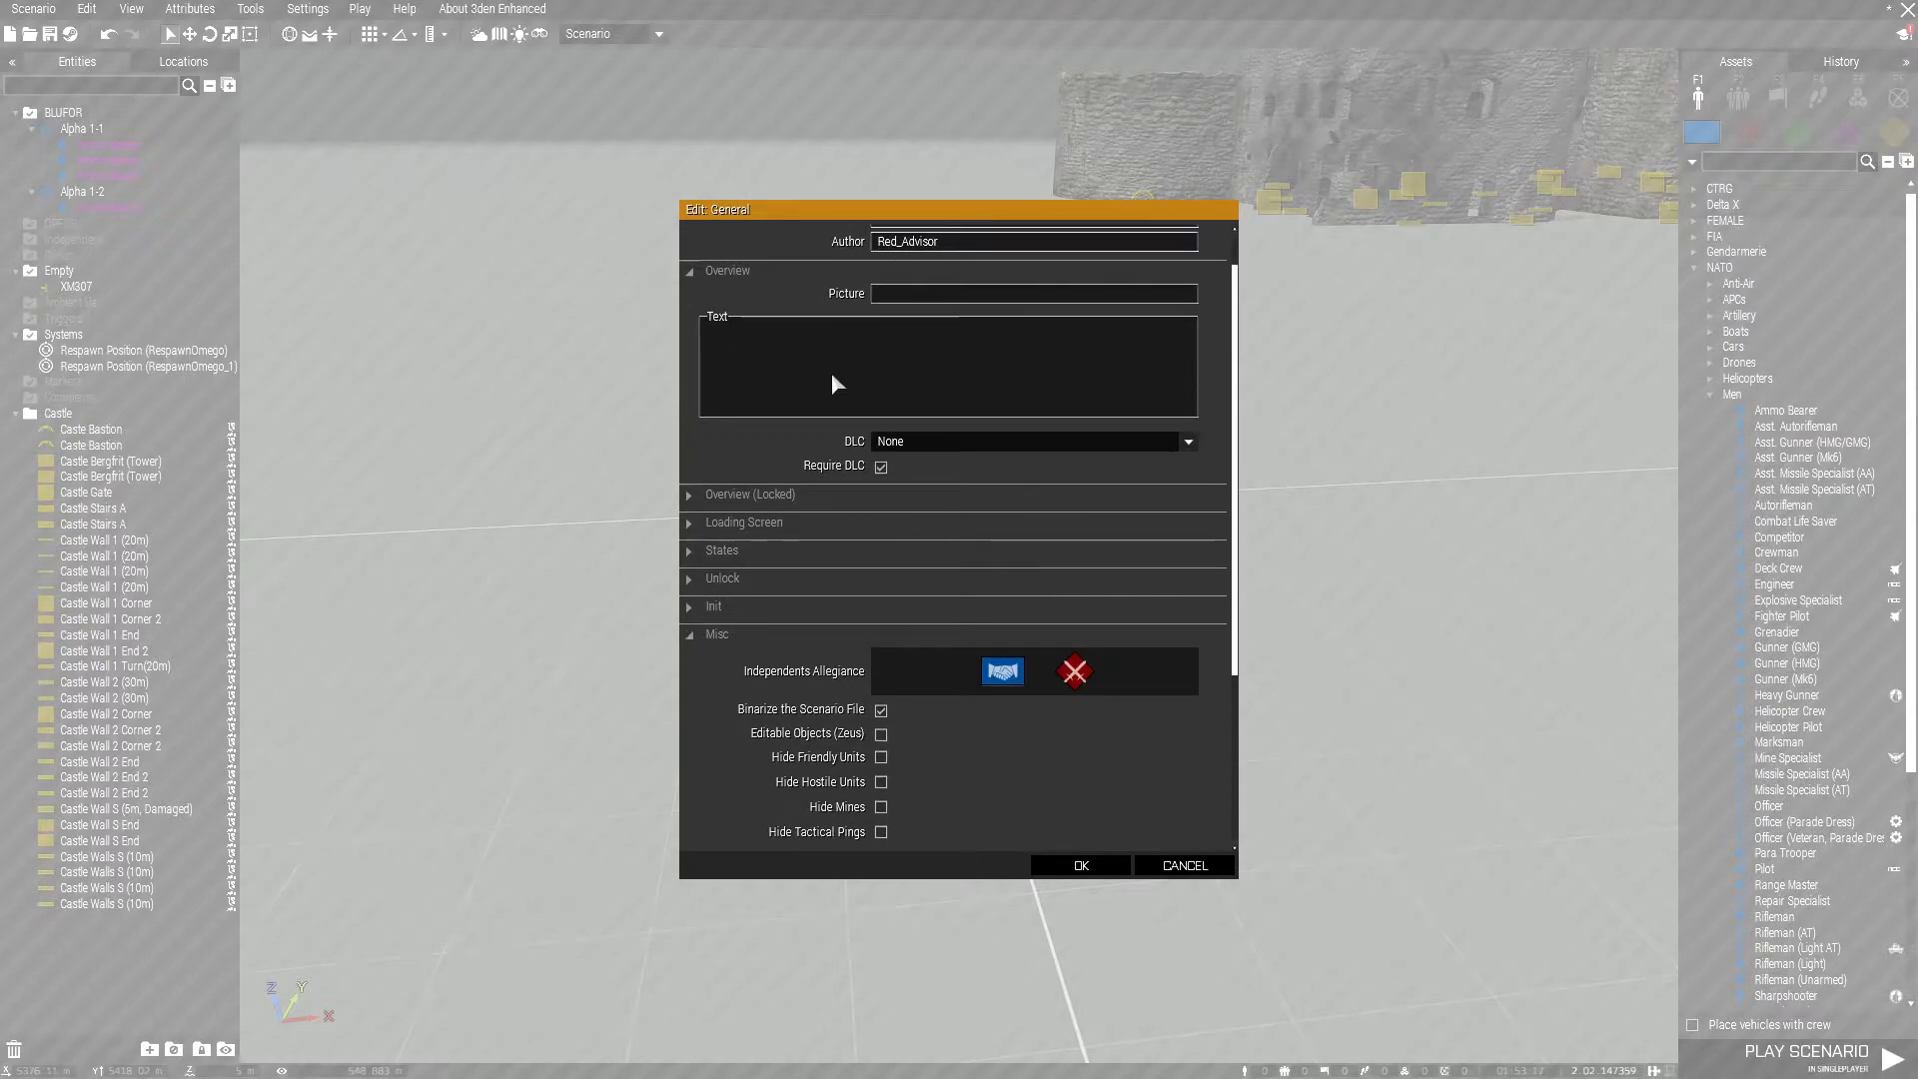
left_click(761, 495)
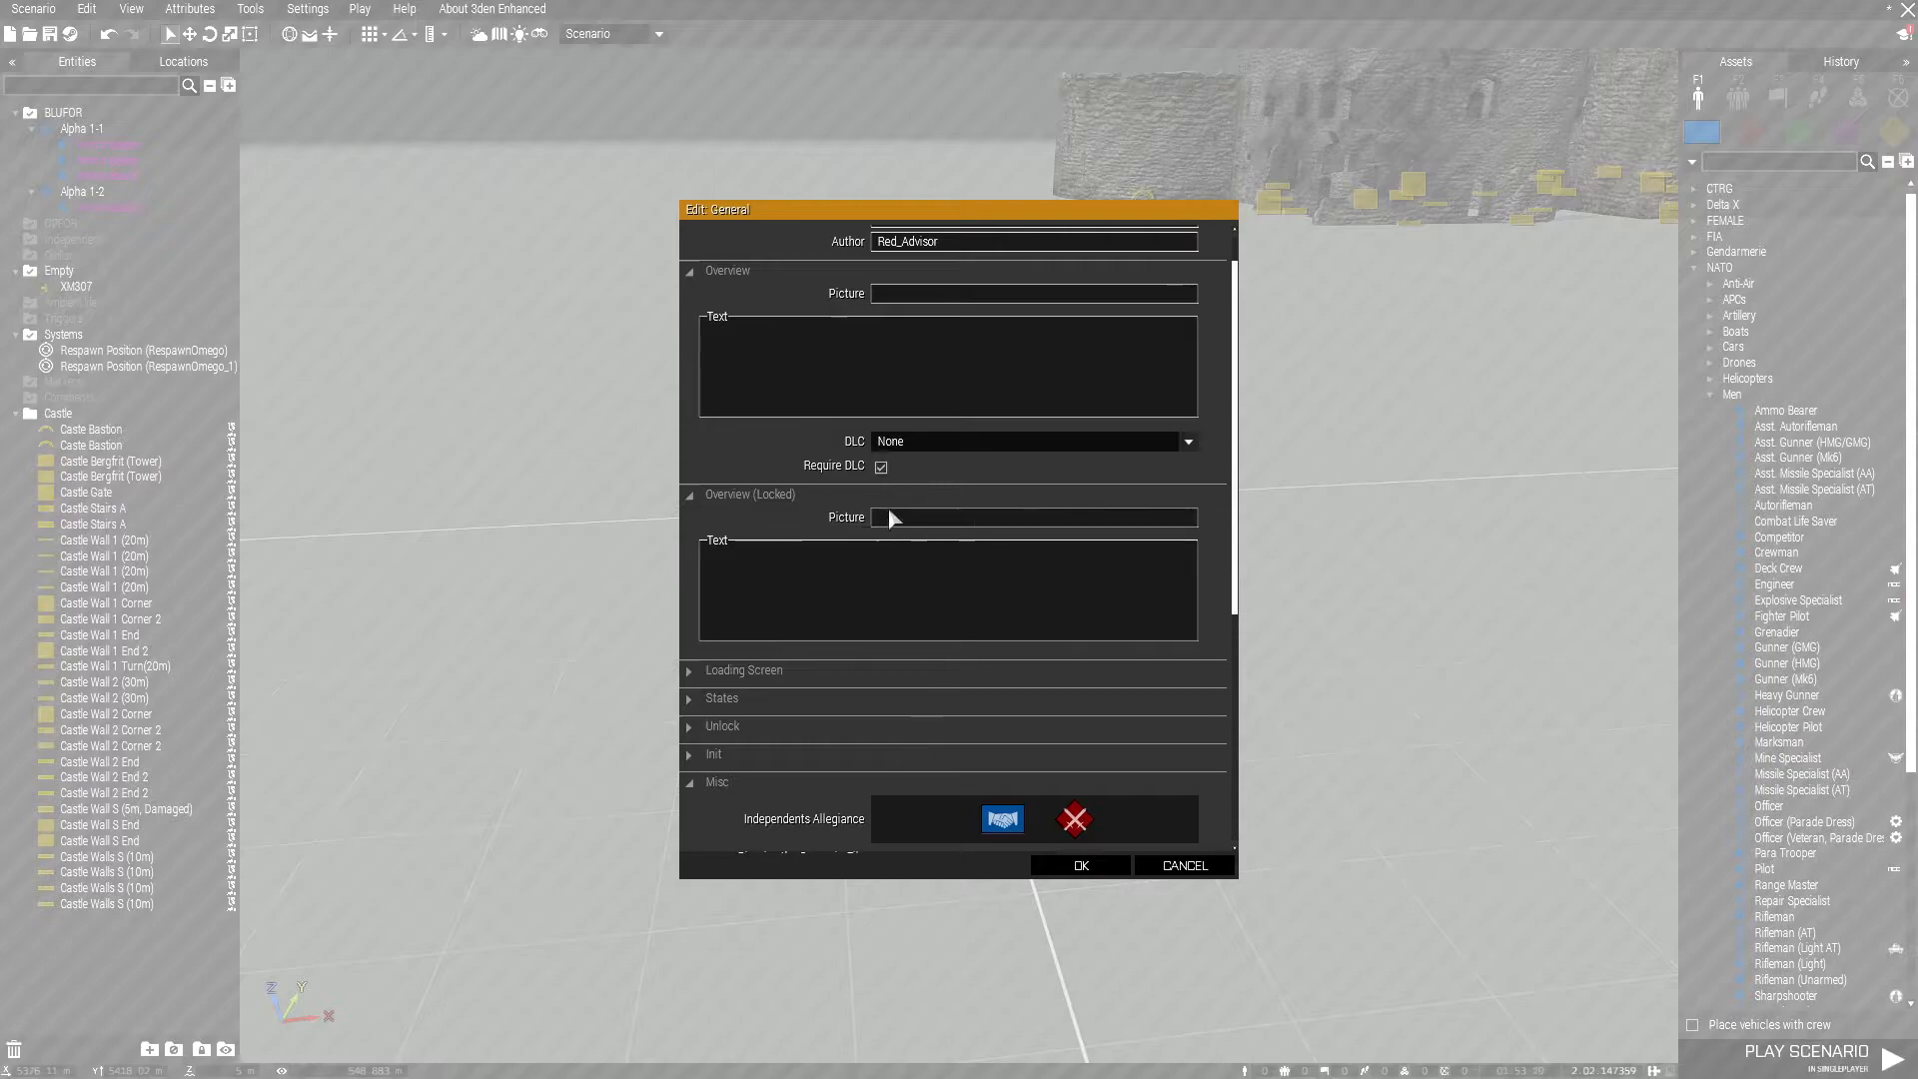
left_click(777, 492)
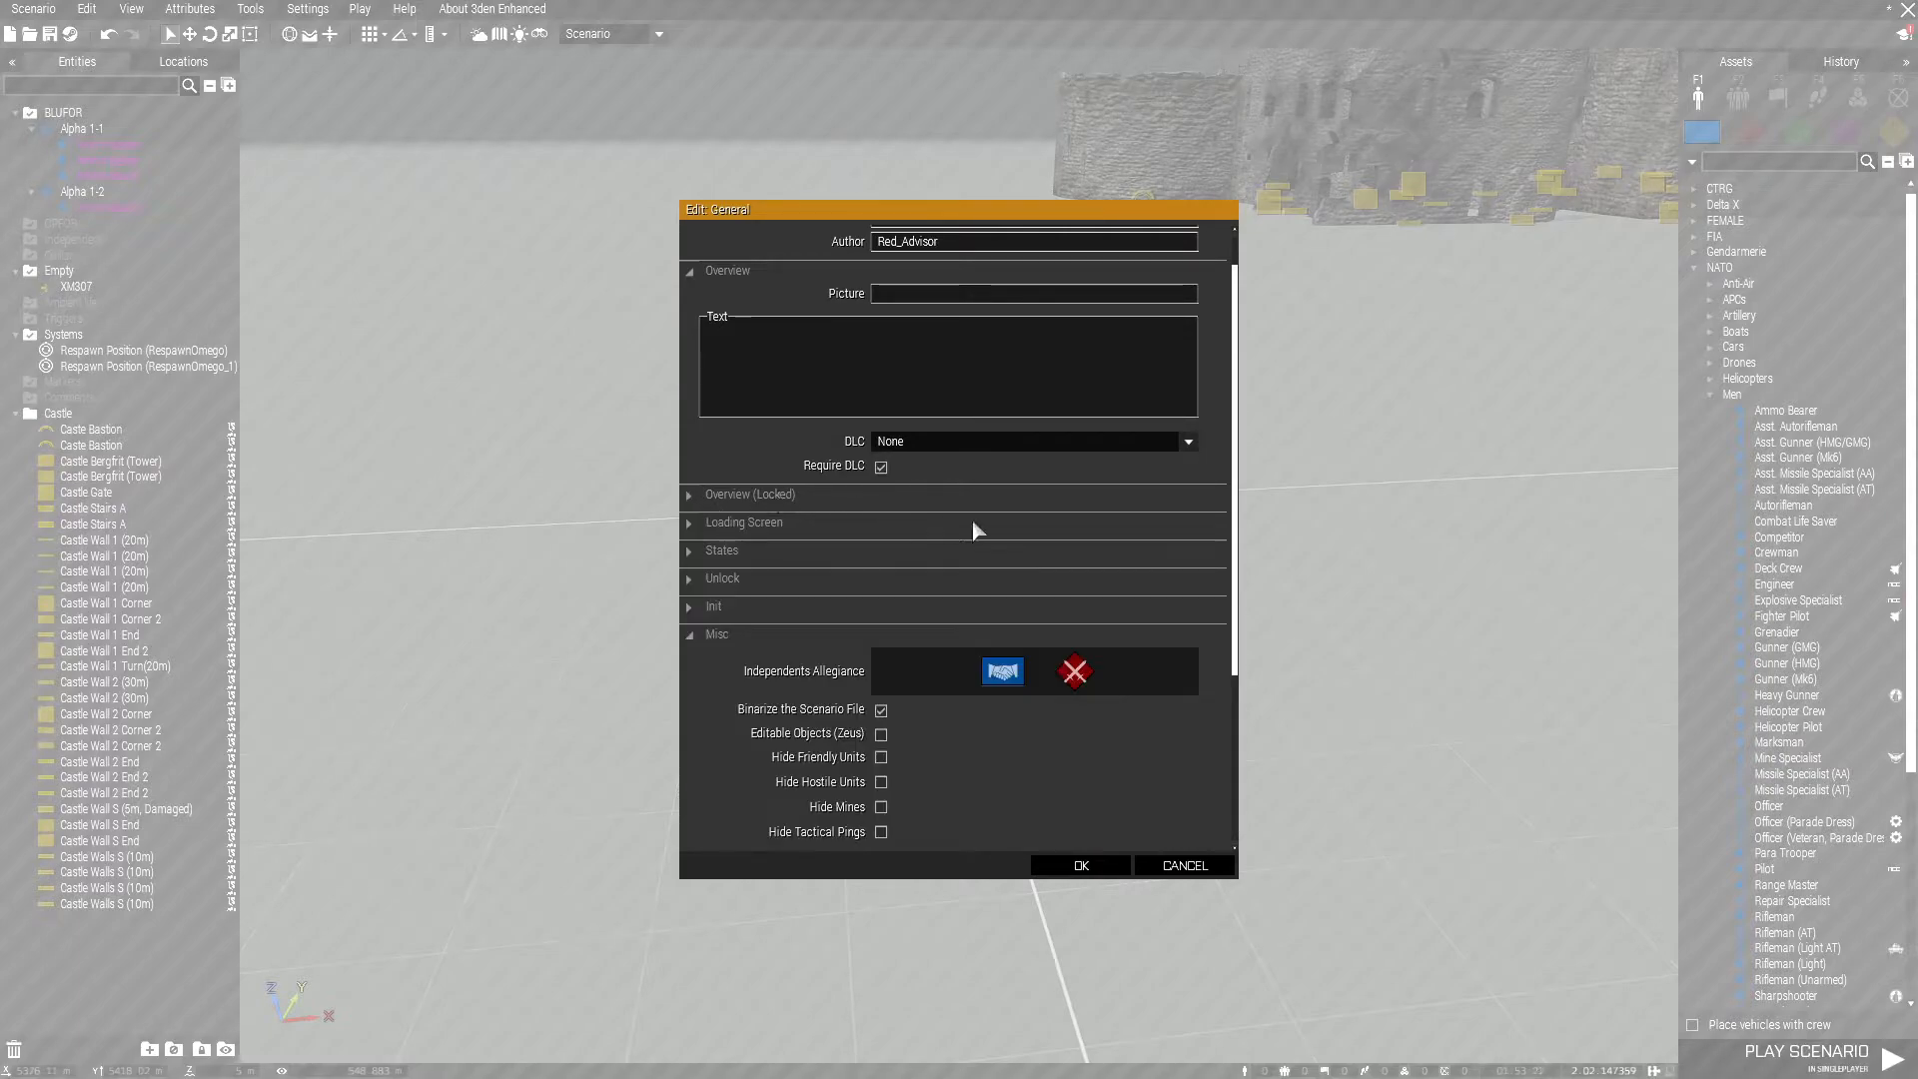
scroll(817, 510, "down", 1)
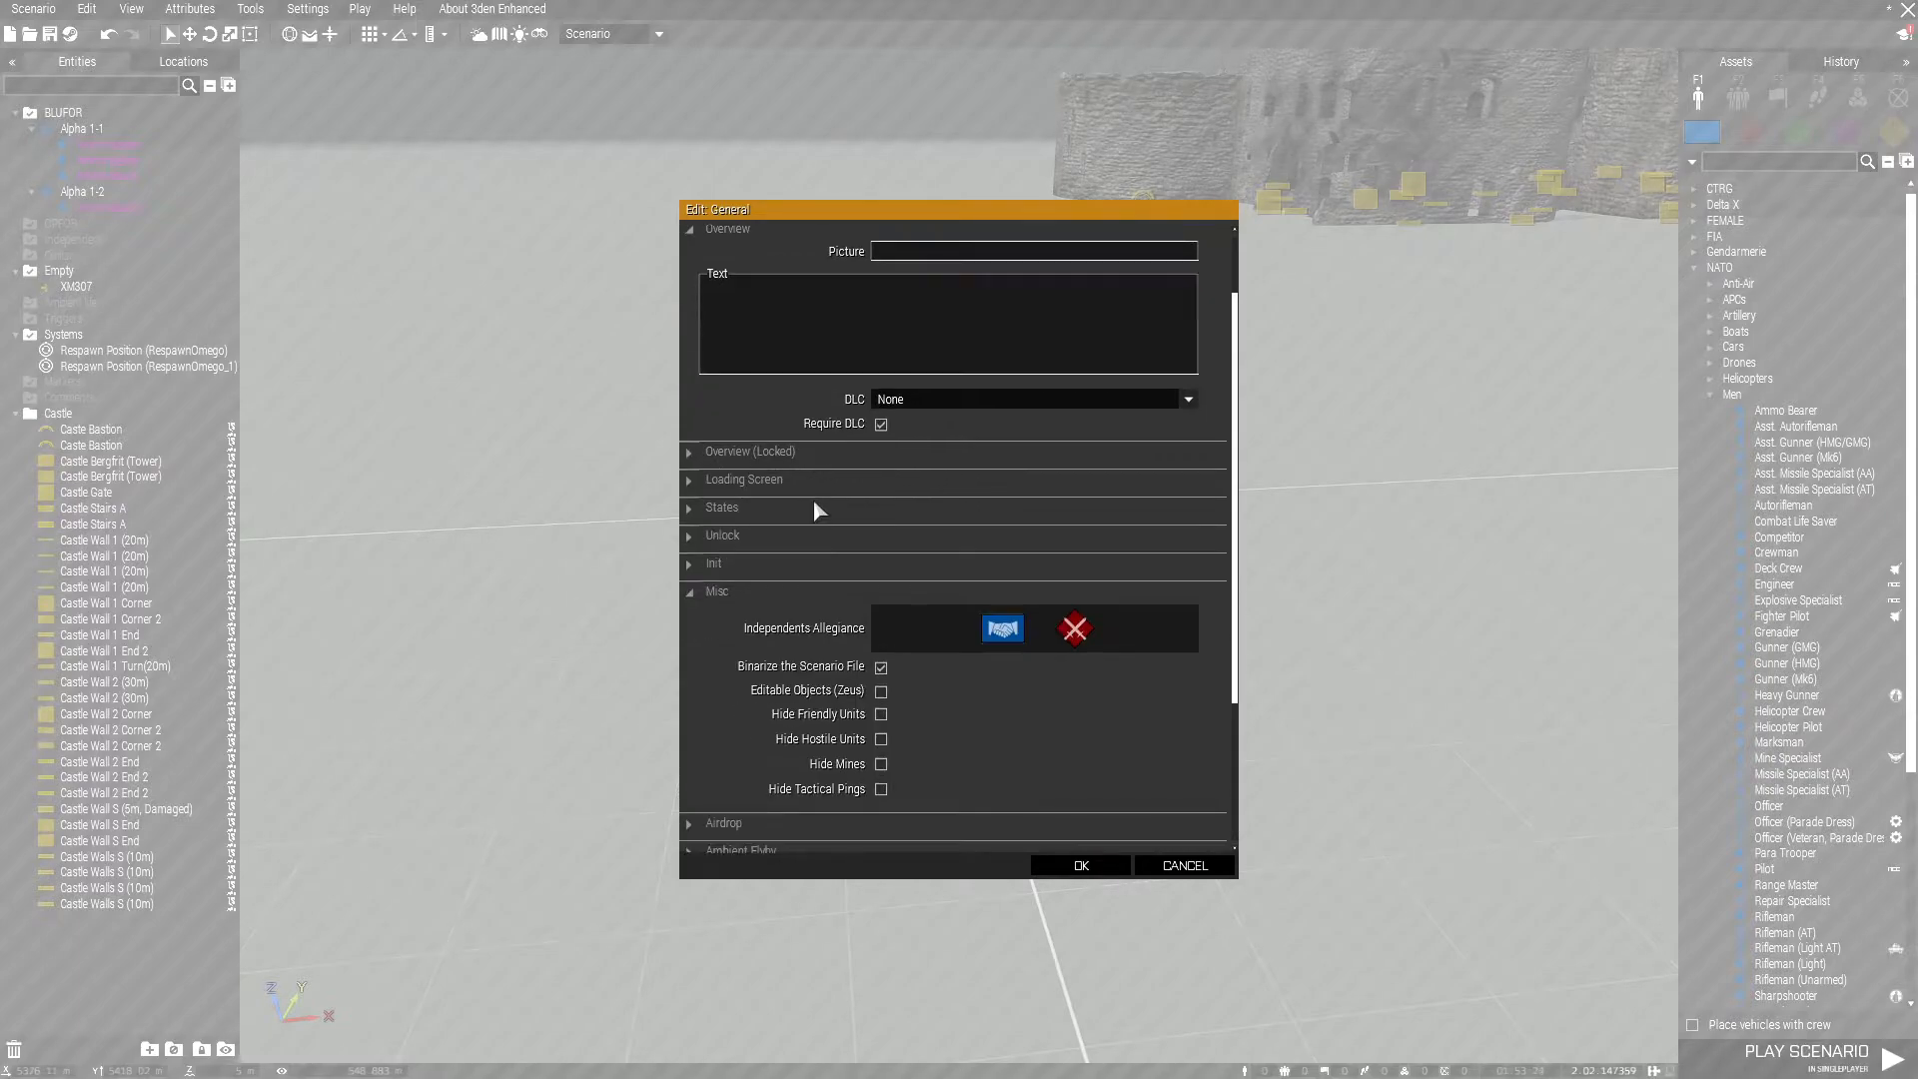
scroll(735, 511, "down", 3)
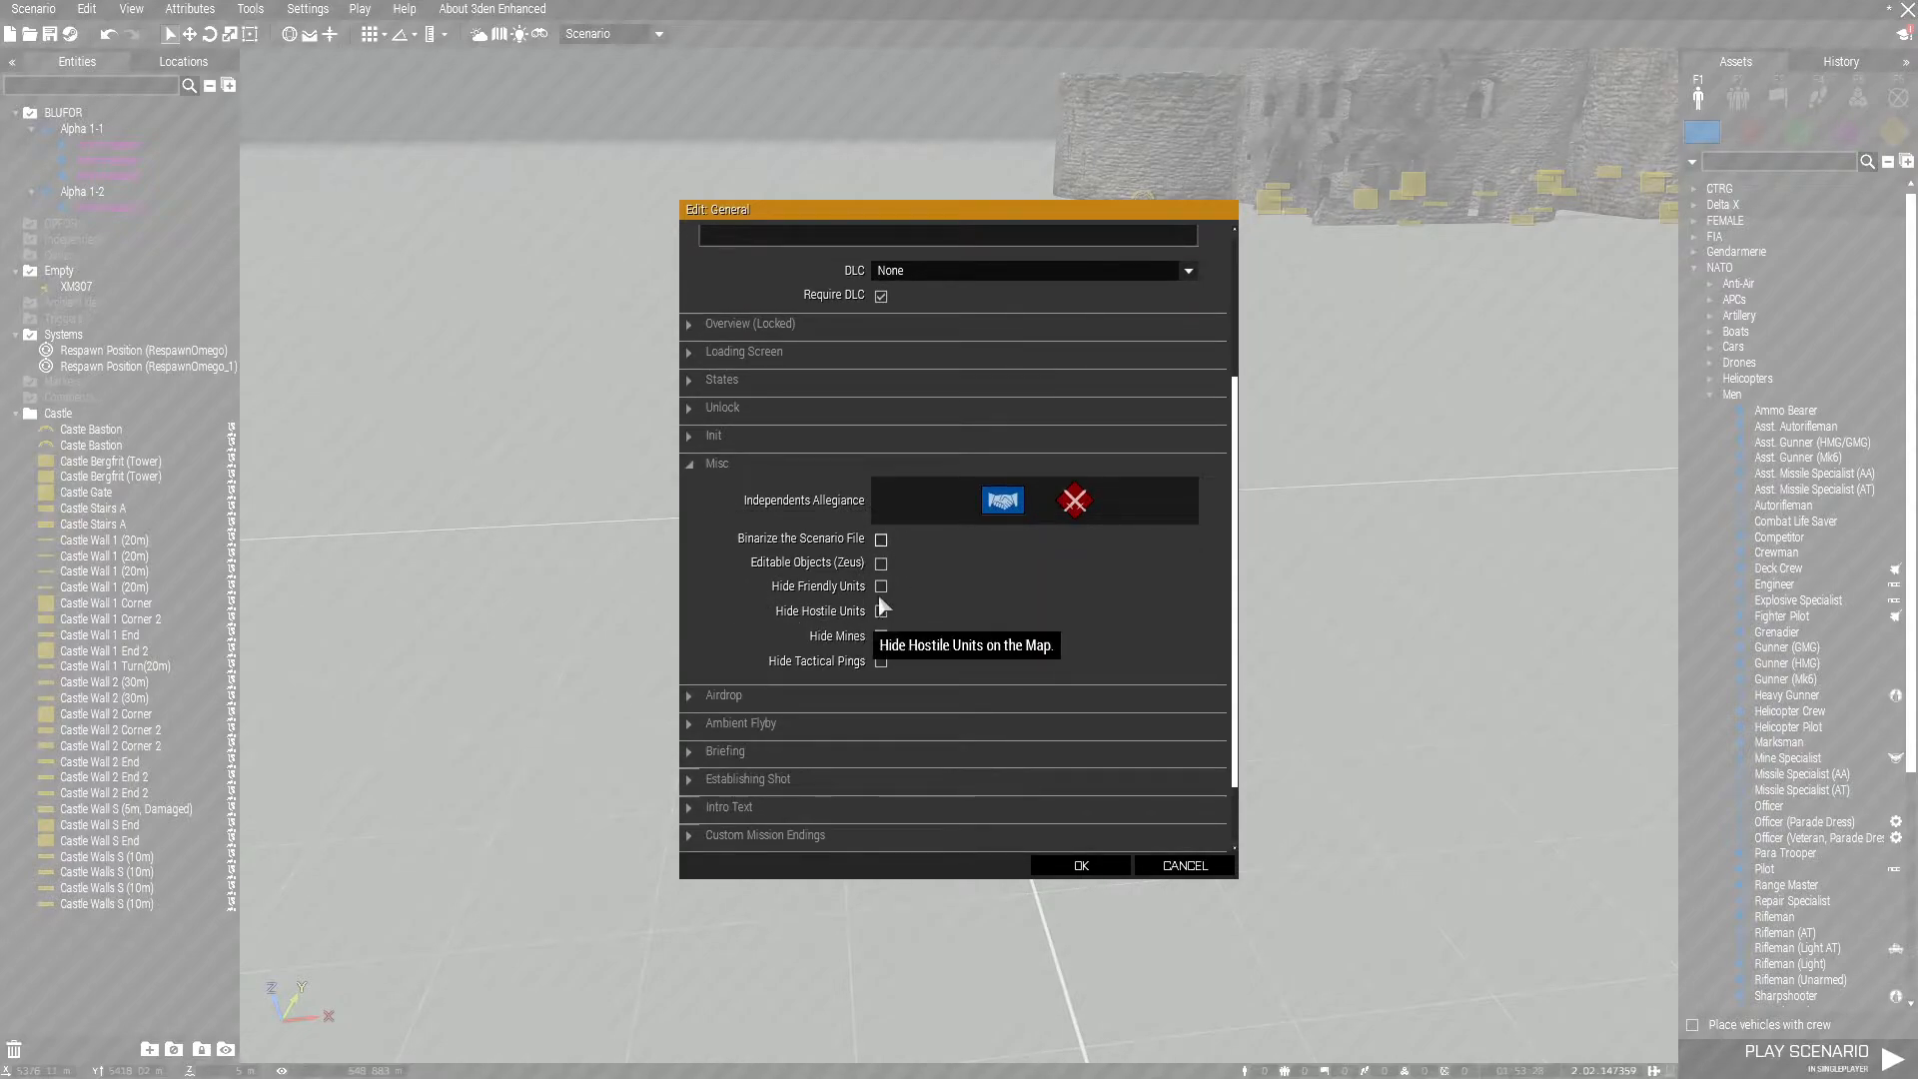
scroll(871, 660, "down", 2)
scroll(913, 506, "up", 7)
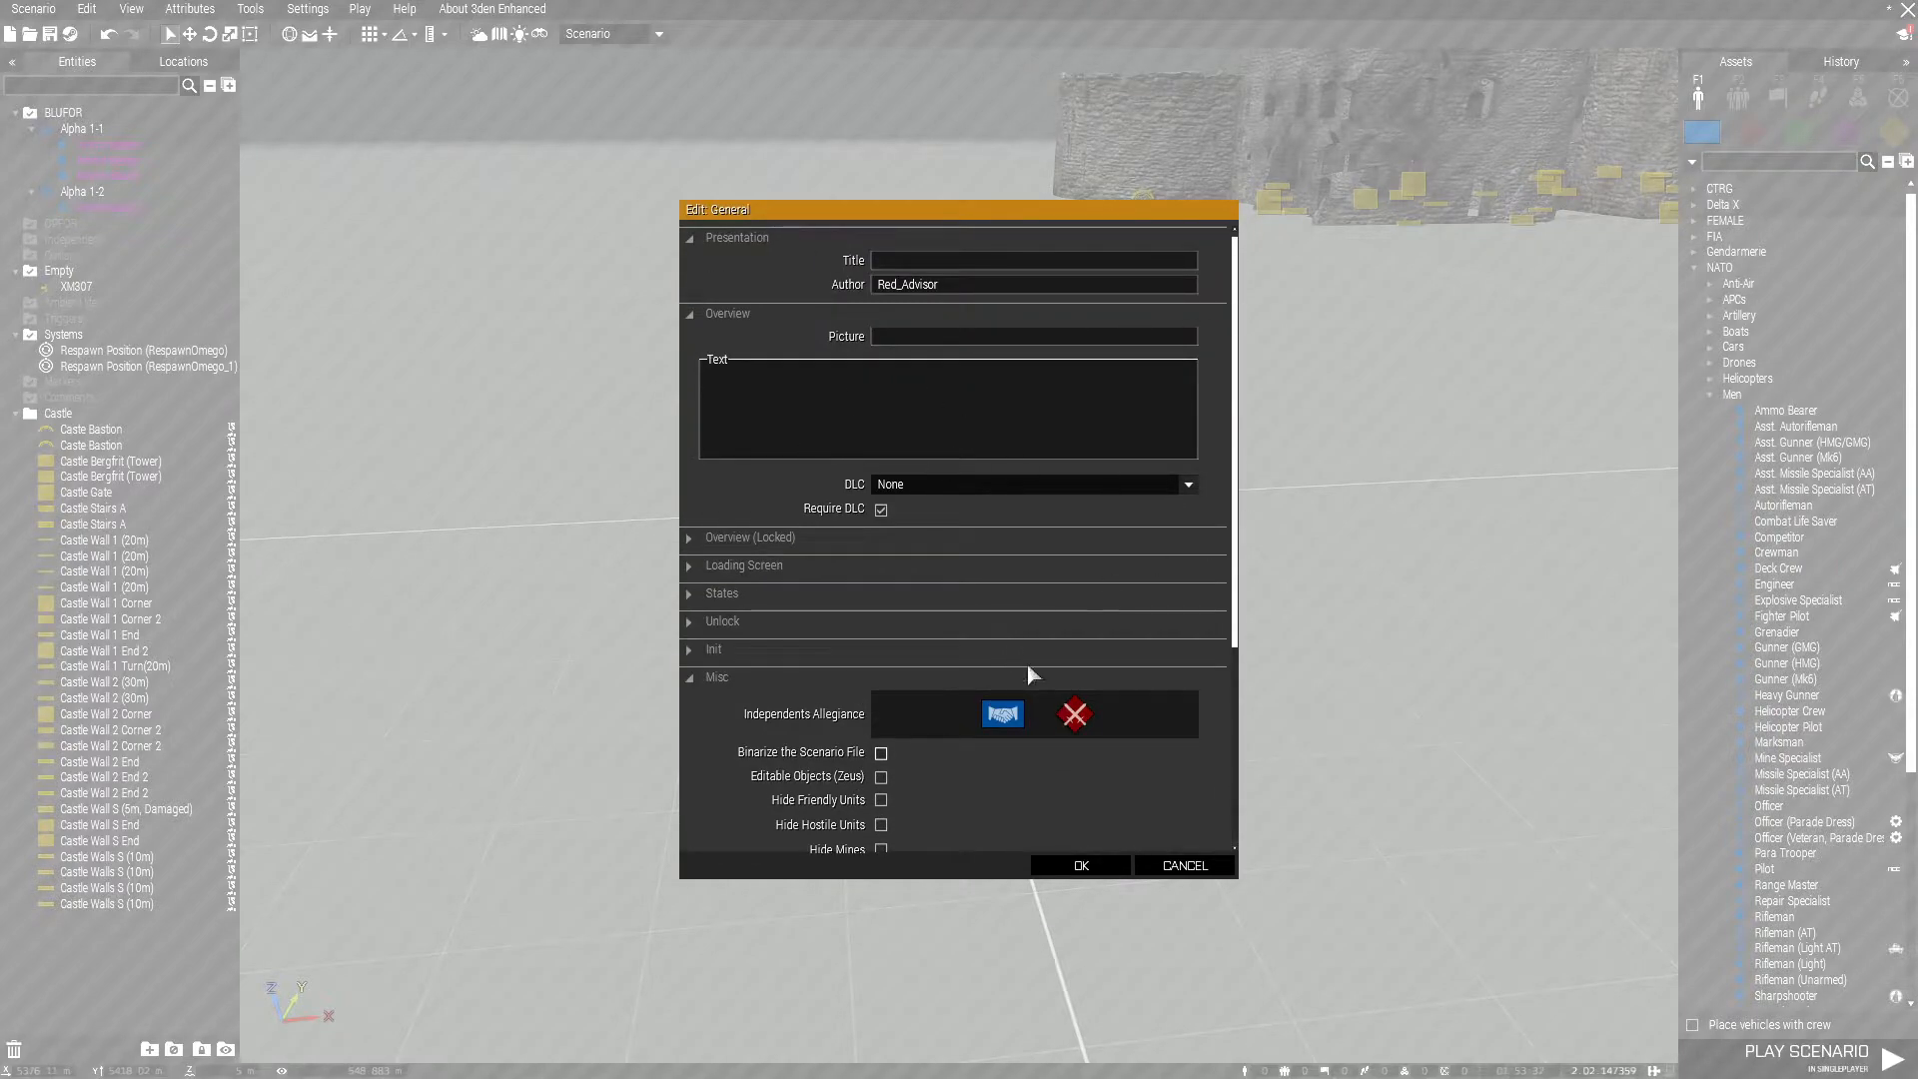
left_click(1099, 863)
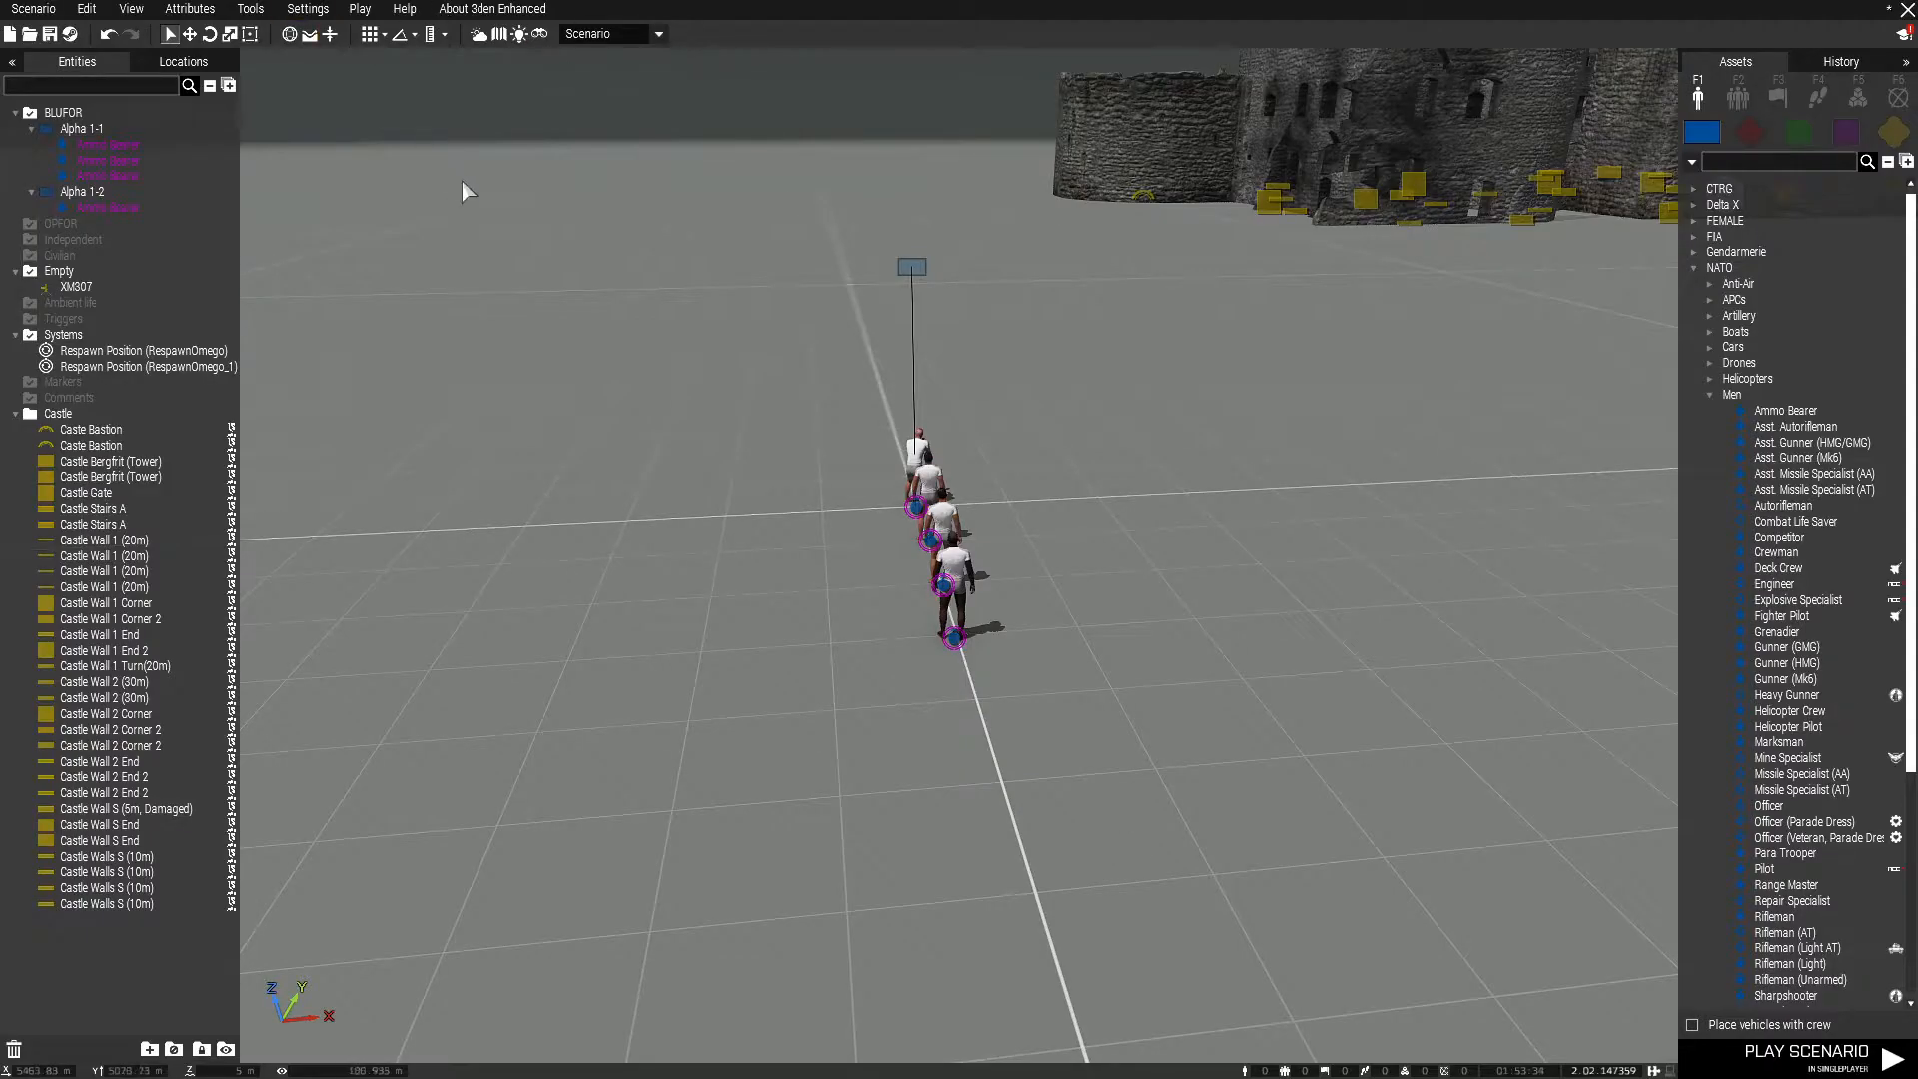
- Launch the scenario in multiplayer from the editor to test it
right_click_drag(452, 176, 122, 4)
scroll(2, 5, "down", 2)
scroll(542, 350, "up", 2)
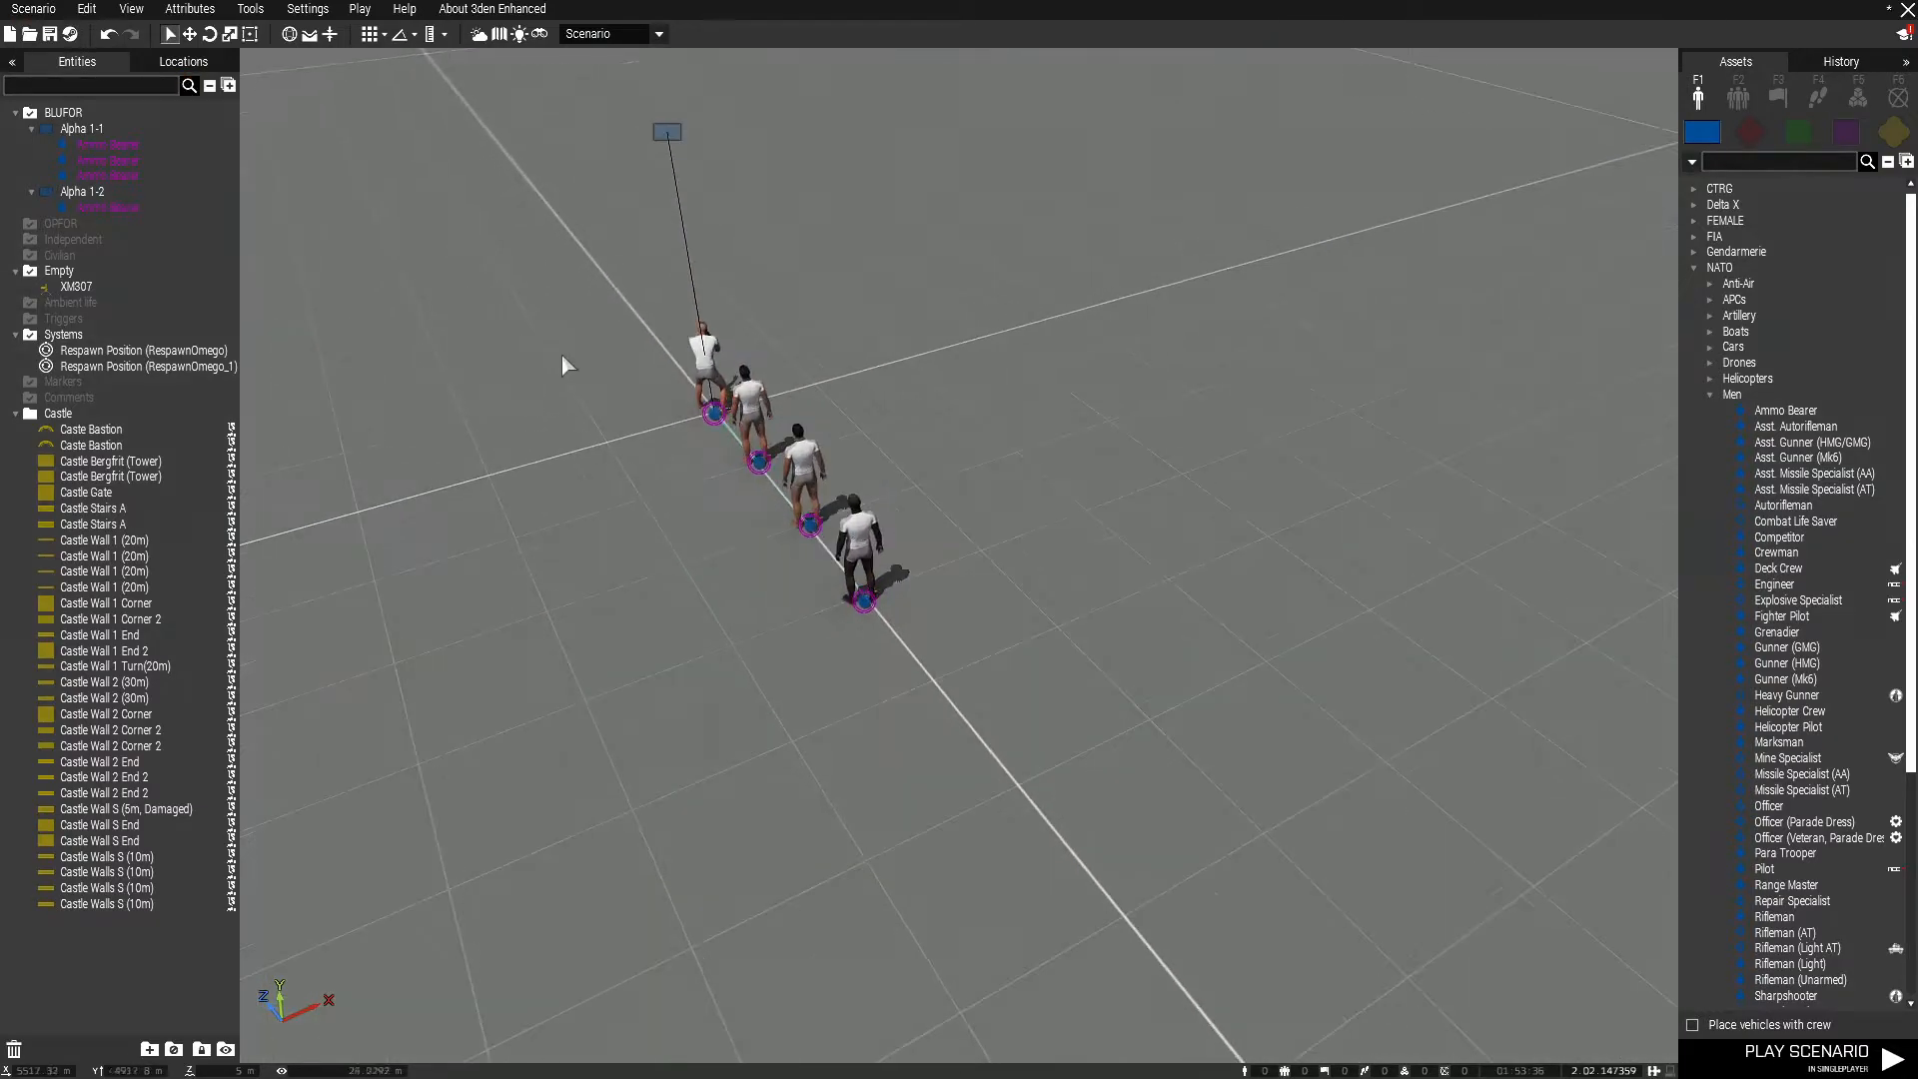
right_click_drag(542, 358, 430, 180)
left_click(360, 9)
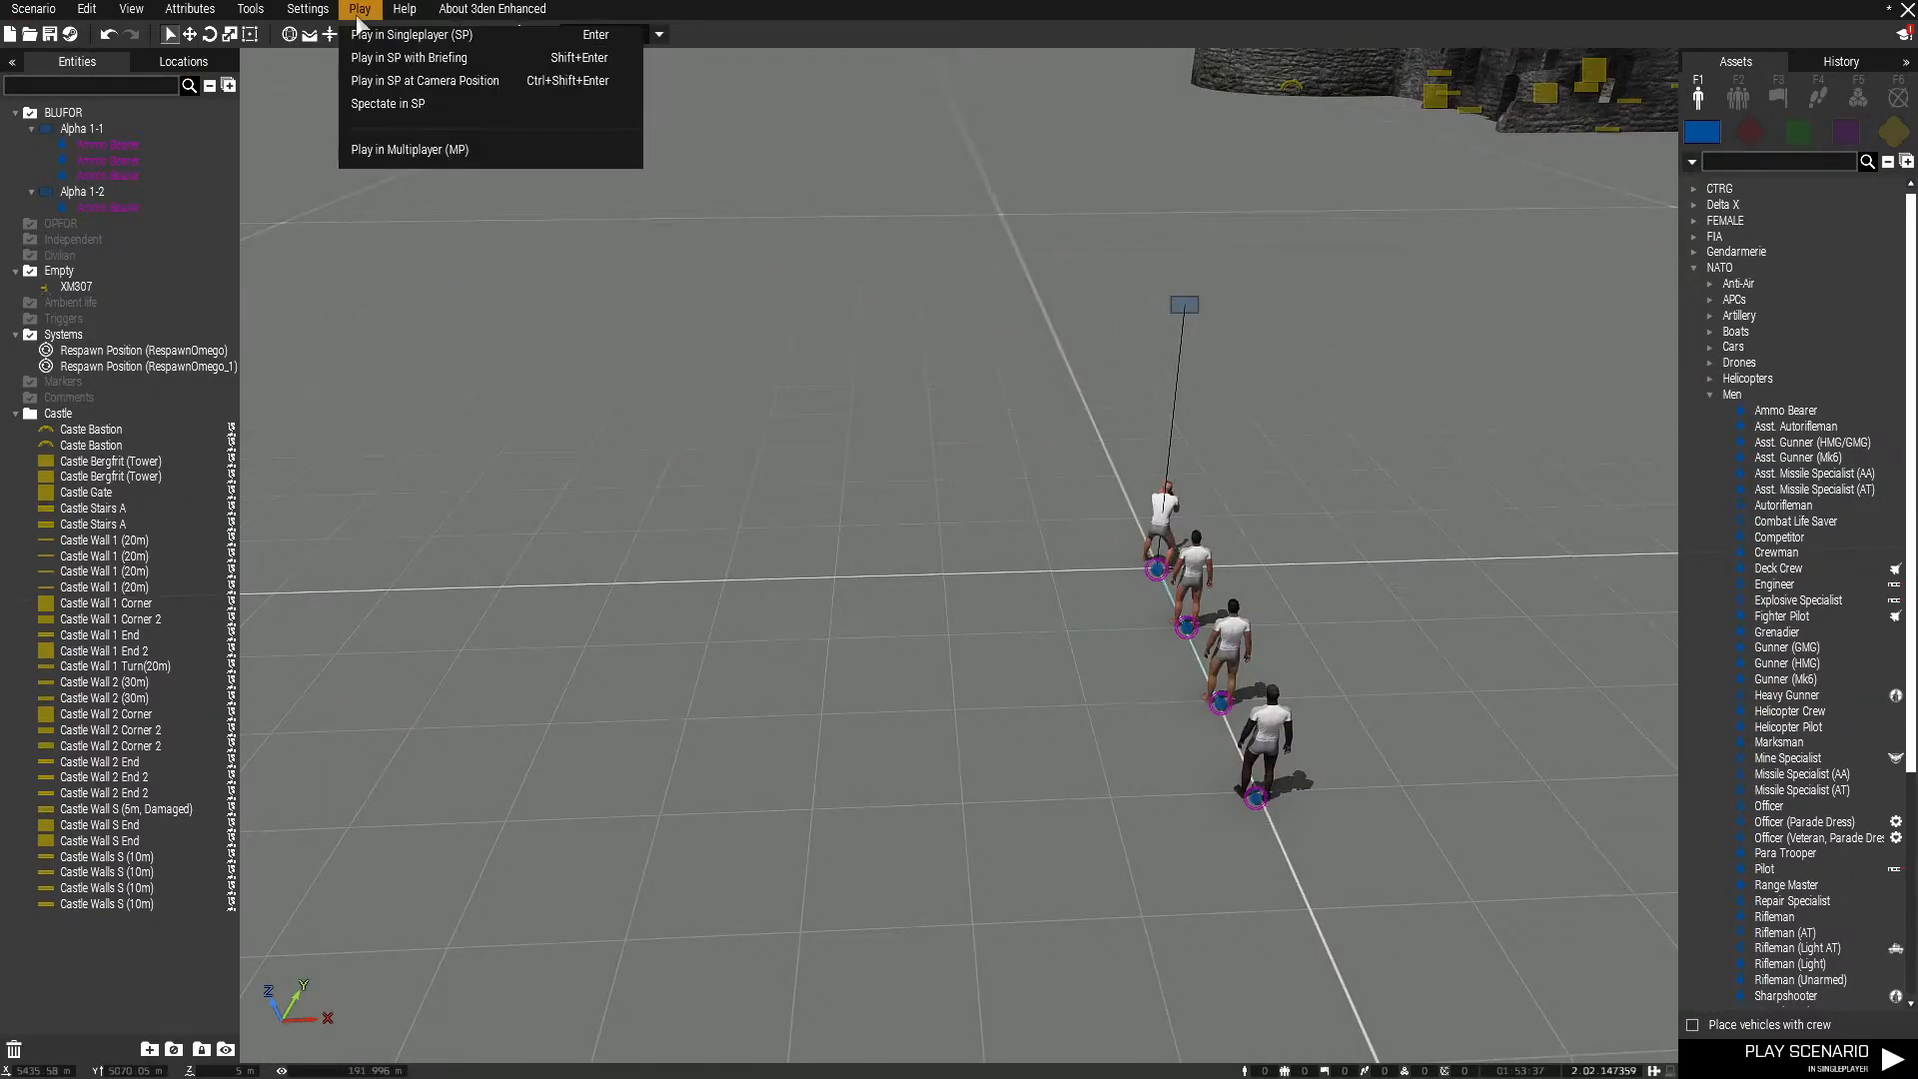
left_click(390, 152)
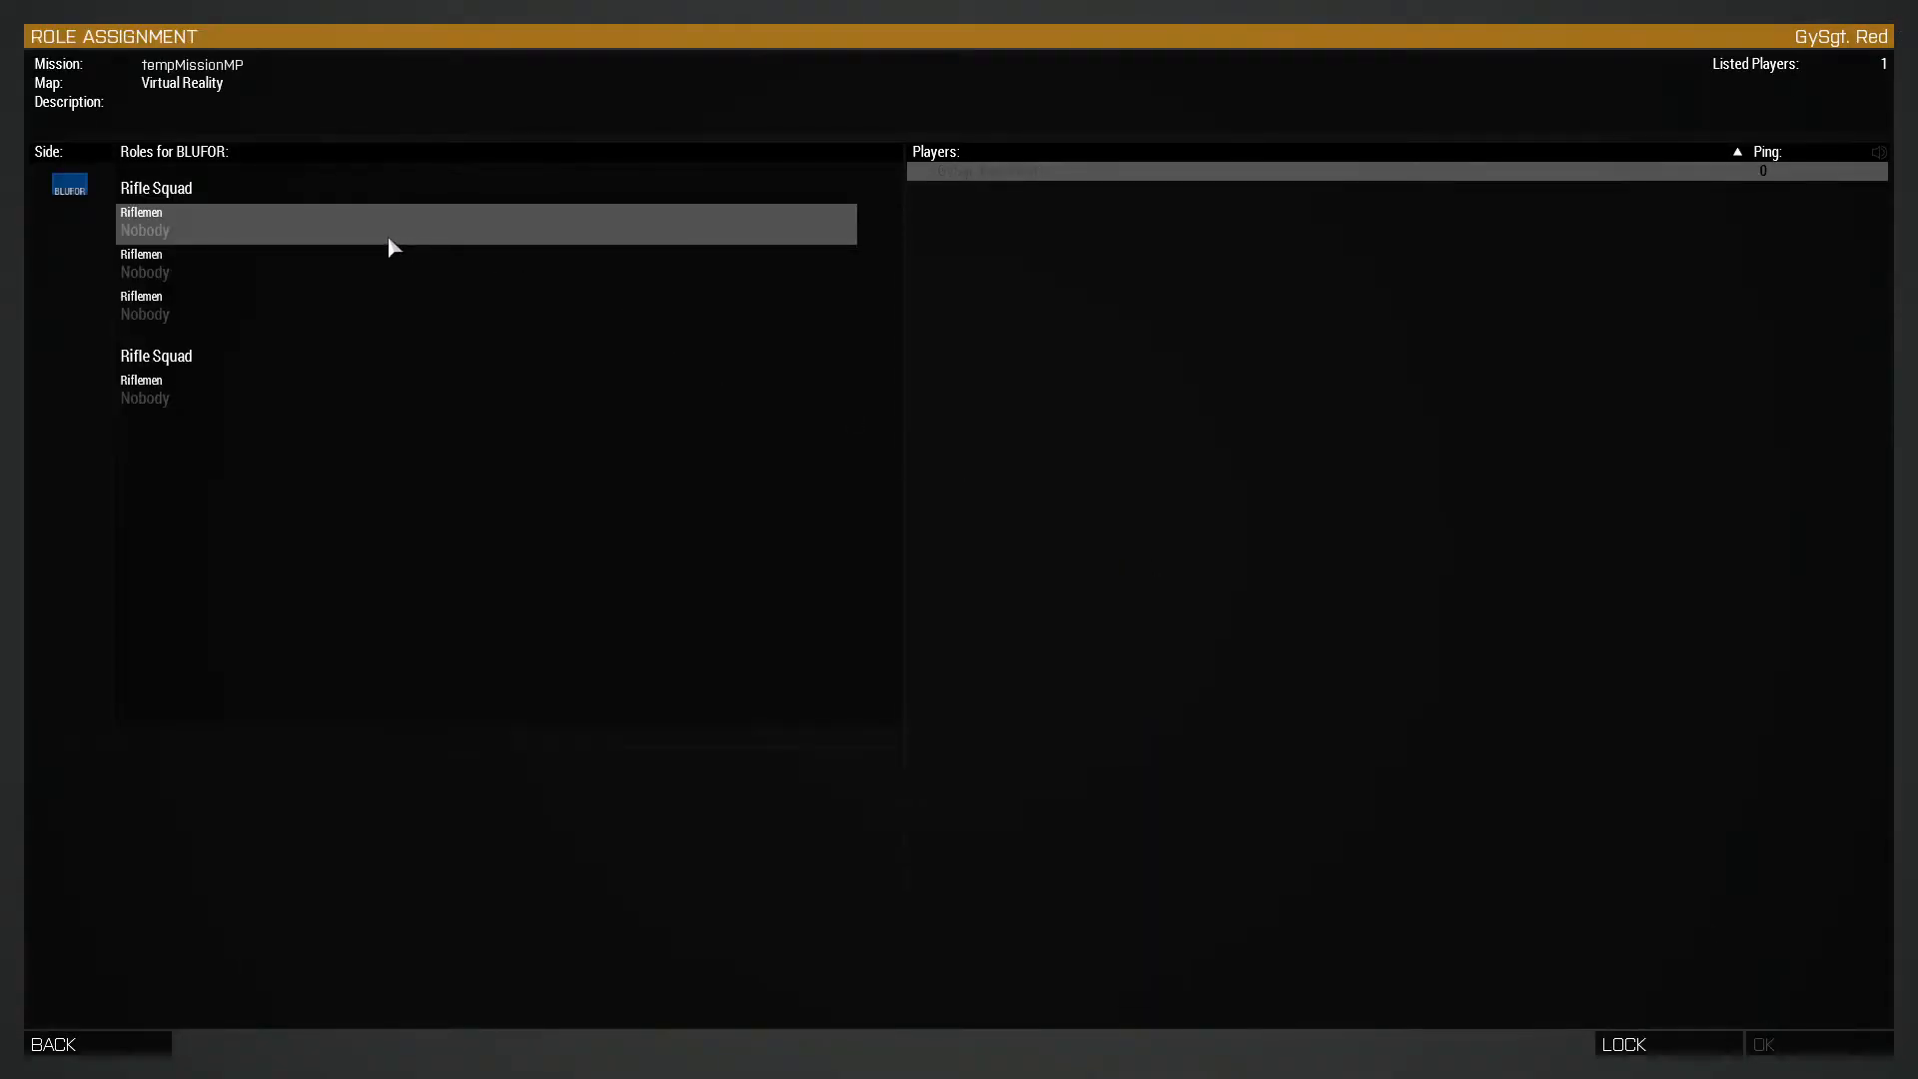
- Try each BLUFOR rifleman slot in the role assignment, take the first slot of the first Rifle Squad and proceed to the briefing
left_click(194, 240)
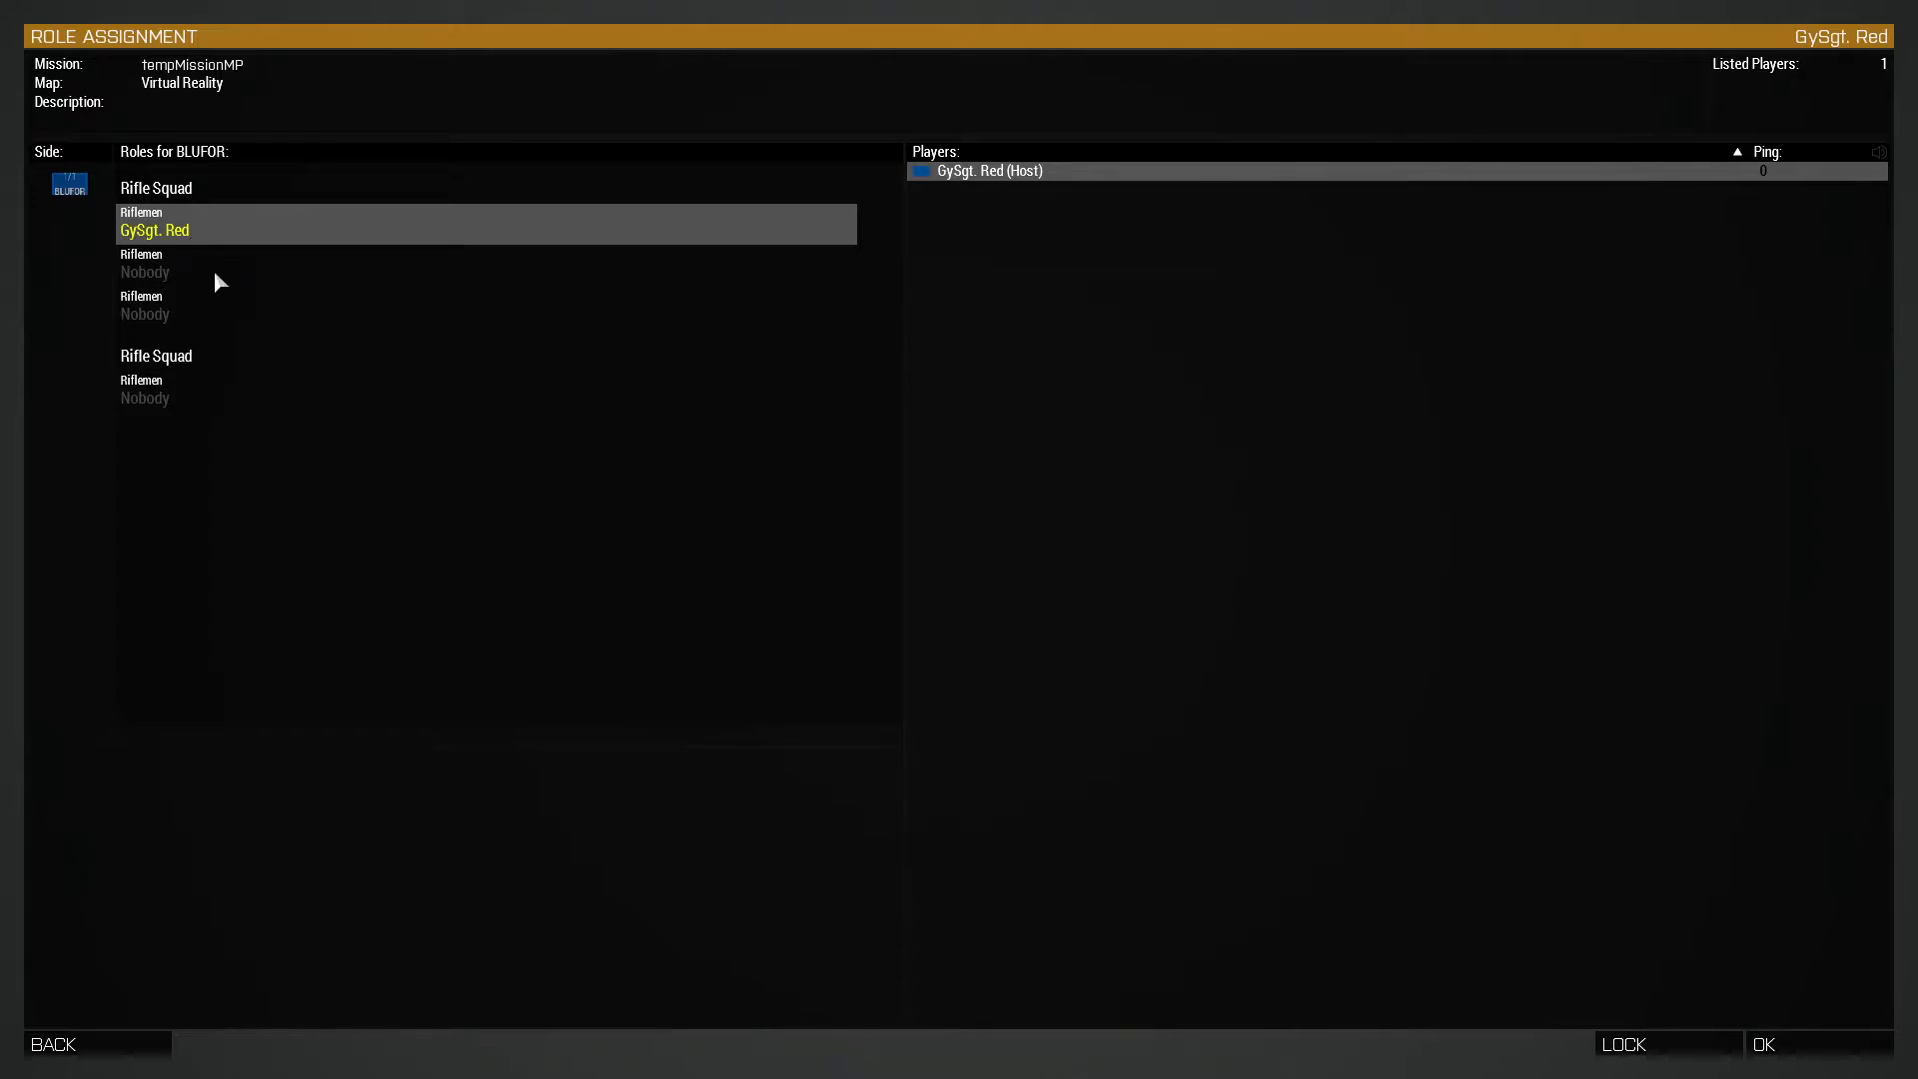
left_click(216, 267)
left_click(204, 307)
left_click(197, 392)
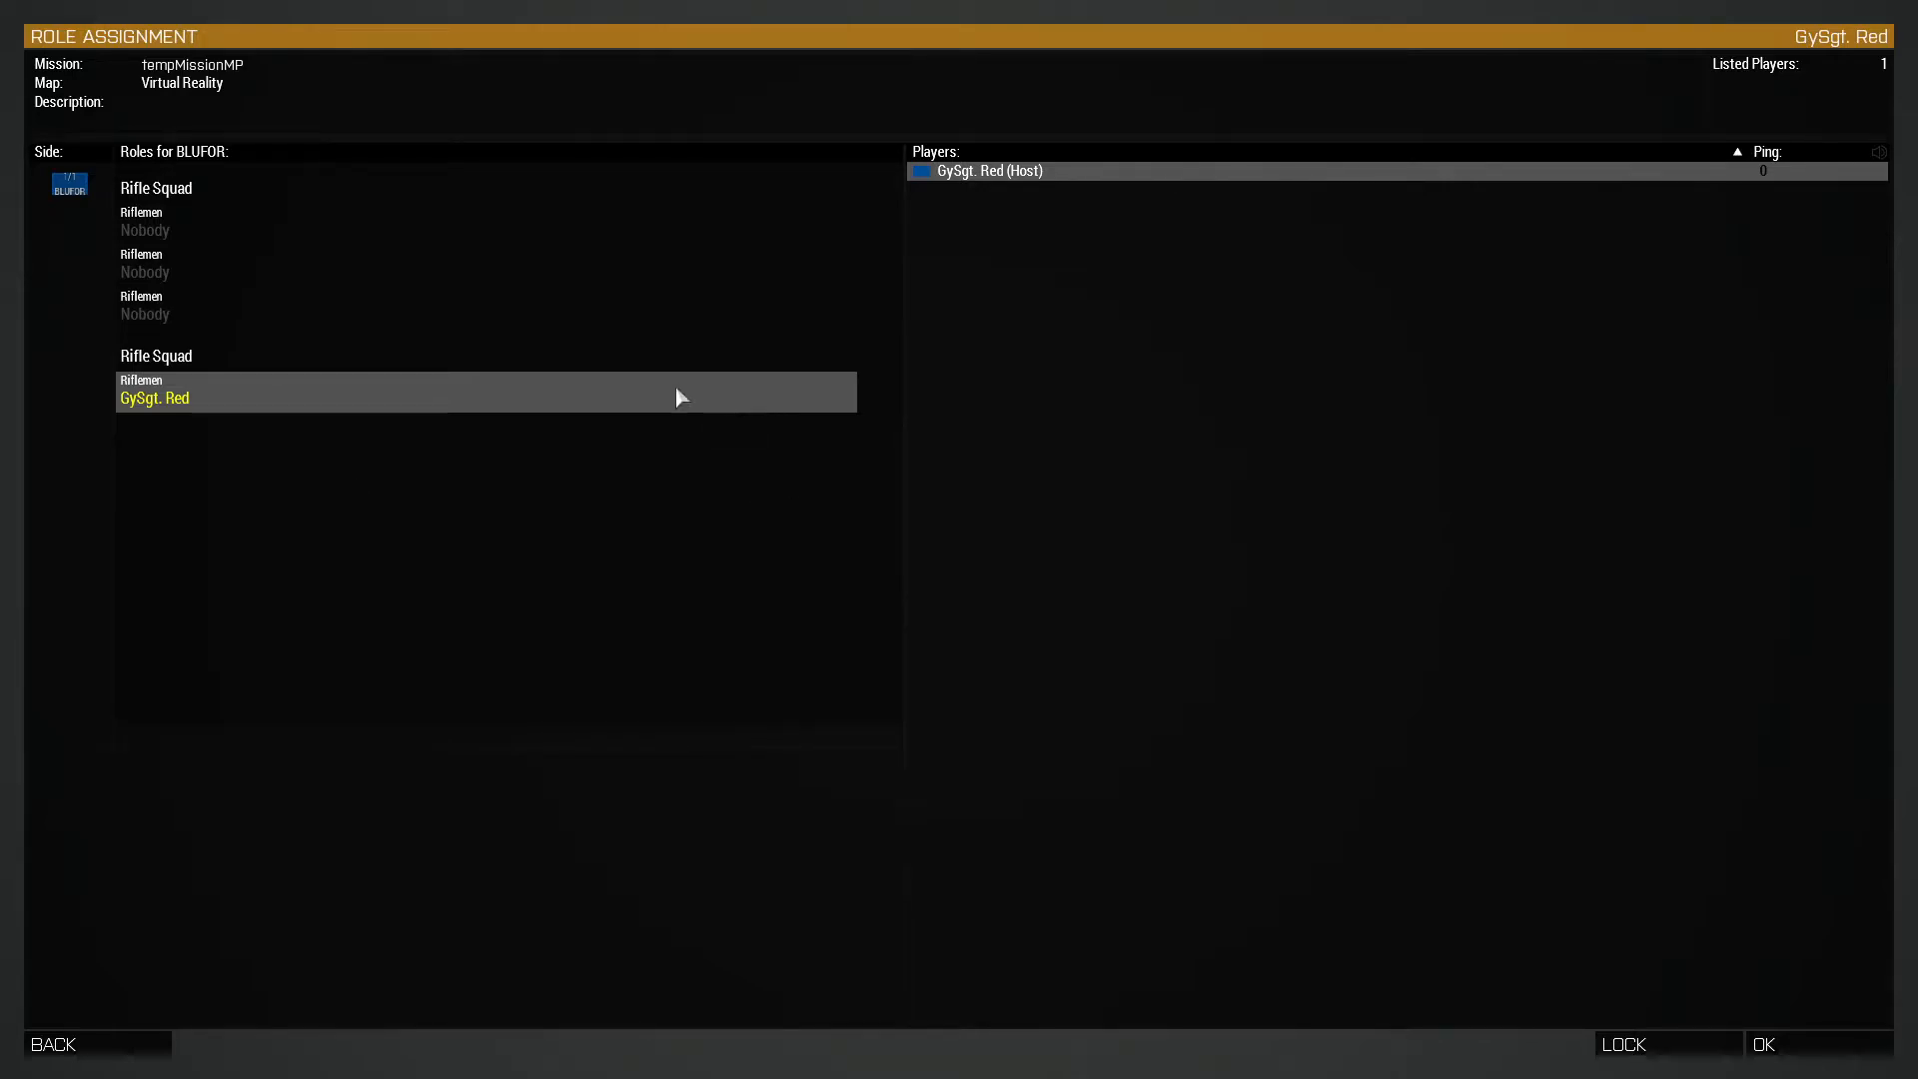
left_click(269, 250)
left_click(275, 232)
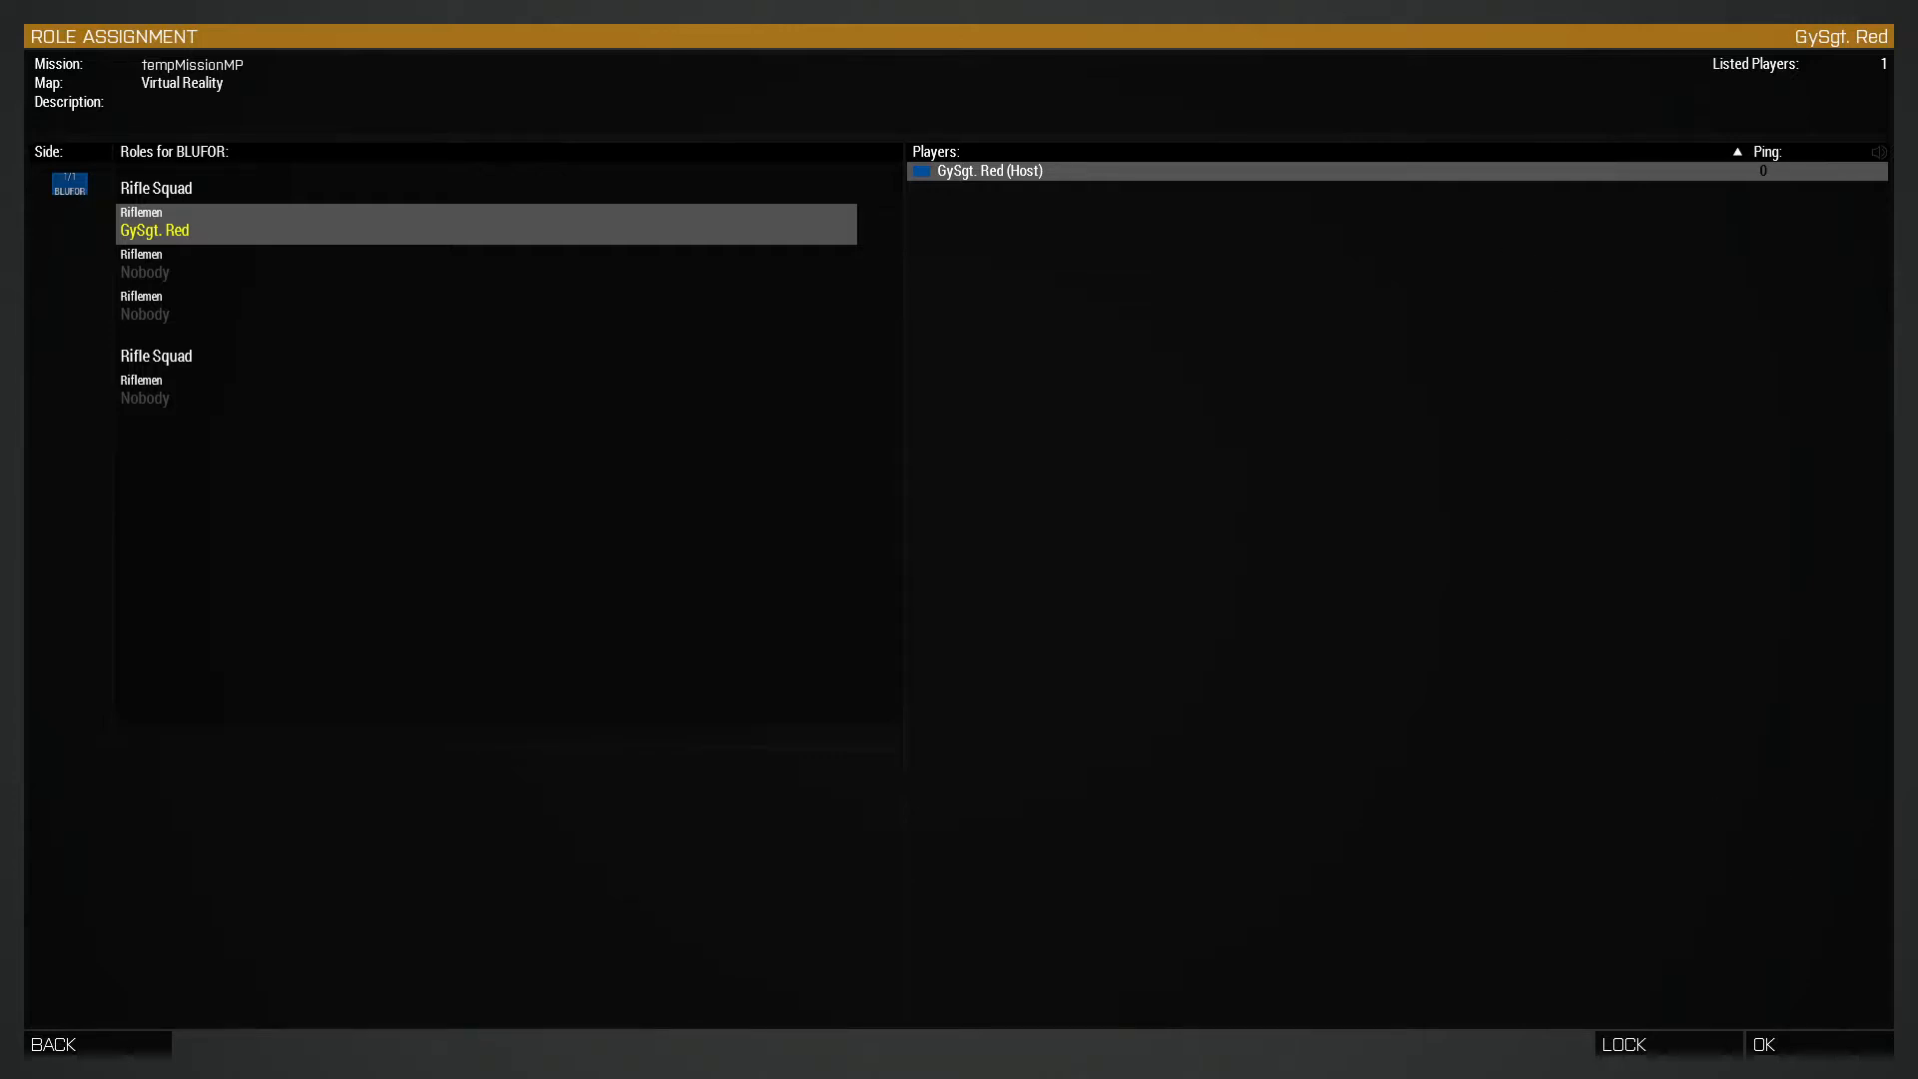
left_click(1798, 1045)
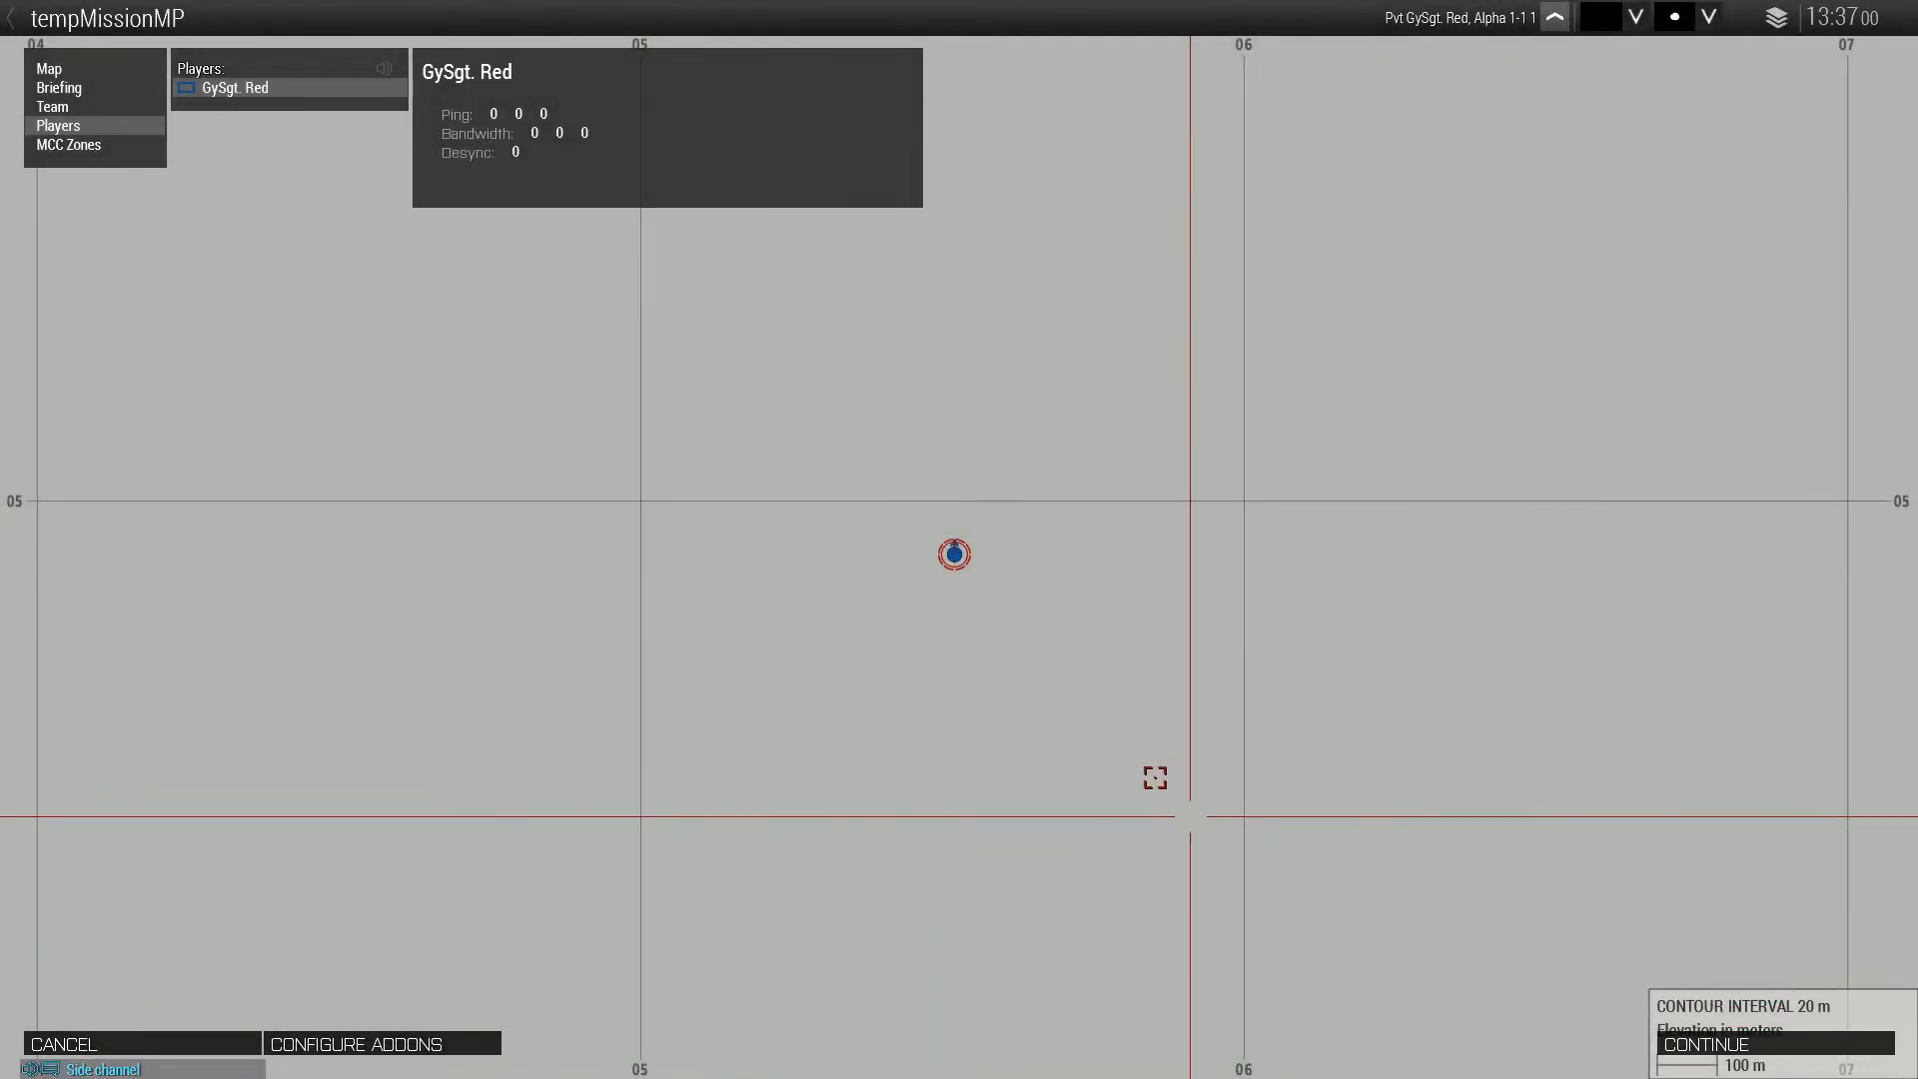
- Examine the briefing map, the players page and the CBA keybindings, and continue into the mission
scroll(1010, 590, "down", 5)
right_click_drag(965, 689, 1148, 523)
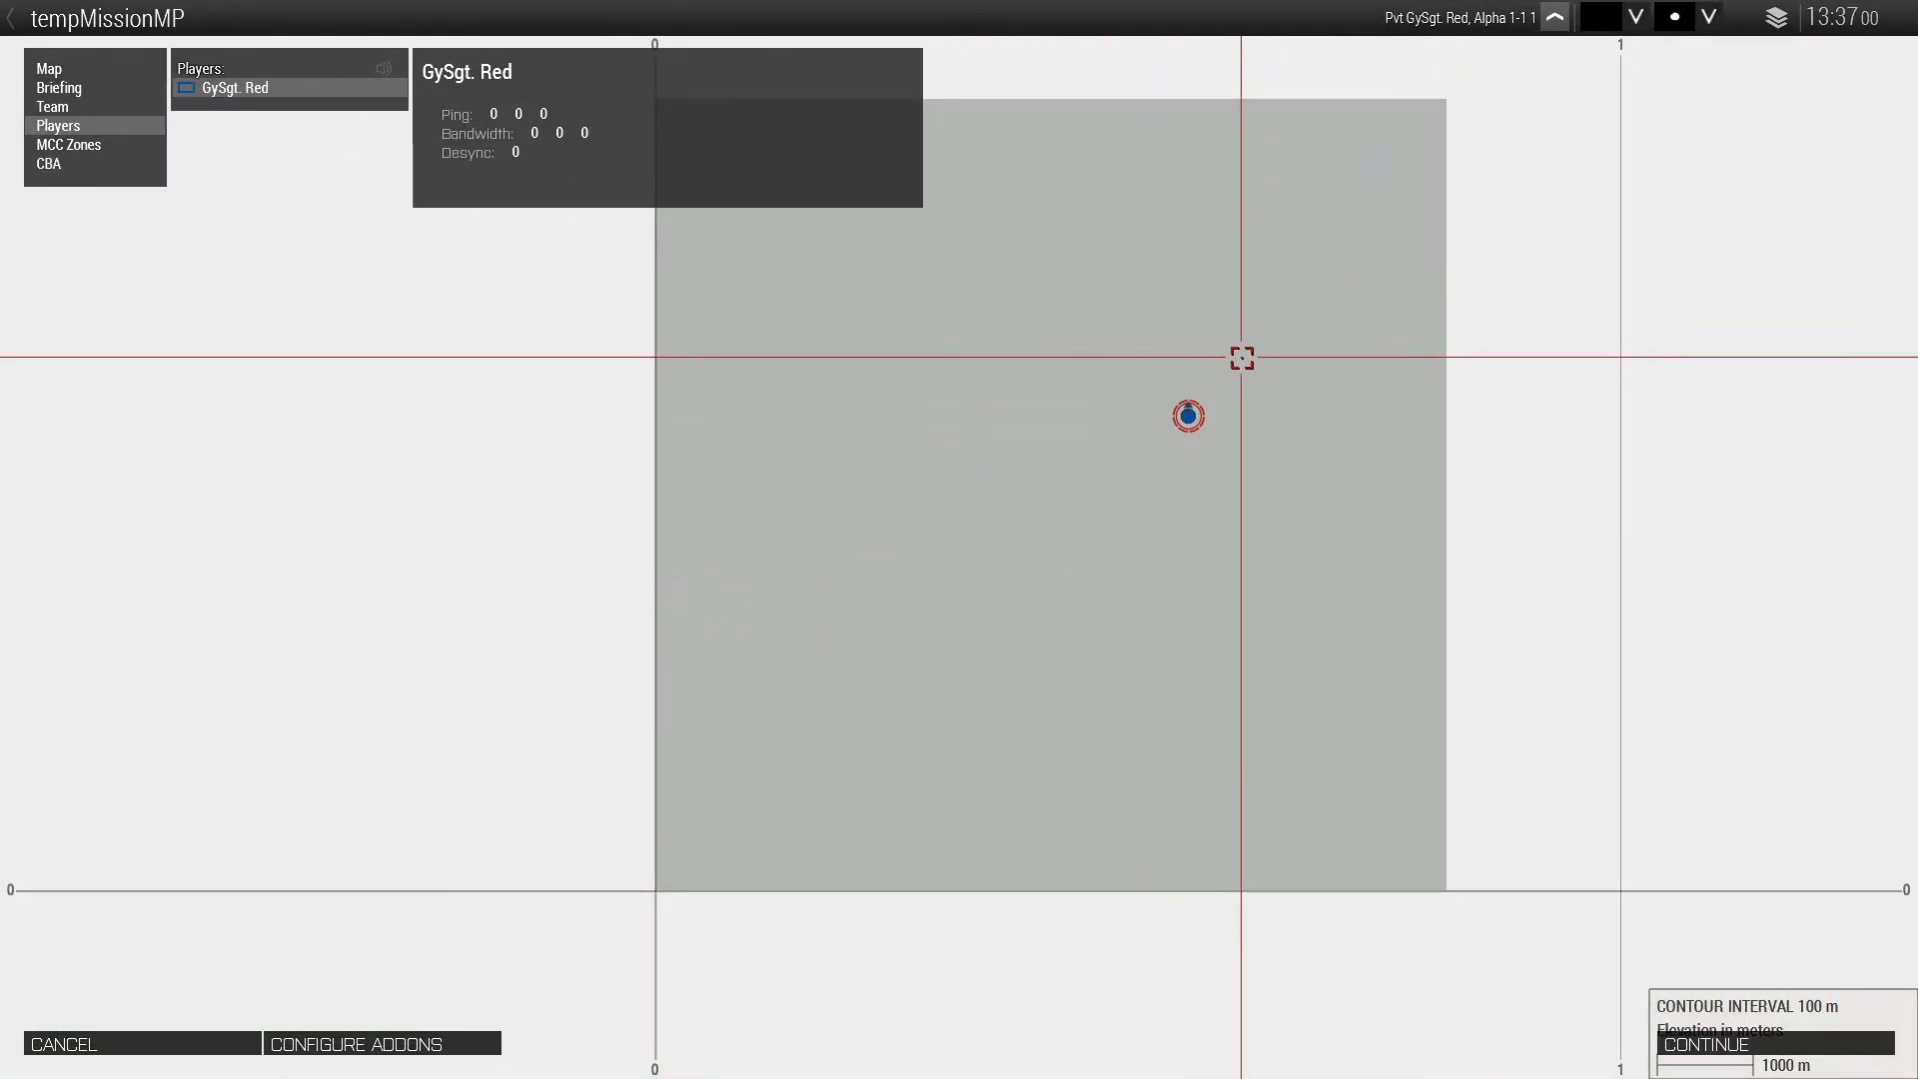
left_click(85, 166)
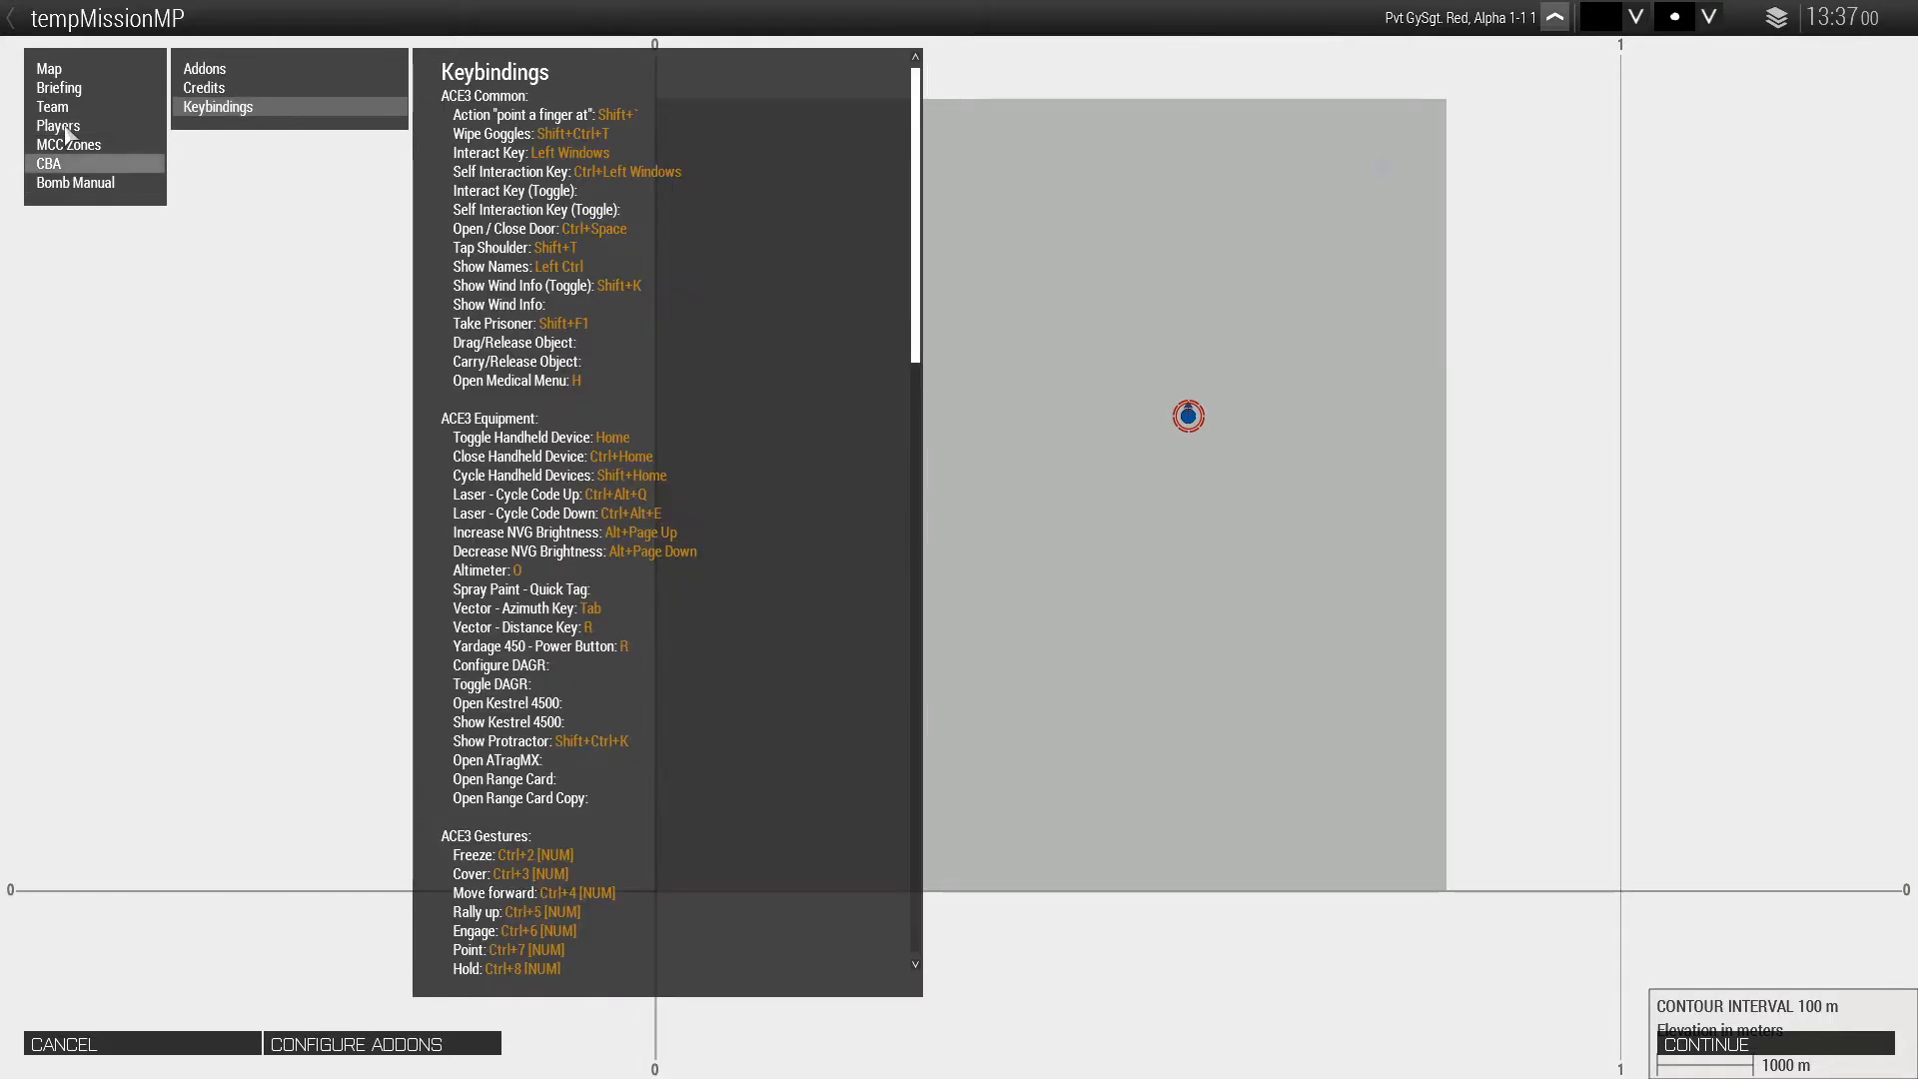
left_click(66, 128)
scroll(1179, 420, "up", 5)
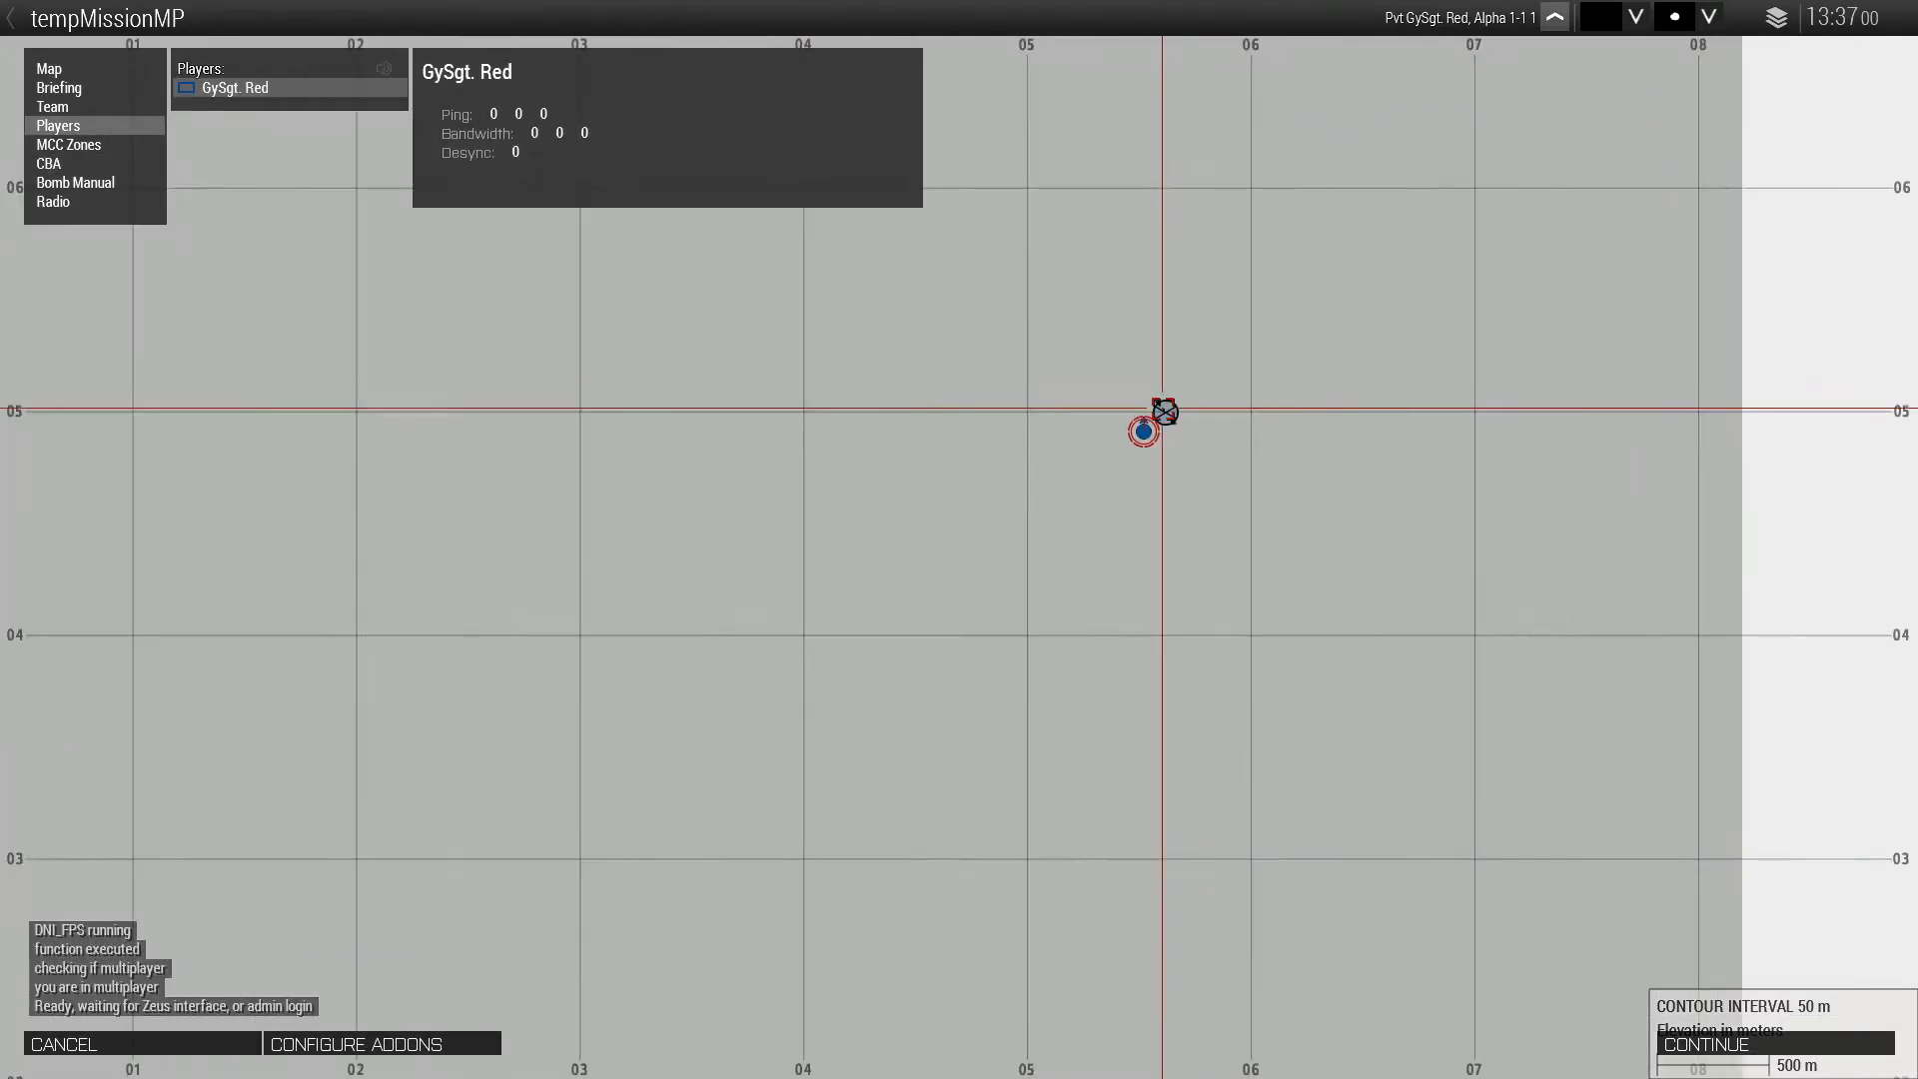
scroll(1257, 454, "down", 5)
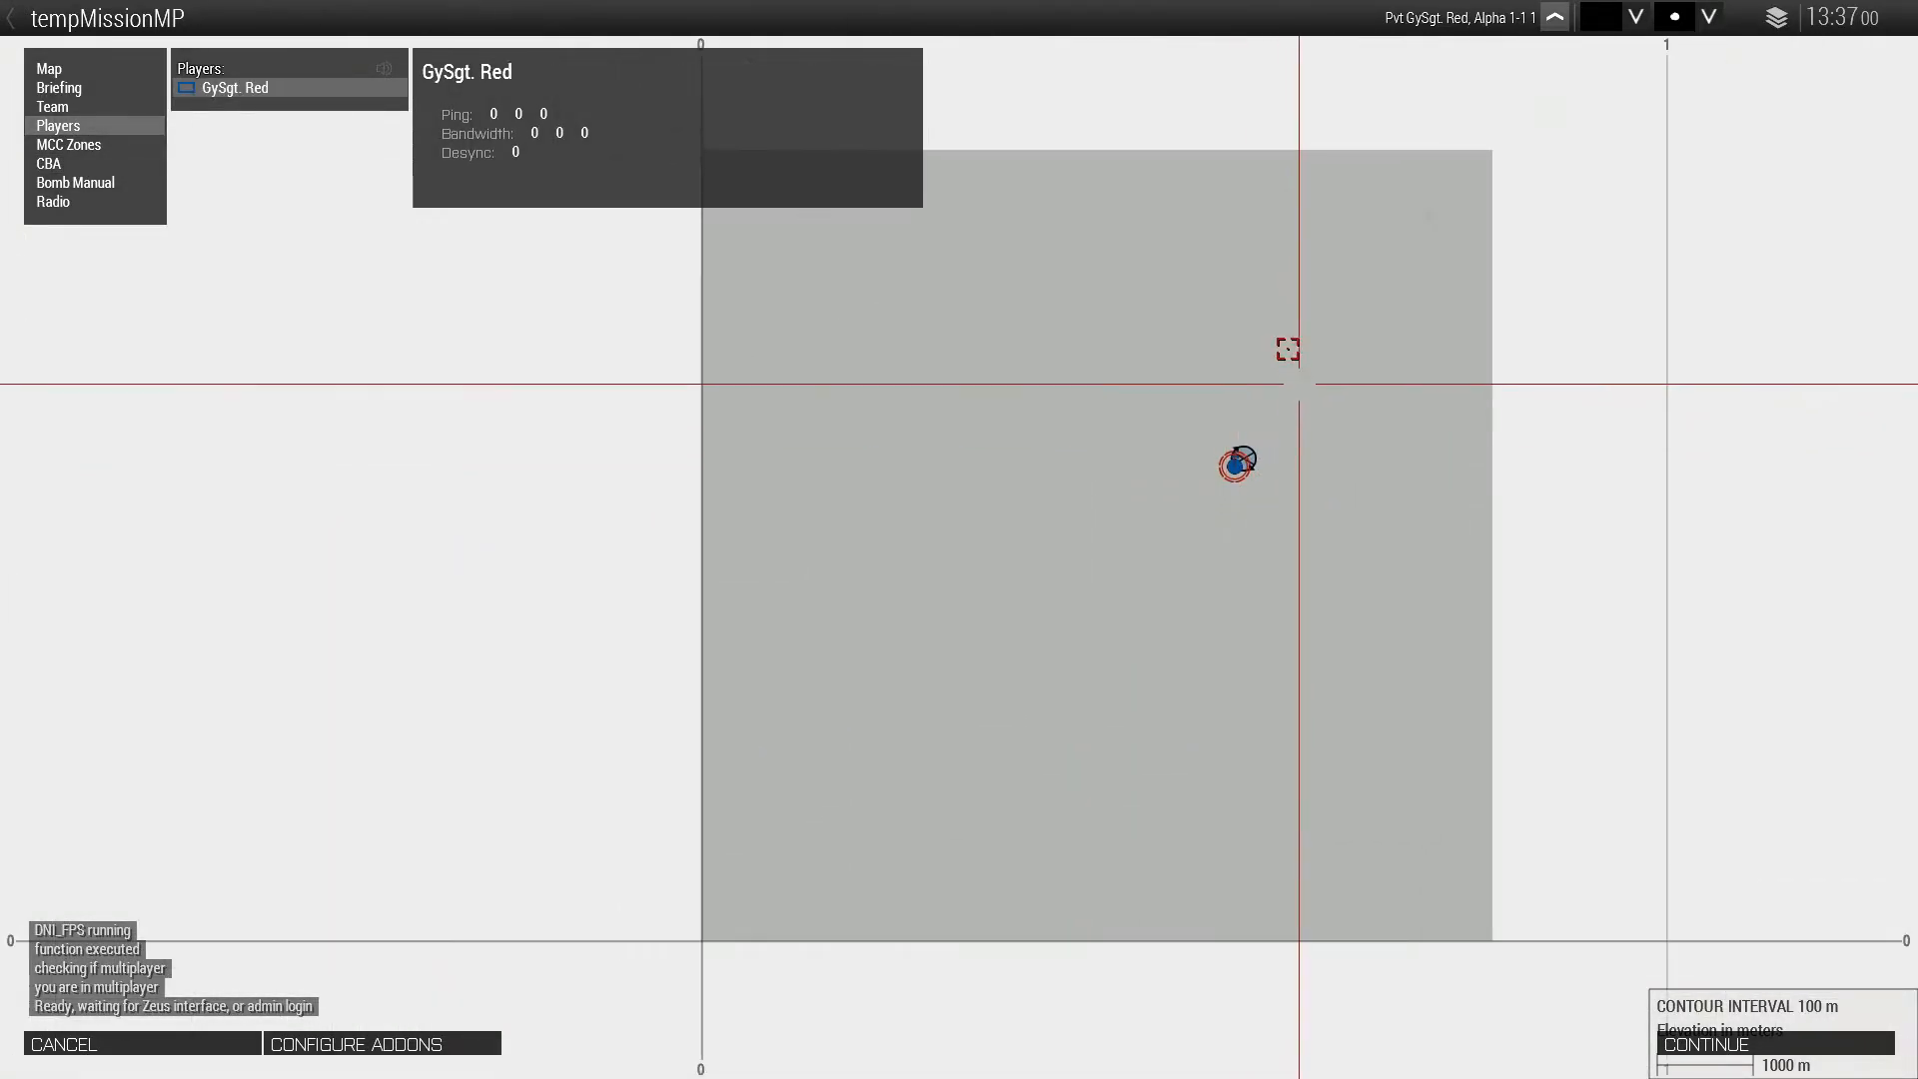
right_click_drag(1182, 458, 1036, 576)
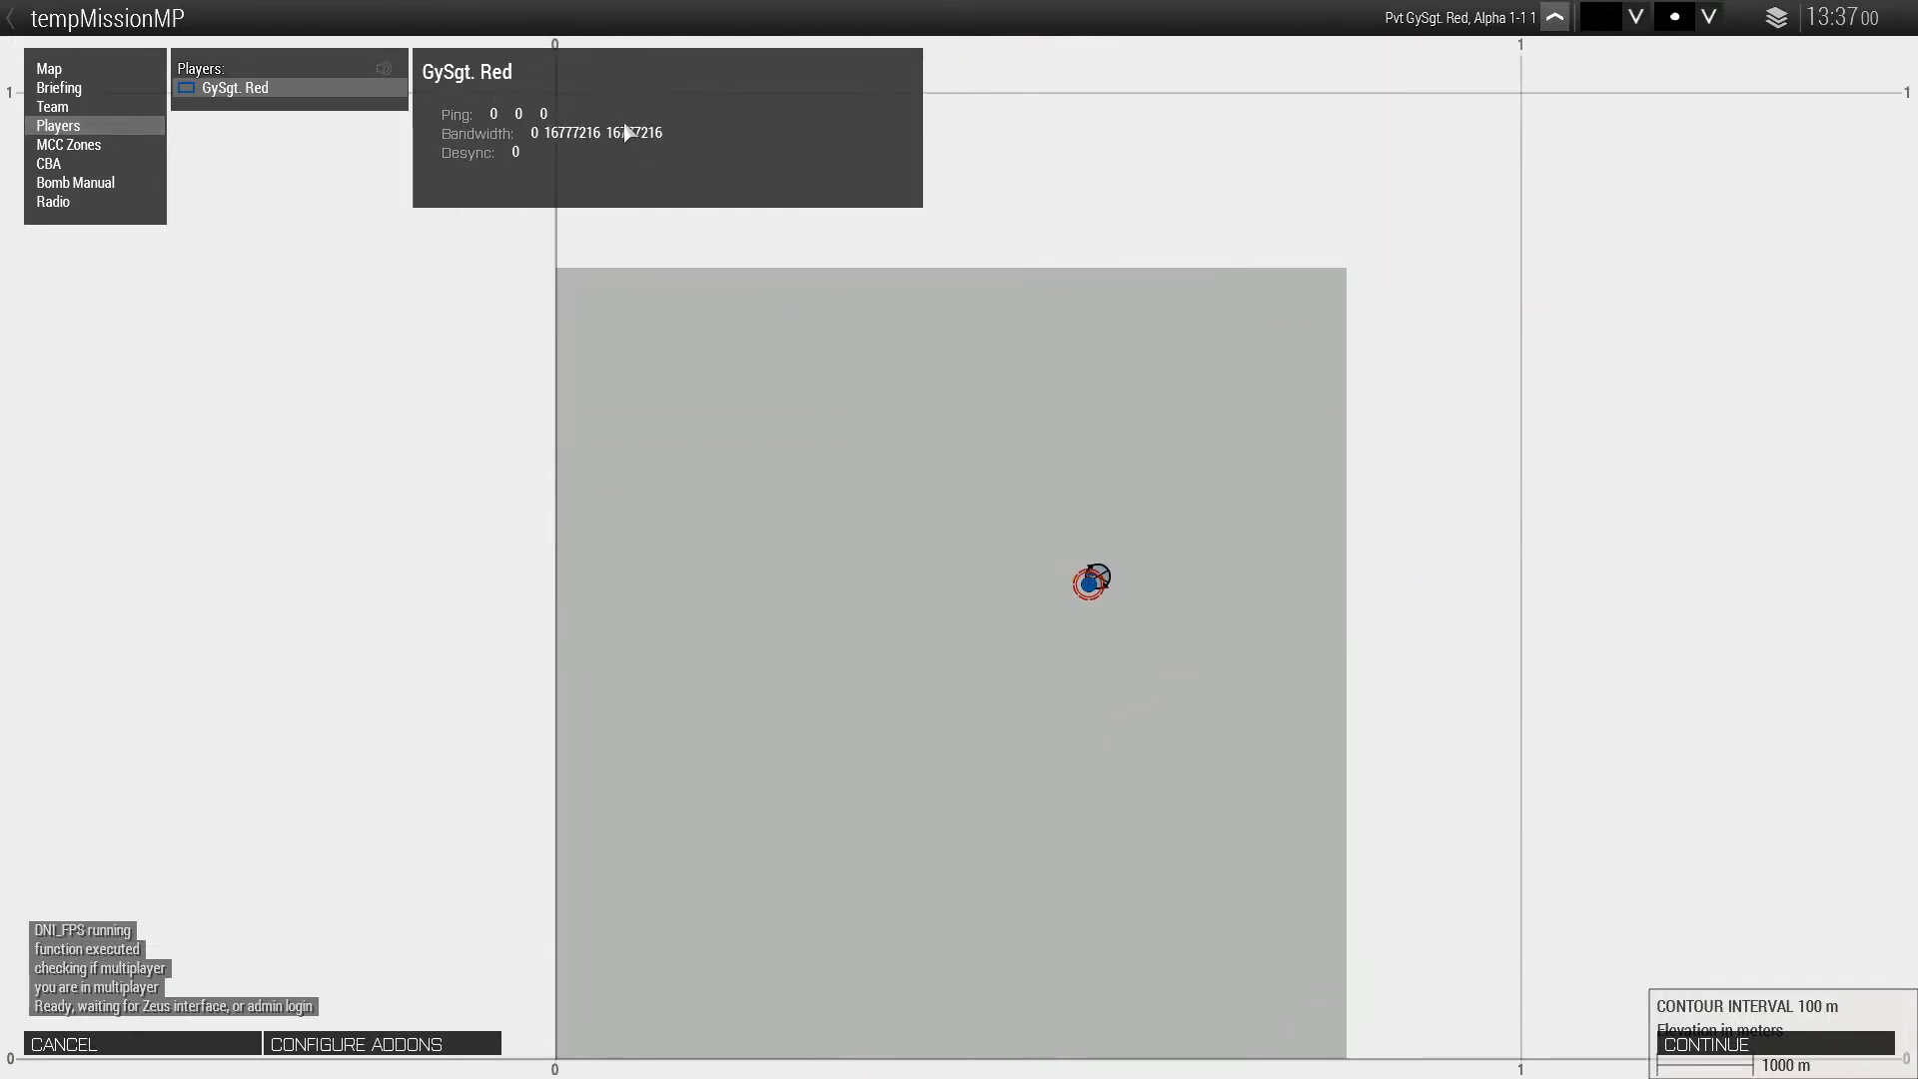
left_click(90, 70)
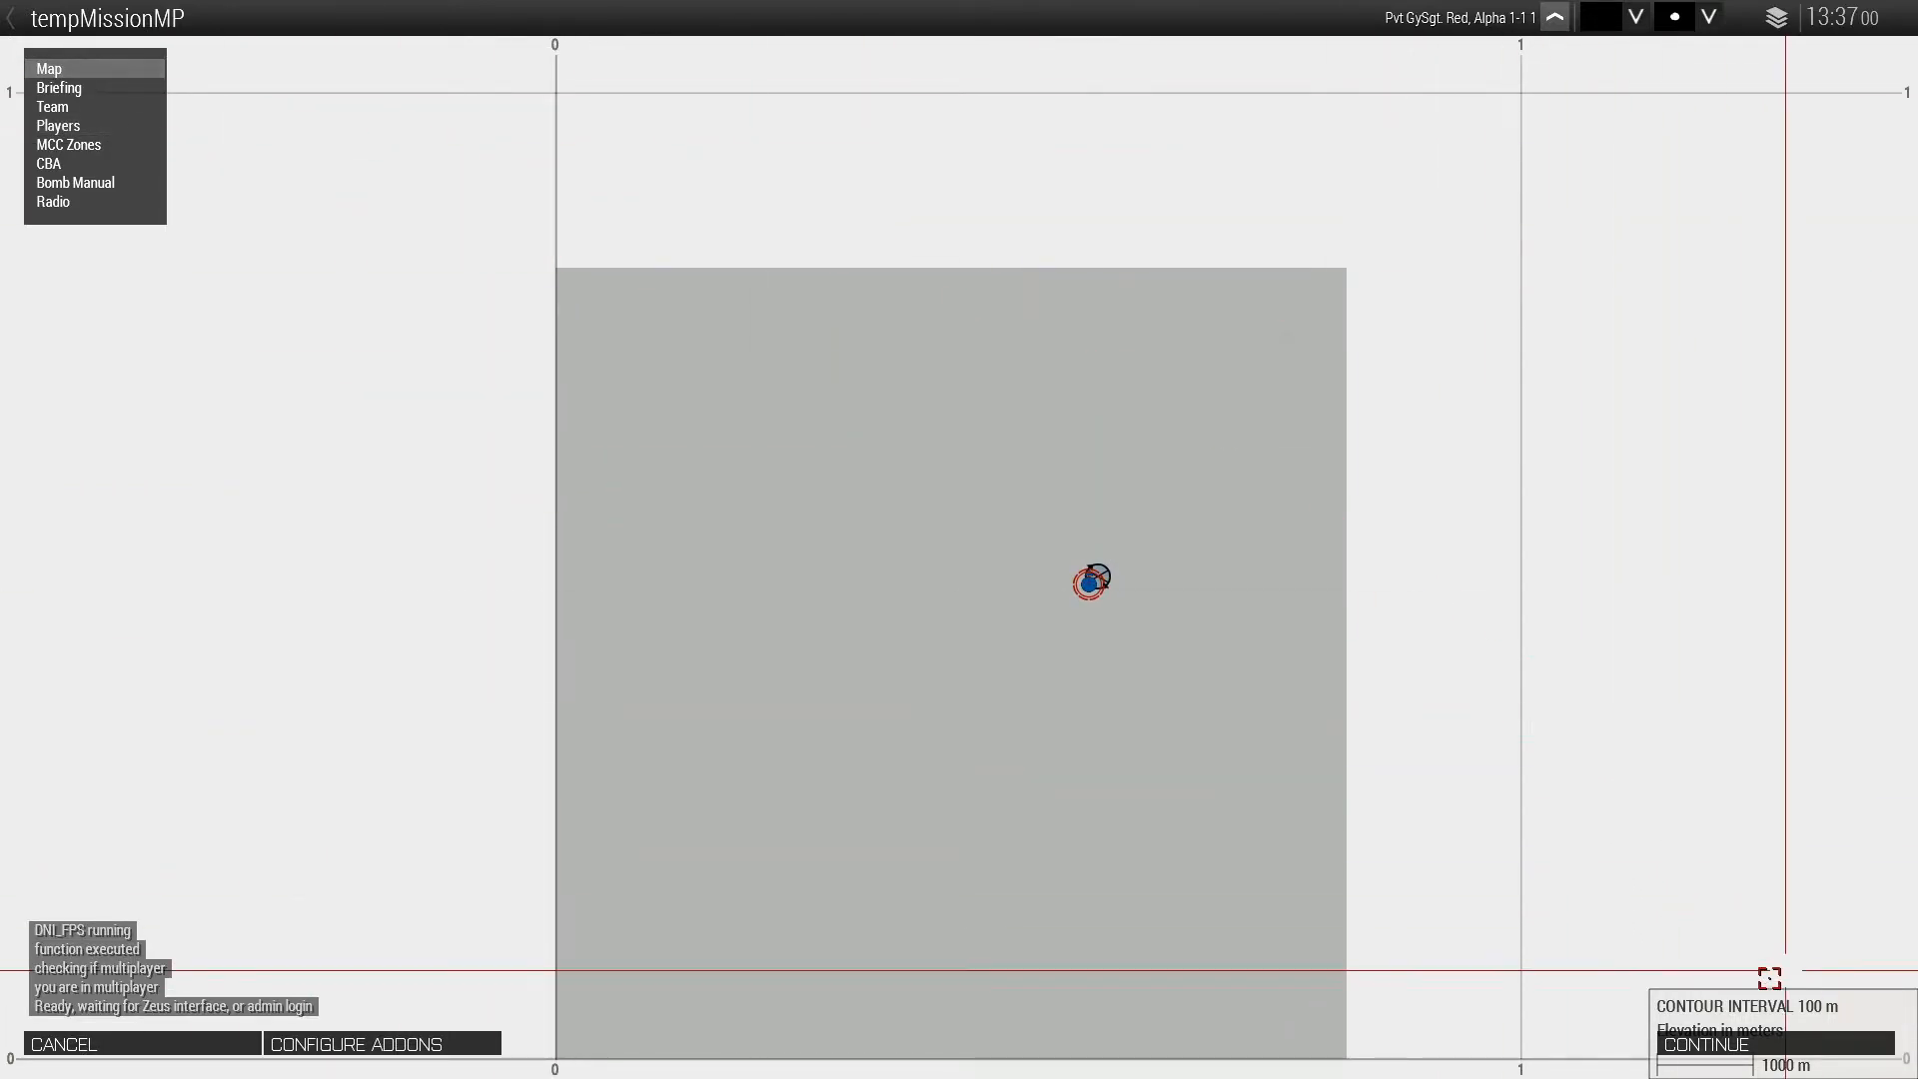
left_click(1816, 1059)
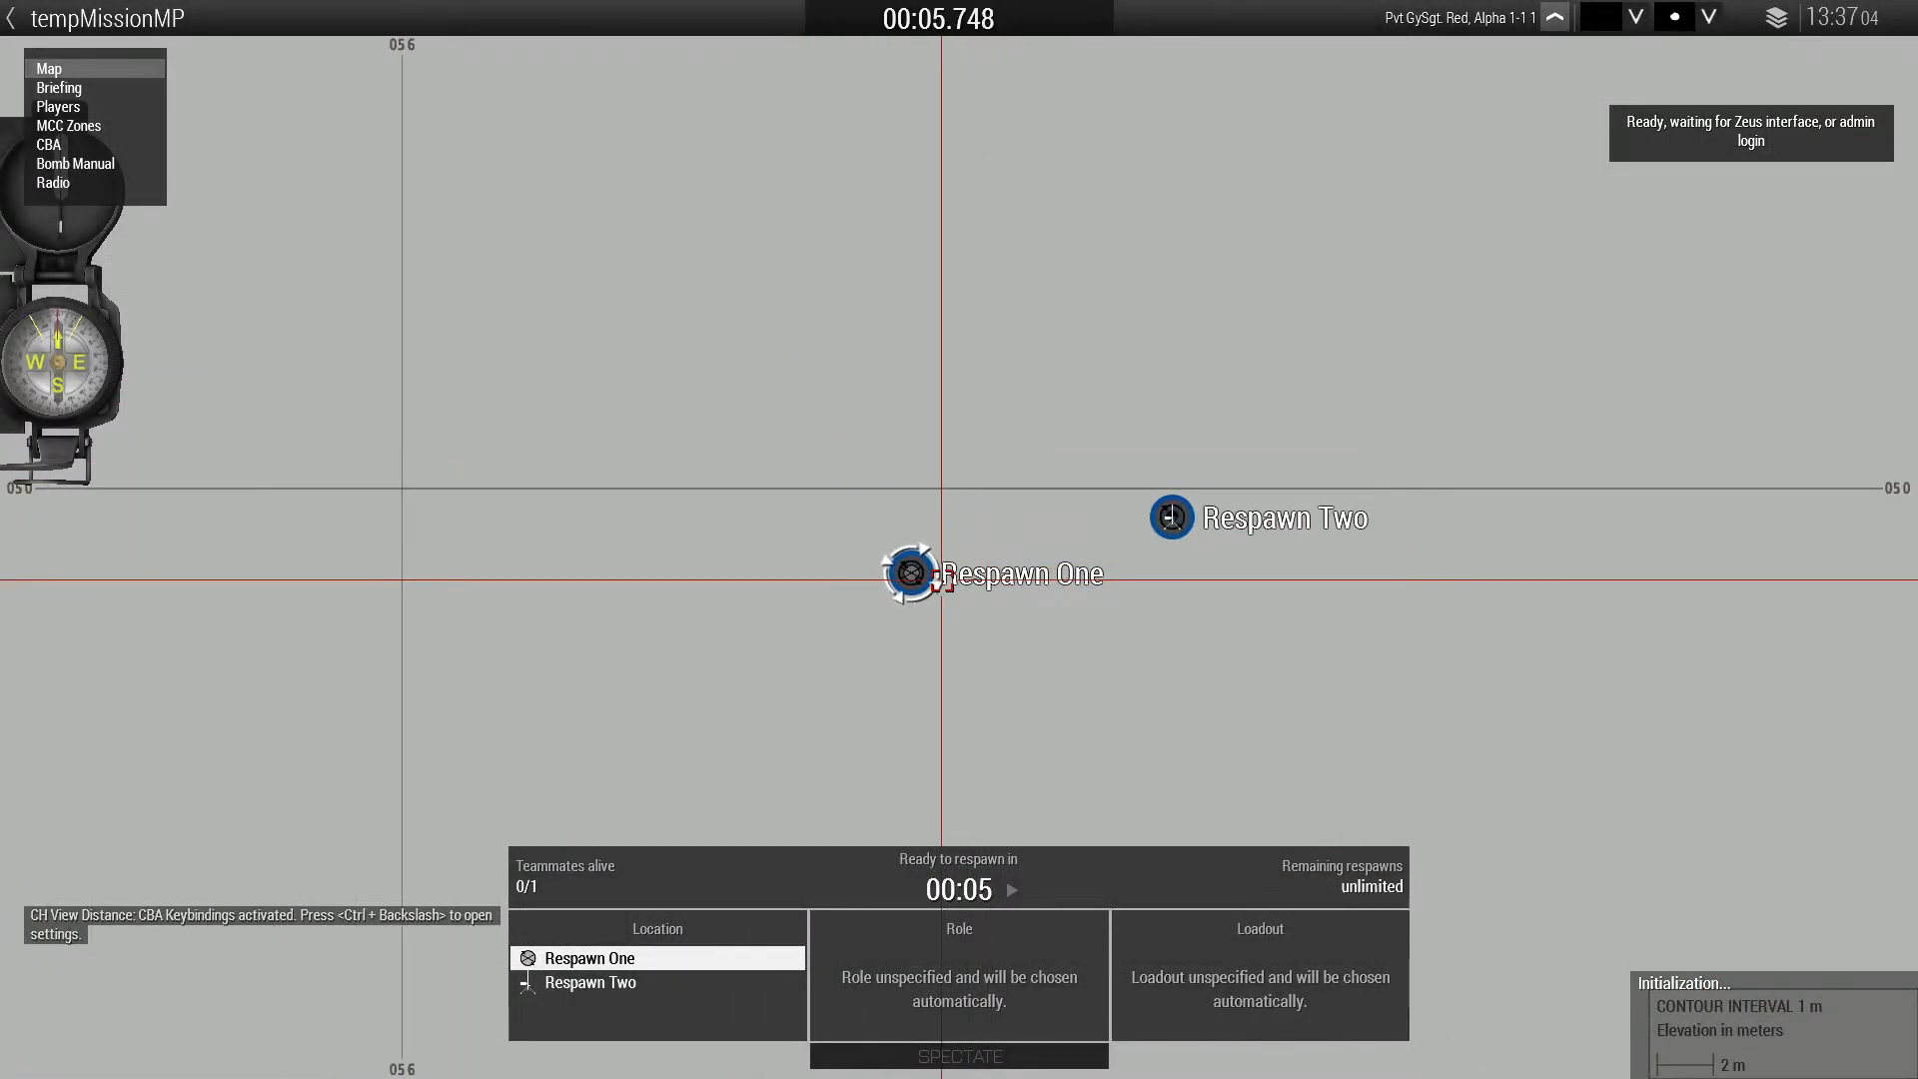
- Spawn at Respawn Two on the XM307 turret, and walk the soldier from the rooftop down the tower stairs
left_click(1164, 517)
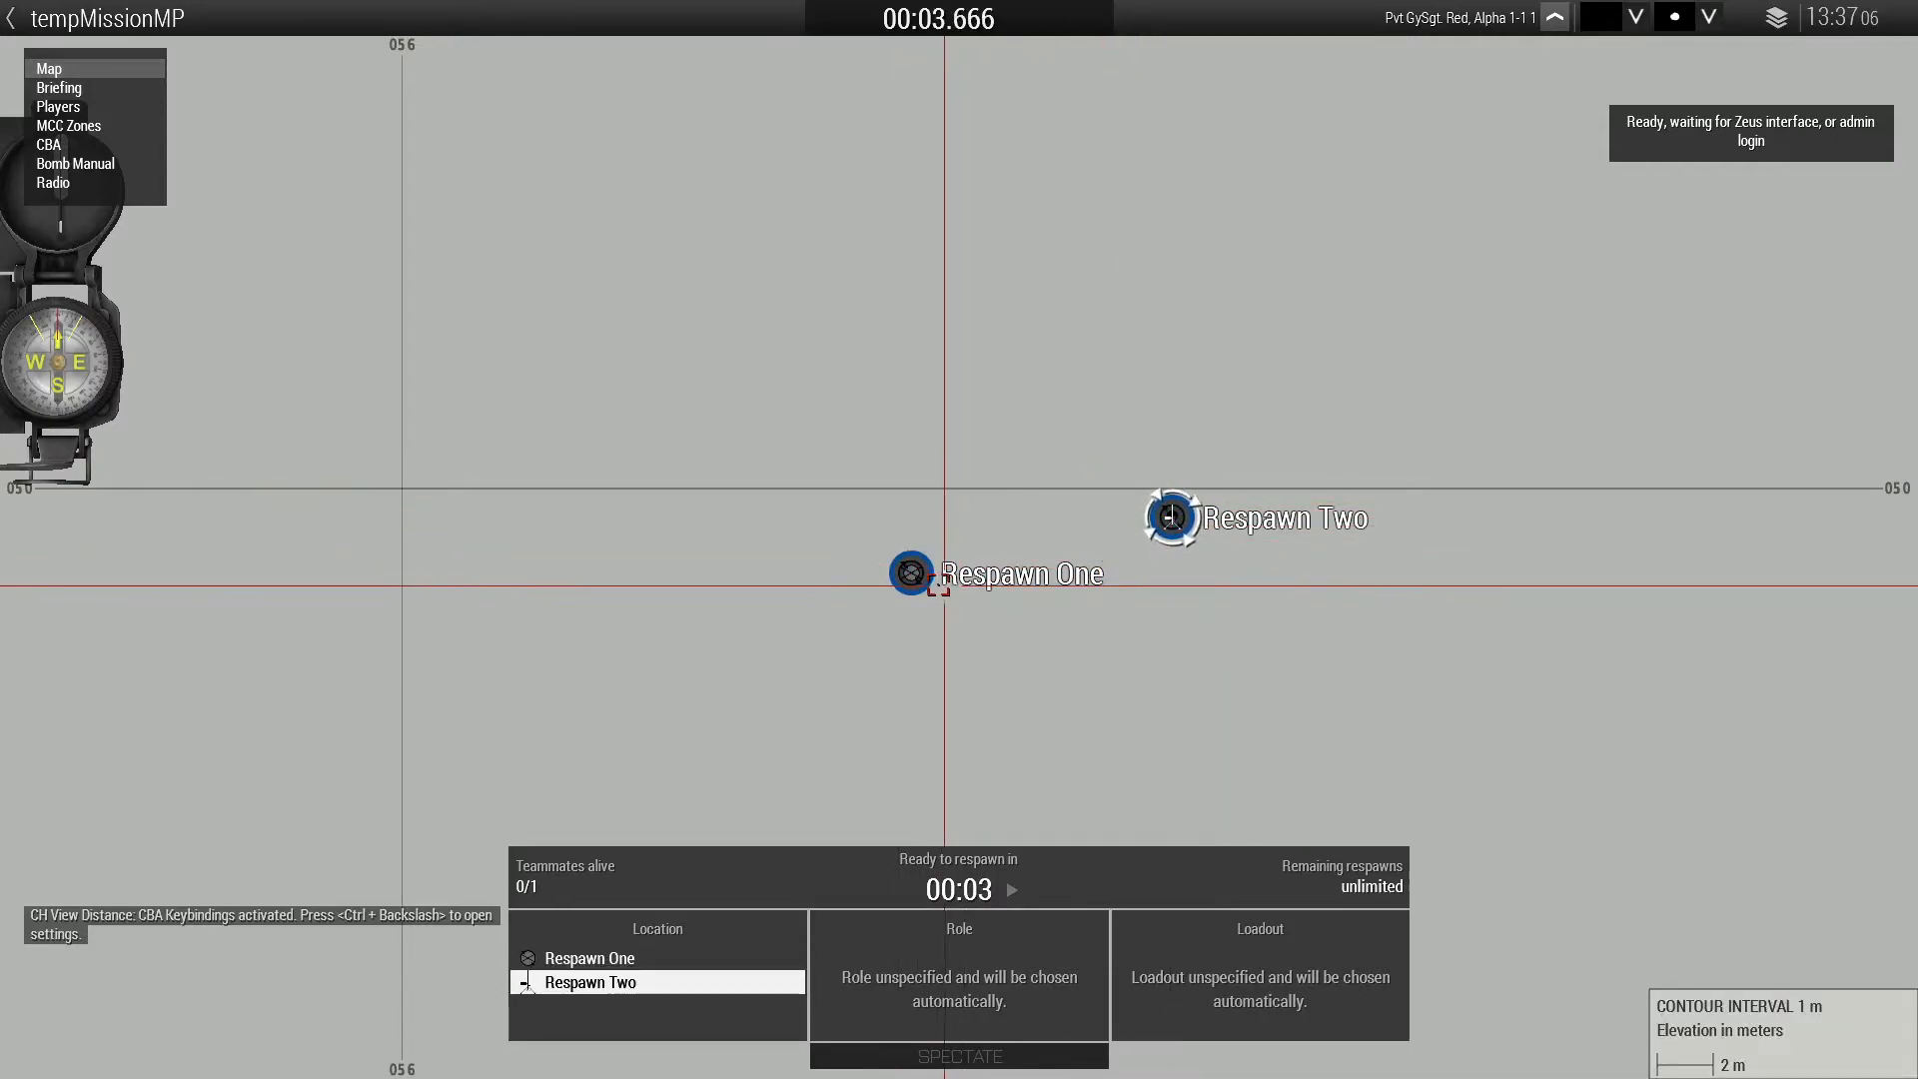
left_click(909, 572)
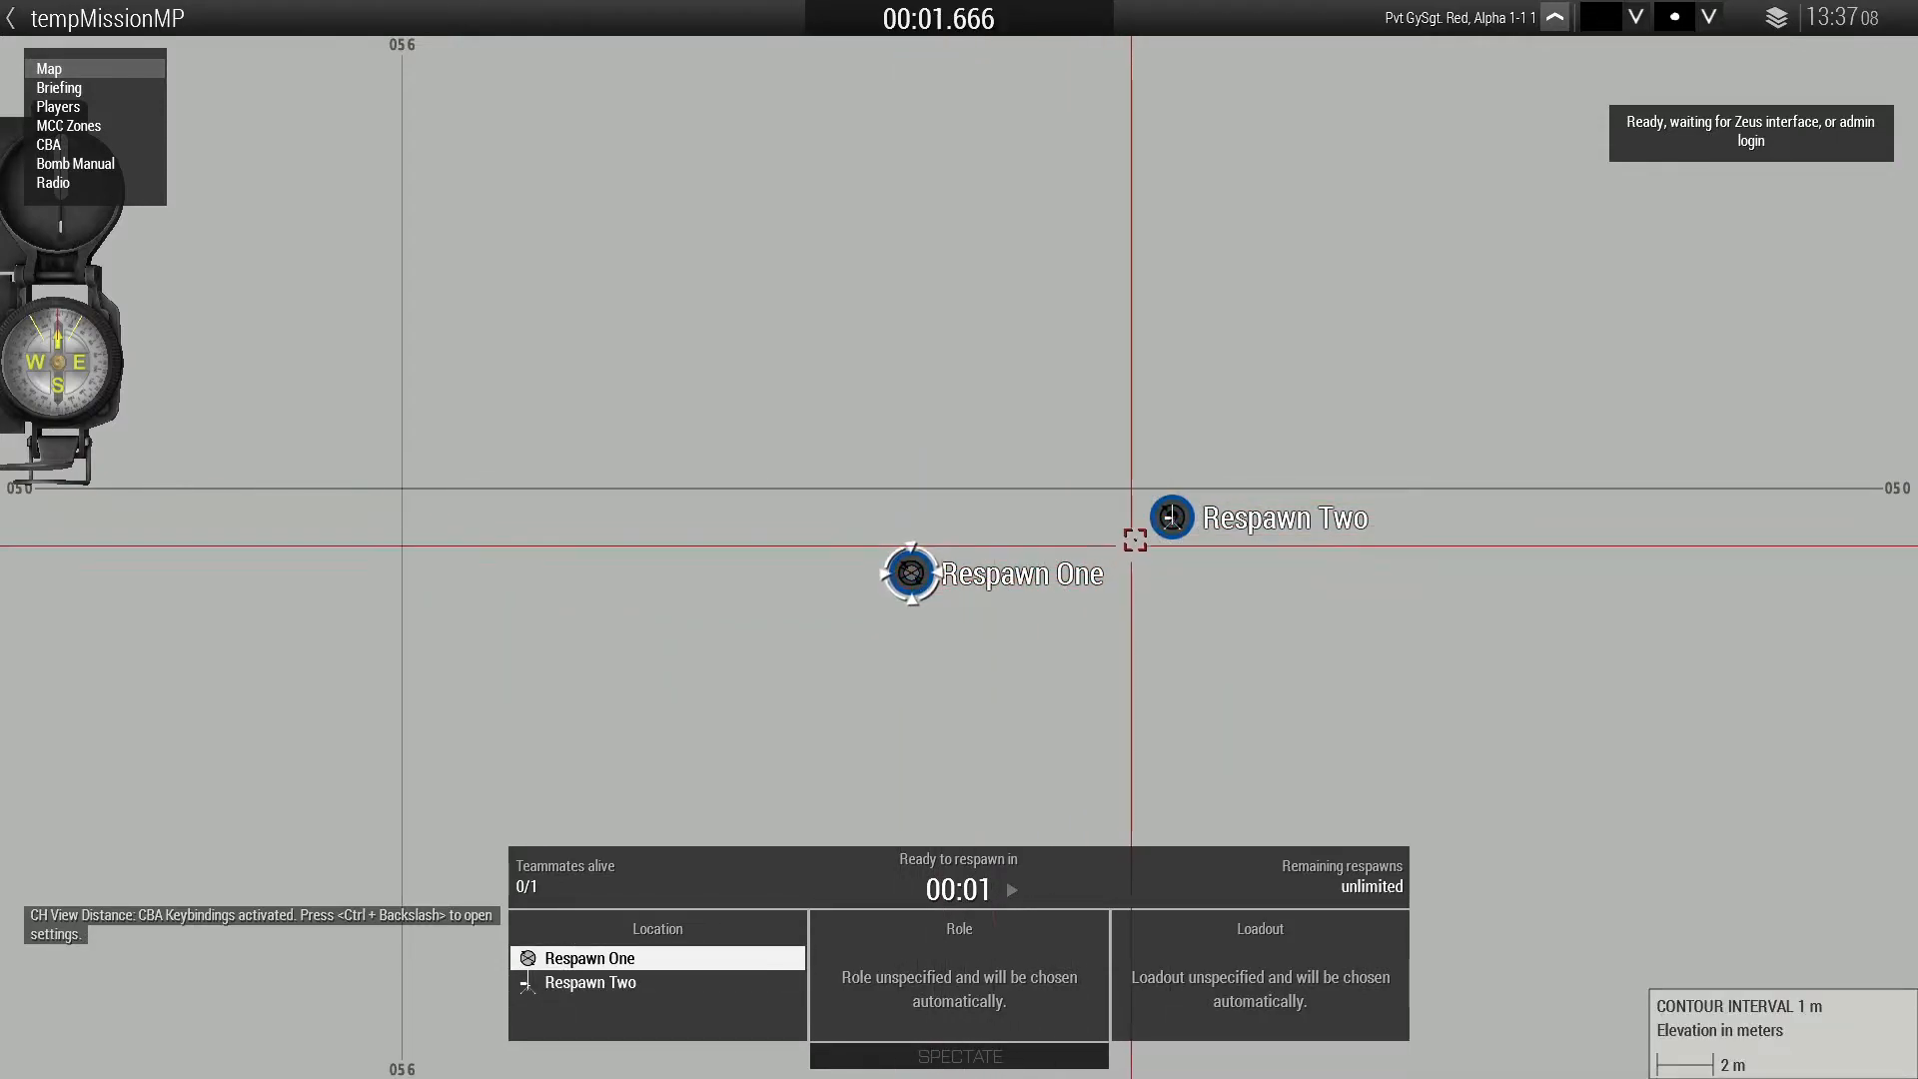
left_click(1170, 518)
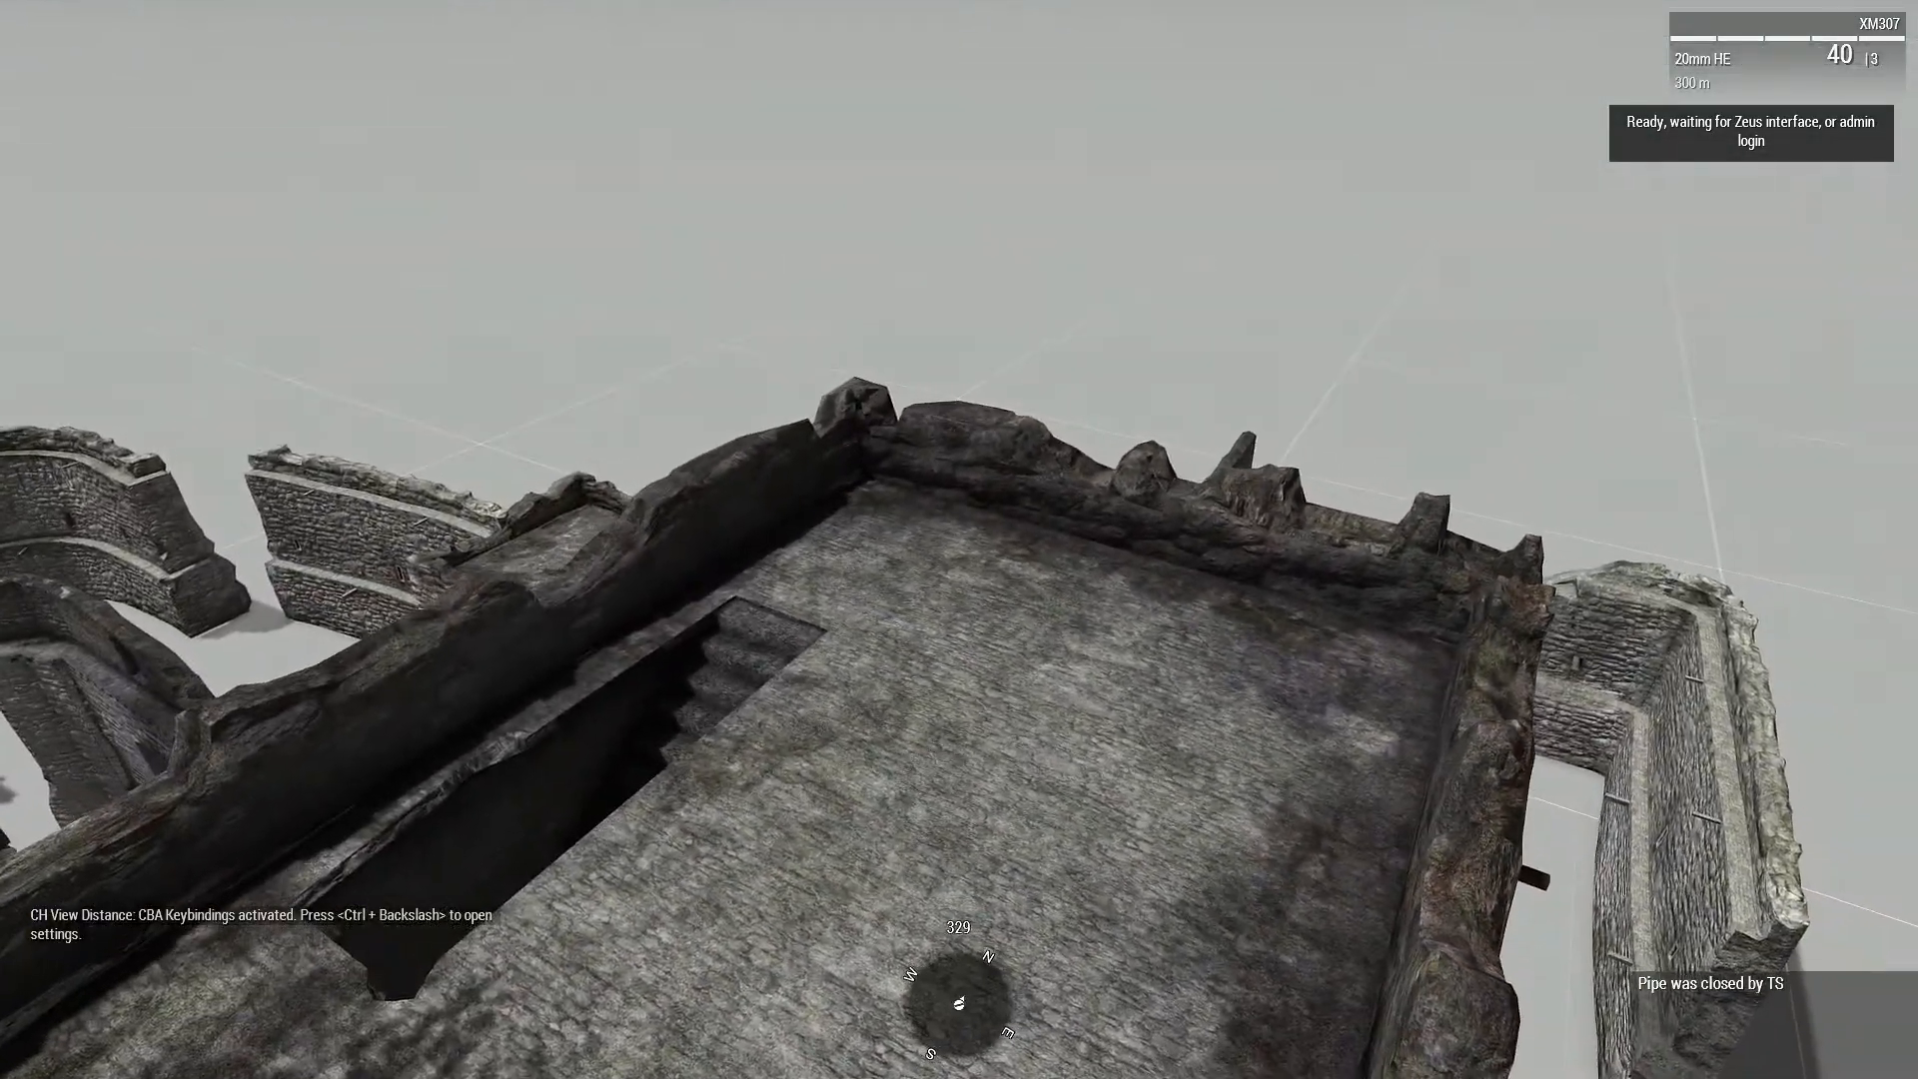
key("v")
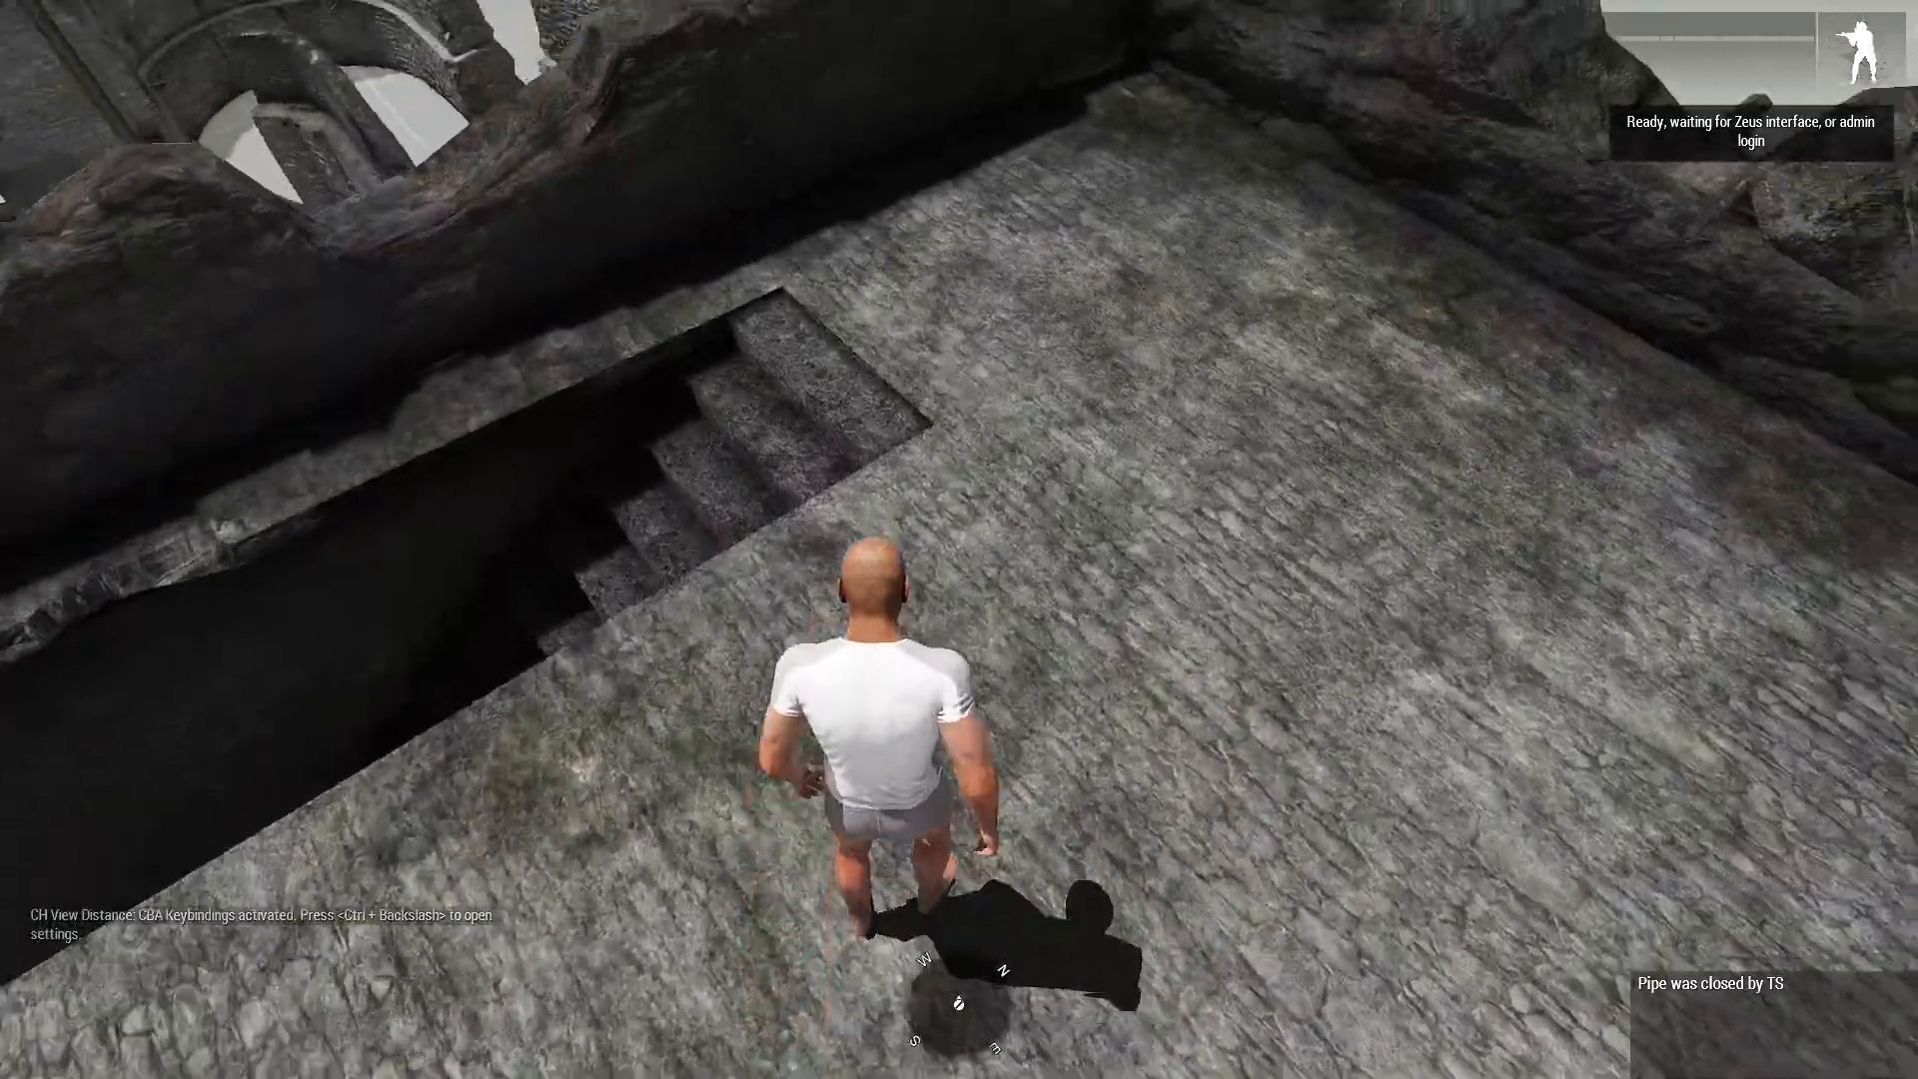
key("w")
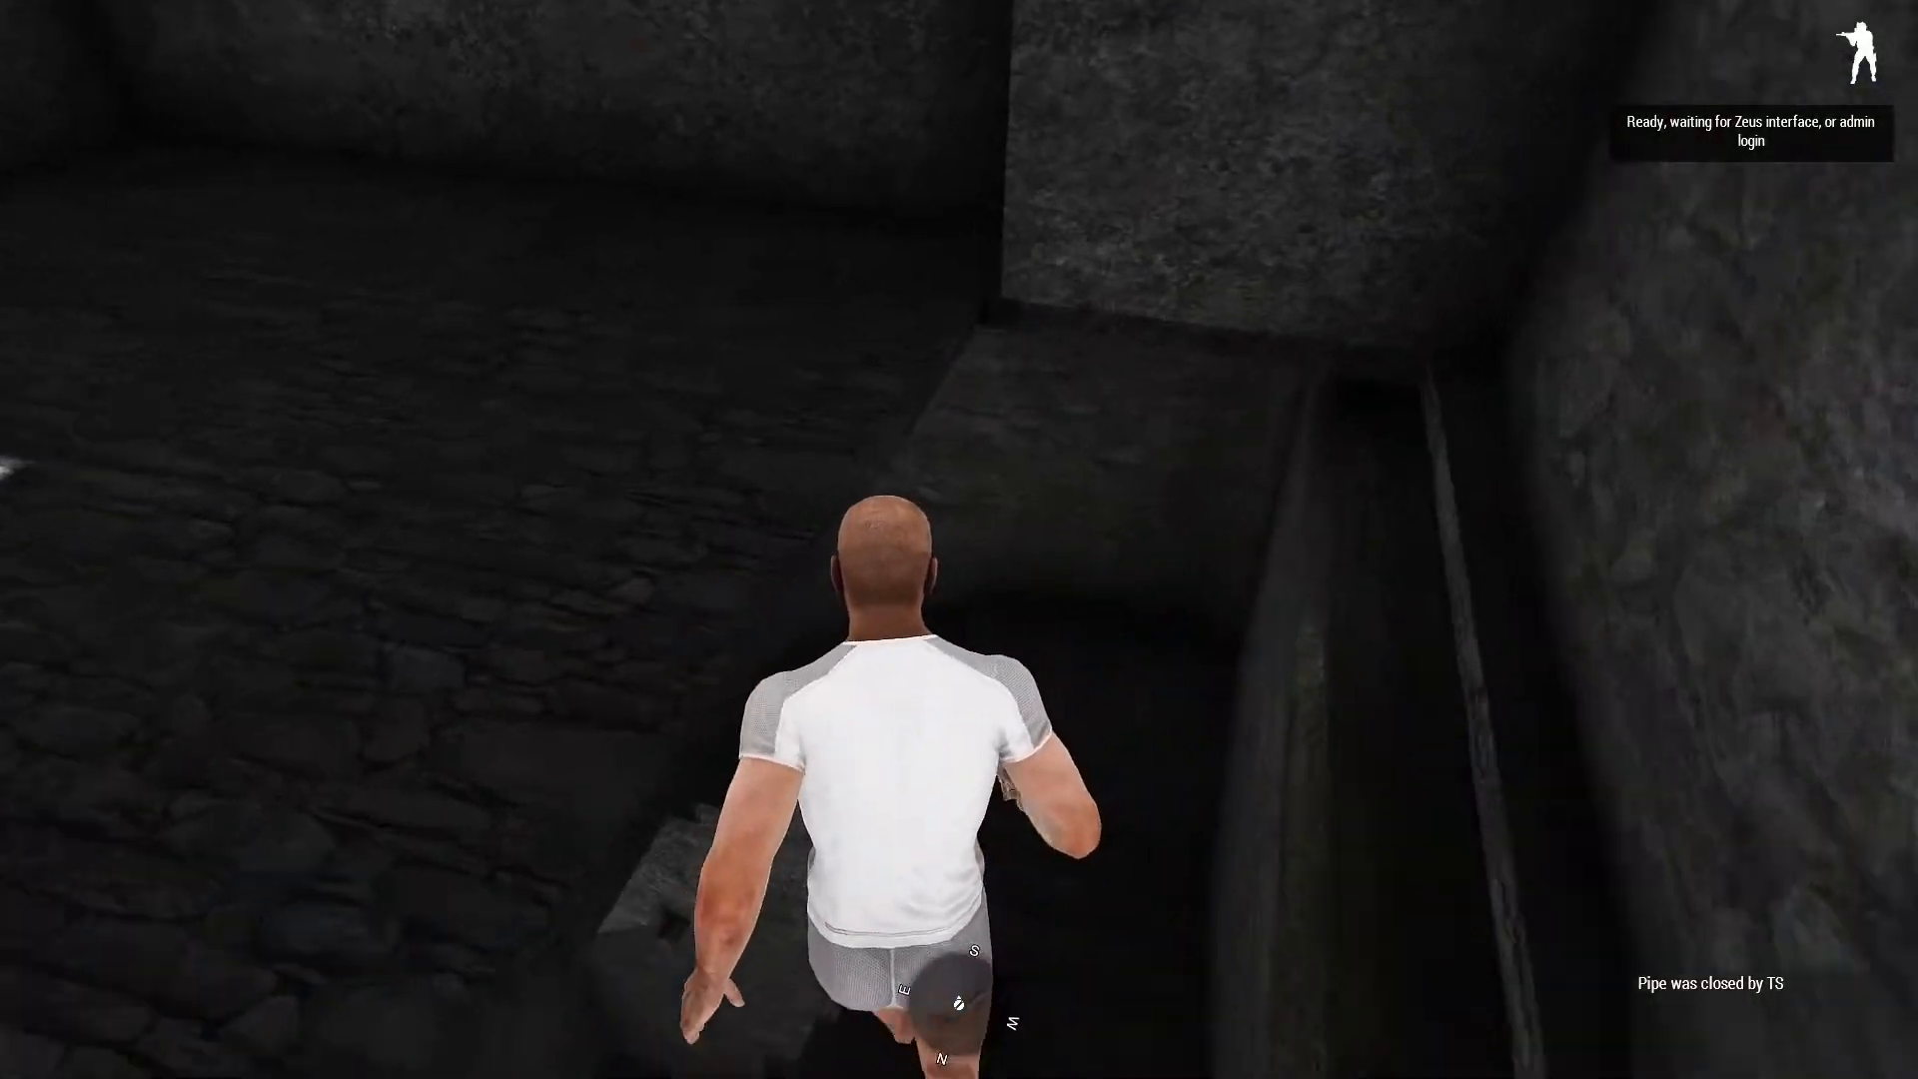
- Respawn the soldier manually at the Respawn One position
key("Escape")
left_click(72, 913)
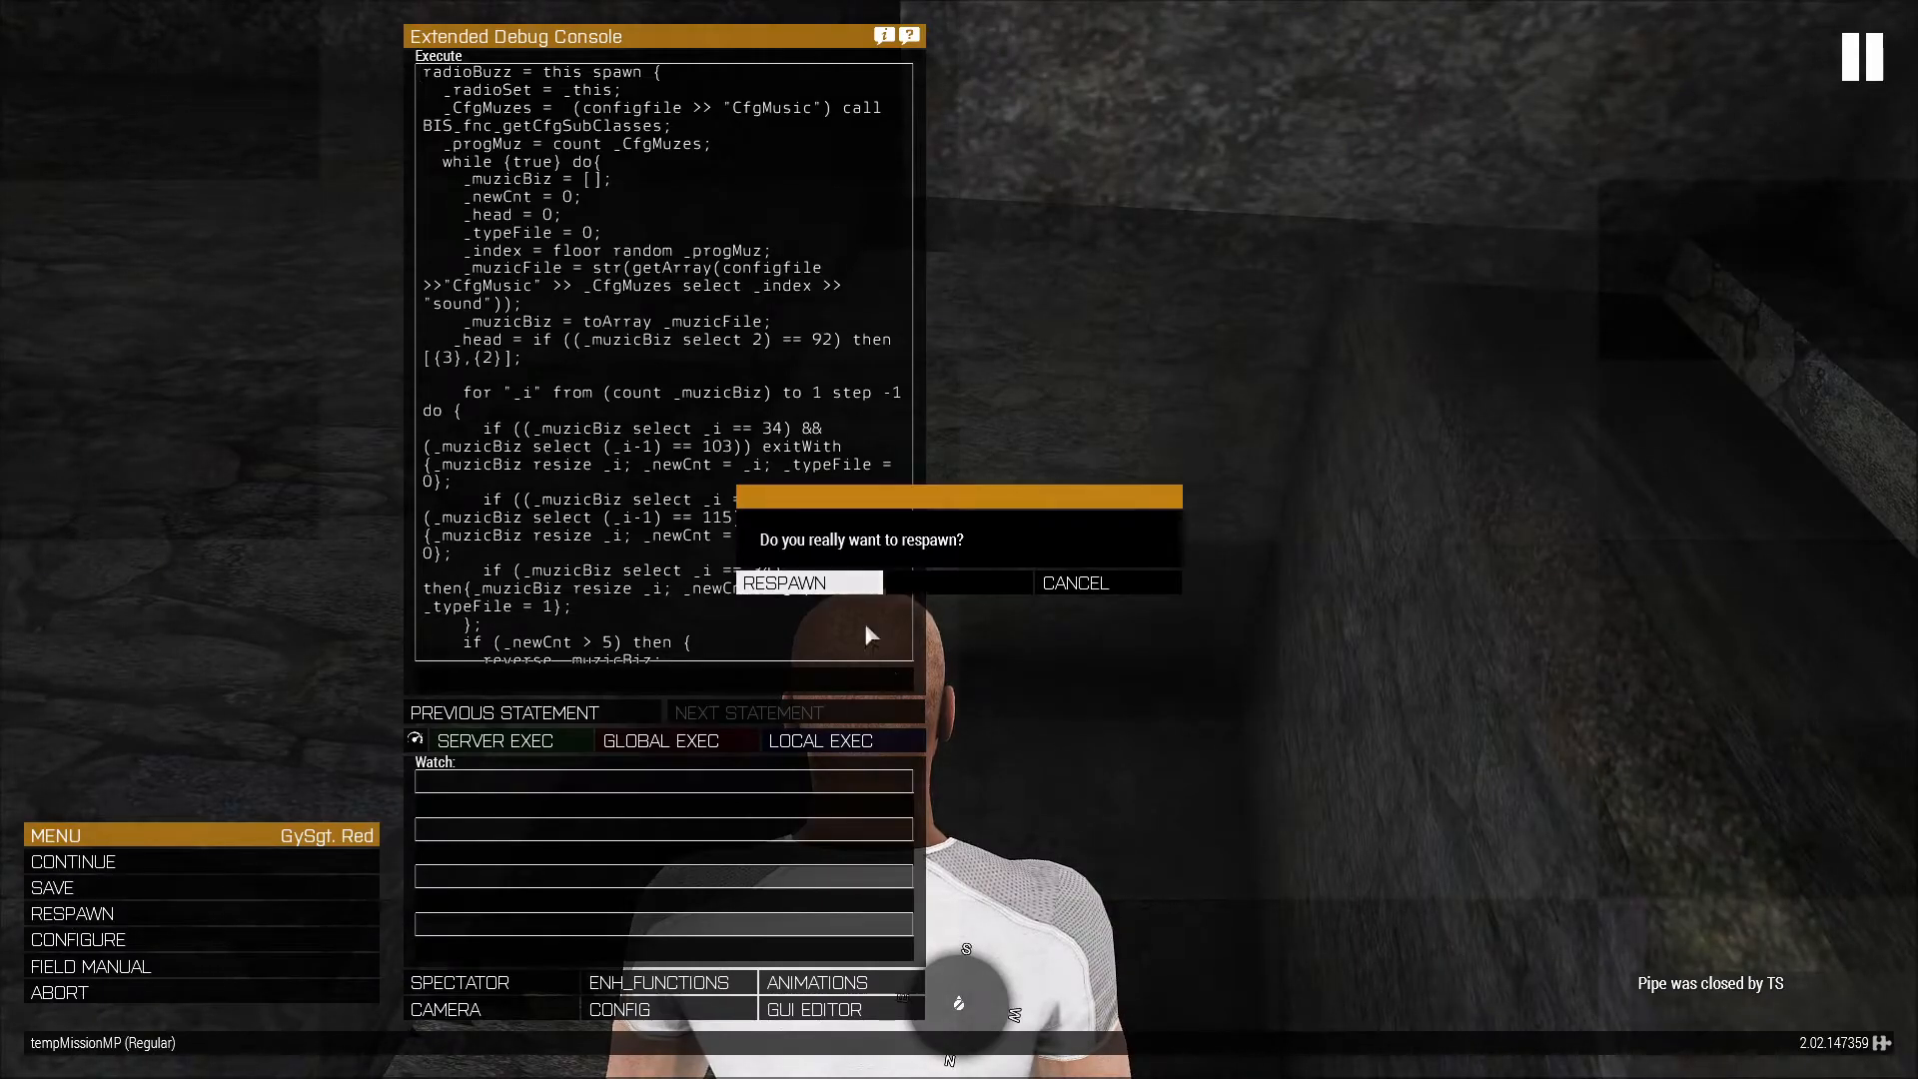
left_click(984, 582)
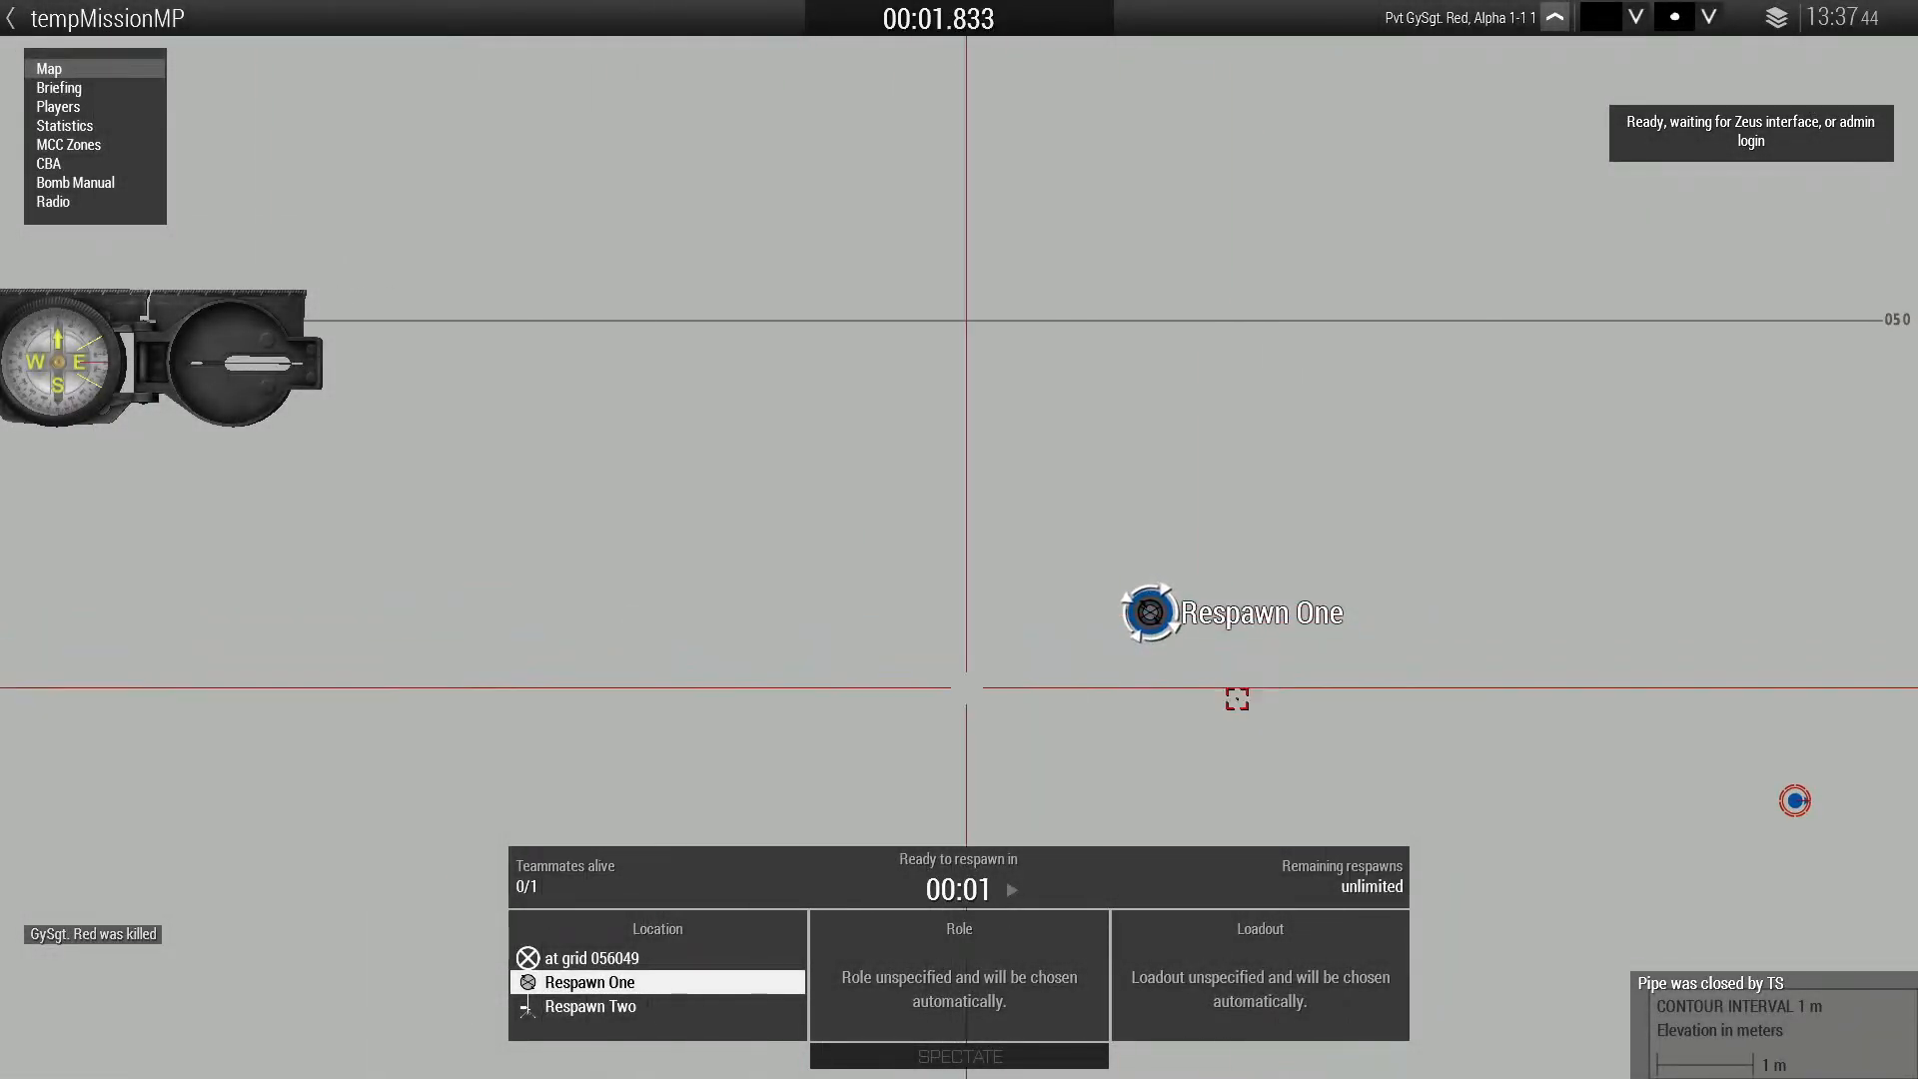
left_click(1012, 892)
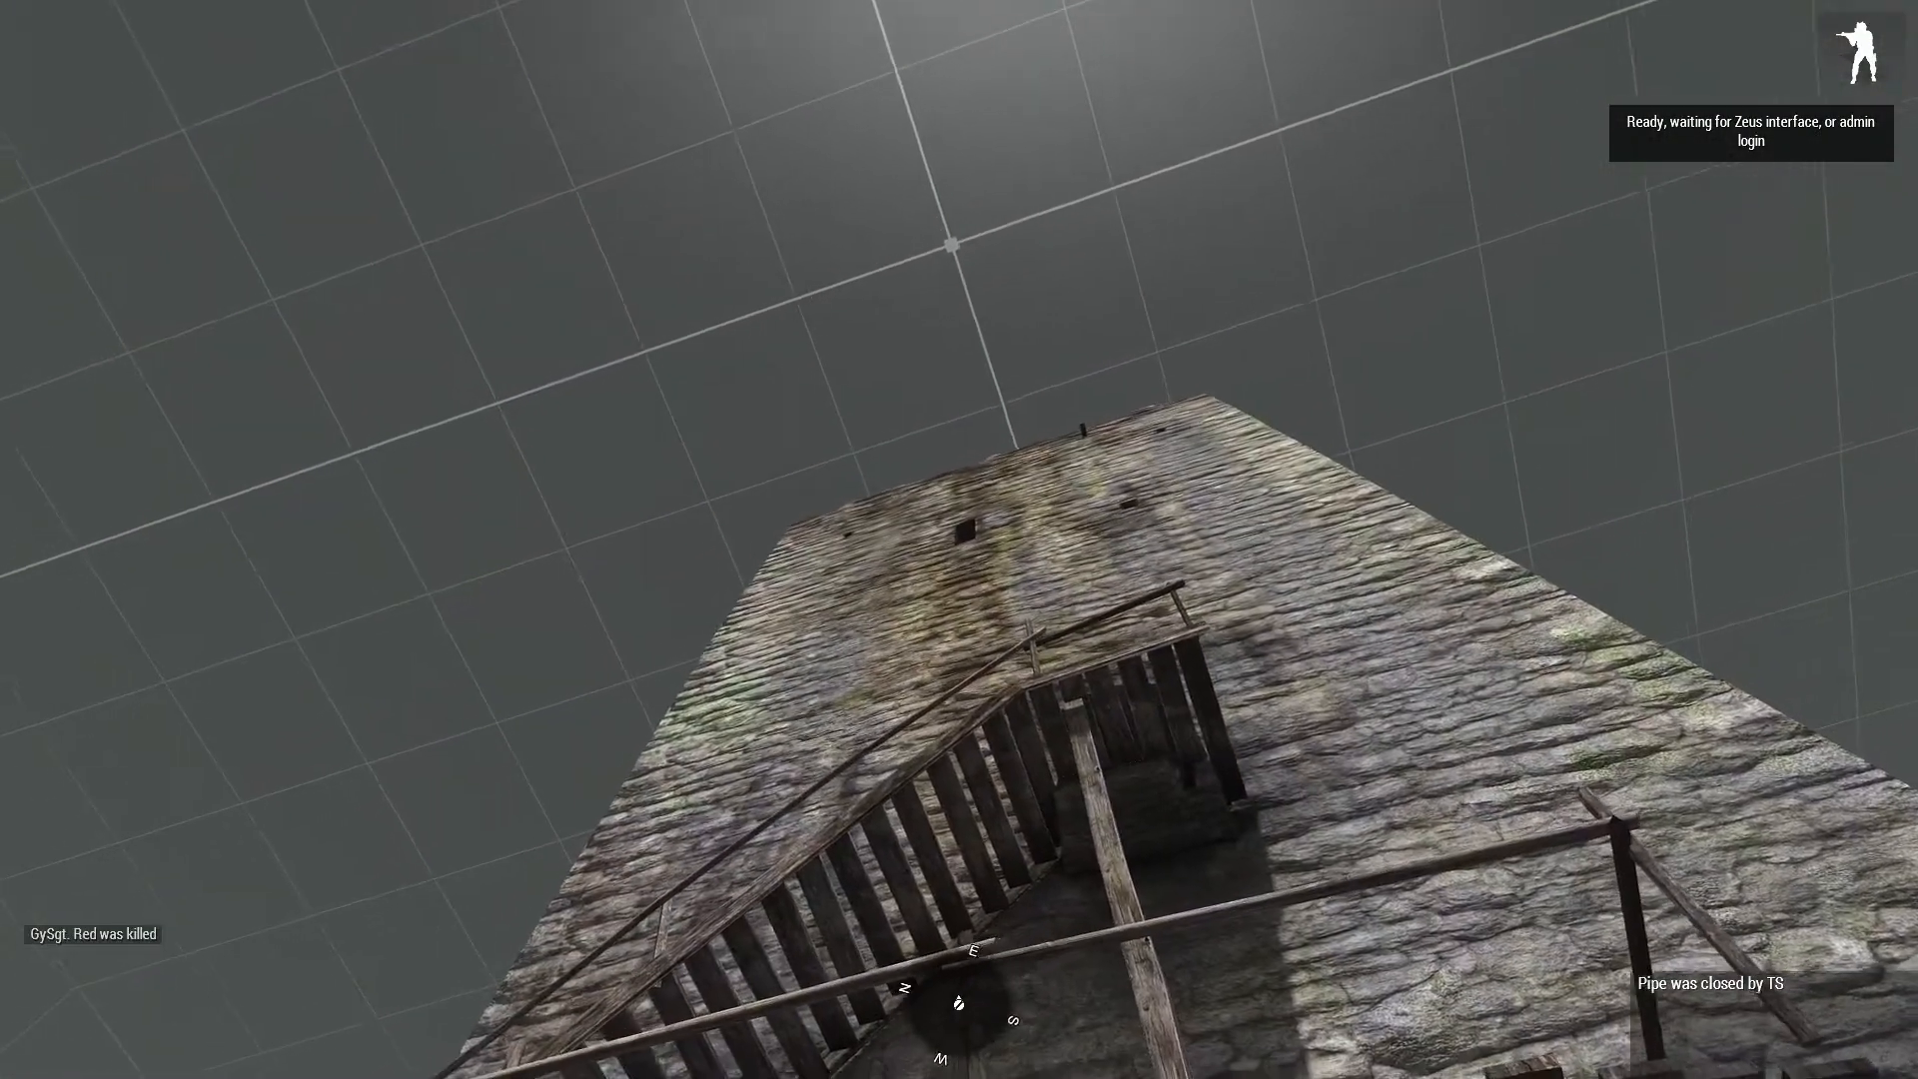
- Abort the multiplayer test and return to the scenario editor at the rifle squad
key("Escape")
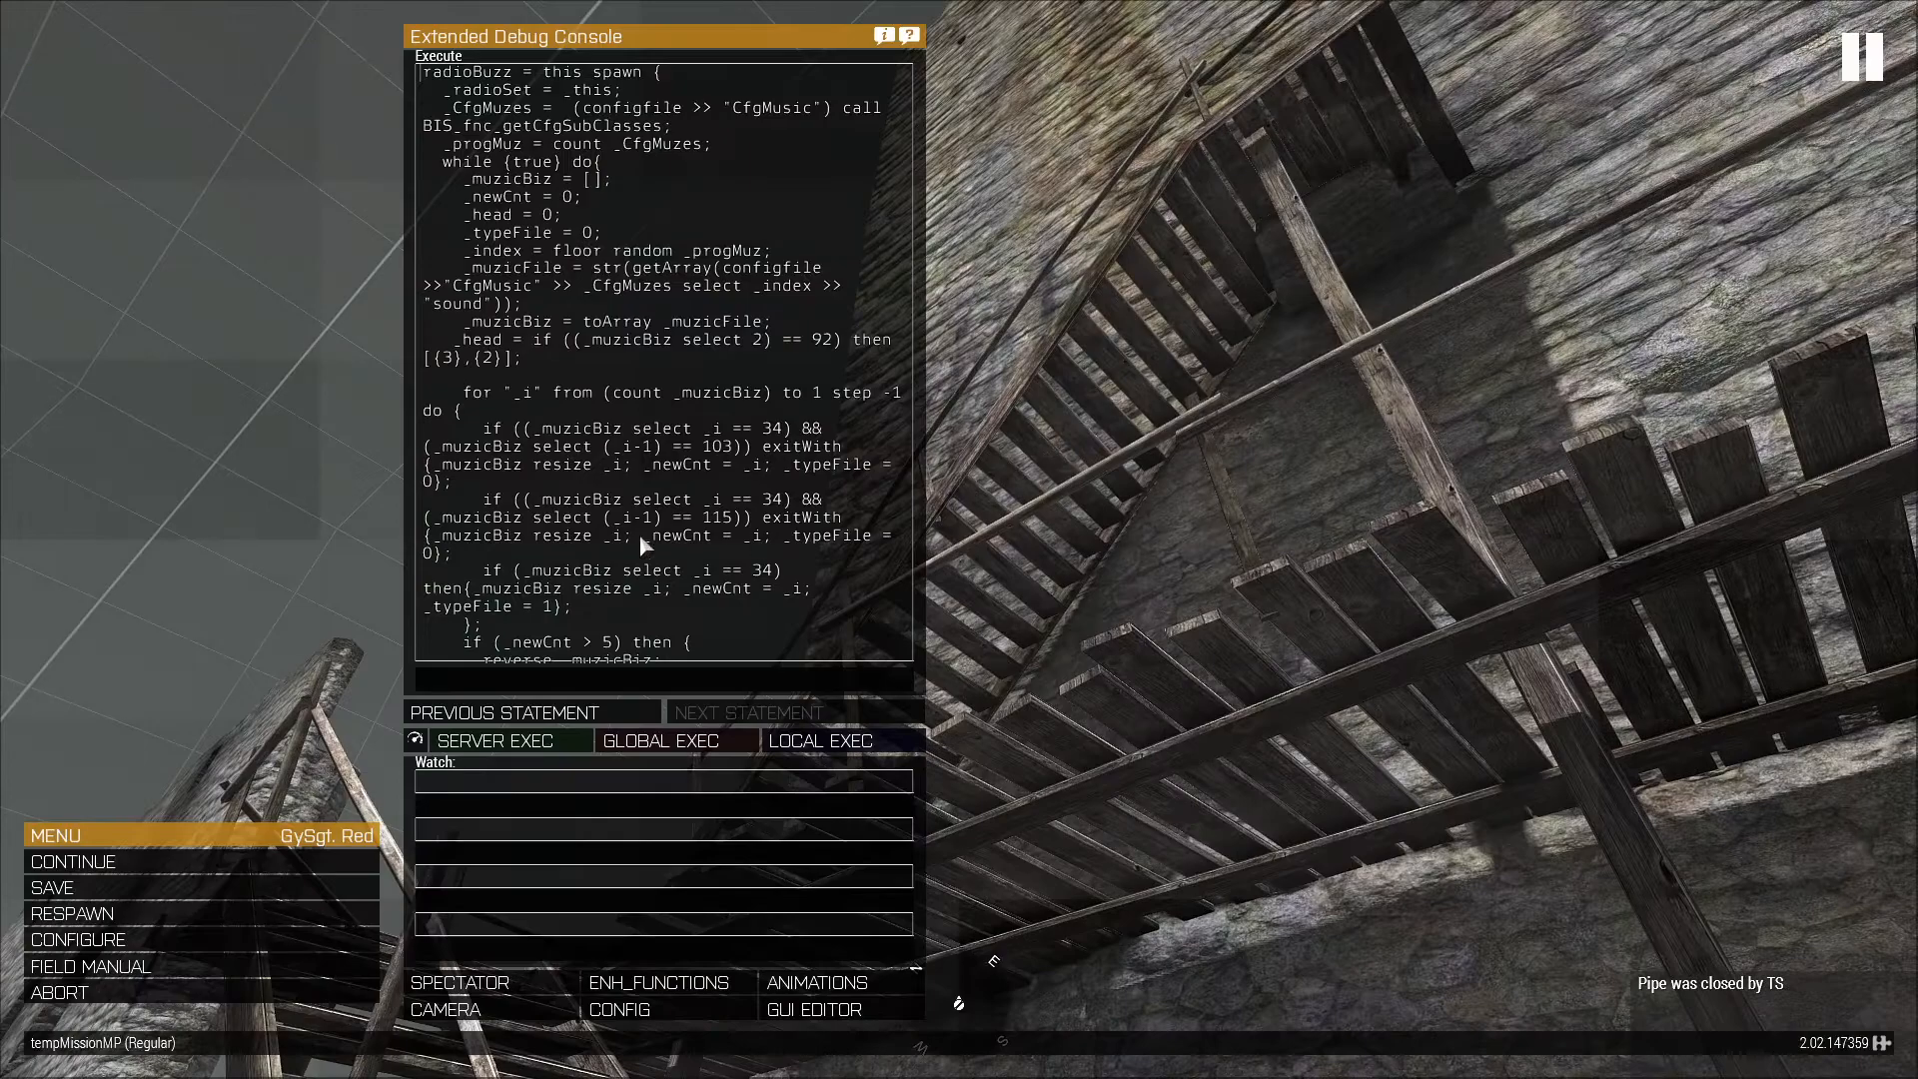
left_click(70, 992)
left_click(775, 515)
key("Escape")
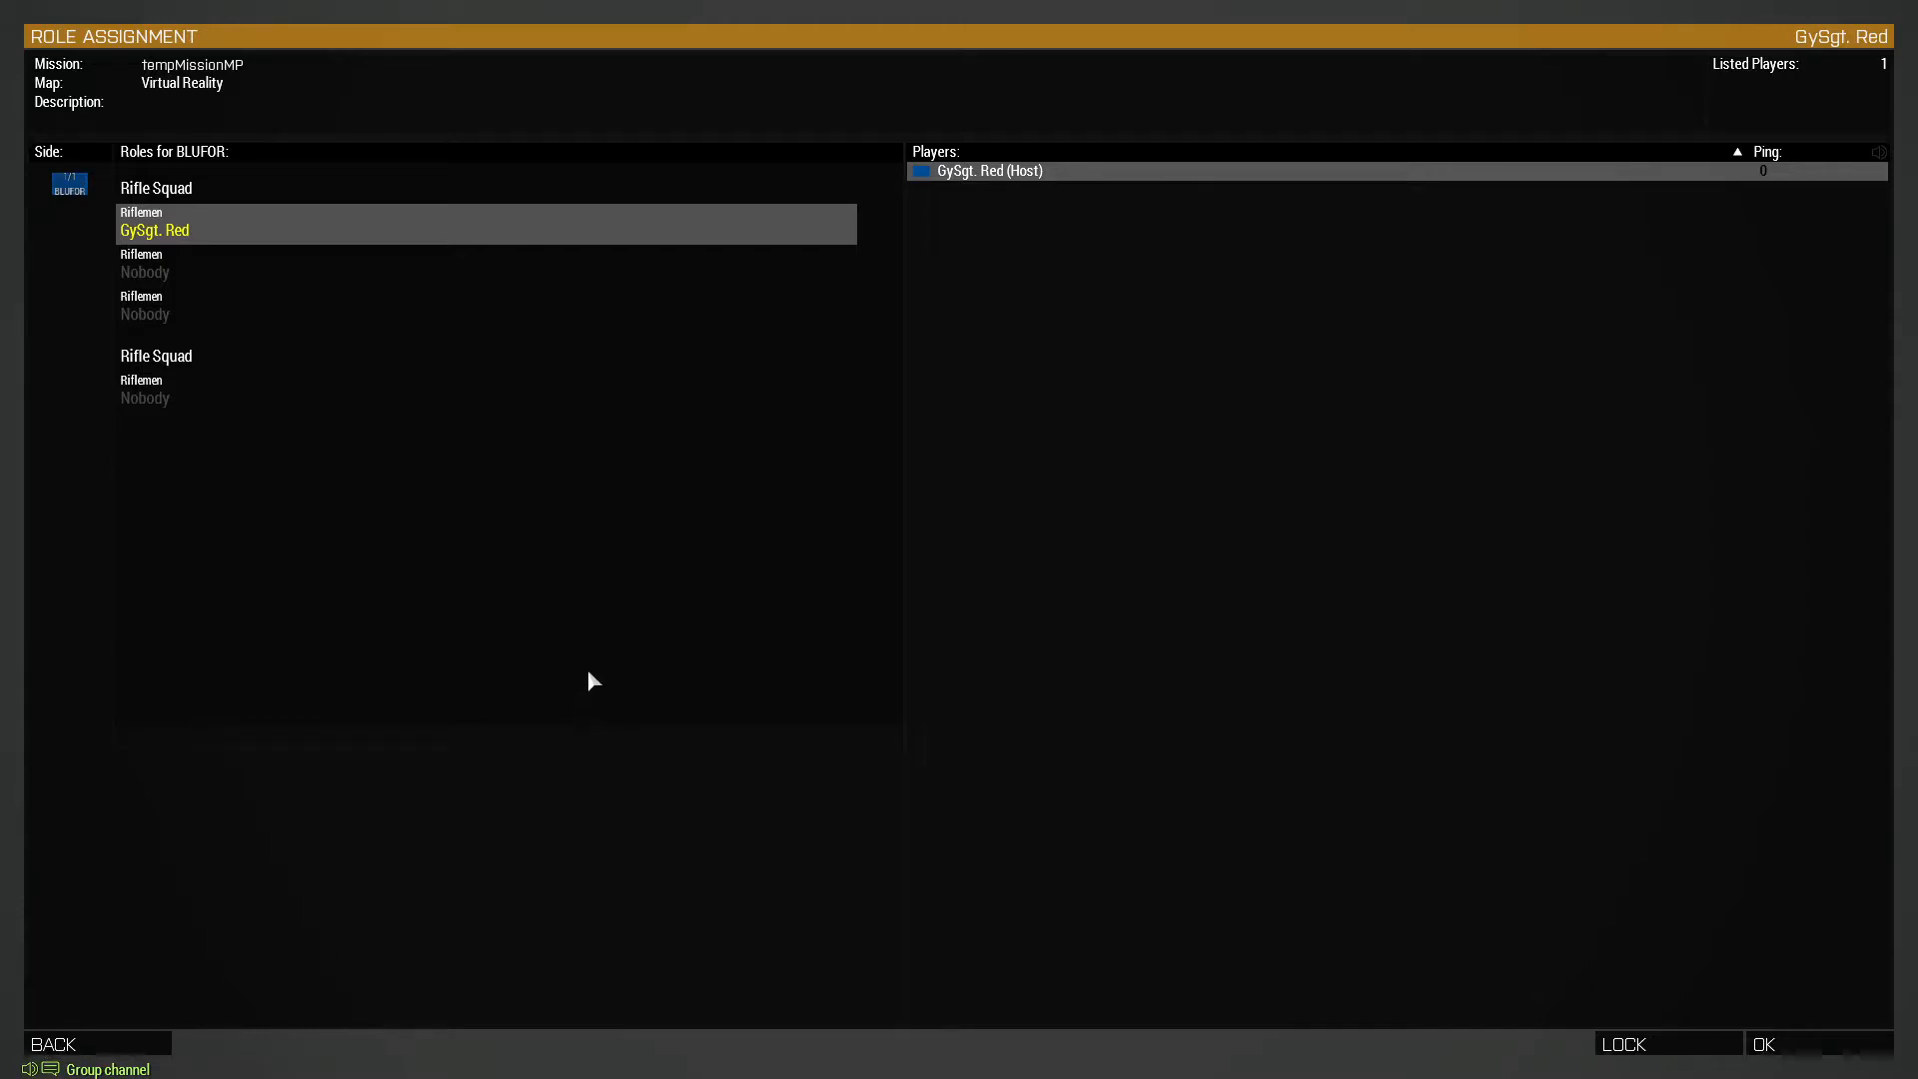
key("Escape")
scroll(1347, 482, "up", 6)
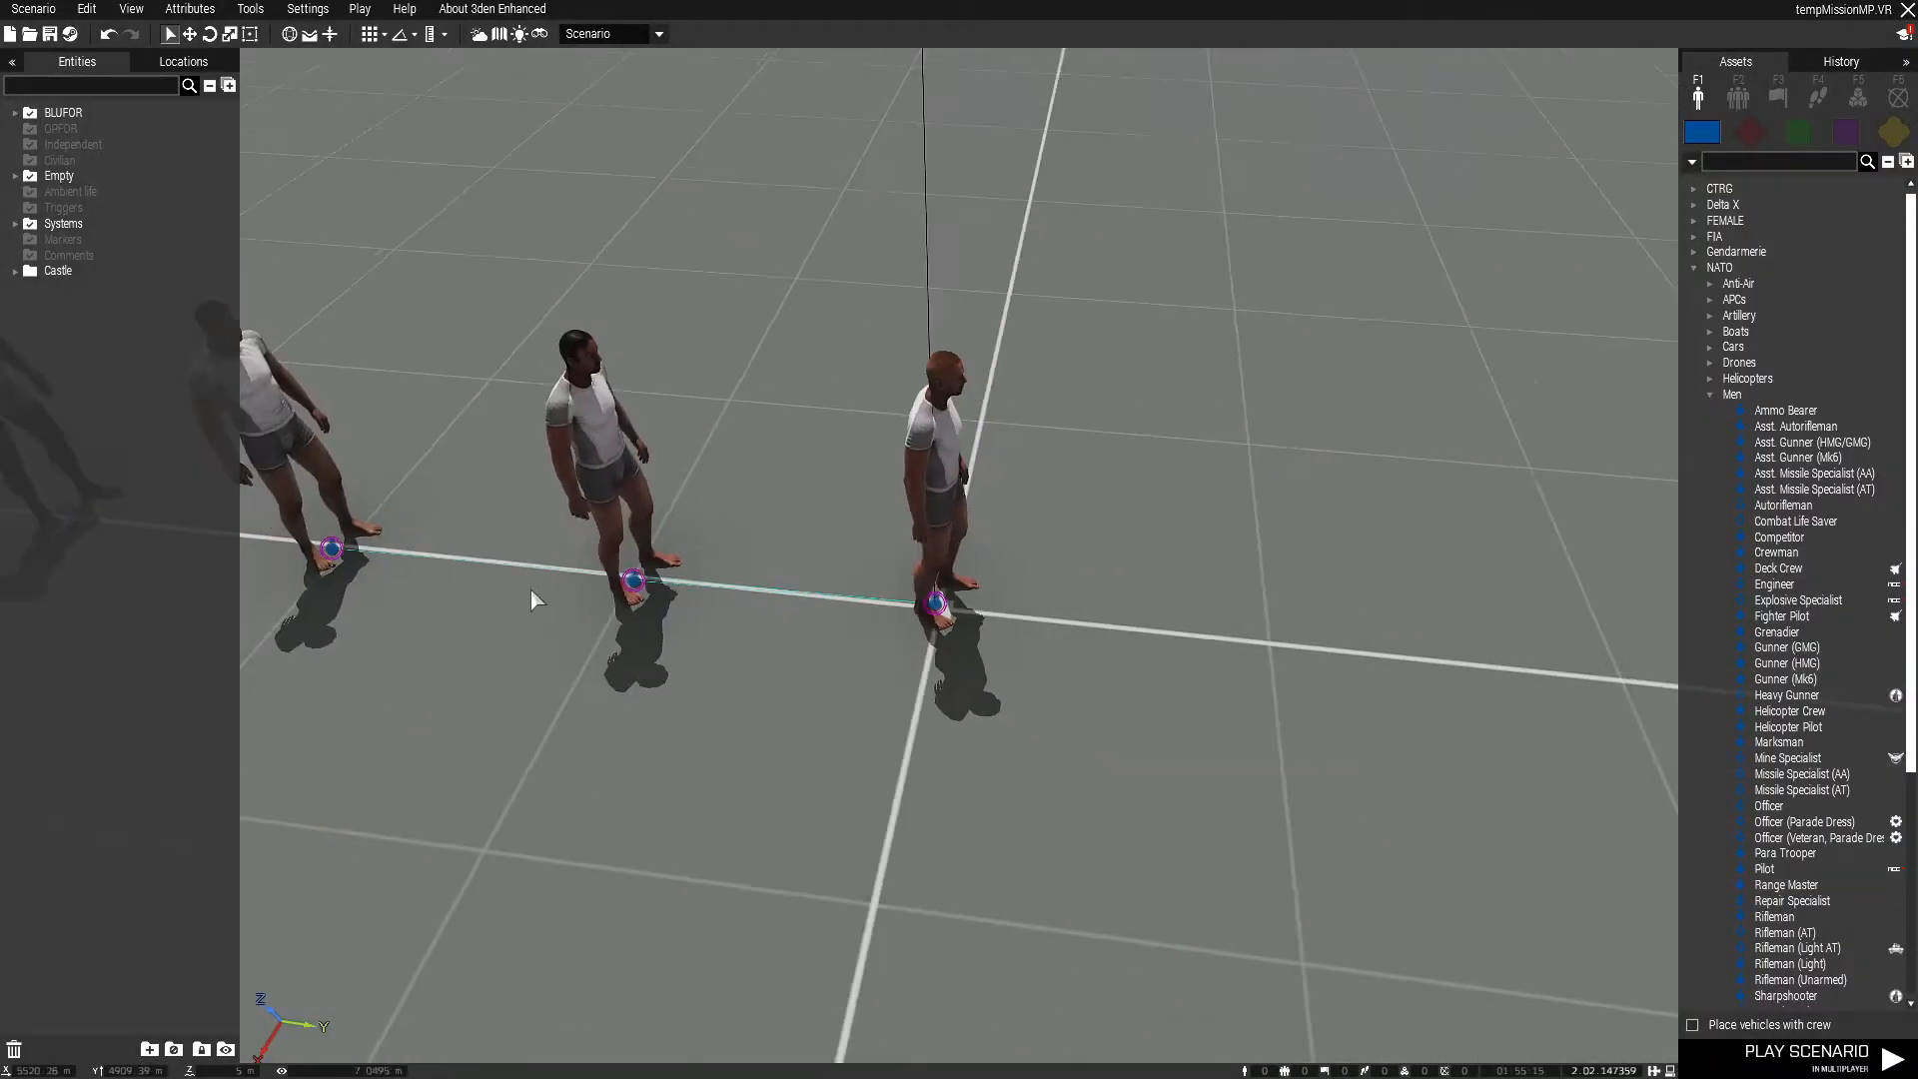
- Search the system modules in the asset browser for "zeus"
scroll(530, 587, "down", 3)
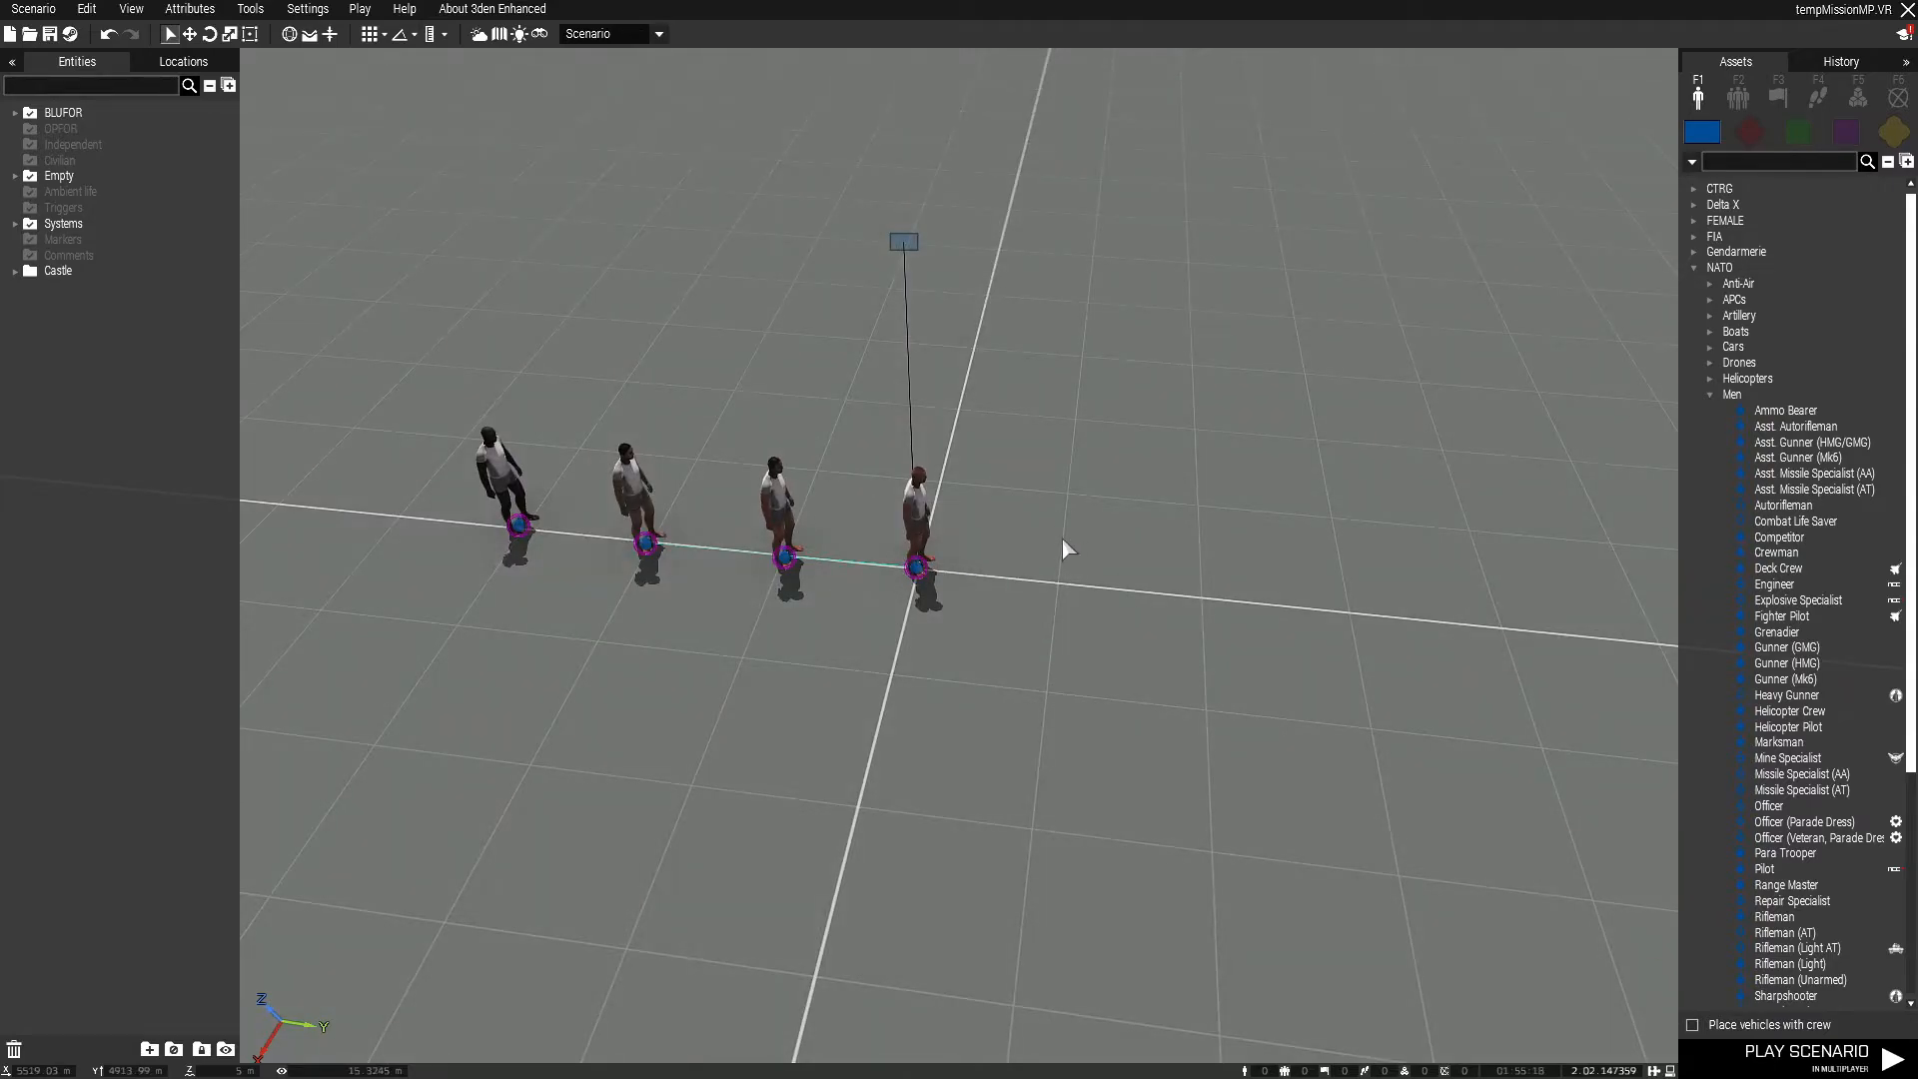
scroll(951, 543, "up", 3)
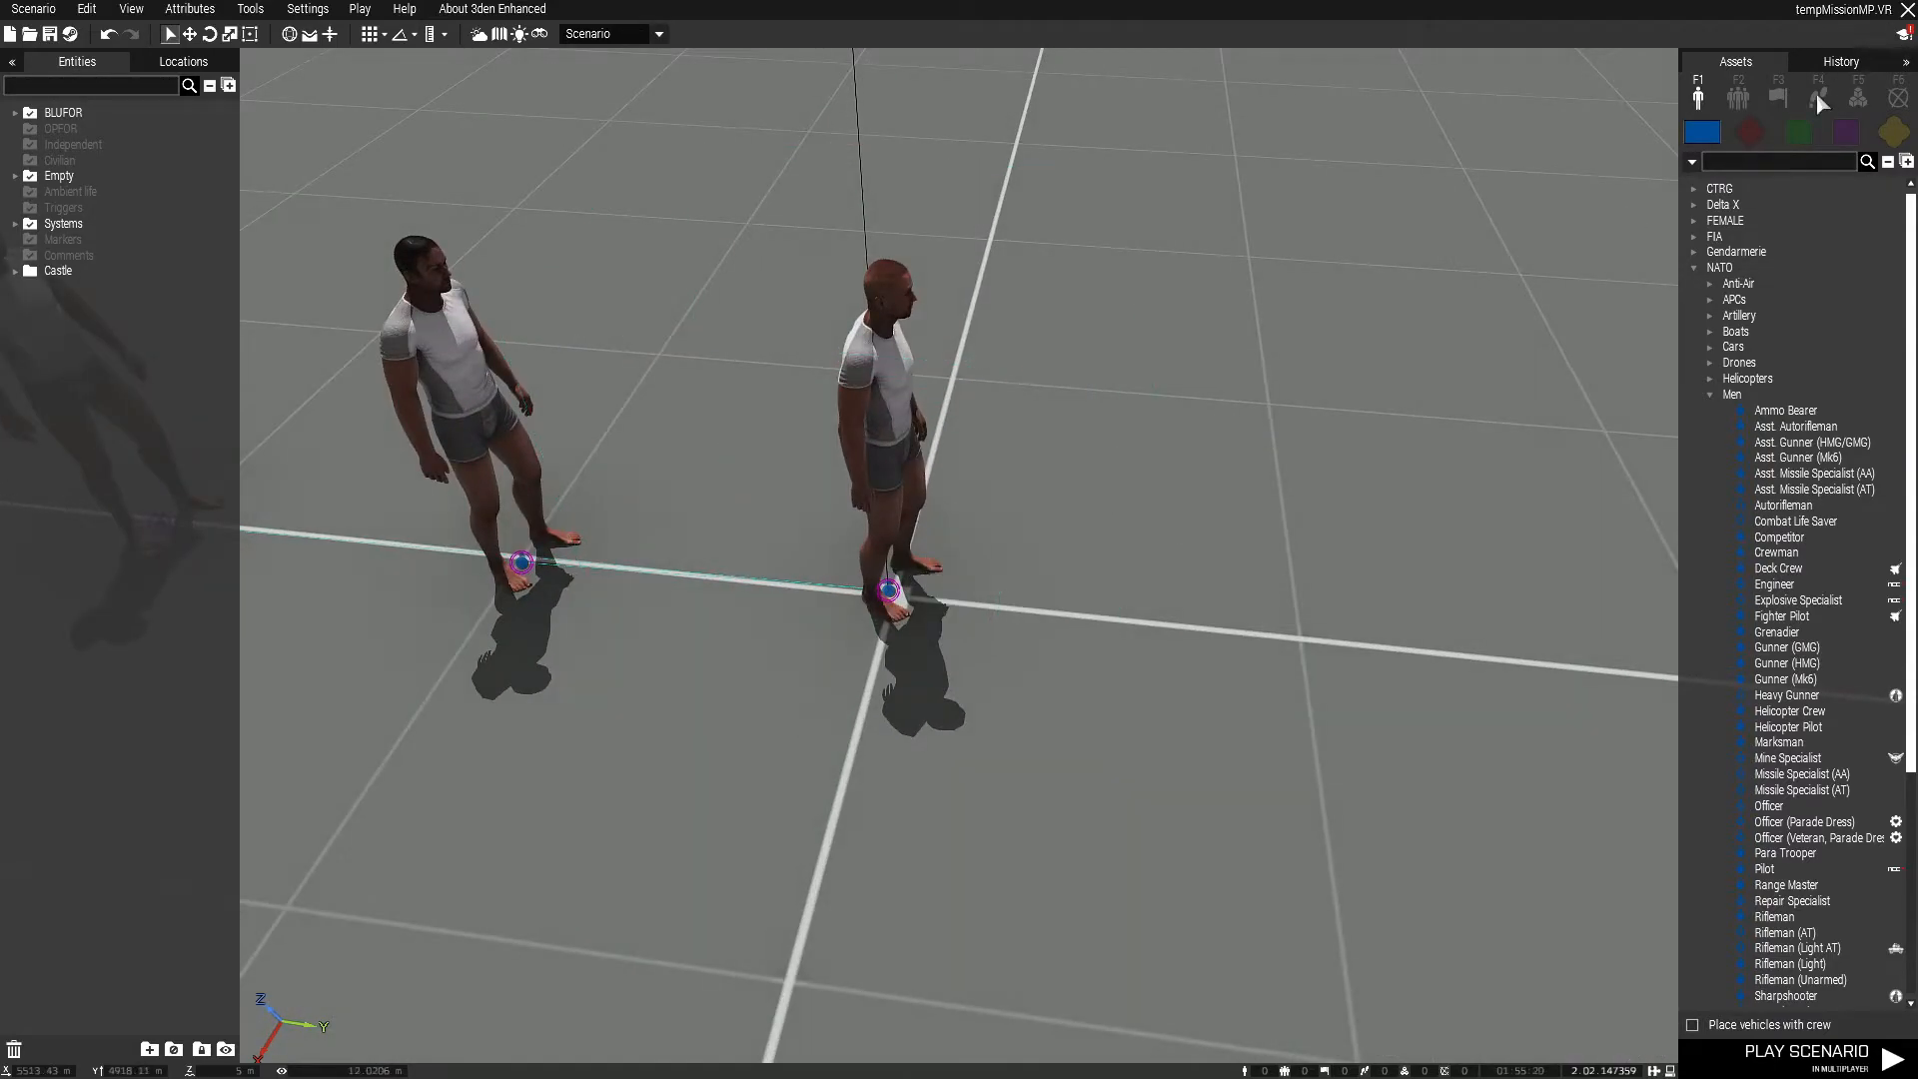
left_click(1844, 106)
left_click(1784, 165)
type("zeus")
scroll(1453, 344, "down", 2)
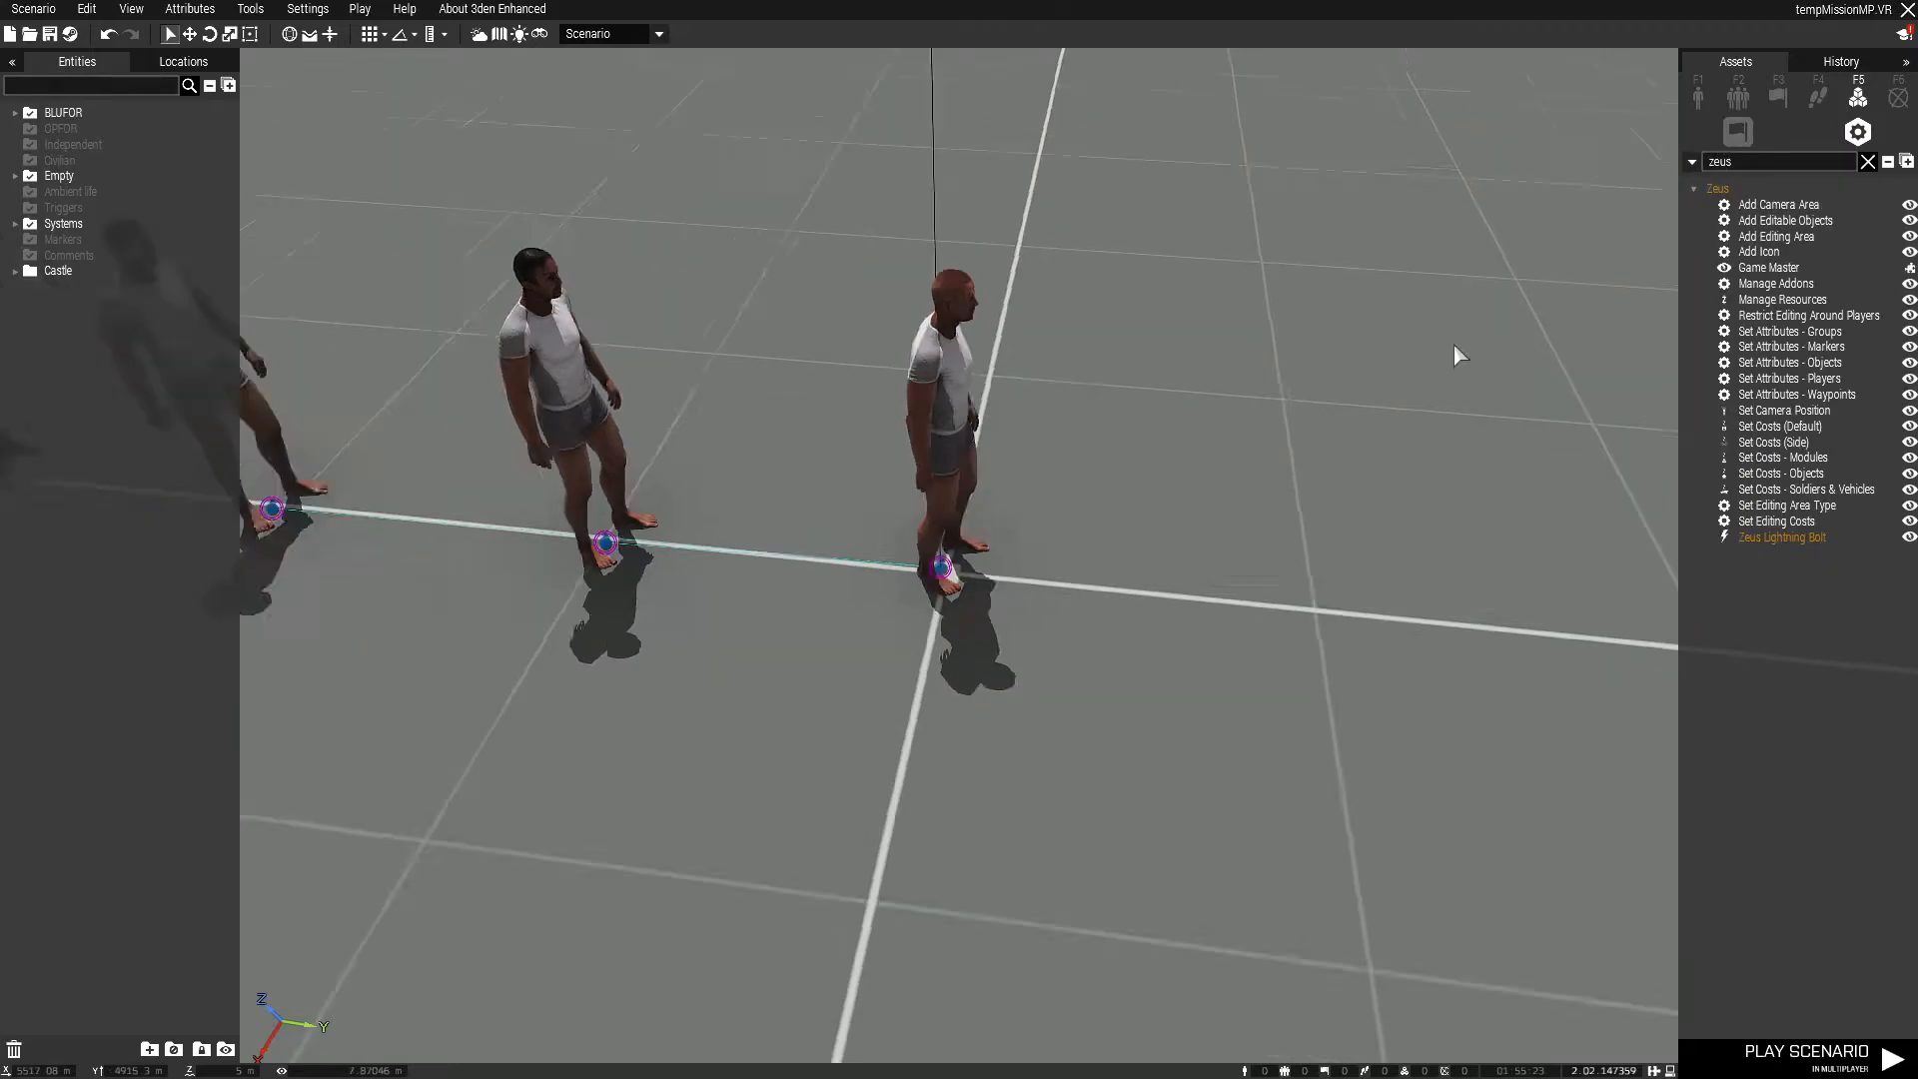
- Place a Game Master module on the ground in front of the soldier at the end of the rifle squad line
left_click(1755, 268)
right_click(1499, 198)
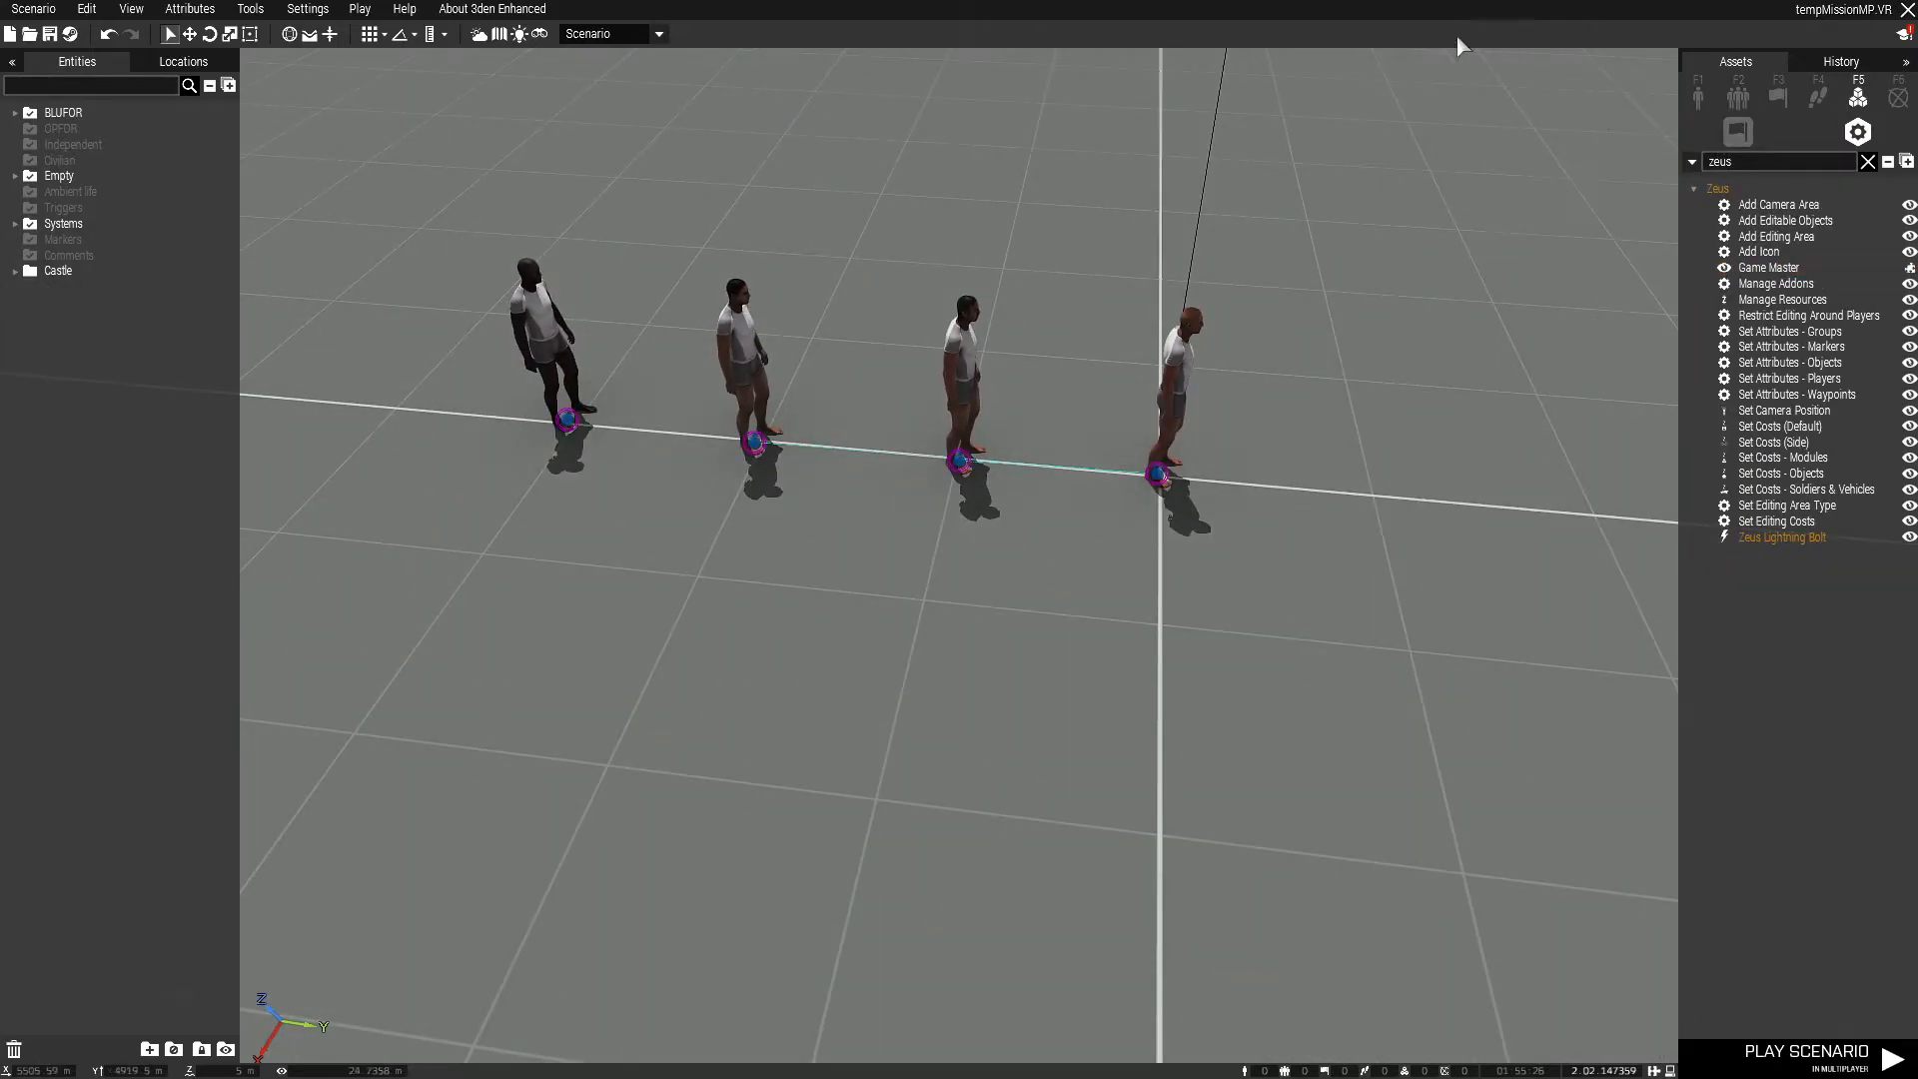
scroll(1098, 384, "up", 3)
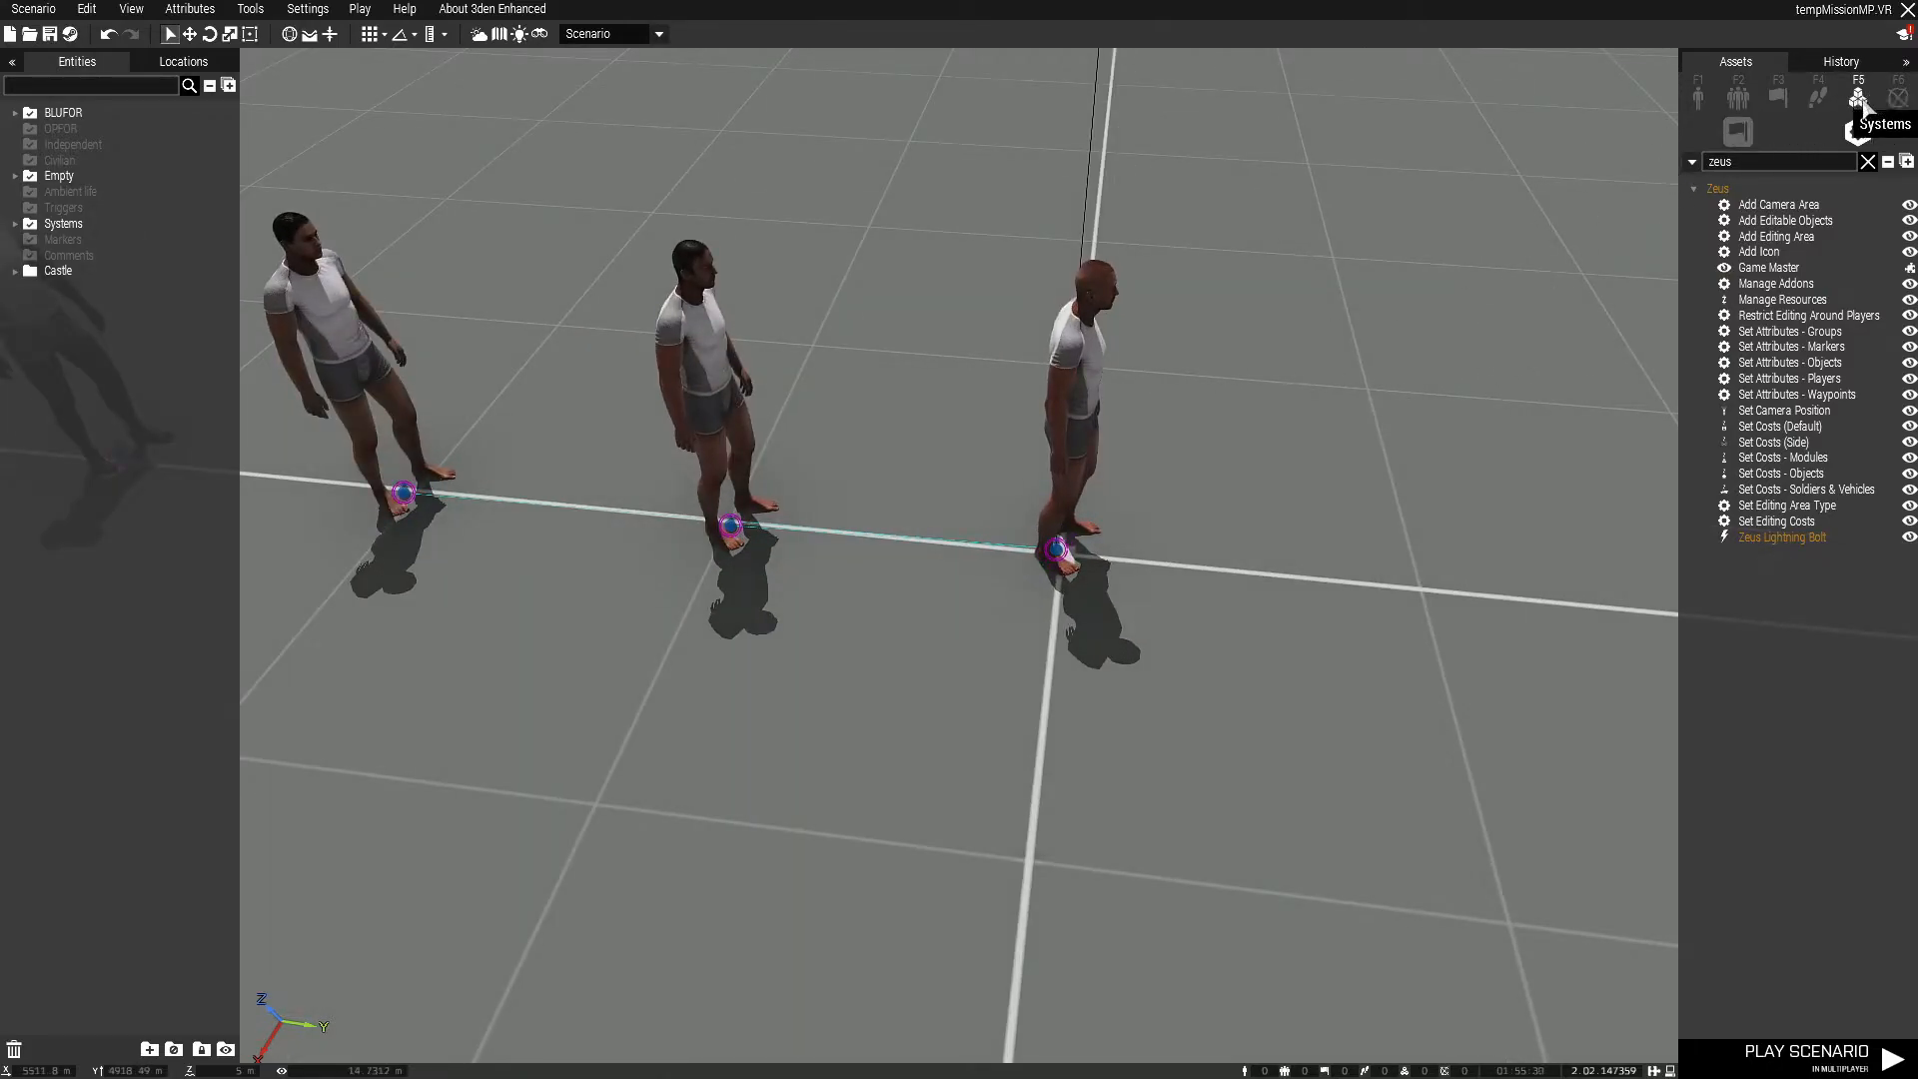
left_click(1768, 268)
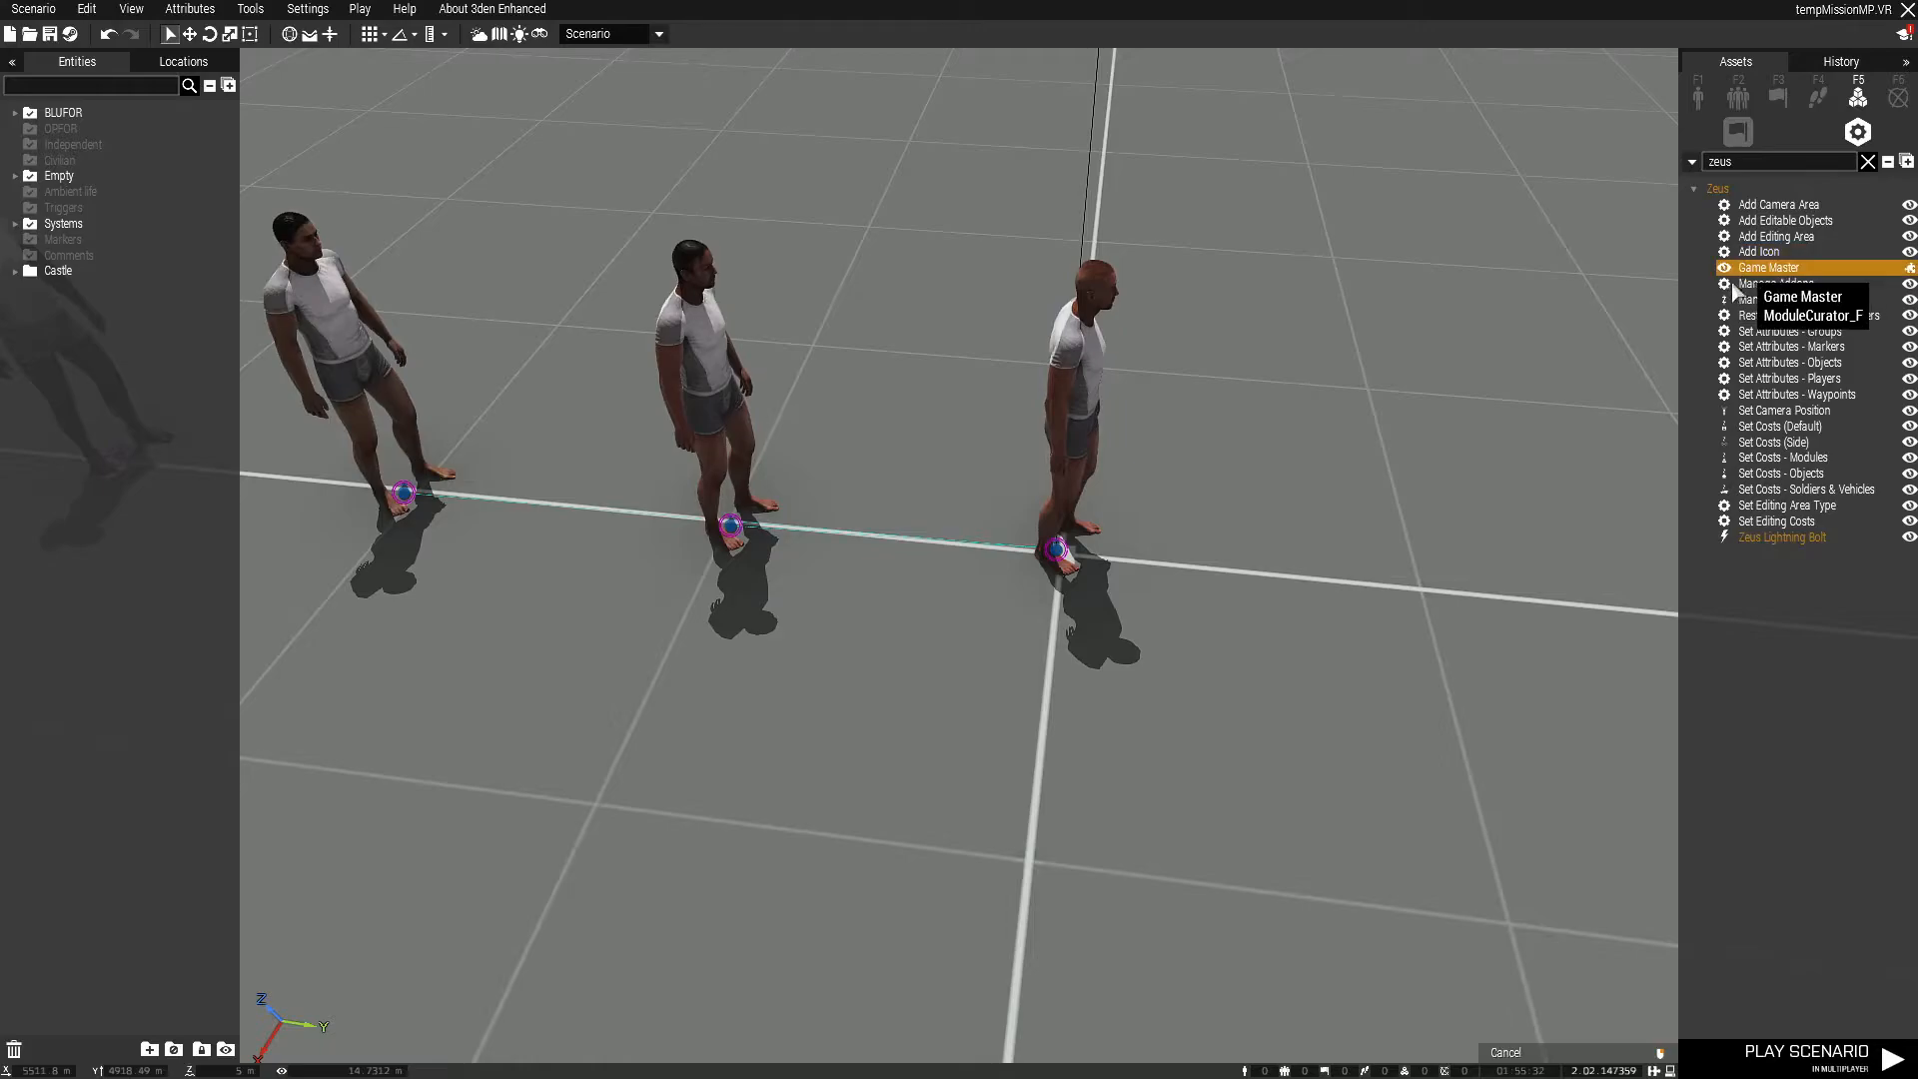
left_click(1014, 862)
scroll(1304, 837, "down", 3)
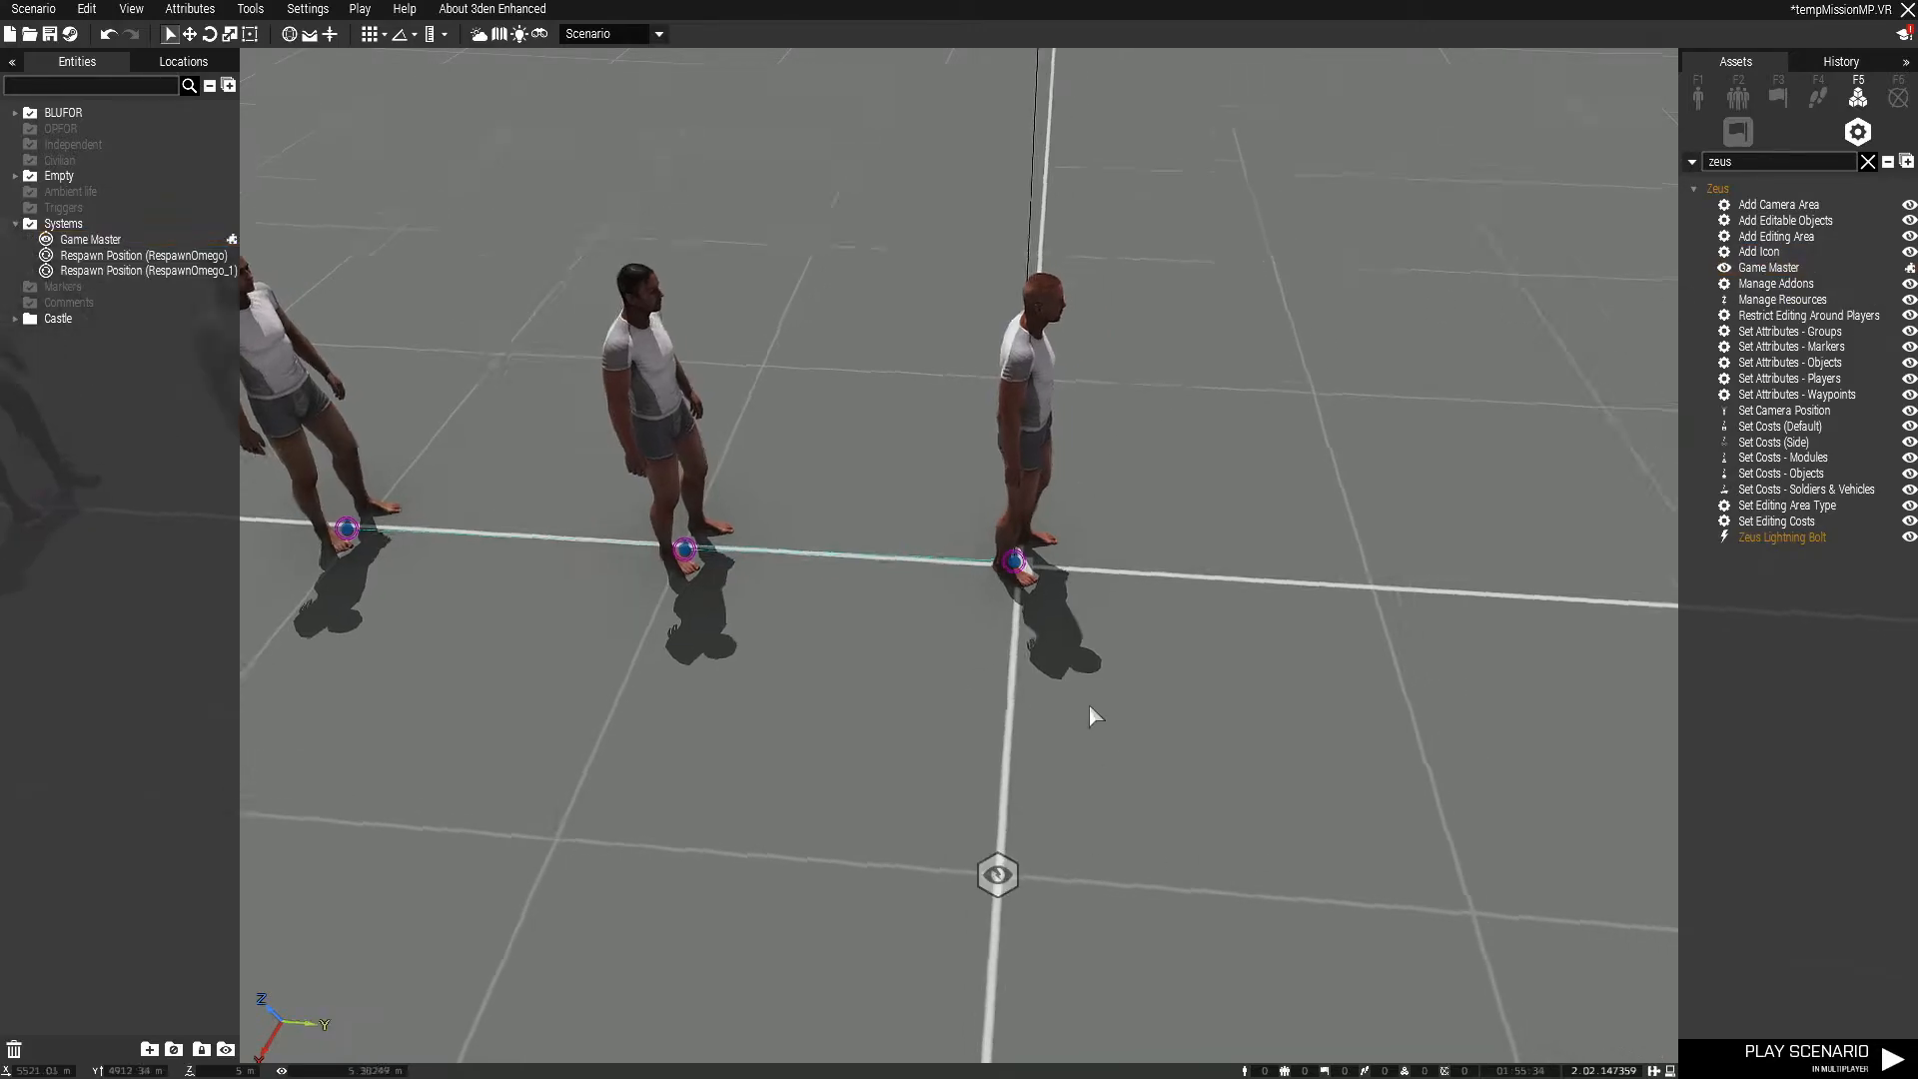
- Set the Game Master module's default addons to All addons (including unofficial ones) and its name to HighCom
double_click(1001, 770)
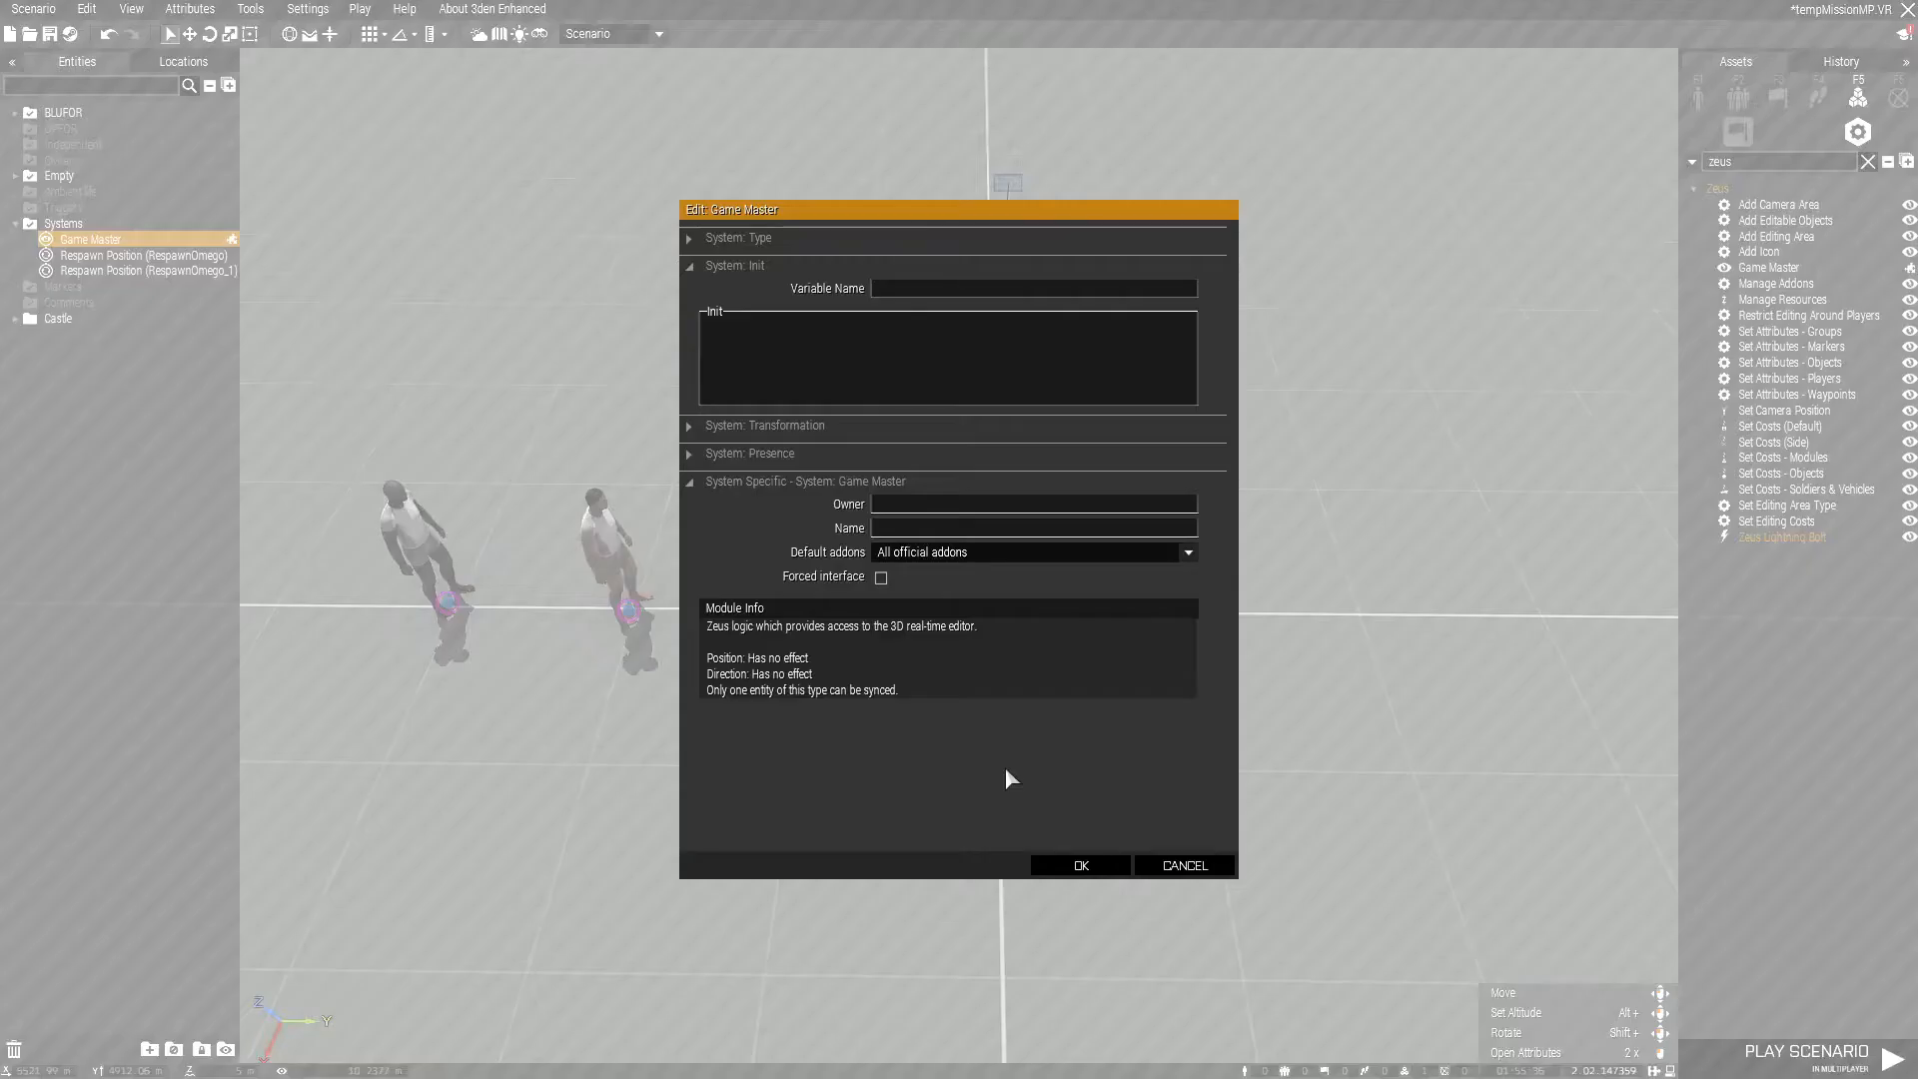
left_click(884, 555)
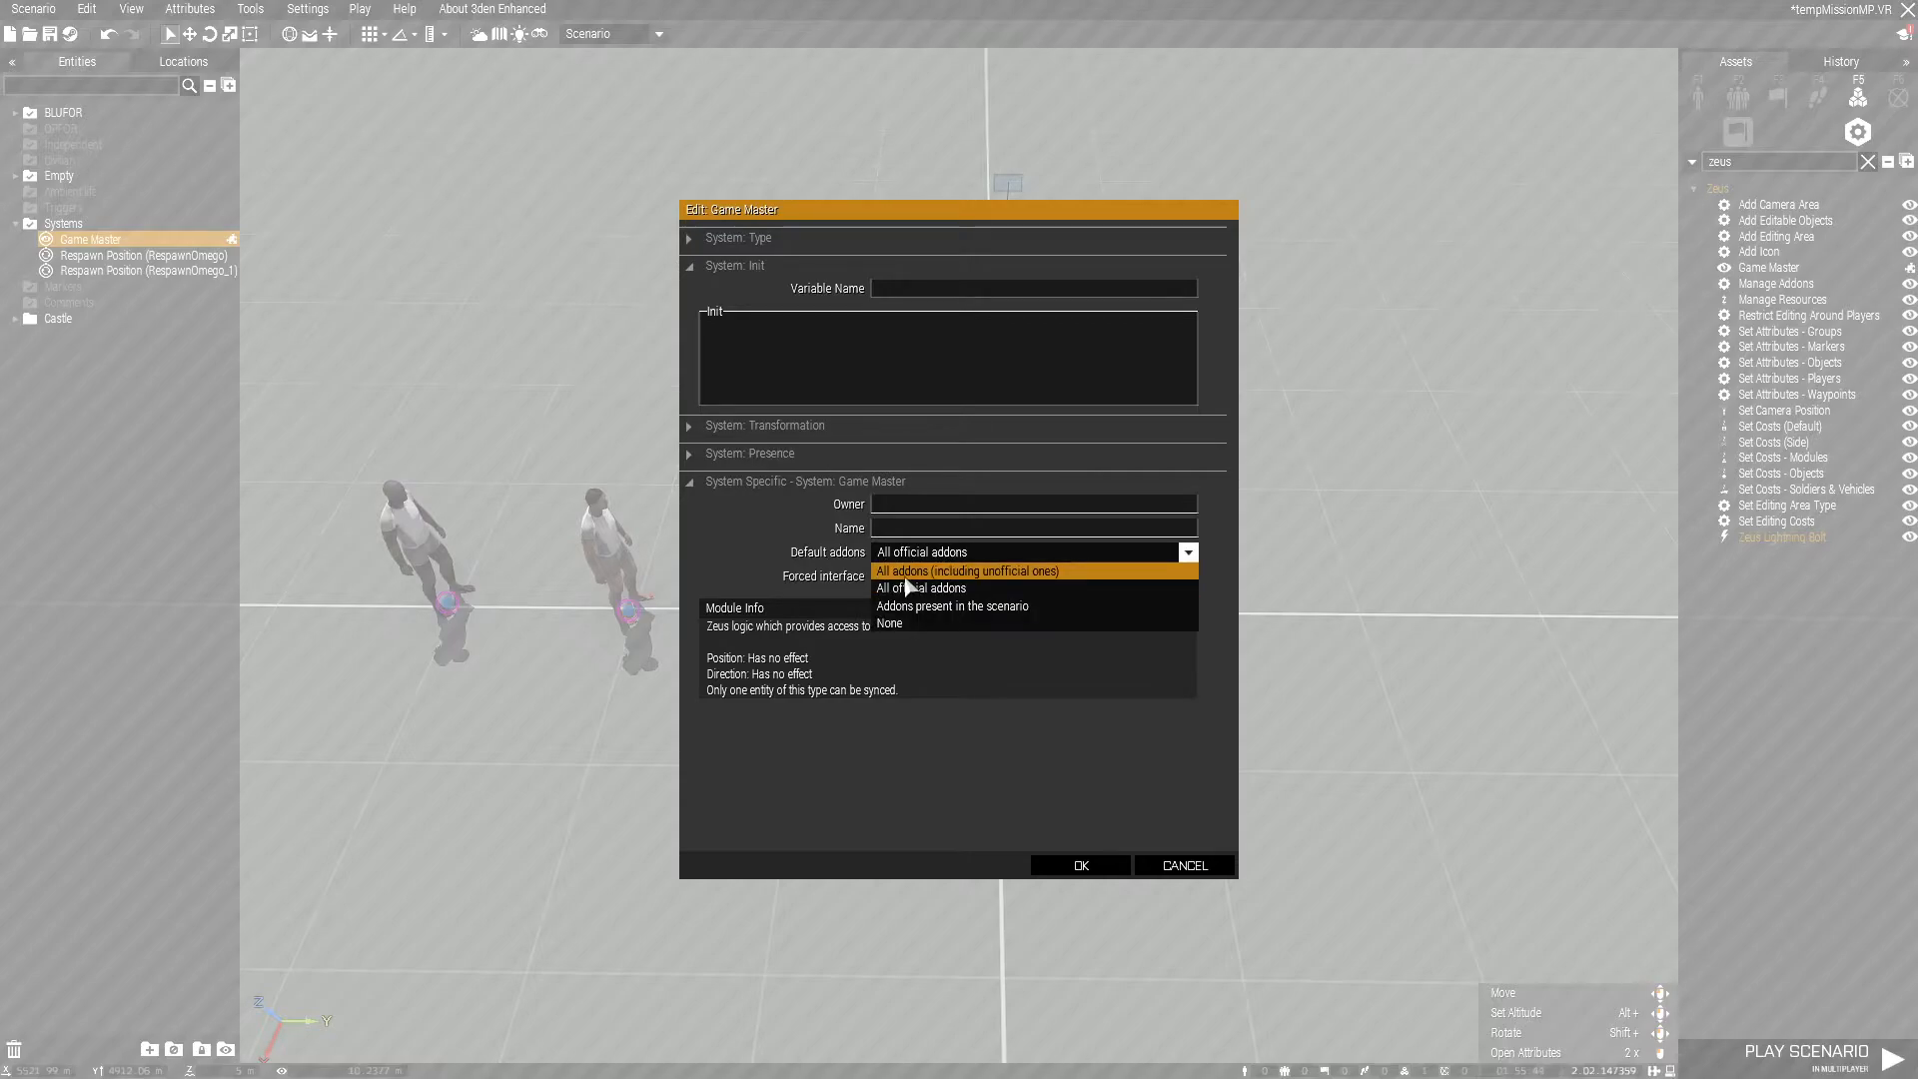
left_click(906, 578)
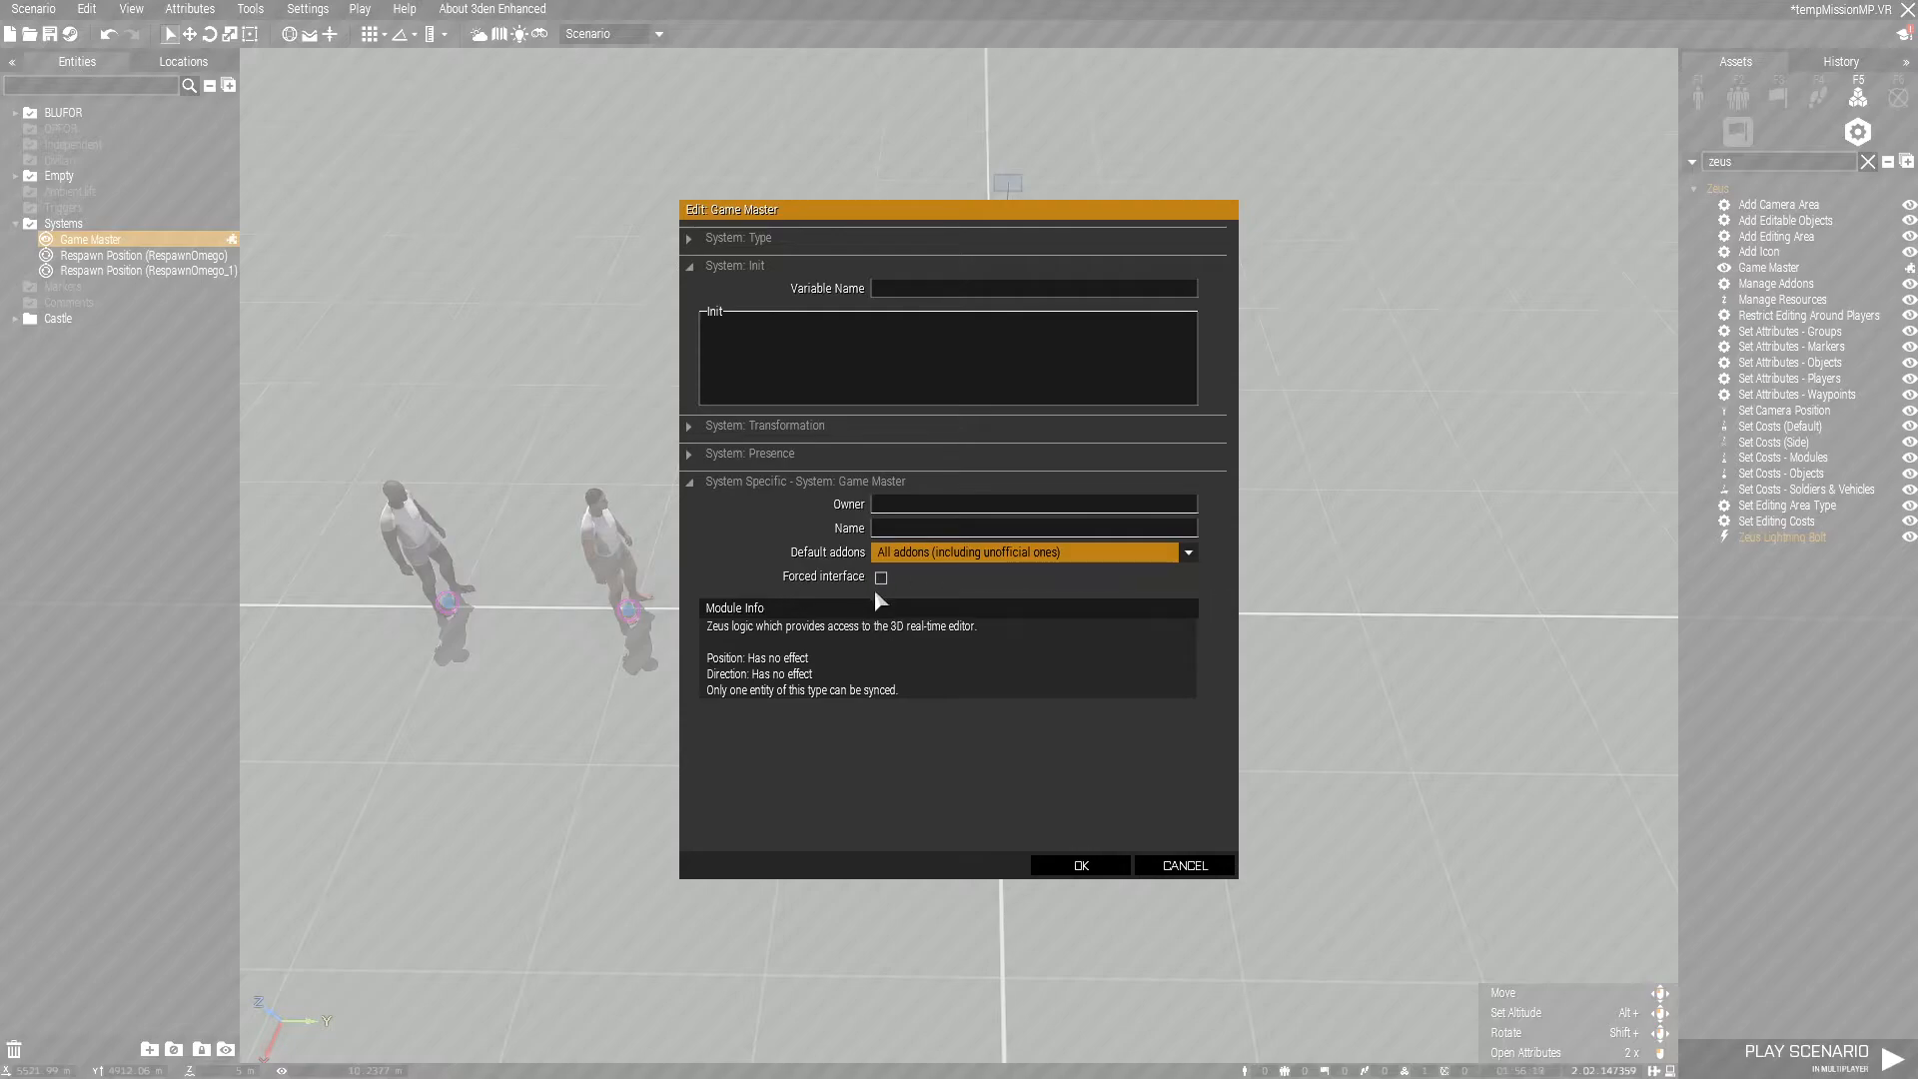
left_click(855, 535)
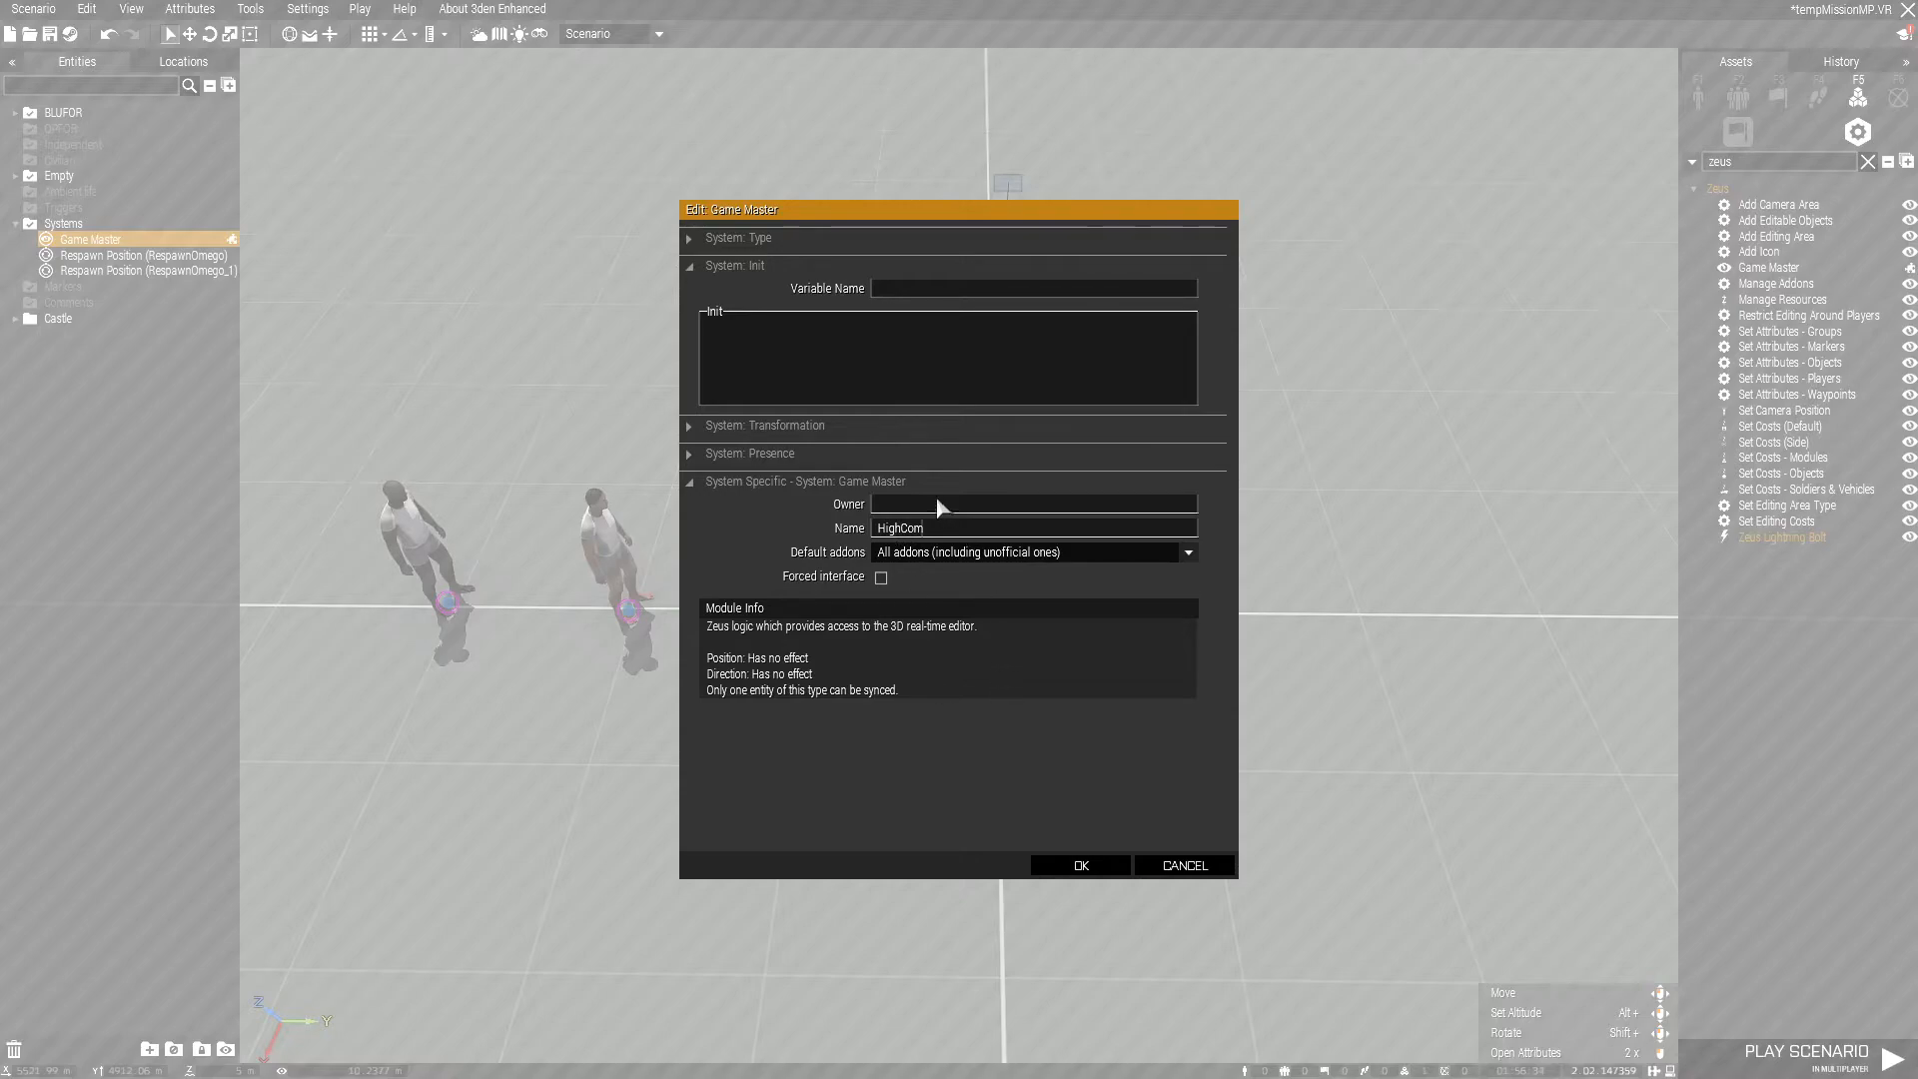
left_click(1063, 861)
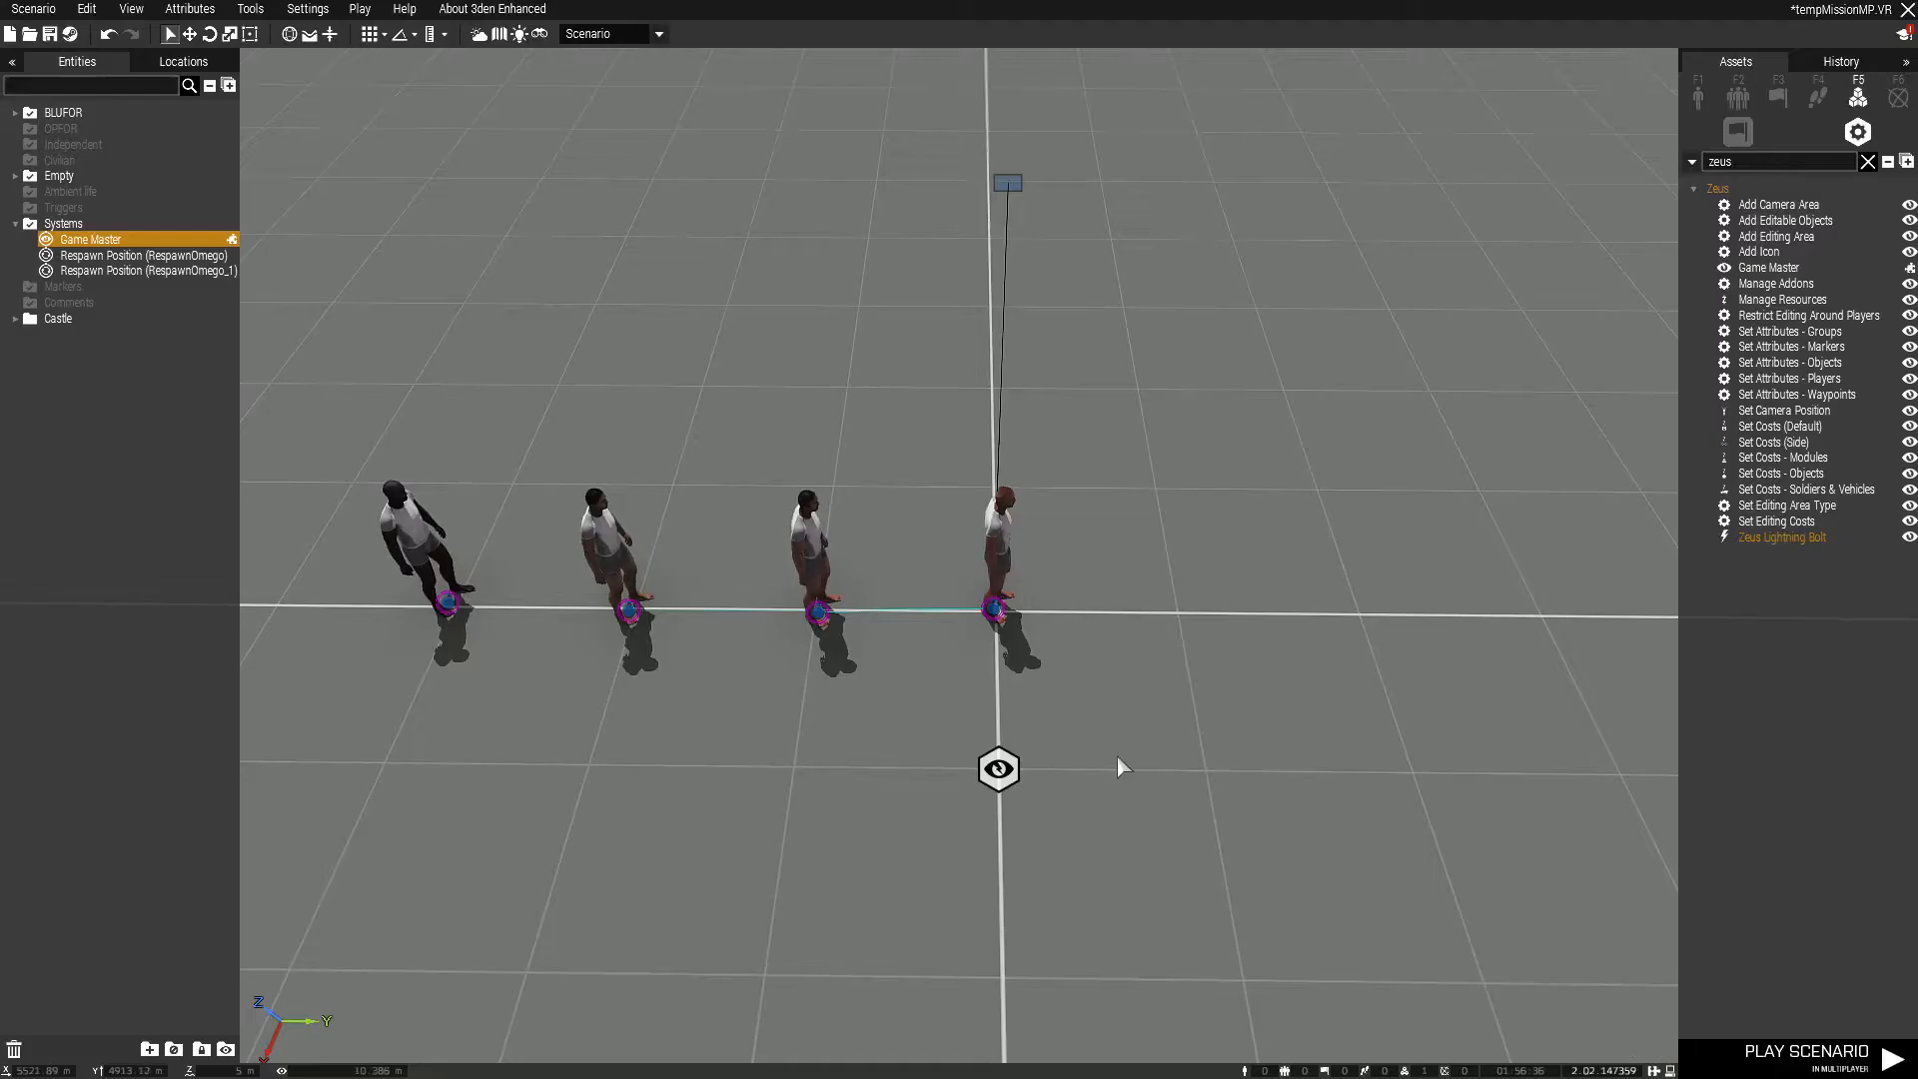
- Give the soldier nearest the Game Master module the variable name Honcho
double_click(999, 556)
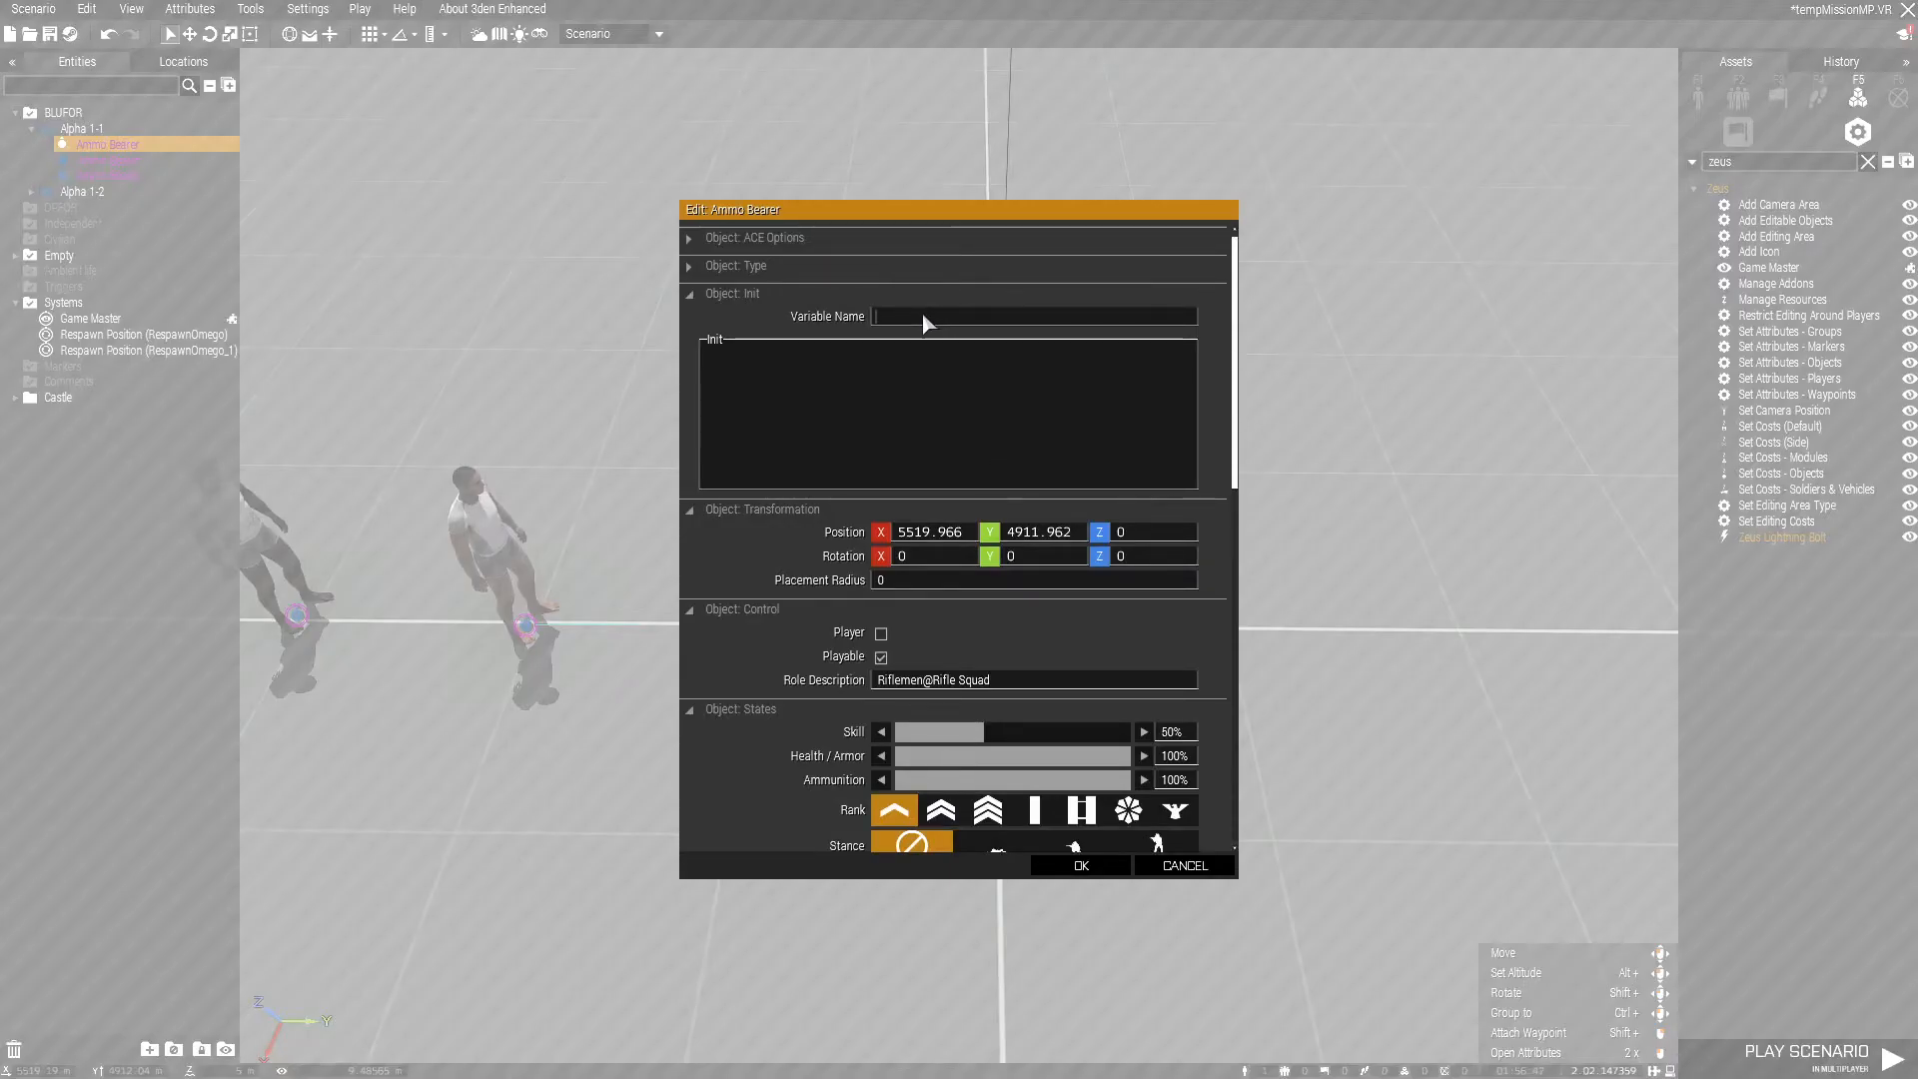
type("Honcho")
double_click(923, 317)
left_click(1099, 865)
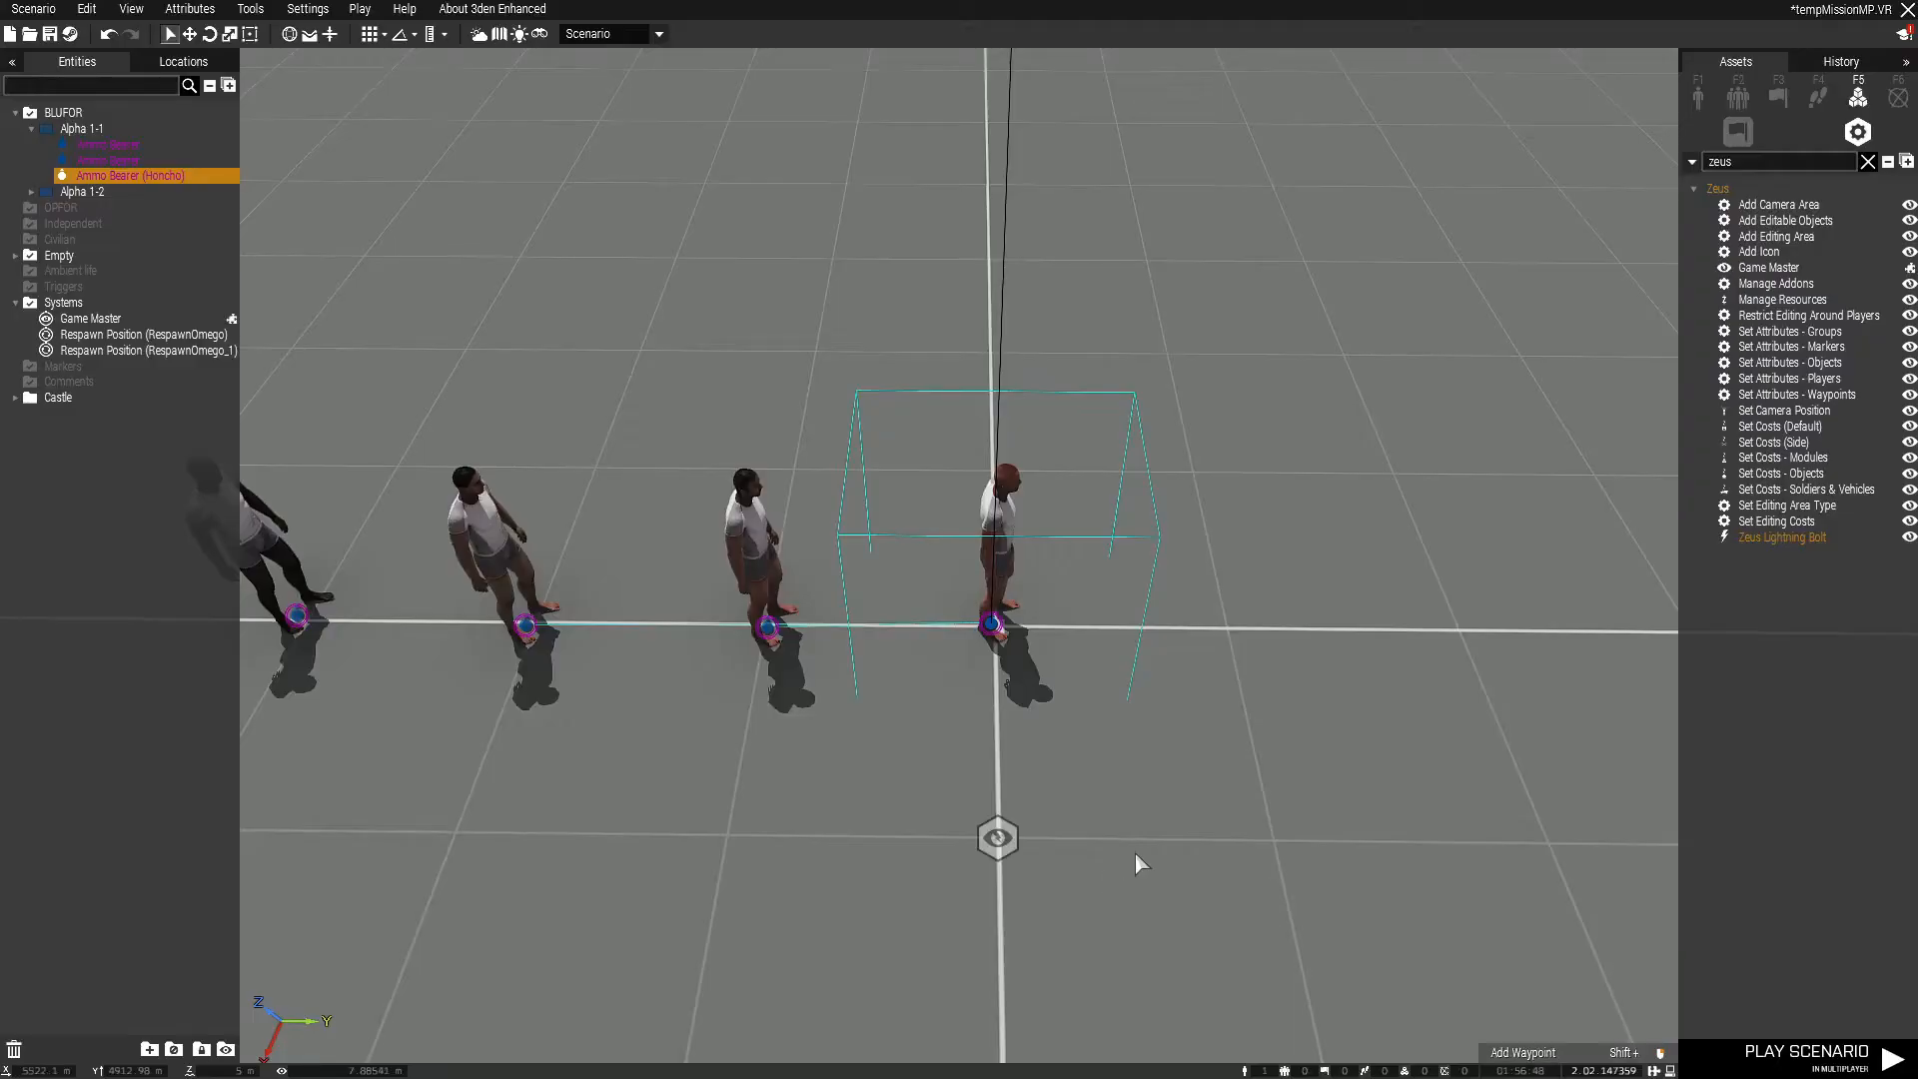
- Set the Game Master module's owner to Honcho and connect the module to that soldier
double_click(1004, 835)
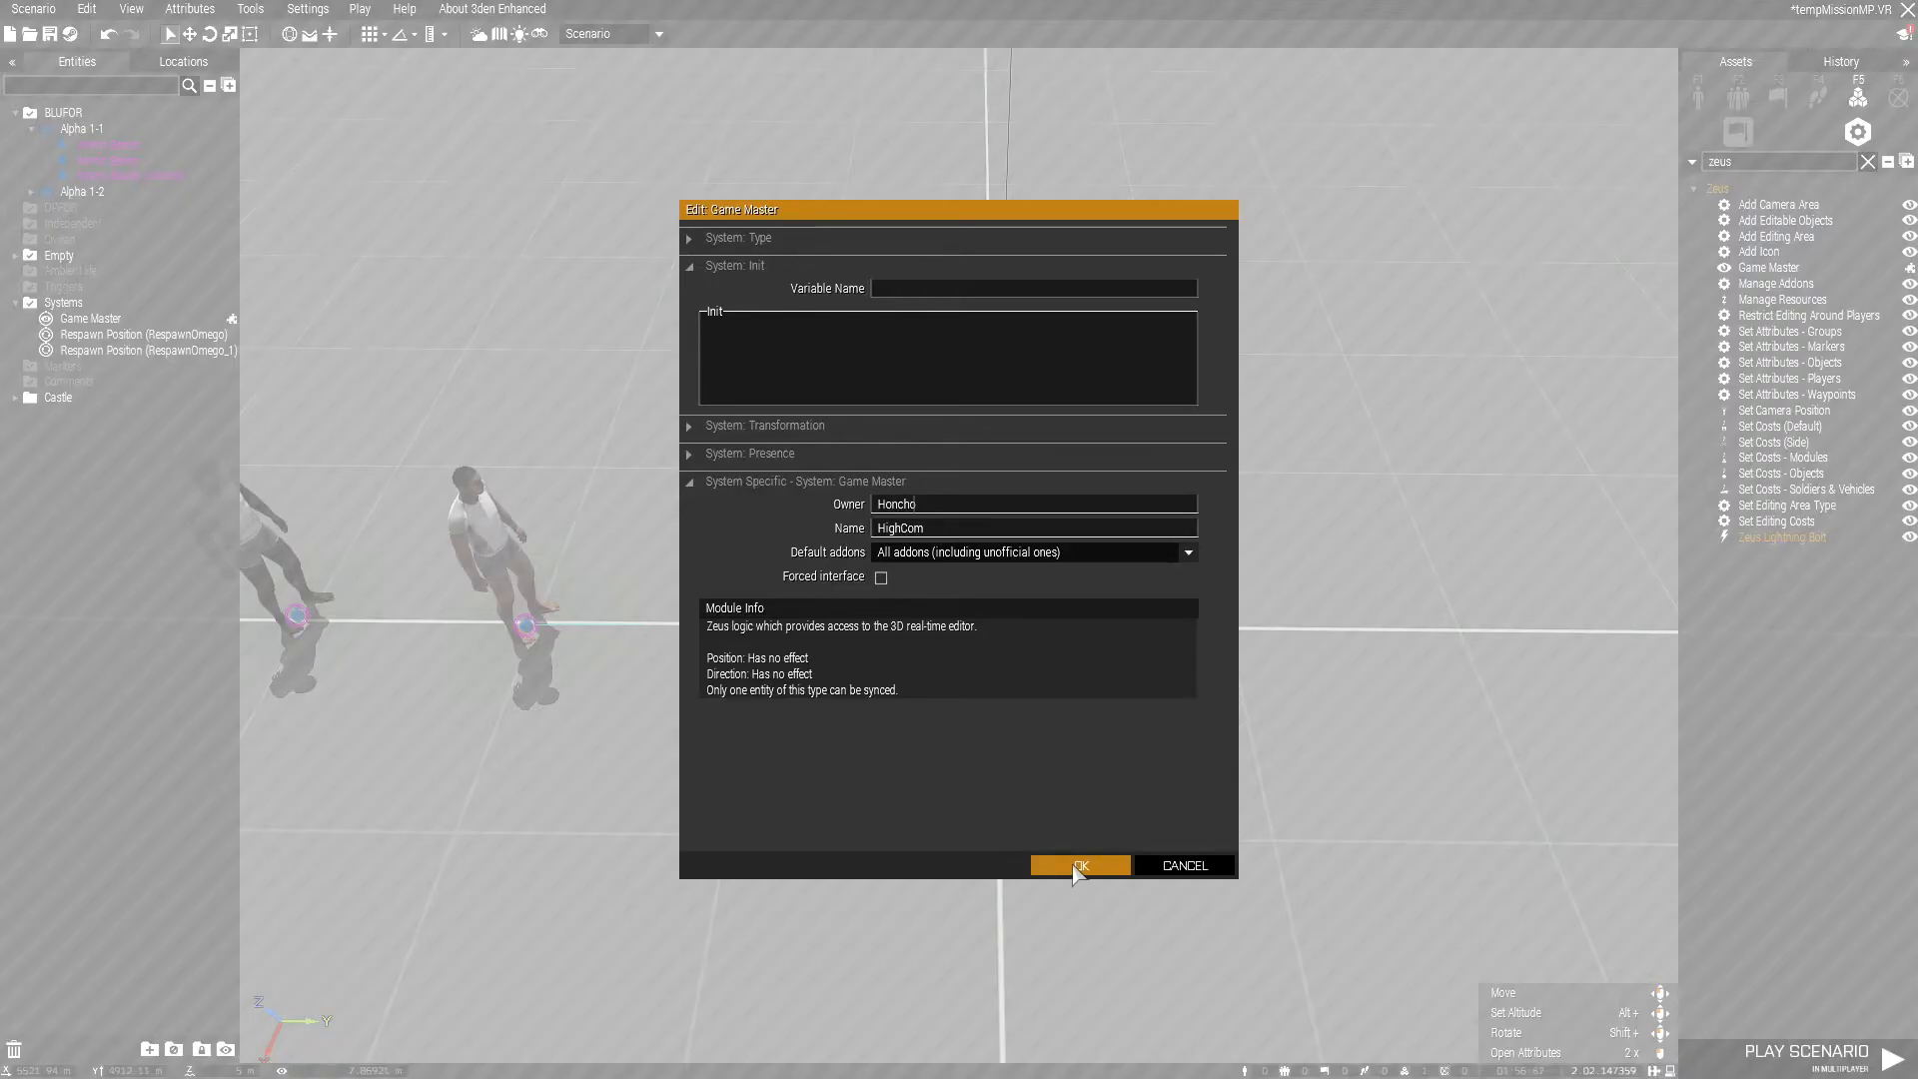
left_click(1079, 865)
right_click(995, 839)
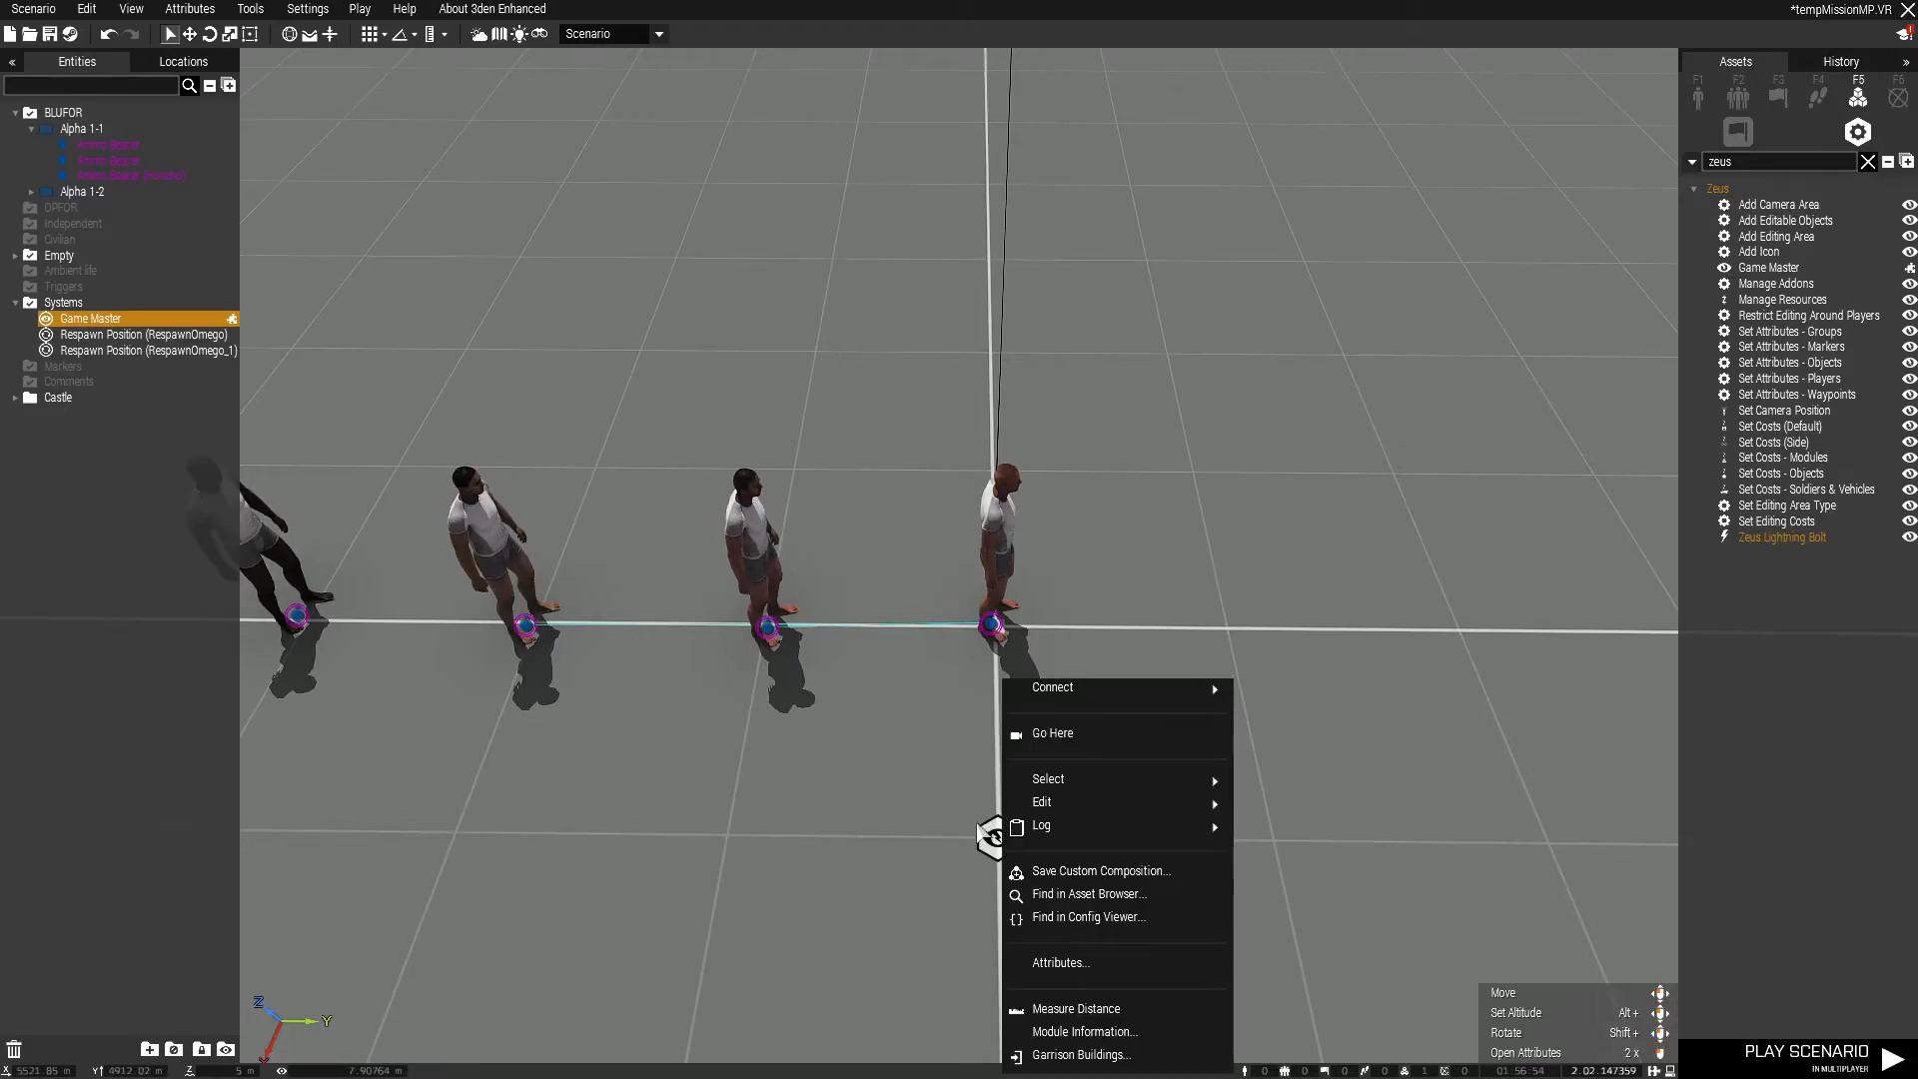
mouse_move(1047, 694)
left_click(1263, 689)
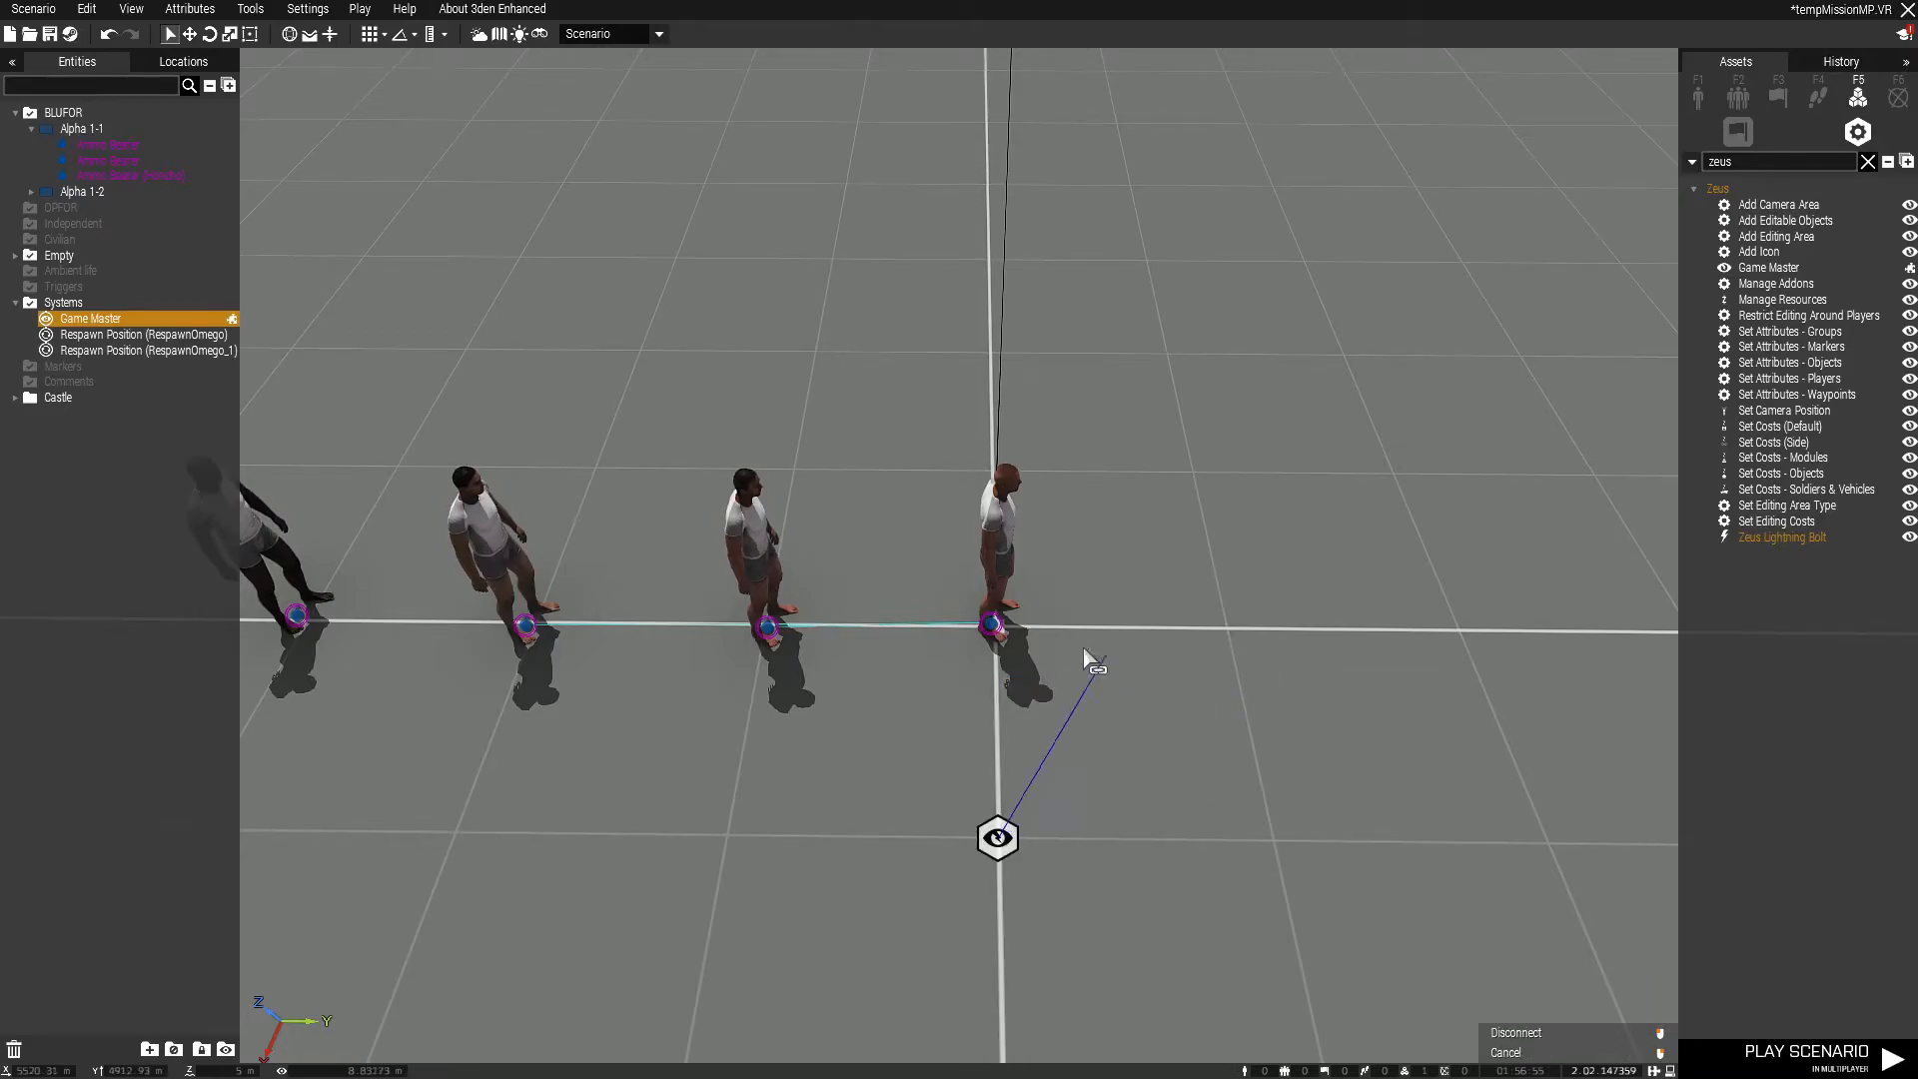
left_click(992, 626)
- Change the role description of the lone Alpha 1-2 soldier to Corpsman@Rifle Squad
scroll(843, 626, "down", 5)
scroll(1003, 627, "down", 3)
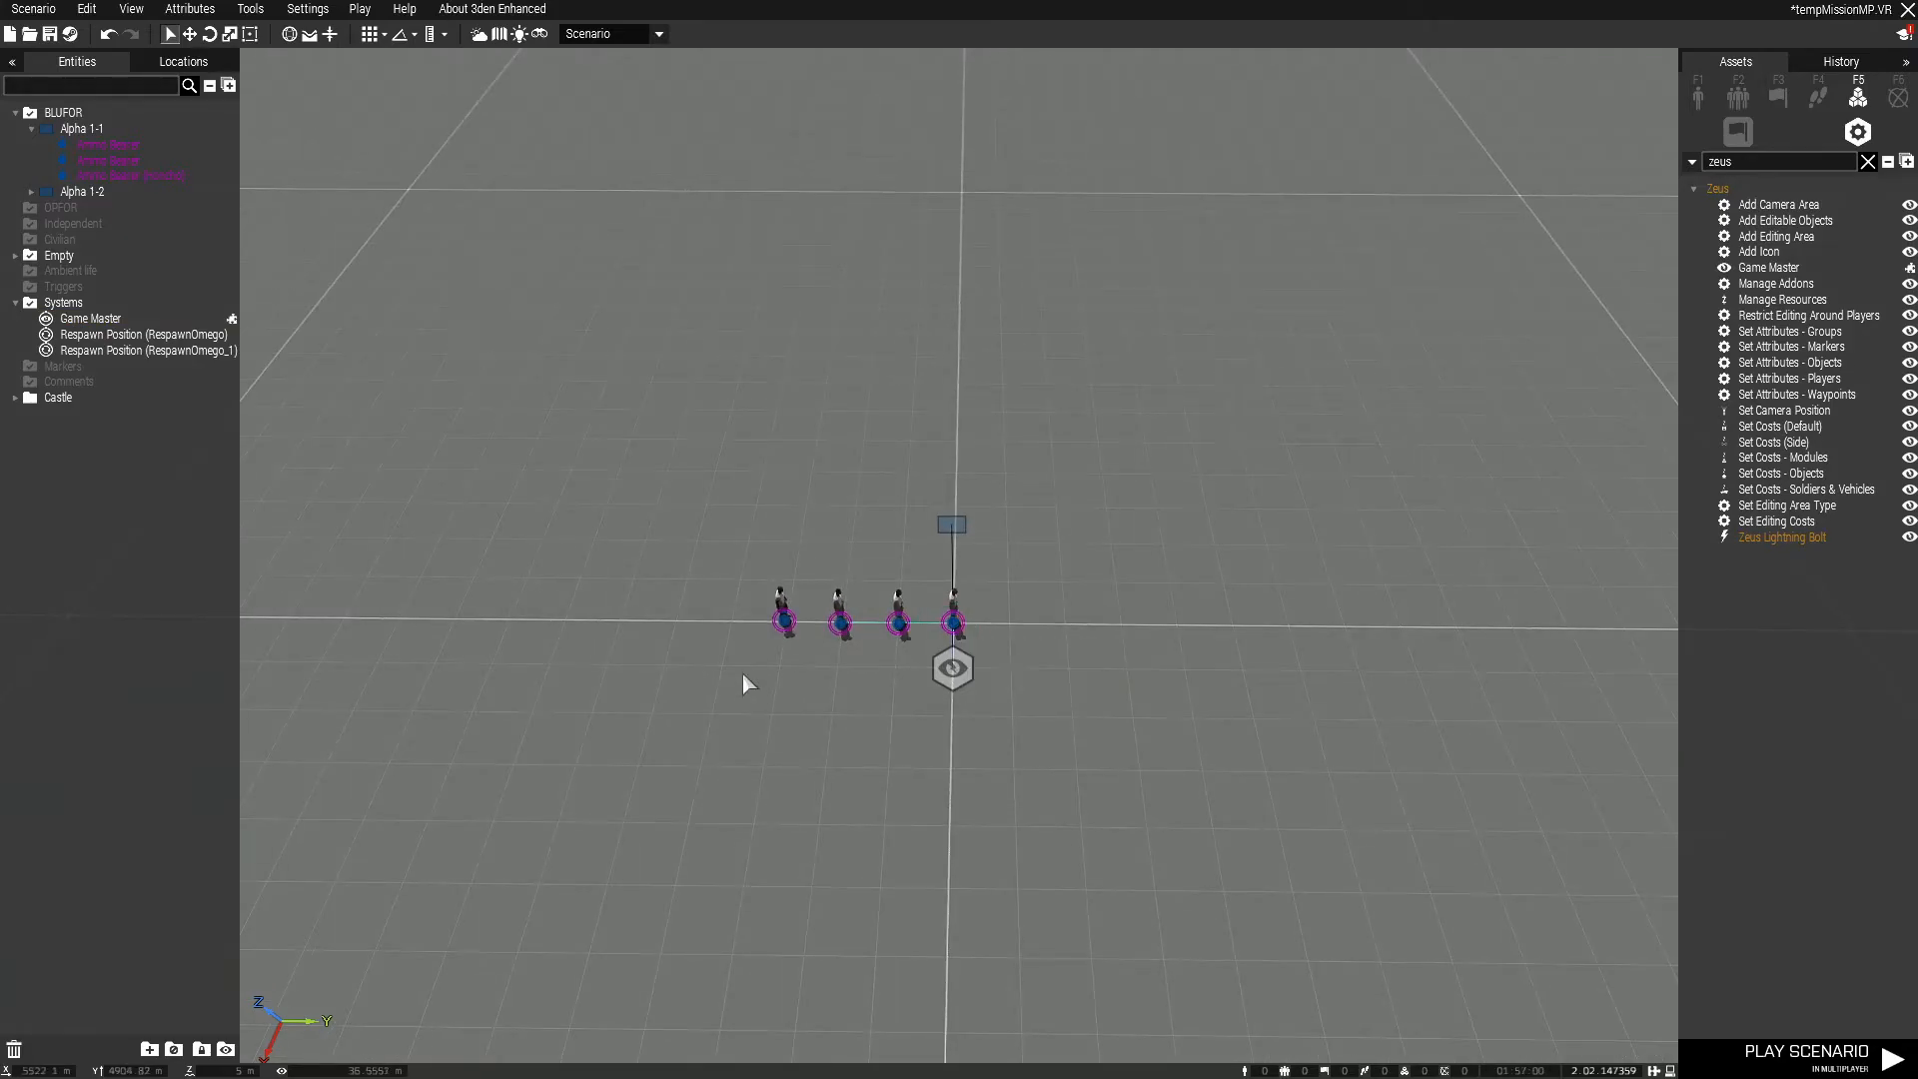
scroll(933, 633, "up", 7)
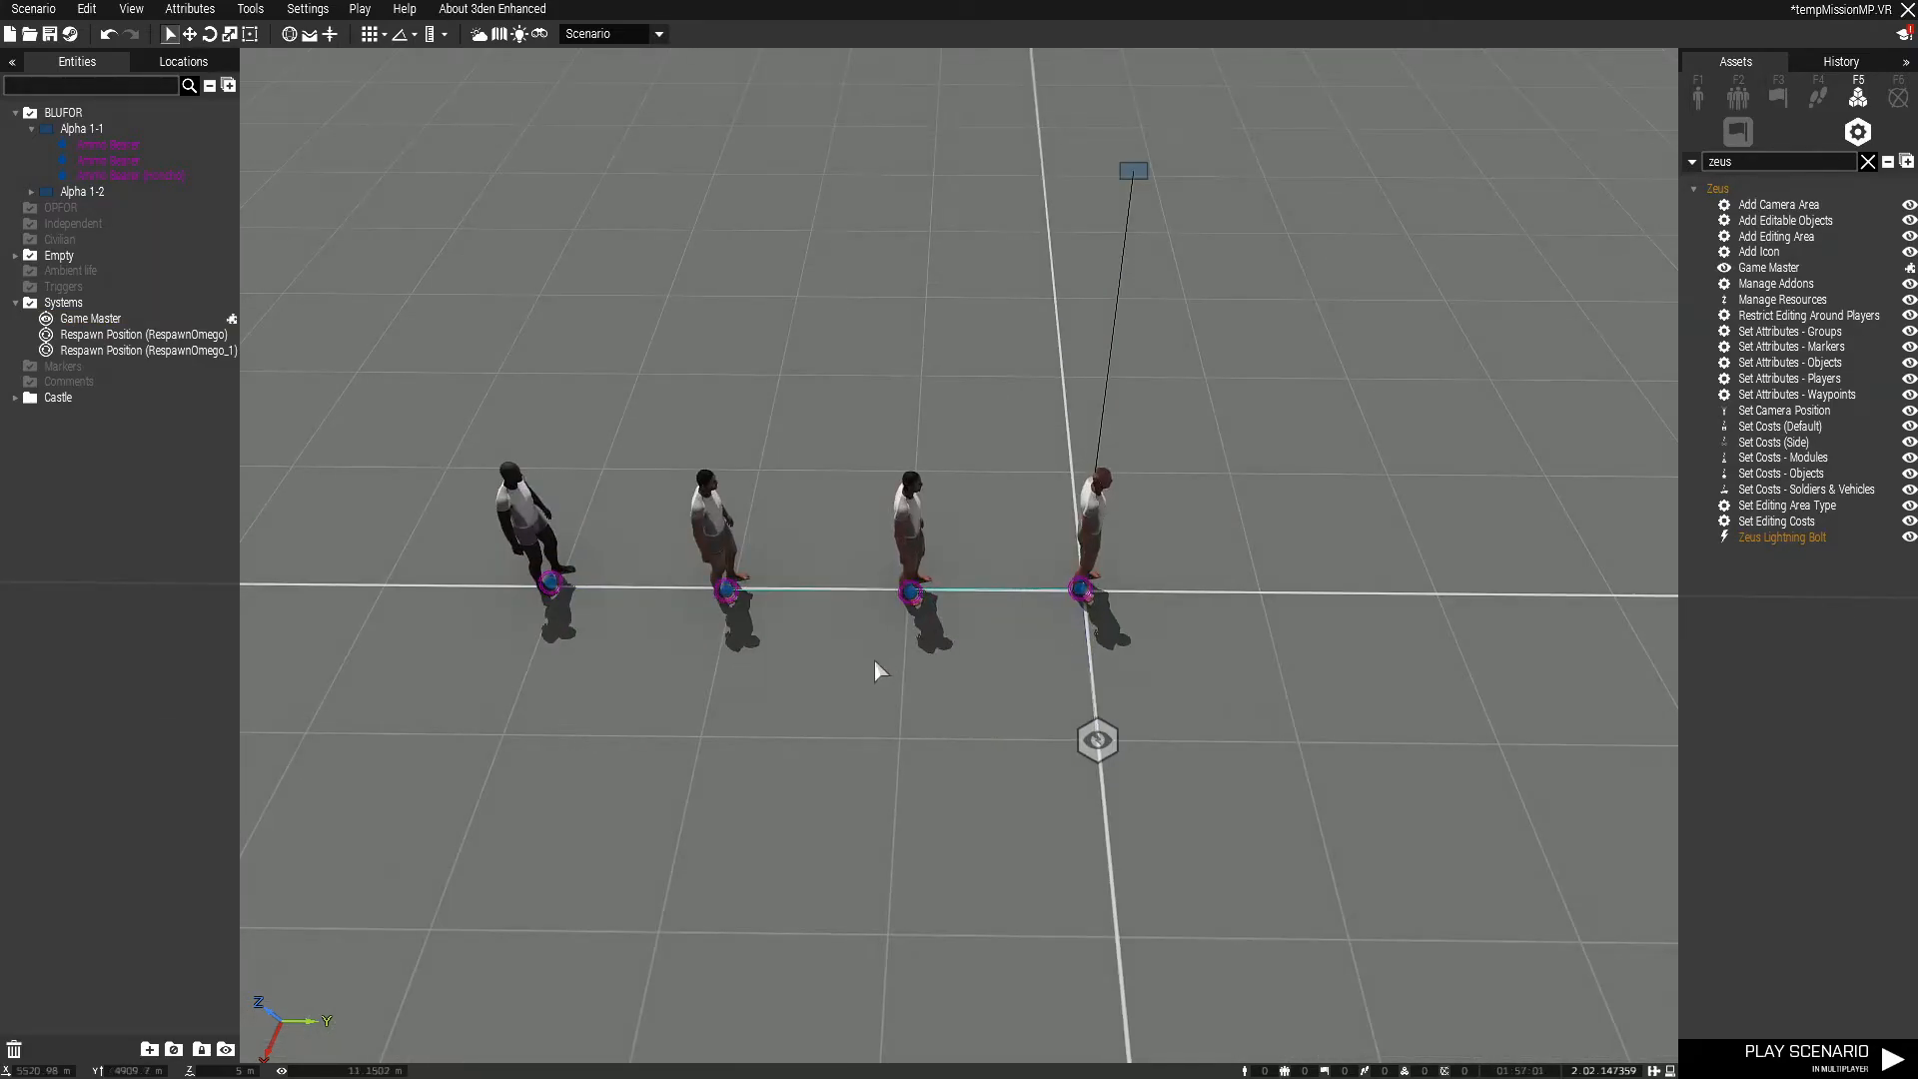
right_click_drag(875, 661, 953, 445)
key("a")
key("s")
scroll(655, 661, "up", 1)
left_click(771, 541)
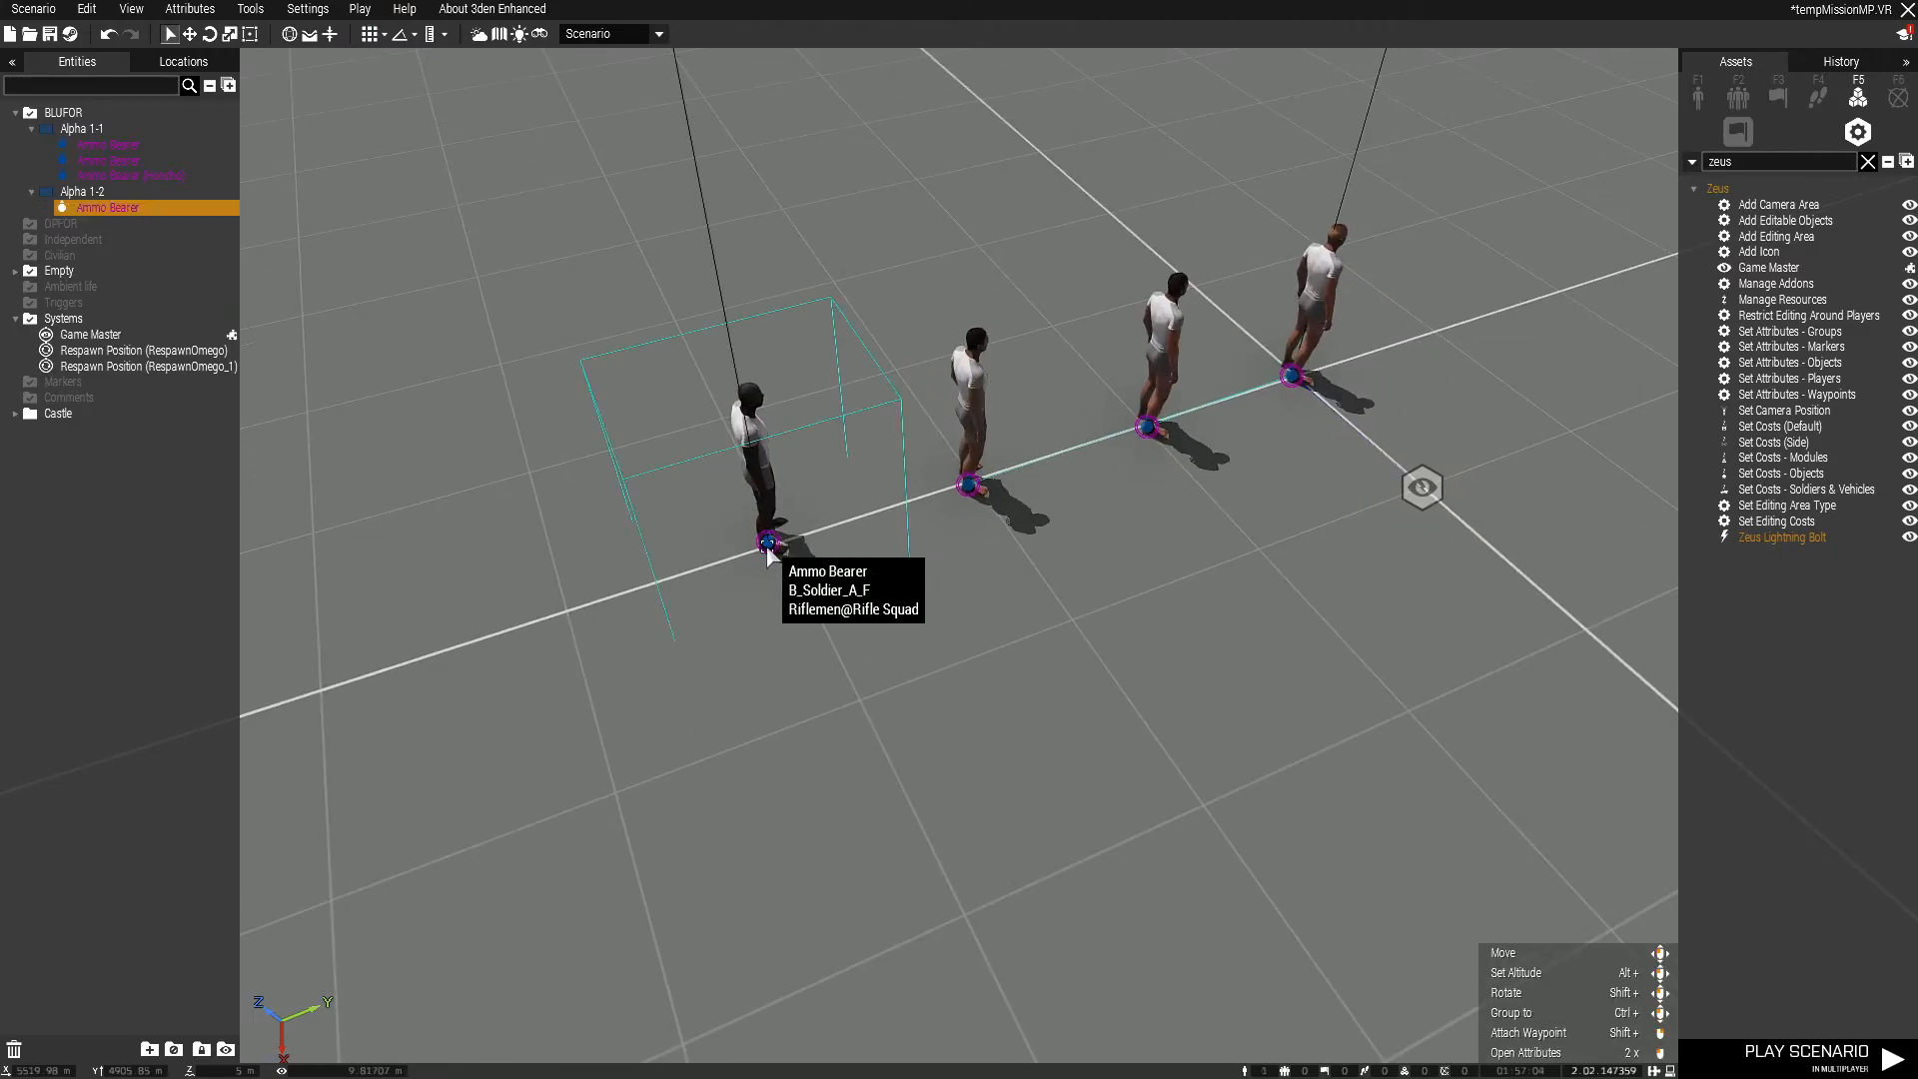
double_click(766, 550)
scroll(759, 499, "down", 1)
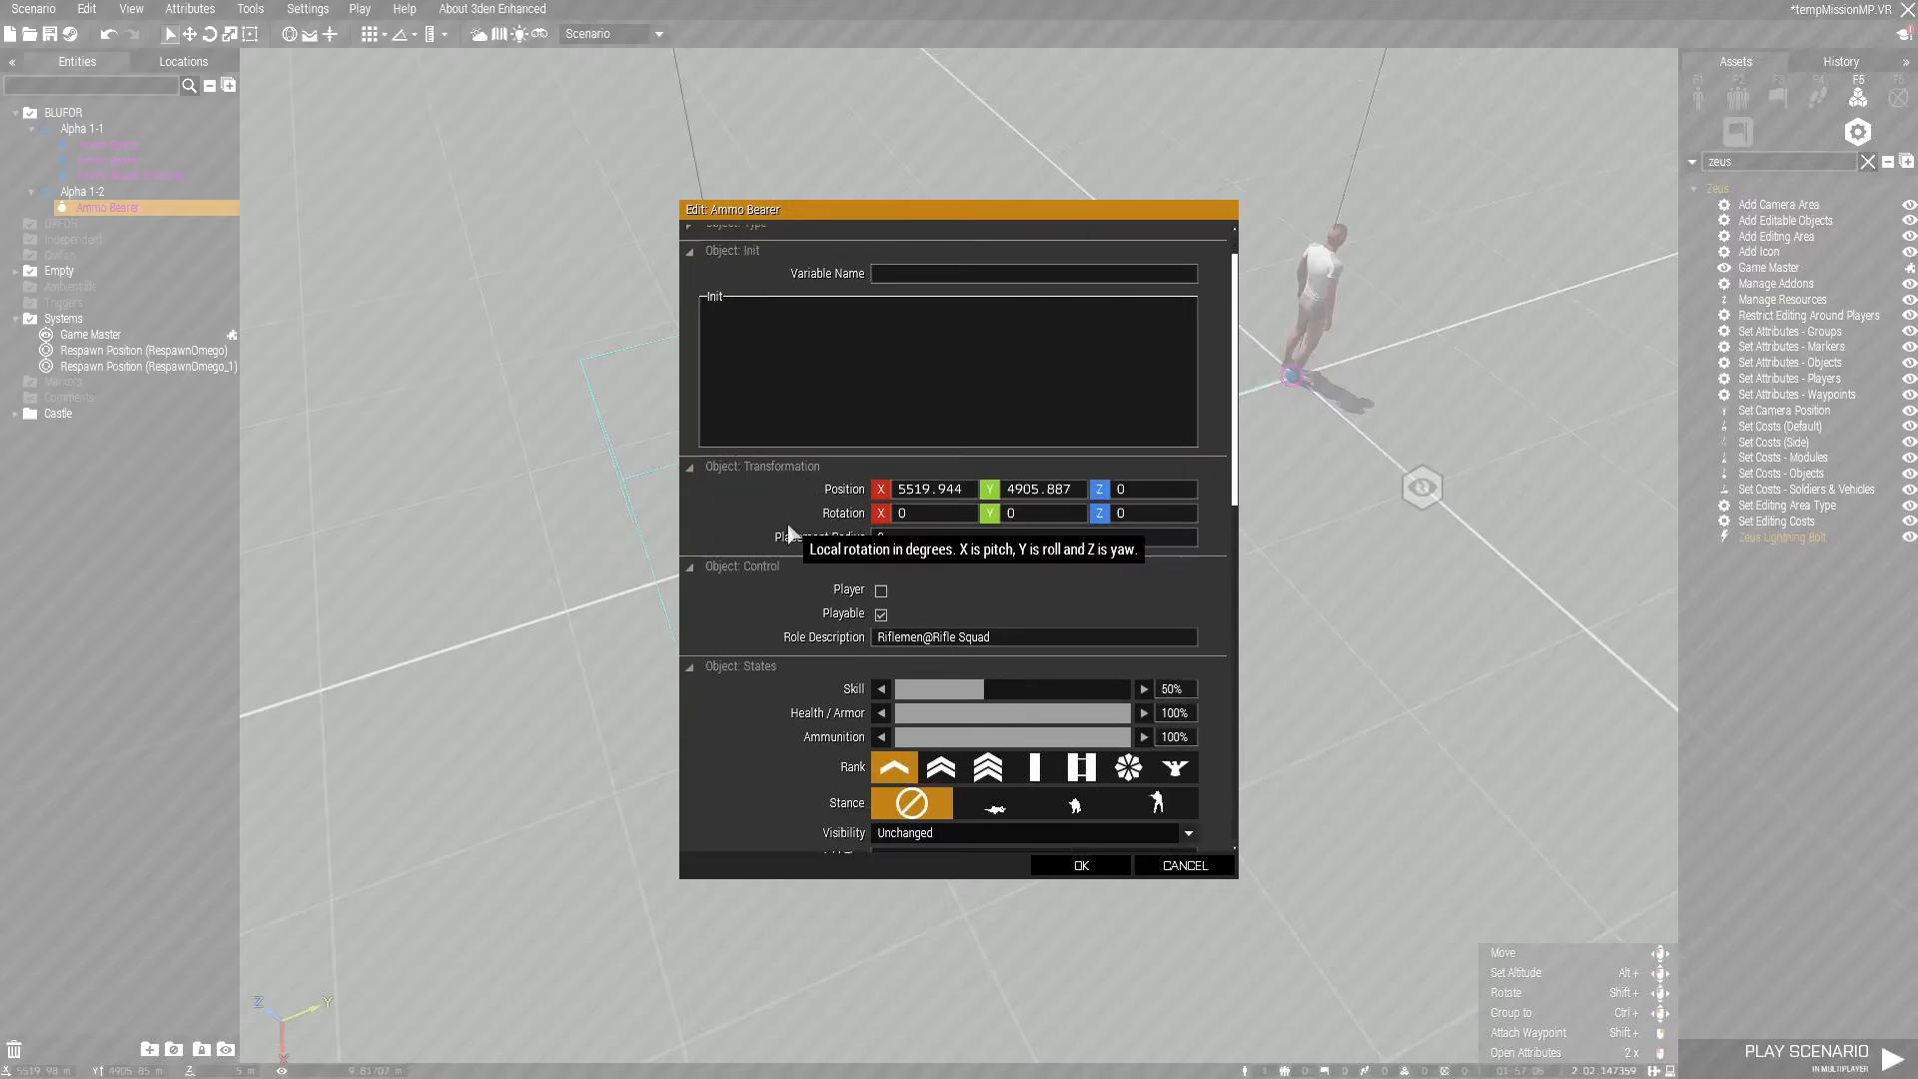
key("Escape")
double_click(764, 531)
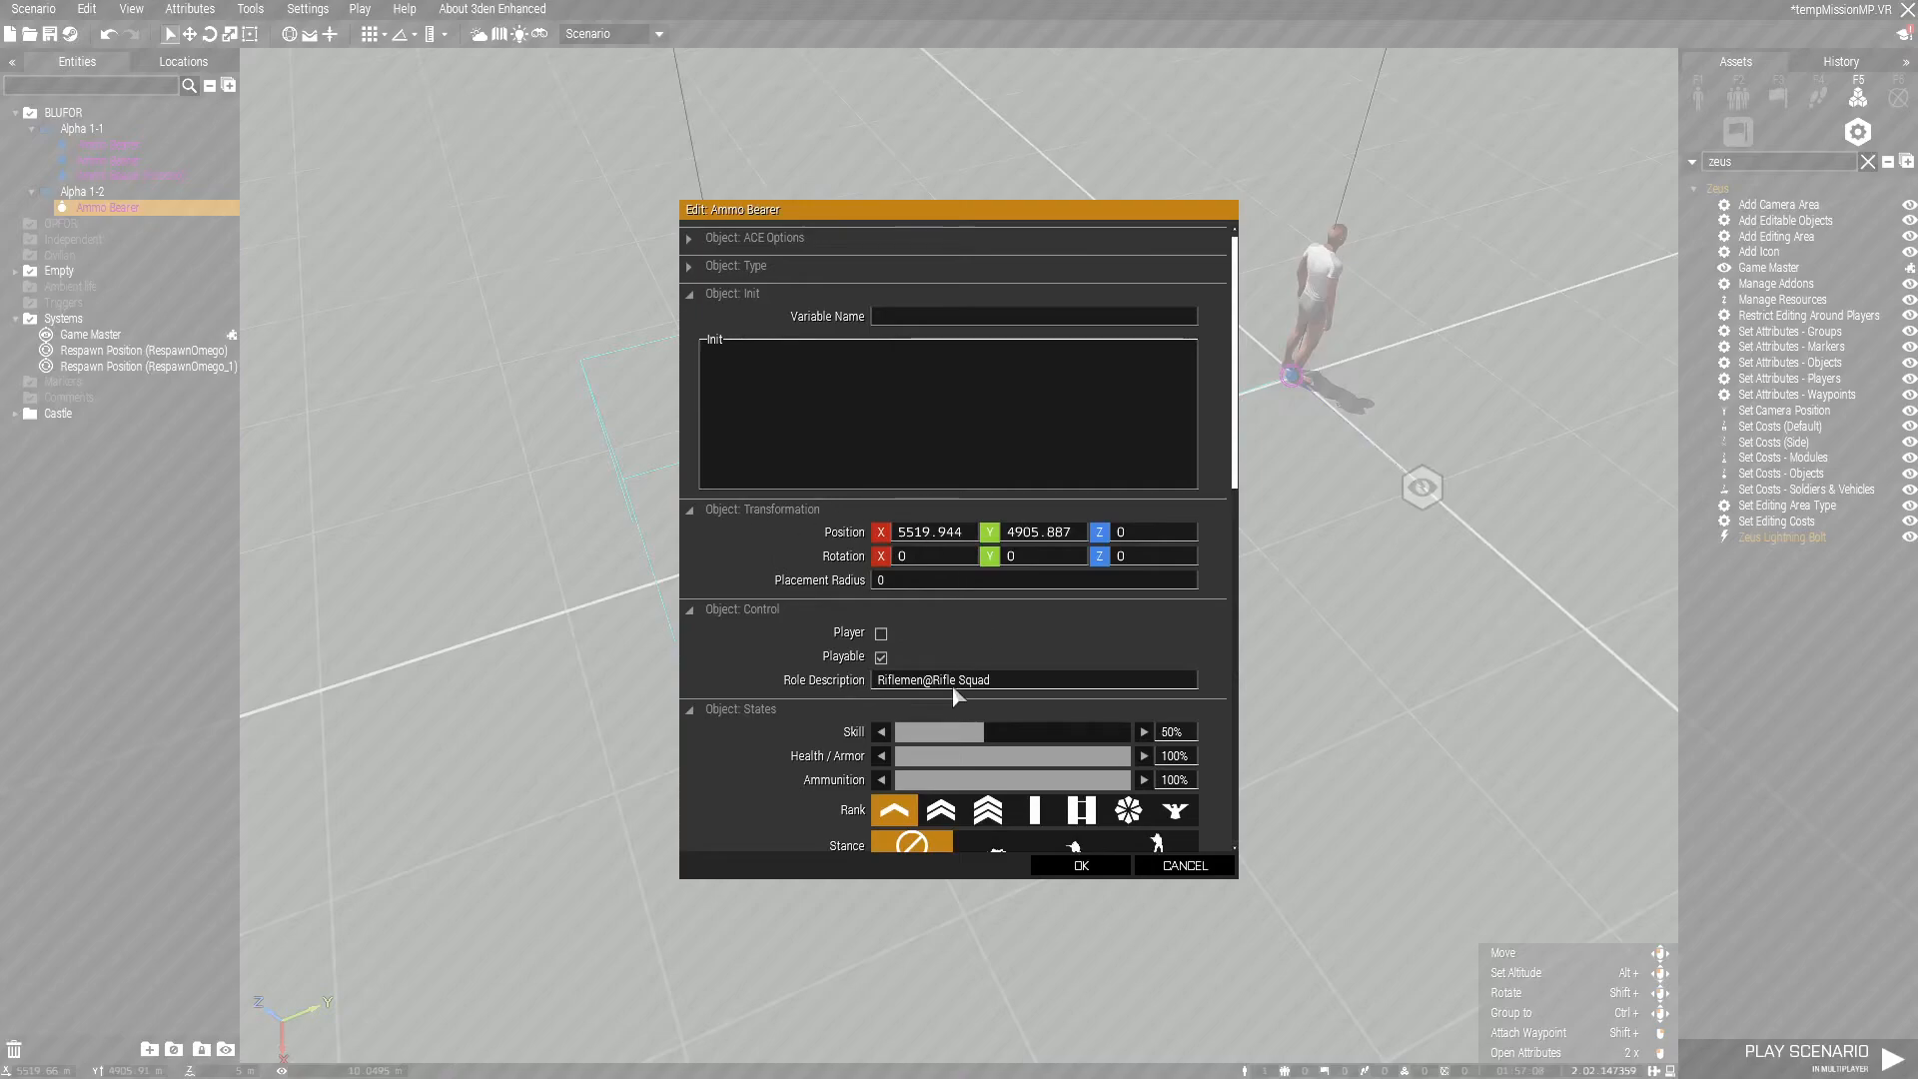
left_click_drag(922, 681, 817, 689)
type("Corpsman")
left_click(1080, 865)
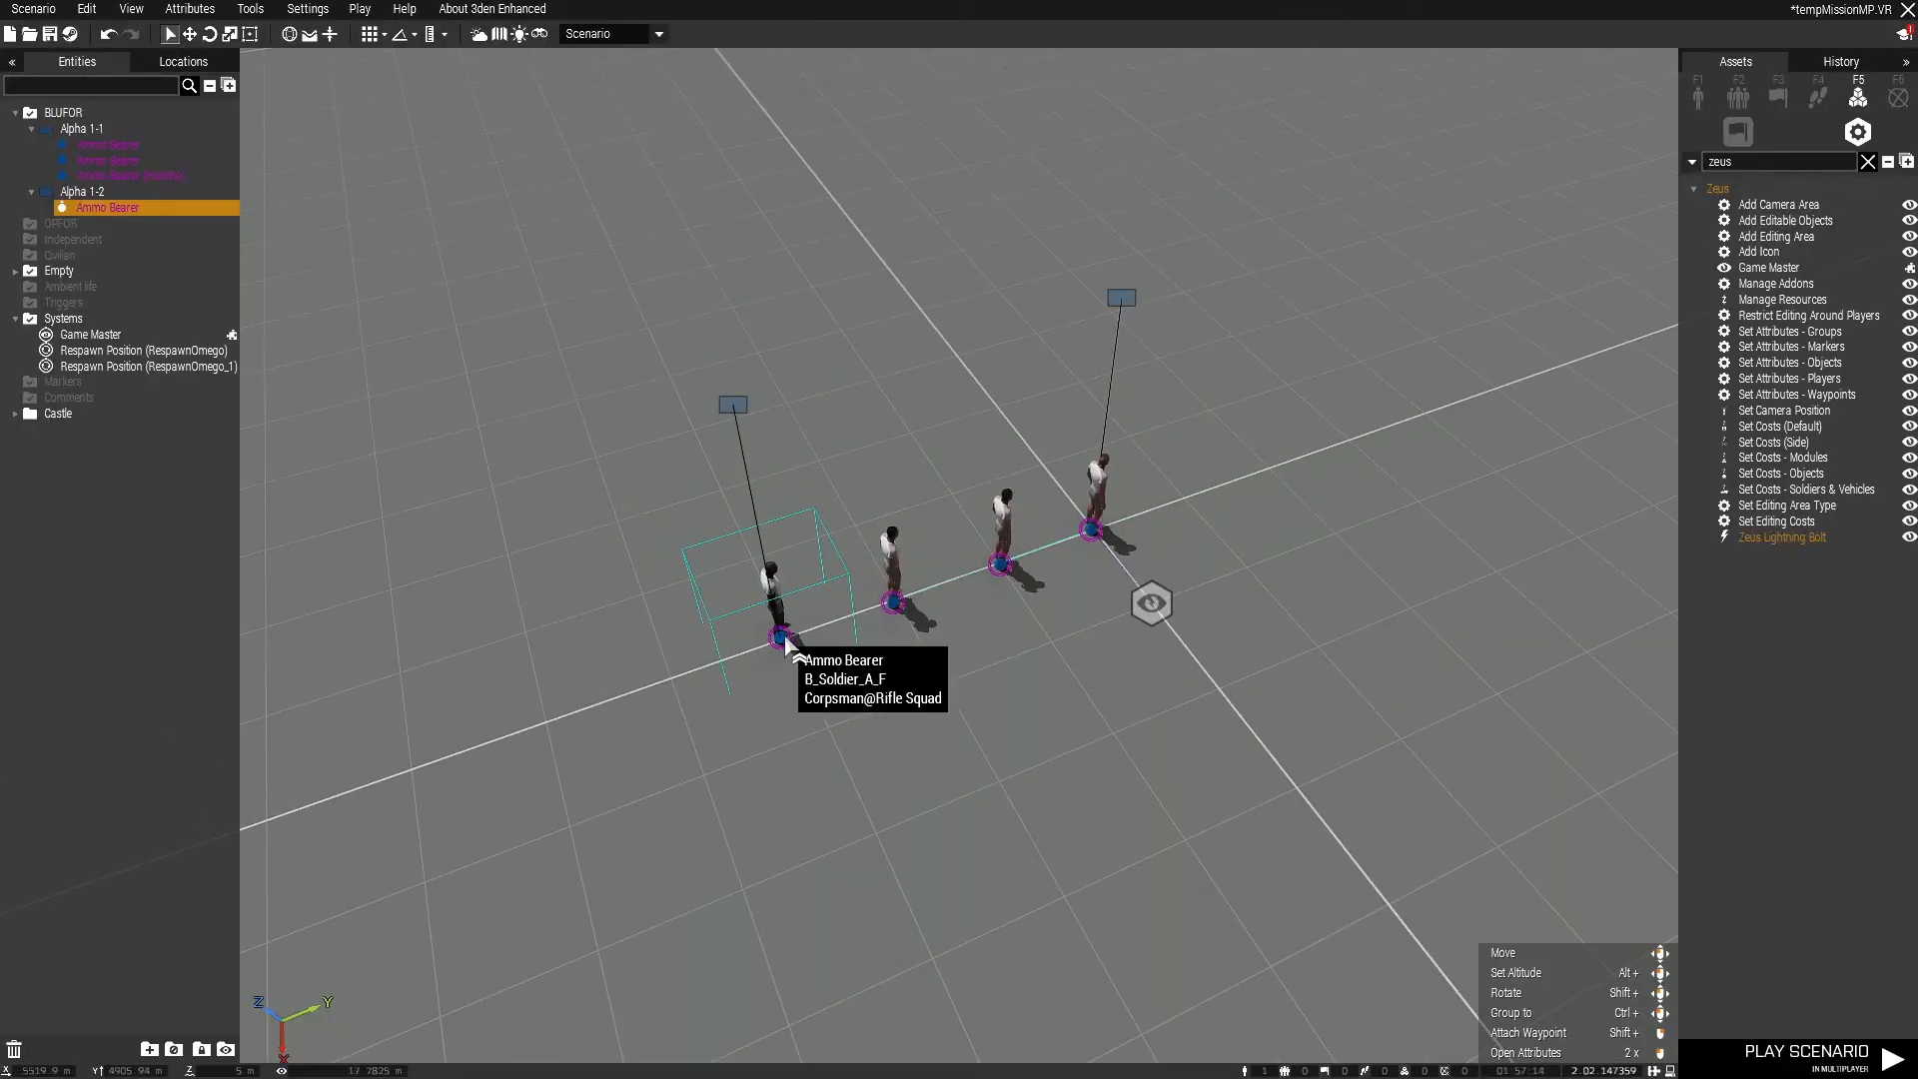
- Group the Corpsman with the neighbouring riflemen of Alpha 1-1
left_click_drag(882, 613, 884, 613, "ctrl")
left_click(1027, 735)
scroll(1177, 611, "up", 3)
- Start the scenario in multiplayer and take the first Riflemen role in the Rifle Squad
left_click(358, 10)
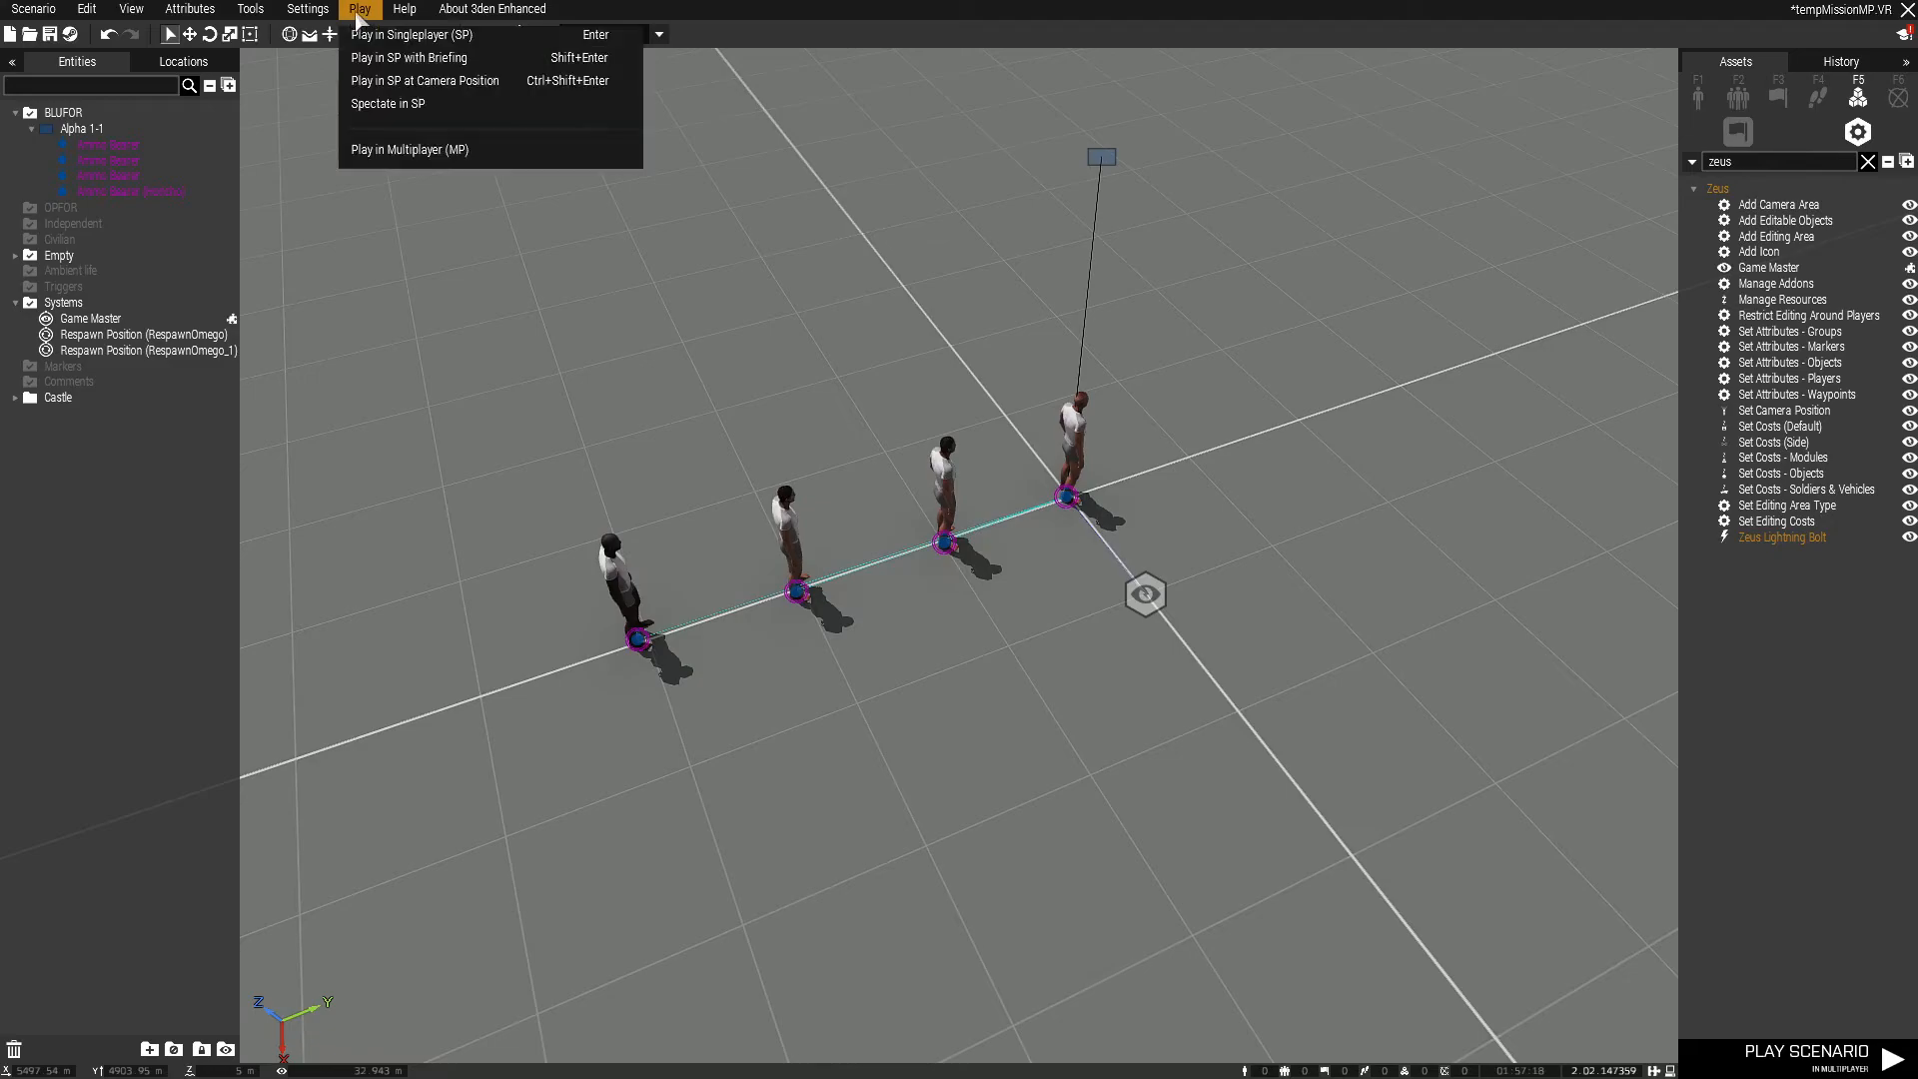
left_click(429, 150)
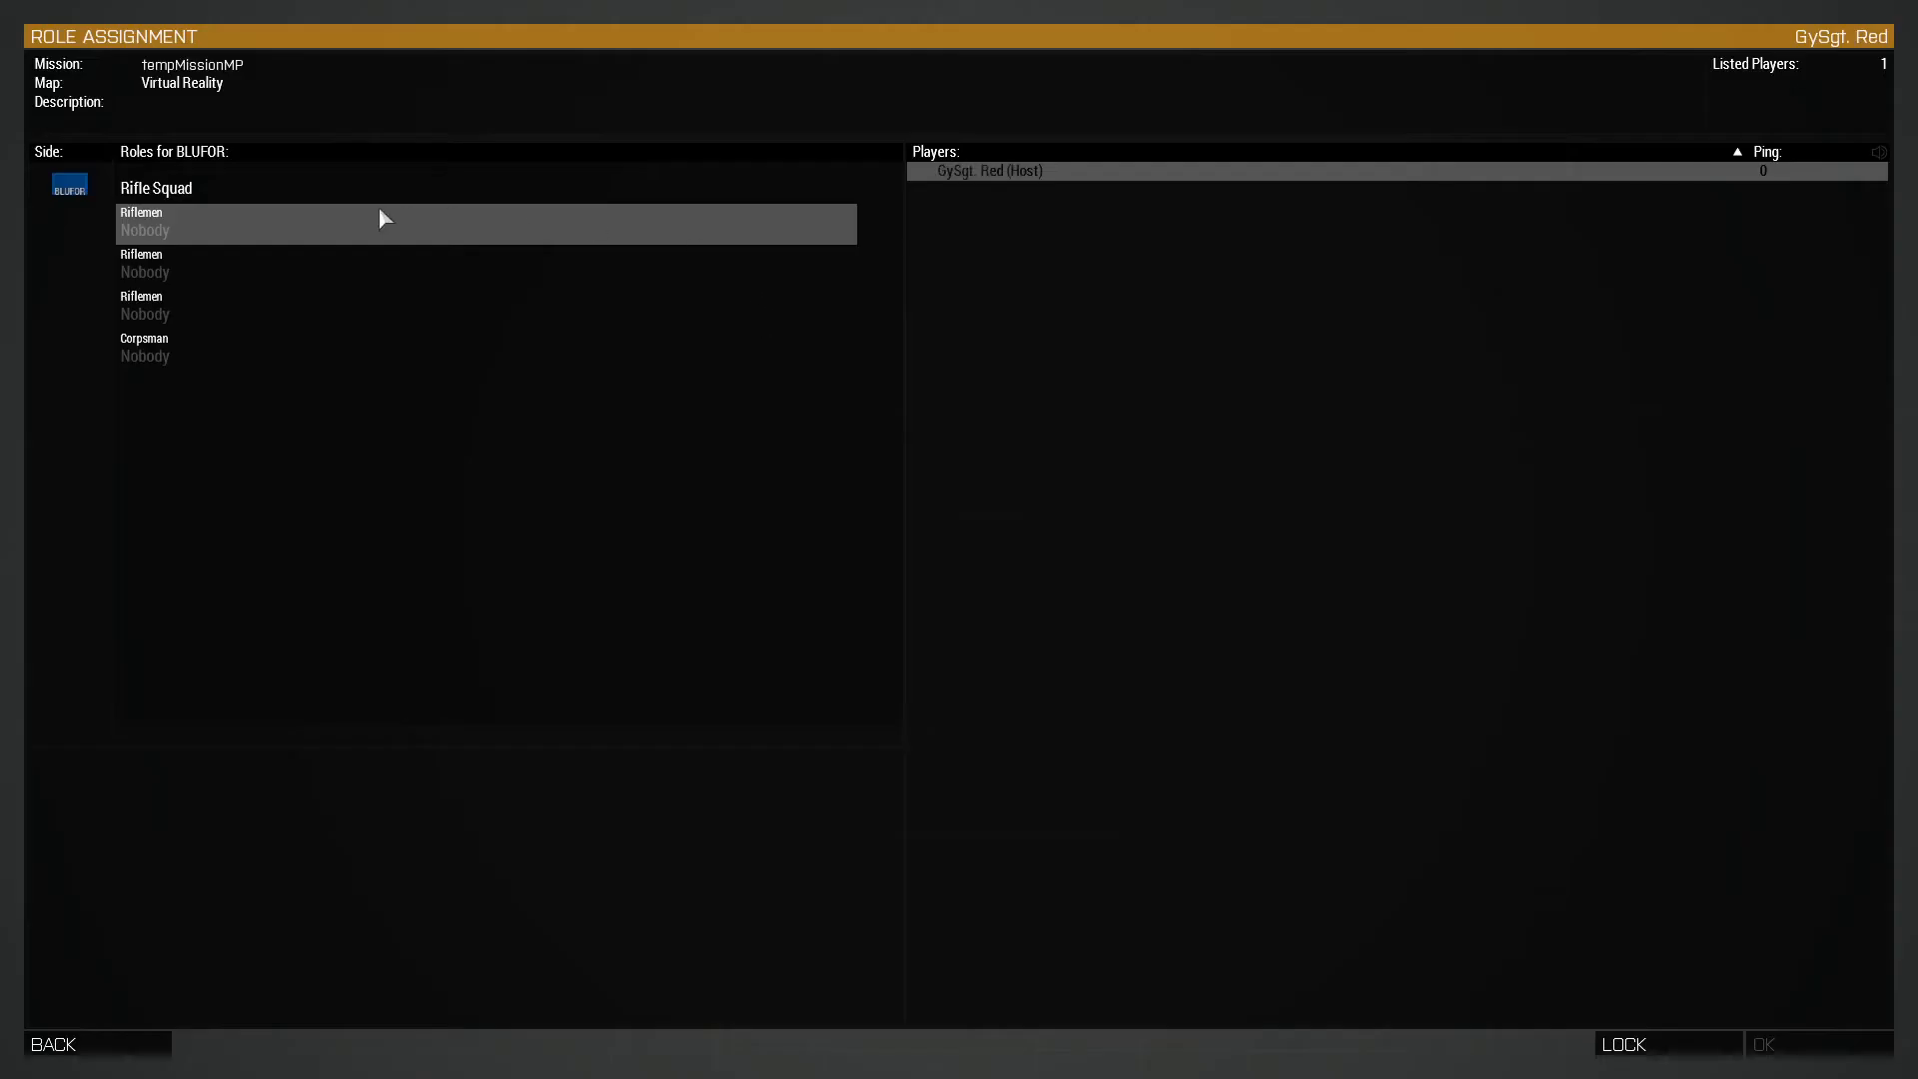
left_click(240, 227)
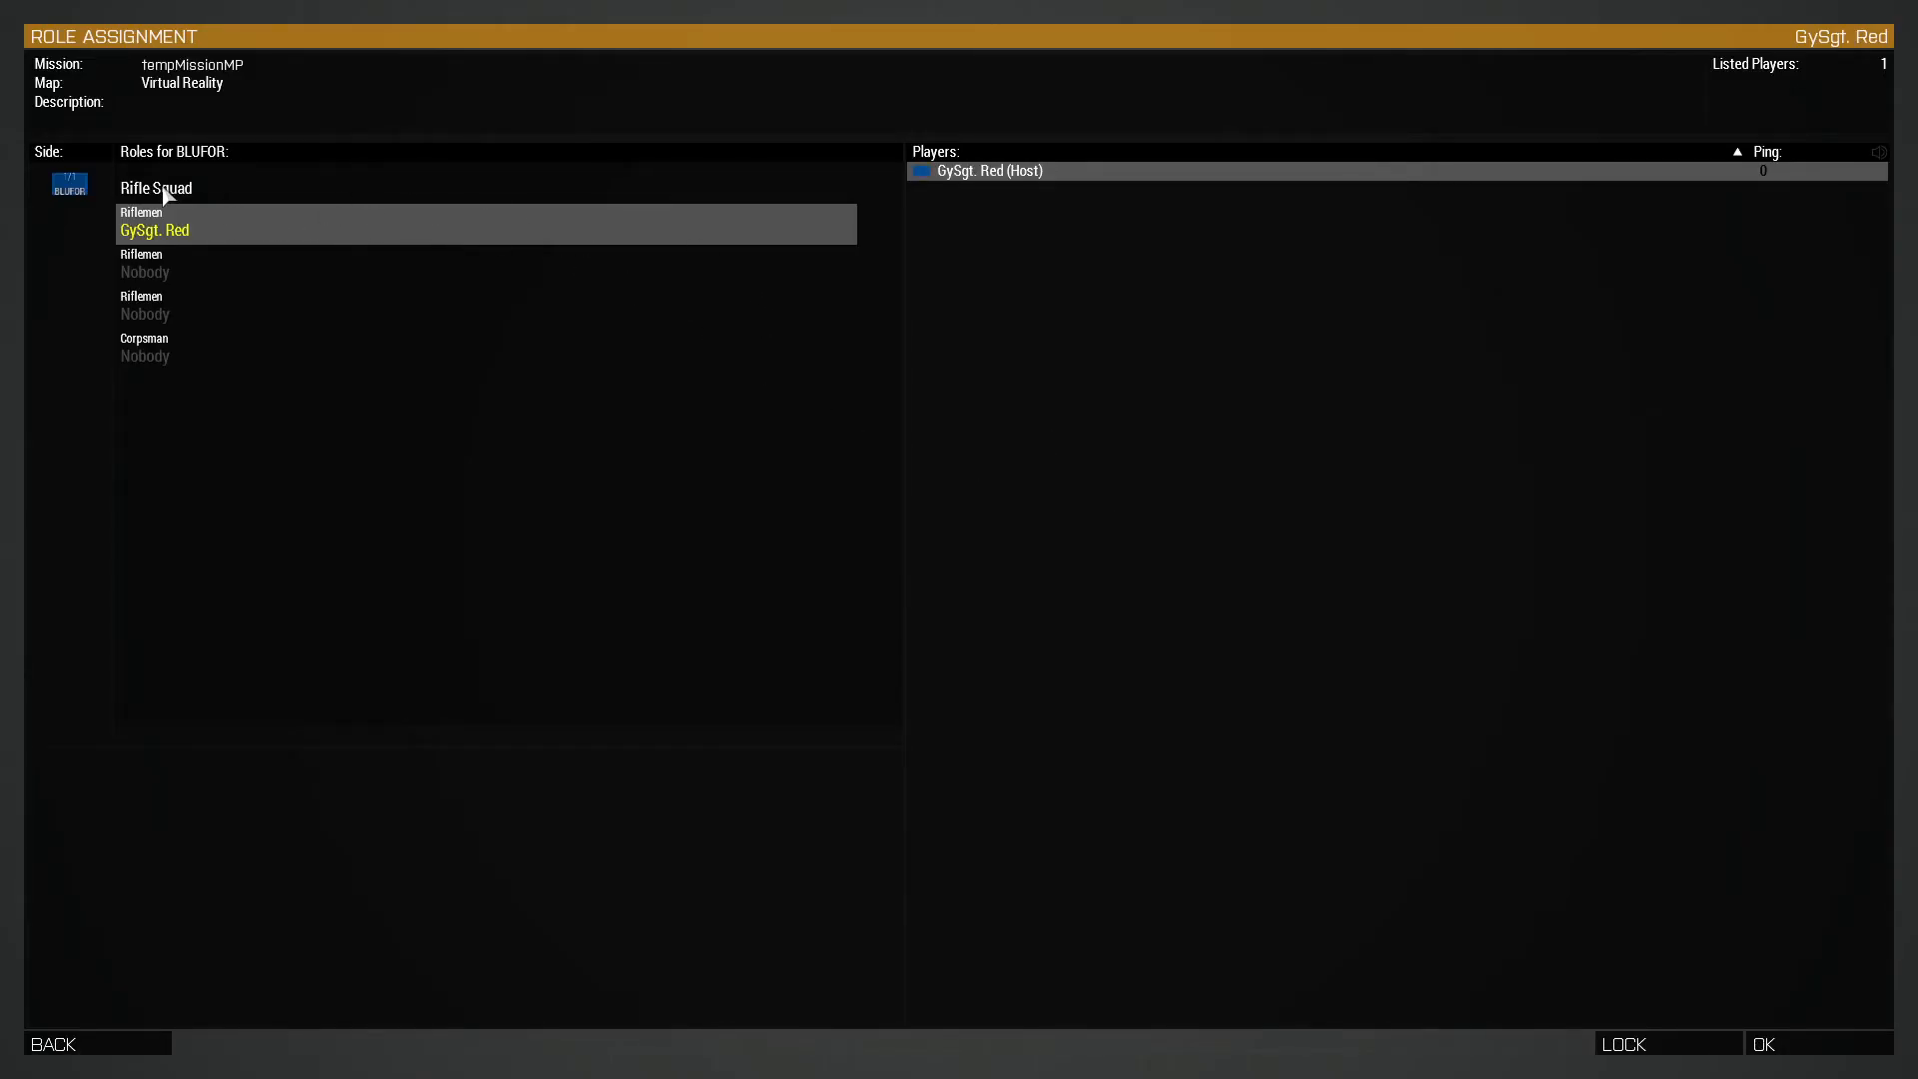
left_click(1811, 1044)
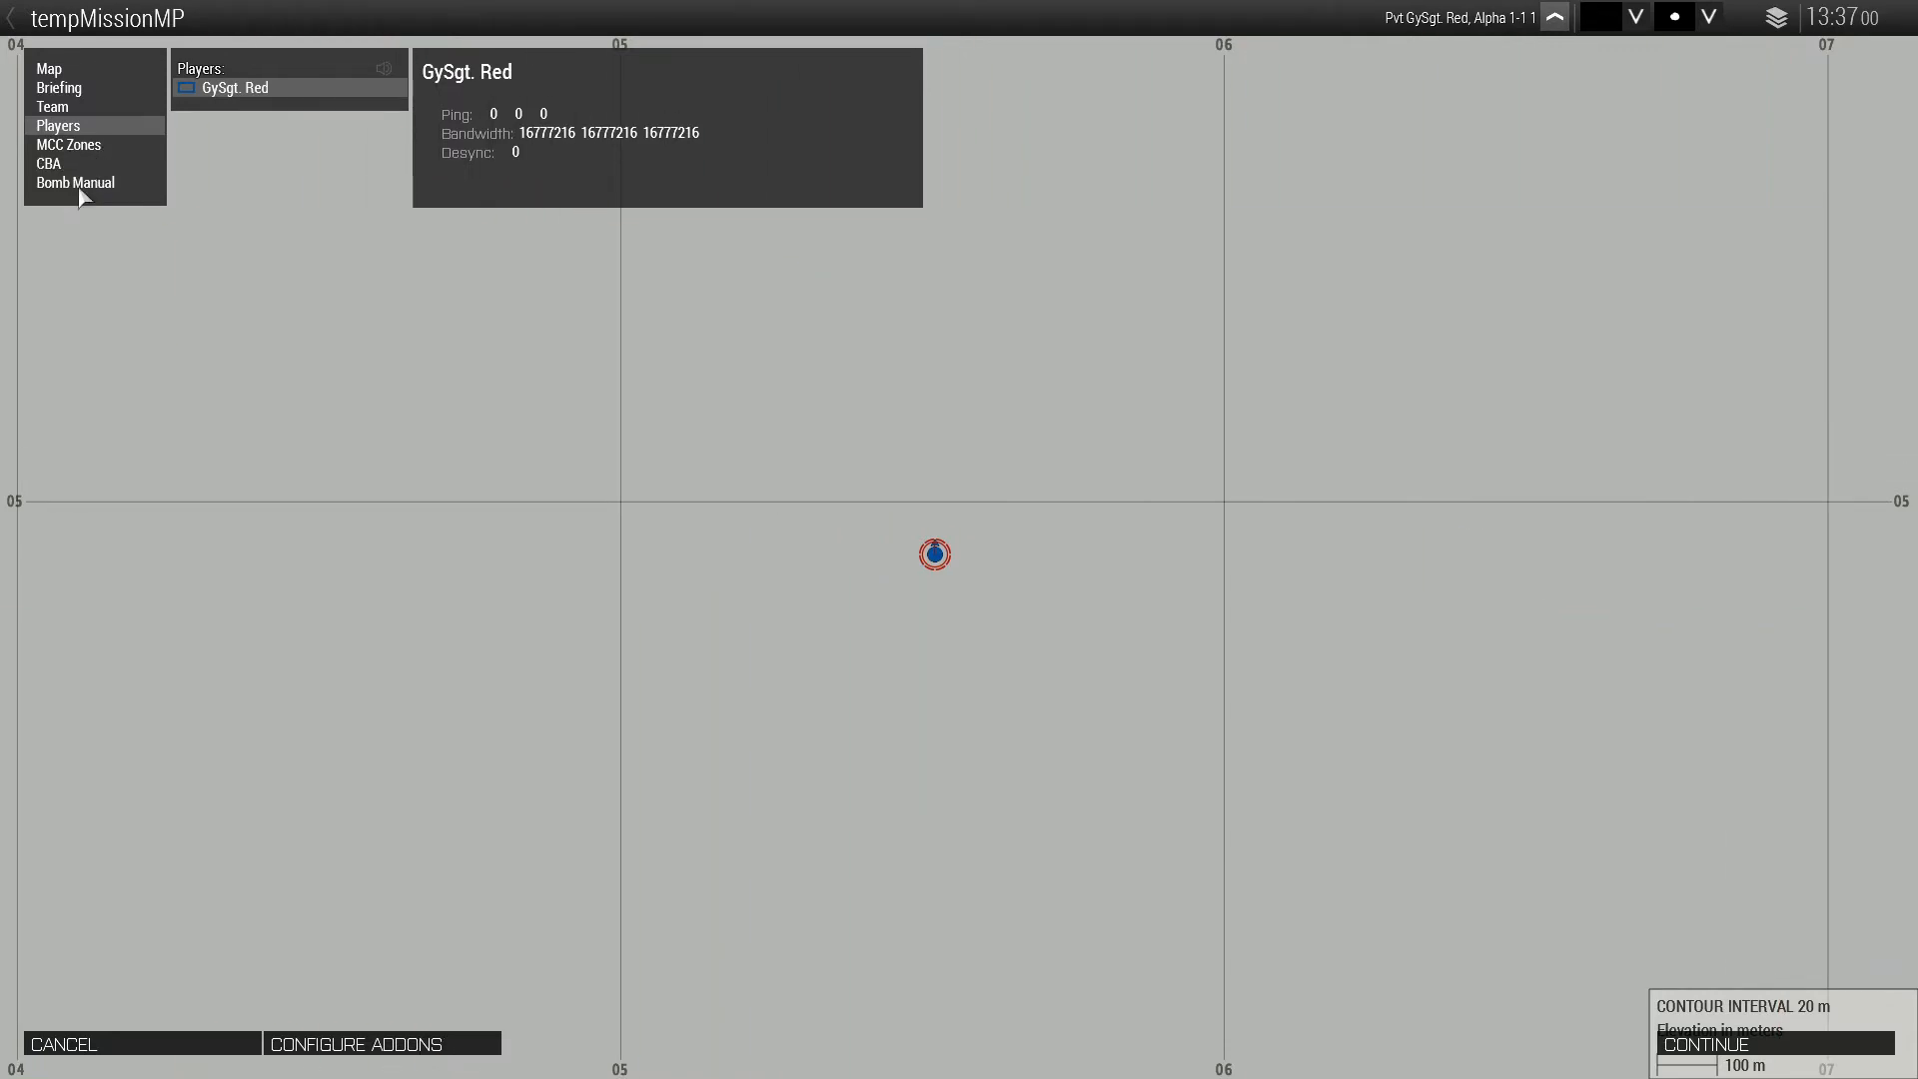
- Examine the Bomb Manual's Numpad Module page and return to the mission map
left_click(78, 186)
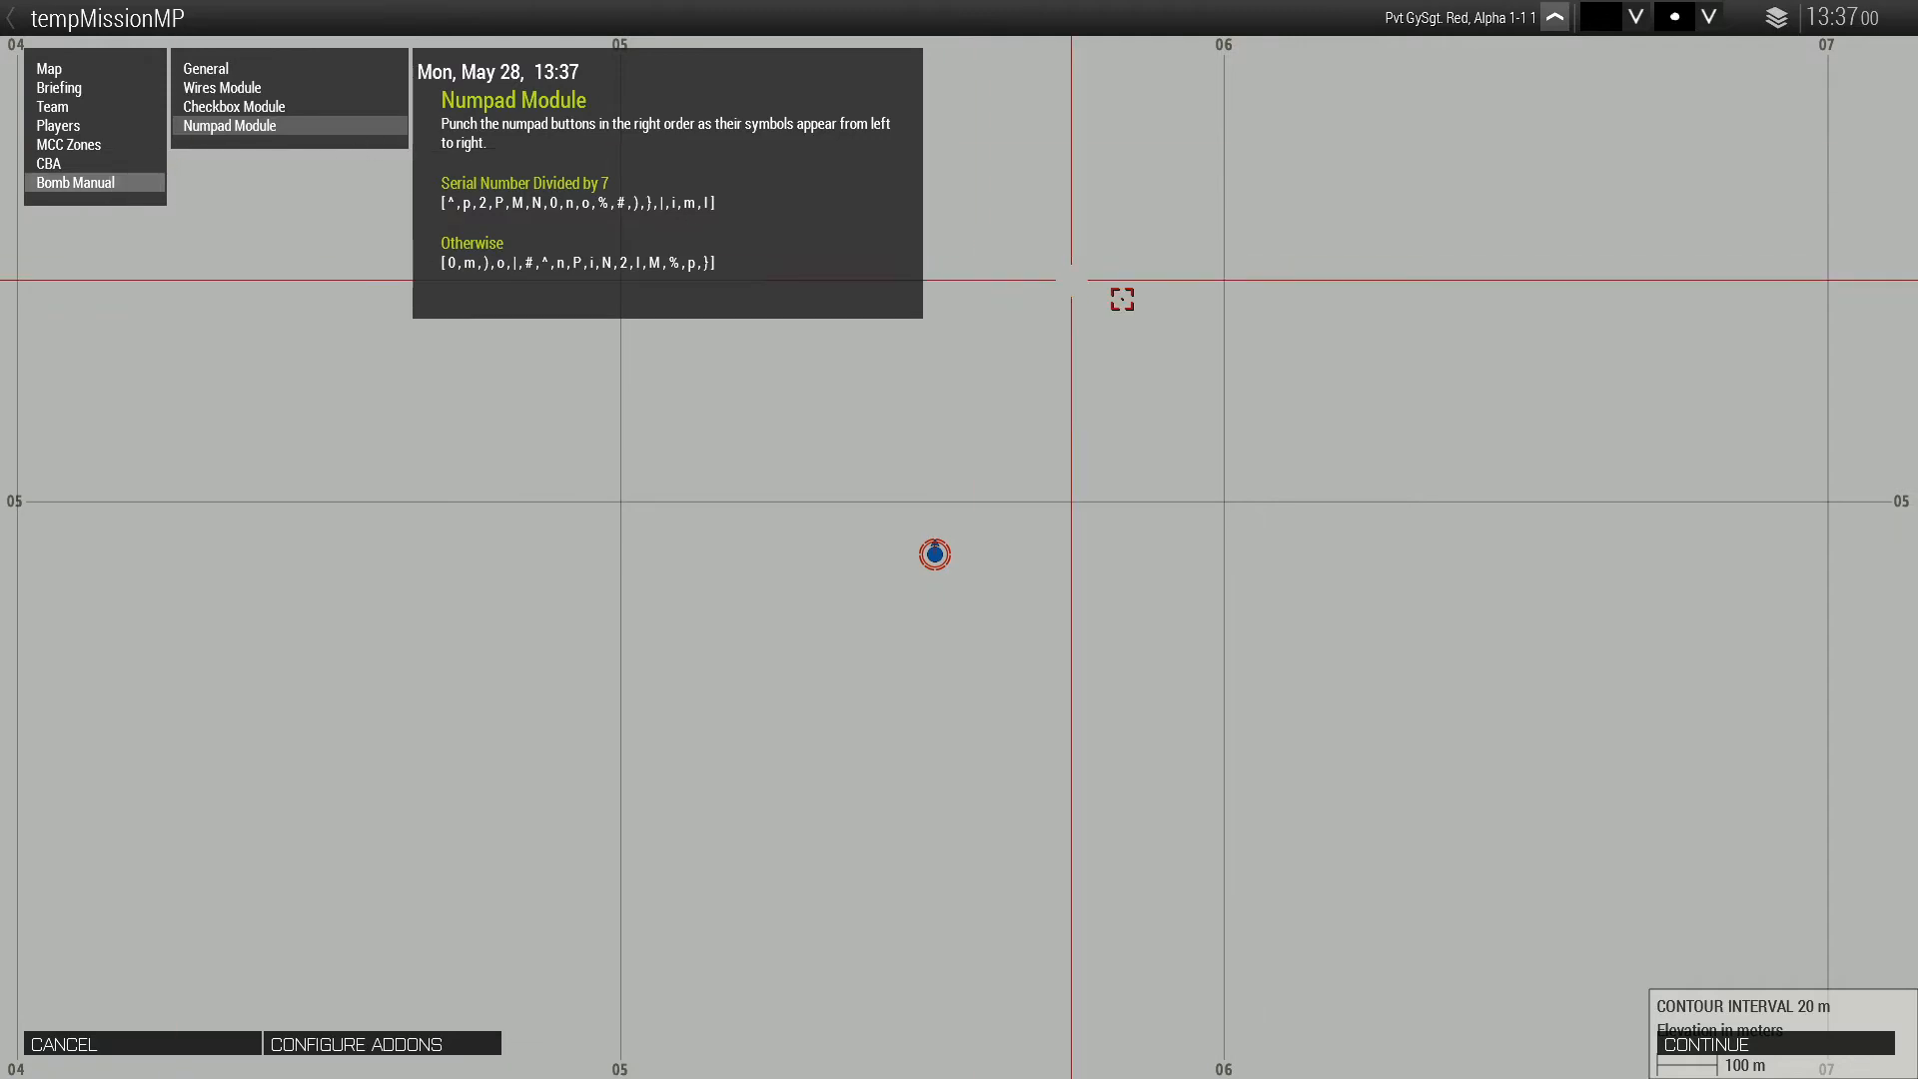
scroll(963, 544, "down", 2)
left_click(79, 71)
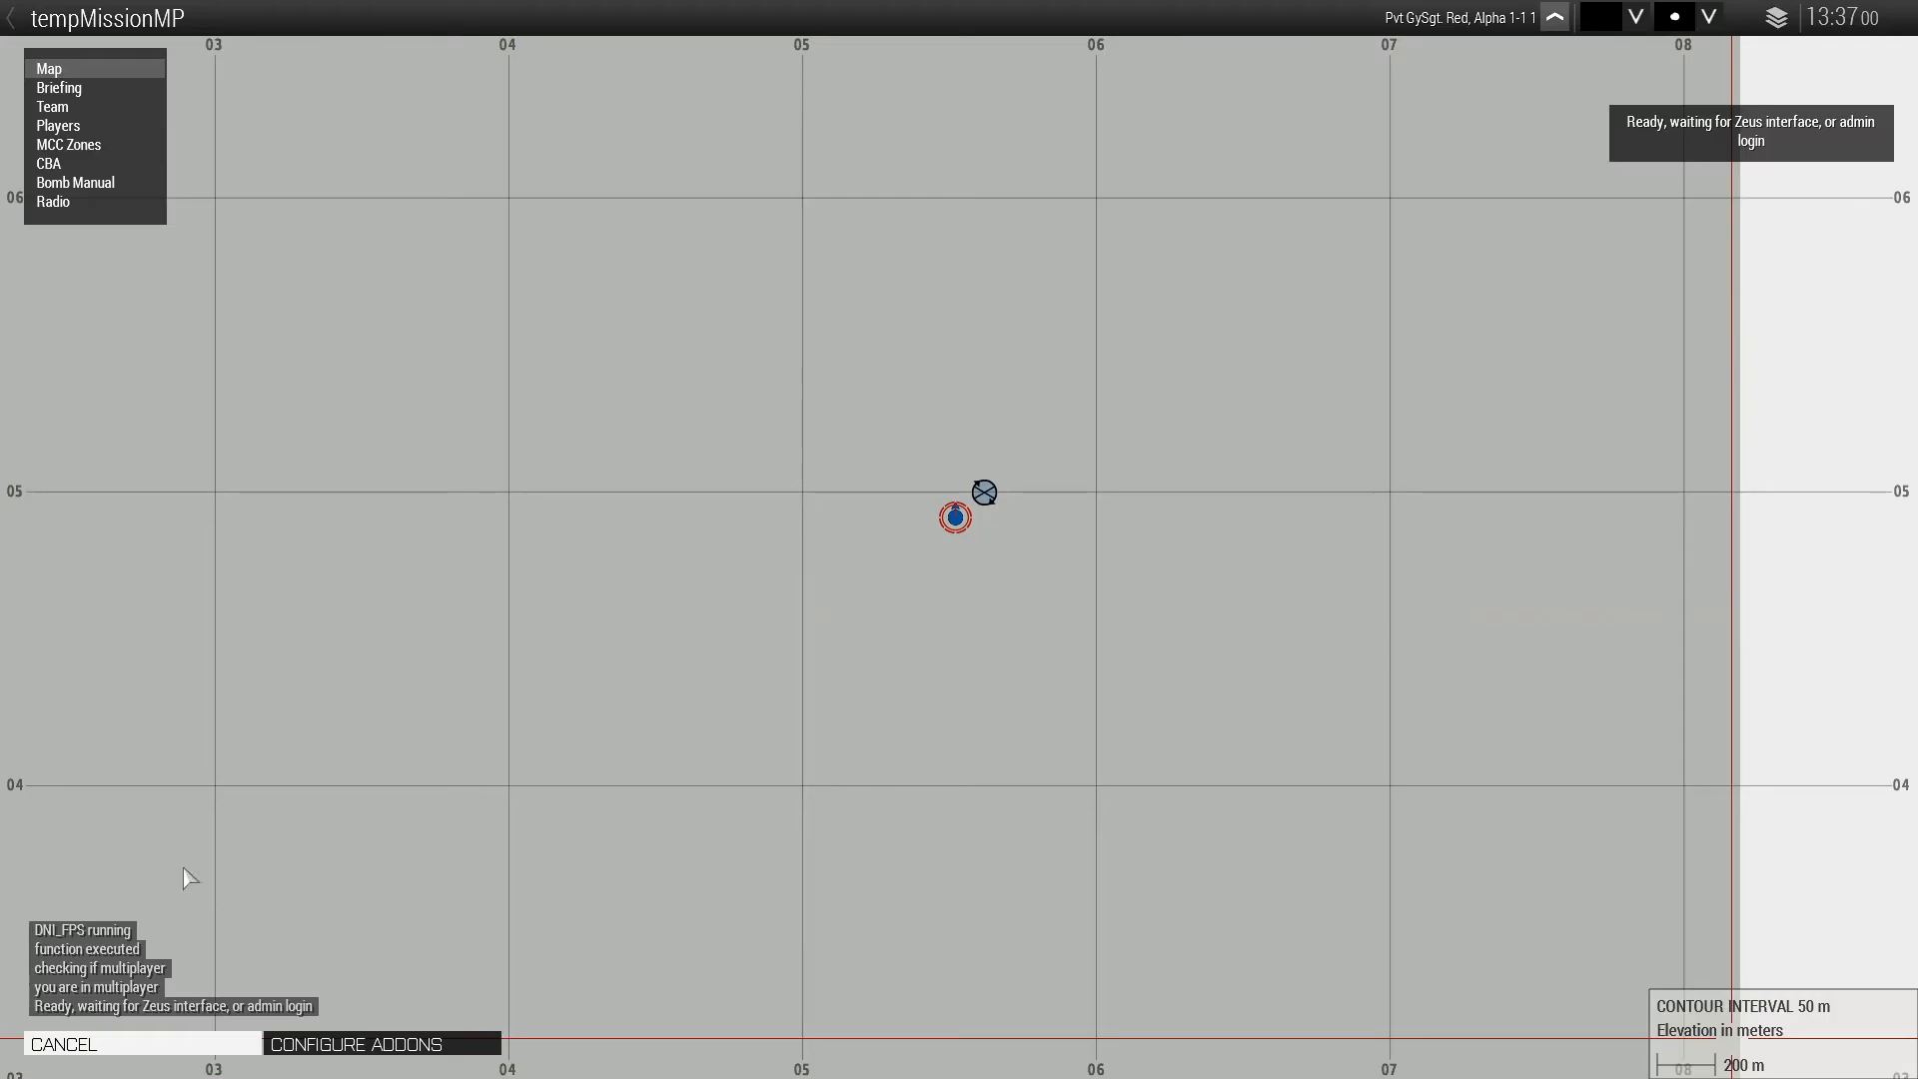
- Inspect the respawn markers on the map and spawn at Respawn One
scroll(941, 369, "up", 2)
scroll(1055, 573, "up", 1)
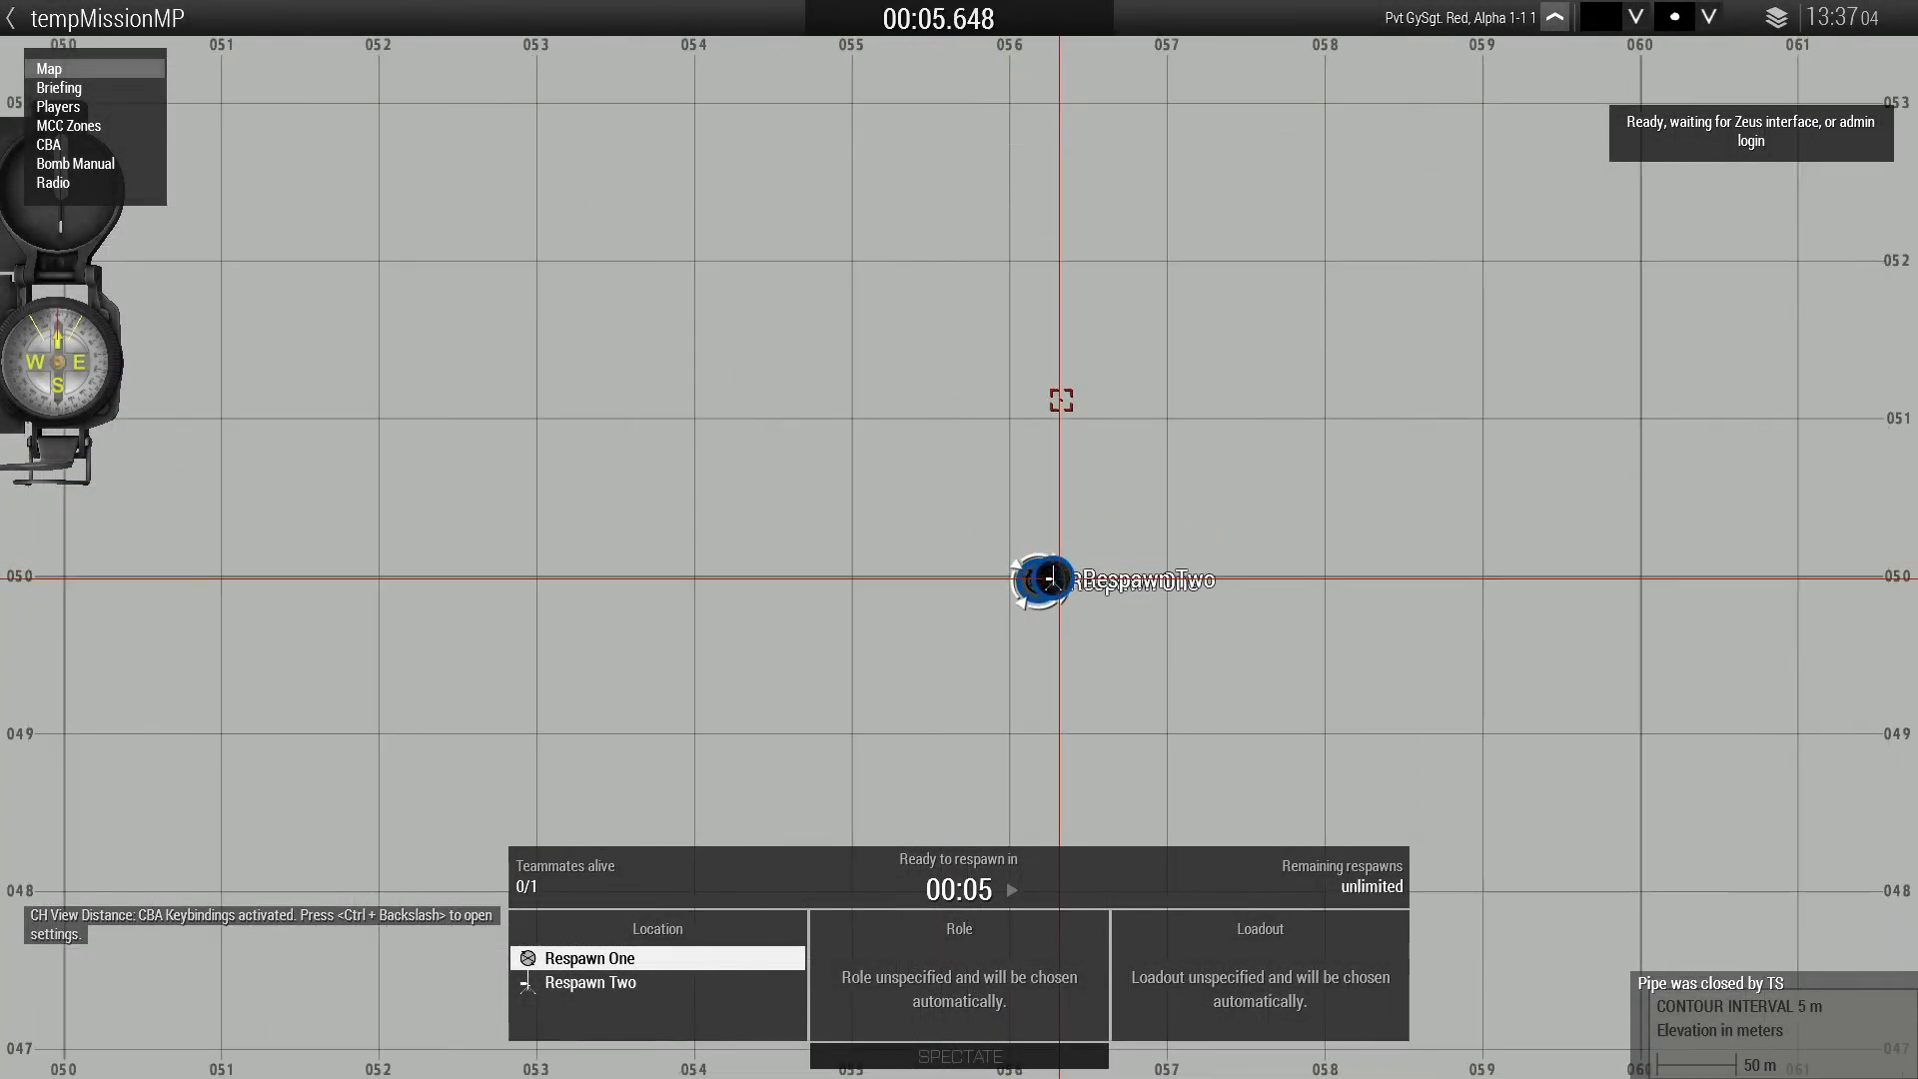
scroll(951, 727, "down", 2)
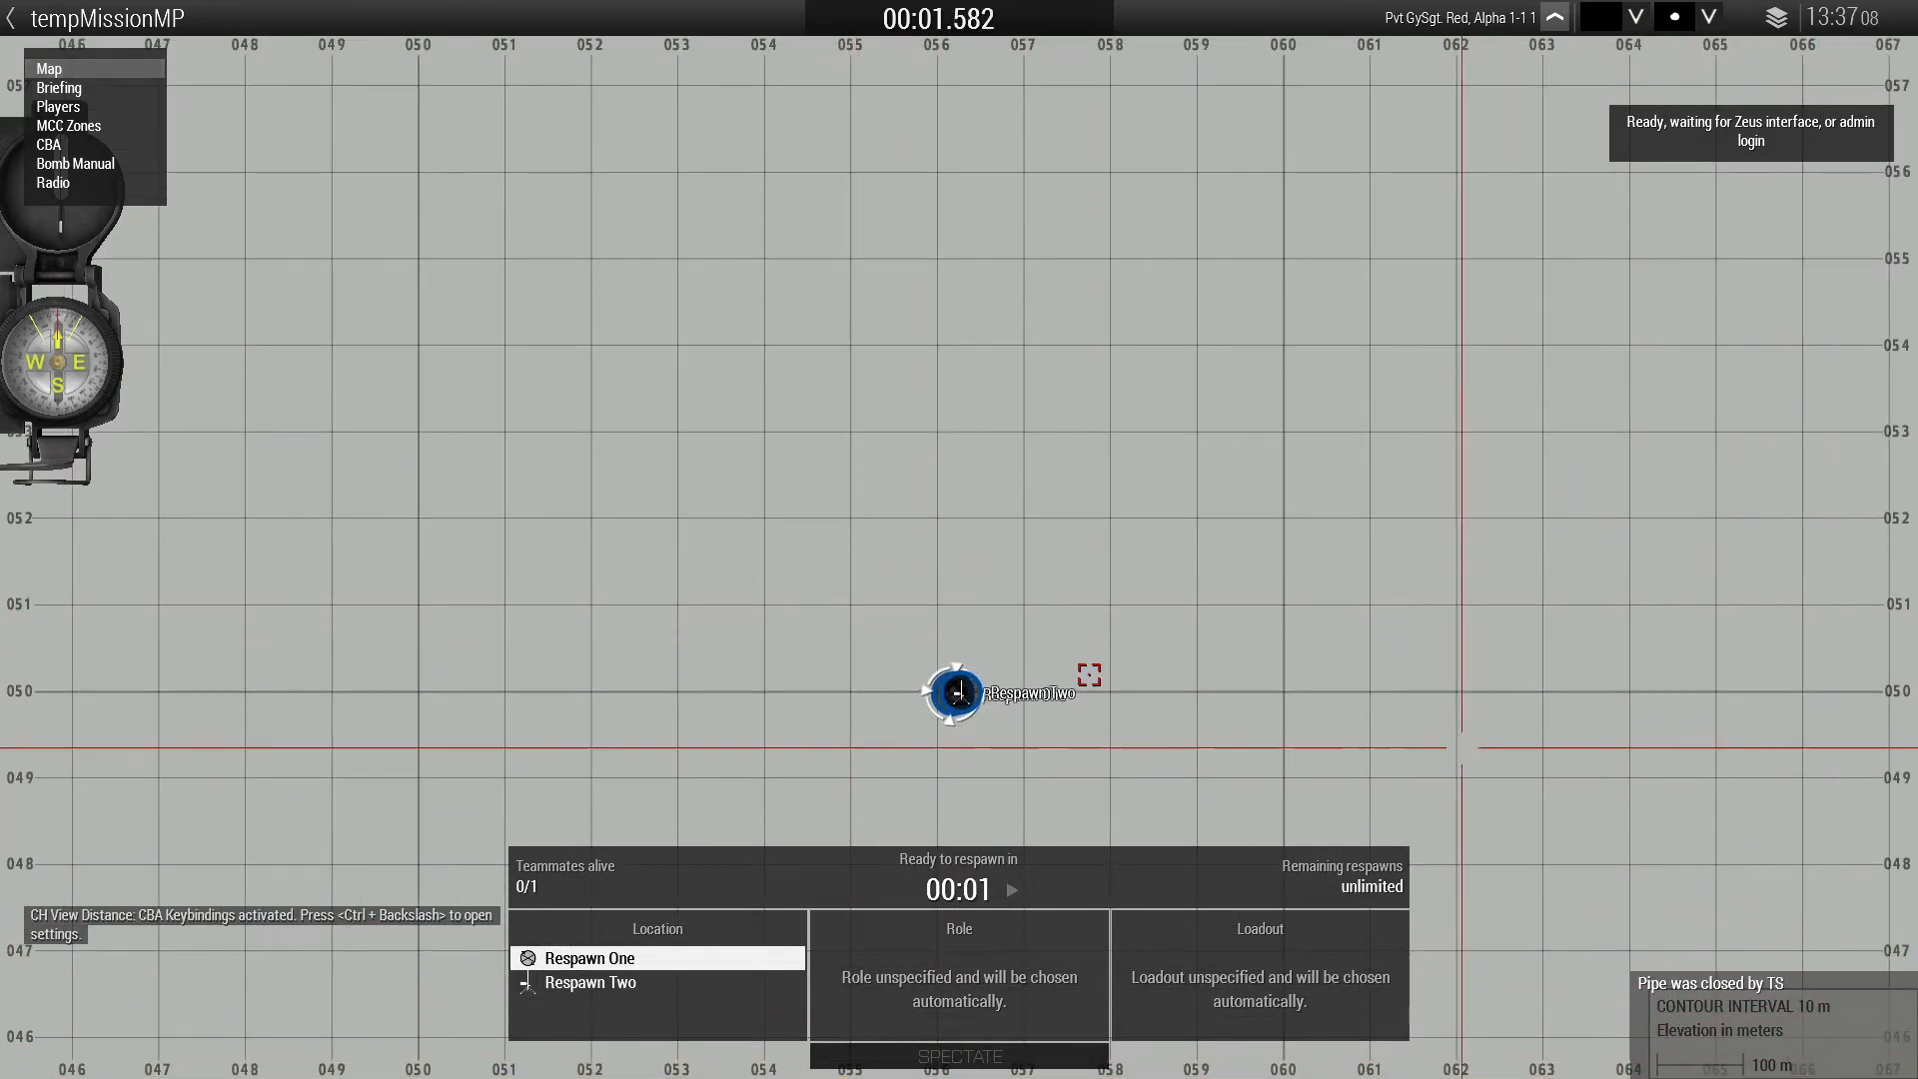
right_click_drag(773, 599, 895, 406)
scroll(1149, 540, "up", 2)
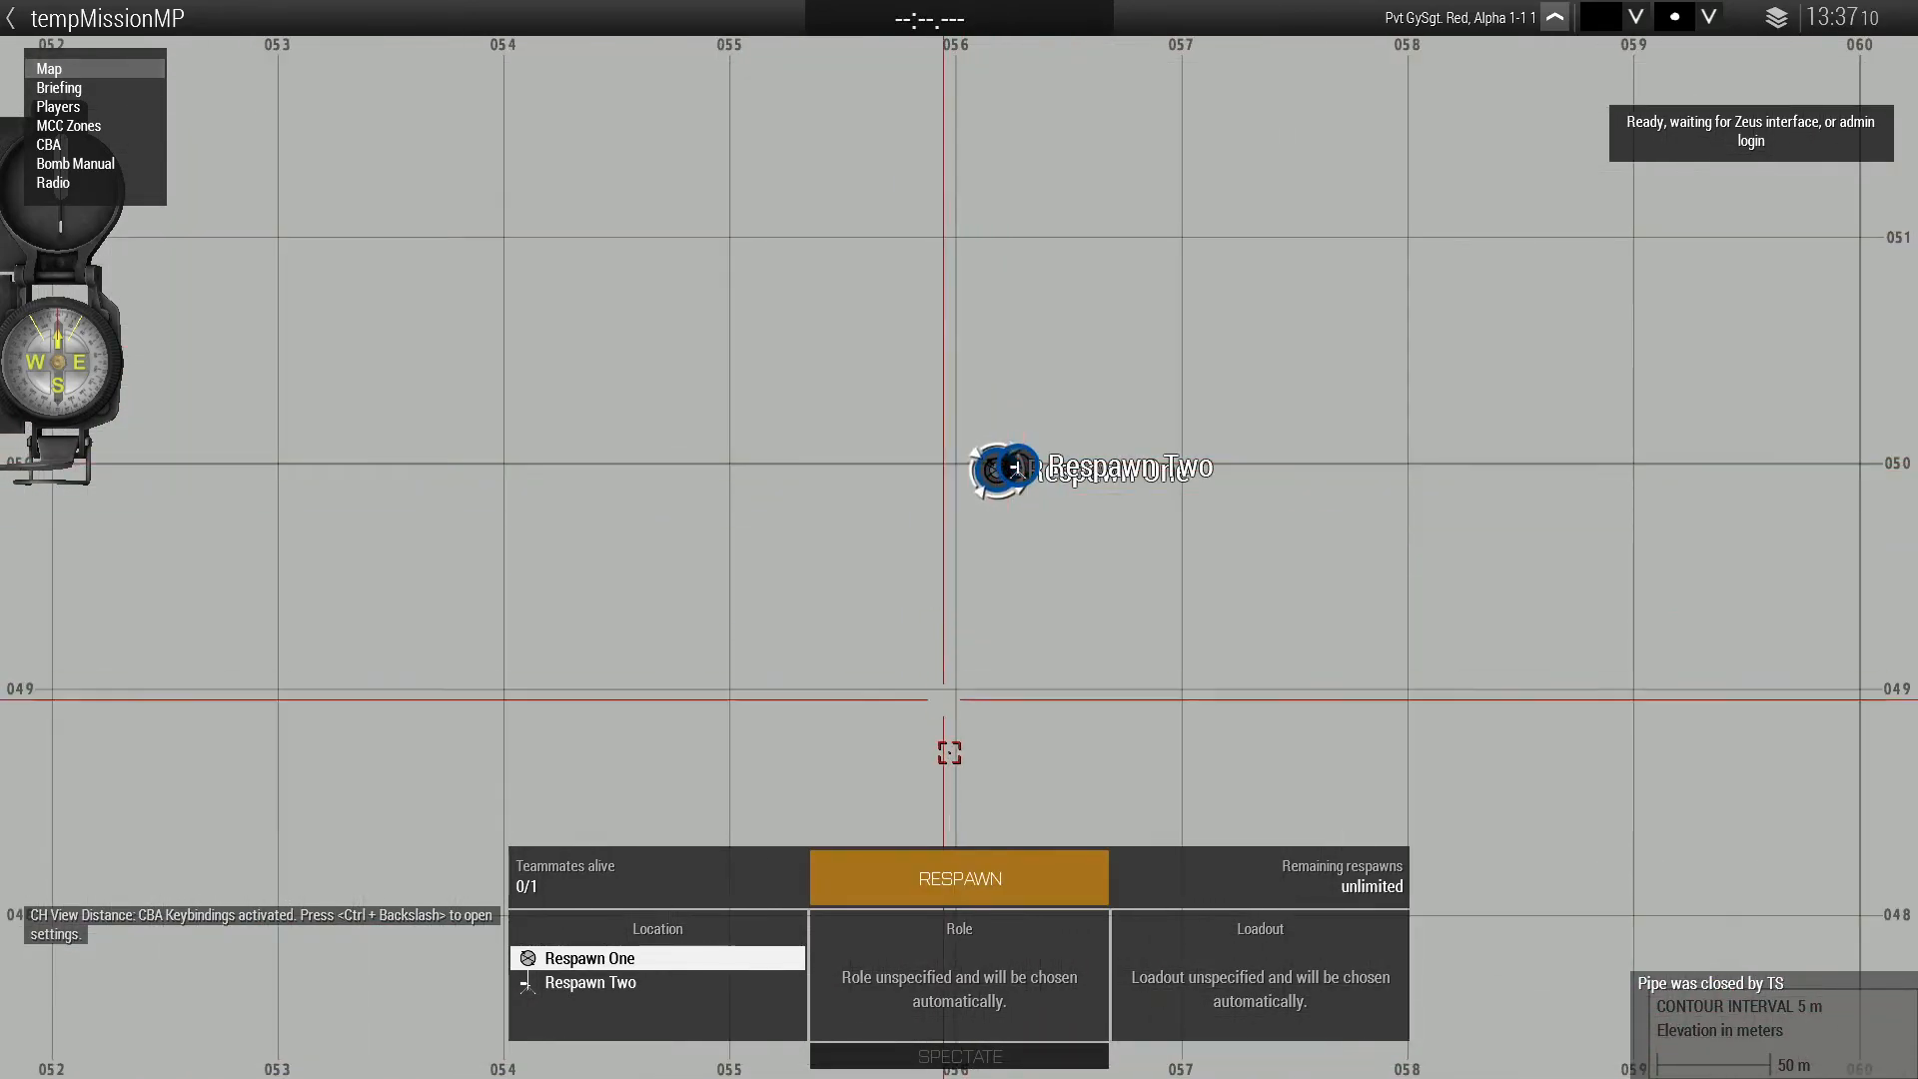
left_click(959, 879)
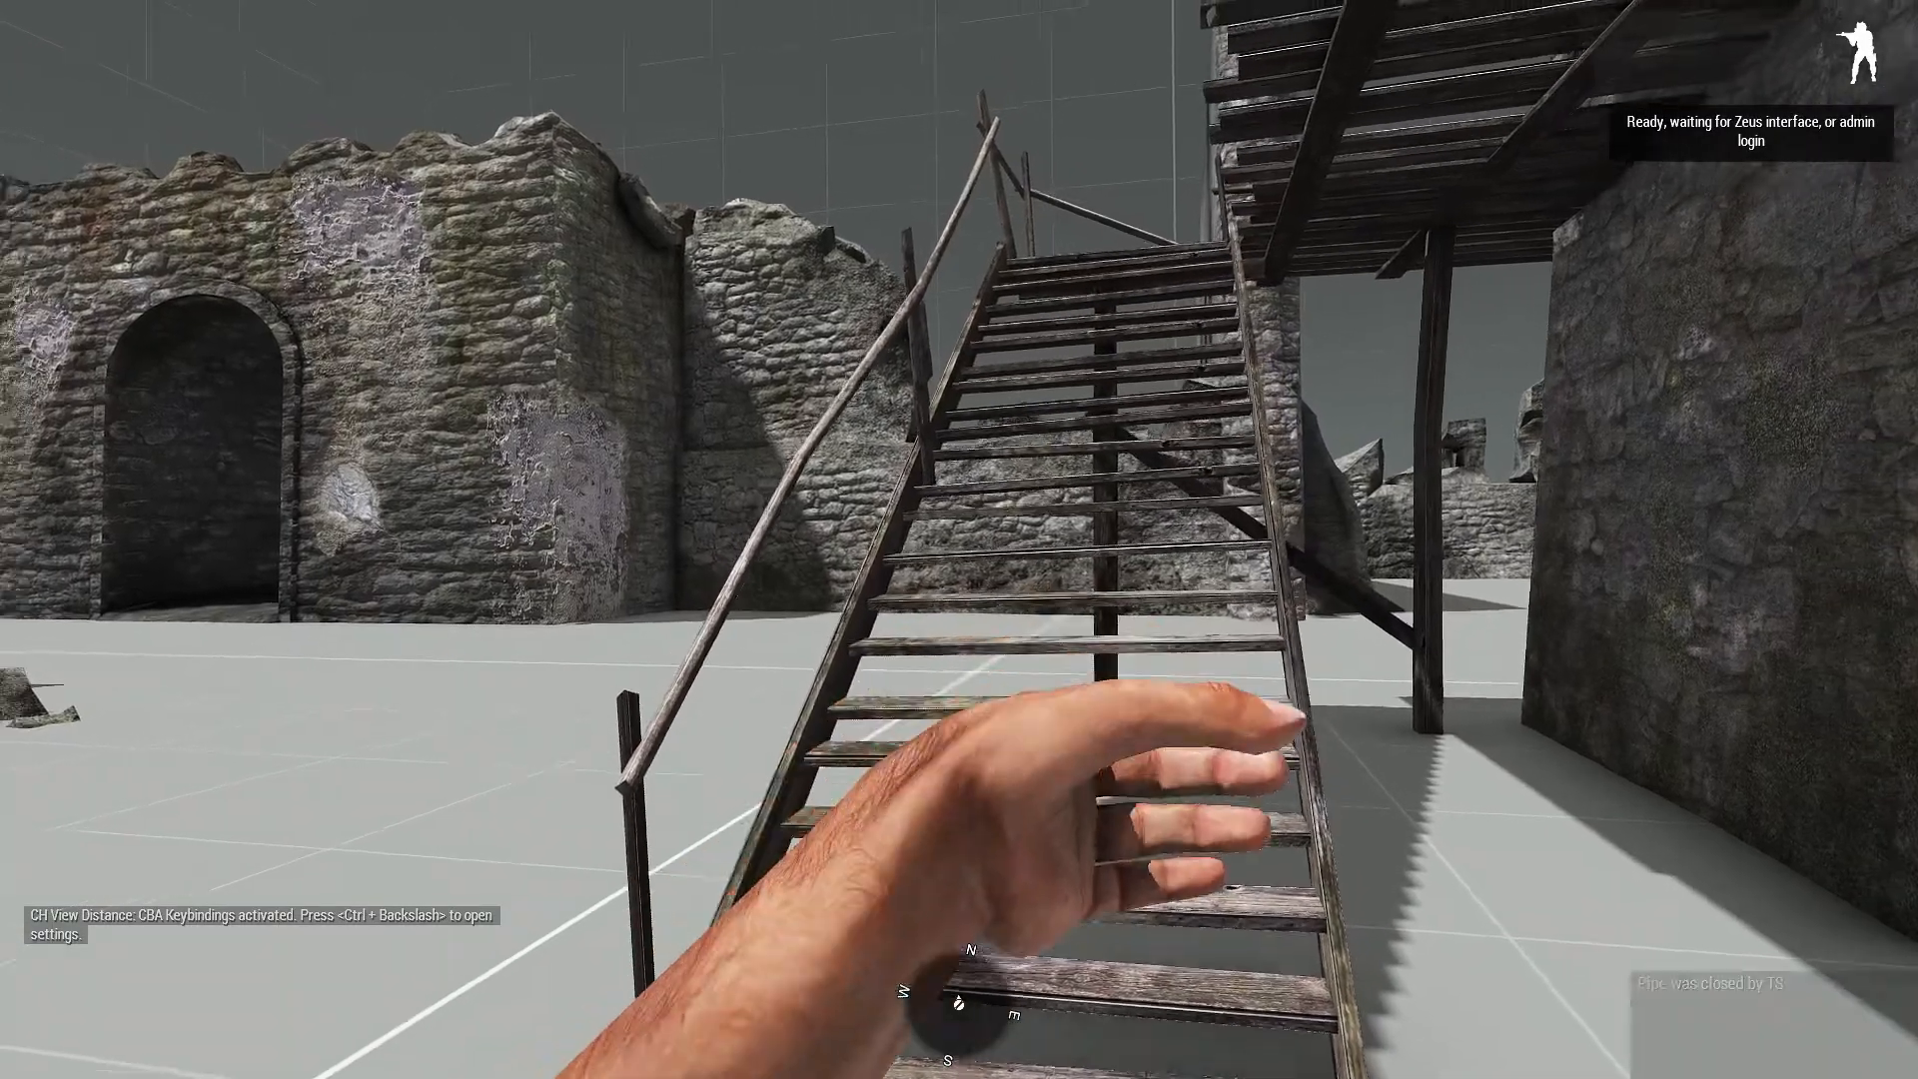
- Switch to third-person view and walk the soldier across the castle courtyard
key("w")
key("KP_Enter")
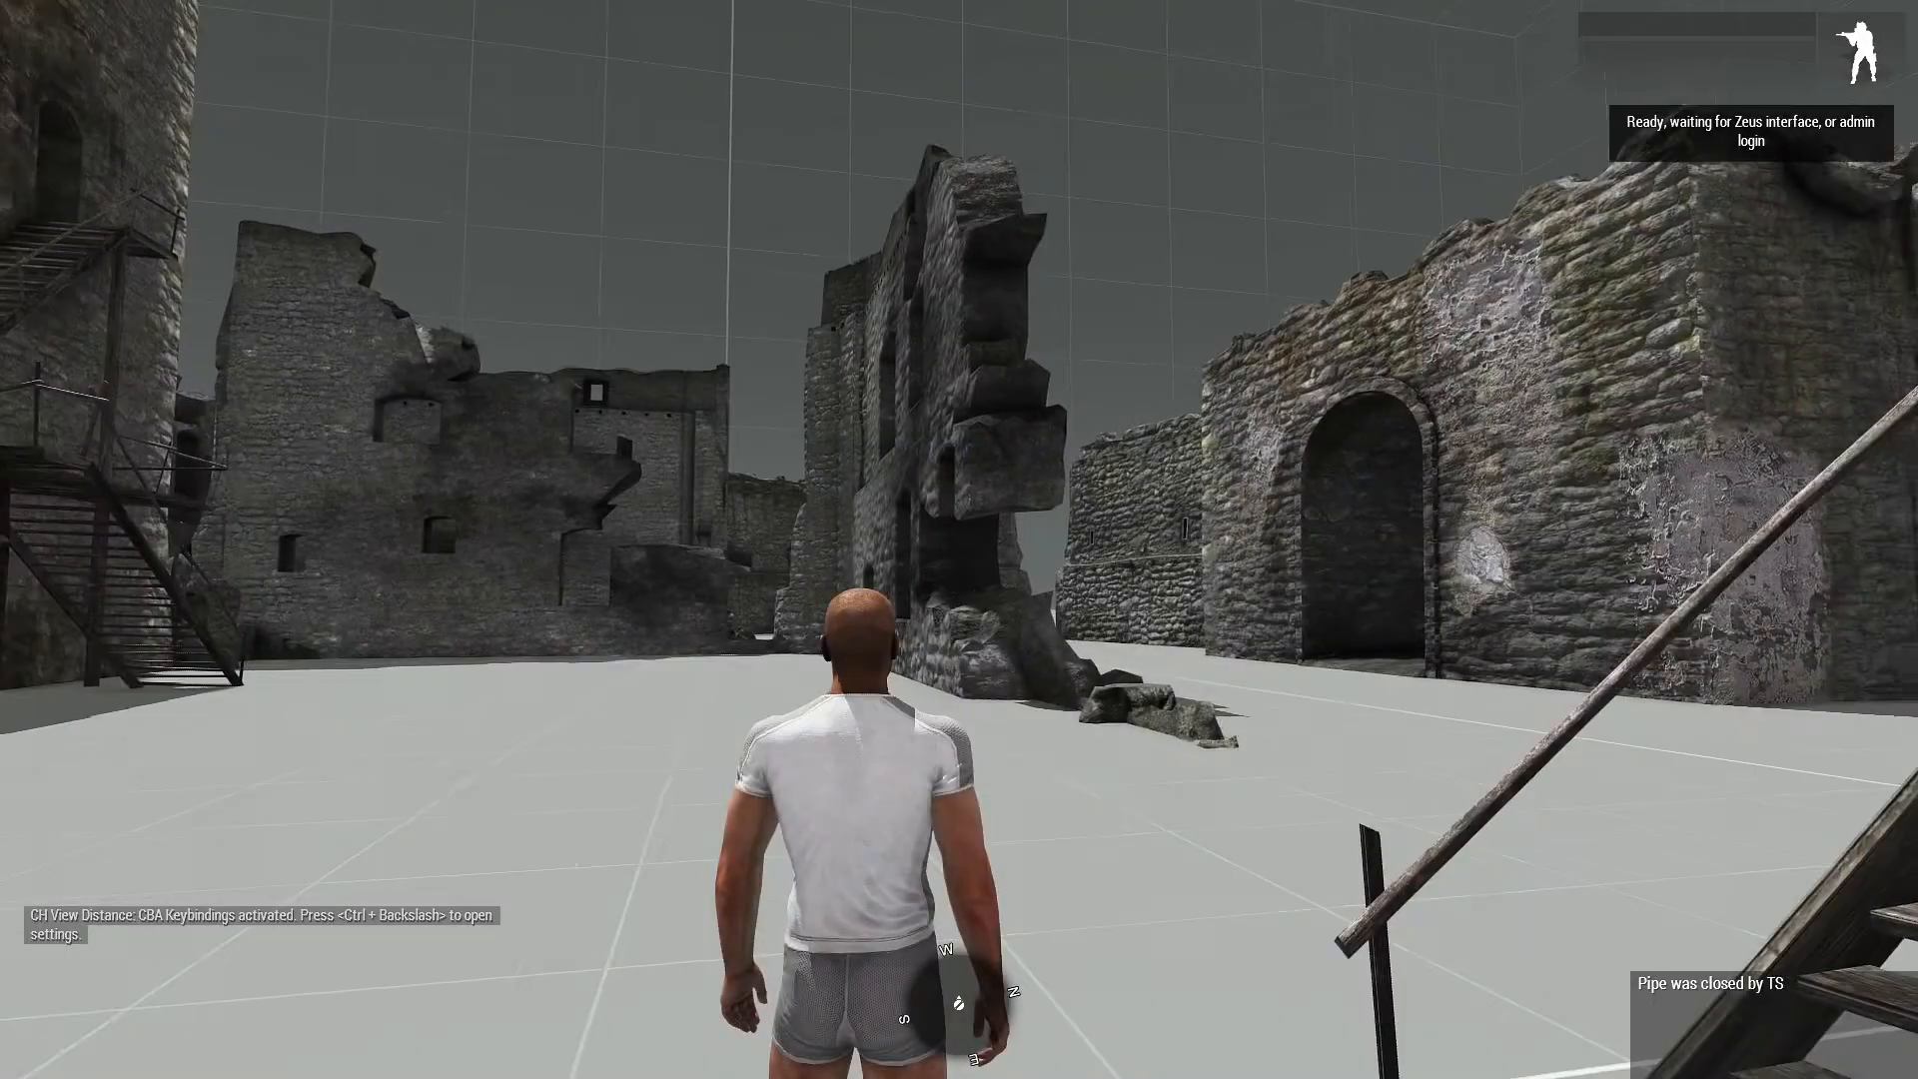
key("w")
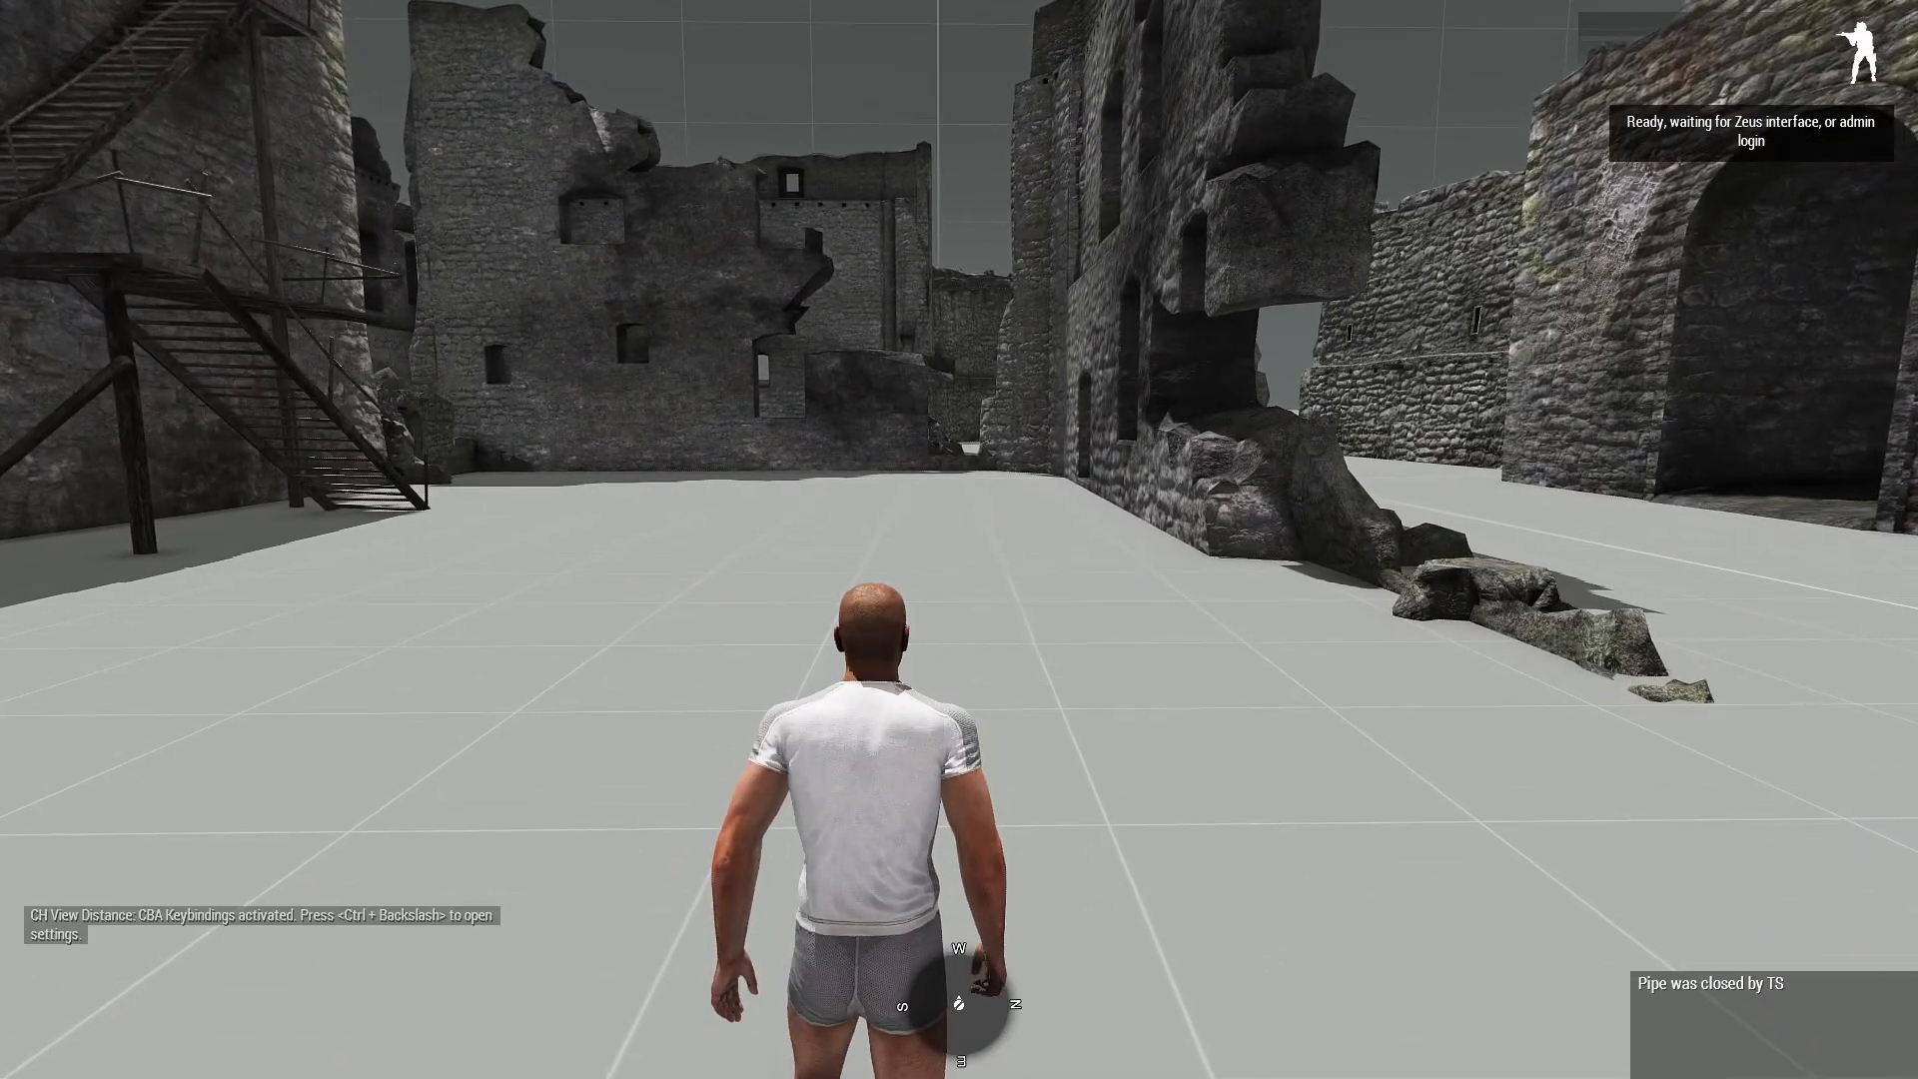
- Open the Zeus interface, examine the castle courtyard around the soldier from the free camera, and leave Zeus
key("y")
key("w")
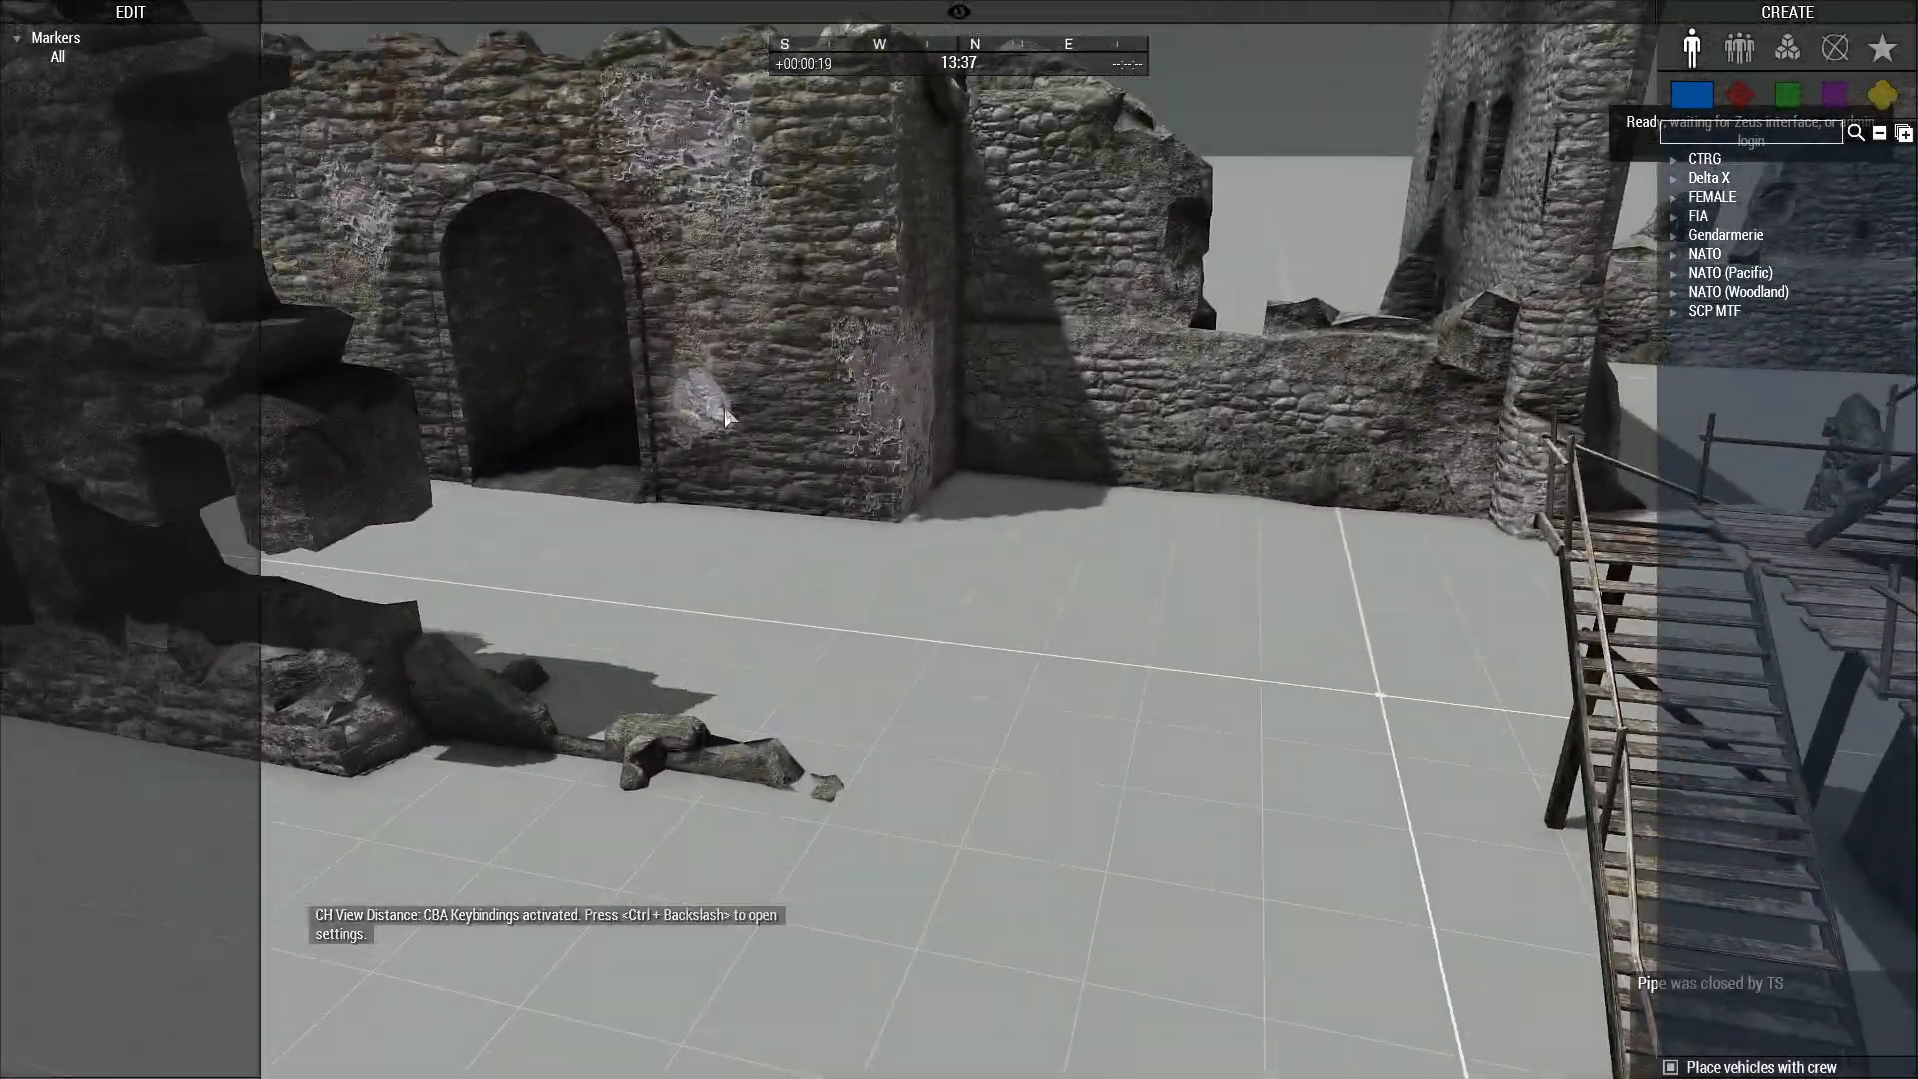
right_click_drag(832, 415, 1434, 470)
key("s")
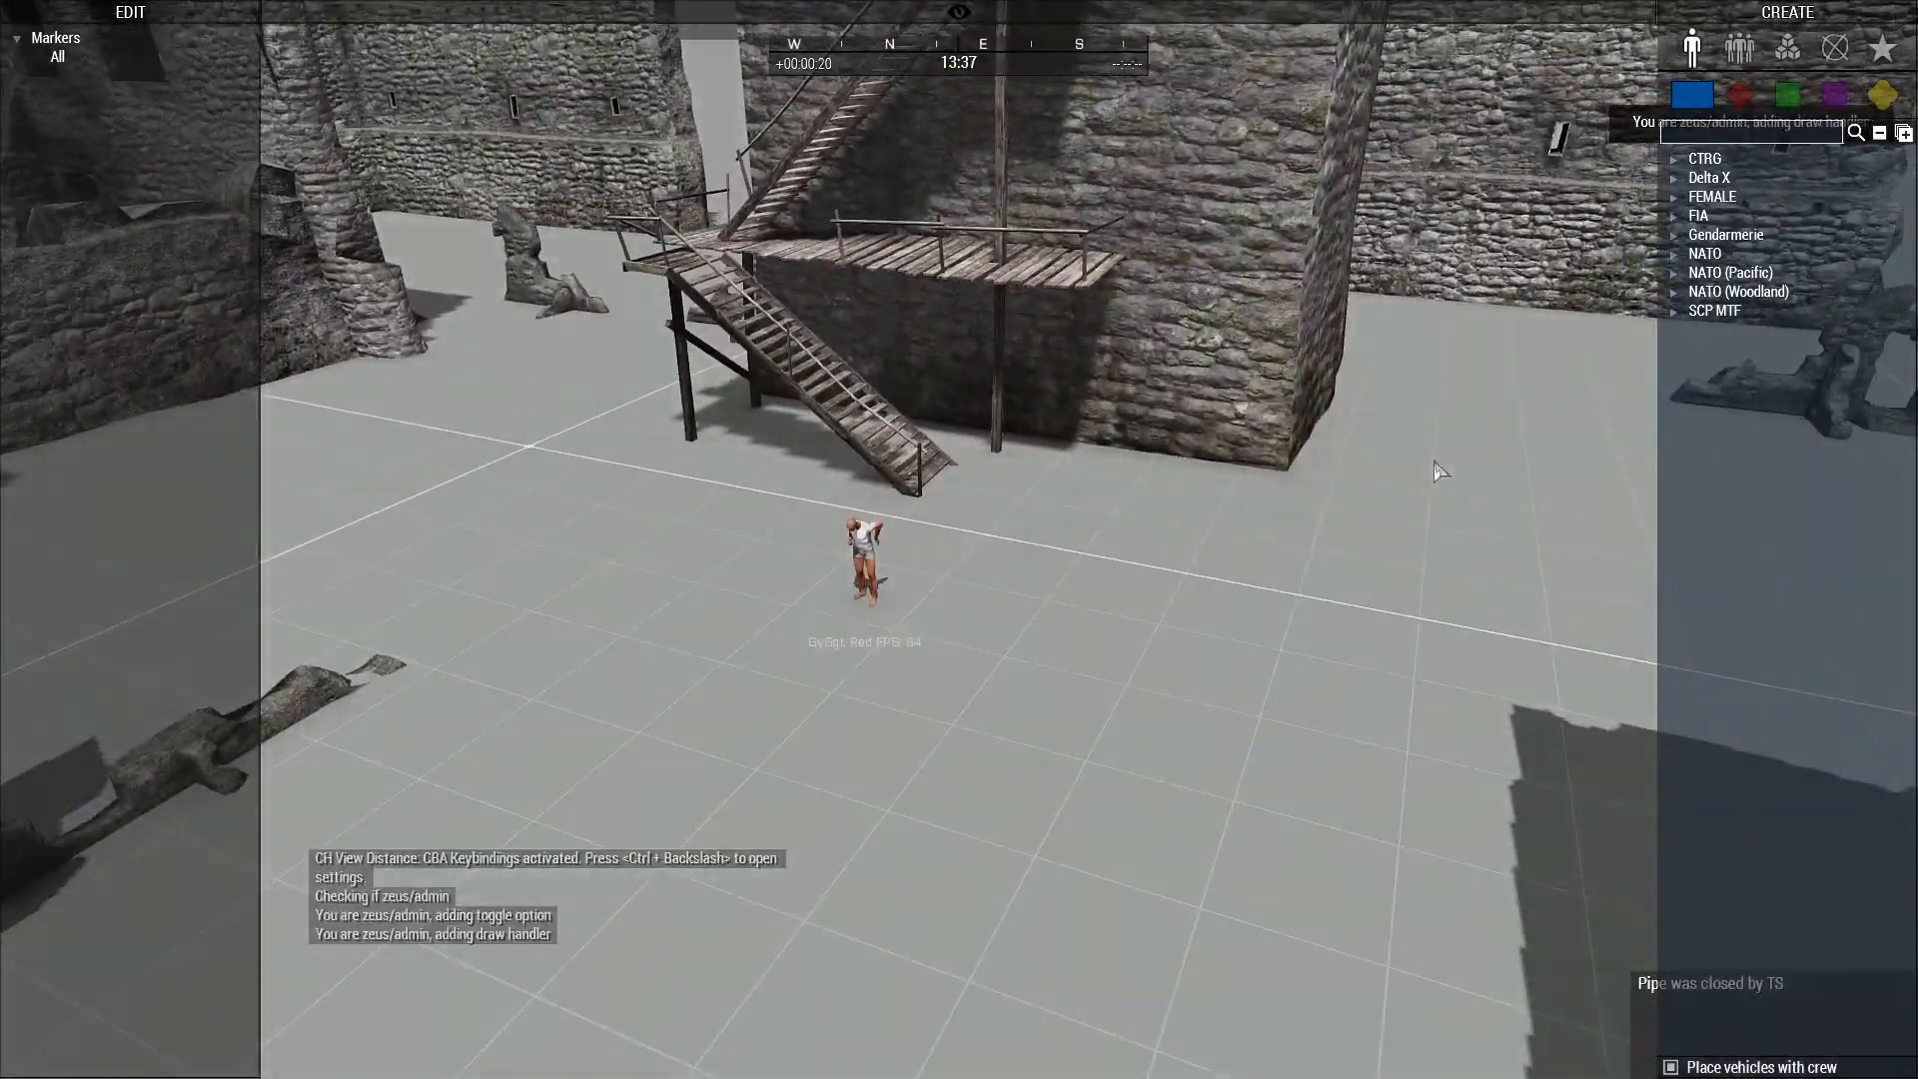
key("w")
key("a")
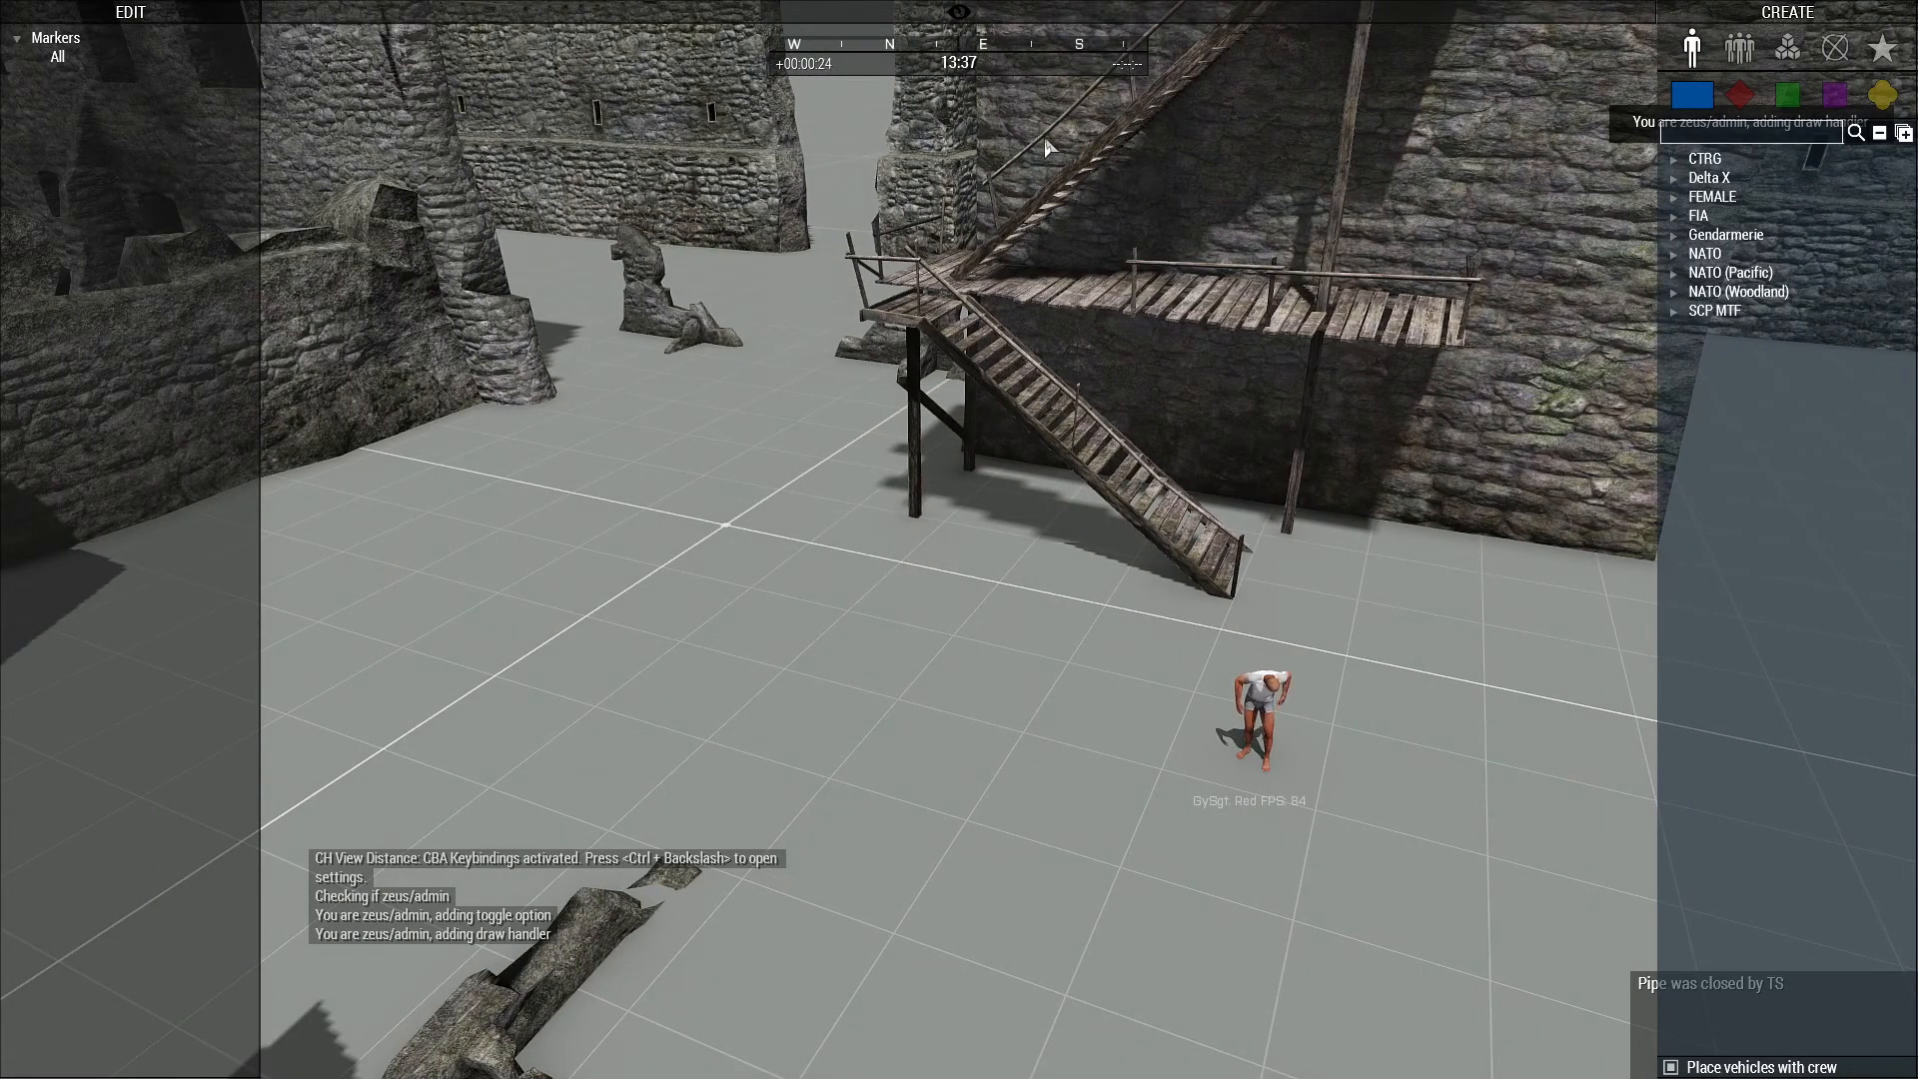
right_click_drag(1046, 148, 1529, 335)
key("a")
right_click_drag(1155, 400, 487, 388)
key("z")
key("w")
key("w")
key("a")
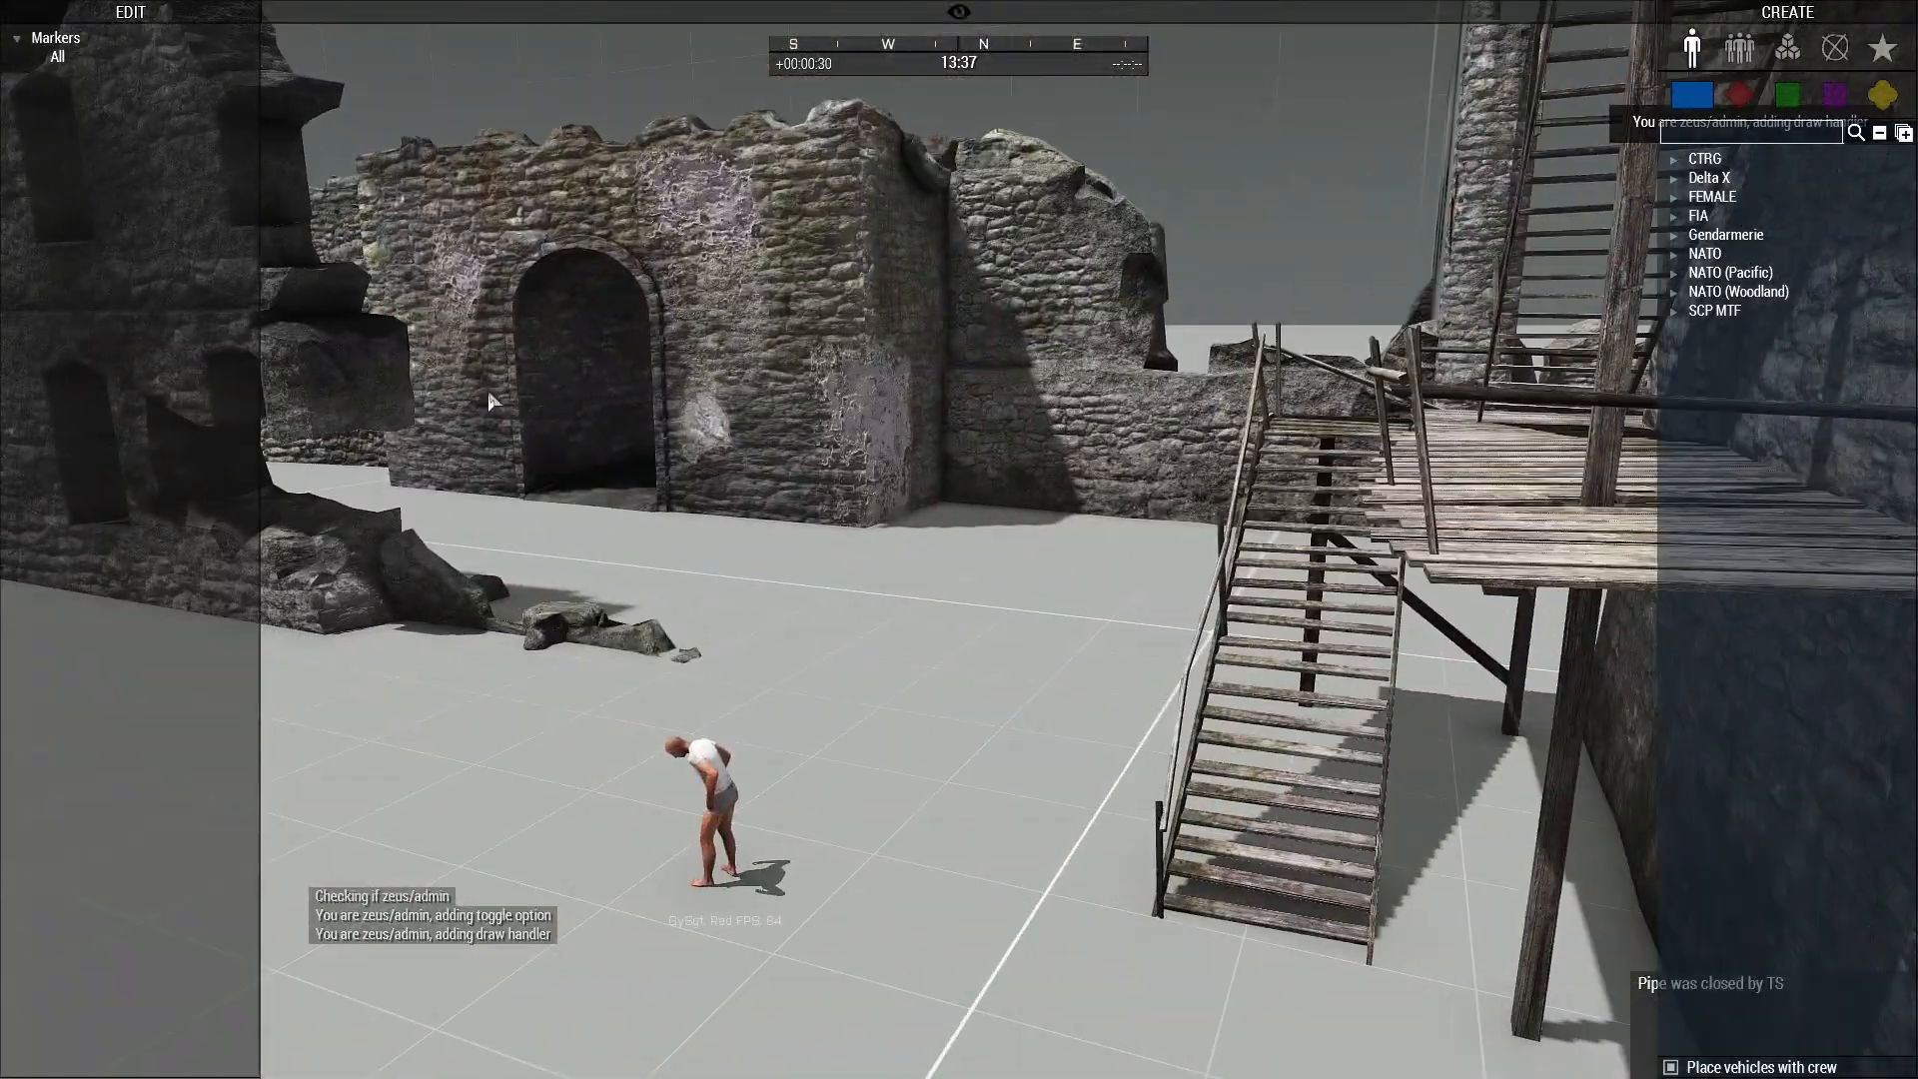
key("y")
- Abort the running multiplayer mission and confirm its cancellation to return to the scenario editor
key("Escape")
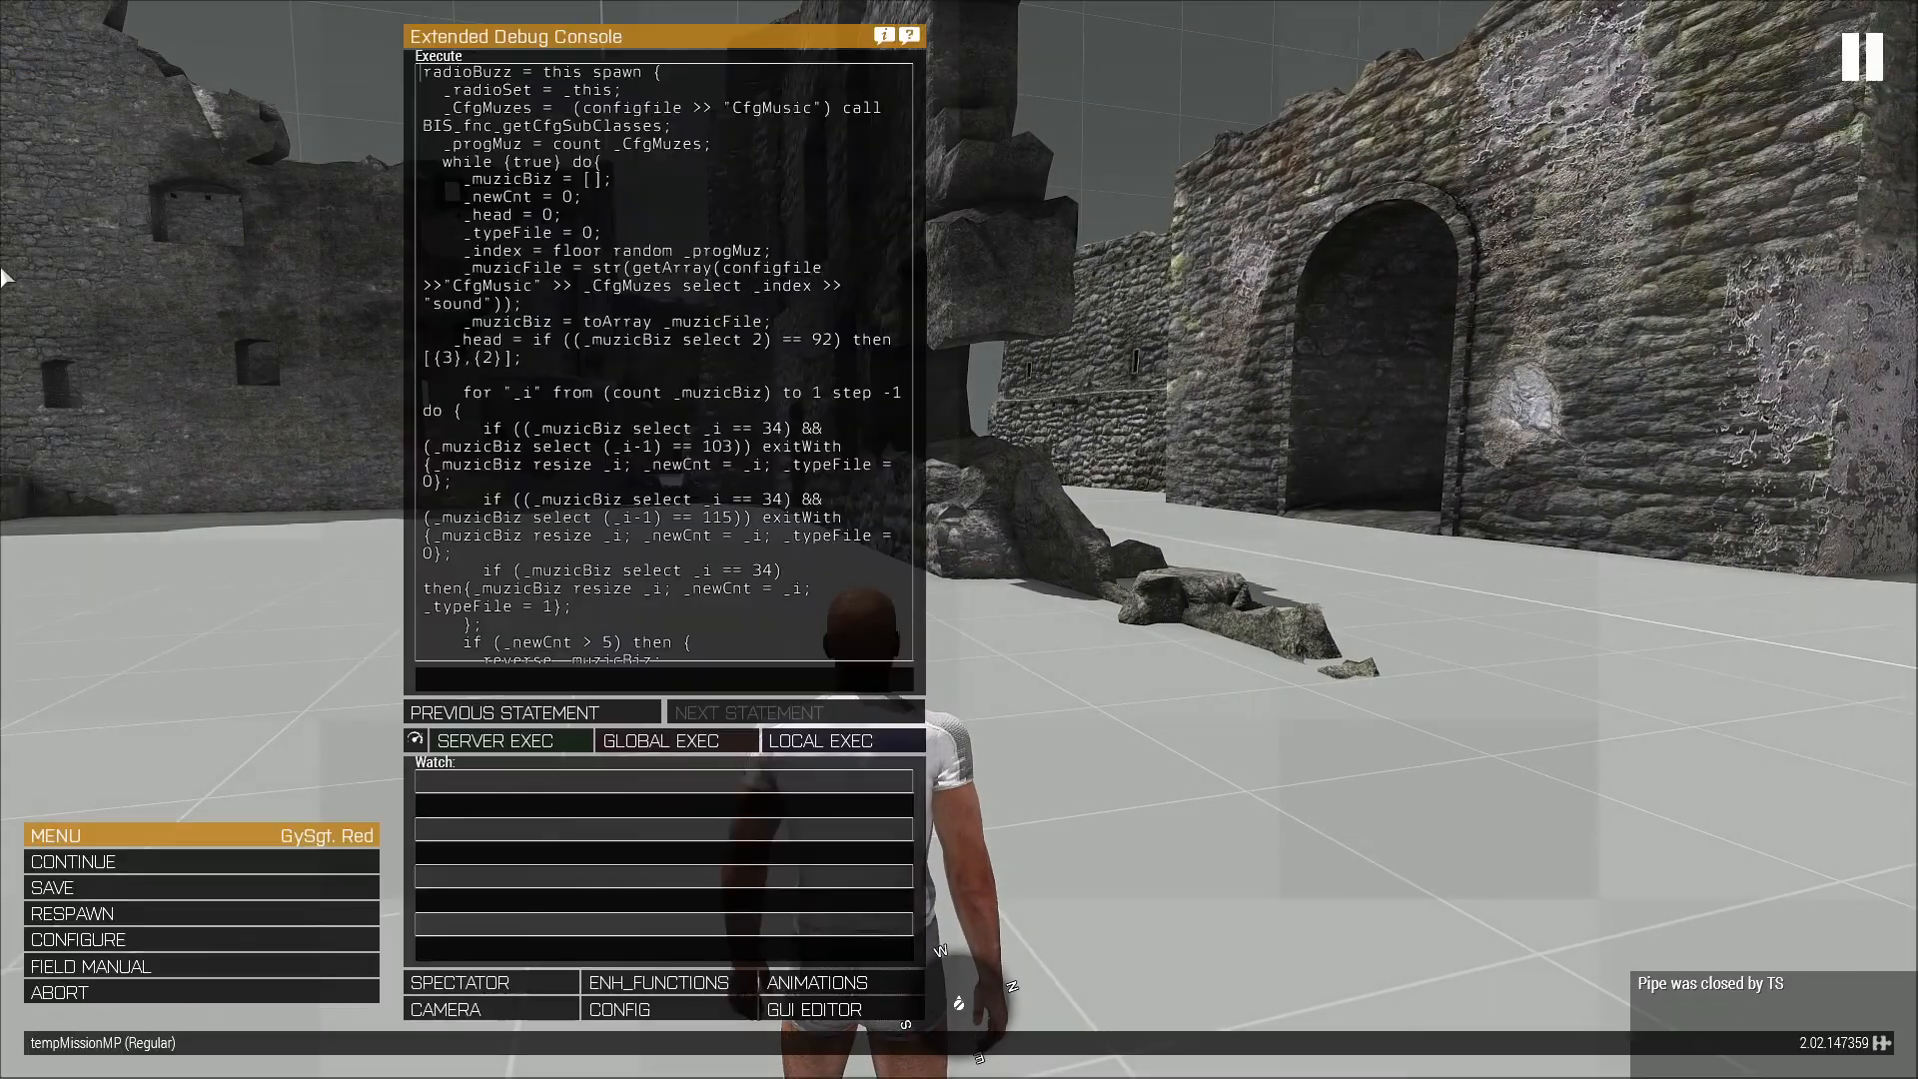
left_click(240, 992)
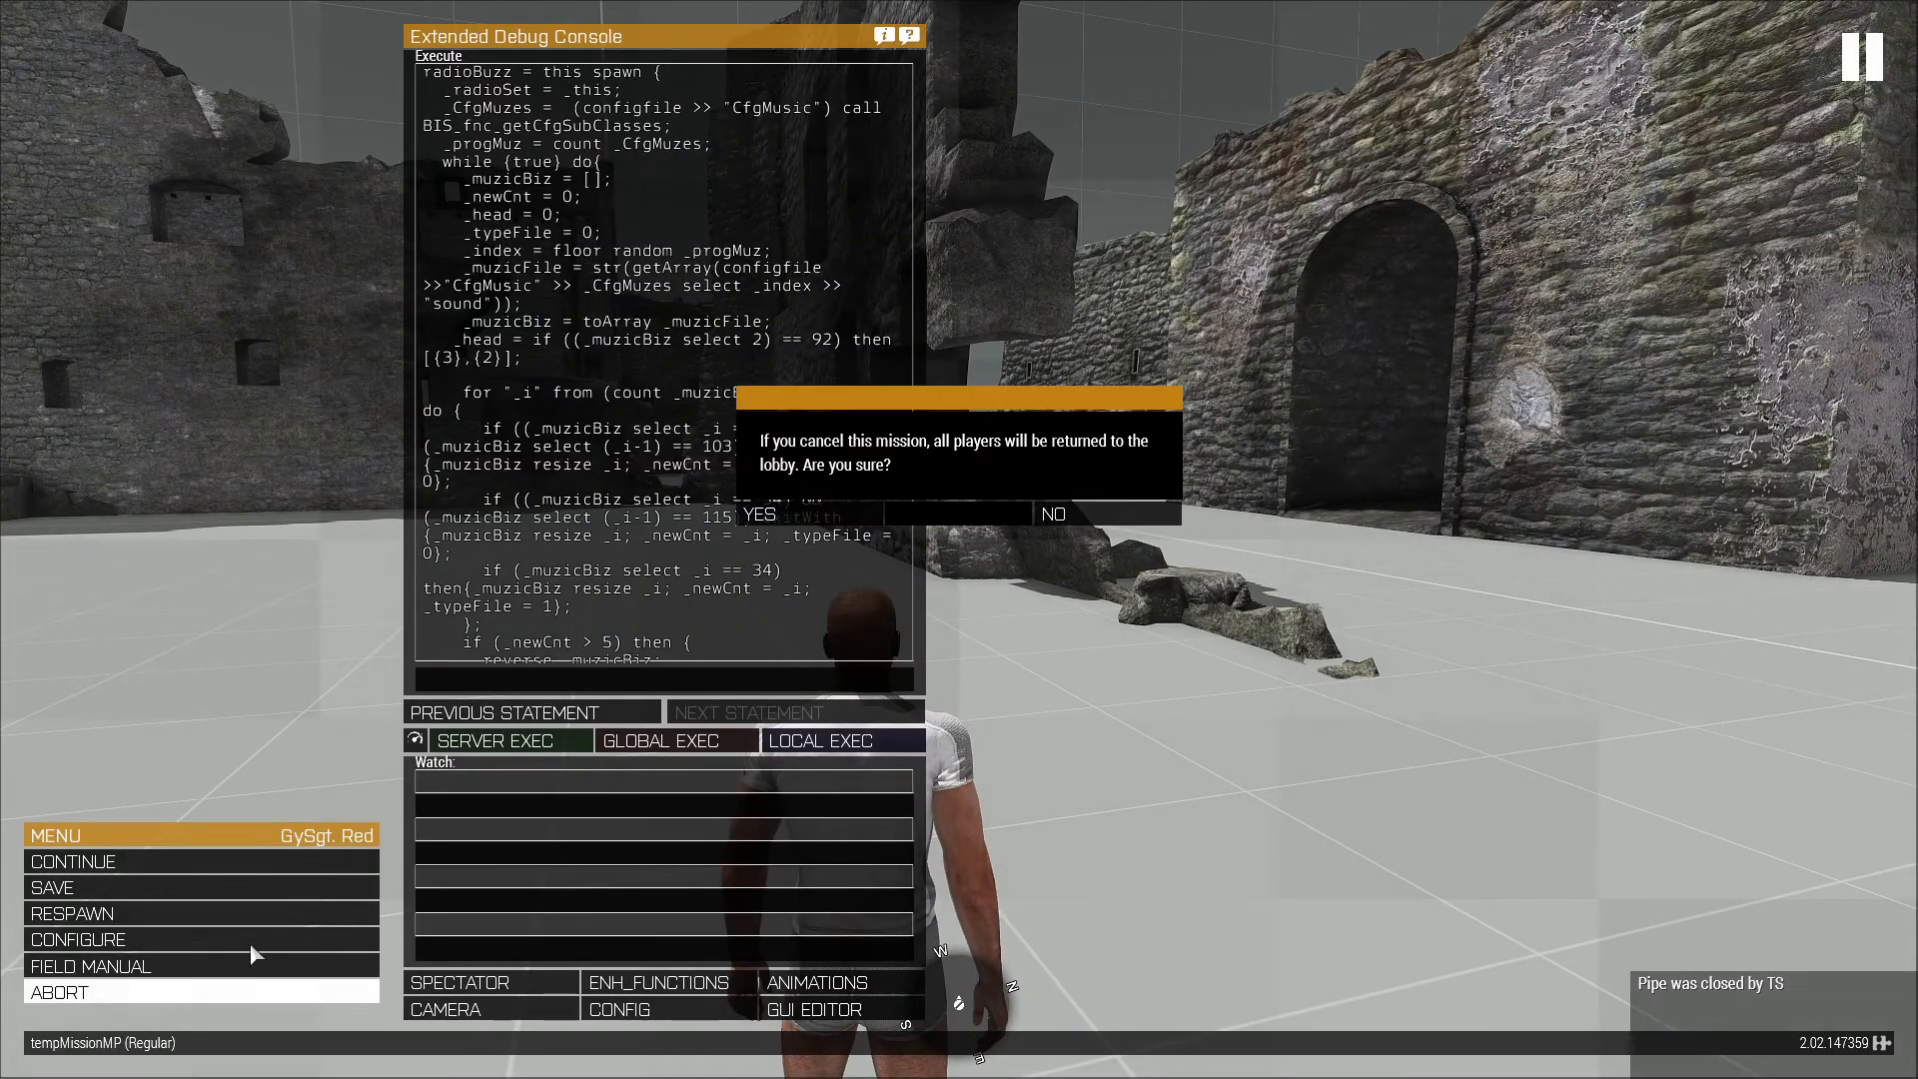
left_click(799, 523)
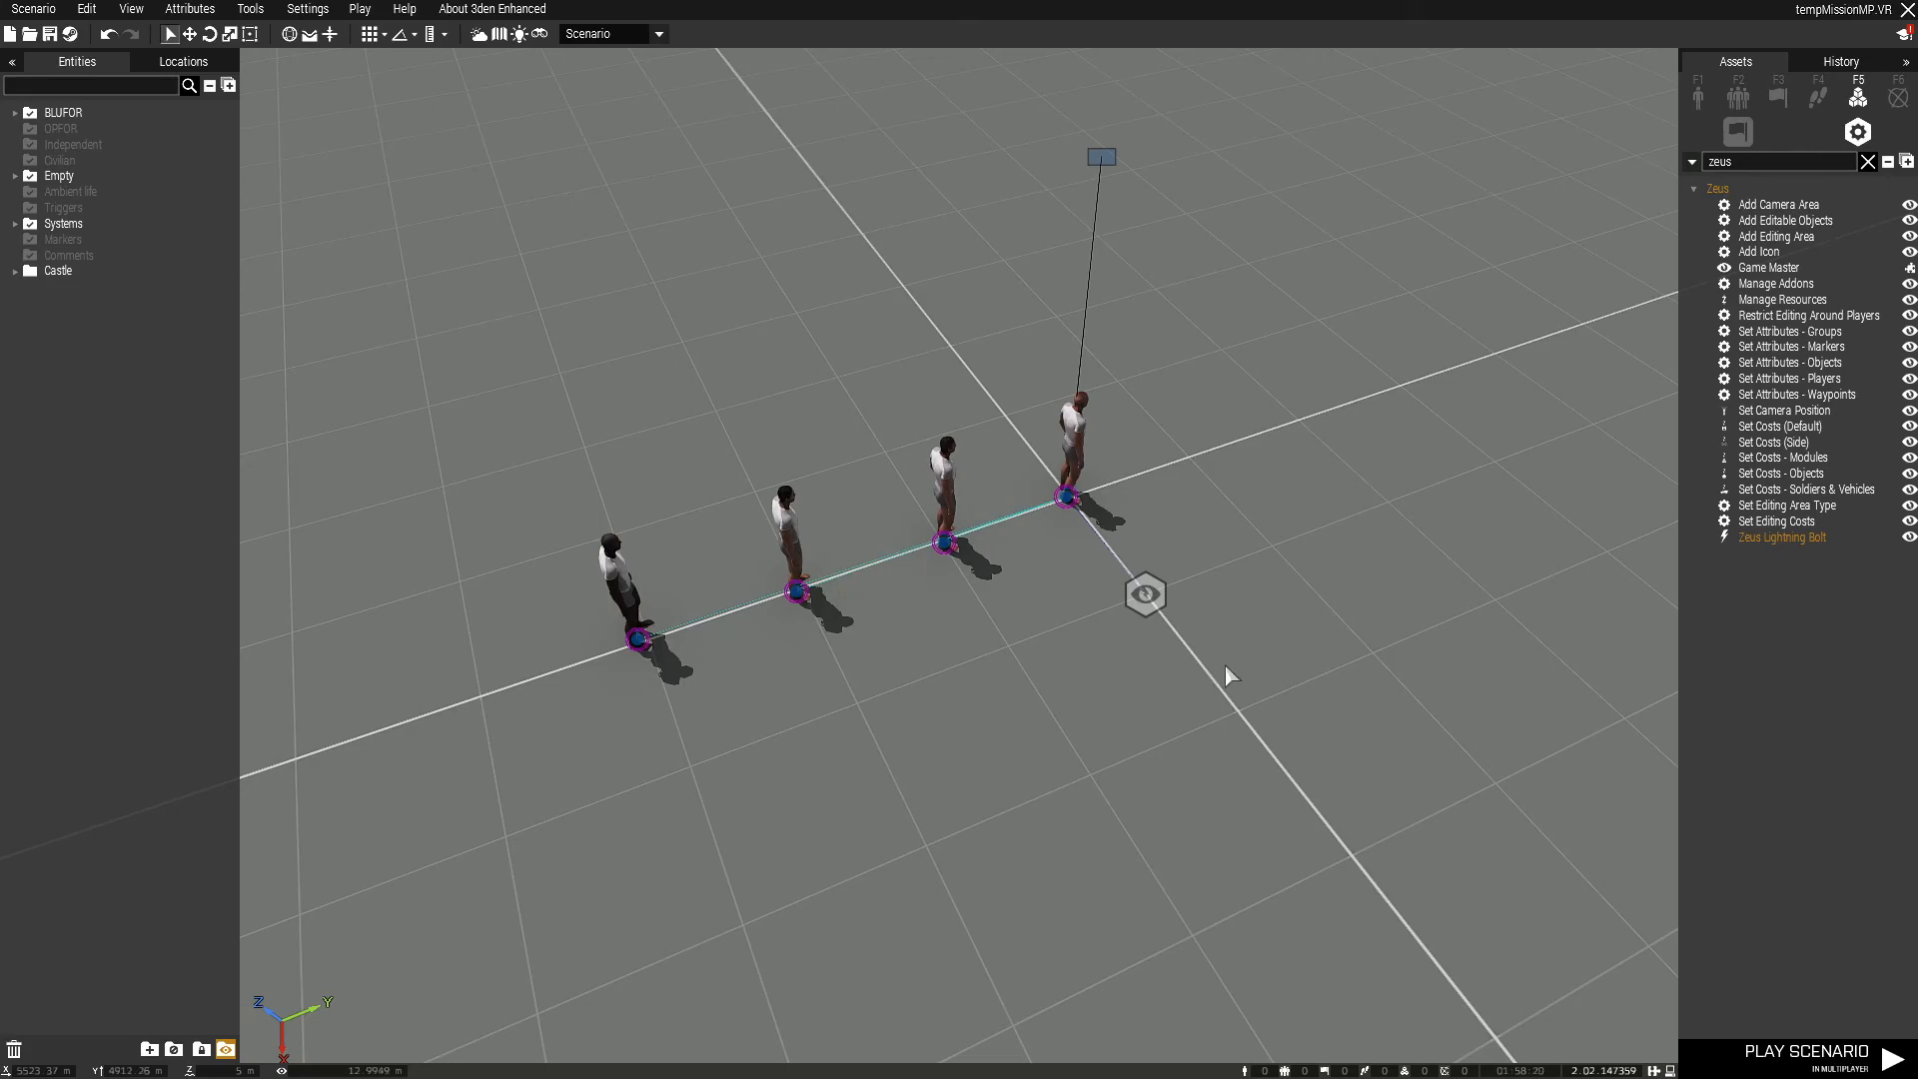
scroll(1057, 661, "down", 5)
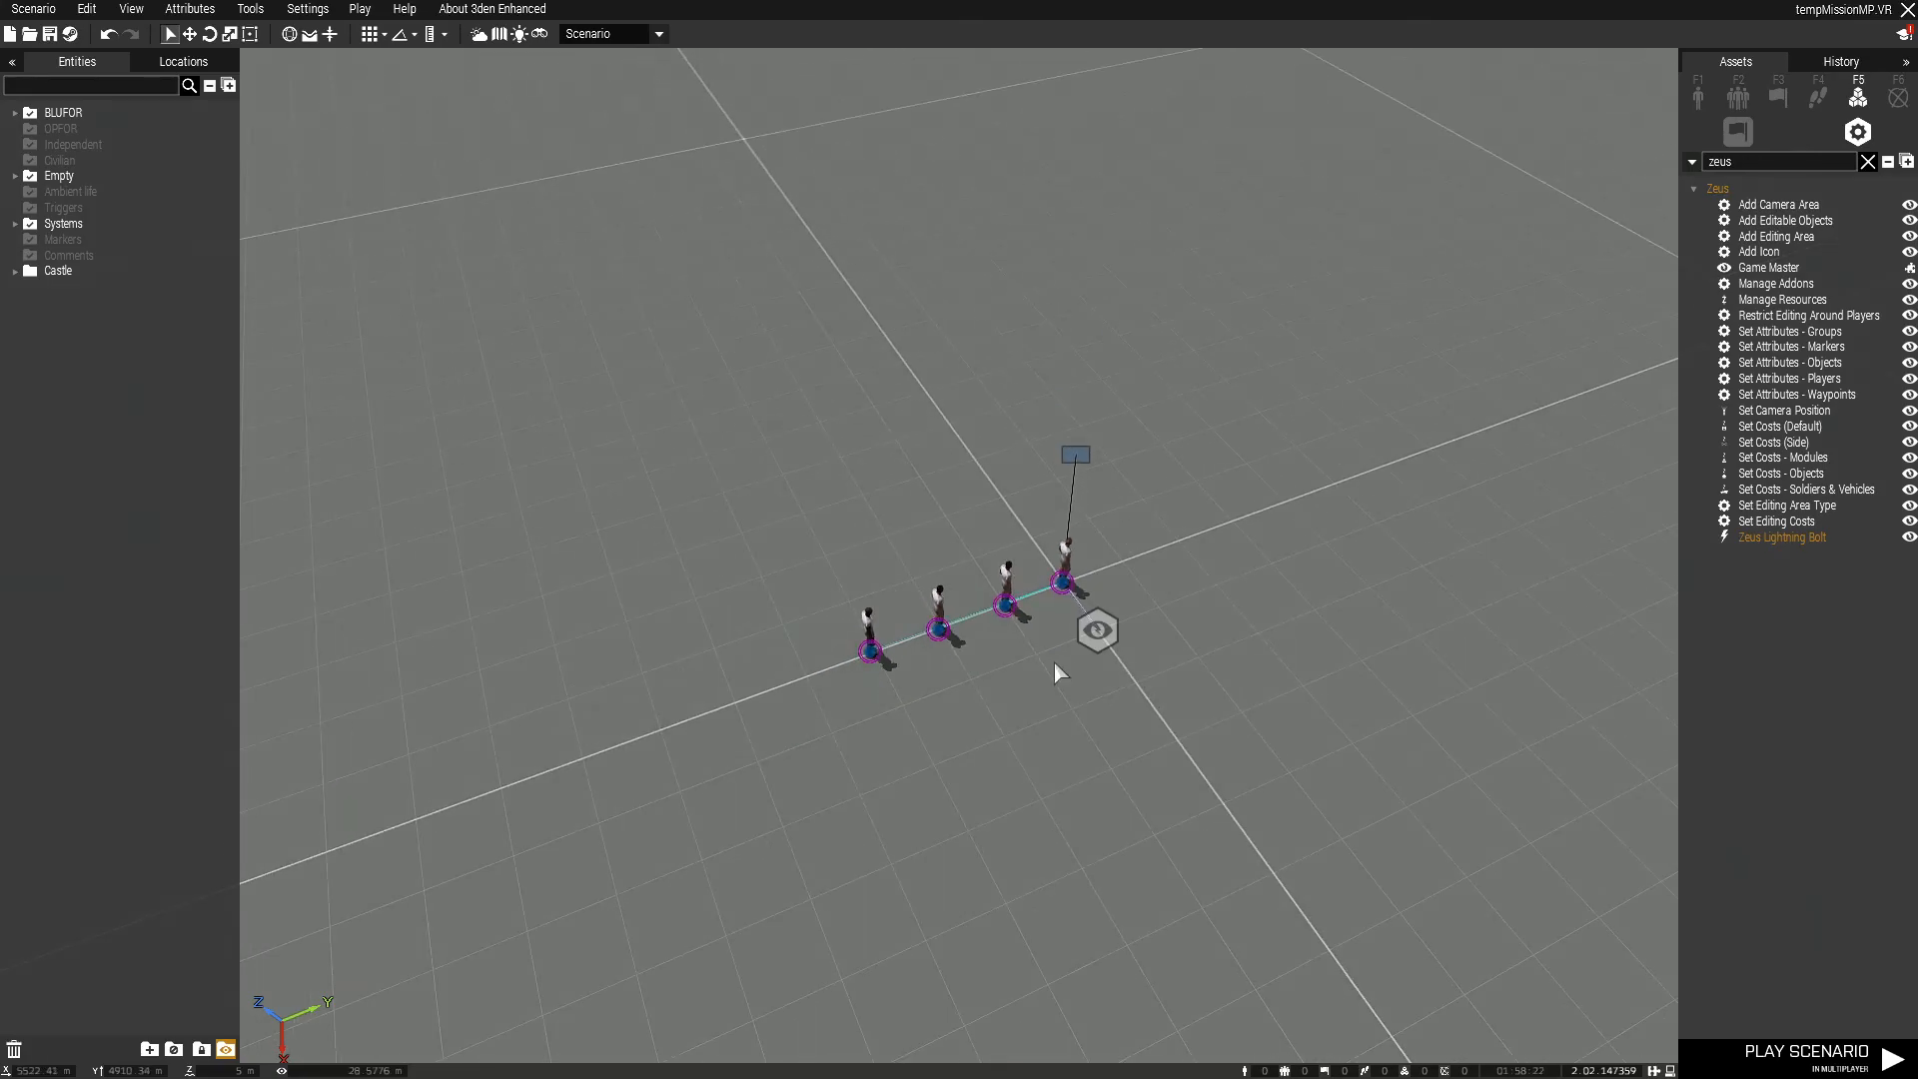
right_click_drag(380, 956, 1052, 699)
key("s")
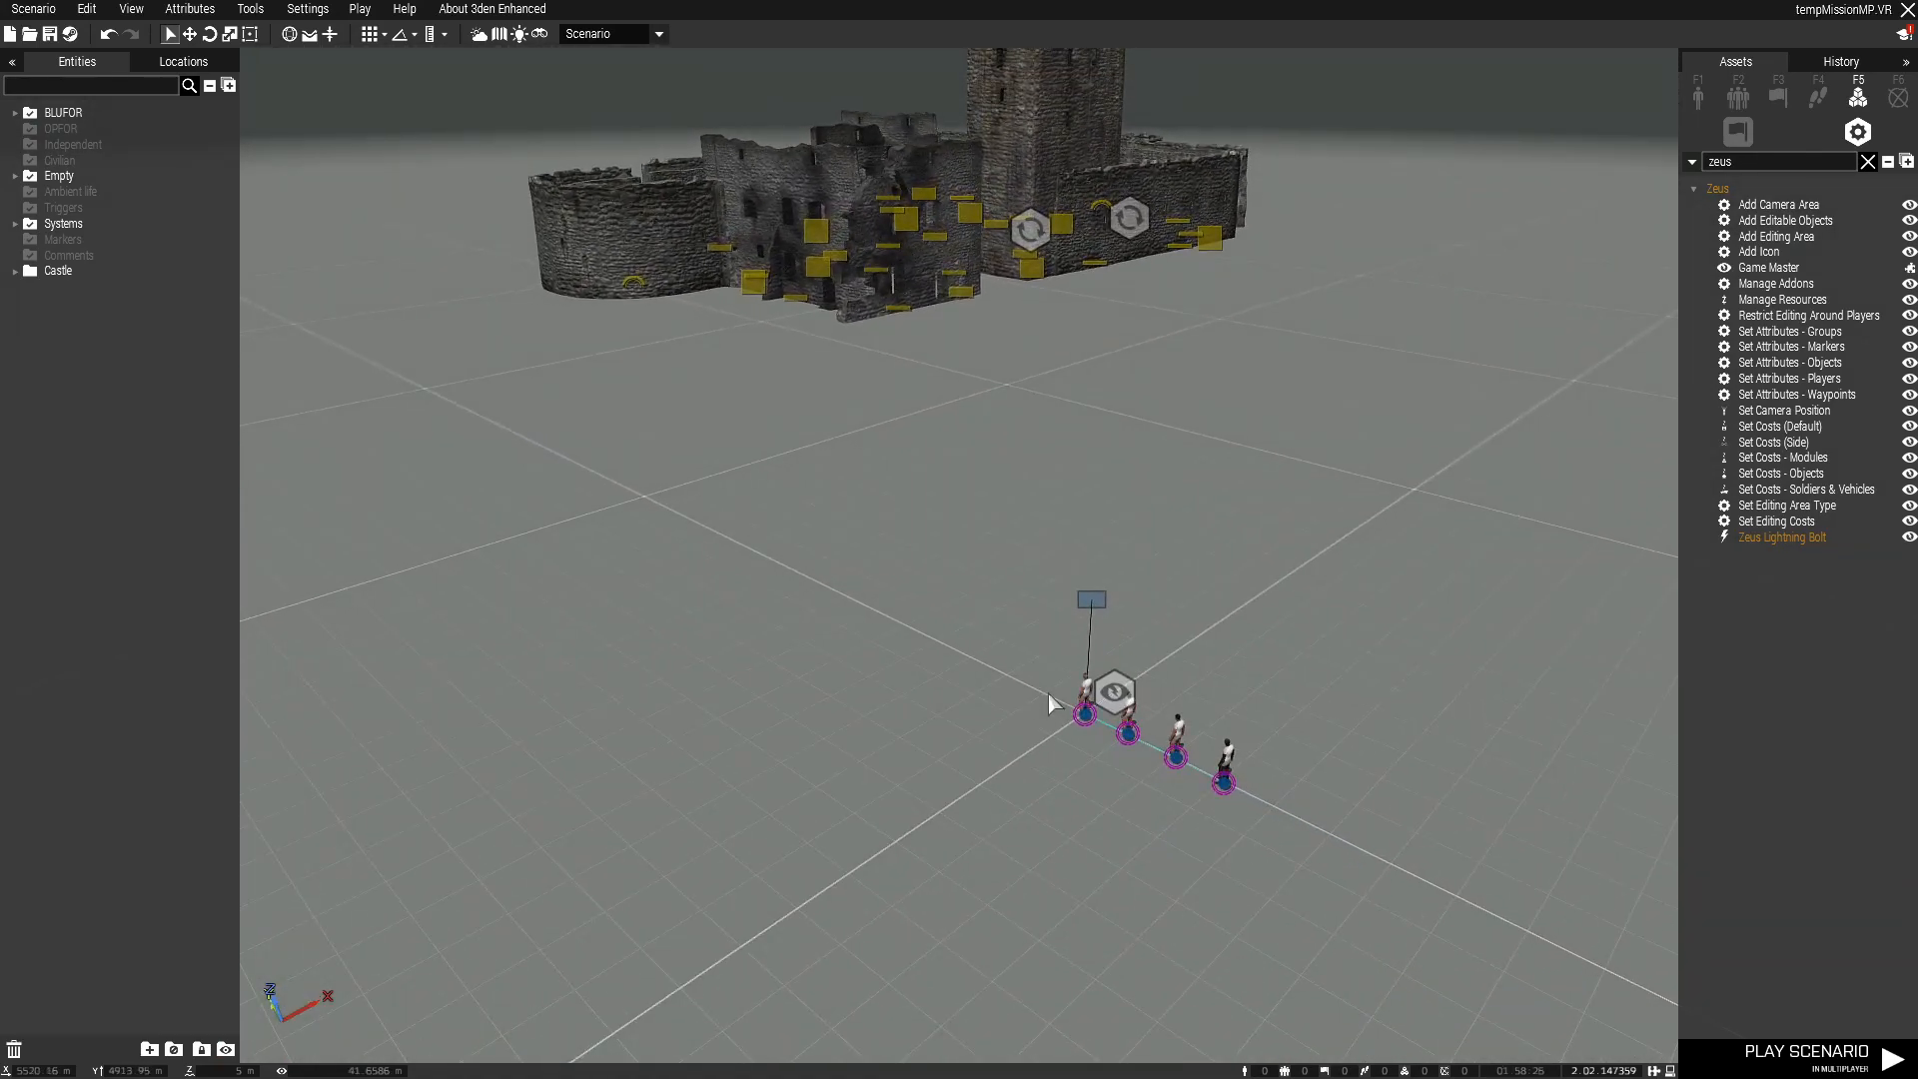